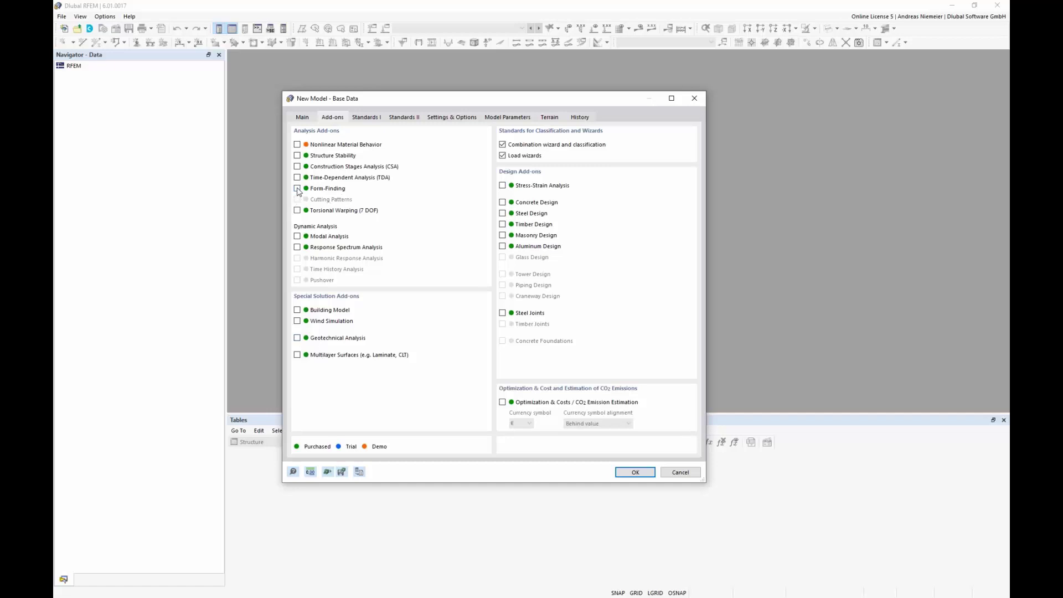
Step: Activate the Form-Finding add-on and create the new model, overwriting the existing S1 model
{"action": "left_click", "coordinate": [298, 189]}
{"action": "left_click", "coordinate": [636, 472]}
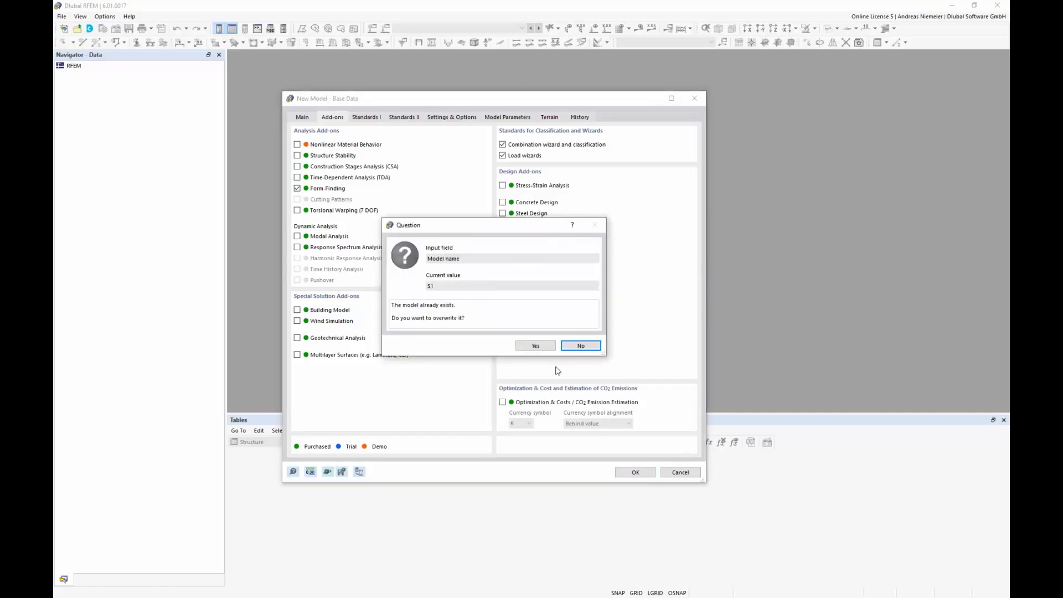
{"action": "left_click", "coordinate": [540, 344]}
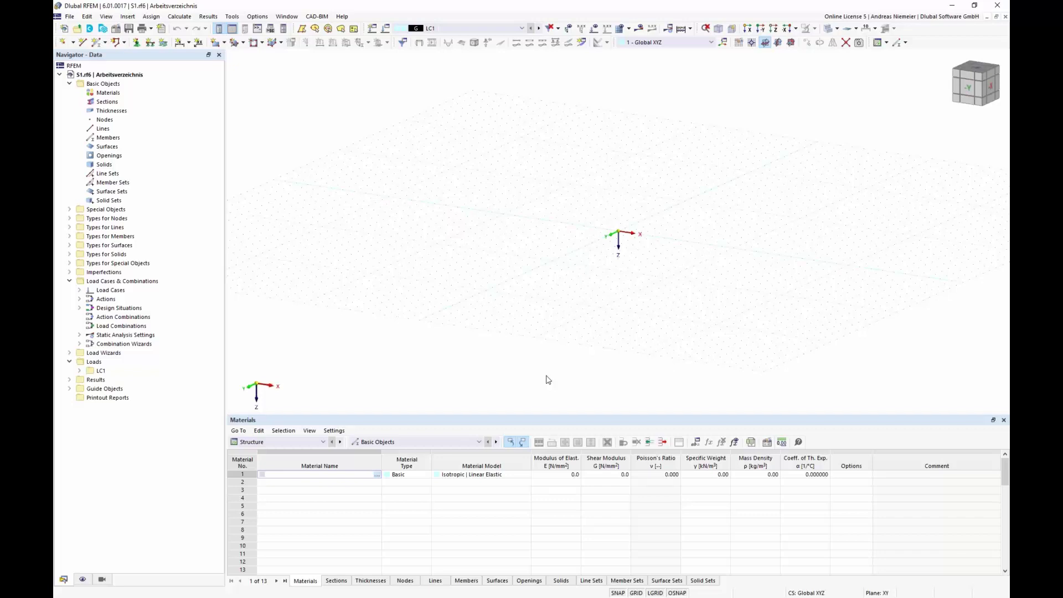
Step: Start a new single member of type Cable and choose the standardized cable category from the section library
{"action": "middle_click_drag", "start_coordinate": [649, 306], "coordinate": [544, 306]}
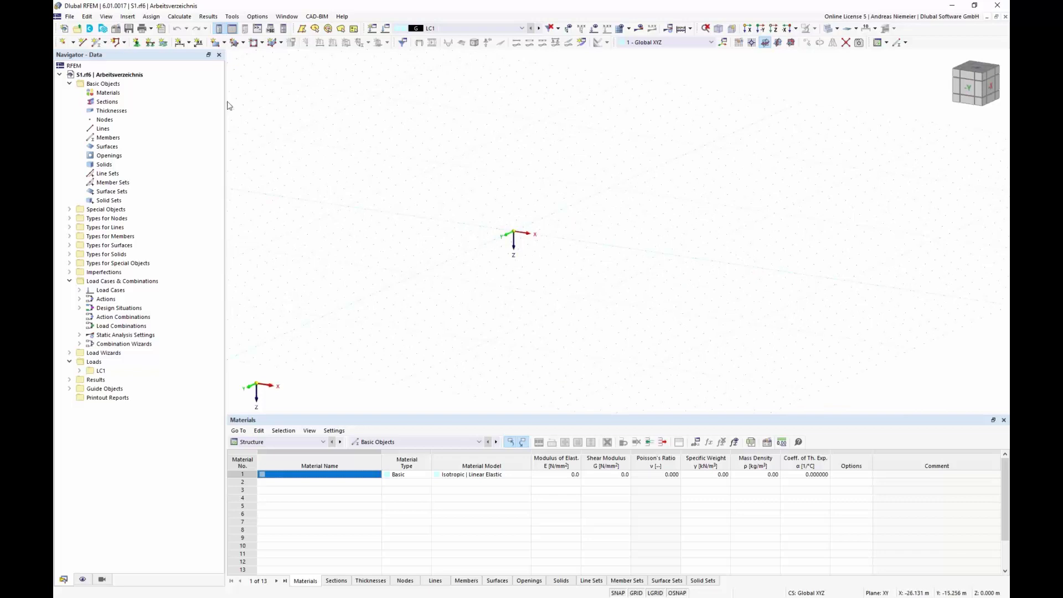
{"action": "left_click", "coordinate": [97, 42]}
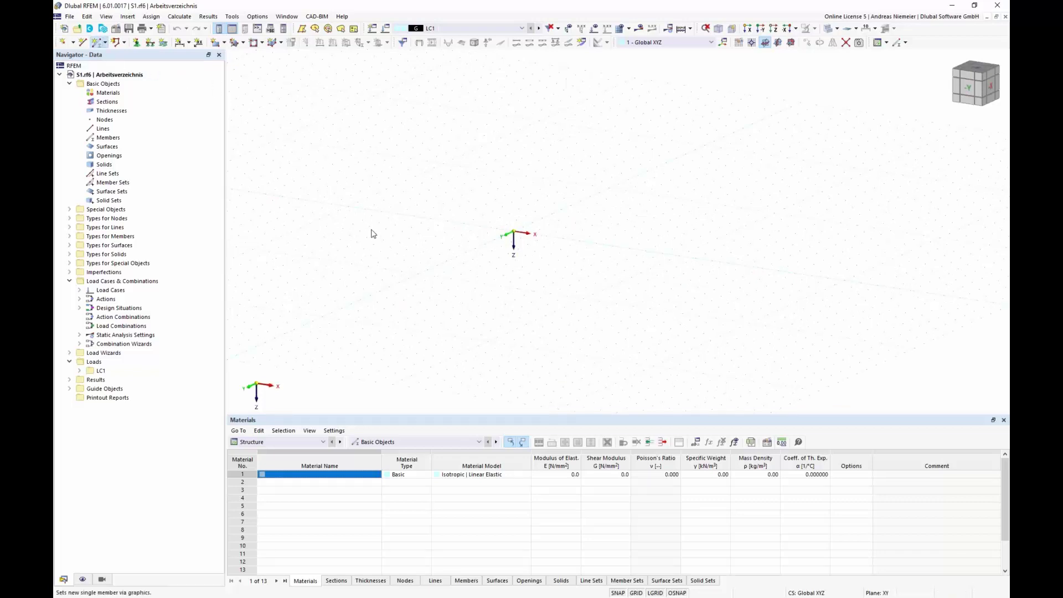
{"action": "left_click", "coordinate": [310, 168]}
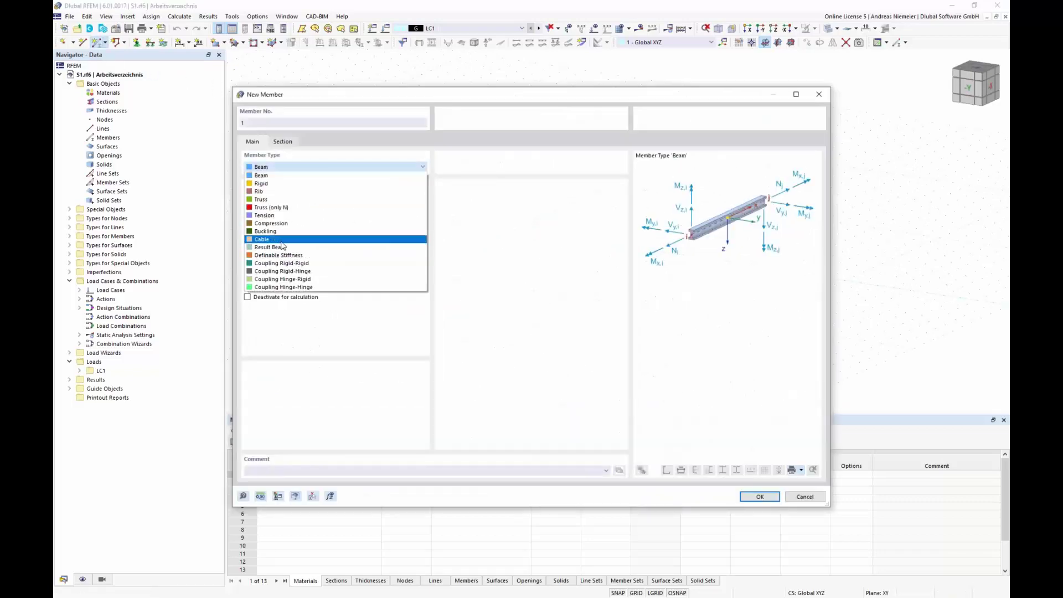
{"action": "left_click", "coordinate": [282, 241]}
{"action": "left_click", "coordinate": [283, 142]}
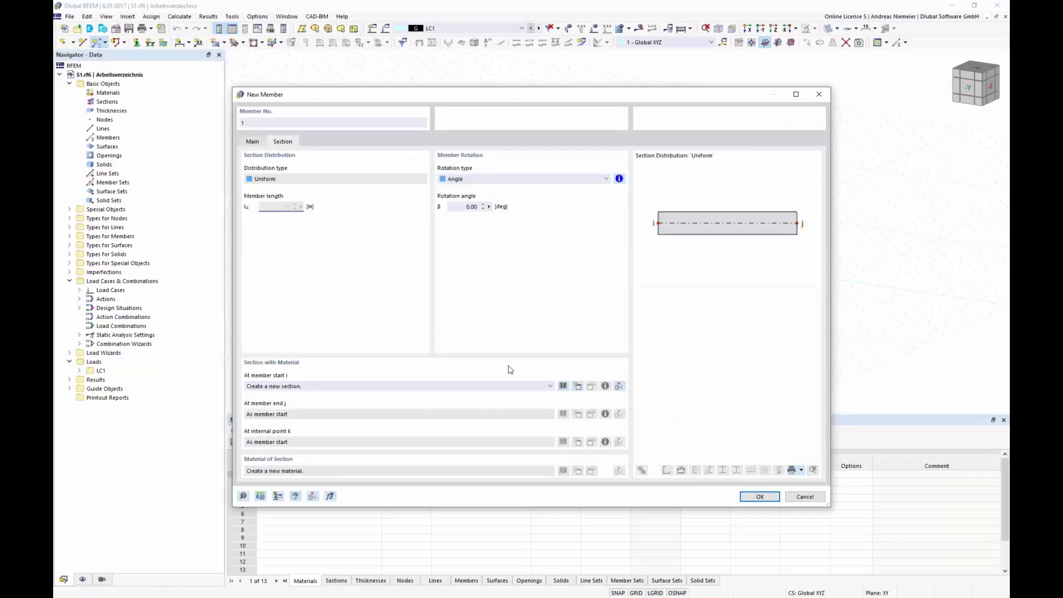
{"action": "left_click", "coordinate": [564, 386]}
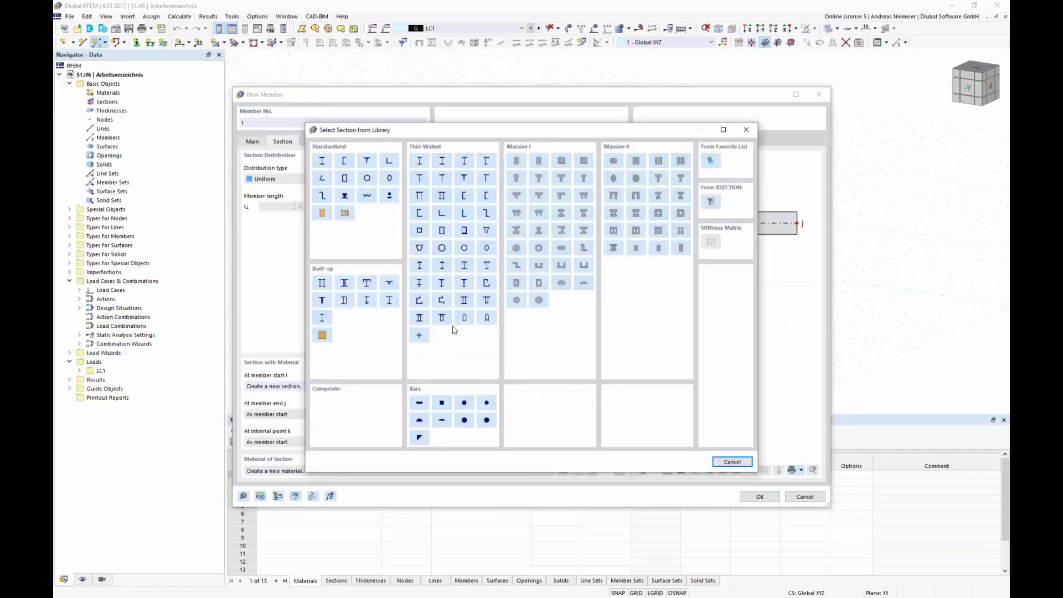
{"action": "left_click", "coordinate": [390, 196]}
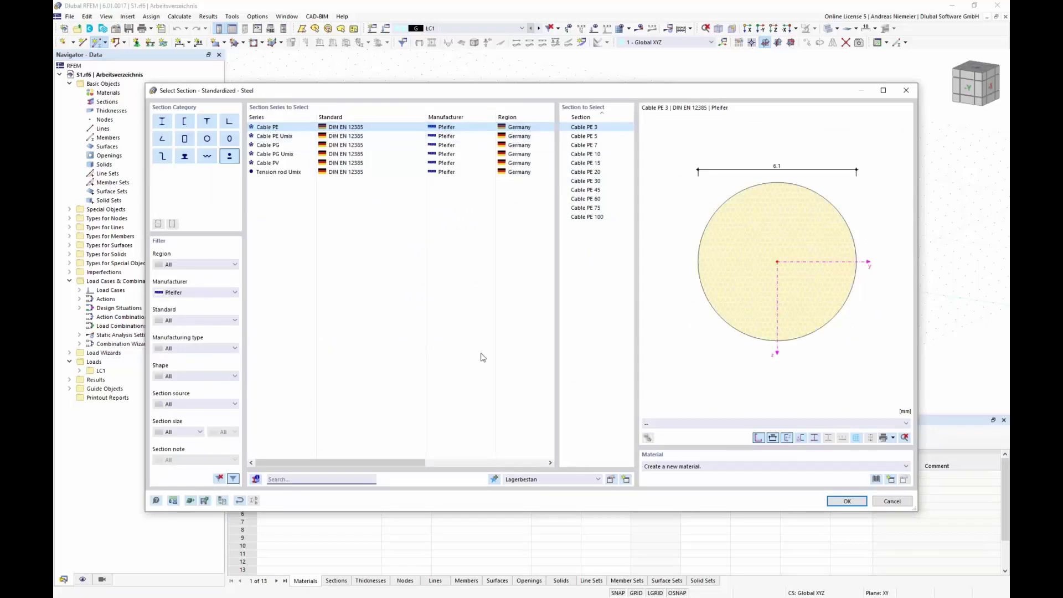
Step: Assign the metal cable material Cable PE (Pfeifer) to section Cable PE 3 and accept the section and member definition
{"action": "left_click", "coordinate": [877, 479]}
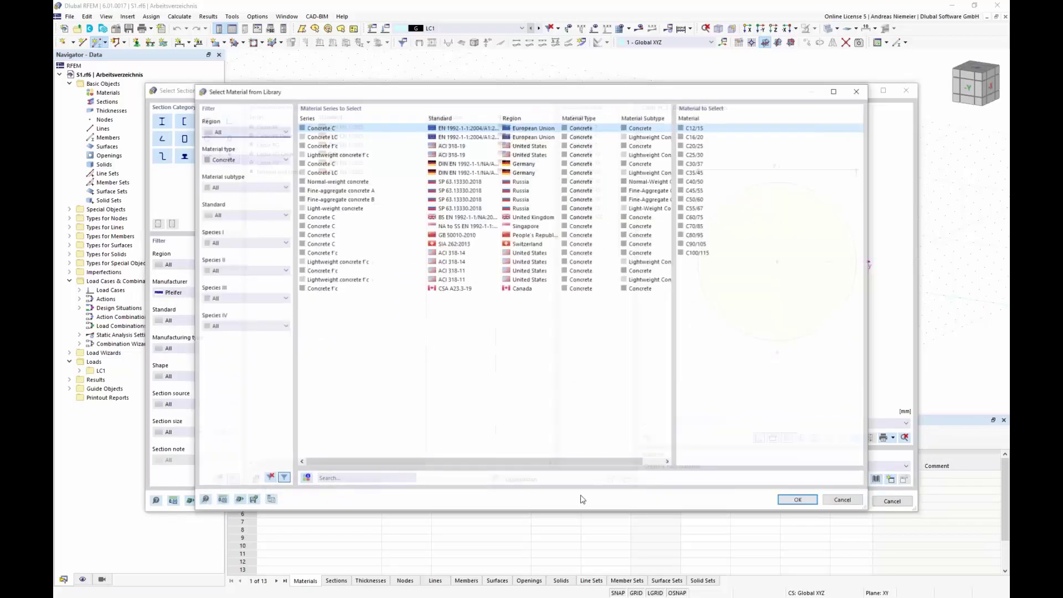
{"action": "left_click", "coordinate": [249, 160]}
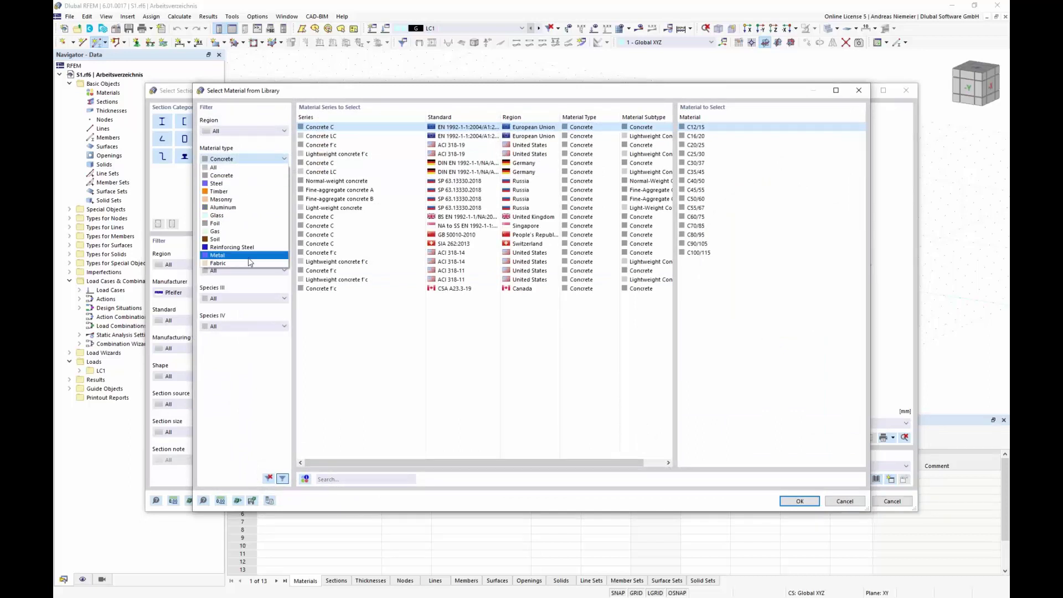
{"action": "left_click", "coordinate": [244, 240]}
{"action": "left_click", "coordinate": [244, 187]}
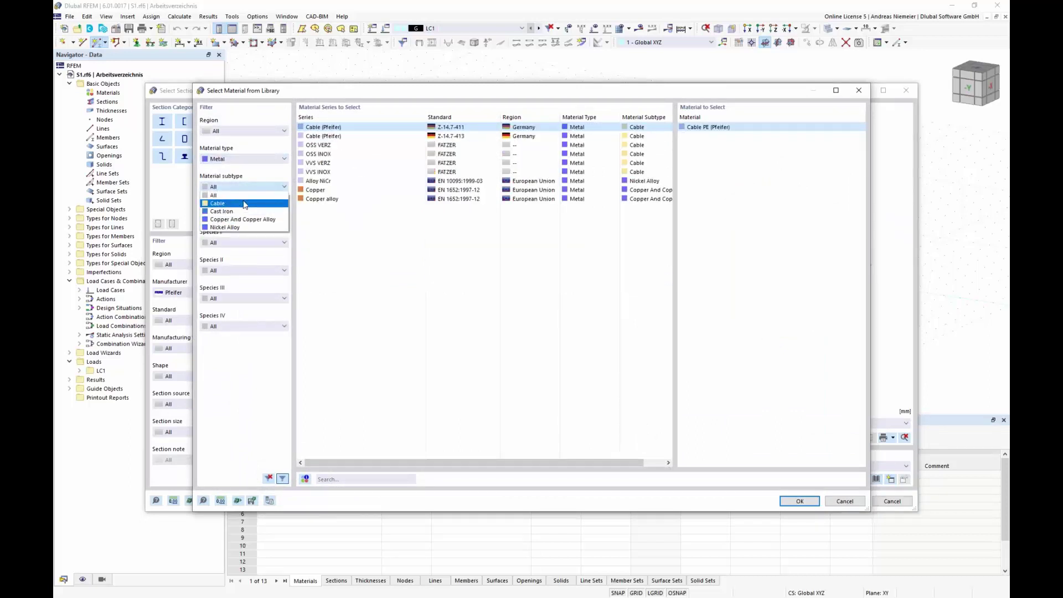
{"action": "left_click", "coordinate": [229, 205]}
{"action": "left_click", "coordinate": [787, 505]}
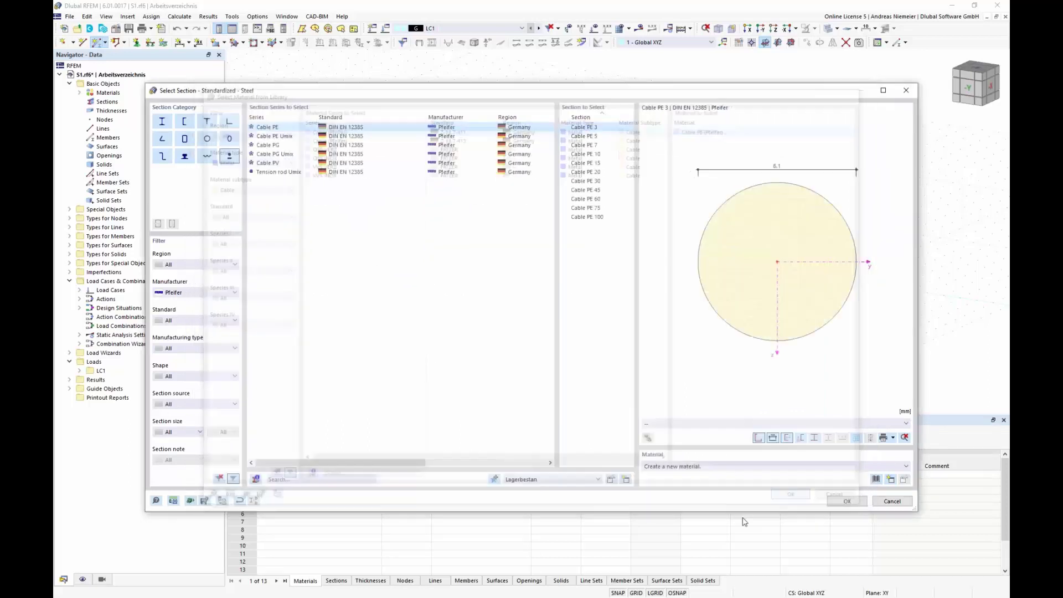
{"action": "left_click", "coordinate": [847, 501]}
{"action": "left_click", "coordinate": [758, 496]}
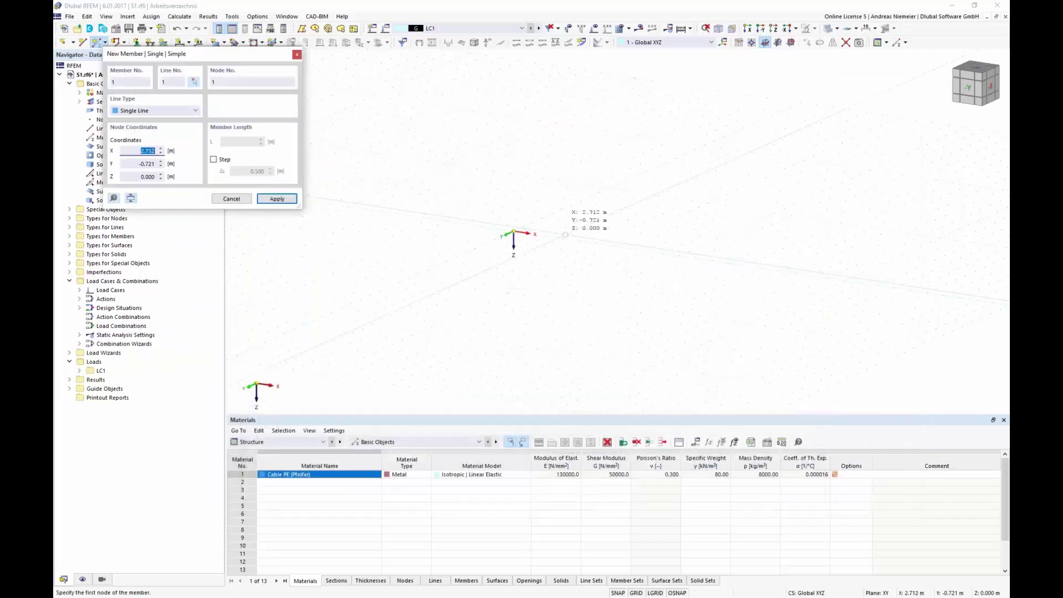
Step: Draw the cable member from the origin to X 10 m, Y 0 m, Z 0 m and finish the placement
{"action": "left_click", "coordinate": [514, 232]}
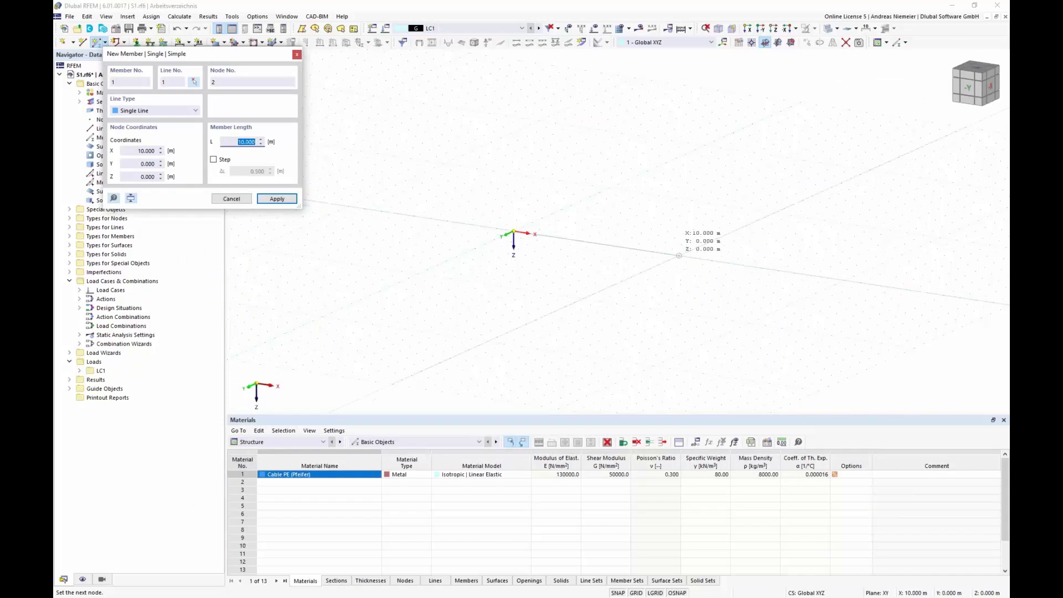
{"action": "left_click", "coordinate": [679, 256]}
{"action": "key", "text": "Escape"}
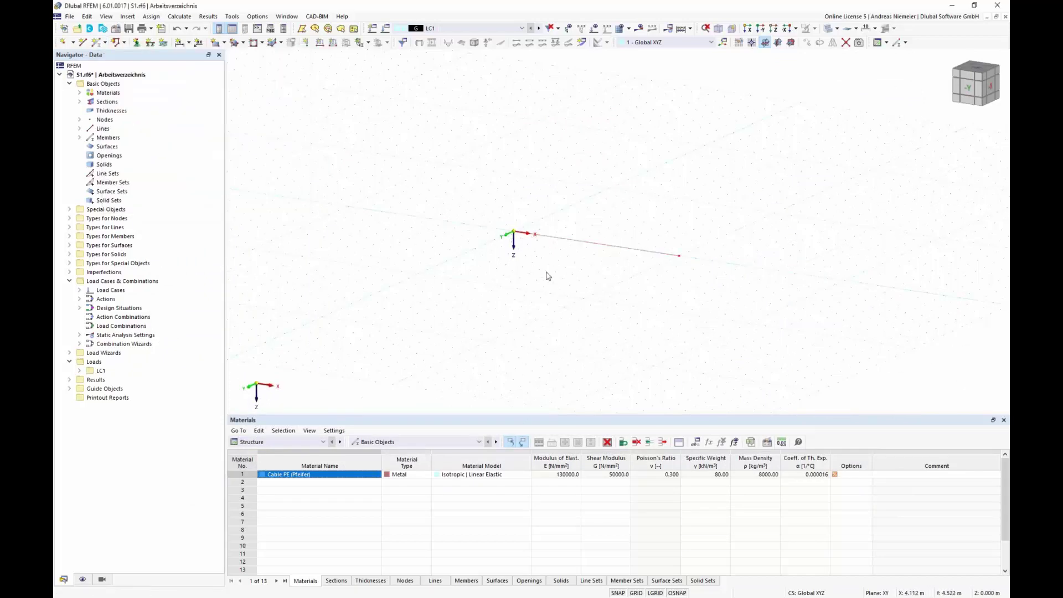
Step: Assign nodal support type 1 to both end nodes of the cable
{"action": "scroll", "coordinate": [618, 311], "scroll_direction": "up", "scroll_amount": 1}
{"action": "middle_click_drag", "start_coordinate": [618, 310], "coordinate": [524, 304]}
{"action": "scroll", "coordinate": [507, 253], "scroll_direction": "up", "scroll_amount": 3}
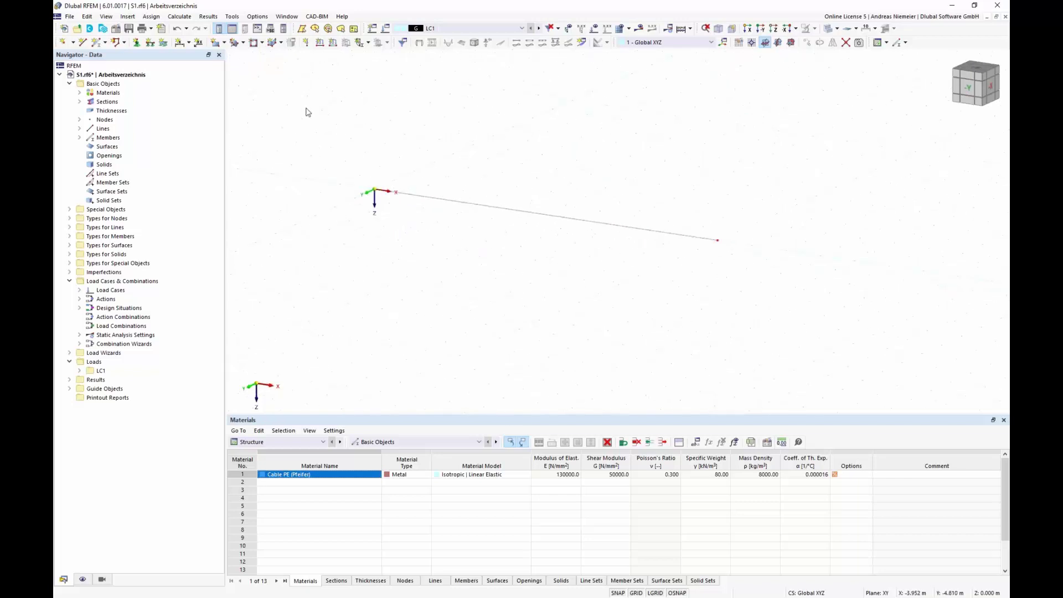
{"action": "left_click", "coordinate": [137, 43]}
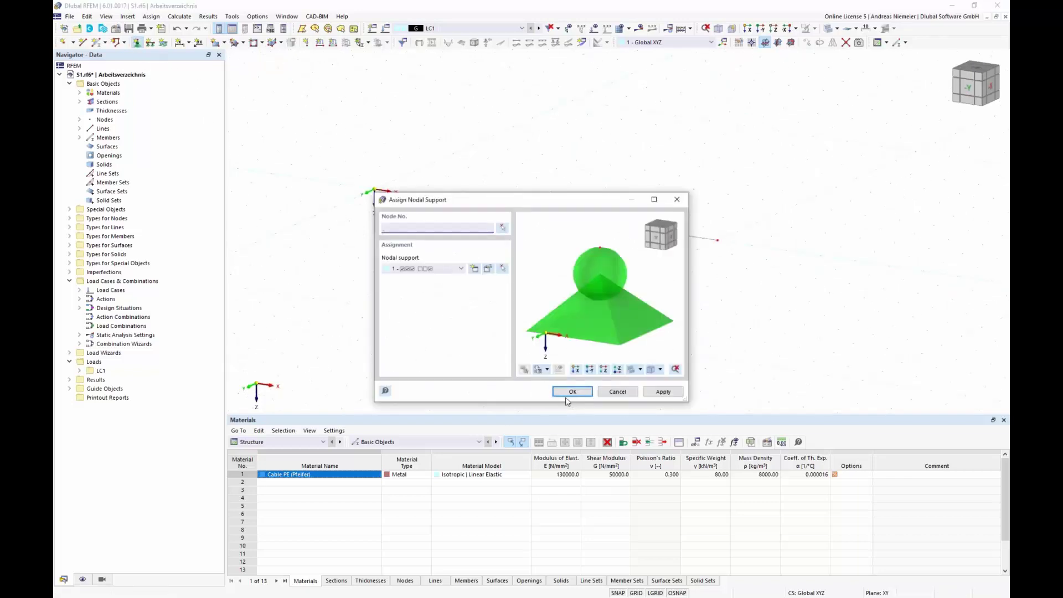
{"action": "left_click", "coordinate": [573, 392]}
{"action": "left_click_drag", "start_coordinate": [346, 185], "coordinate": [831, 332]}
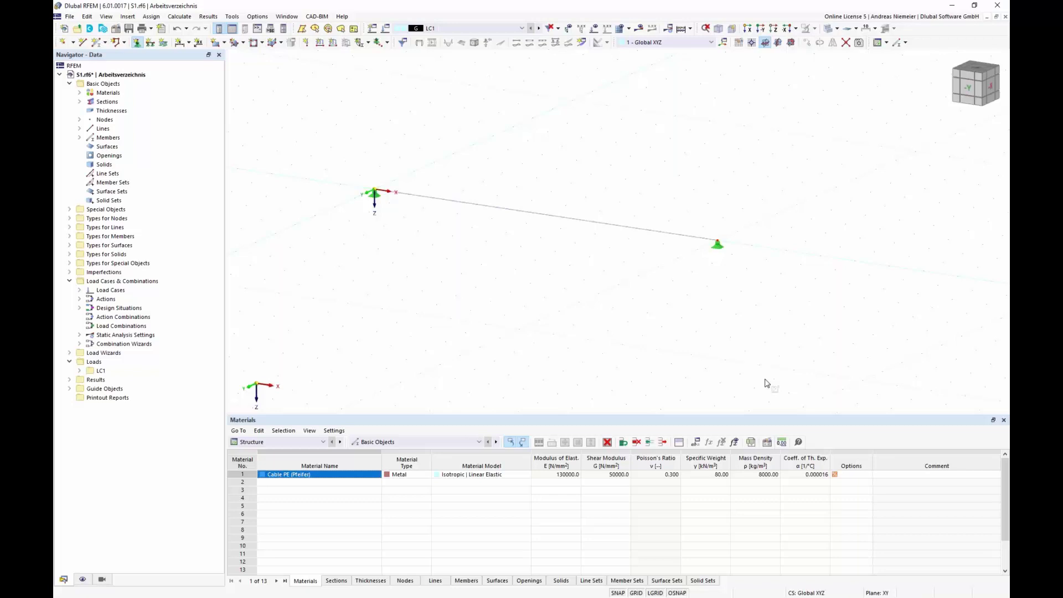
Step: Request the LC1 results and run the calculation for the load case
{"action": "middle_click_drag", "start_coordinate": [579, 309], "coordinate": [526, 272], "text": "ctrl"}
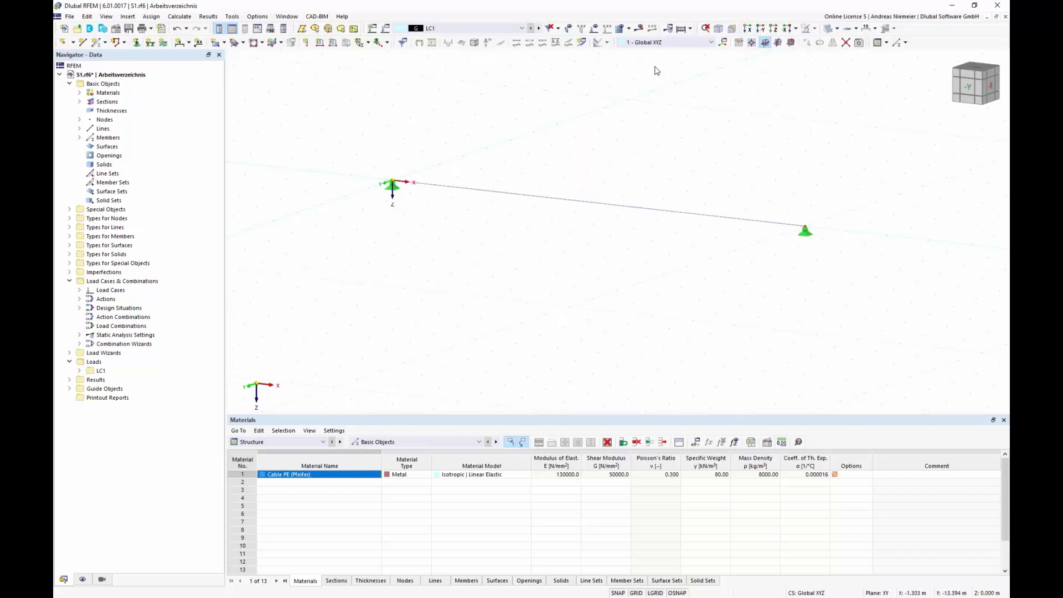
{"action": "left_click", "coordinate": [641, 29]}
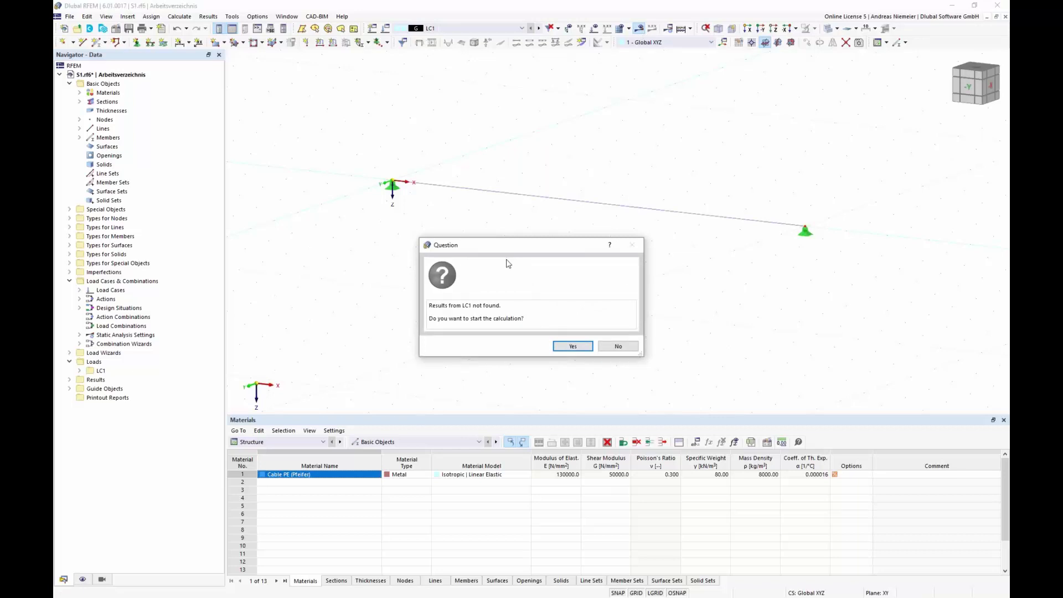
{"action": "left_click", "coordinate": [573, 346]}
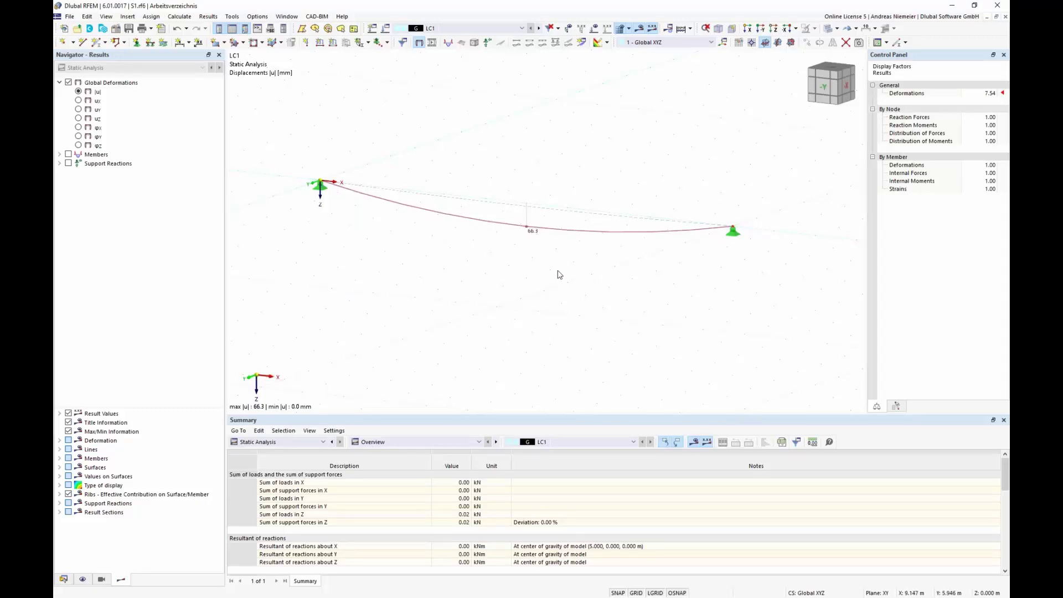
Step: Increase the deformation display factor of the cable results to 16
{"action": "left_click", "coordinate": [988, 94]}
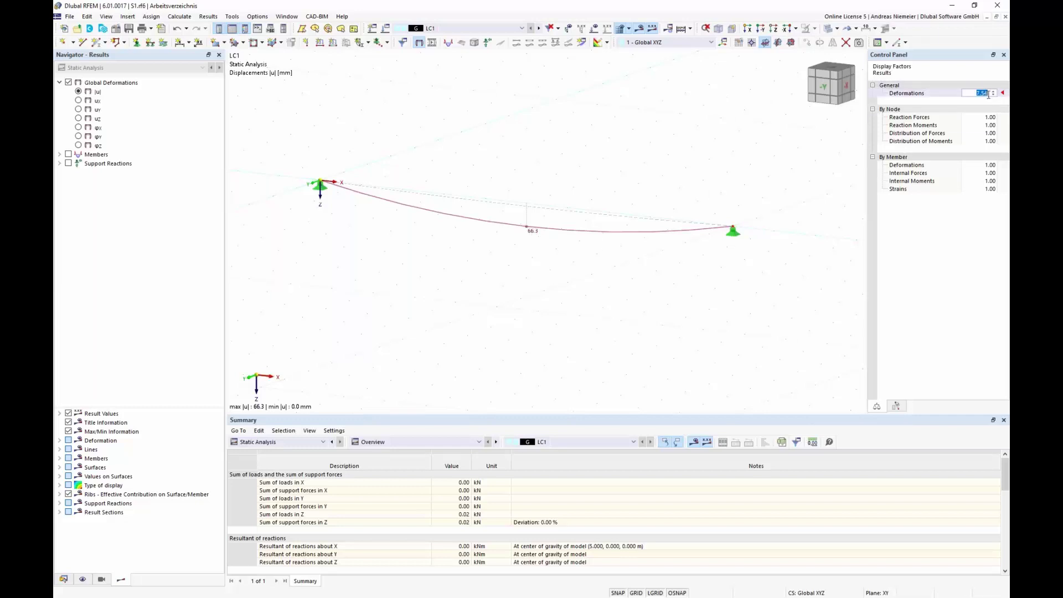
{"action": "left_click", "coordinate": [993, 92]}
{"action": "left_click", "coordinate": [993, 91]}
{"action": "left_click", "coordinate": [994, 91]}
{"action": "left_click", "coordinate": [995, 95]}
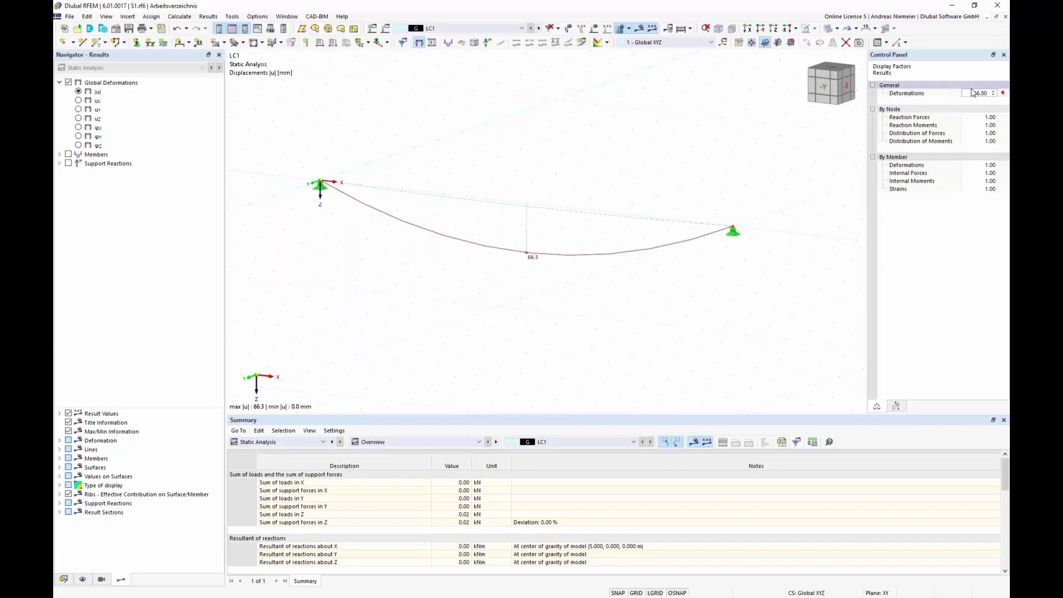
{"action": "left_click", "coordinate": [433, 43]}
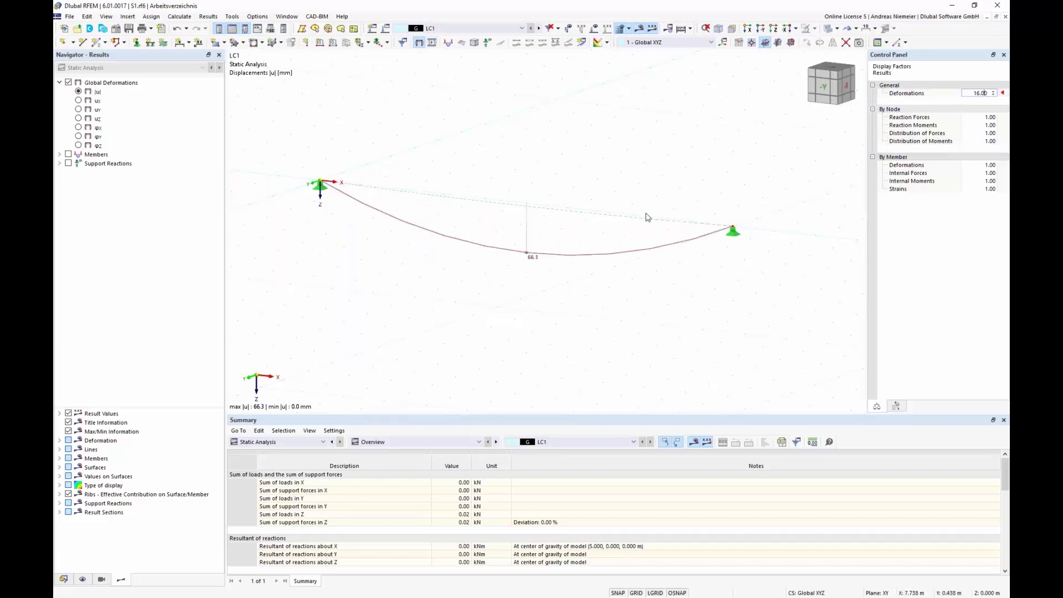
Step: Set the deformation display factor to 1 and view the cable's midspan in the -Y direction
{"action": "double_click", "coordinate": [975, 93]}
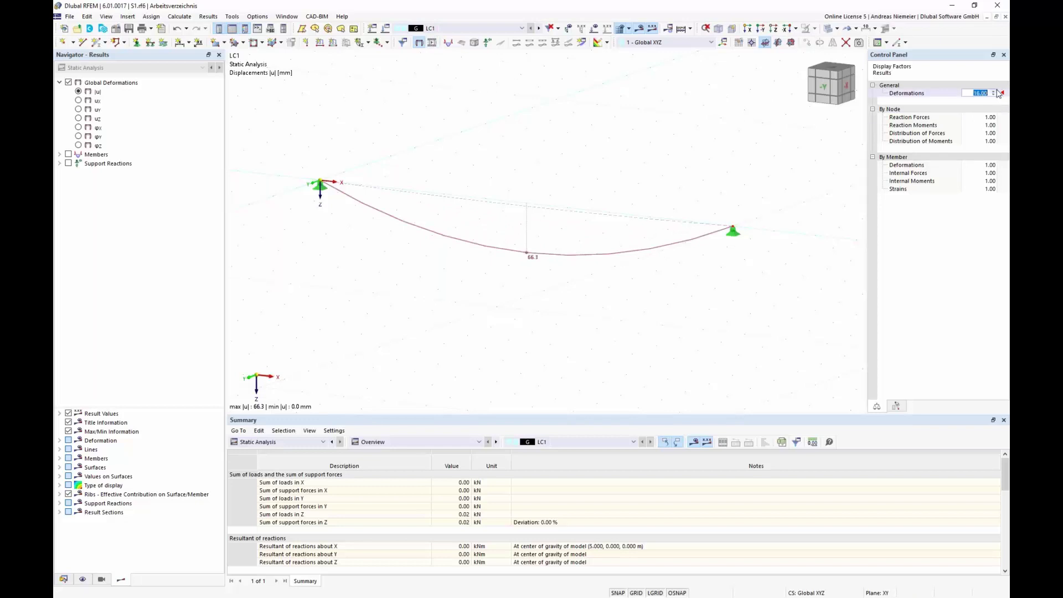
{"action": "type", "text": "1"}
{"action": "key", "text": "Tab"}
{"action": "scroll", "coordinate": [529, 227], "scroll_direction": "up", "scroll_amount": 5}
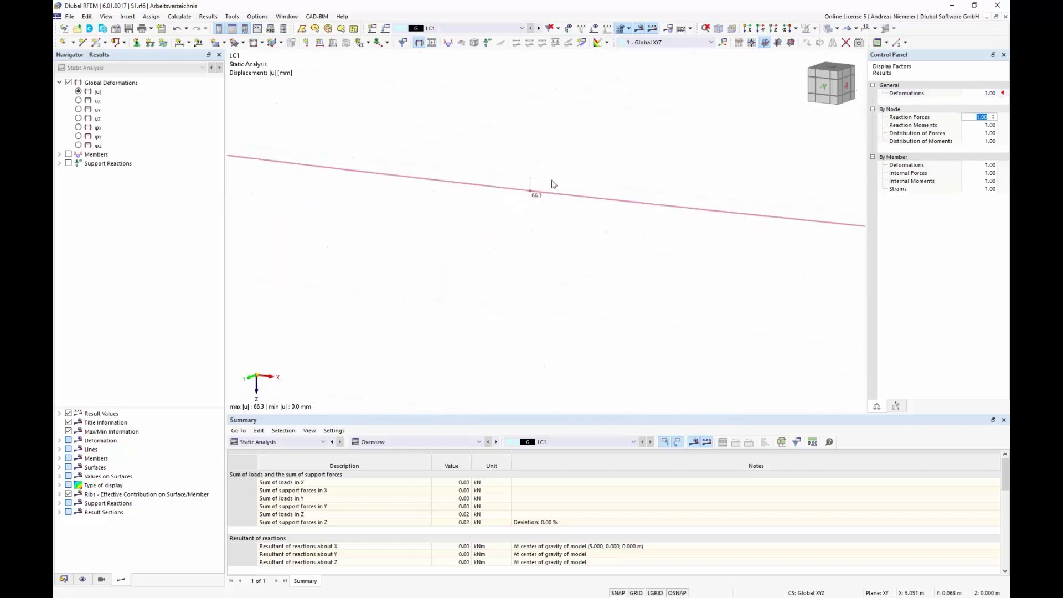
{"action": "left_click", "coordinate": [826, 91]}
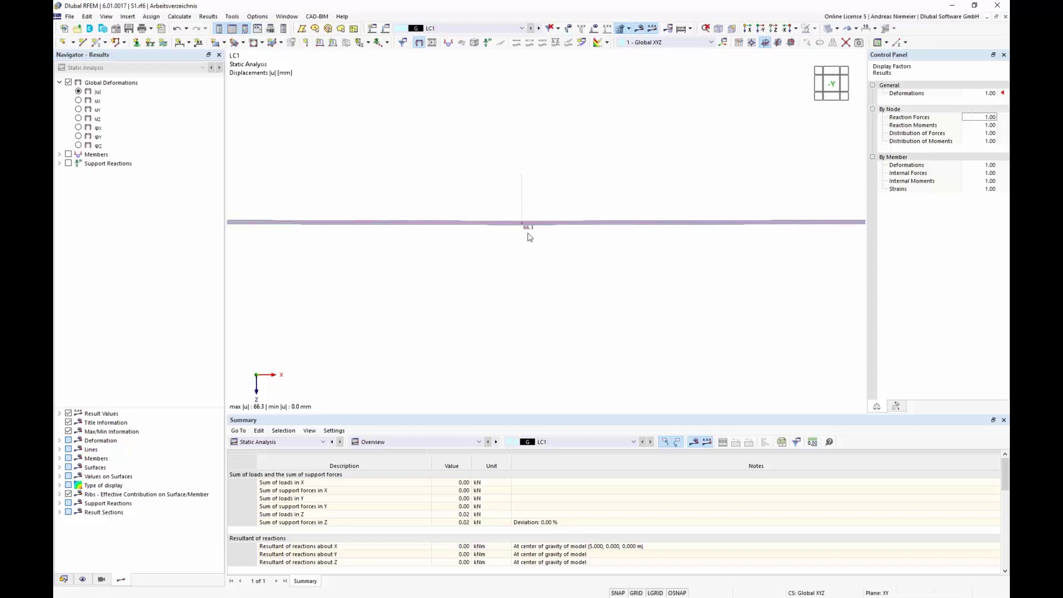
{"action": "scroll", "coordinate": [558, 279], "scroll_direction": "down", "scroll_amount": 3}
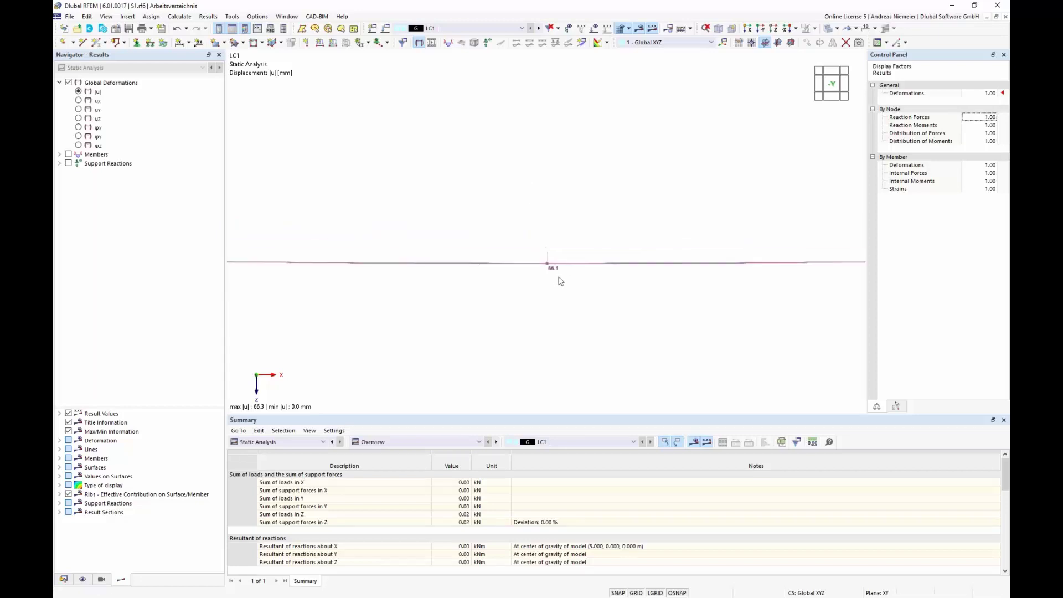
{"action": "scroll", "coordinate": [558, 278], "scroll_direction": "down", "scroll_amount": 1}
{"action": "scroll", "coordinate": [559, 282], "scroll_direction": "up", "scroll_amount": 3}
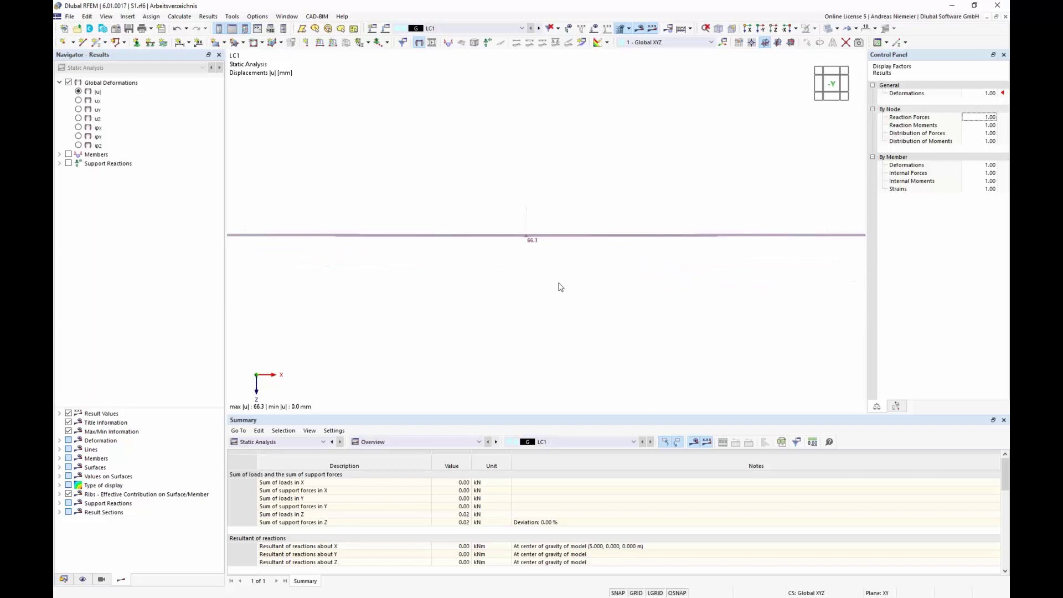
Step: Switch the topology display to Original Shape and back to Deformed Shape, twice, to compare both positions of the cable
{"action": "left_click", "coordinate": [83, 580]}
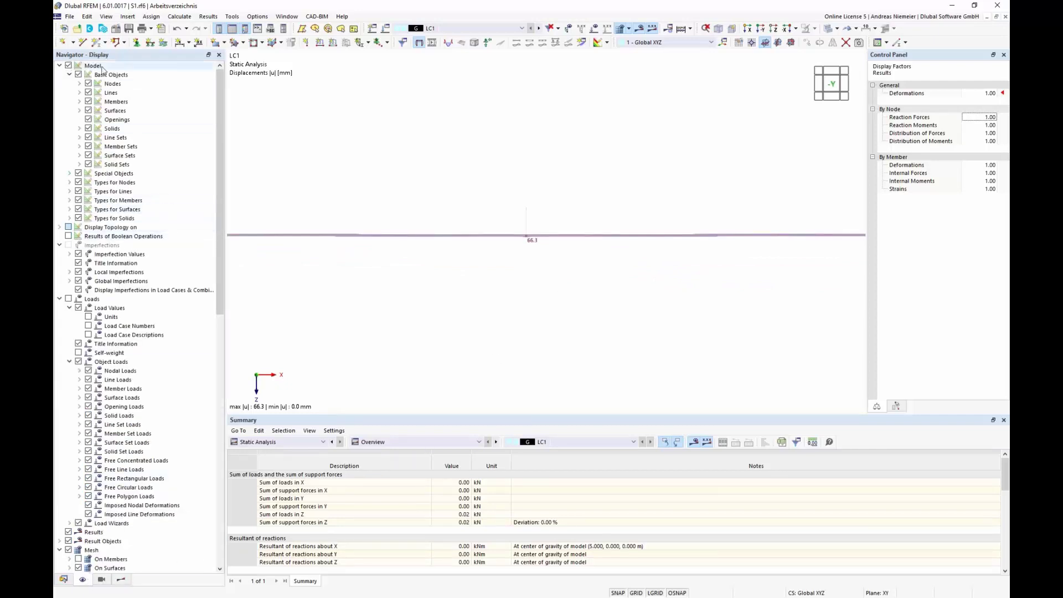
{"action": "left_click", "coordinate": [60, 227]}
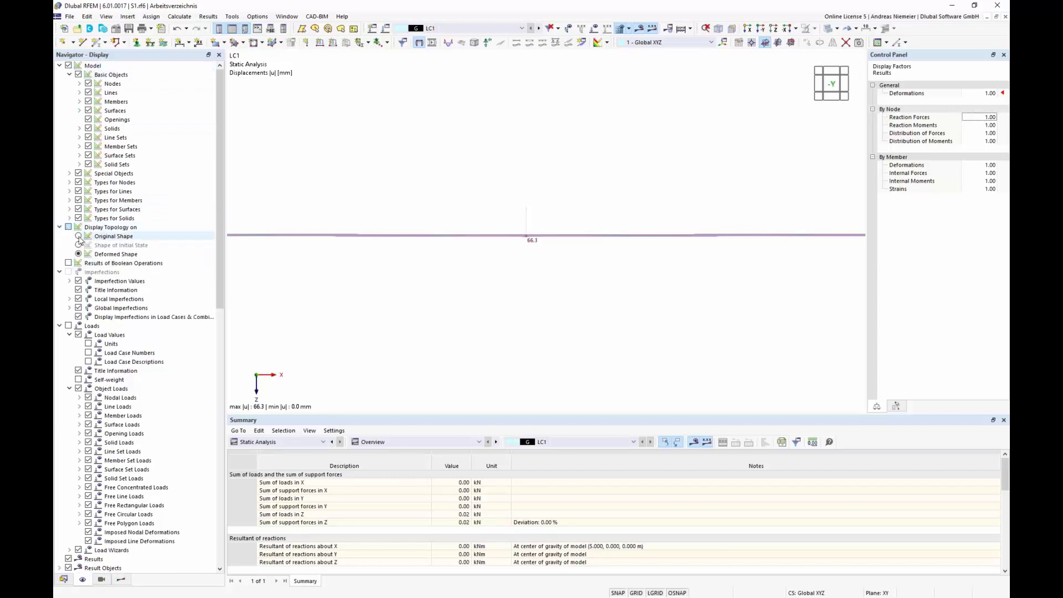
{"action": "left_click", "coordinate": [79, 237]}
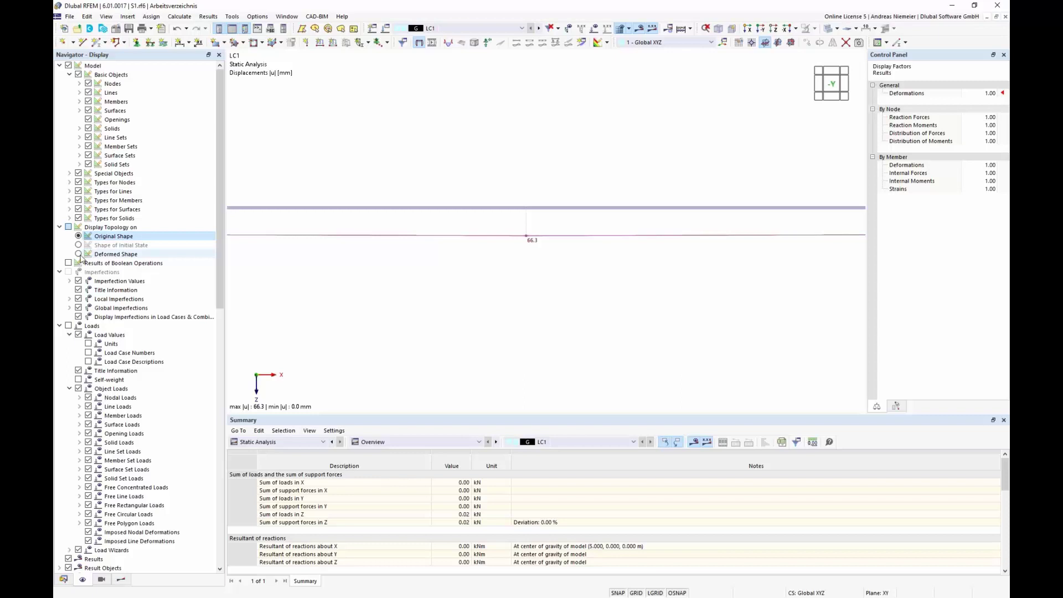
{"action": "left_click", "coordinate": [78, 255]}
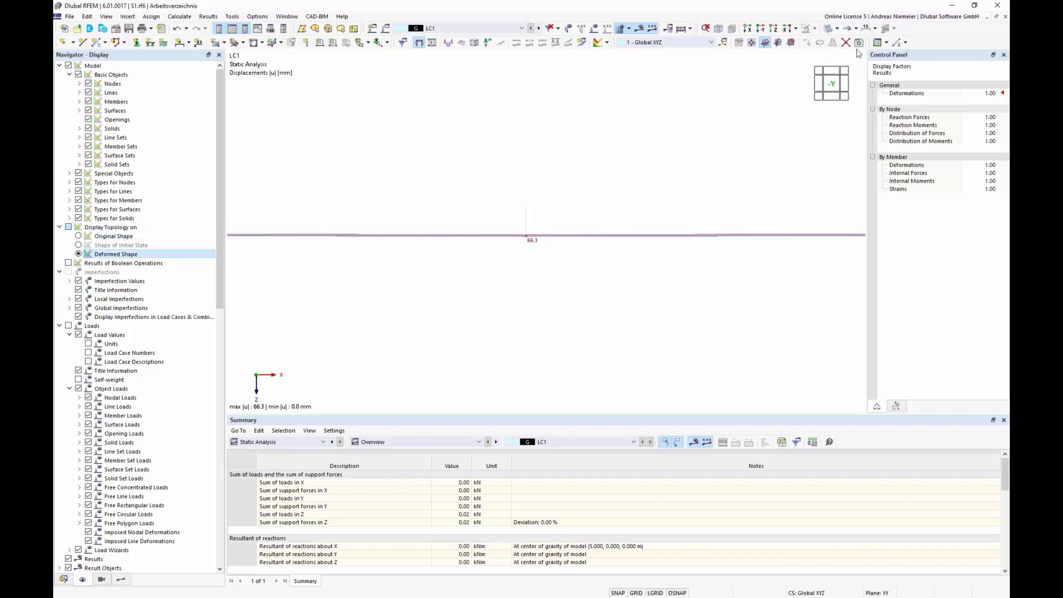
{"action": "left_click", "coordinate": [856, 28]}
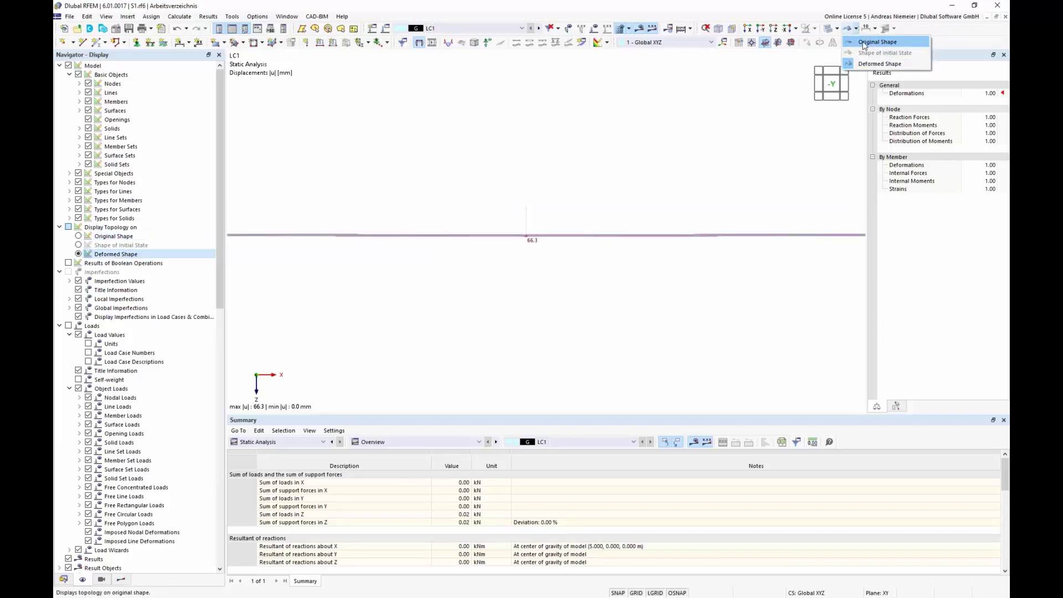
{"action": "left_click", "coordinate": [865, 42]}
{"action": "left_click", "coordinate": [857, 29]}
{"action": "left_click", "coordinate": [880, 64]}
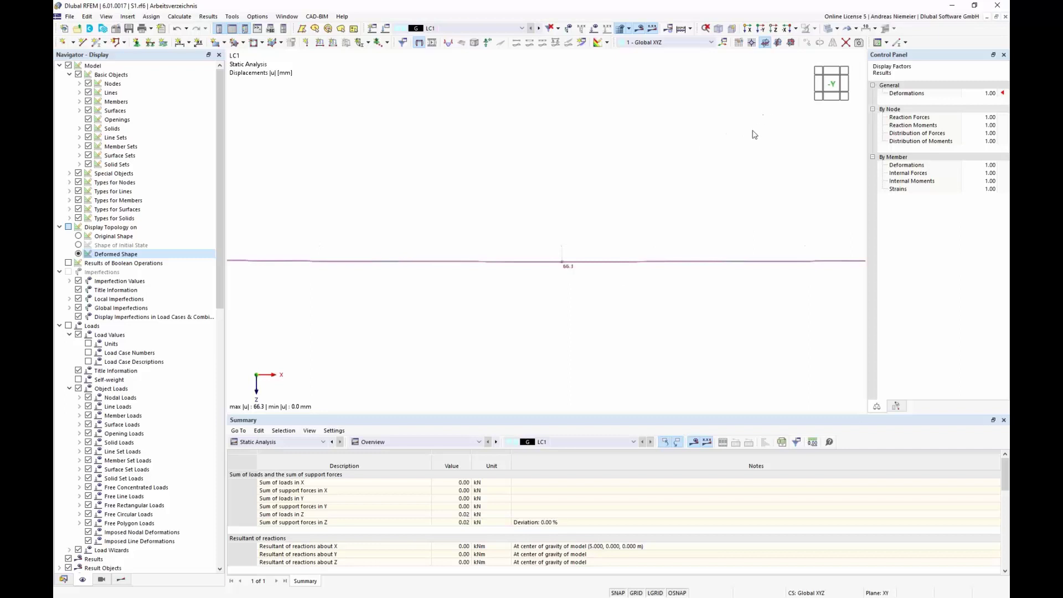
Step: Show the cable in isometric view and display its axial force N from the member internal forces
{"action": "left_click", "coordinate": [723, 44]}
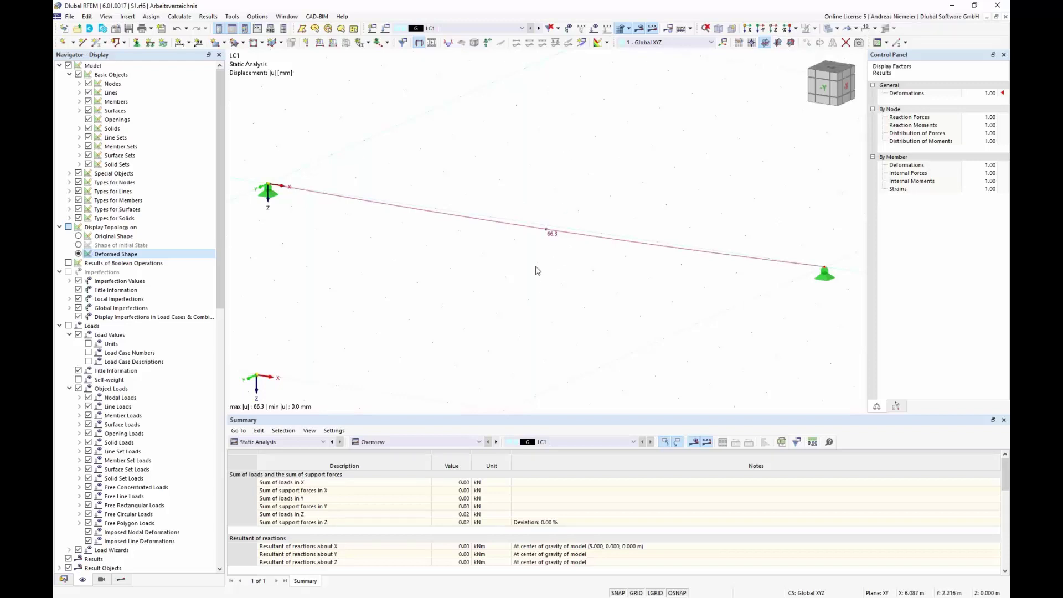
{"action": "left_click", "coordinate": [121, 579]}
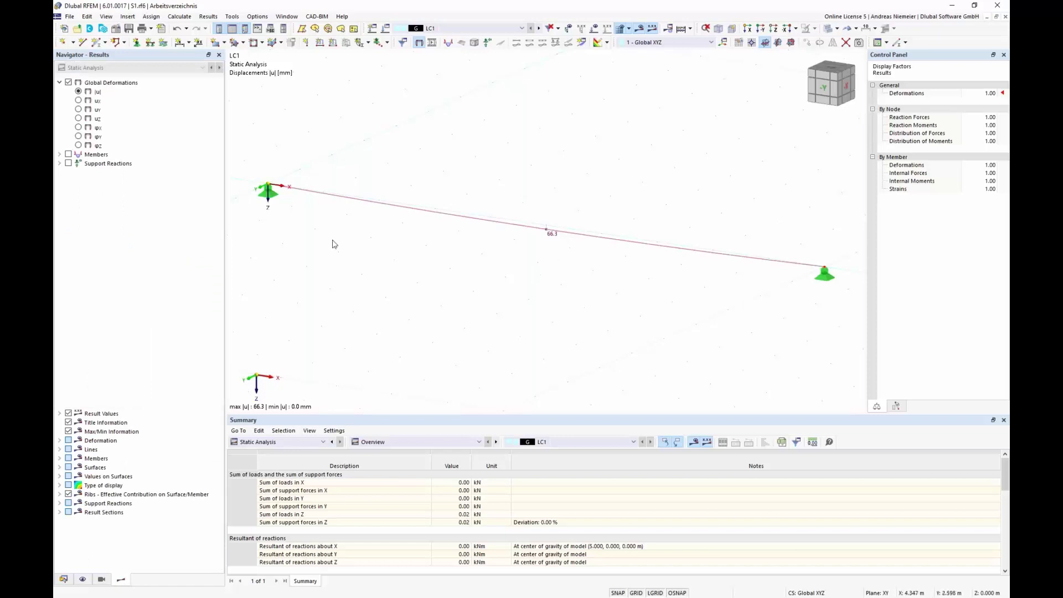
{"action": "left_click", "coordinate": [59, 155]}
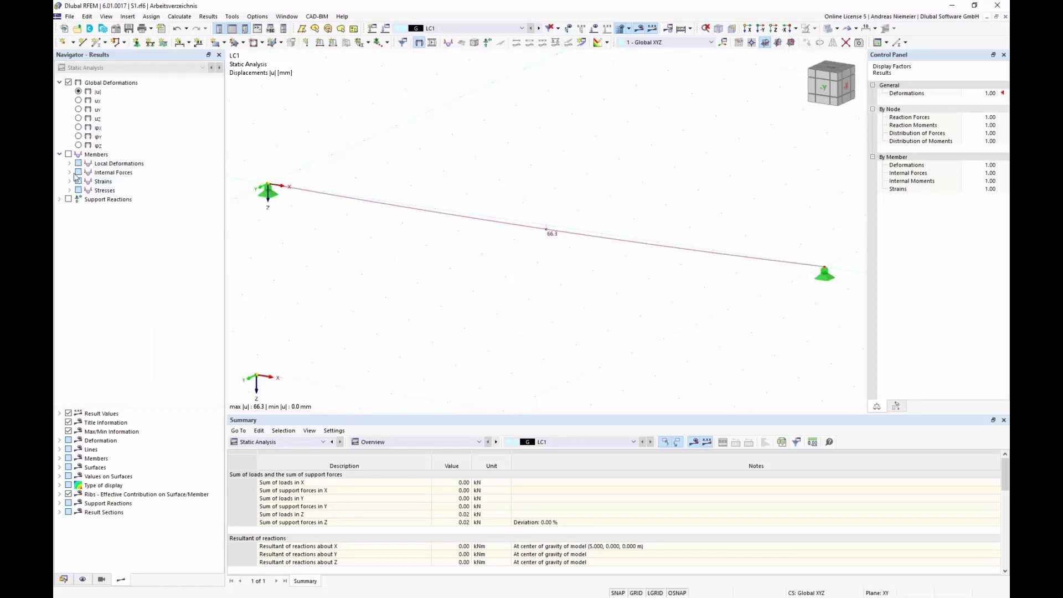
{"action": "left_click", "coordinate": [70, 172]}
{"action": "left_click", "coordinate": [88, 181]}
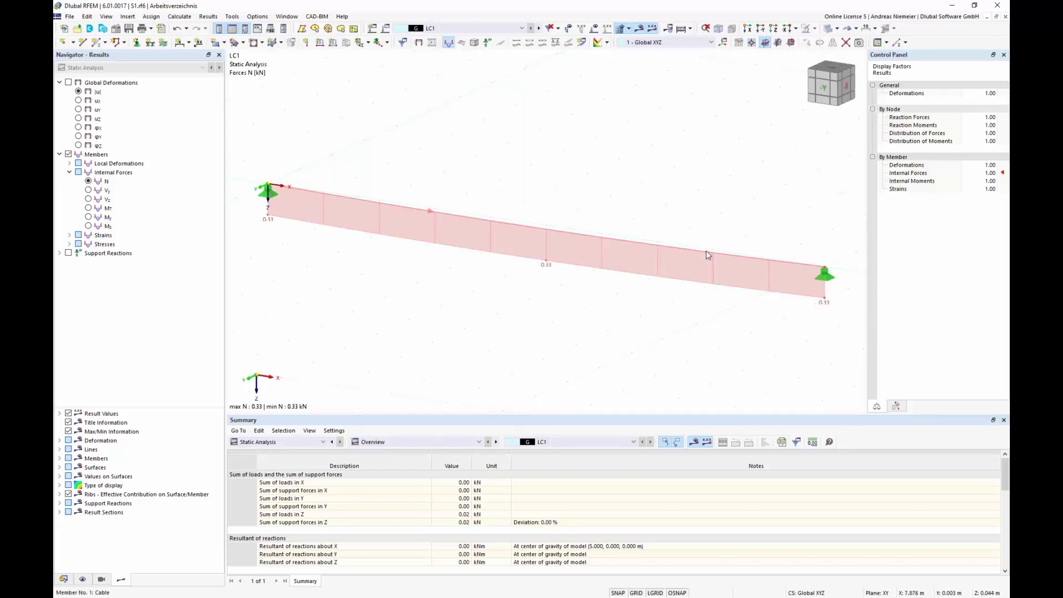
{"action": "mouse_move", "coordinate": [707, 253]}
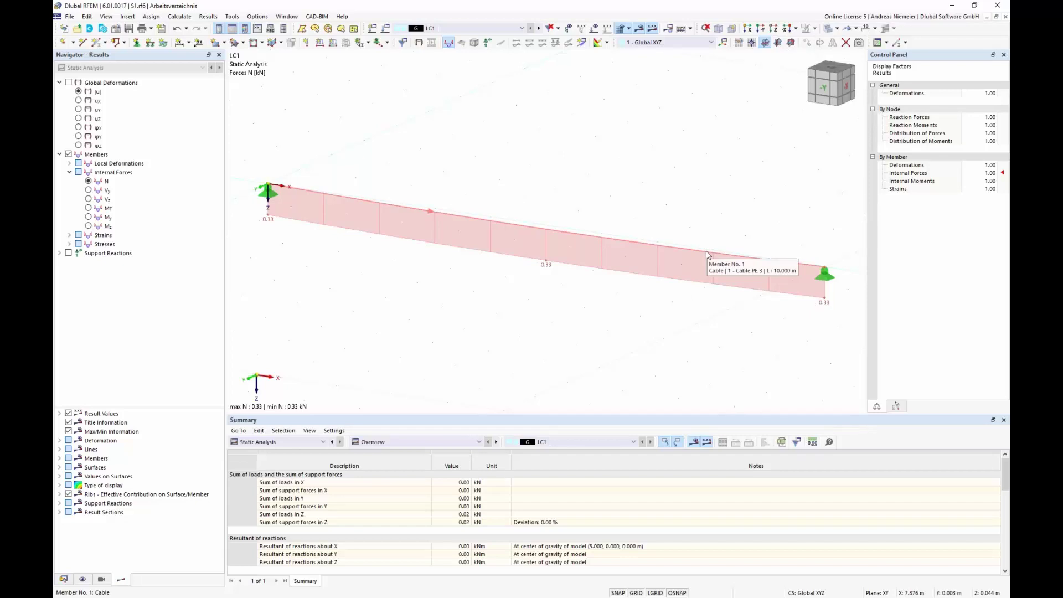
Step: Replace the cable's section with Cable PE 10 in the structure data and run the LC1 calculation
{"action": "left_click", "coordinate": [276, 443]}
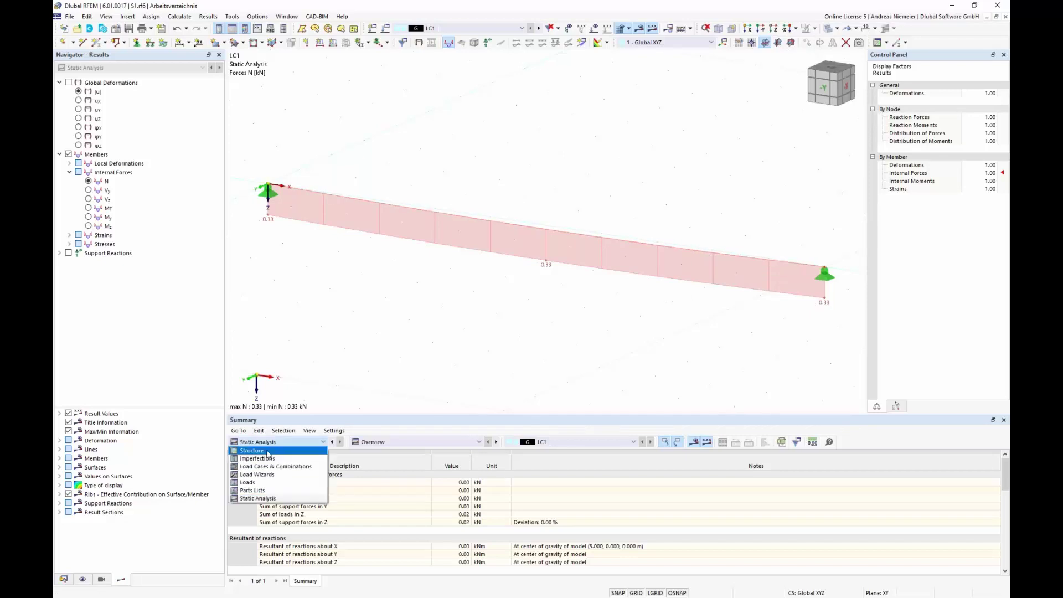
{"action": "left_click", "coordinate": [276, 450]}
{"action": "left_click", "coordinate": [337, 475]}
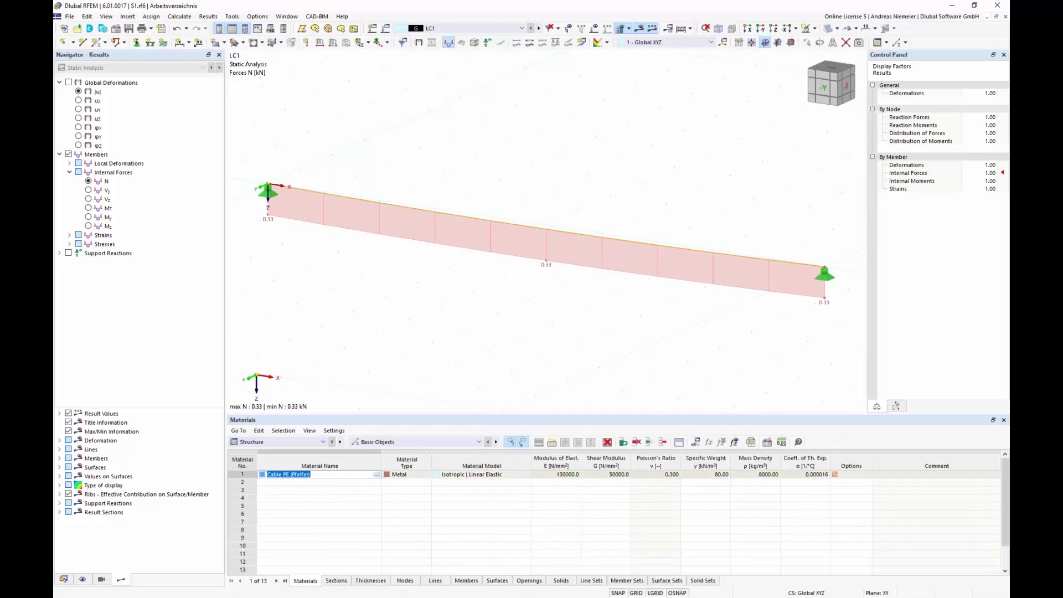
{"action": "left_click", "coordinate": [336, 581]}
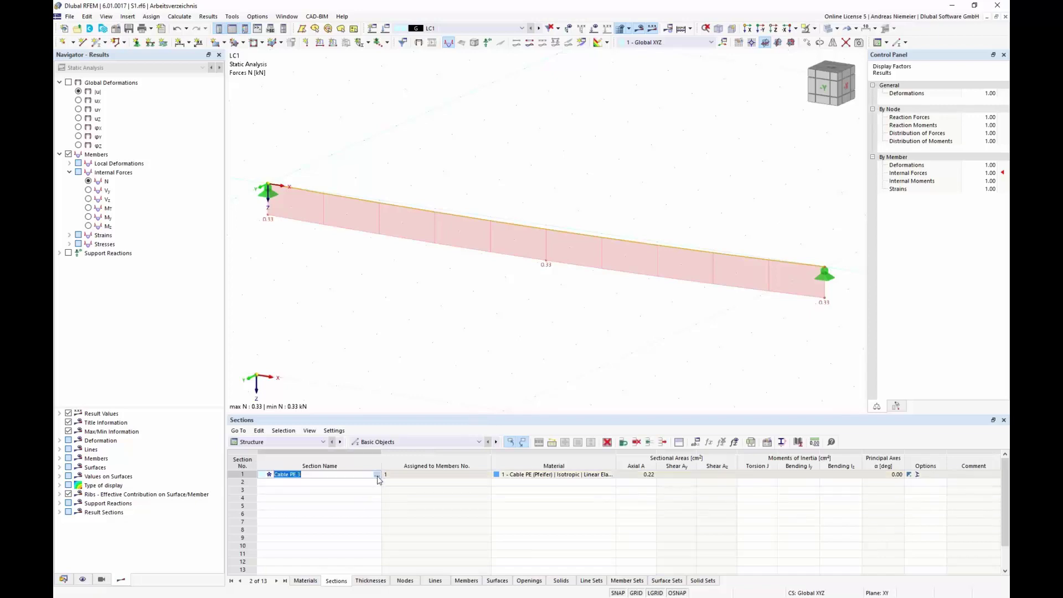
{"action": "left_click", "coordinate": [604, 155]}
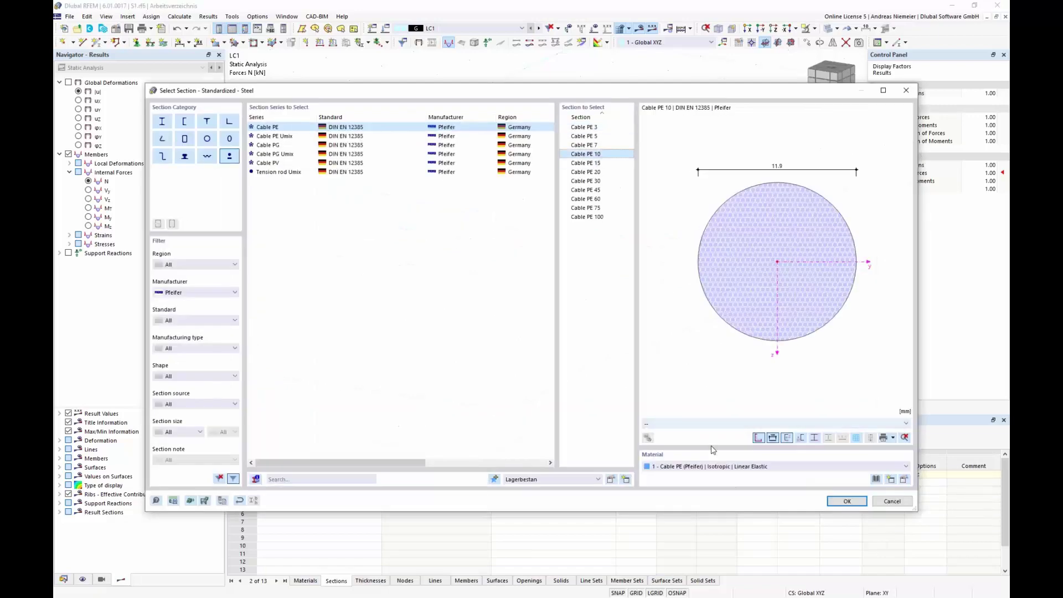
{"action": "left_click", "coordinate": [847, 501]}
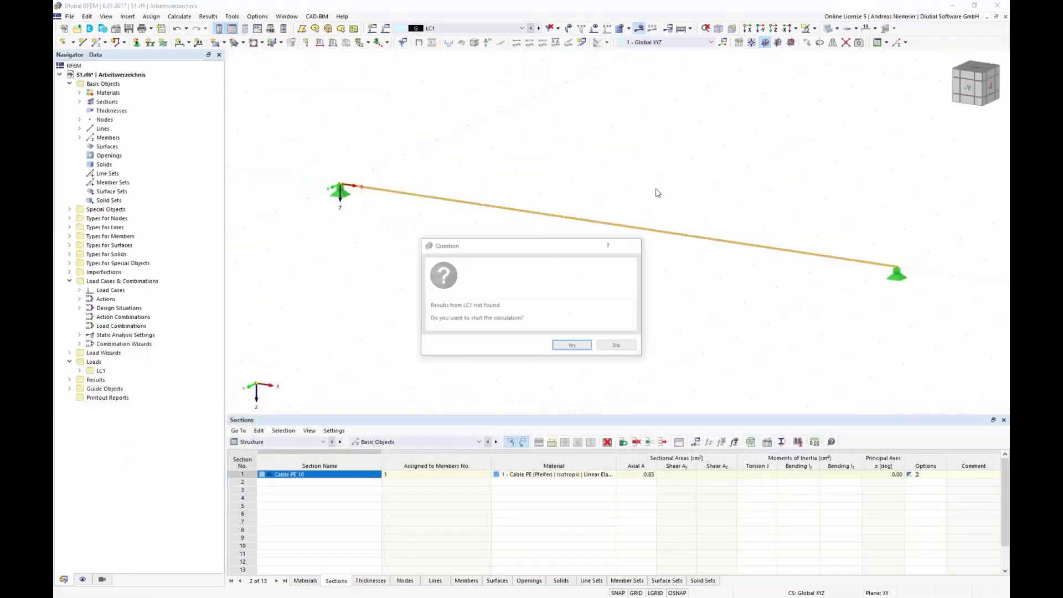
{"action": "left_click", "coordinate": [565, 346]}
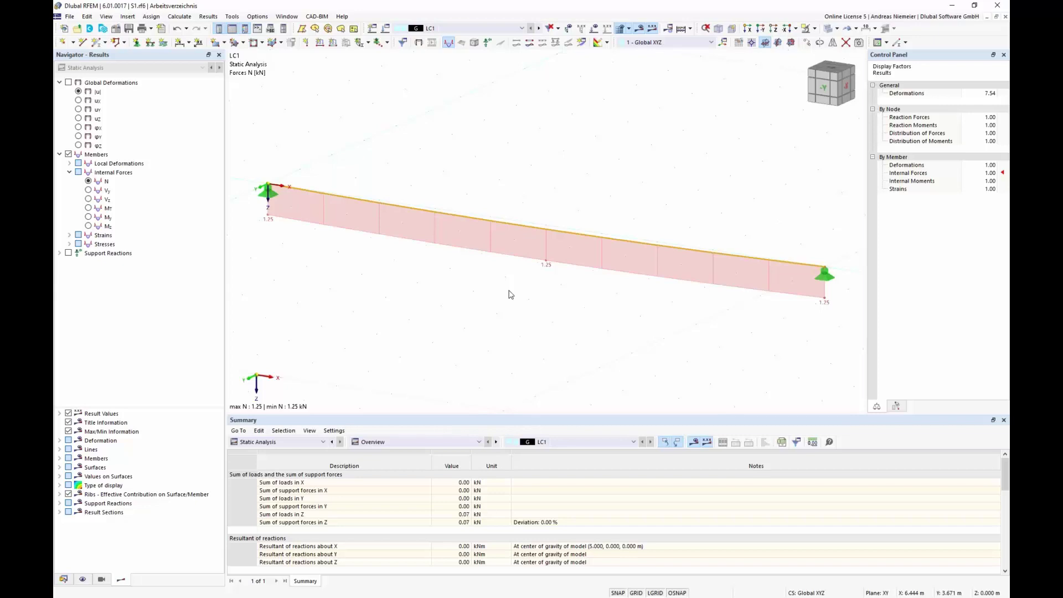
Step: Name load case LC1 "G" in the load cases table
{"action": "left_click", "coordinate": [303, 443]}
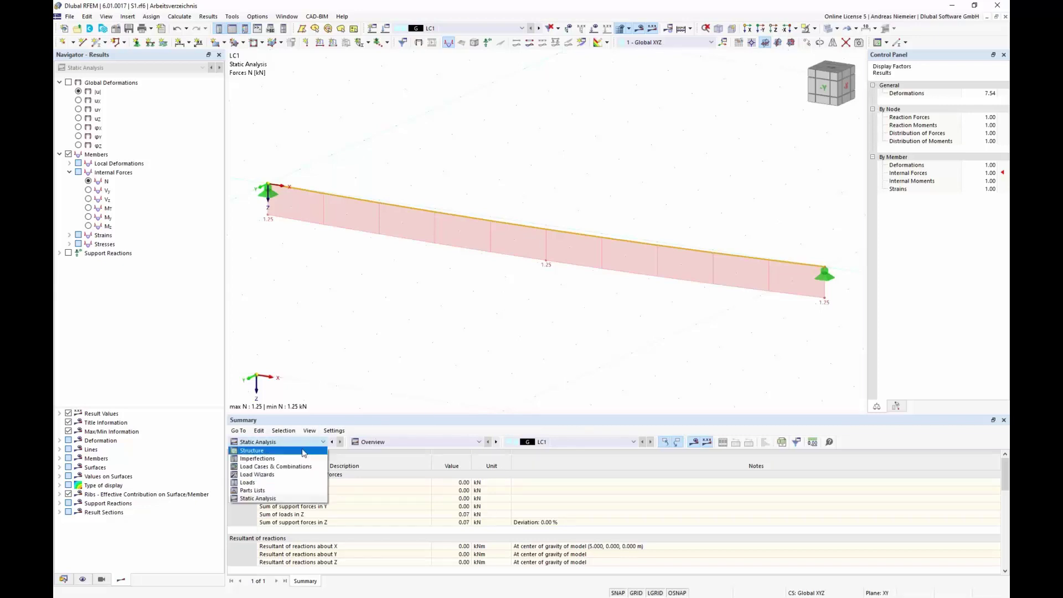
{"action": "left_click", "coordinate": [294, 466]}
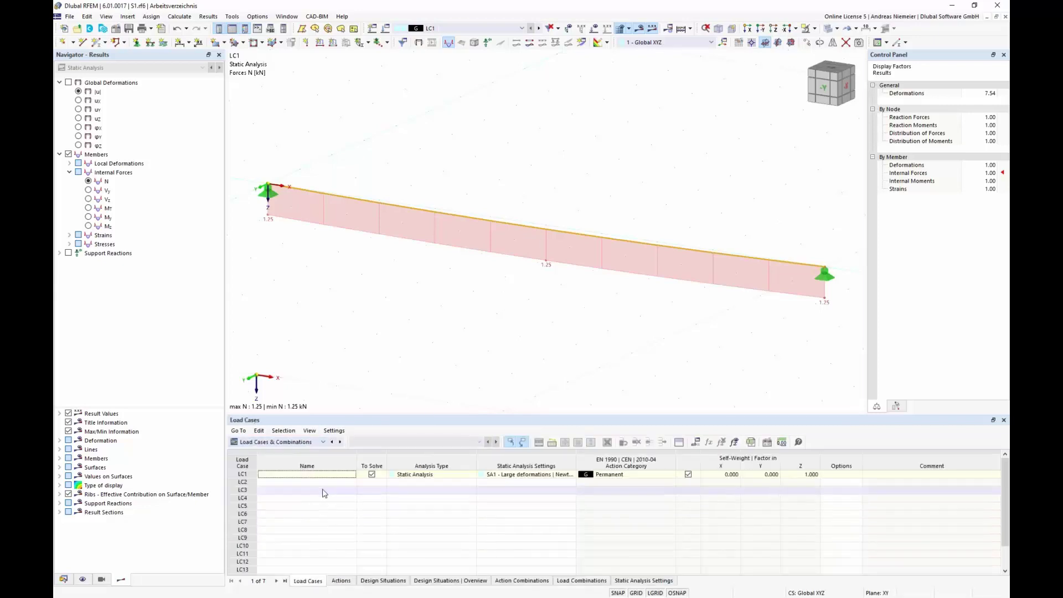
{"action": "double_click", "coordinate": [317, 483]}
{"action": "double_click", "coordinate": [311, 474]}
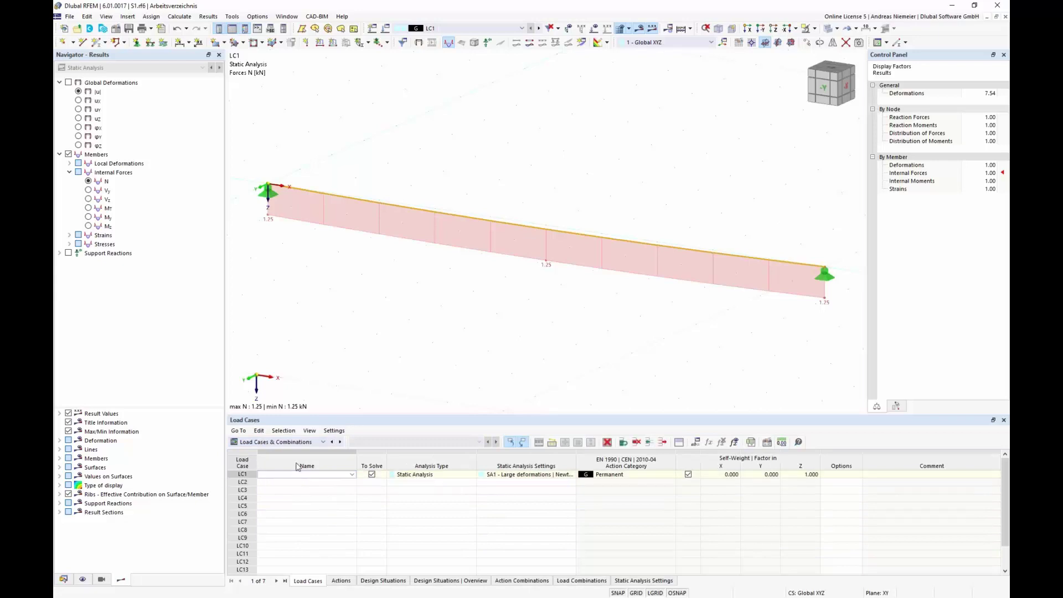
{"action": "type", "text": "G"}
{"action": "key", "text": "Return"}
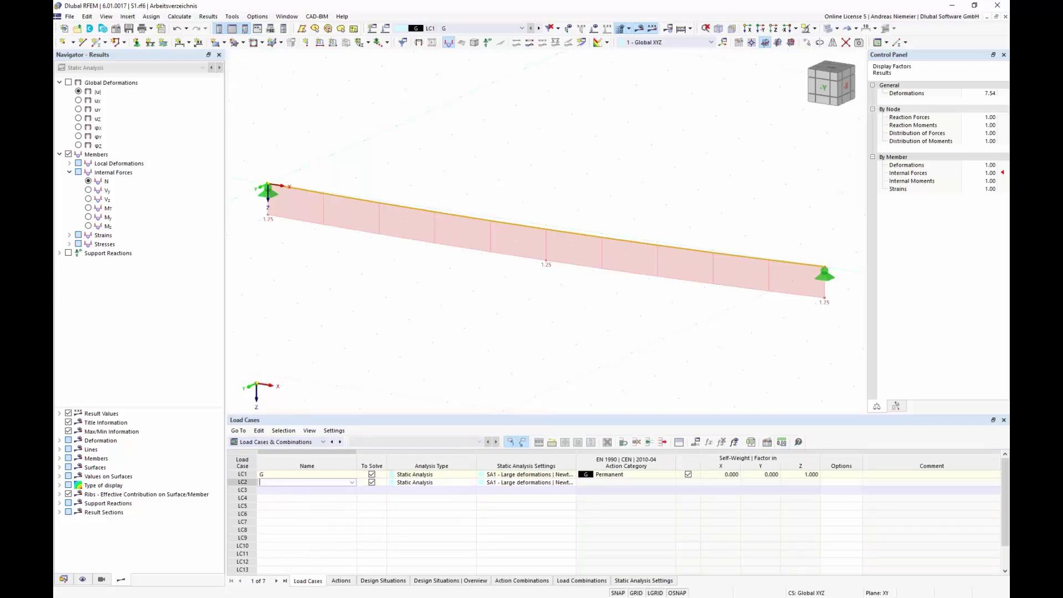
Step: Create load case LC2 named "P" and assign it the action category Prestress
{"action": "type", "text": "P"}
{"action": "key", "text": "Return"}
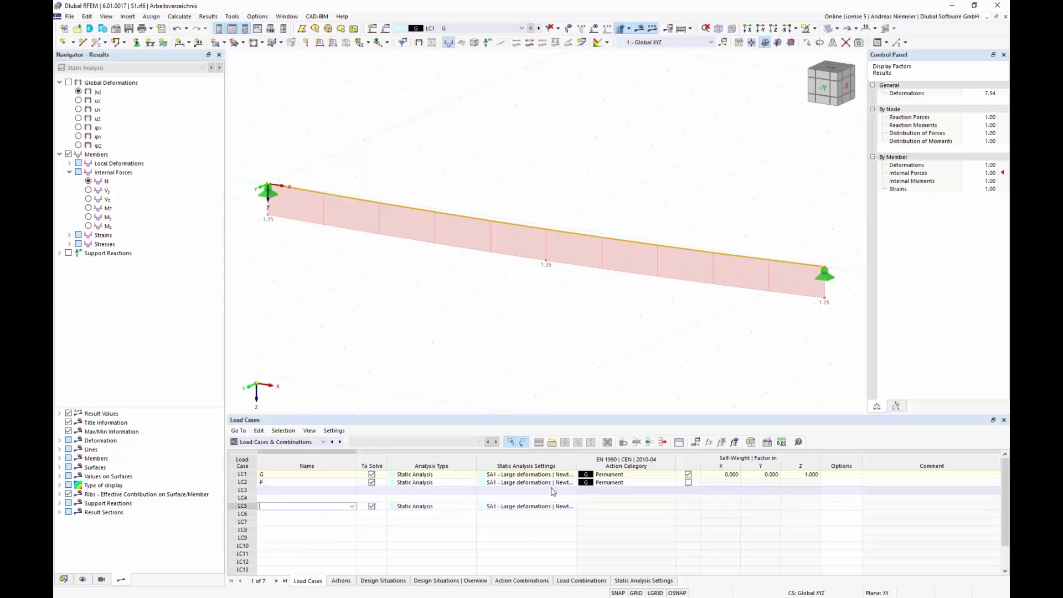
{"action": "left_click", "coordinate": [604, 483]}
{"action": "left_click", "coordinate": [672, 484]}
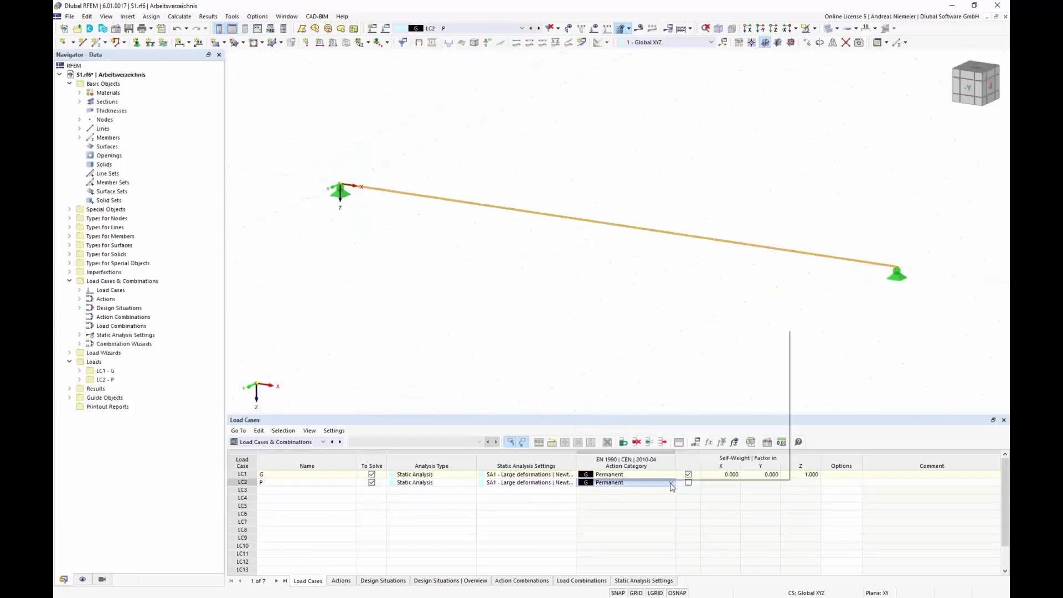
{"action": "left_click", "coordinate": [663, 348]}
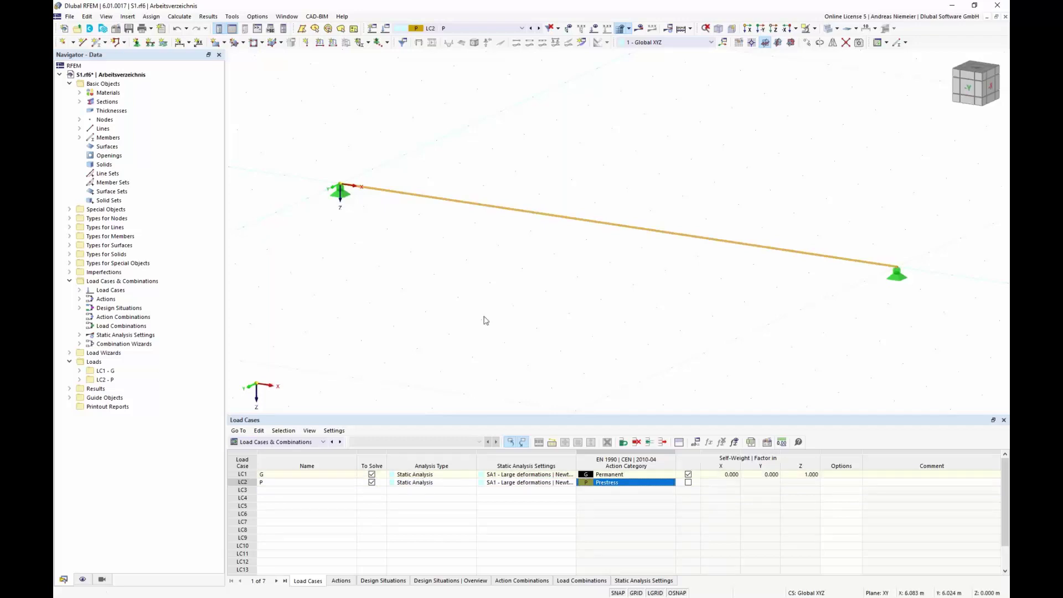
Step: Start a new member load on the cable in LC2 with the load type Form-Finding
{"action": "left_click", "coordinate": [333, 43]}
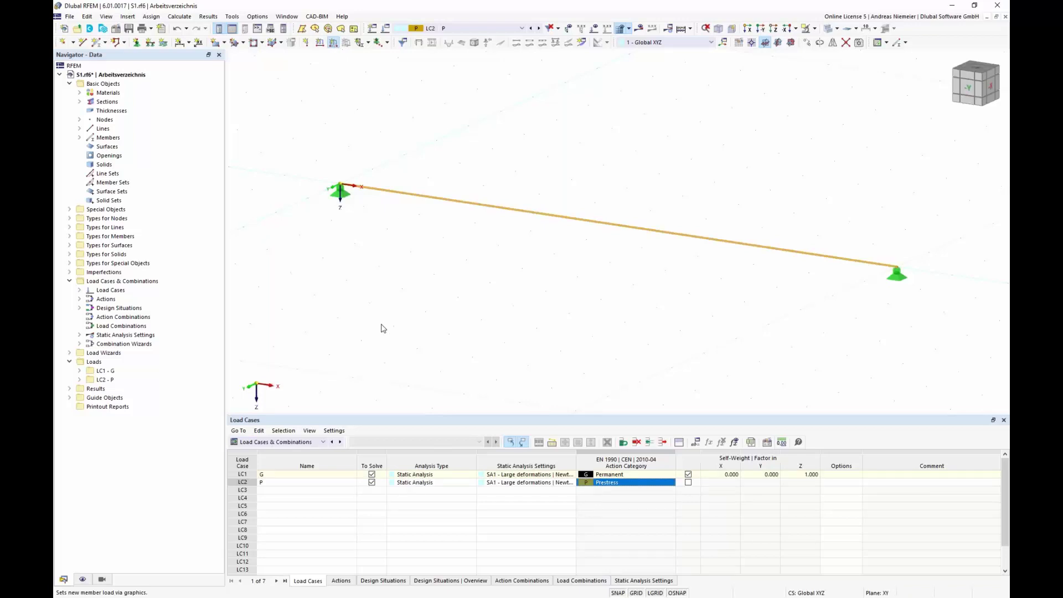
{"action": "left_click", "coordinate": [692, 240]}
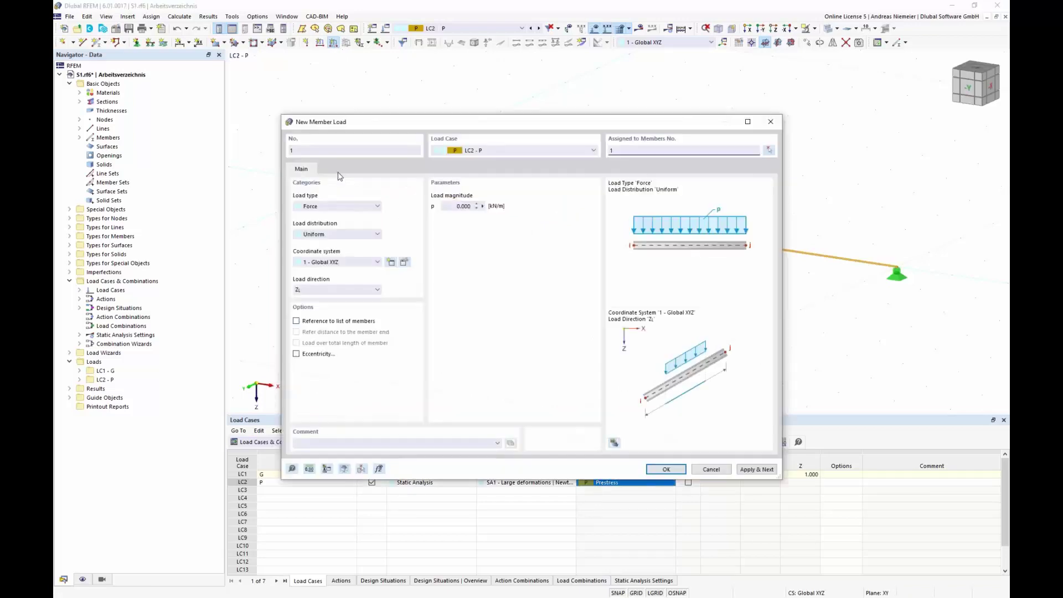
{"action": "left_click", "coordinate": [331, 206]}
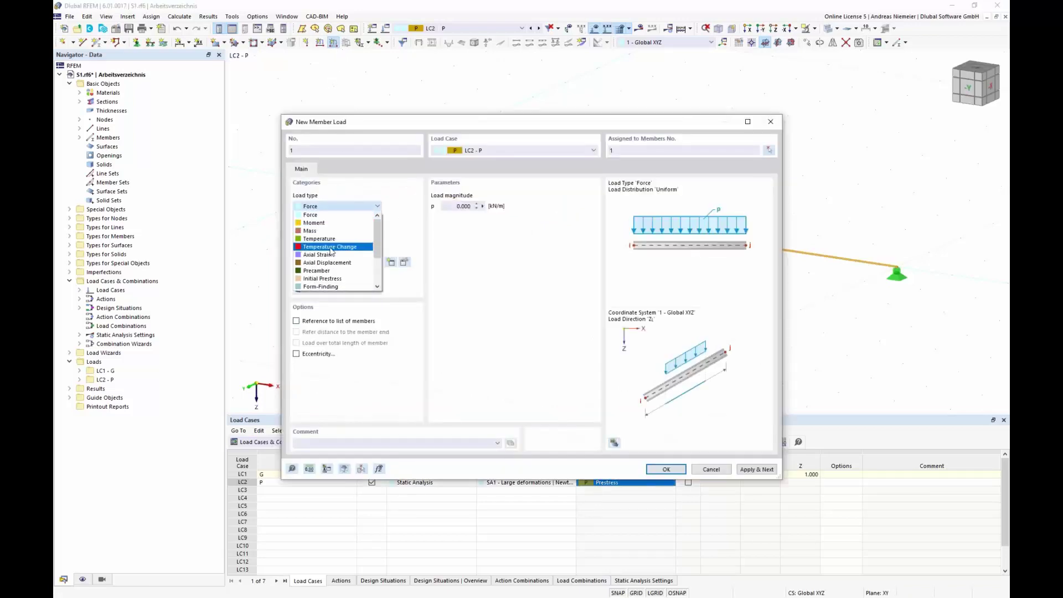
{"action": "left_click", "coordinate": [333, 294]}
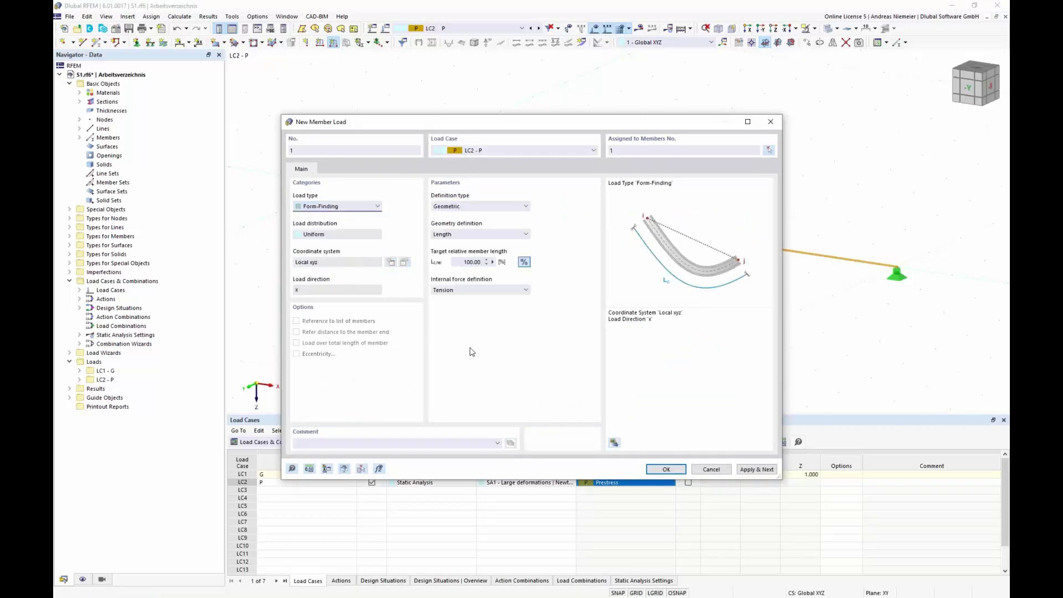
Step: Define the form-finding load geometrically by an absolute target sag of 0.2 m and apply it to the cable
{"action": "left_click", "coordinate": [477, 209]}
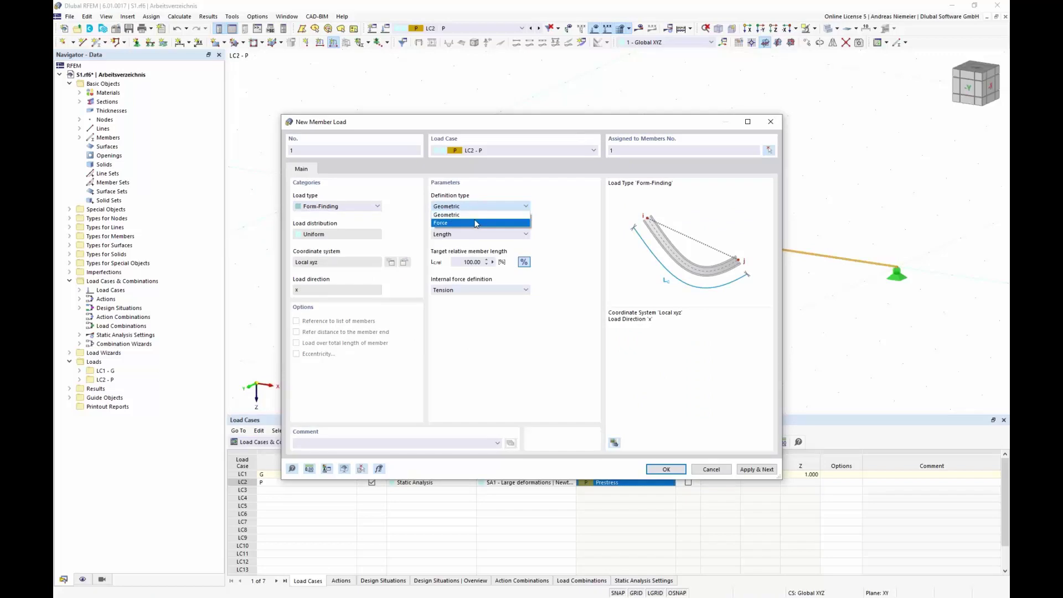
{"action": "left_click", "coordinate": [478, 226]}
{"action": "left_click", "coordinate": [479, 234]}
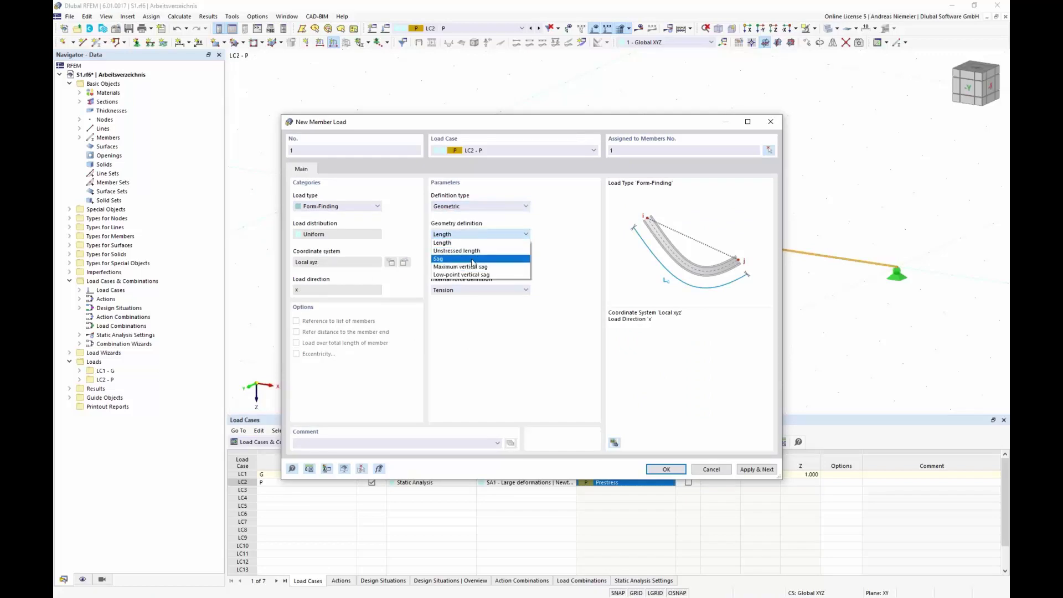
{"action": "left_click", "coordinate": [474, 259]}
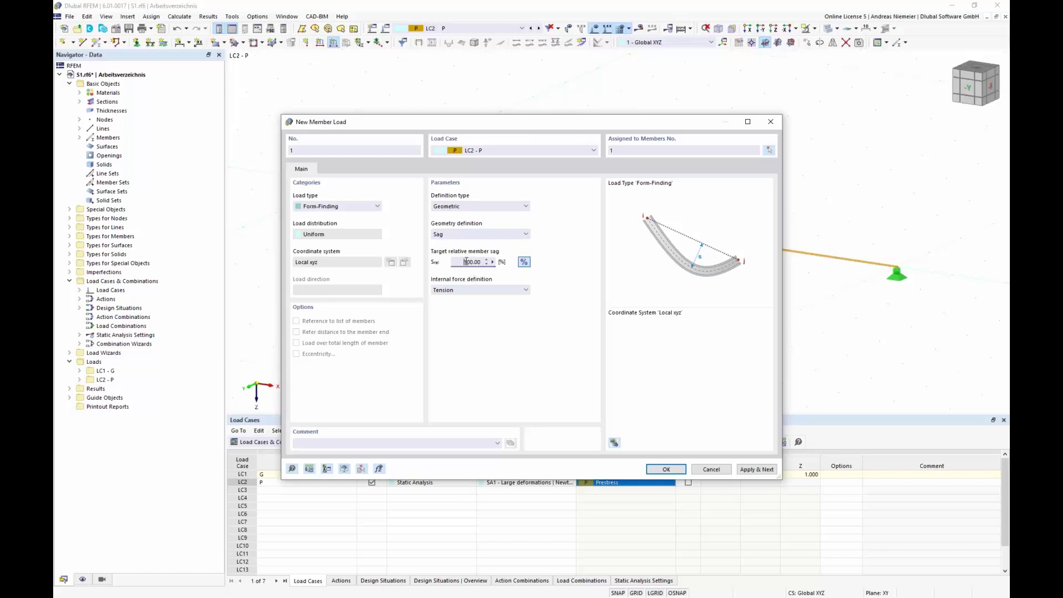
{"action": "left_click", "coordinate": [524, 262]}
{"action": "left_click", "coordinate": [472, 262]}
{"action": "type", "text": "0,2"}
{"action": "left_click", "coordinate": [666, 469]}
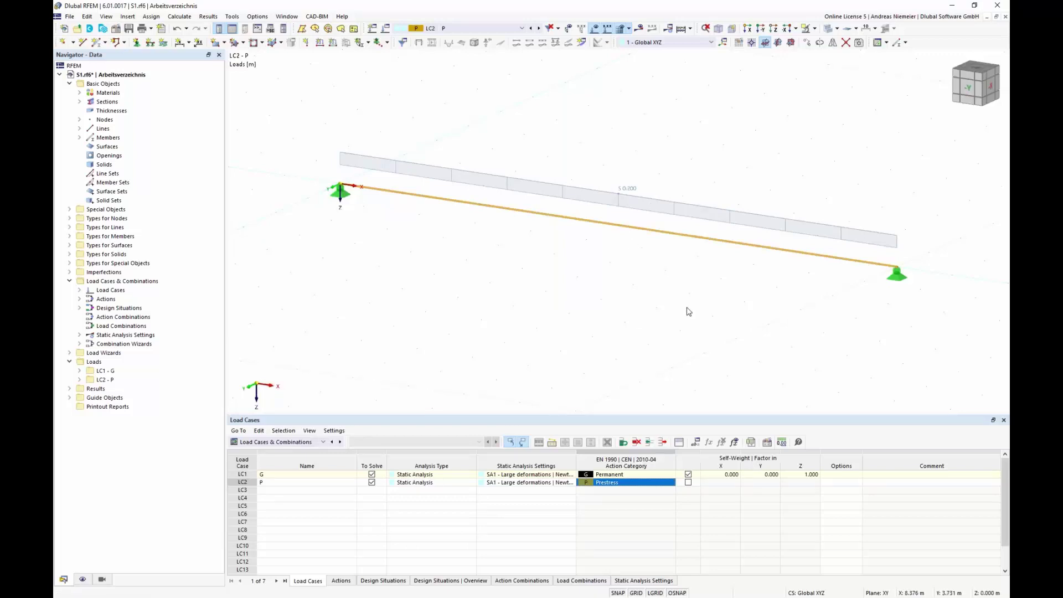
Step: Run the calculation for LC2 and display the global deformations of the cable
{"action": "middle_click_drag", "start_coordinate": [669, 306], "coordinate": [646, 313]}
{"action": "scroll", "coordinate": [646, 313], "scroll_direction": "up", "scroll_amount": 1}
{"action": "scroll", "coordinate": [646, 314], "scroll_direction": "down", "scroll_amount": 1}
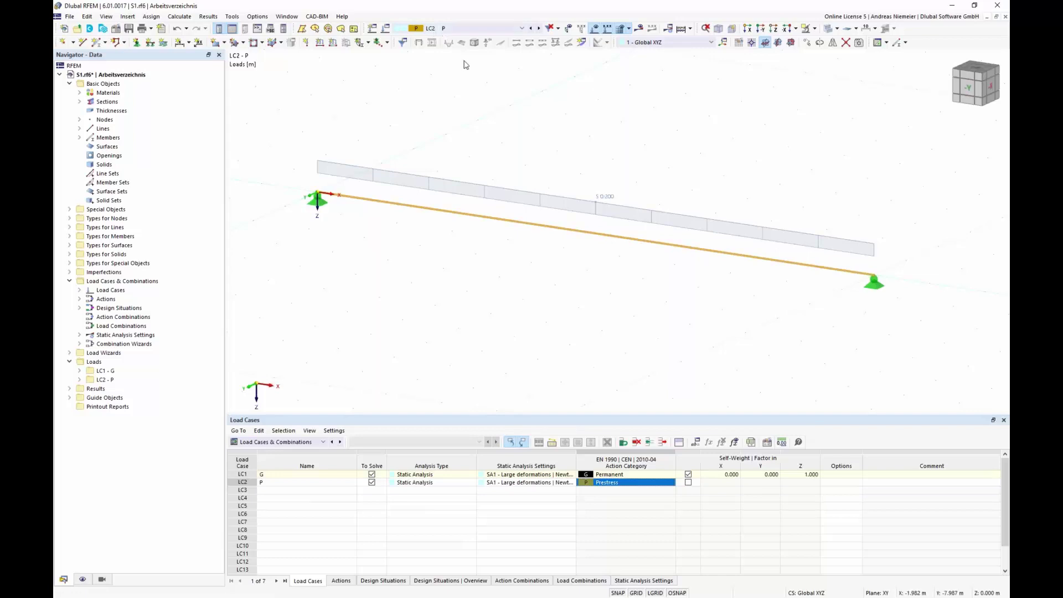
{"action": "left_click", "coordinate": [640, 28]}
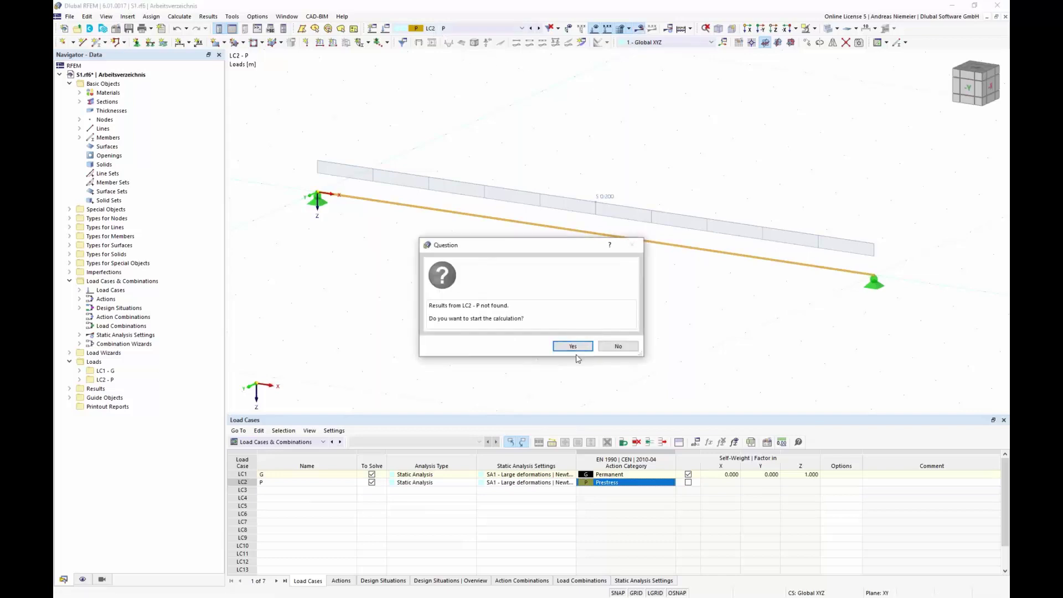
{"action": "left_click", "coordinate": [573, 347]}
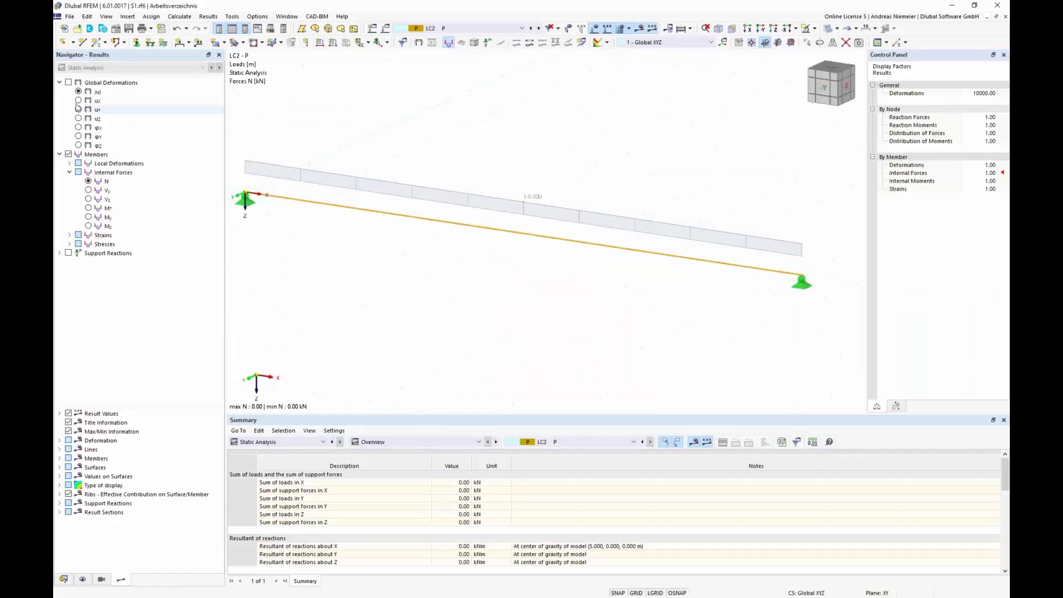
{"action": "left_click", "coordinate": [68, 82]}
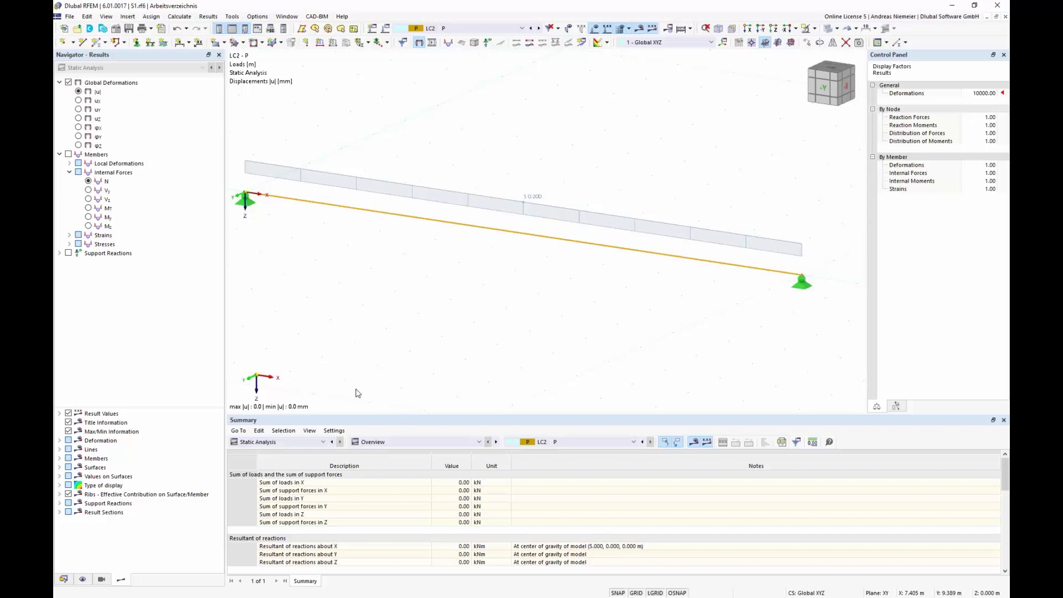
Step: Turn off the combination wizard in the load case and combination settings, and open the load combinations list
{"action": "left_click", "coordinate": [294, 442]}
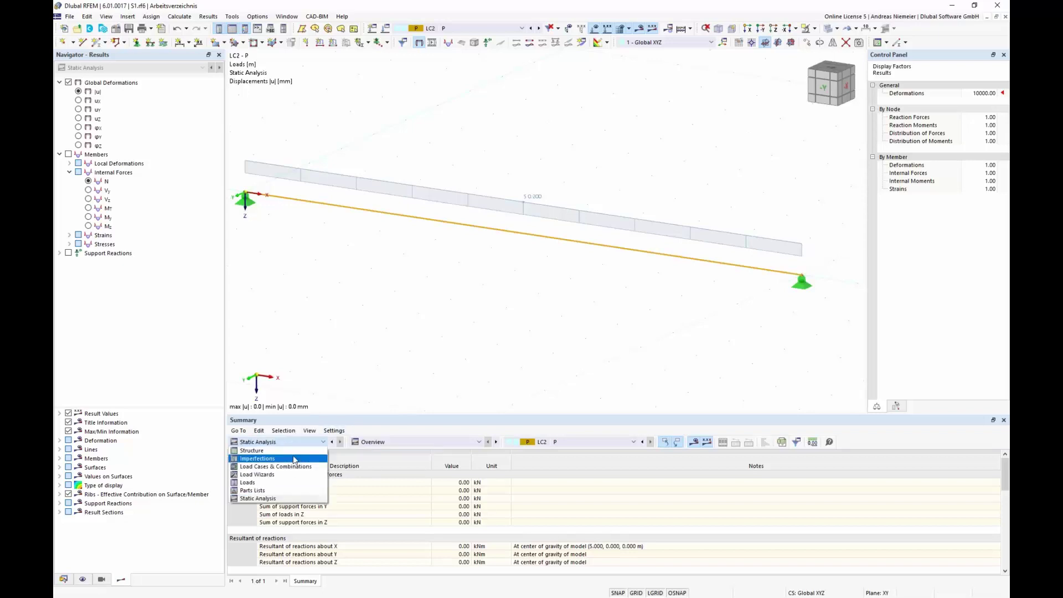
{"action": "left_click", "coordinate": [252, 467]}
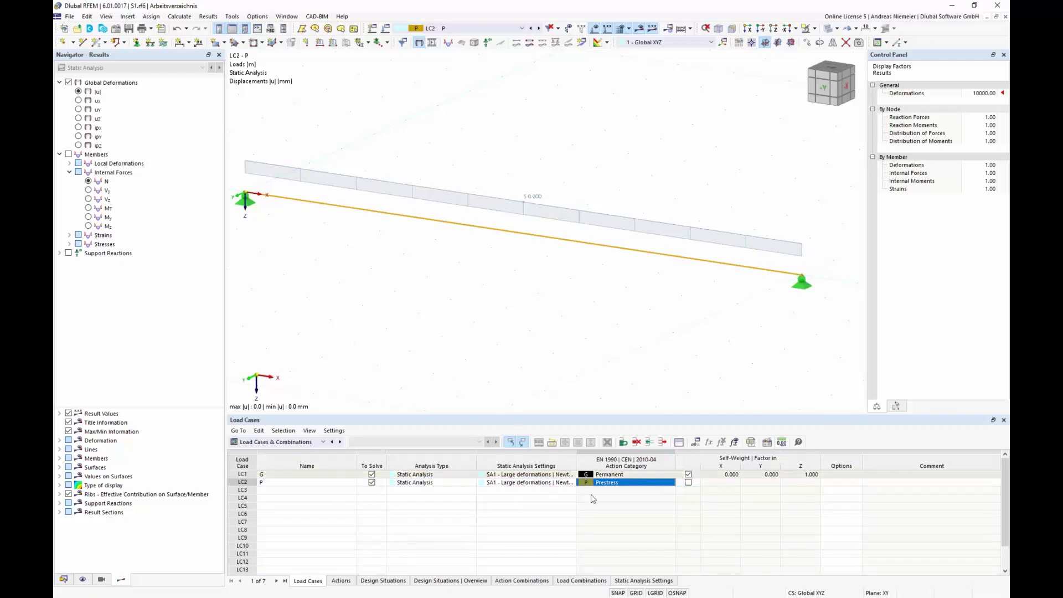
{"action": "double_click", "coordinate": [466, 231]}
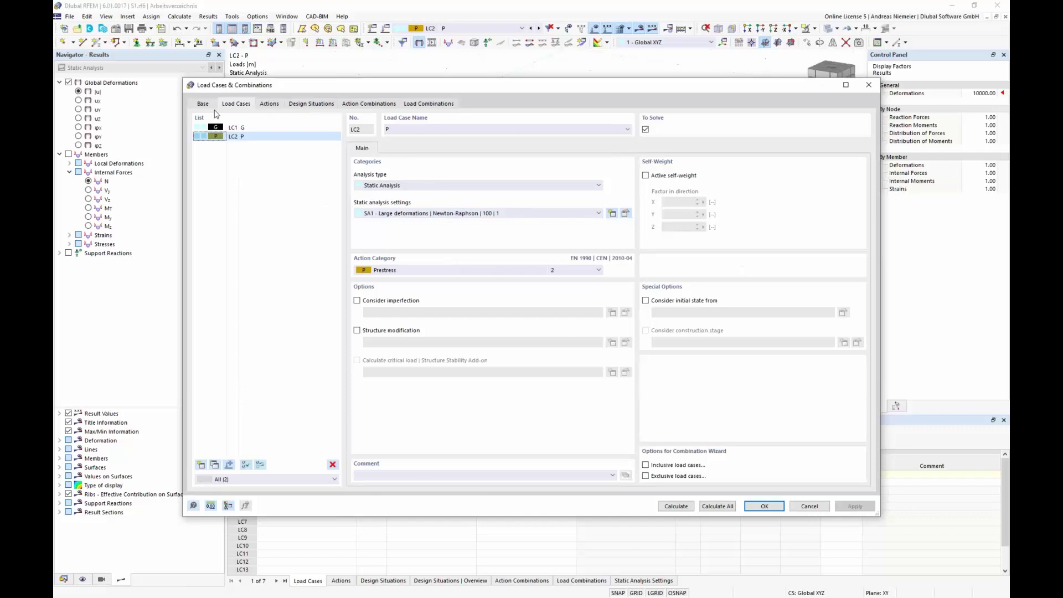
{"action": "left_click", "coordinate": [203, 103]}
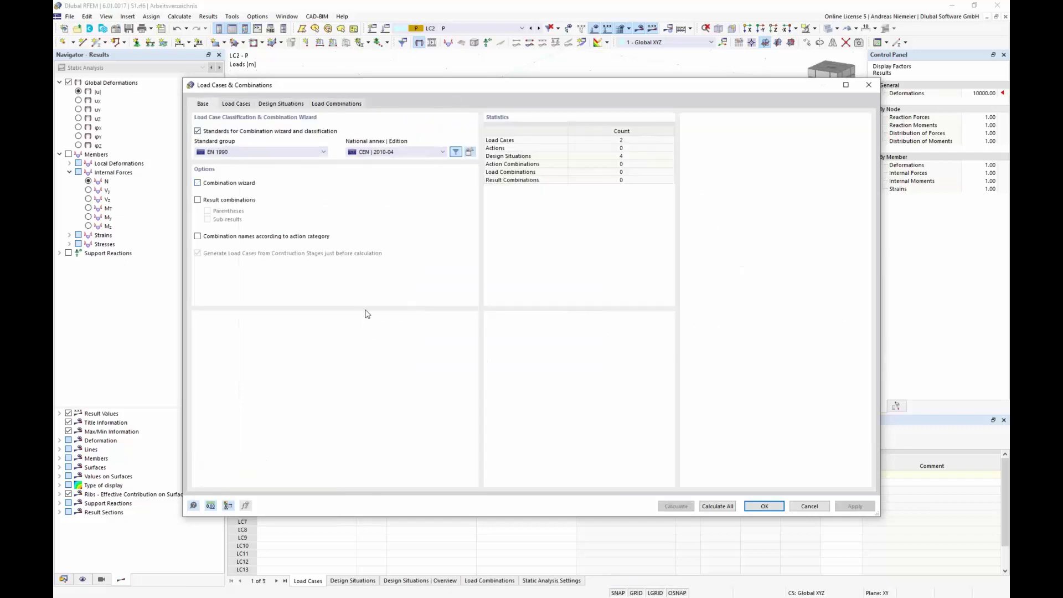
{"action": "left_click", "coordinate": [337, 104]}
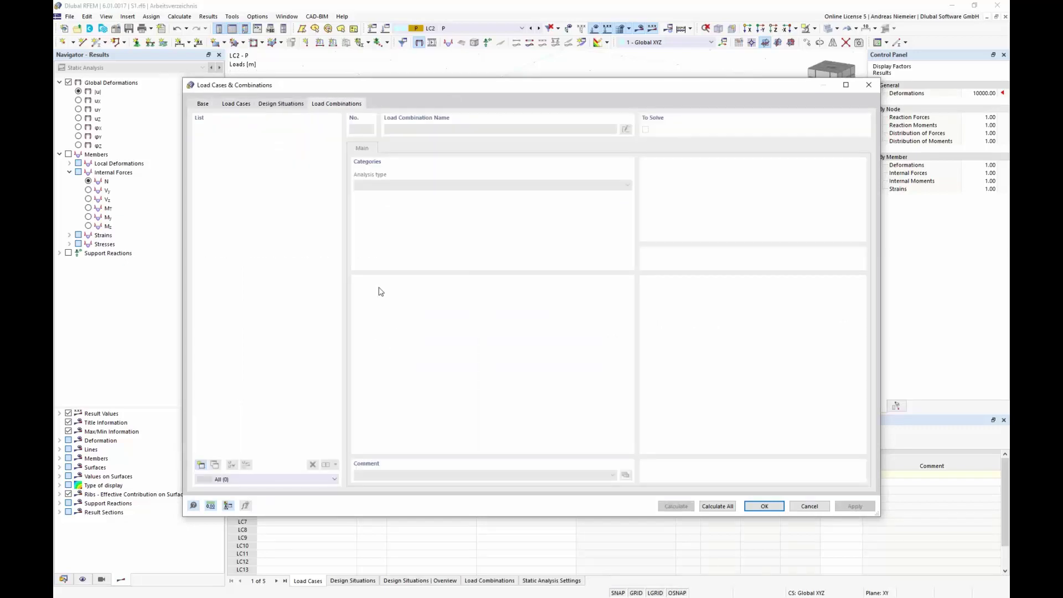
Step: Create a load combination from LC2 and LC1, each with factor 1.00, and calculate it
{"action": "left_click", "coordinate": [201, 466]}
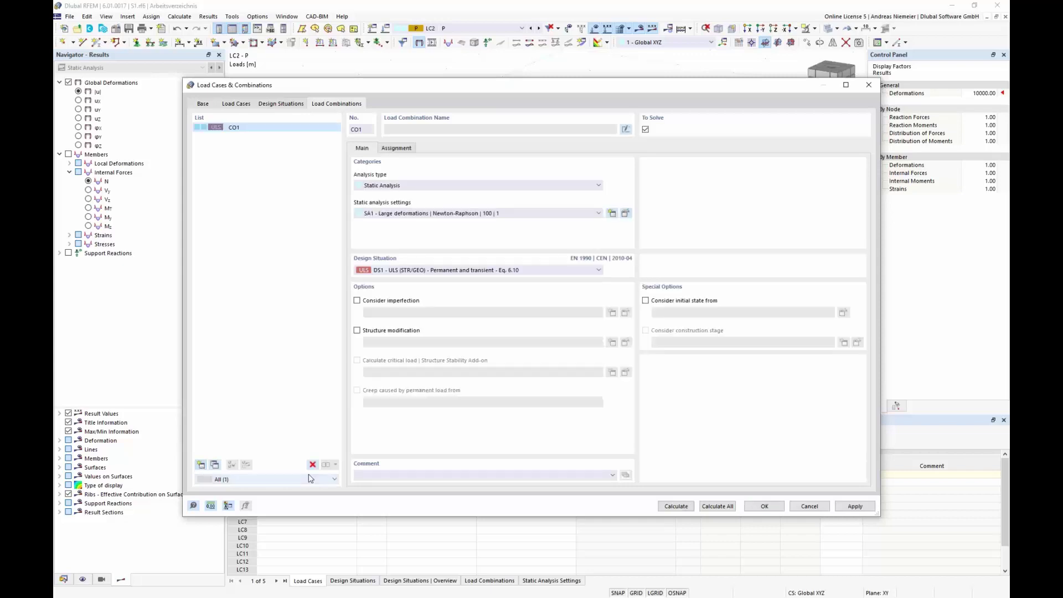
{"action": "left_click", "coordinate": [397, 148]}
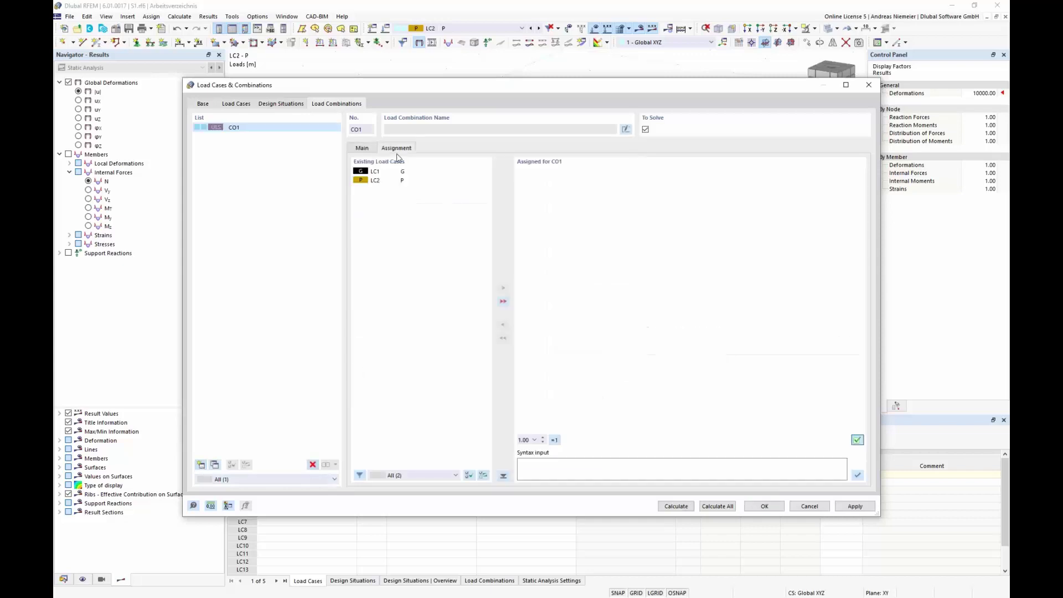
{"action": "double_click", "coordinate": [382, 181]}
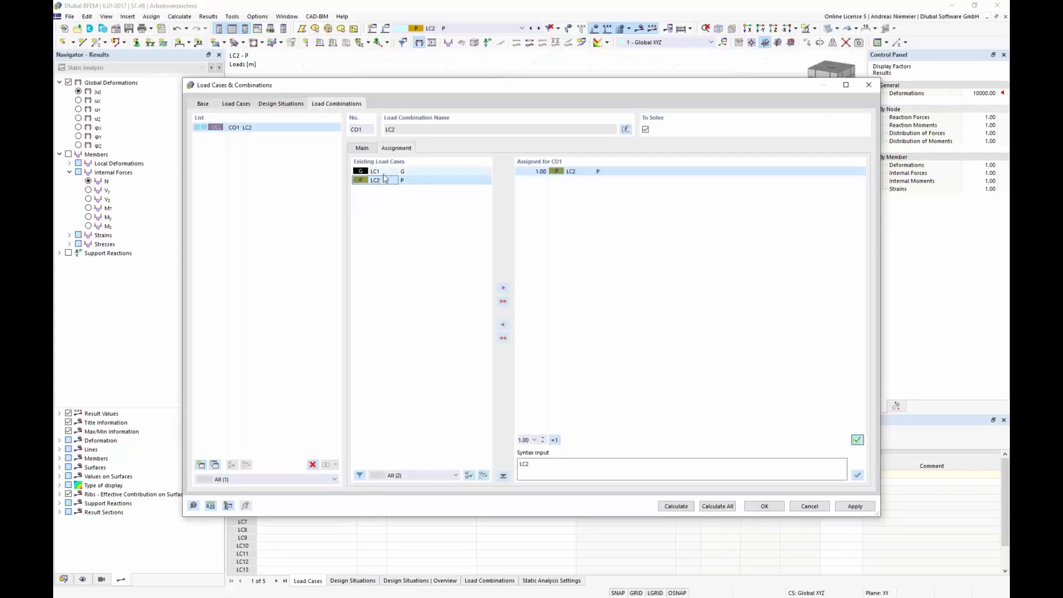
{"action": "double_click", "coordinate": [385, 172]}
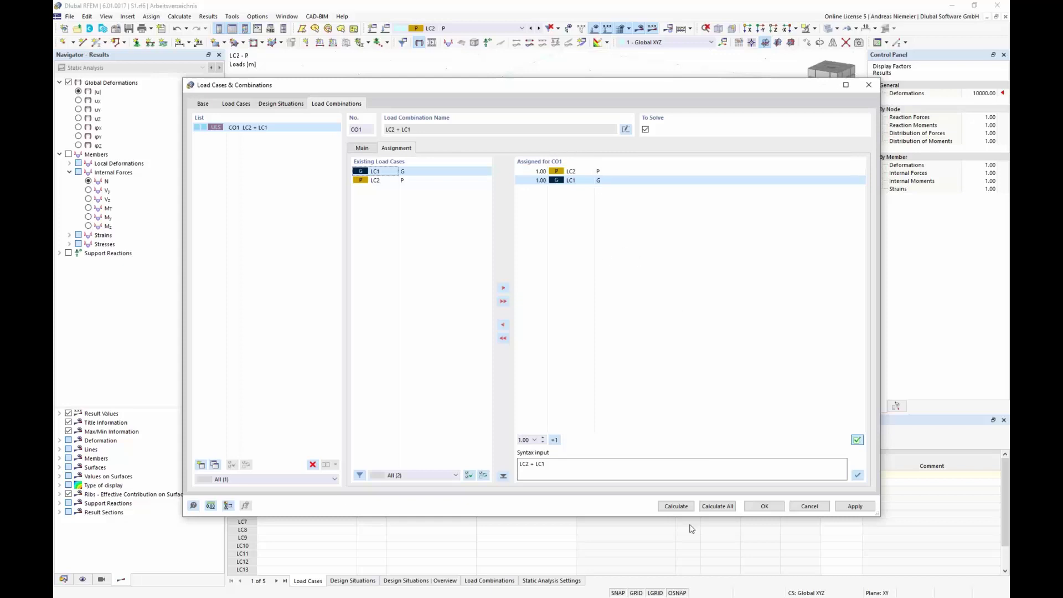
{"action": "left_click", "coordinate": [686, 508]}
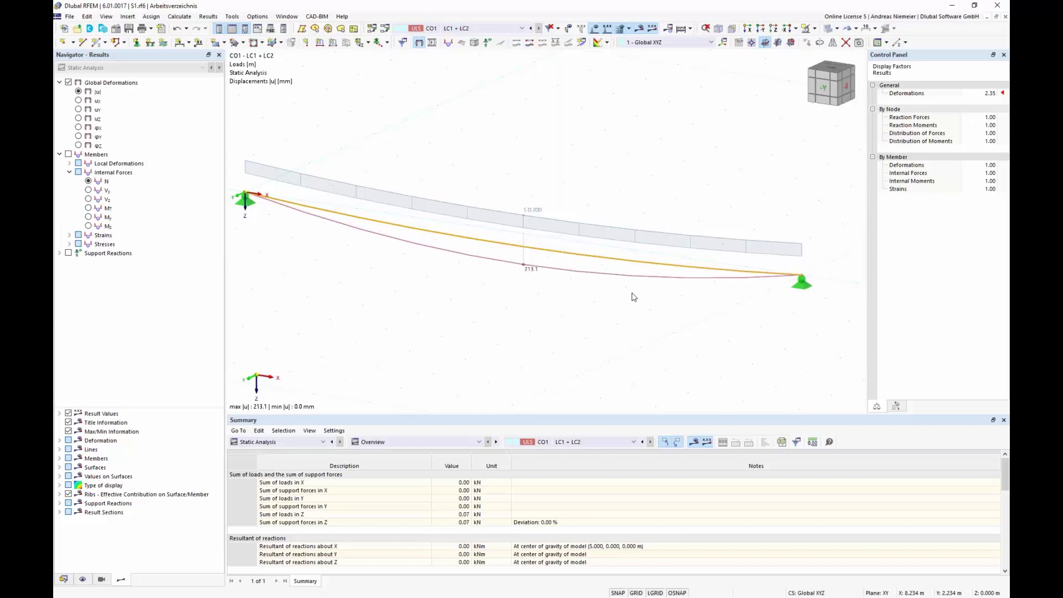
Step: Set the number of form-finding iterations for loading prestress to 50 in static analysis settings SA1 of CO1
{"action": "left_click", "coordinate": [389, 36]}
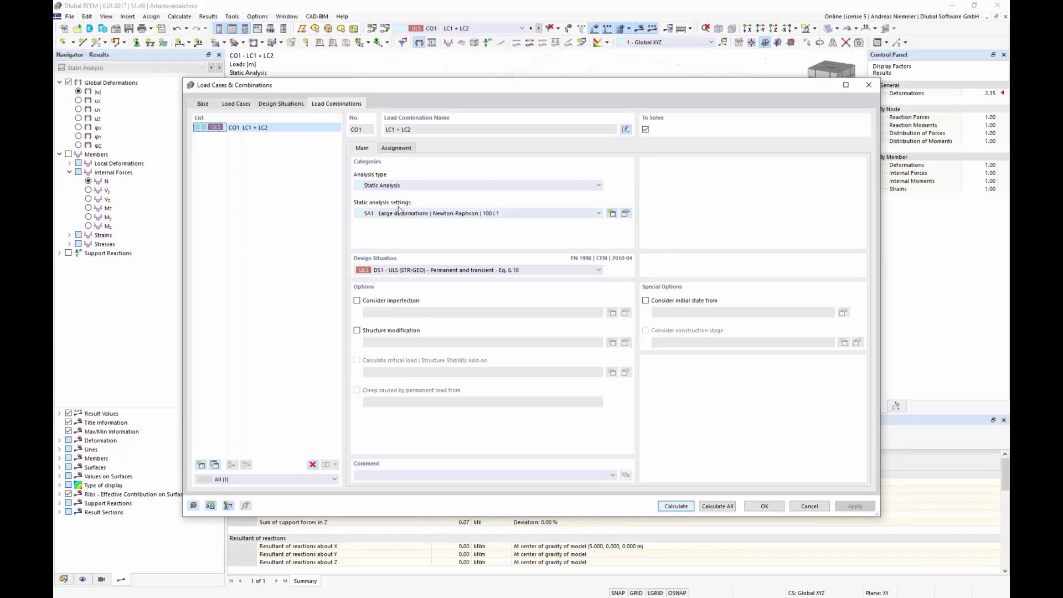
{"action": "left_click", "coordinate": [630, 218]}
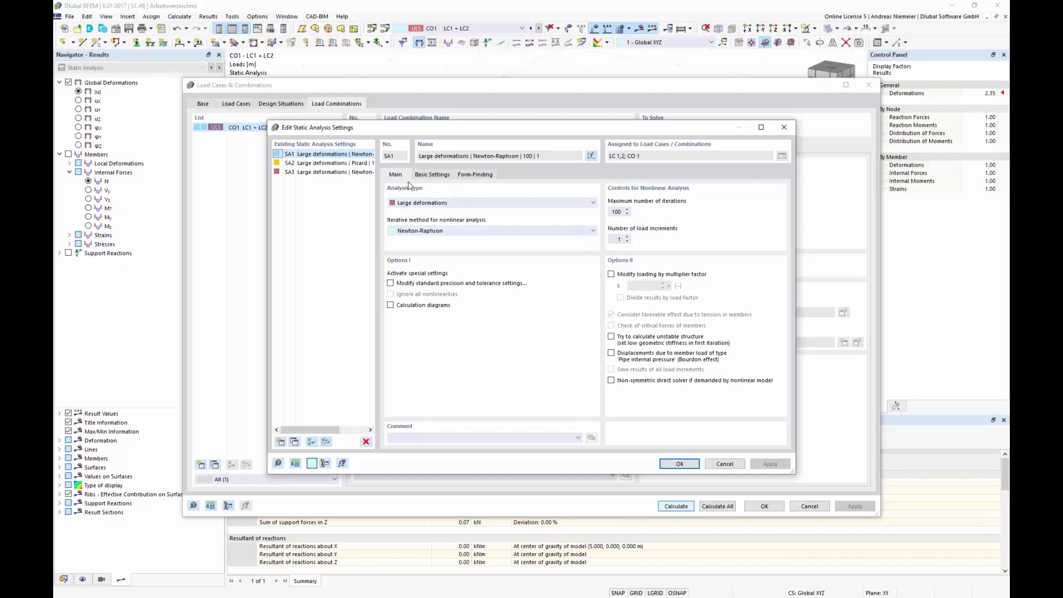
{"action": "left_click", "coordinate": [474, 174]}
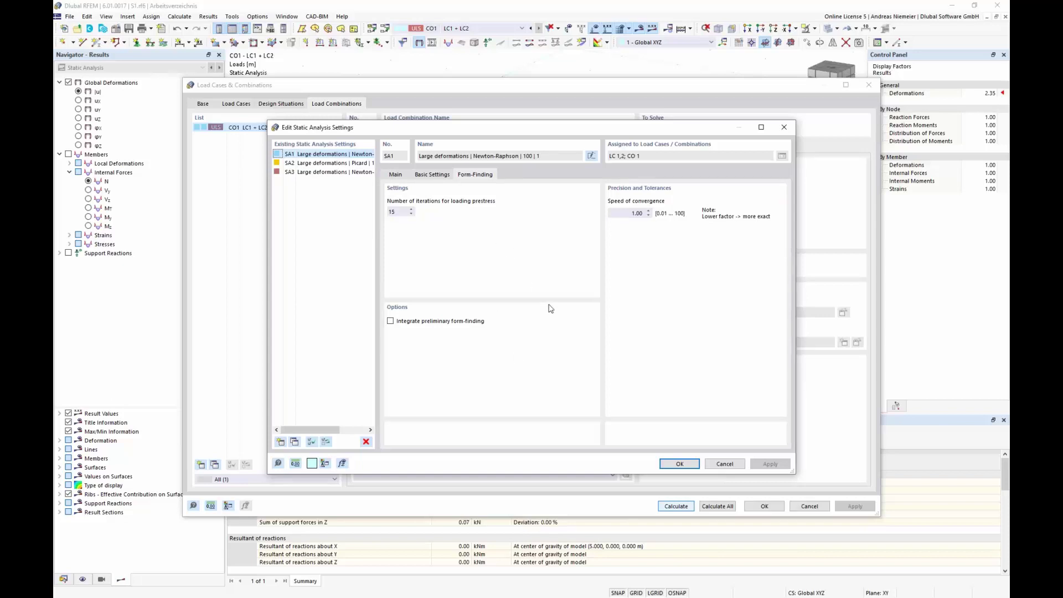
{"action": "double_click", "coordinate": [393, 212]}
{"action": "type", "text": "50"}
{"action": "left_click", "coordinate": [680, 465]}
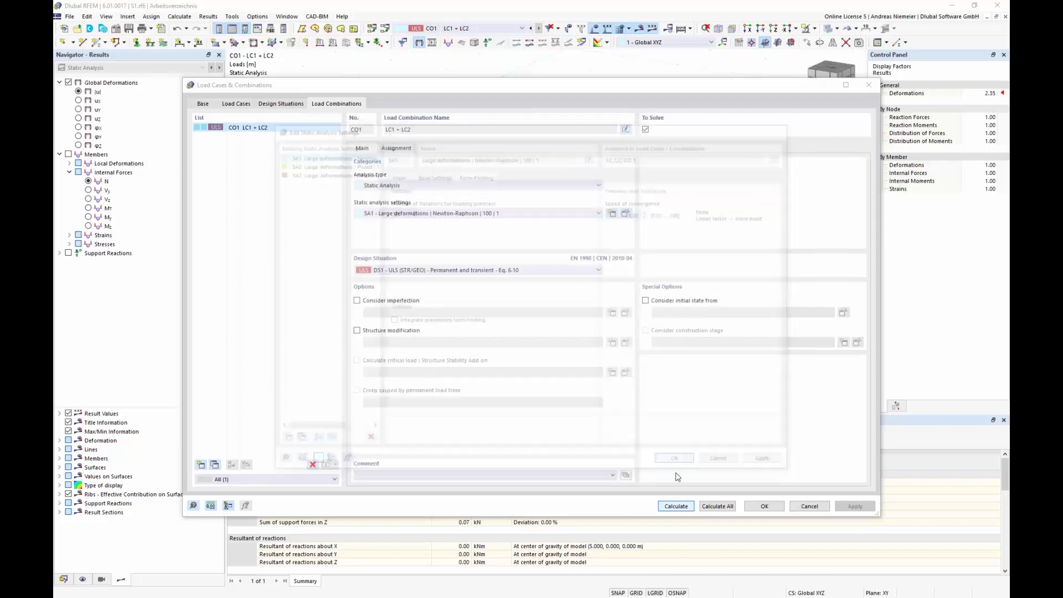
Step: Recalculate CO1 and display the member axial forces N of the cable
{"action": "left_click", "coordinate": [676, 506]}
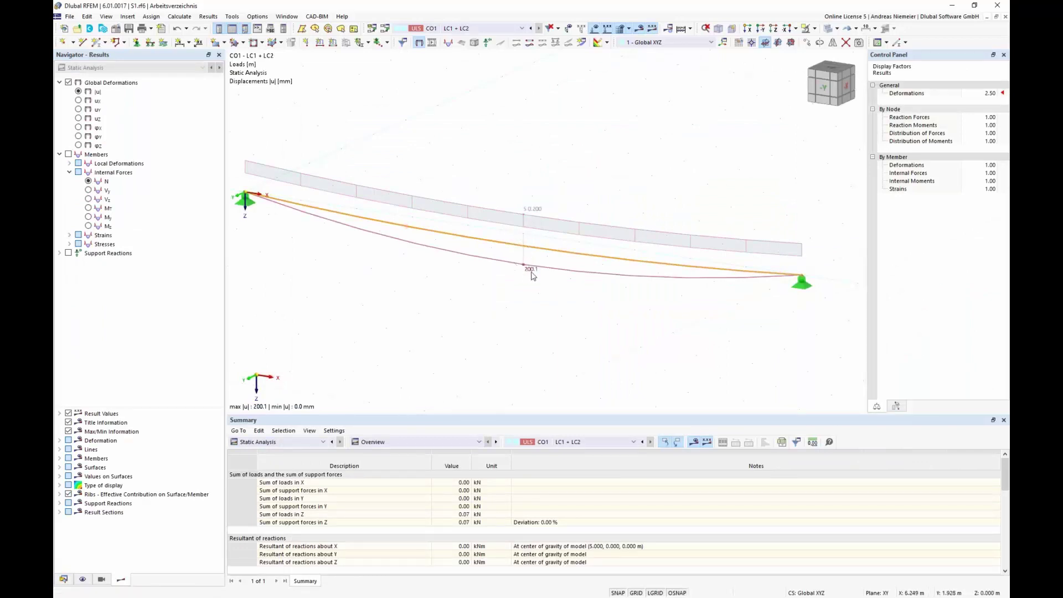
{"action": "left_click", "coordinate": [89, 181]}
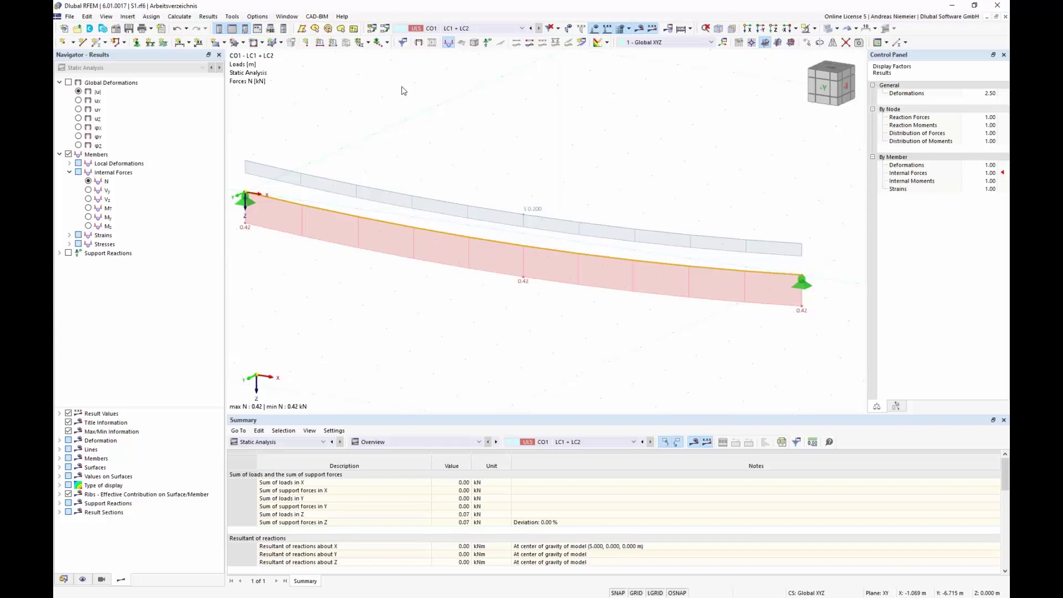
Step: Give load combination CO1 the user-defined name "FF 1 = G + P"
{"action": "left_click", "coordinate": [388, 33]}
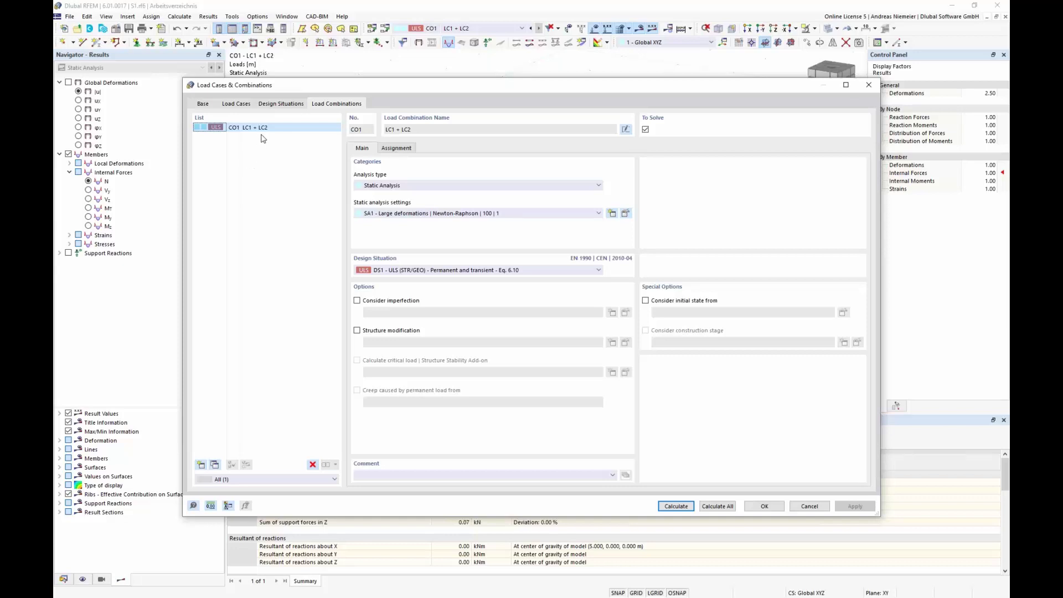
{"action": "left_click", "coordinate": [627, 129]}
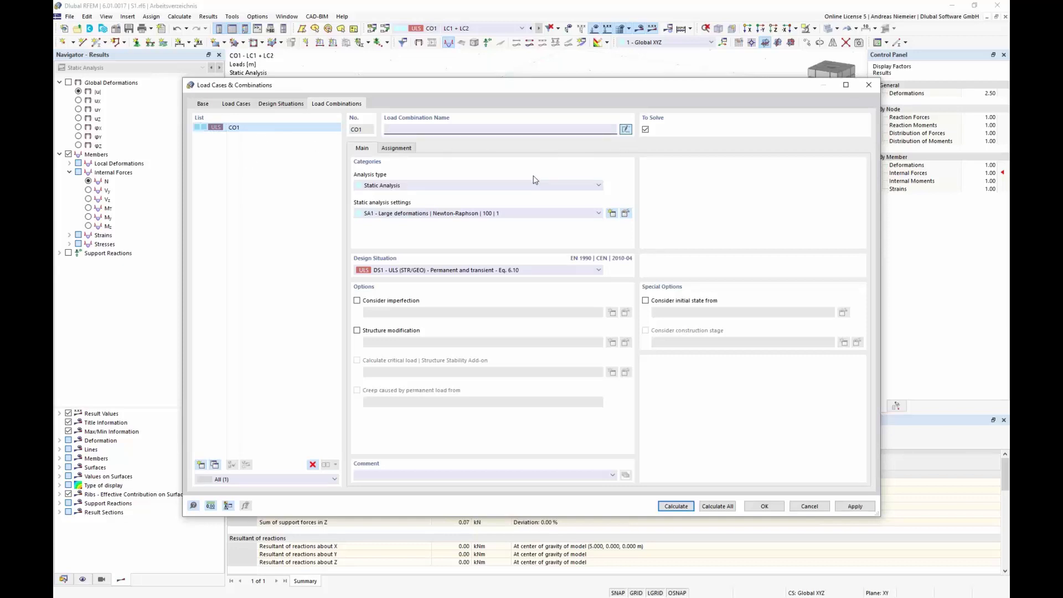
{"action": "type", "text": "FF 1 = G + P"}
{"action": "left_click", "coordinate": [765, 507]}
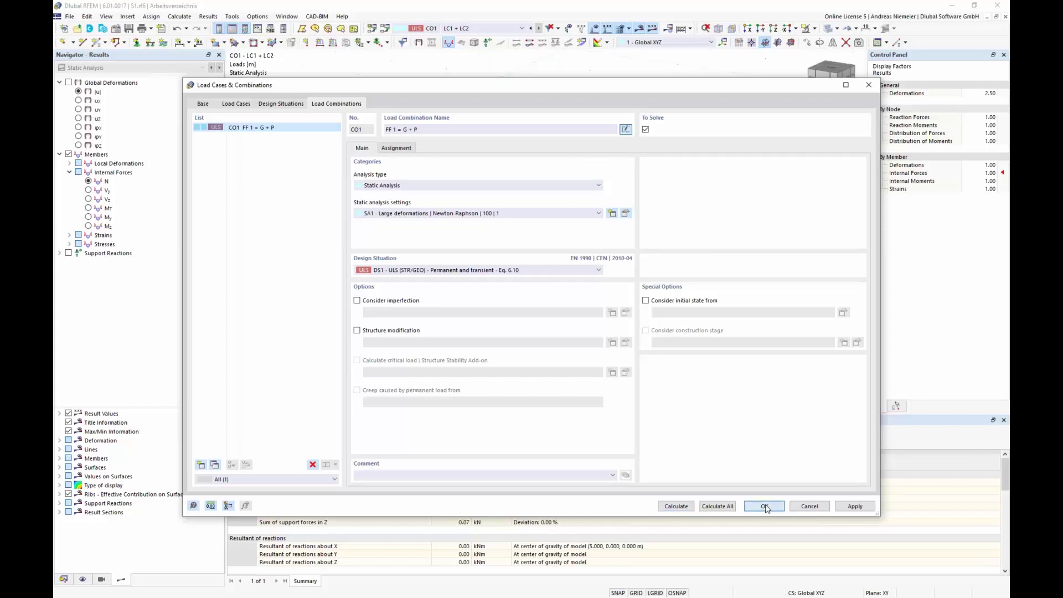
Step: Add load case LC3 named N to the load cases table with the action category Permanent
{"action": "left_click", "coordinate": [302, 442]}
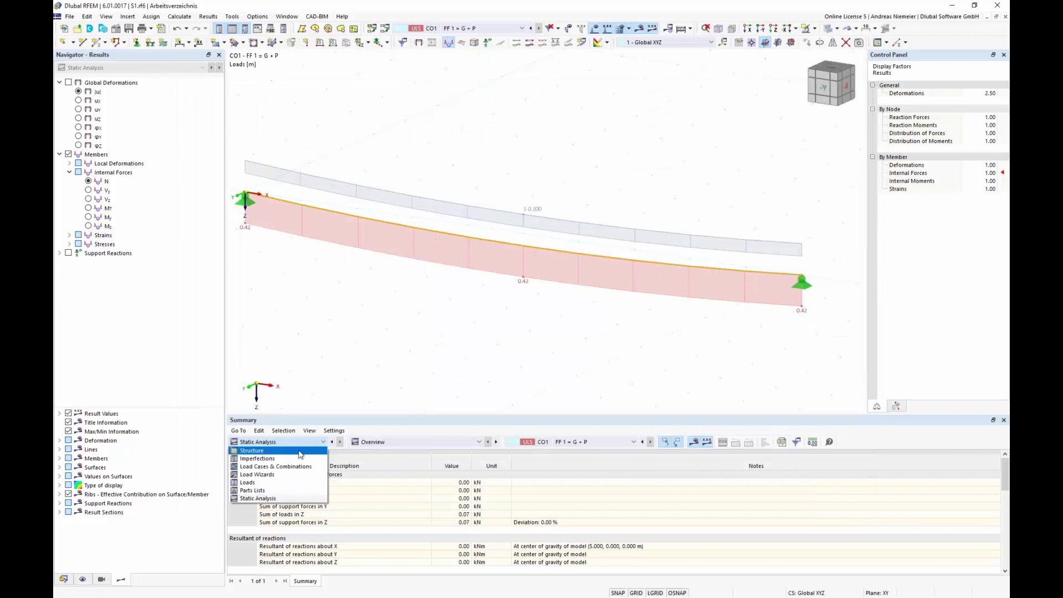
{"action": "left_click", "coordinate": [260, 498]}
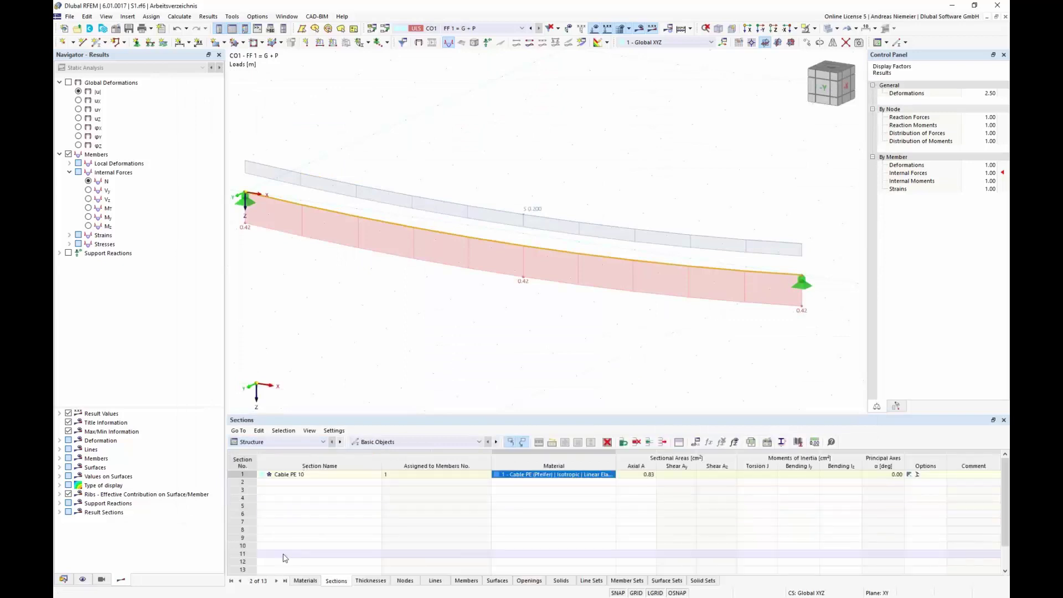
{"action": "left_click", "coordinate": [280, 446]}
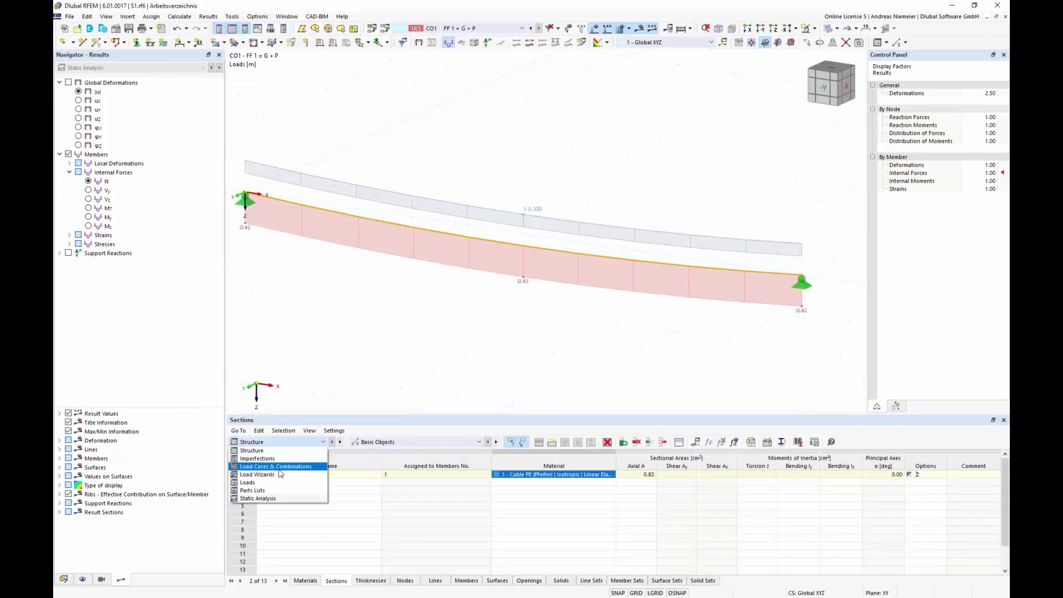
{"action": "left_click", "coordinate": [281, 467]}
{"action": "left_click", "coordinate": [433, 513]}
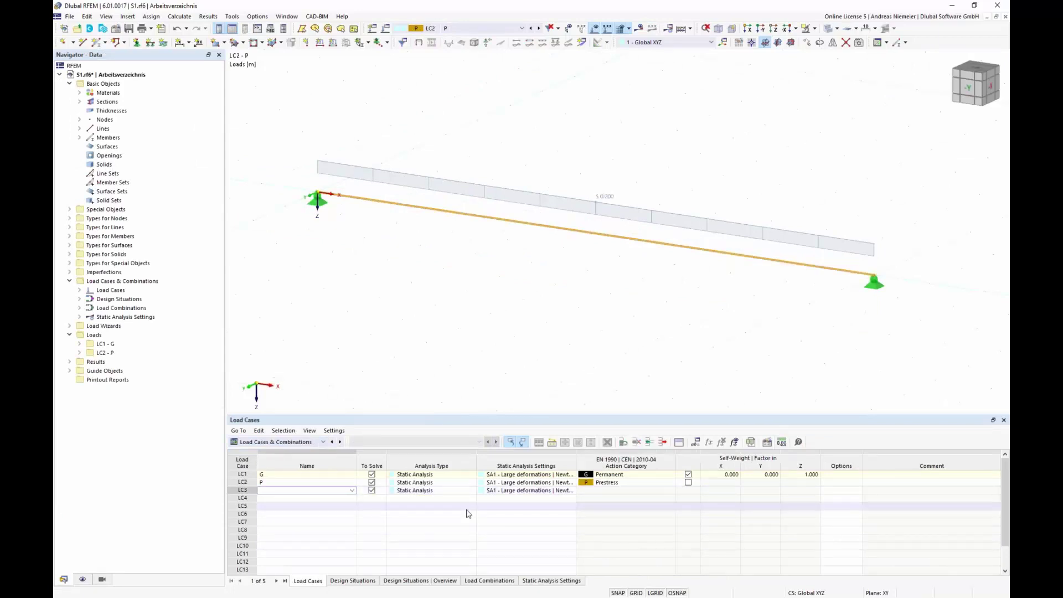
{"action": "left_click", "coordinate": [651, 494]}
{"action": "left_click", "coordinate": [671, 491]}
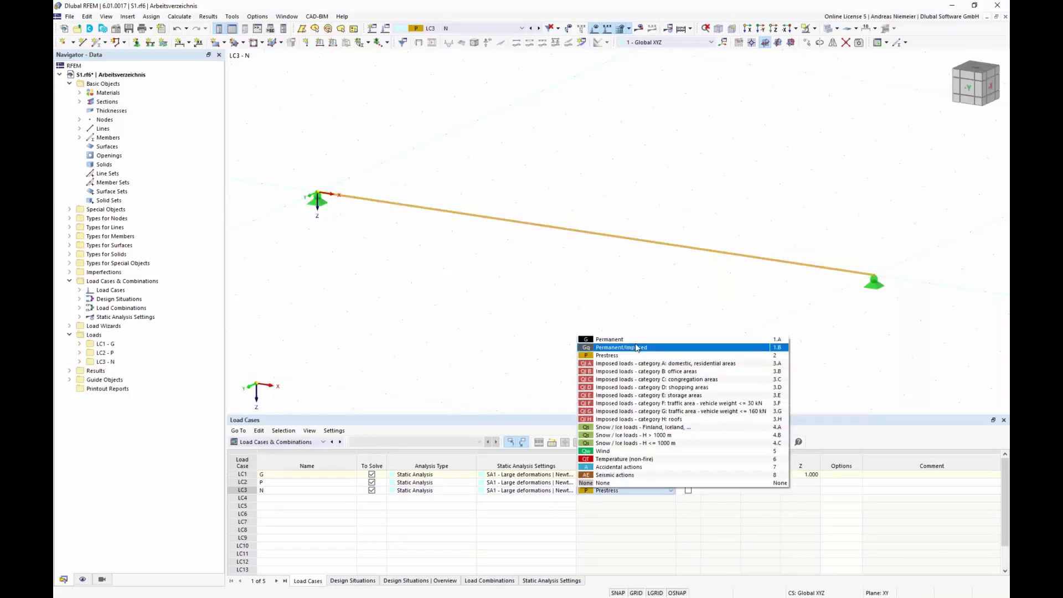
{"action": "left_click", "coordinate": [628, 355]}
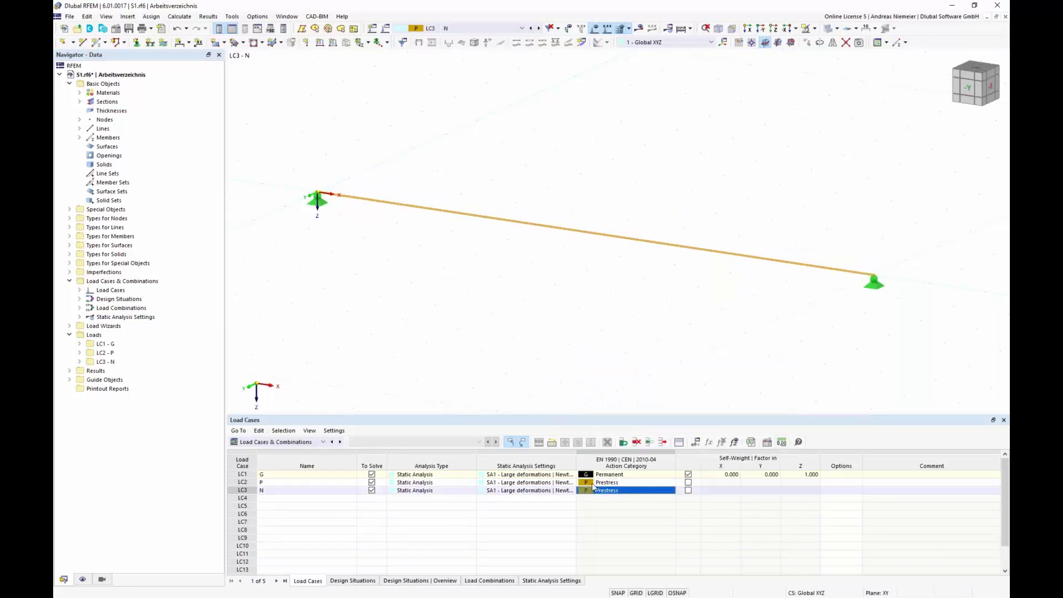
{"action": "left_click", "coordinate": [617, 498]}
{"action": "left_click", "coordinate": [618, 490]}
{"action": "left_click", "coordinate": [618, 490]}
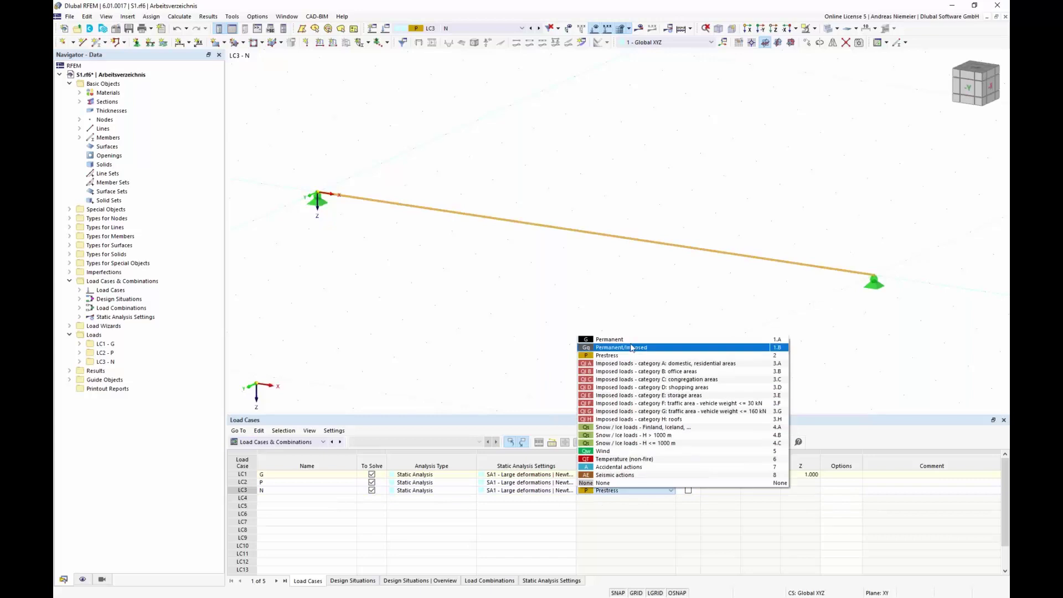
{"action": "left_click", "coordinate": [613, 340]}
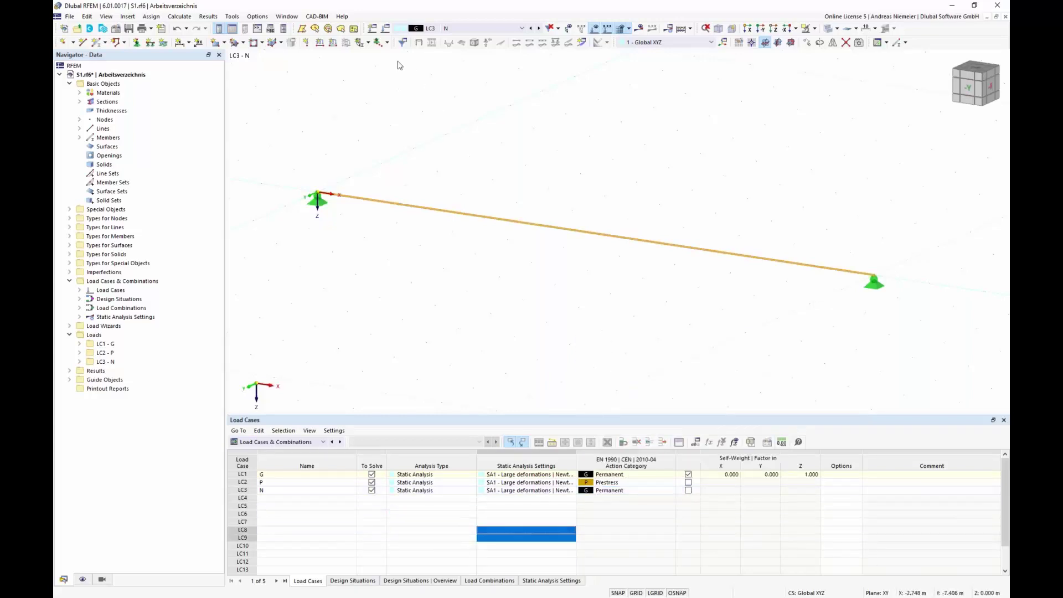
Step: Apply a concentrated 10 kN member force to the cable in LC3 at a relative distance of 50 %
{"action": "left_click", "coordinate": [333, 42]}
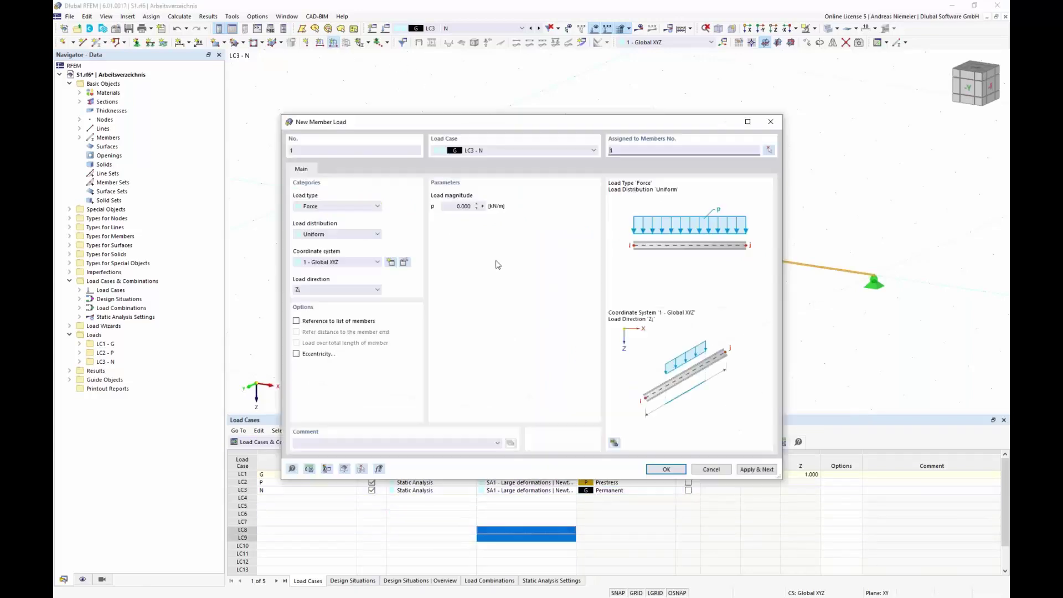
{"action": "left_click", "coordinate": [339, 234]}
{"action": "left_click", "coordinate": [324, 258]}
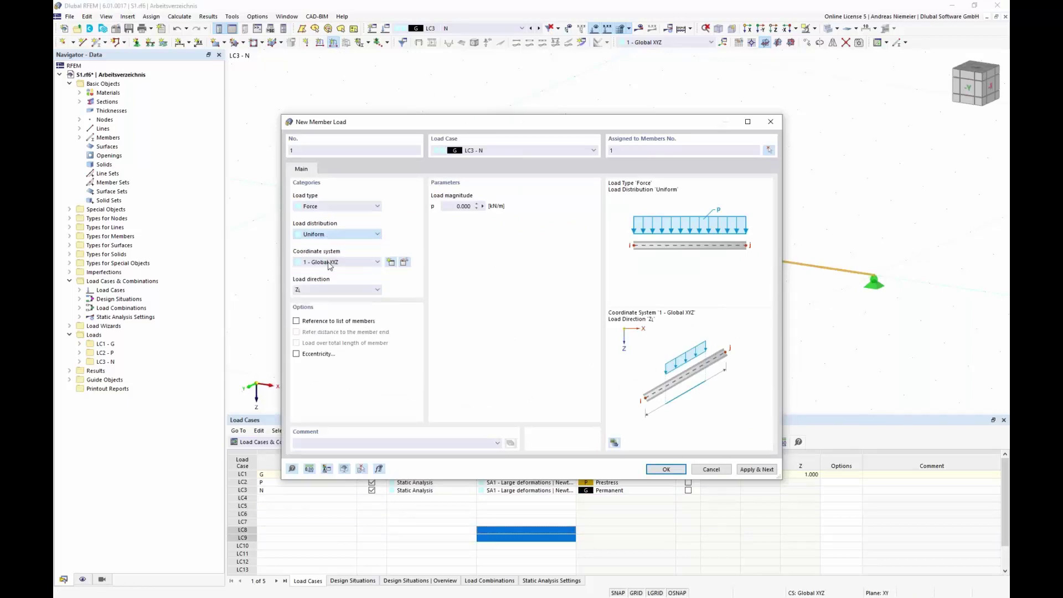
{"action": "left_click", "coordinate": [454, 206]}
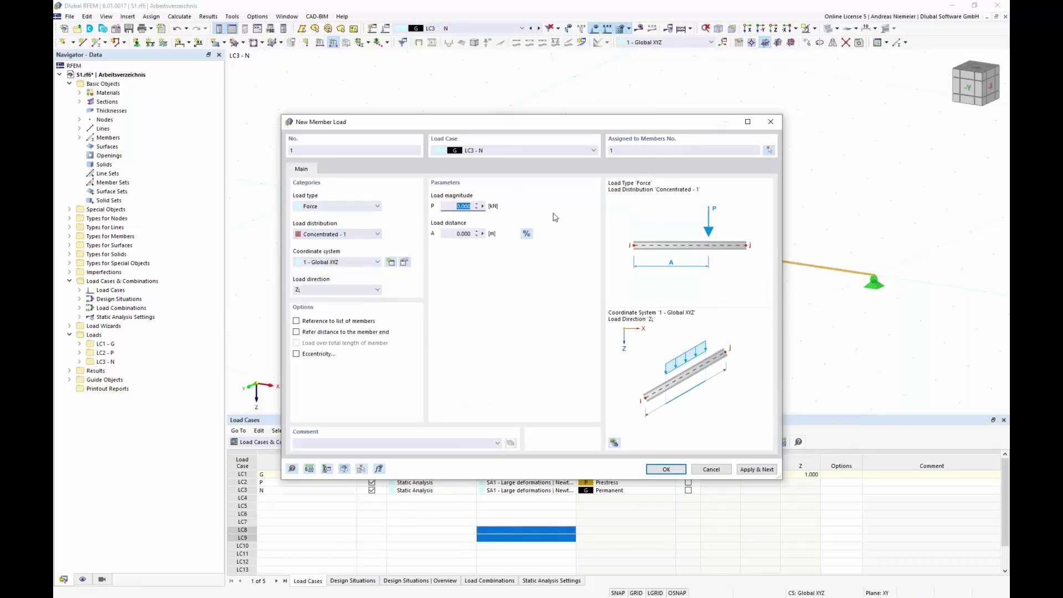
{"action": "type", "text": "10"}
{"action": "left_click", "coordinate": [526, 233]}
{"action": "left_click", "coordinate": [456, 235]}
{"action": "type", "text": "50"}
{"action": "left_click", "coordinate": [667, 469]}
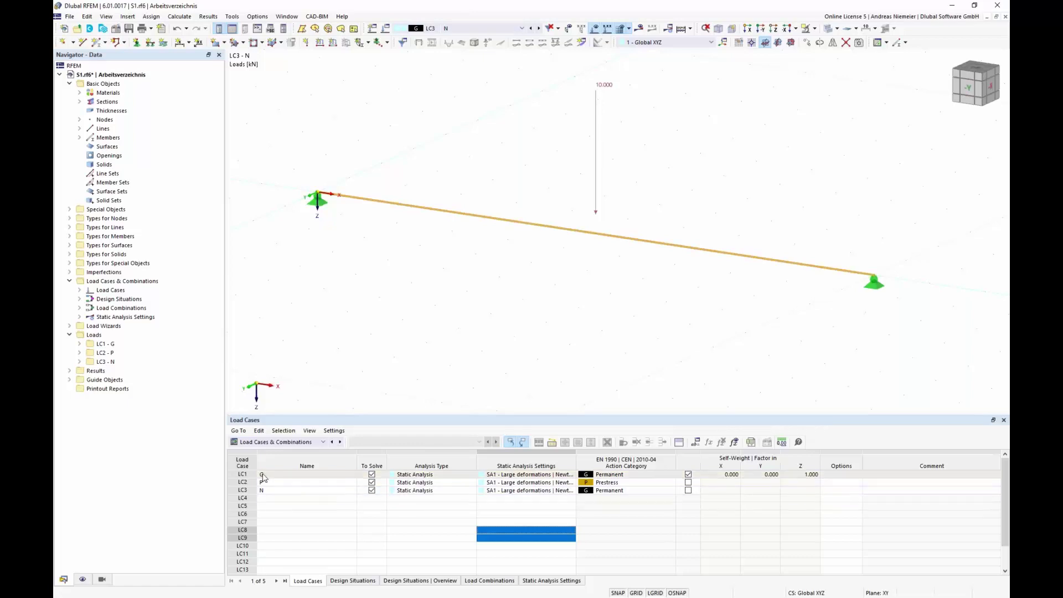
Step: Duplicate load combination CO1 and name the copy "FF 2 = N + P"
{"action": "left_click", "coordinate": [242, 490]}
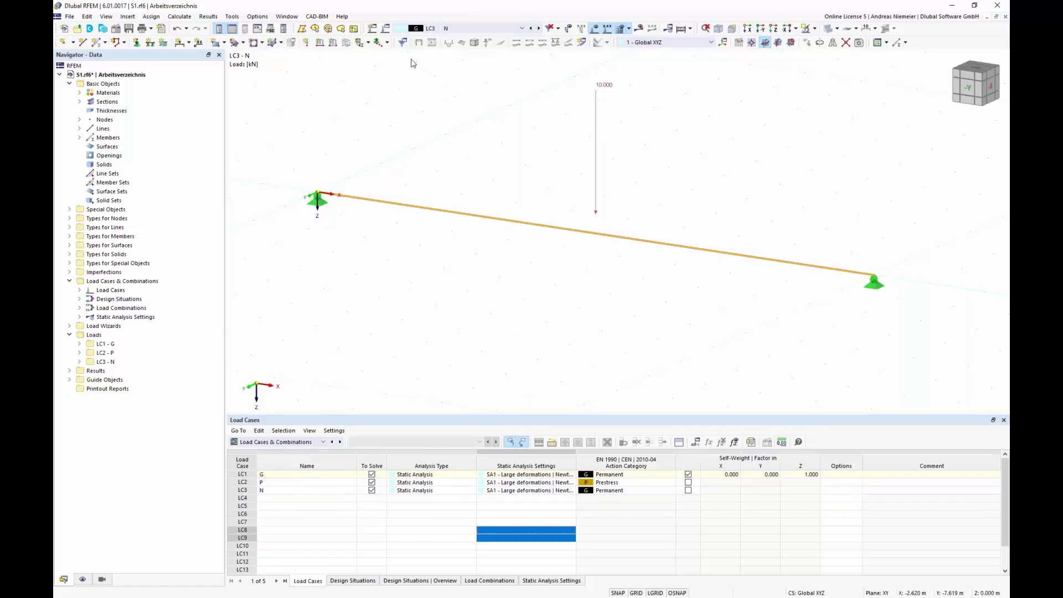
{"action": "left_click", "coordinate": [386, 30]}
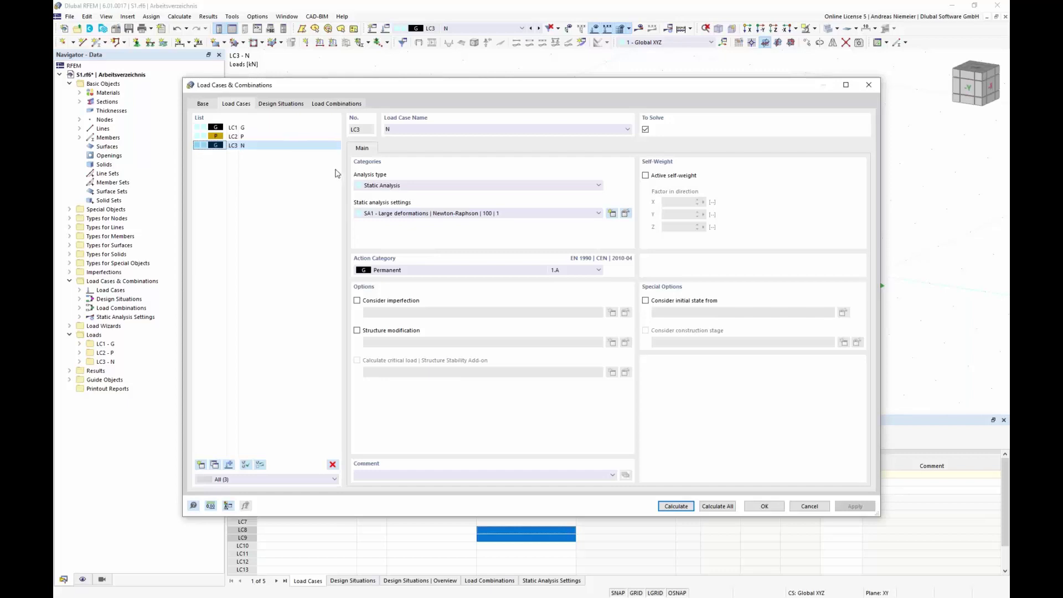
{"action": "left_click", "coordinate": [337, 105]}
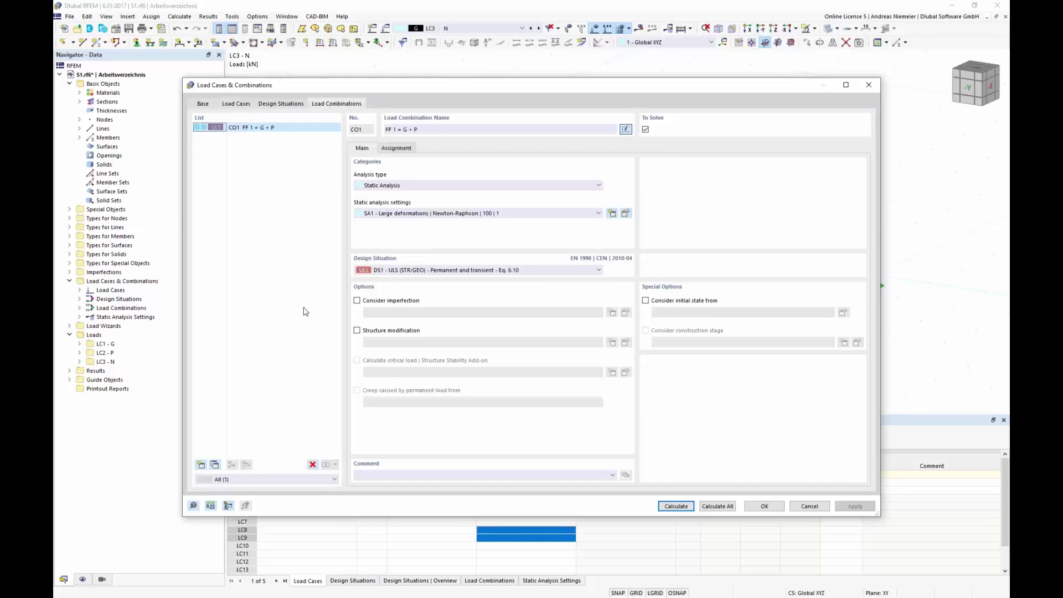
{"action": "left_click", "coordinate": [216, 466]}
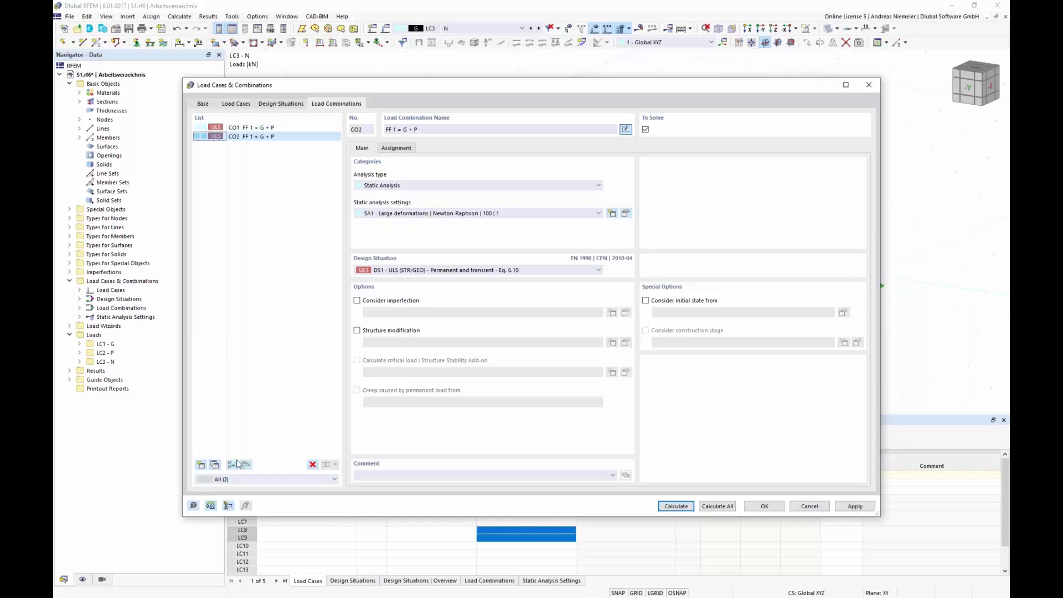
{"action": "left_click", "coordinate": [626, 129]}
{"action": "key", "text": "BackSpace"}
{"action": "type", "text": "2"}
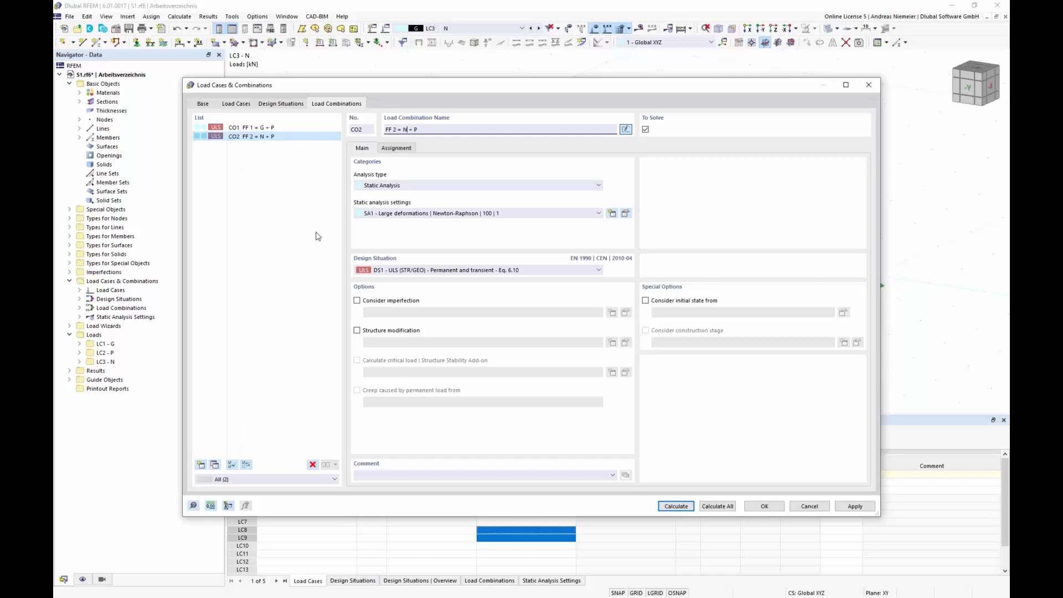
Step: Replace LC1 with LC3 in the load cases assigned to CO2 and calculate the combination
{"action": "left_click", "coordinate": [396, 147]}
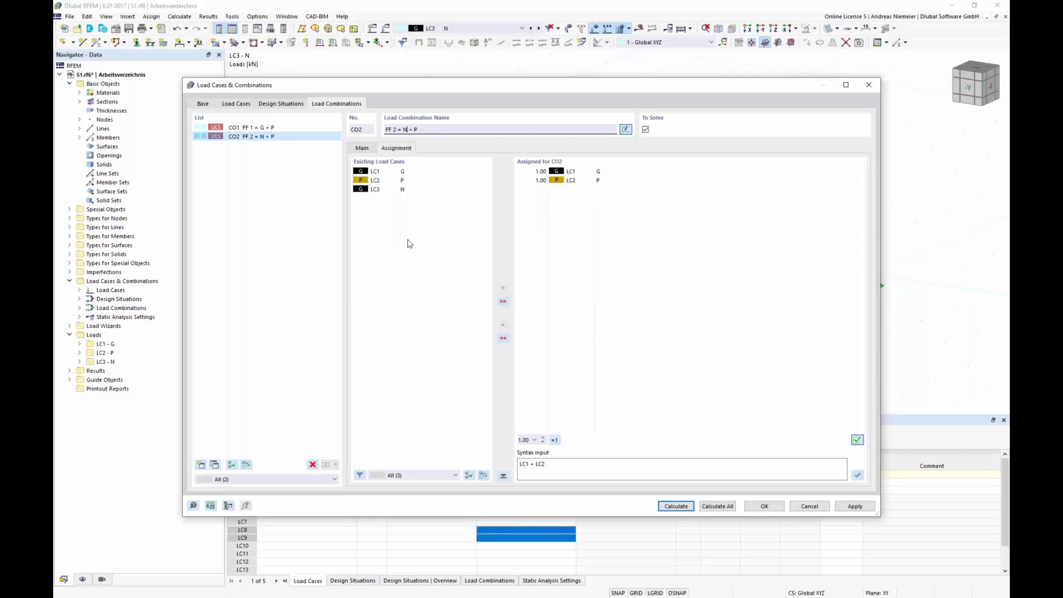
{"action": "double_click", "coordinate": [582, 174]}
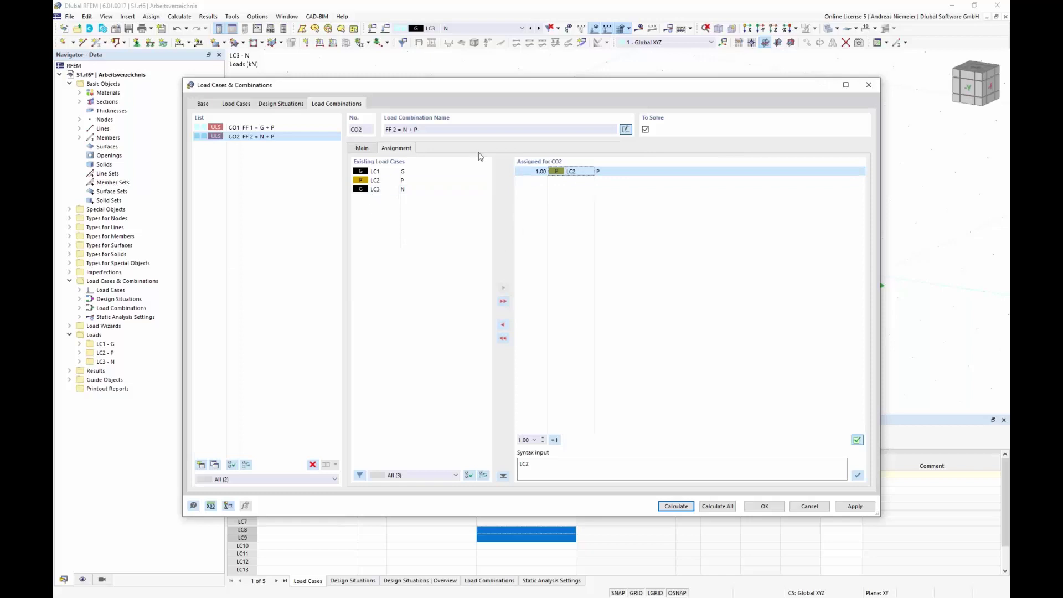
{"action": "double_click", "coordinate": [390, 190]}
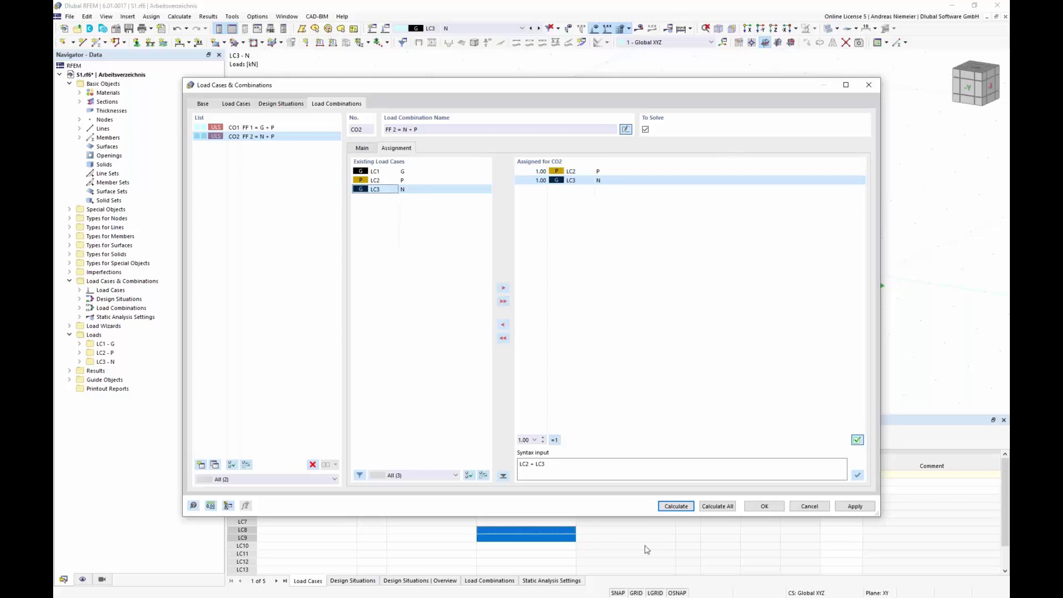
{"action": "left_click", "coordinate": [673, 511]}
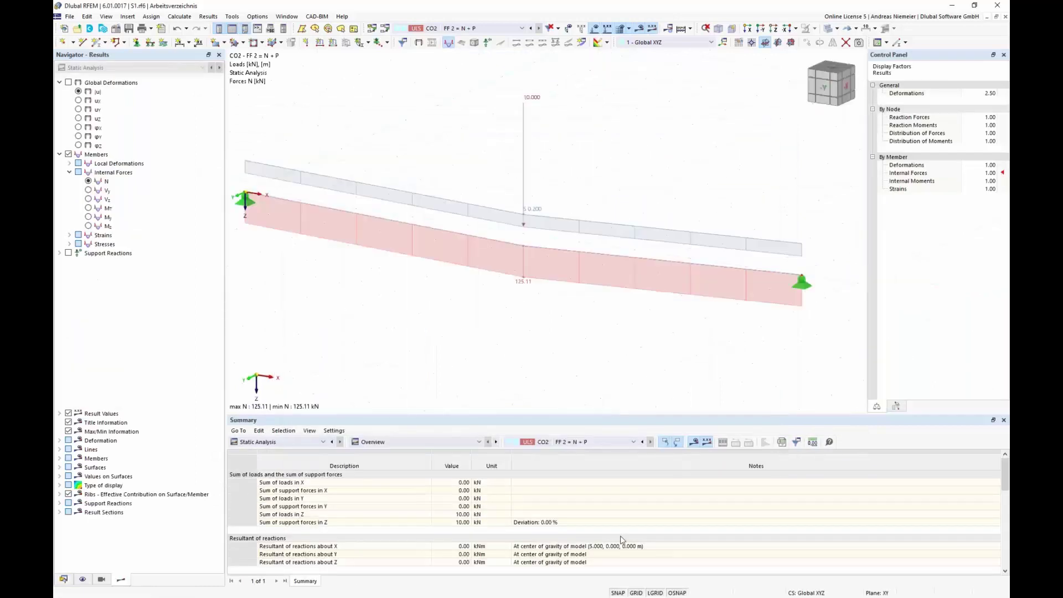
Step: Display the global deformations of CO2 in the view along the -Y direction
{"action": "left_click", "coordinate": [69, 83]}
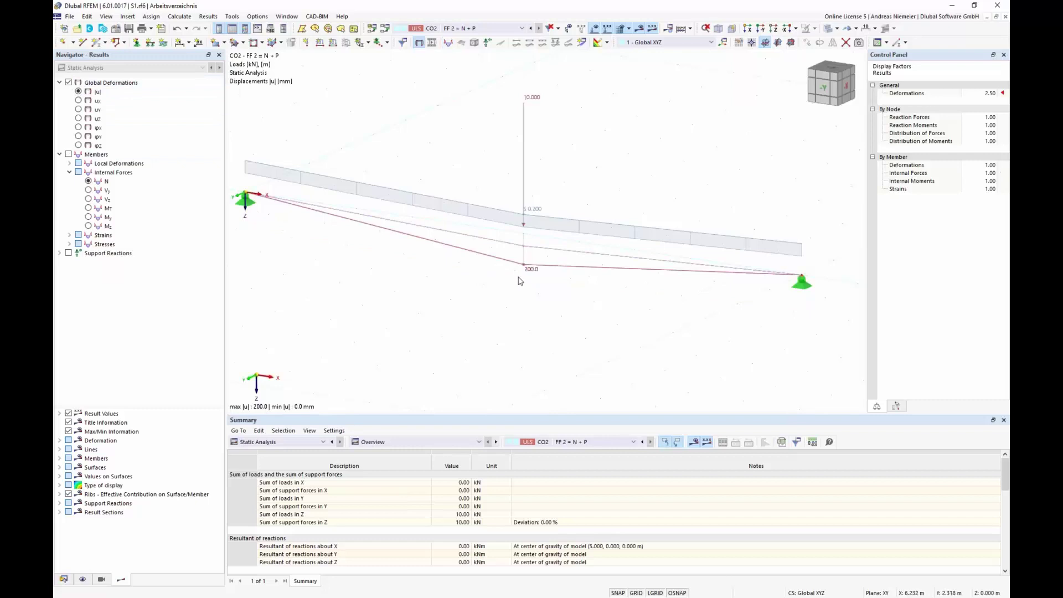
{"action": "middle_click_drag", "start_coordinate": [727, 331], "coordinate": [730, 332], "text": "ctrl"}
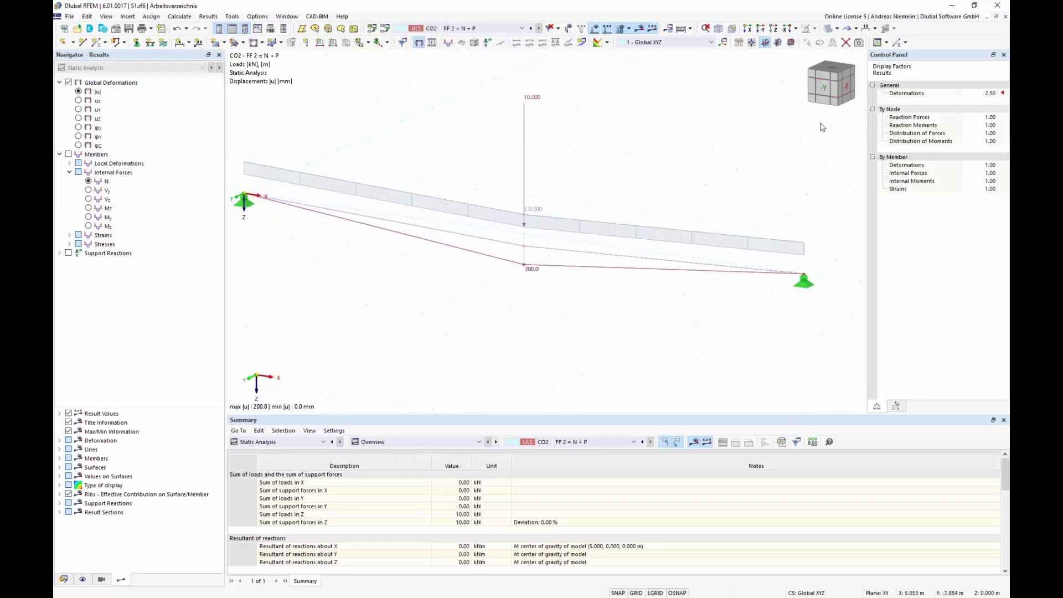
{"action": "left_click", "coordinate": [823, 92]}
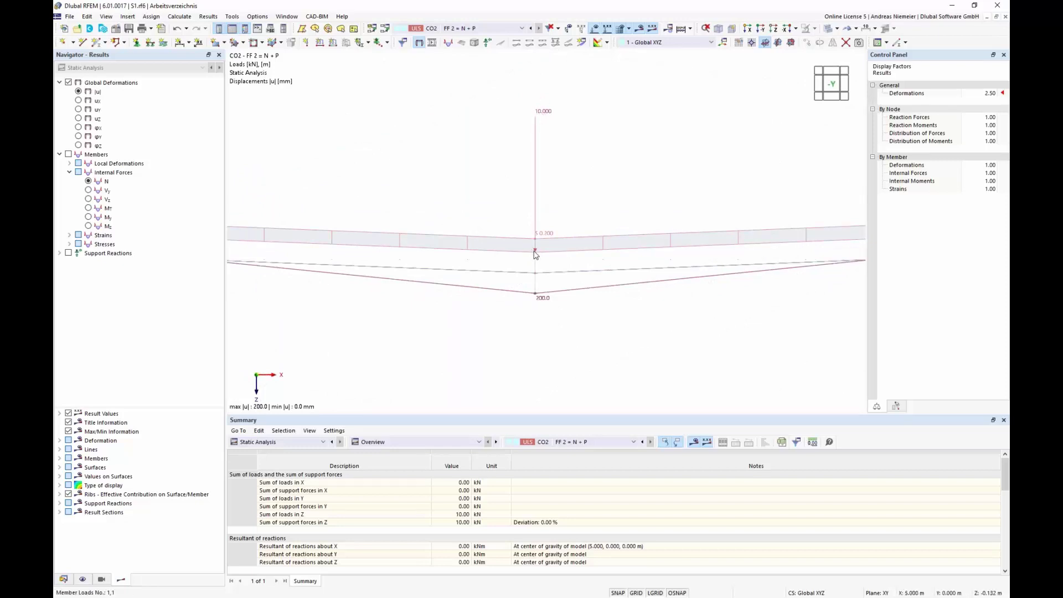
{"action": "scroll", "coordinate": [537, 257], "scroll_direction": "down", "scroll_amount": 1}
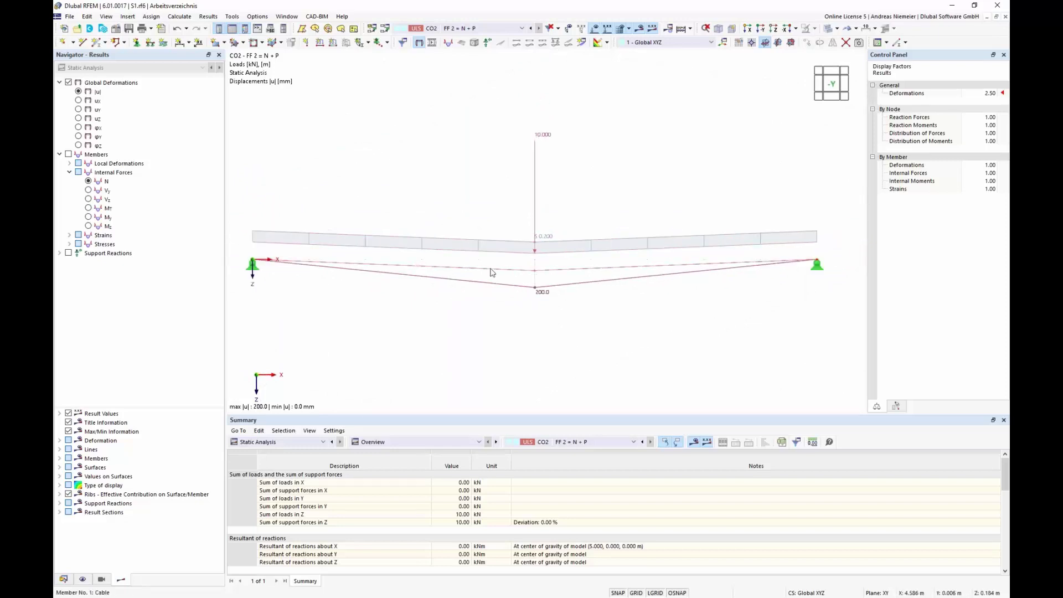
Step: Show the member axial forces N and compare them between load combinations CO1 and CO2
{"action": "left_click", "coordinate": [88, 181]}
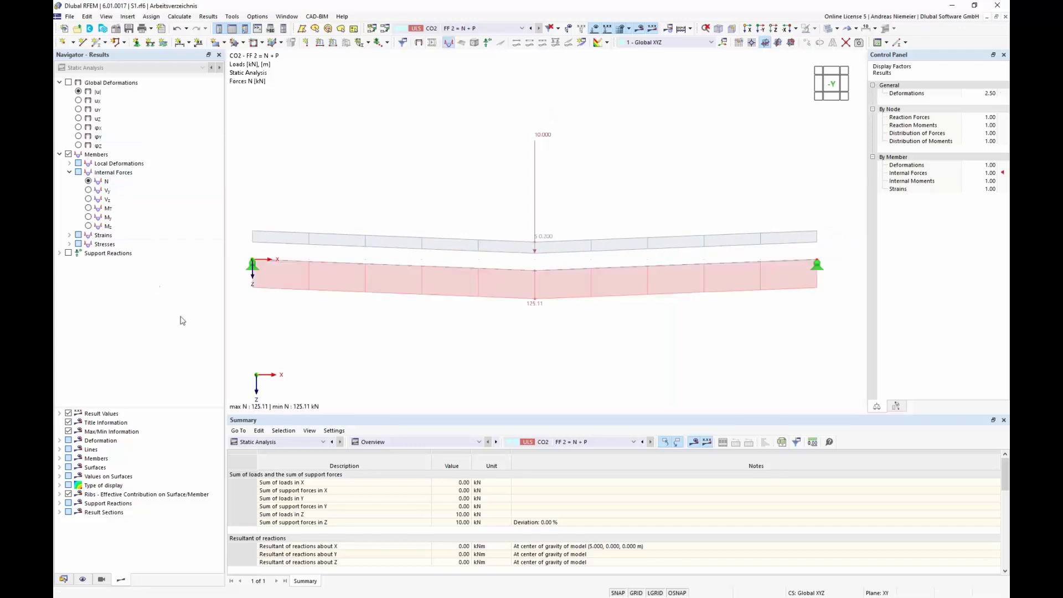
{"action": "left_click", "coordinate": [531, 29]}
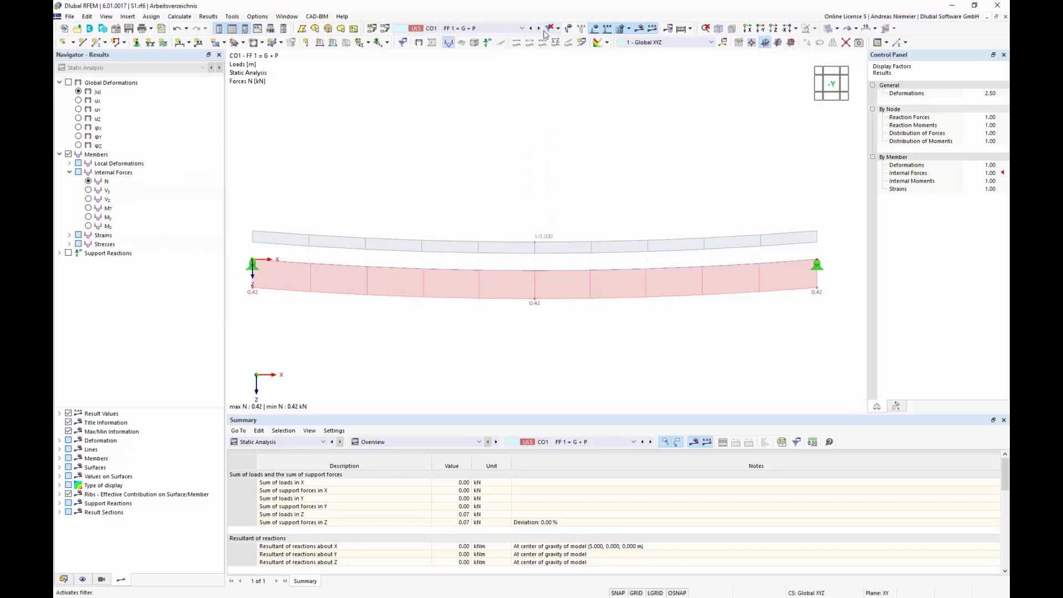
{"action": "left_click", "coordinate": [541, 31]}
{"action": "left_click", "coordinate": [538, 31]}
{"action": "left_click", "coordinate": [539, 30]}
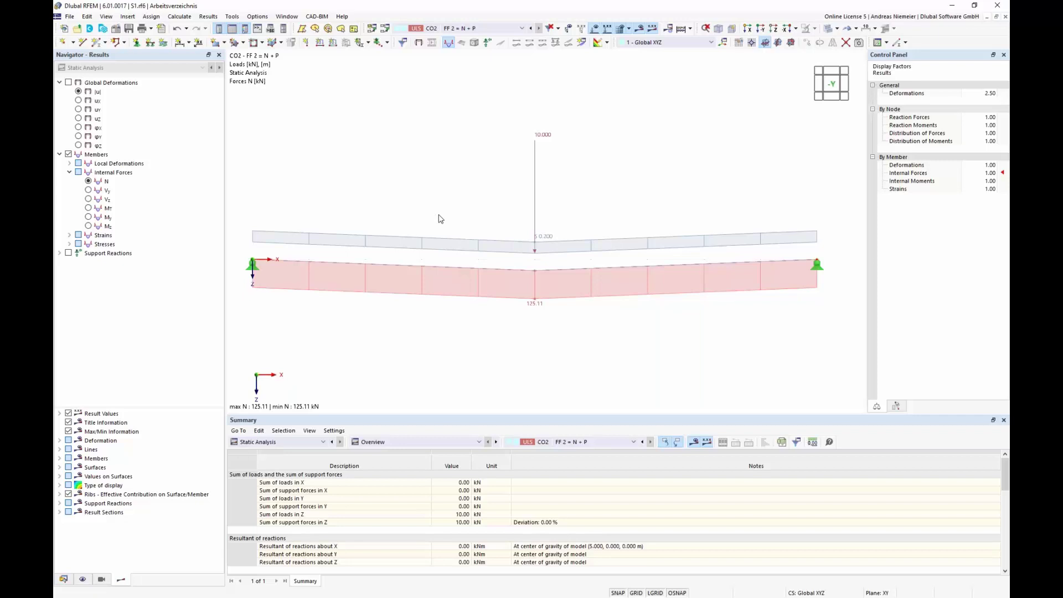
Step: Duplicate load combination CO1 as CO3 and set the factor of LC1 in the copy to 1.35
{"action": "left_click", "coordinate": [383, 28]}
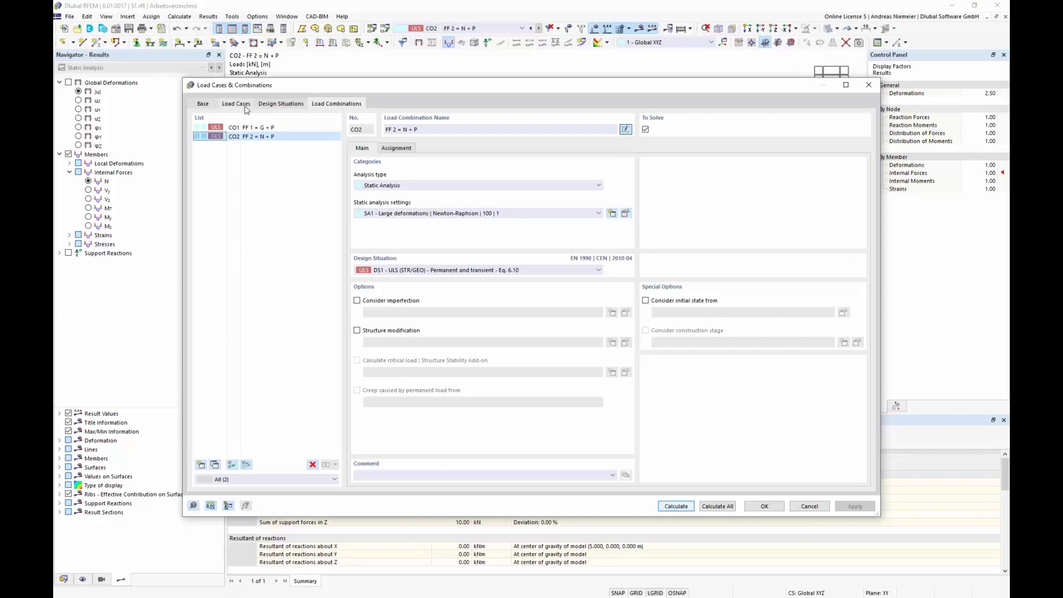
{"action": "left_click", "coordinate": [253, 128]}
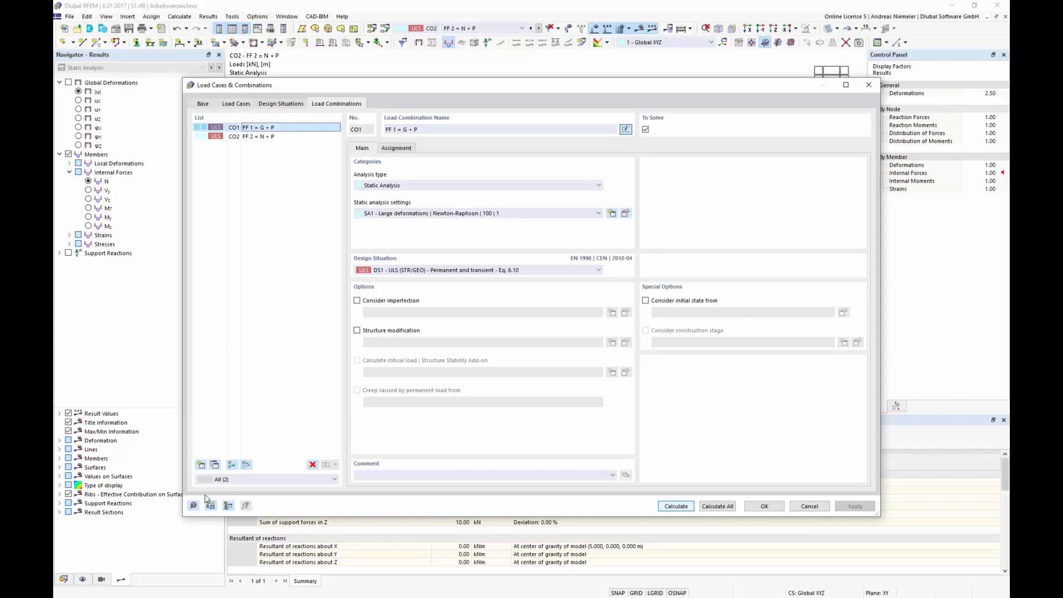
{"action": "left_click", "coordinate": [215, 465]}
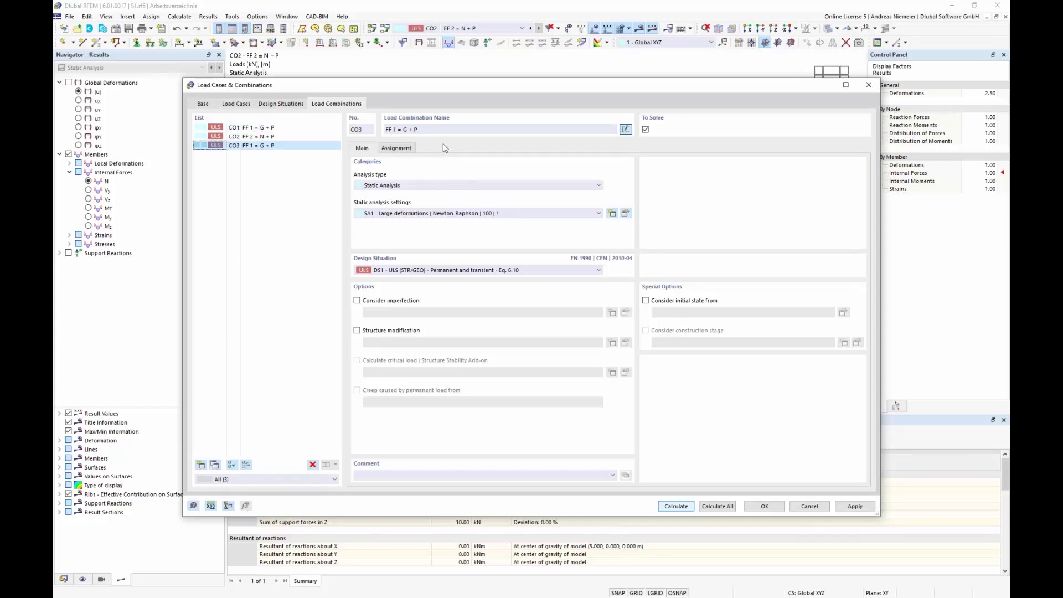
{"action": "left_click", "coordinate": [402, 149]}
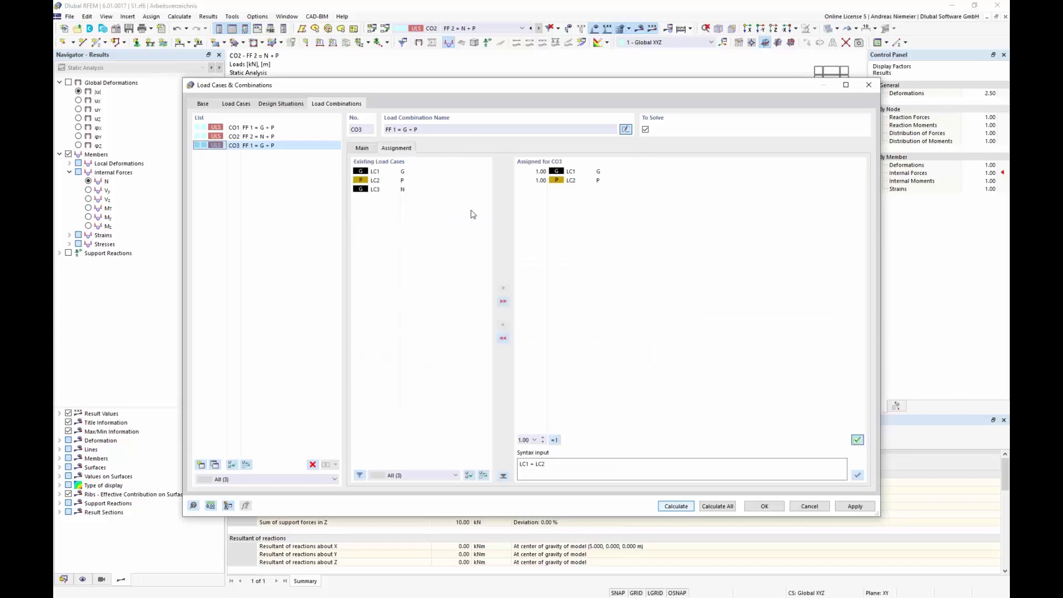
{"action": "left_click", "coordinate": [536, 173]}
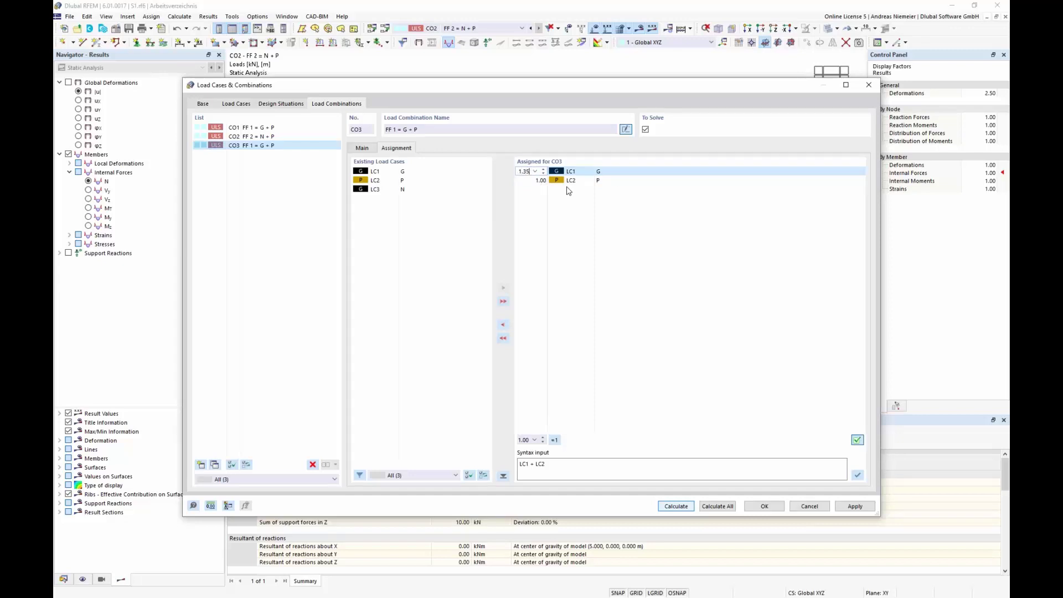
{"action": "type", "text": "1.35"}
{"action": "key", "text": "Return"}
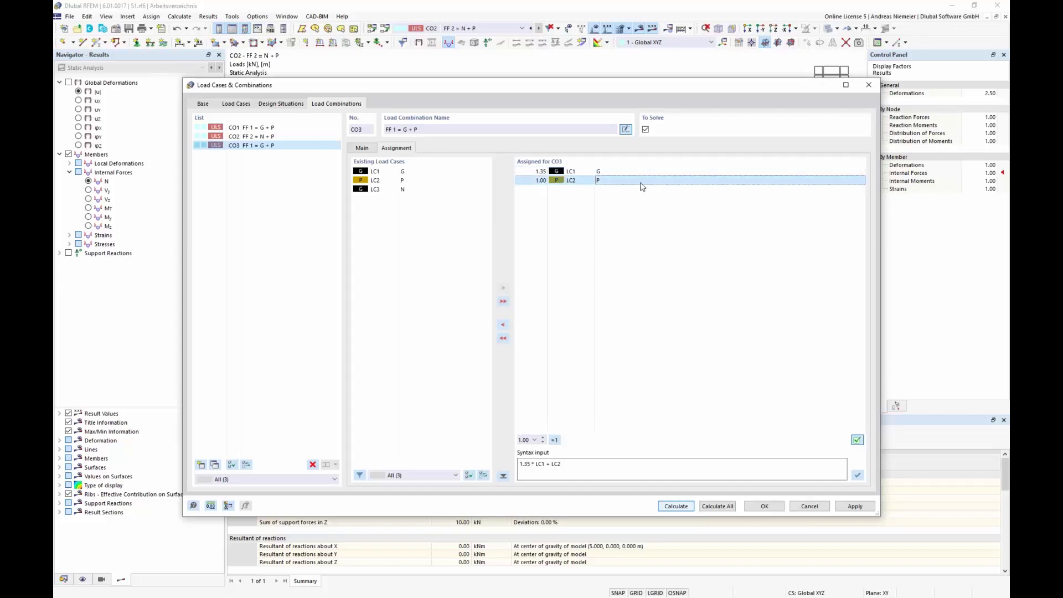
Step: Rename CO3 as "FF 1 = 1,35 G + P" and calculate the combination
{"action": "left_click", "coordinate": [404, 129]}
{"action": "type", "text": "1,35"}
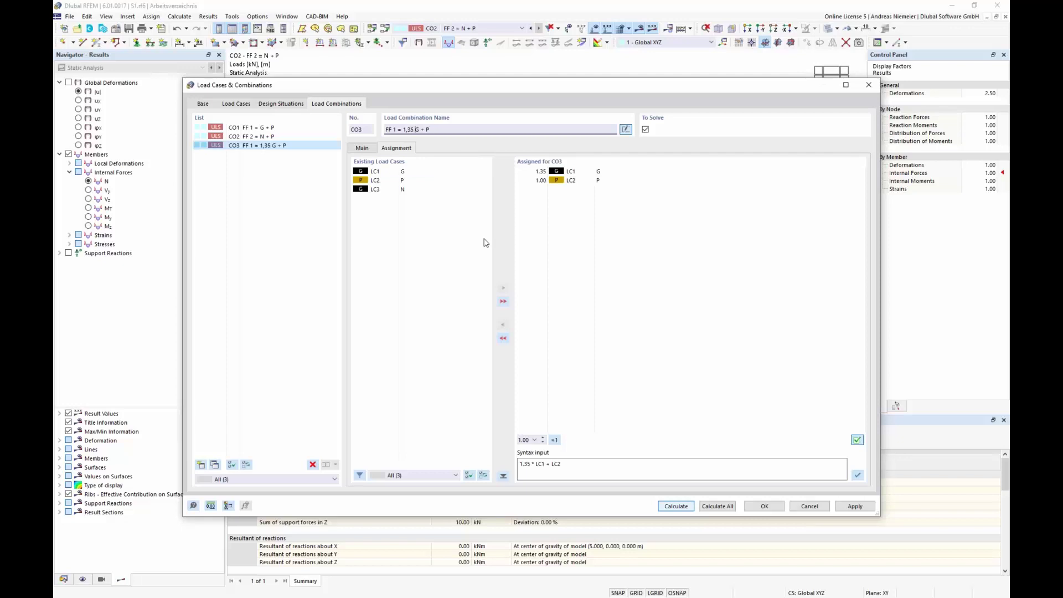
{"action": "left_click", "coordinate": [680, 507]}
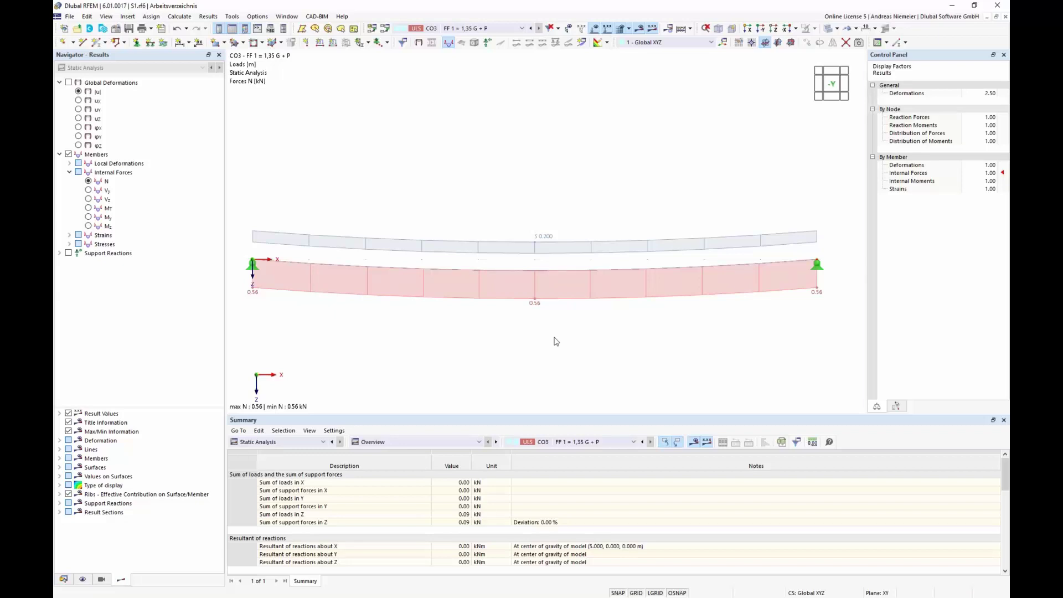
Step: Duplicate load combination CO3 as CO4 and set the factor of LC2 in the copy to 1.35
{"action": "left_click", "coordinate": [386, 28]}
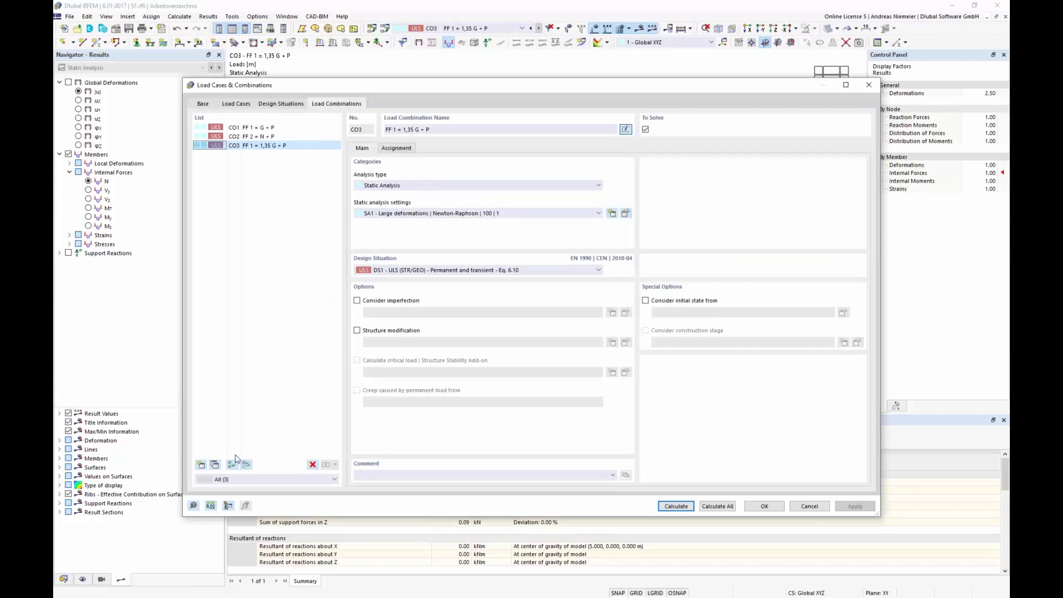
{"action": "left_click", "coordinate": [215, 465]}
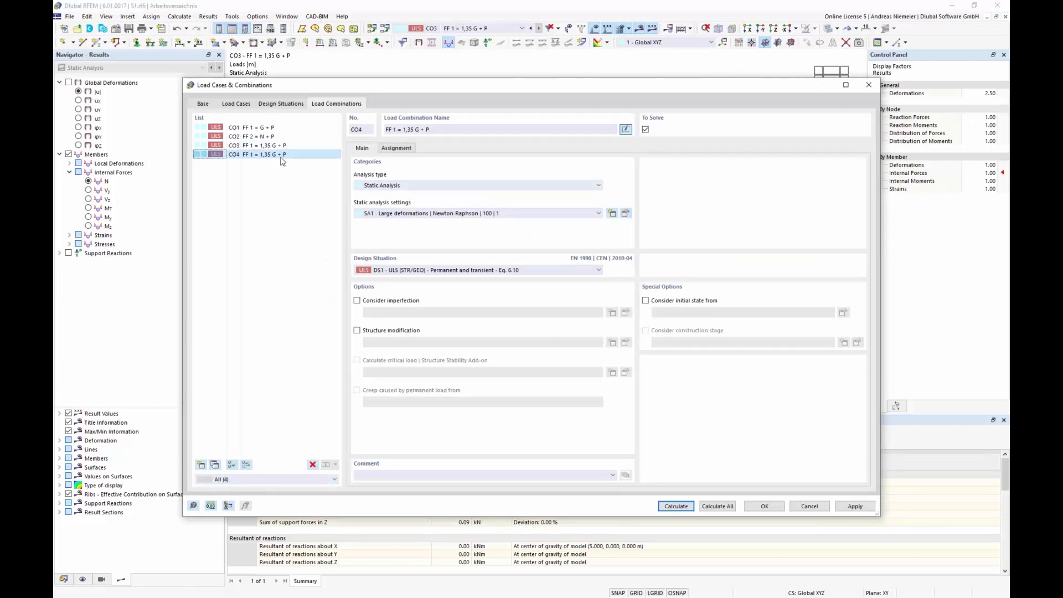
{"action": "left_click", "coordinate": [392, 149]}
{"action": "left_click", "coordinate": [537, 180]}
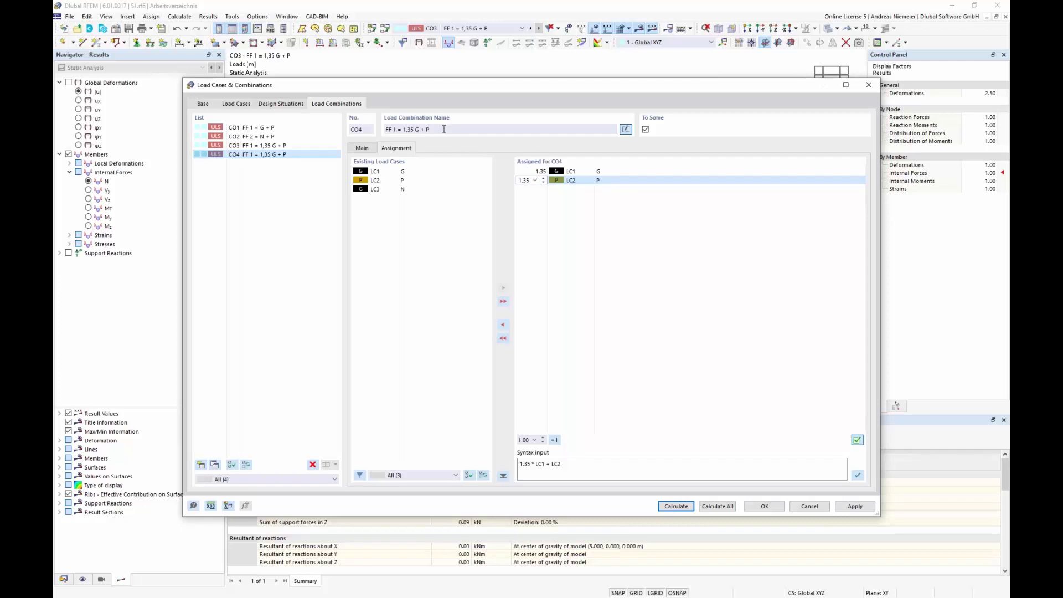
Step: Rename load combination CO4 as "FF 4 = 1,35 G + 1,35 P"
{"action": "left_click", "coordinate": [426, 130]}
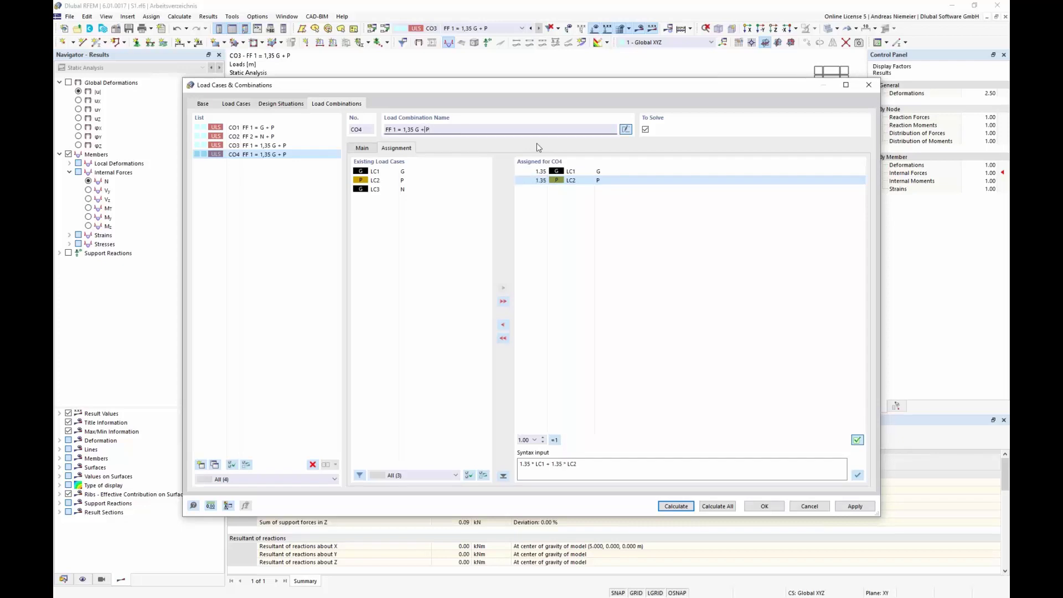
{"action": "type", "text": "1,35"}
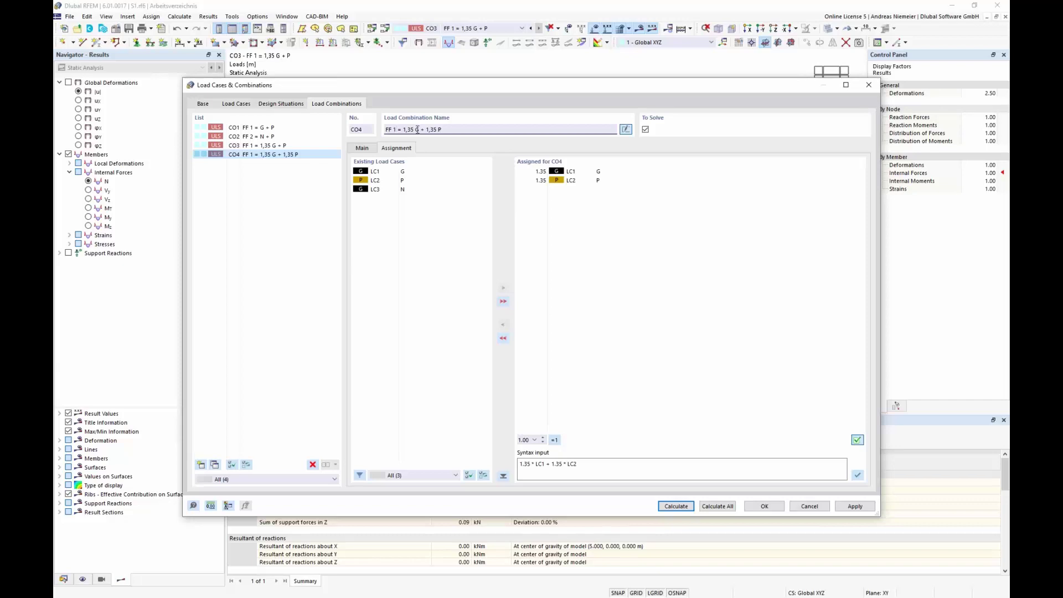
{"action": "key", "text": "BackSpace"}
{"action": "type", "text": "4"}
Step: Rename CO3 as "FF 3 = 1,35 G + P" and calculate load combination CO4
{"action": "left_click", "coordinate": [256, 147]}
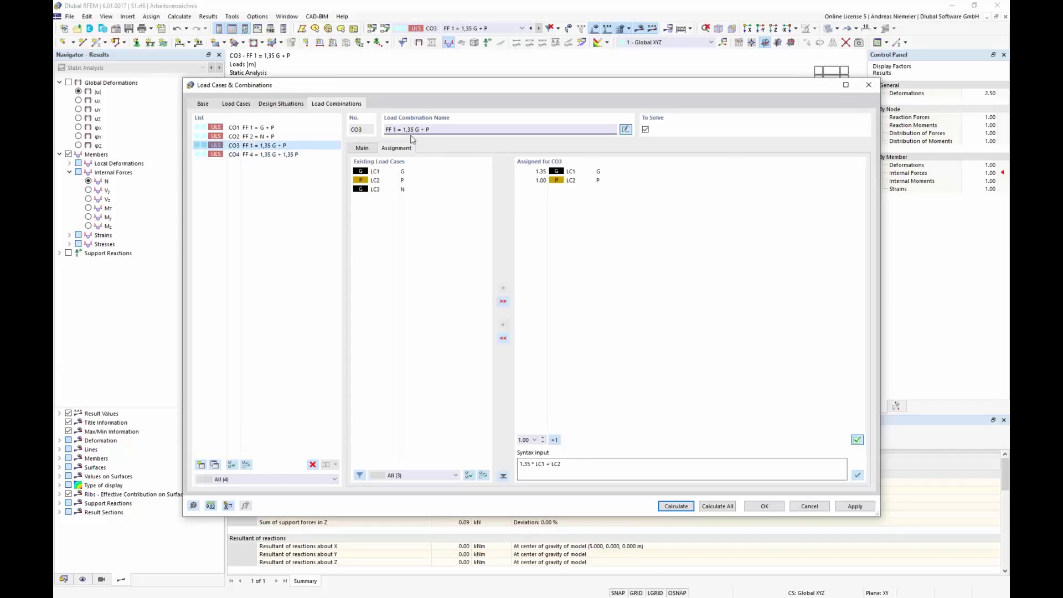
{"action": "key", "text": "BackSpace"}
{"action": "type", "text": "3"}
{"action": "left_click", "coordinate": [285, 156]}
{"action": "left_click", "coordinate": [676, 506]}
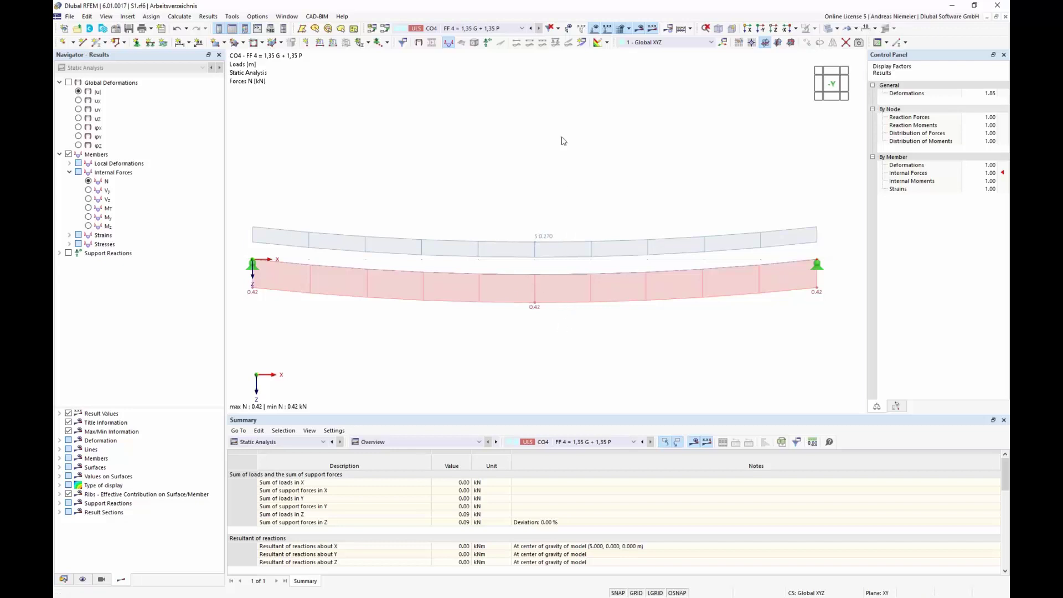
{"action": "left_click", "coordinate": [518, 30]}
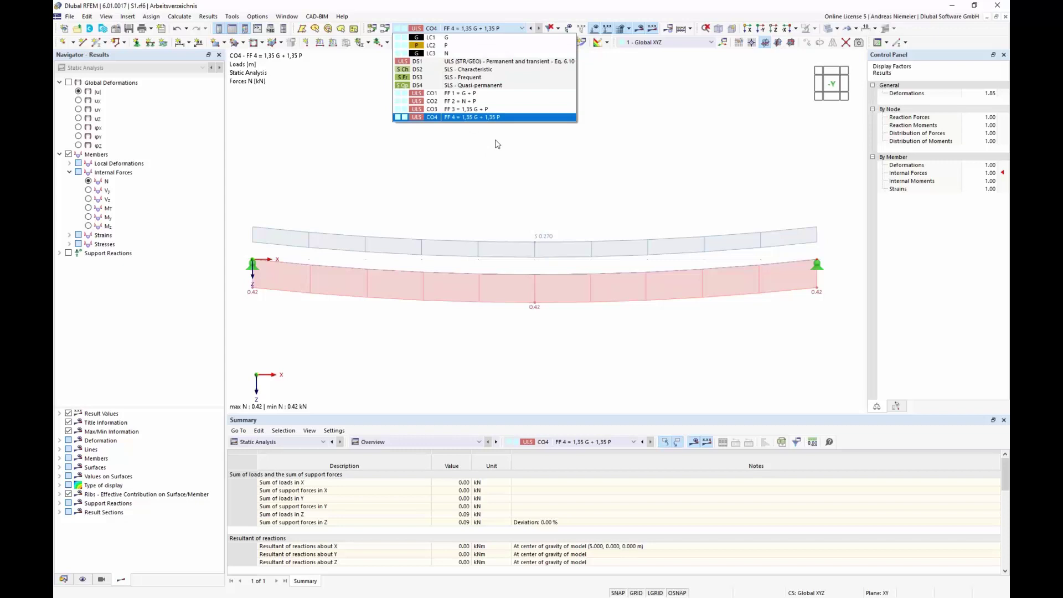
{"action": "left_click", "coordinate": [551, 140]}
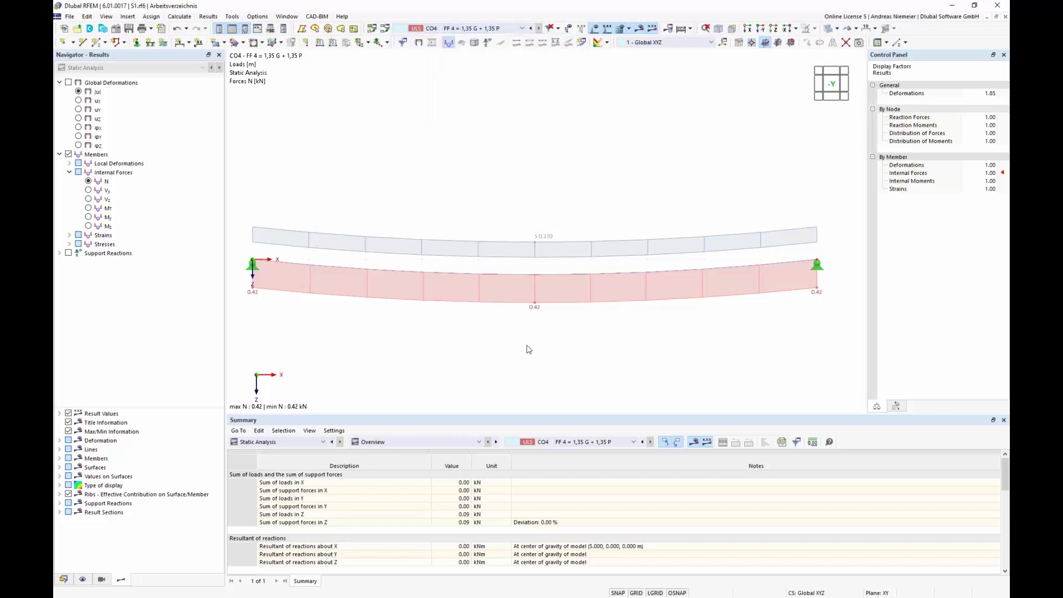
Step: Add load case LC4 named Q to the load cases table
{"action": "left_click", "coordinate": [298, 441]}
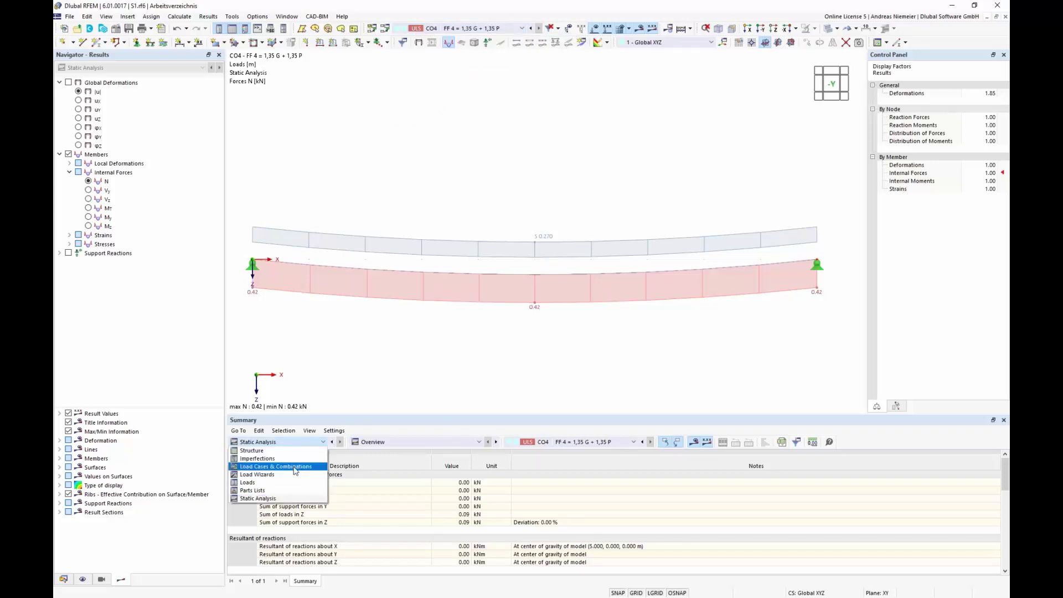
{"action": "left_click", "coordinate": [276, 466]}
{"action": "left_click", "coordinate": [291, 498]}
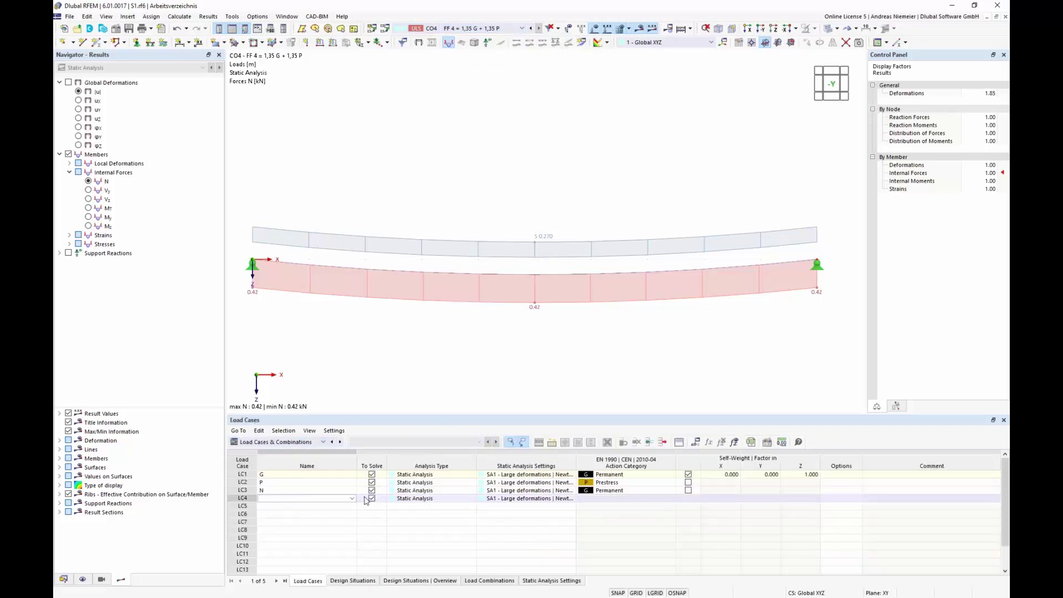
{"action": "left_click", "coordinate": [350, 523]}
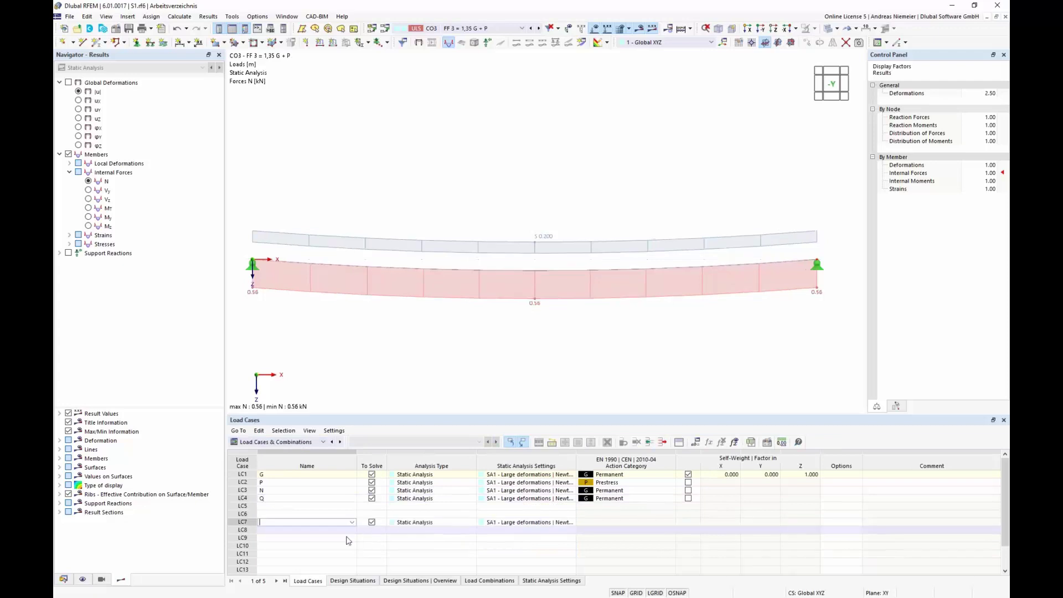
Step: Set the action category of LC4 to Imposed loads - category H: roofs
{"action": "left_click", "coordinate": [651, 500]}
{"action": "left_click", "coordinate": [652, 500]}
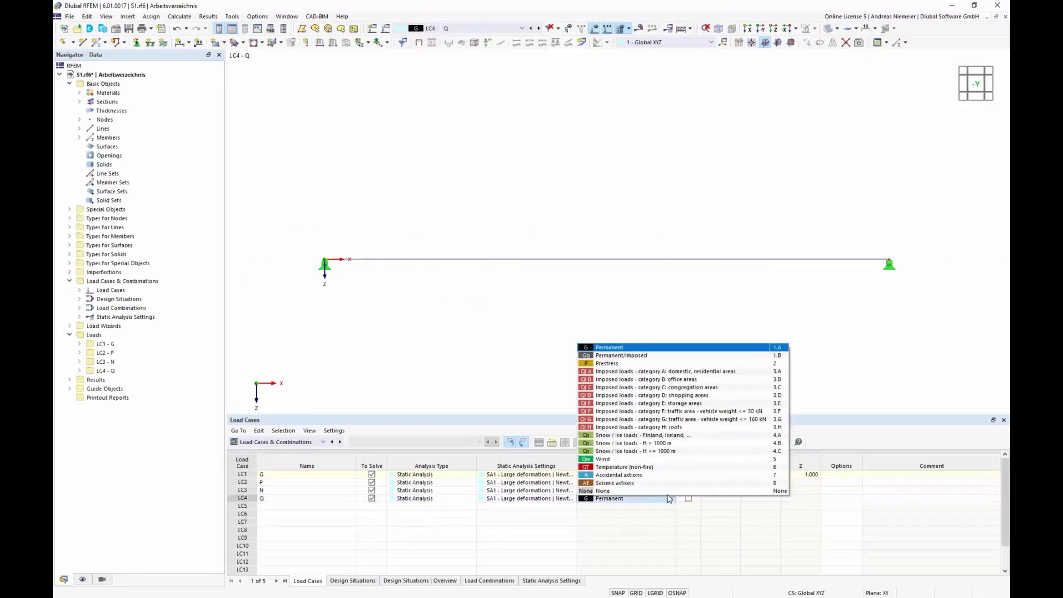
{"action": "left_click", "coordinate": [602, 430]}
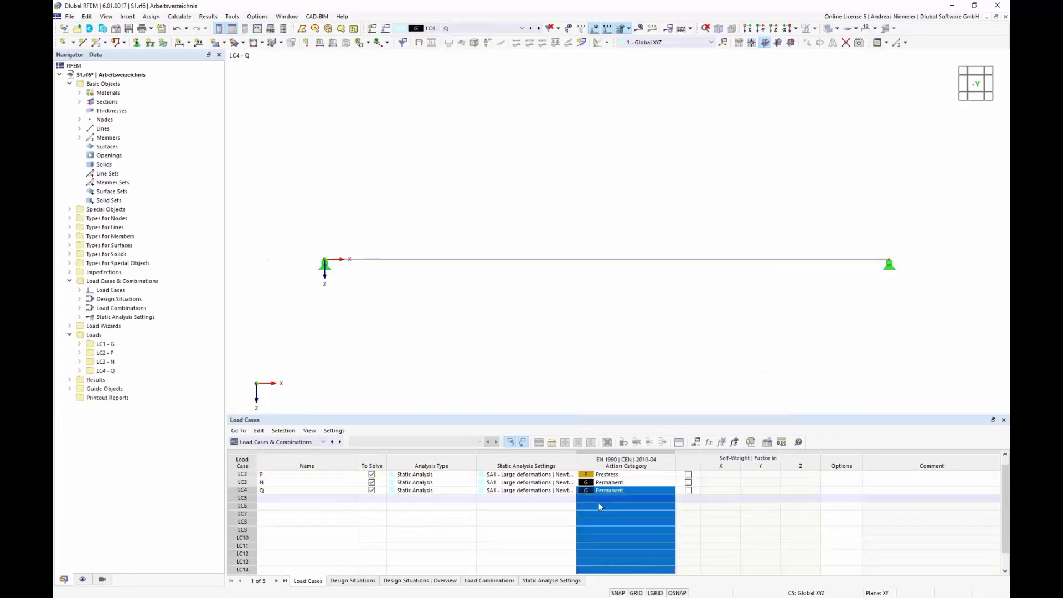
{"action": "left_click", "coordinate": [610, 492]}
{"action": "left_click", "coordinate": [670, 492]}
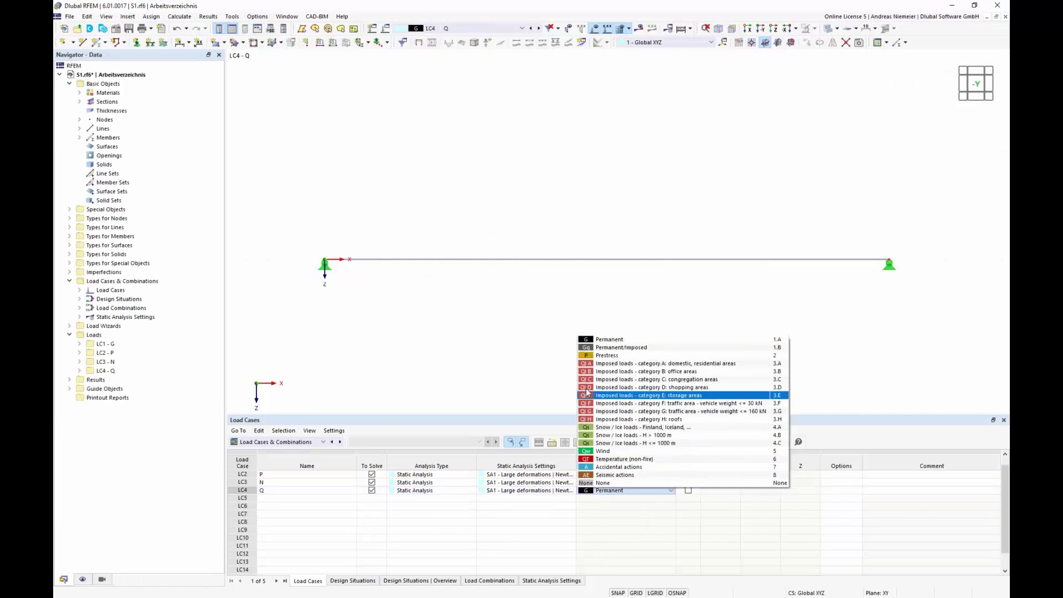
{"action": "left_click", "coordinate": [600, 419]}
{"action": "left_click", "coordinate": [607, 492]}
{"action": "left_click", "coordinate": [672, 492]}
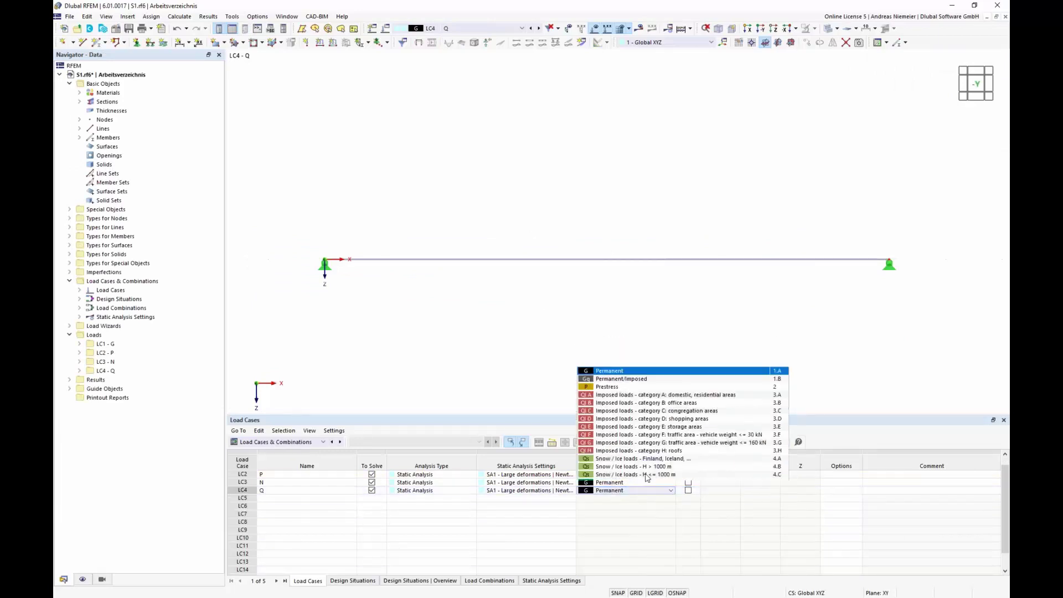
{"action": "left_click", "coordinate": [615, 420]}
{"action": "left_click", "coordinate": [587, 531]}
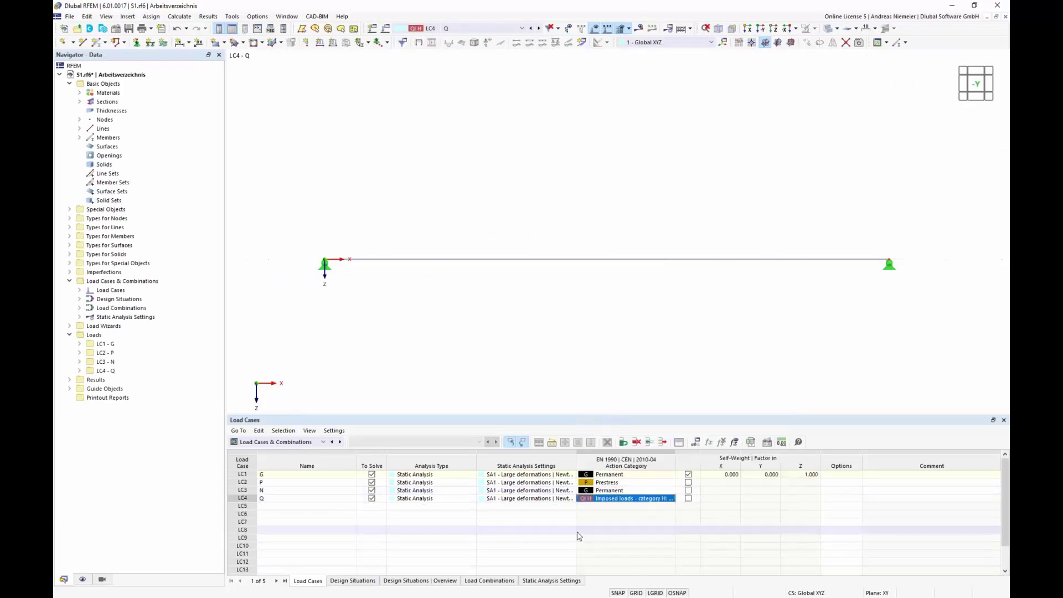
Step: Apply a uniform 5 kN/m member load in global Z on projected length to the cable in load case LC4
{"action": "left_click", "coordinate": [333, 42]}
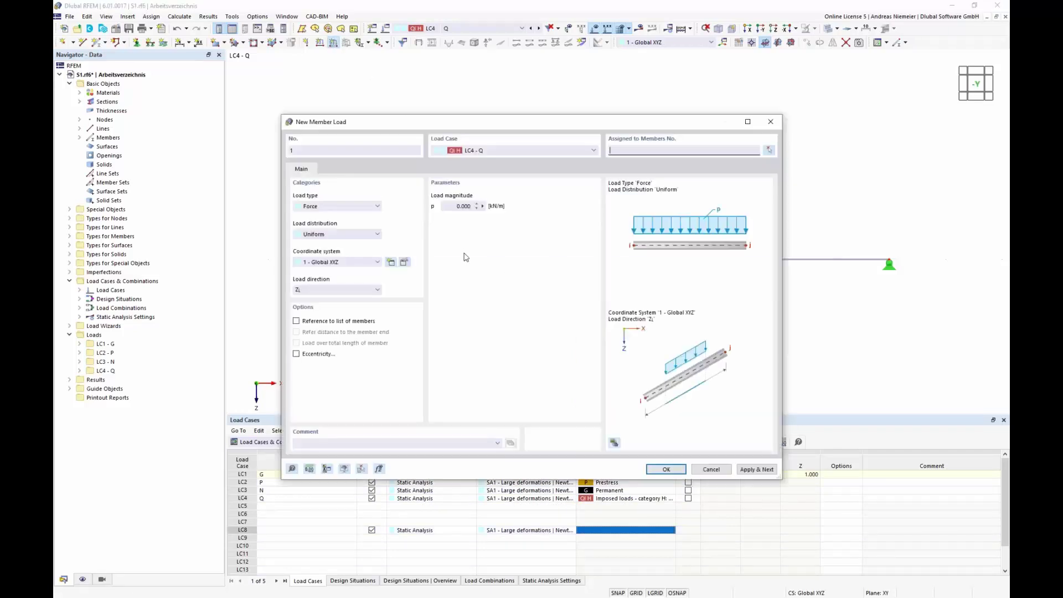
{"action": "type", "text": "5"}
{"action": "left_click", "coordinate": [342, 291]}
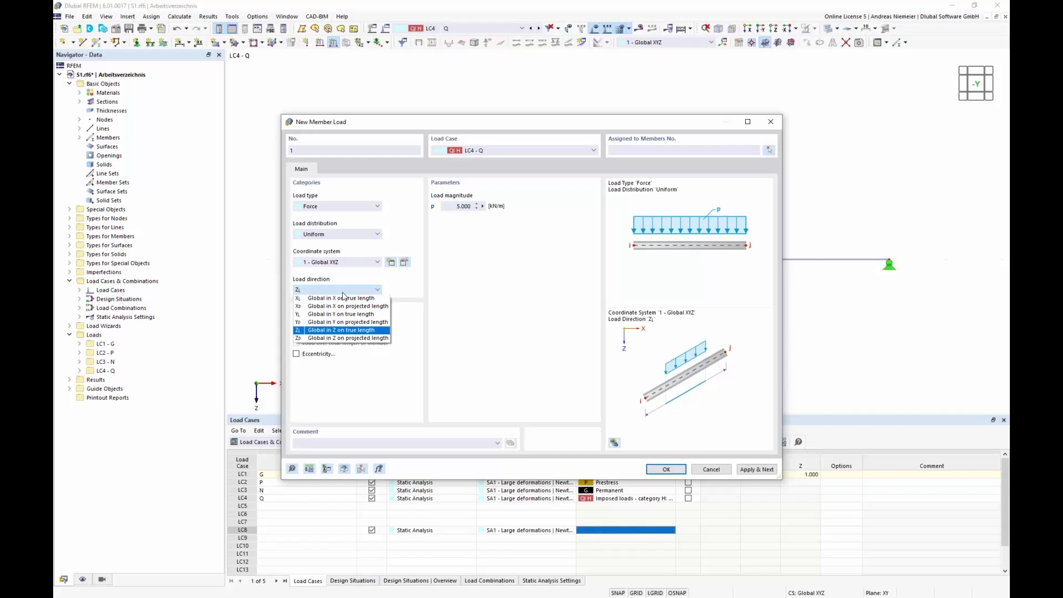
{"action": "left_click", "coordinate": [336, 340]}
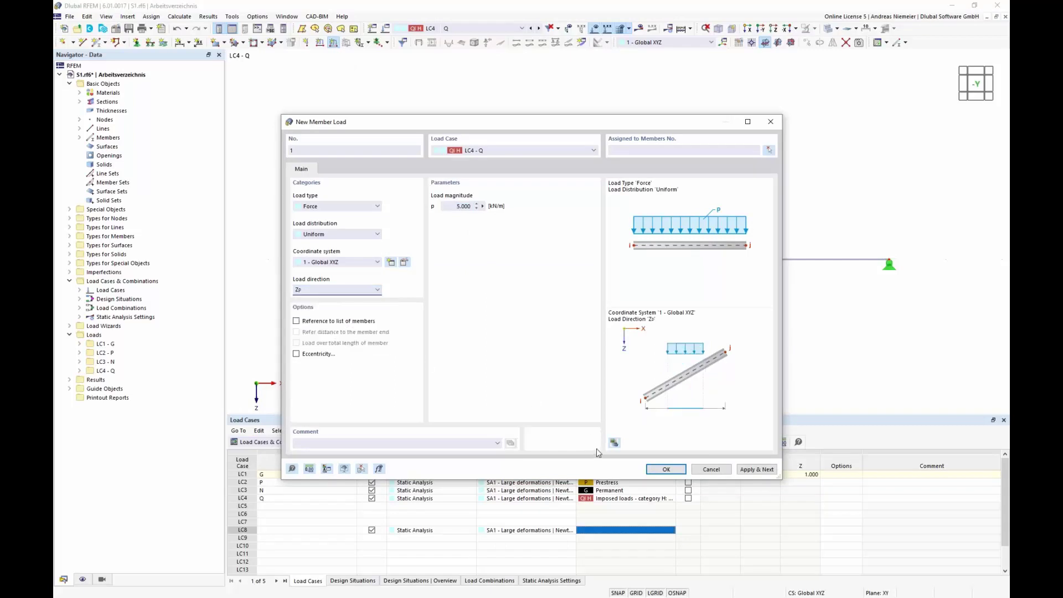
{"action": "left_click", "coordinate": [666, 469]}
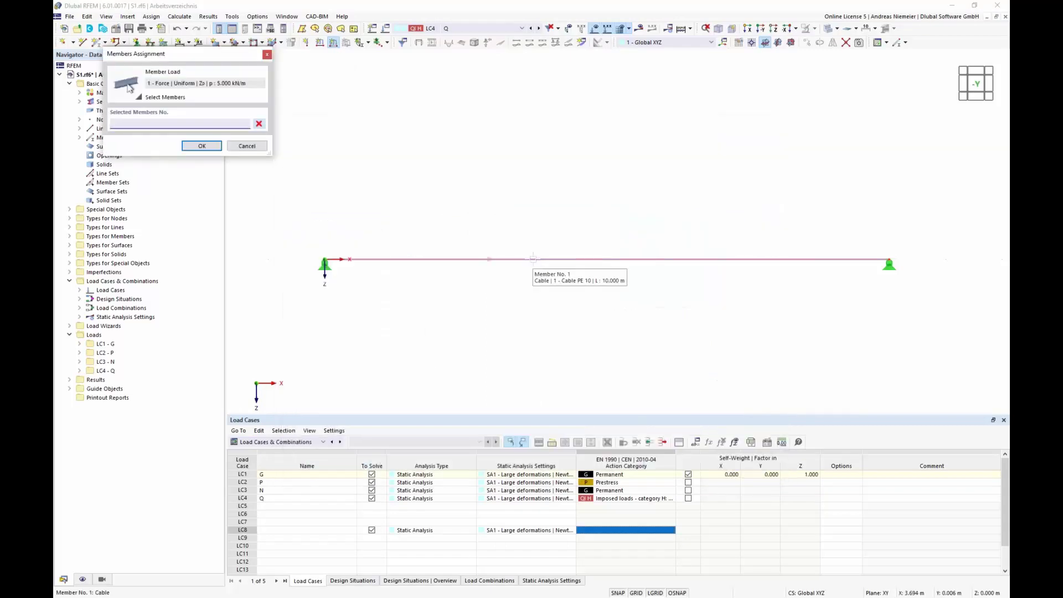
{"action": "left_click", "coordinate": [202, 146]}
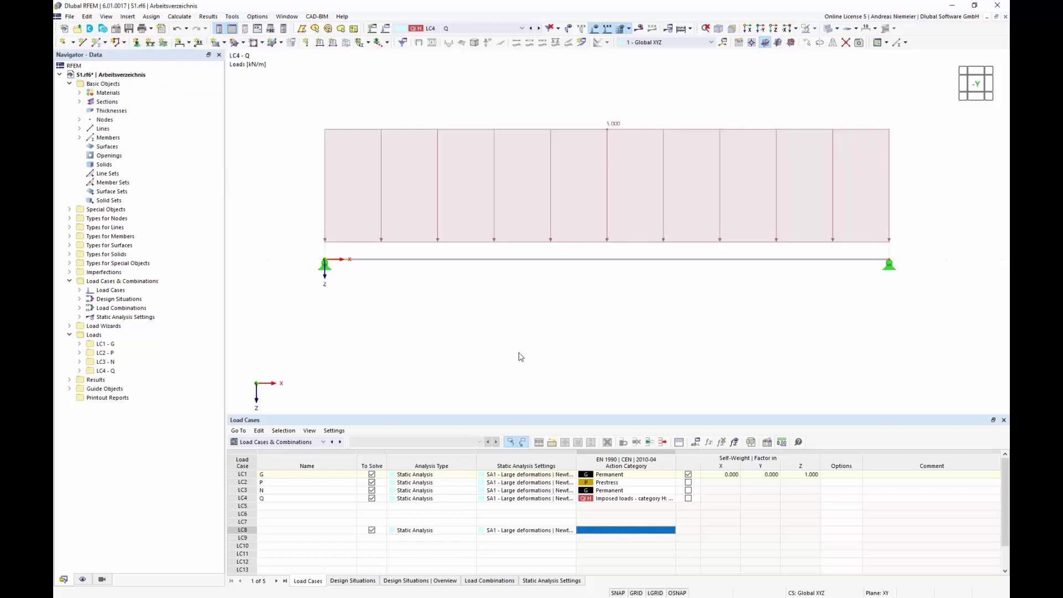
Step: Calculate load case LC4 and view the cable's axial forces N together with the member load
{"action": "right_click", "coordinate": [520, 356]}
{"action": "left_click", "coordinate": [600, 295]}
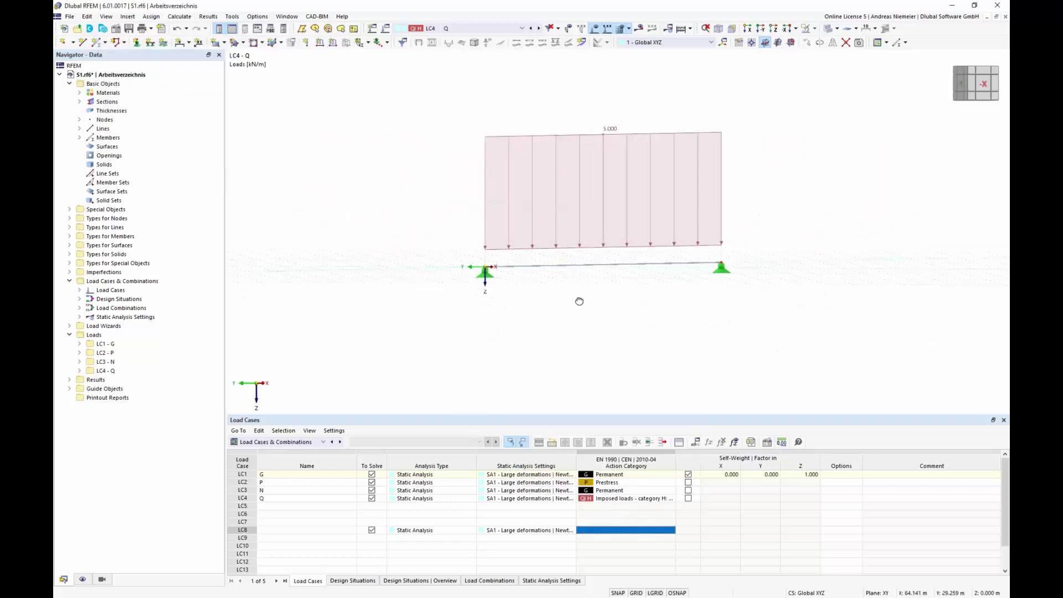
{"action": "left_click", "coordinate": [640, 29]}
{"action": "left_click", "coordinate": [573, 346]}
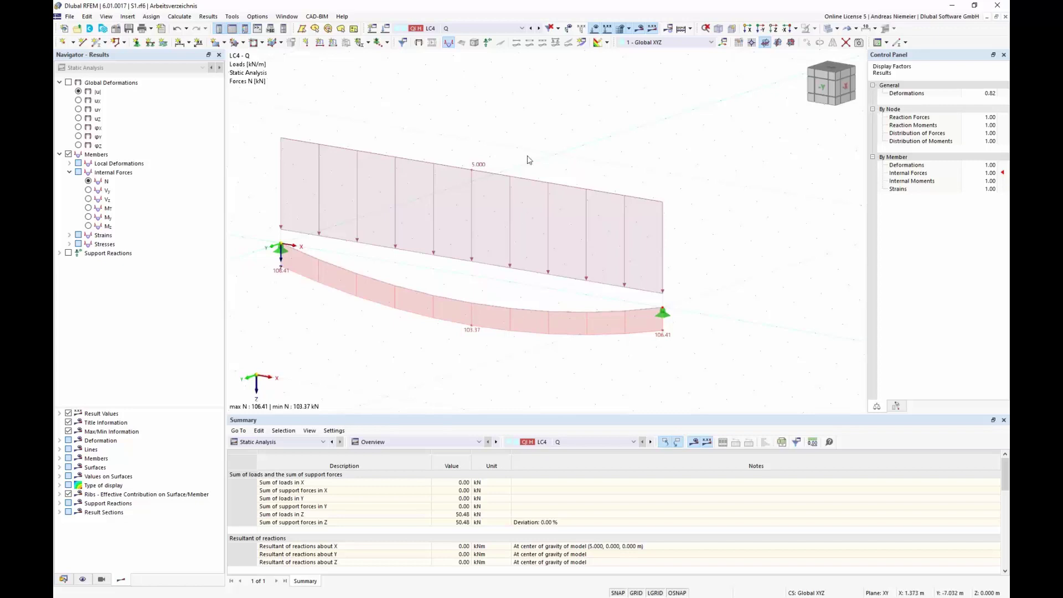
{"action": "left_click", "coordinate": [460, 28]}
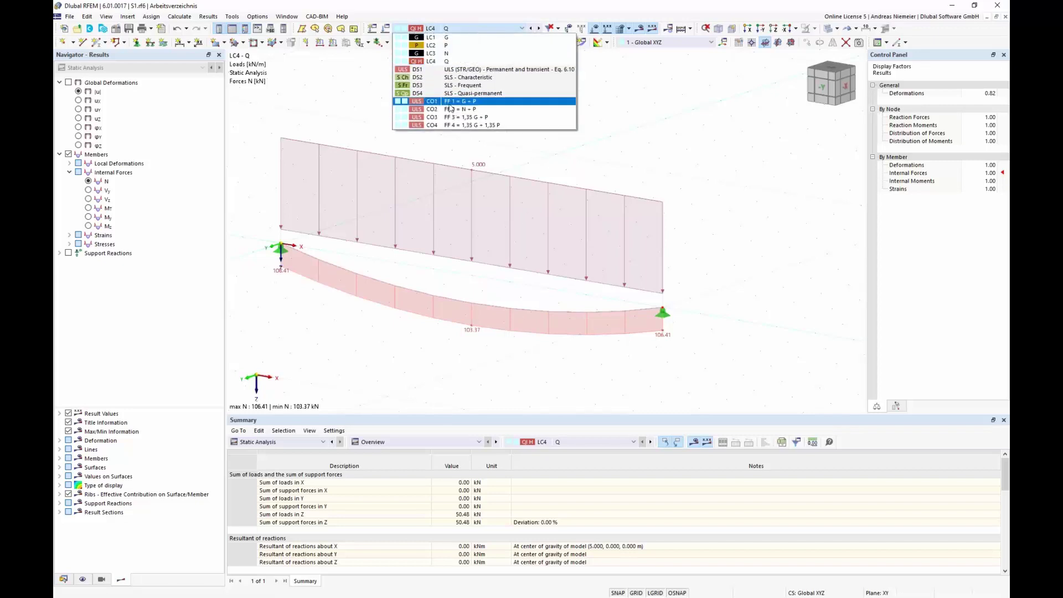
{"action": "left_click", "coordinate": [612, 162]}
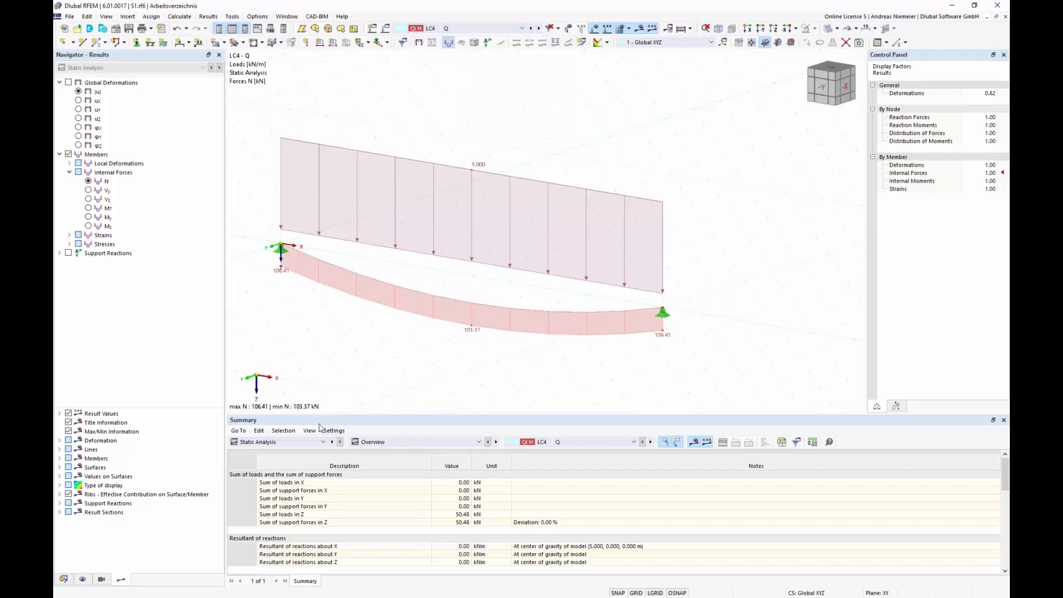
Step: Add load combination CO5 named "Q on FF 1" and take its initial state from CO1 - FF 1 = G + P
{"action": "left_click", "coordinate": [381, 42]}
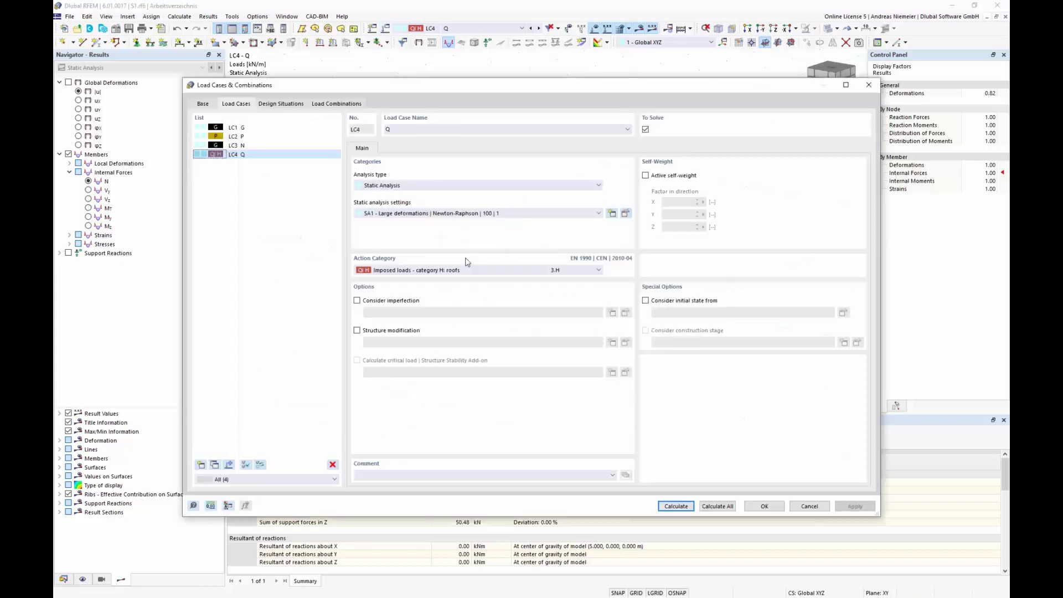
{"action": "left_click", "coordinate": [345, 104]}
{"action": "left_click", "coordinate": [201, 464]}
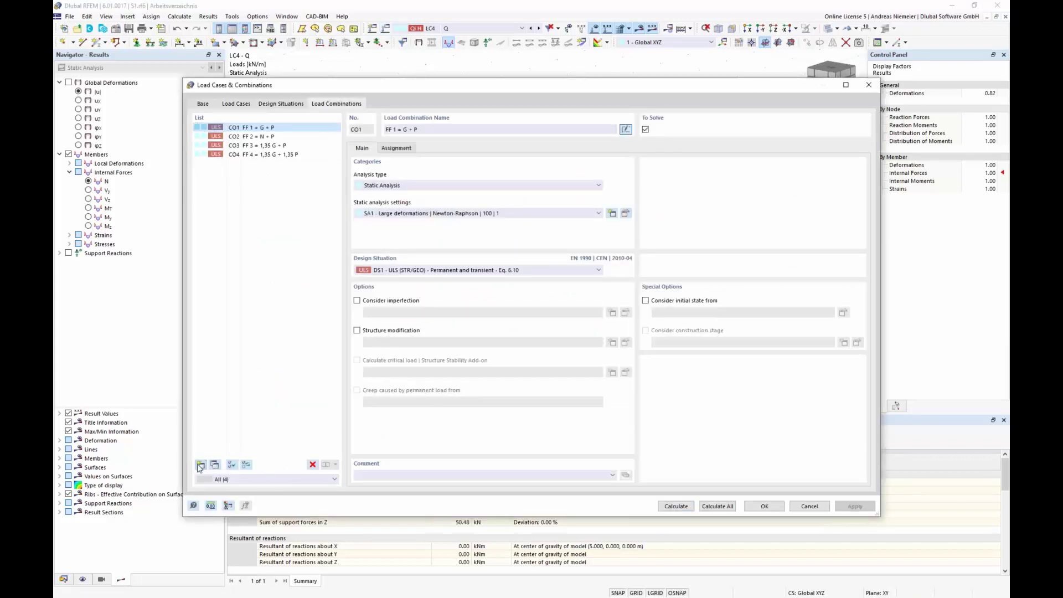
{"action": "left_click", "coordinate": [419, 130]}
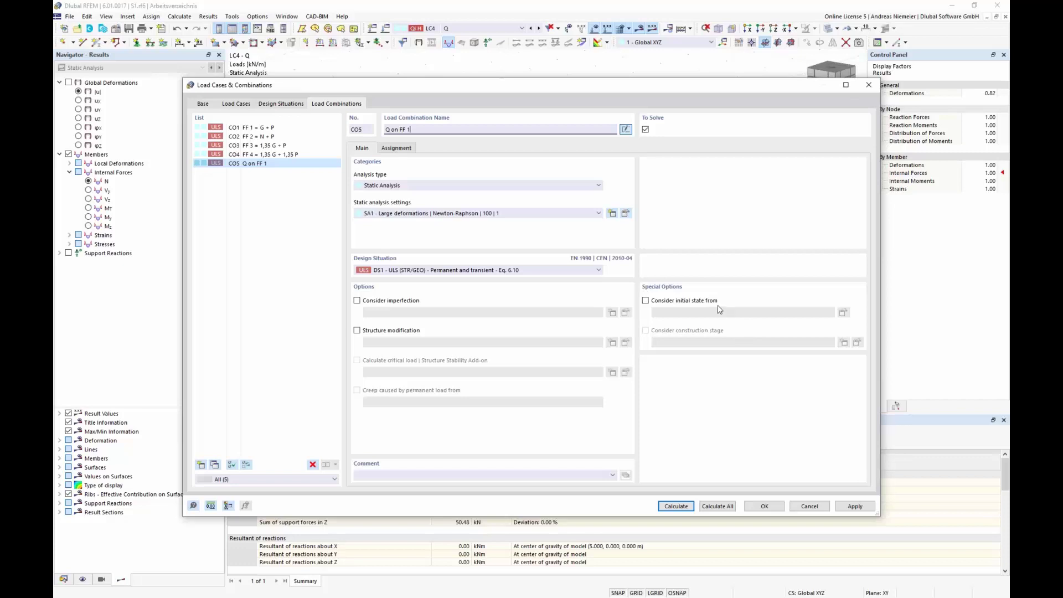
{"action": "left_click", "coordinate": [645, 301]}
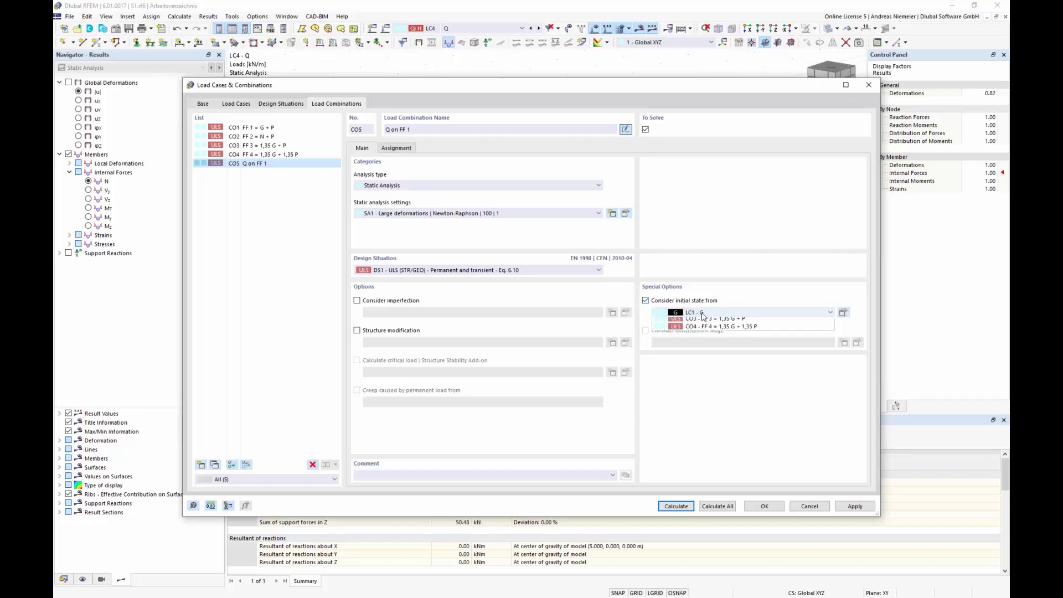
{"action": "left_click", "coordinate": [700, 314]}
{"action": "left_click", "coordinate": [705, 353]}
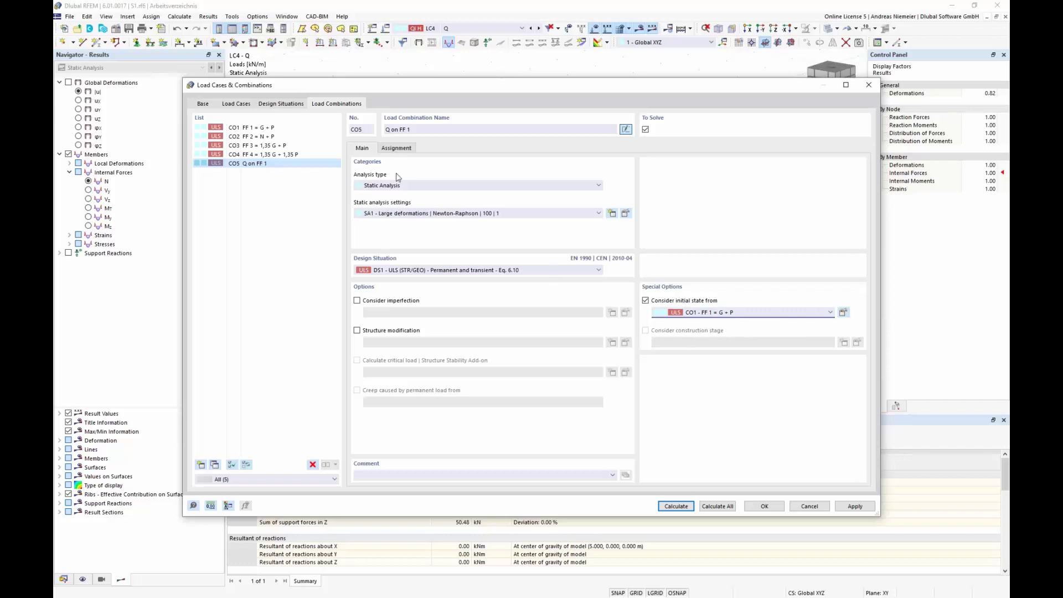
Step: Assign load cases LC1, LC2 and LC4 with factor 1.00 to CO5 and calculate the combination
{"action": "left_click", "coordinate": [397, 148]}
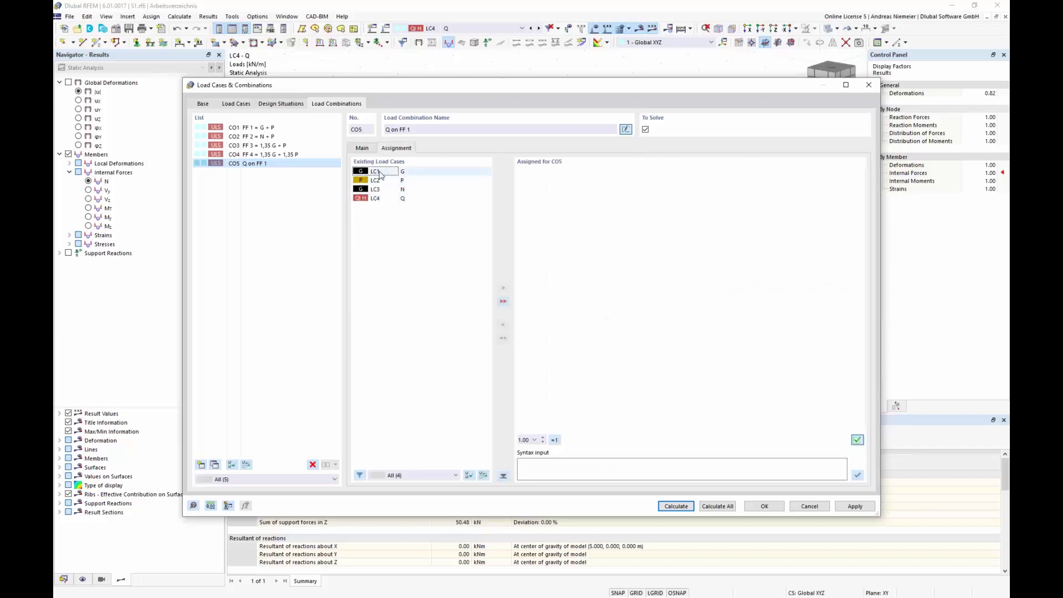
{"action": "double_click", "coordinate": [380, 173]}
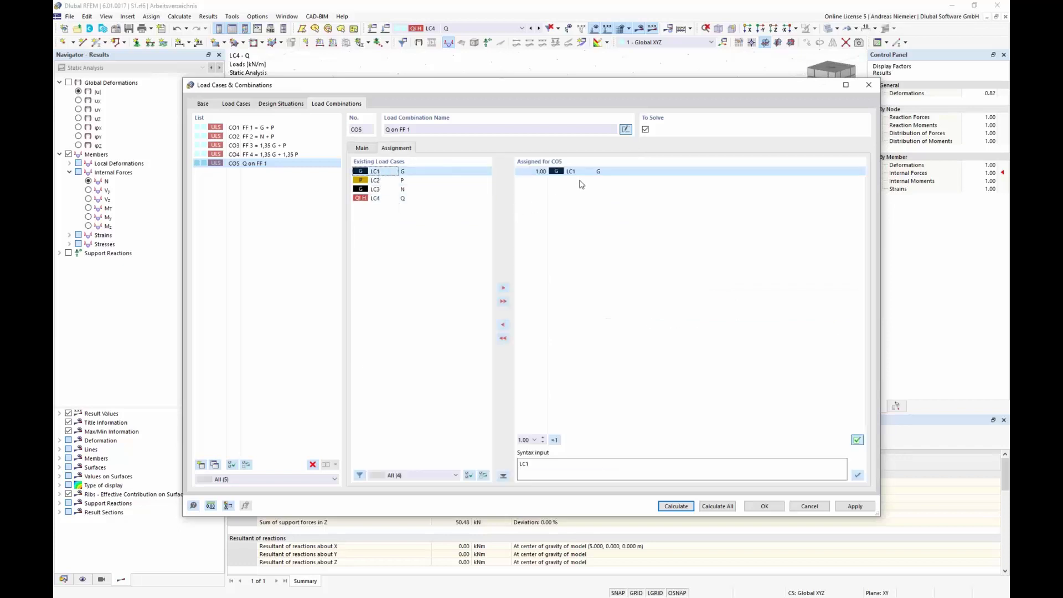
{"action": "double_click", "coordinate": [381, 181]}
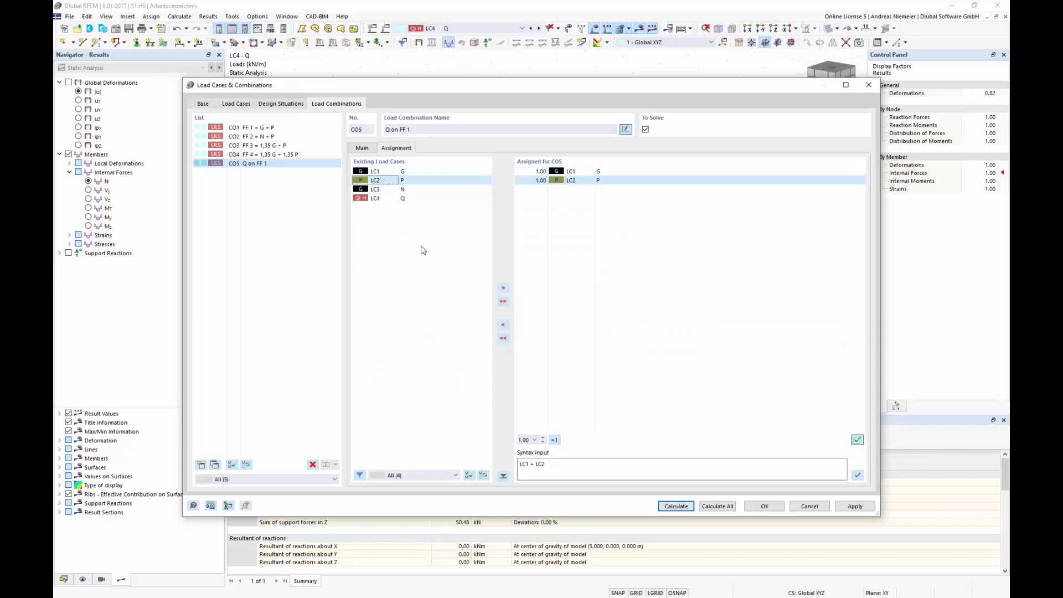
{"action": "double_click", "coordinate": [383, 199]}
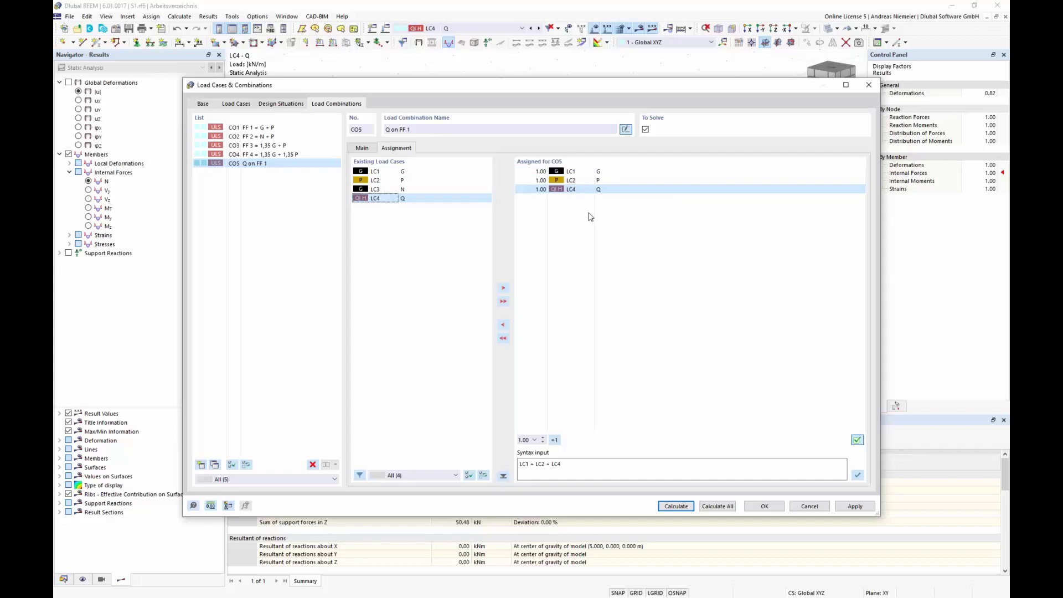
{"action": "left_click", "coordinate": [363, 148]}
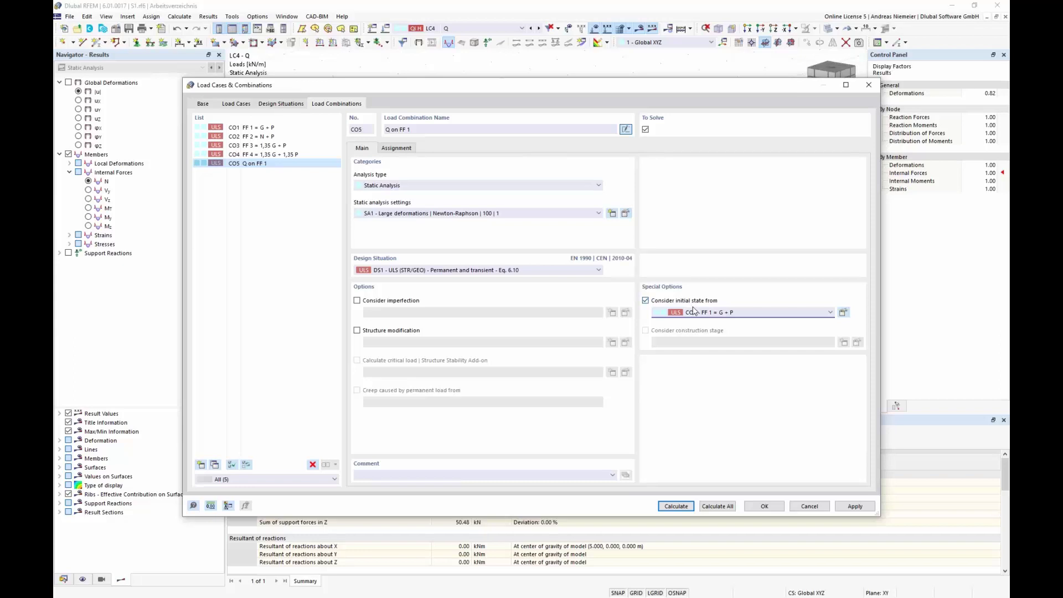
{"action": "left_click", "coordinate": [410, 146]}
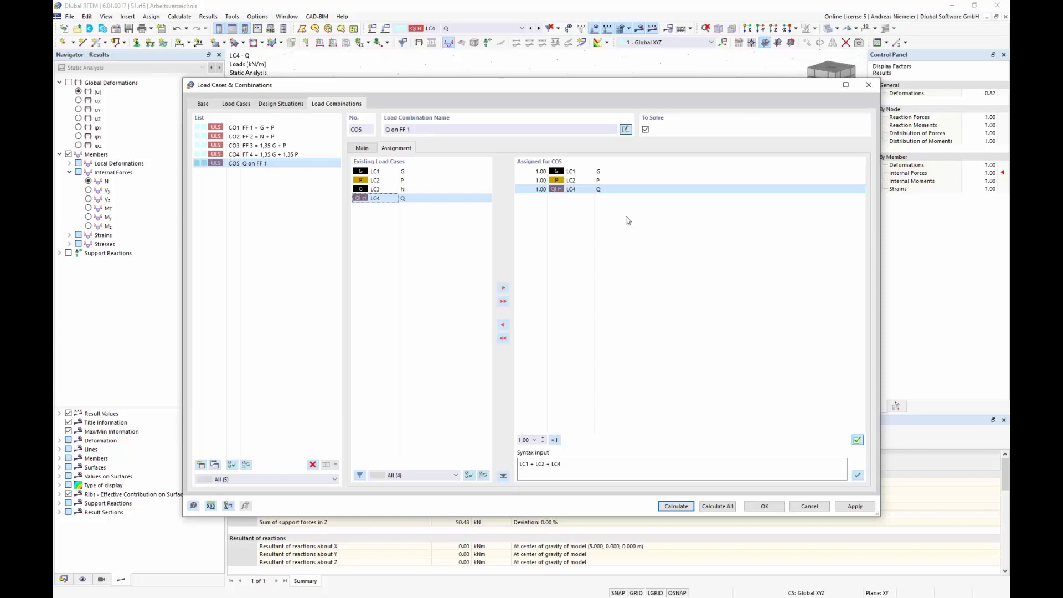
{"action": "left_click", "coordinate": [686, 510]}
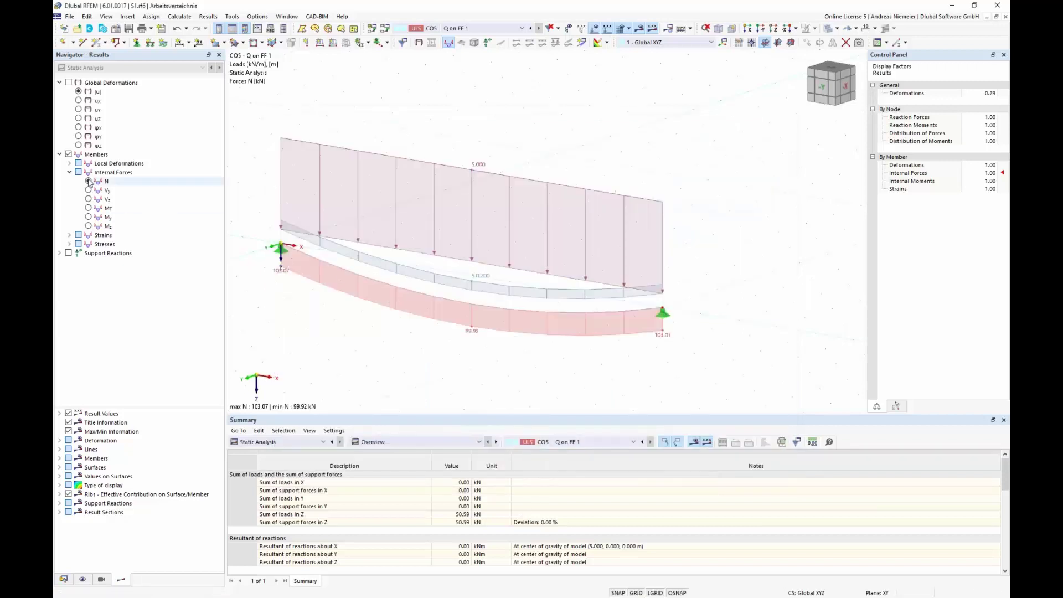
Step: Display the total global deformations |u| of load combination CO5 instead of the axial forces
{"action": "left_click", "coordinate": [69, 82]}
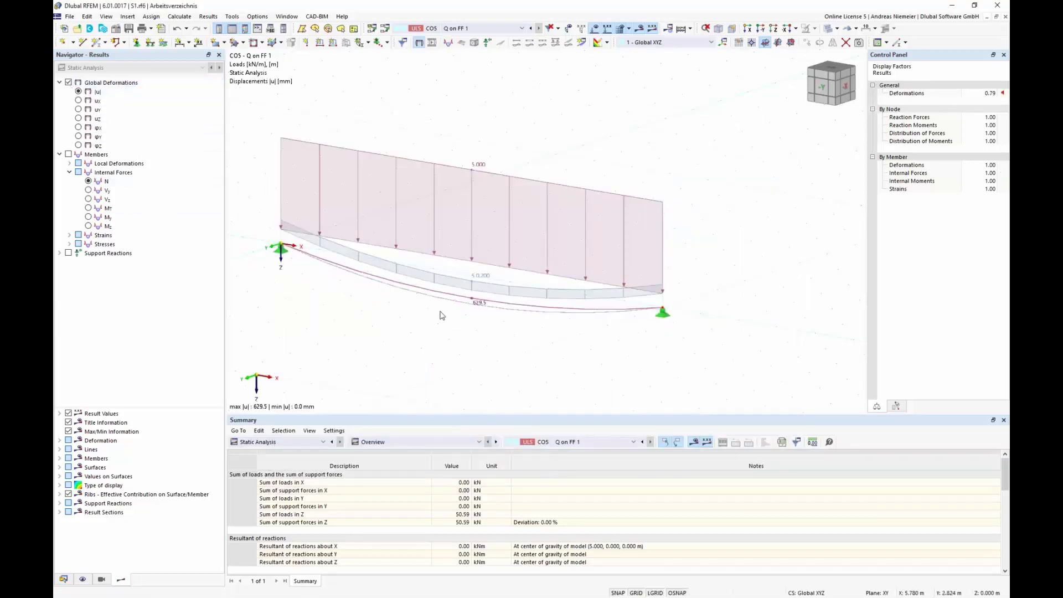
{"action": "scroll", "coordinate": [447, 300], "scroll_direction": "up", "scroll_amount": 3}
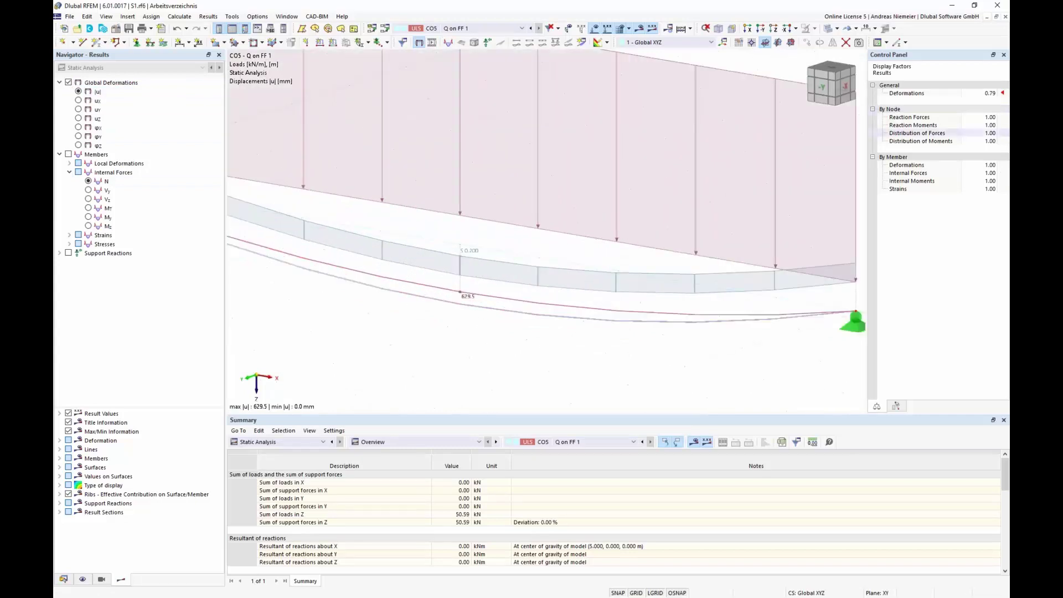
{"action": "scroll", "coordinate": [679, 280], "scroll_direction": "down", "scroll_amount": 1}
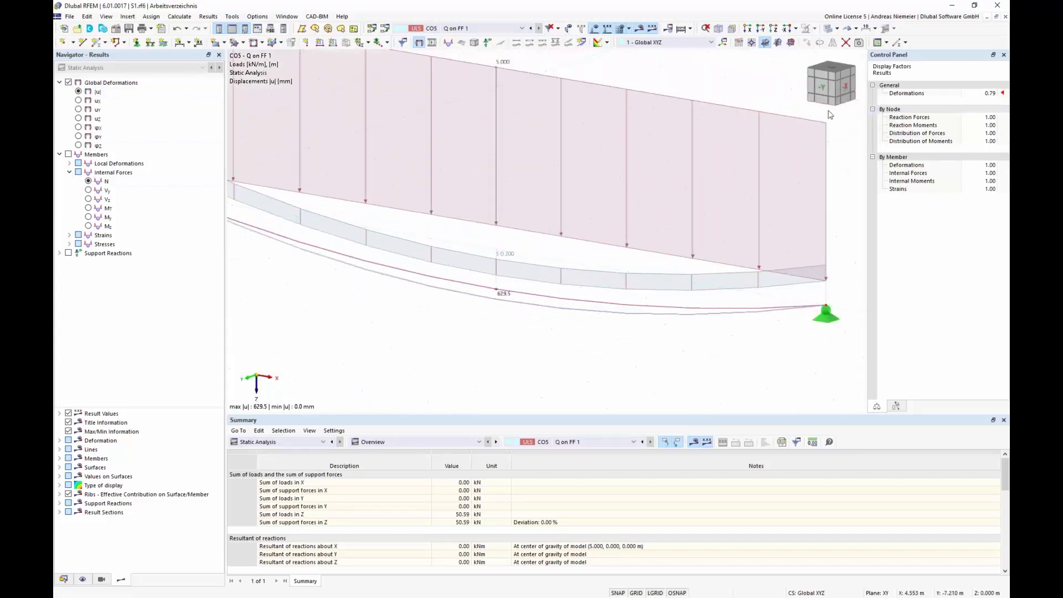
Step: Compare the CO5 deformation with the topology shown on the original shape, the shape of initial state and the deformed shape
{"action": "left_click", "coordinate": [856, 28]}
{"action": "left_click", "coordinate": [866, 44]}
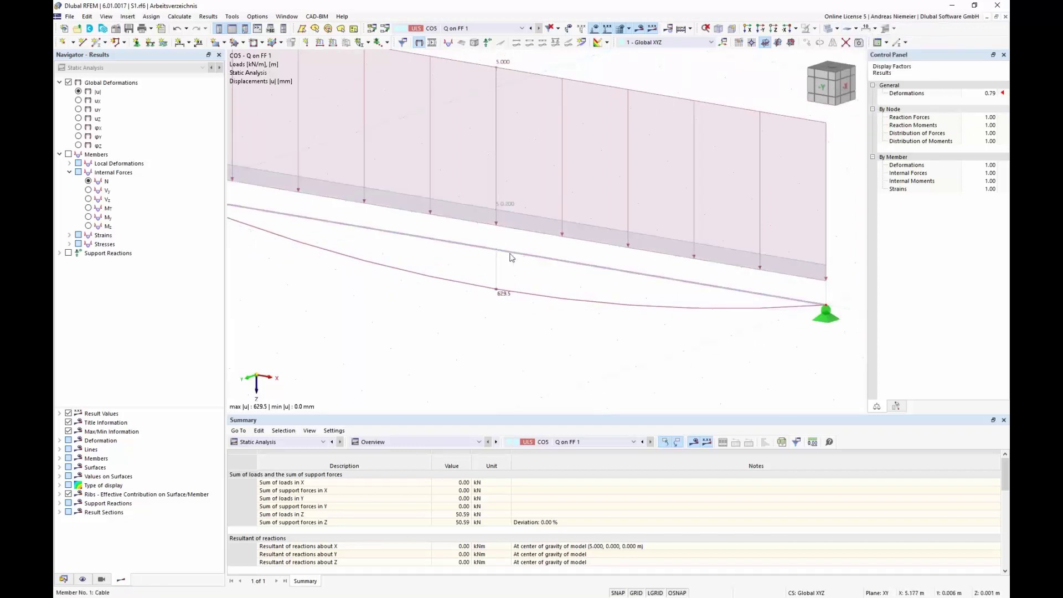
{"action": "left_click", "coordinate": [487, 250]}
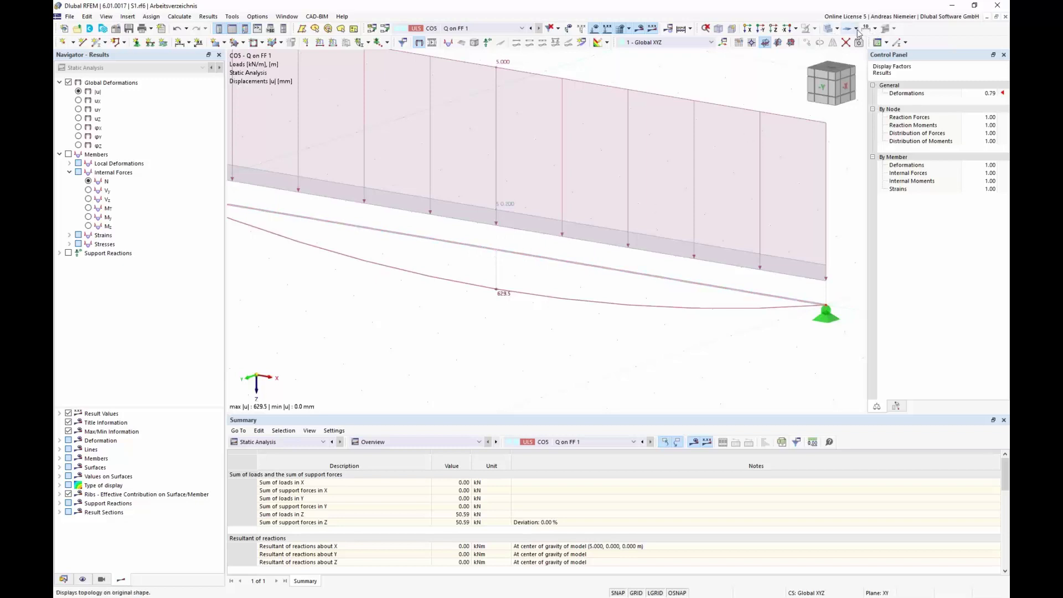
{"action": "left_click", "coordinate": [856, 28]}
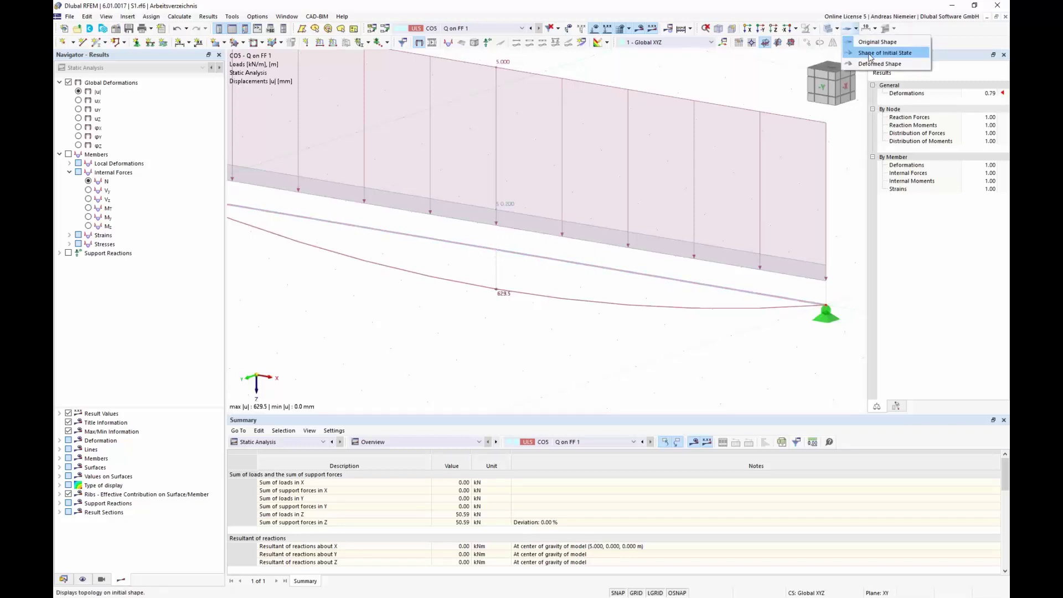
{"action": "left_click", "coordinate": [870, 54]}
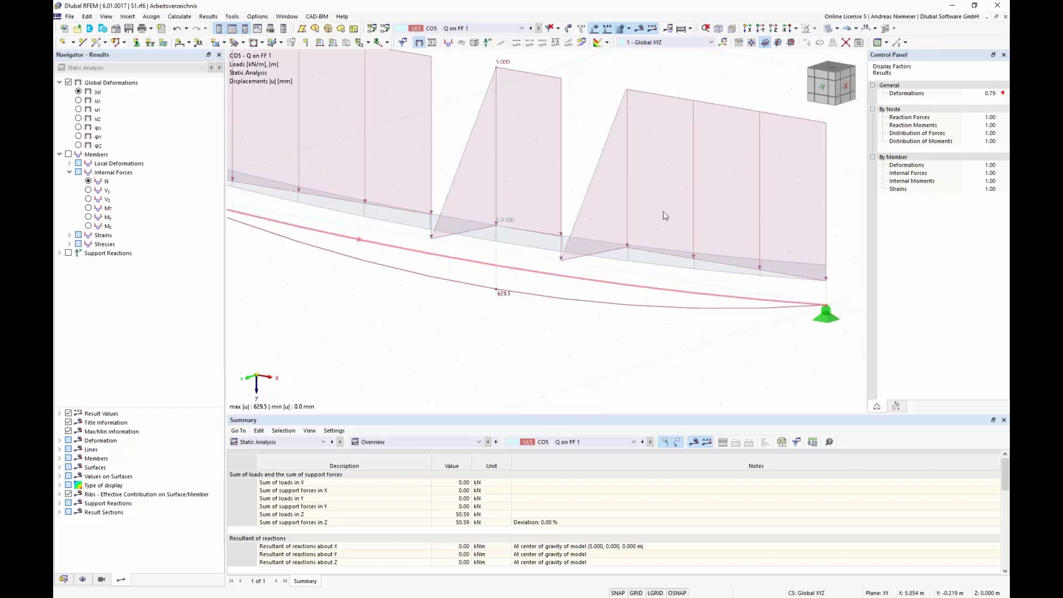
{"action": "left_click", "coordinate": [856, 28]}
{"action": "left_click", "coordinate": [873, 41]}
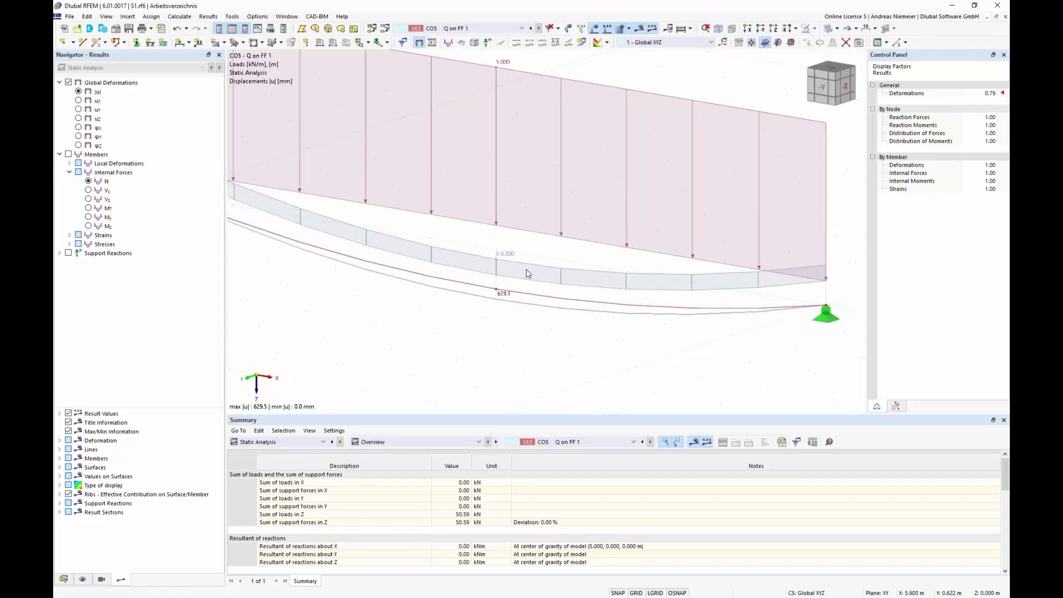
{"action": "scroll", "coordinate": [472, 296], "scroll_direction": "down", "scroll_amount": 3}
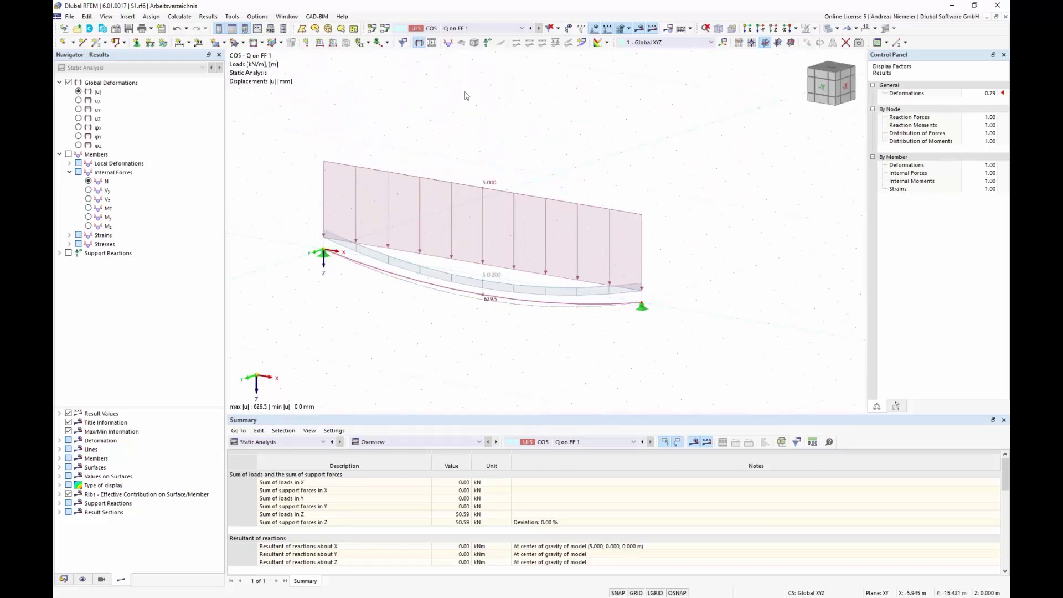
Step: Copy load combination CO5 and rename the copy CO6 as "Q on FF 2"
{"action": "left_click", "coordinate": [402, 41]}
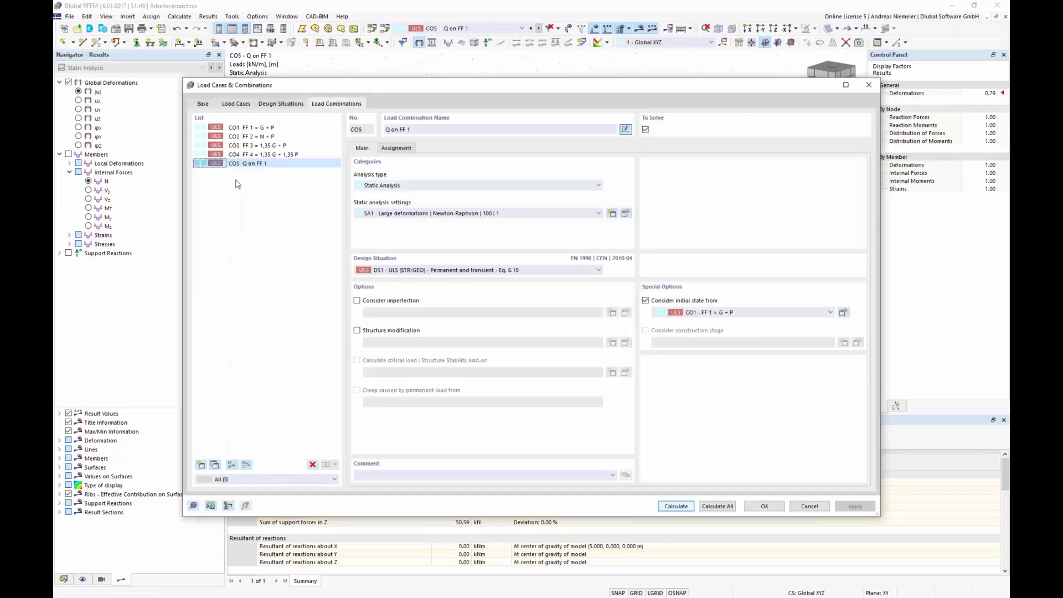
{"action": "left_click", "coordinate": [215, 466]}
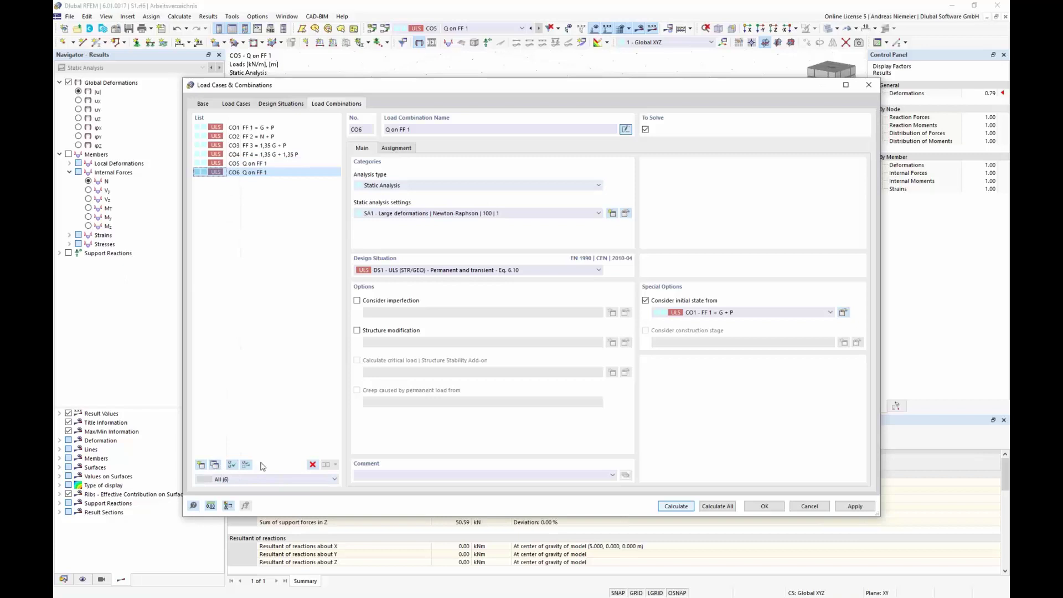
{"action": "left_click", "coordinate": [427, 131]}
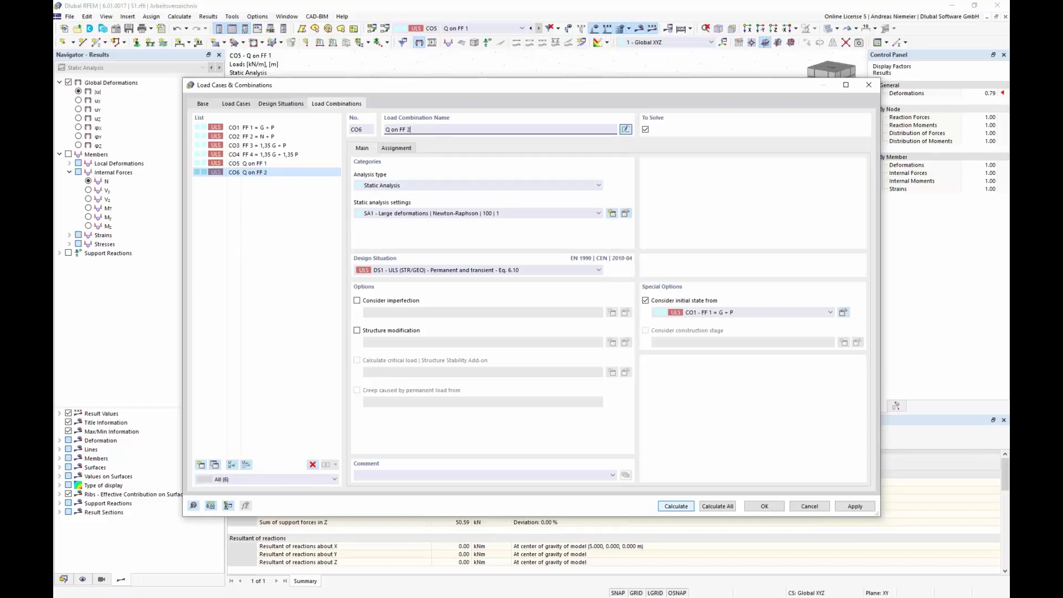
Step: Base CO6 on the initial state from CO2, replace LC1 with LC3 at factor 1.00 in its assignment, and calculate it
{"action": "left_click", "coordinate": [737, 313]}
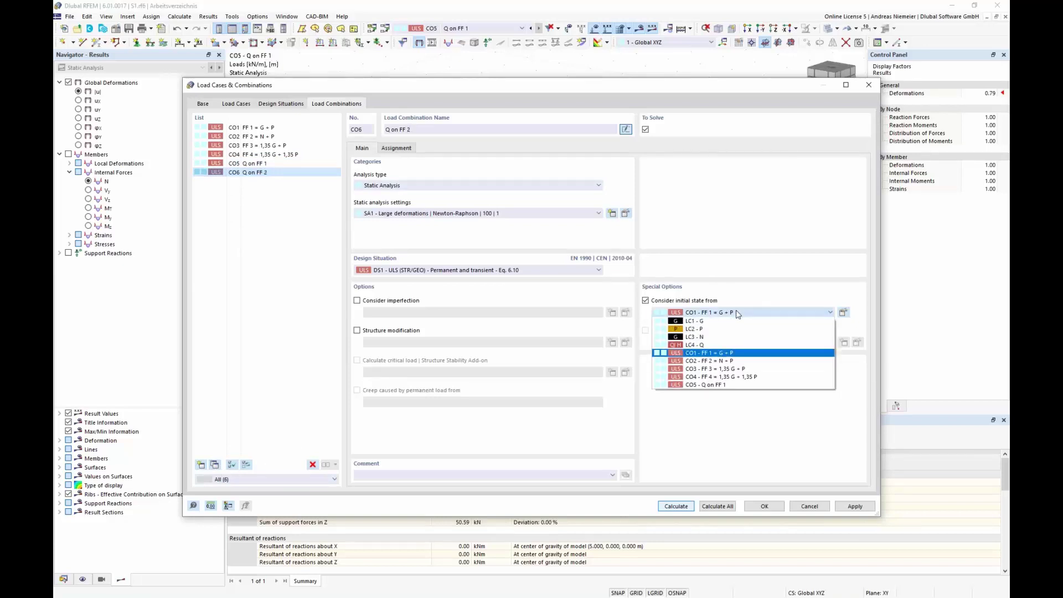
{"action": "left_click", "coordinate": [740, 363]}
{"action": "left_click", "coordinate": [397, 148]}
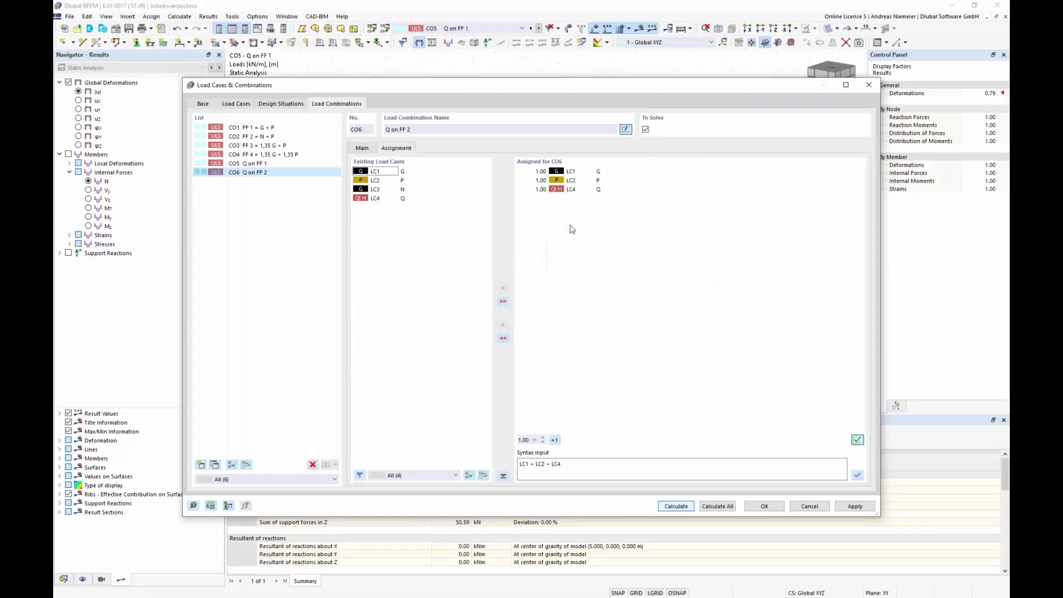
{"action": "double_click", "coordinate": [581, 171]}
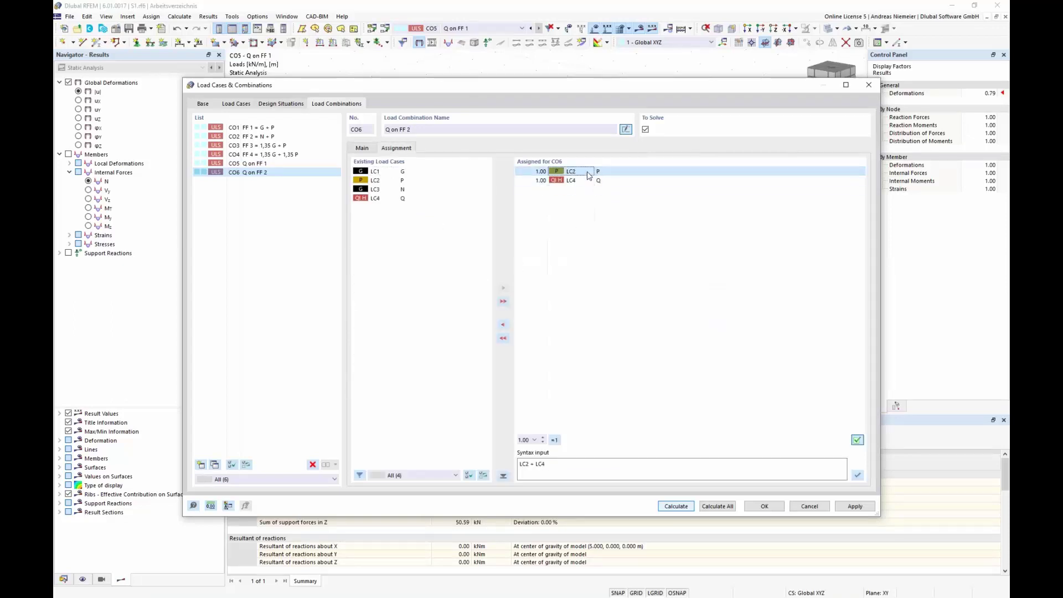
{"action": "double_click", "coordinate": [387, 189]}
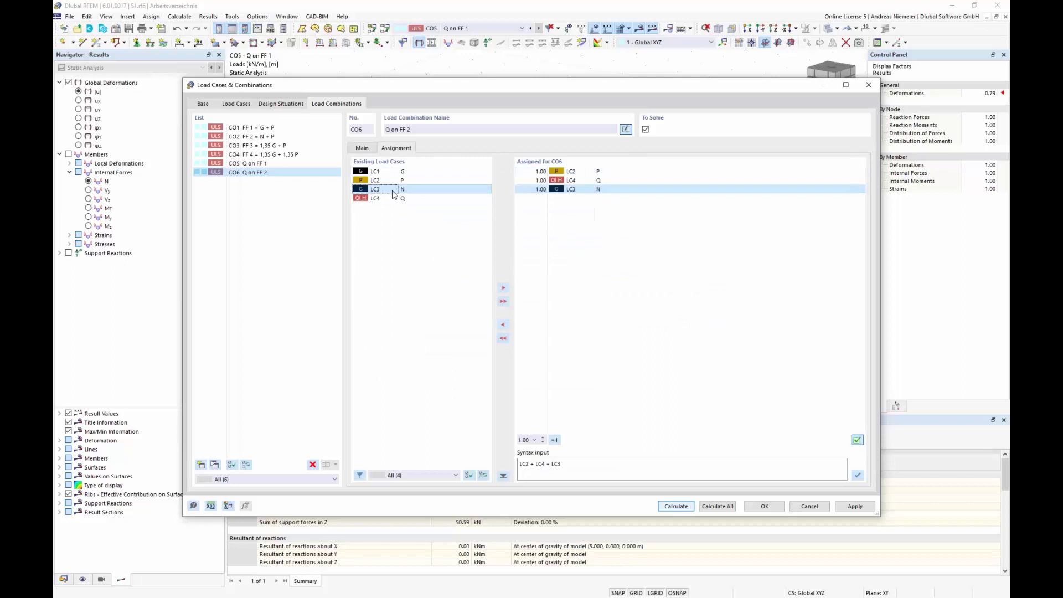
{"action": "left_click", "coordinate": [677, 507]}
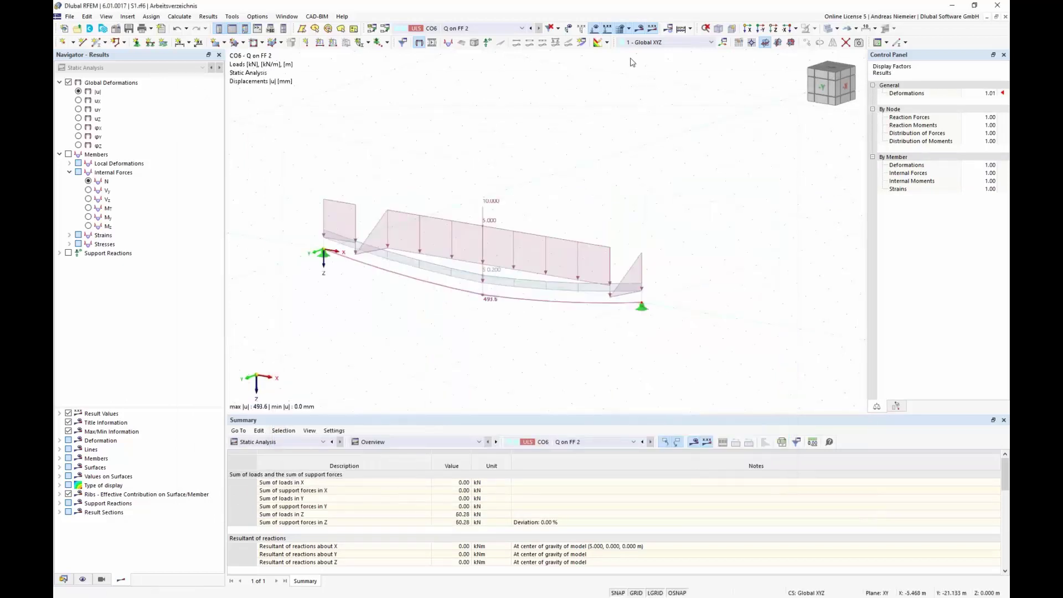
Step: Hide the loads and compare the CO6 deformation with the topology on the original shape, the shape of initial state and the deformed shape
{"action": "left_click", "coordinate": [594, 29]}
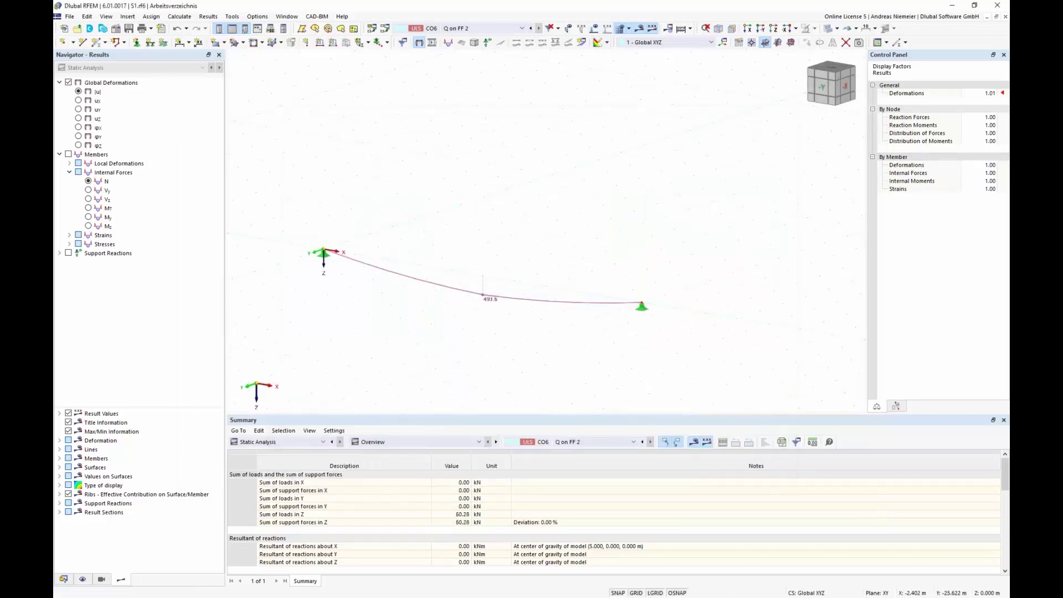
{"action": "left_click", "coordinate": [856, 29]}
{"action": "left_click", "coordinate": [862, 40]}
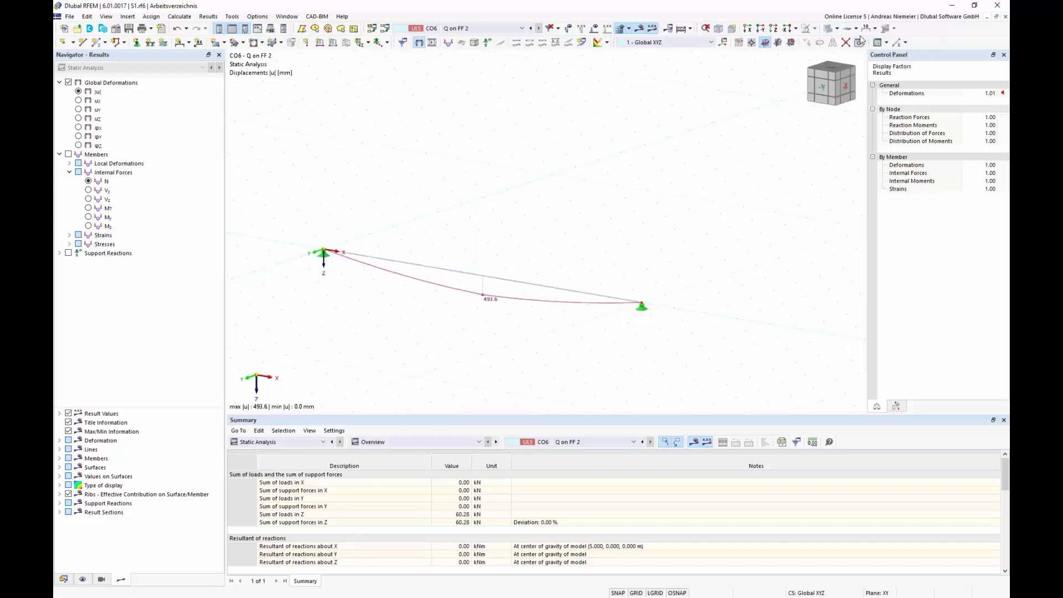
{"action": "left_click", "coordinate": [856, 28]}
{"action": "left_click", "coordinate": [881, 52]}
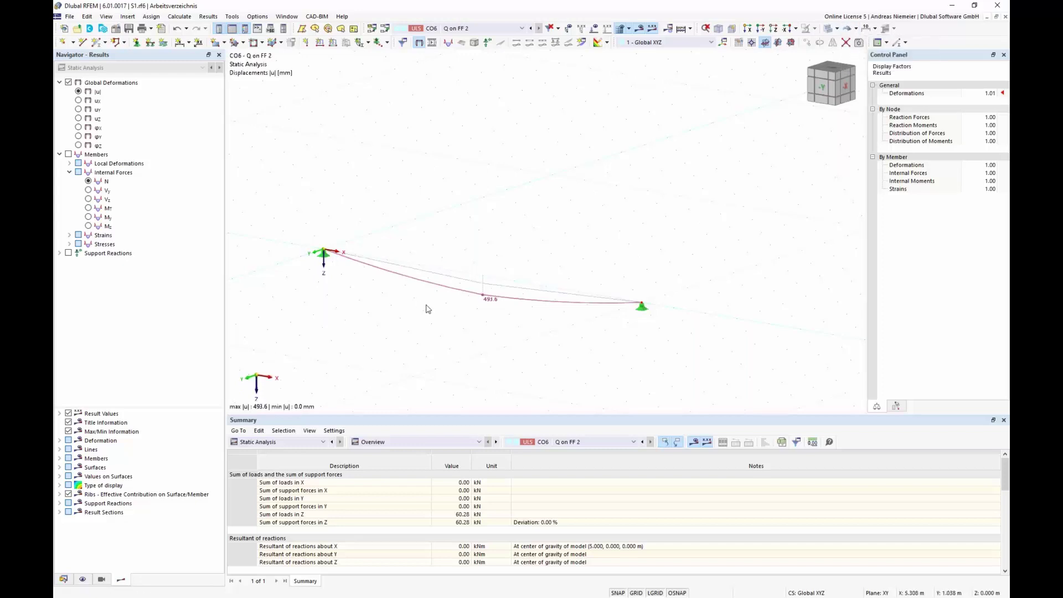
{"action": "scroll", "coordinate": [449, 266], "scroll_direction": "up", "scroll_amount": 4}
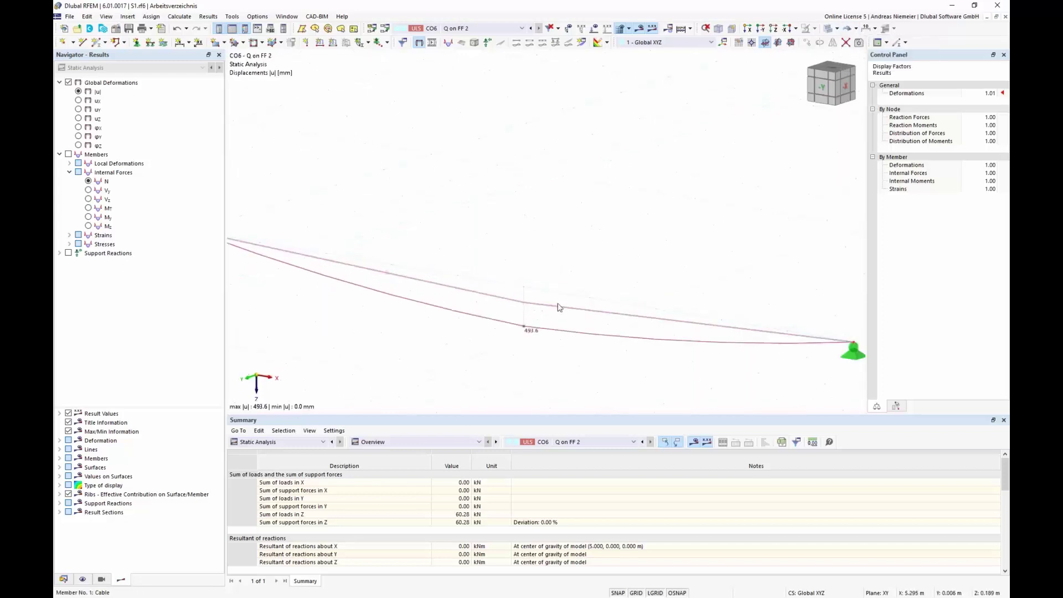
{"action": "left_click", "coordinate": [856, 28]}
{"action": "left_click", "coordinate": [881, 64]}
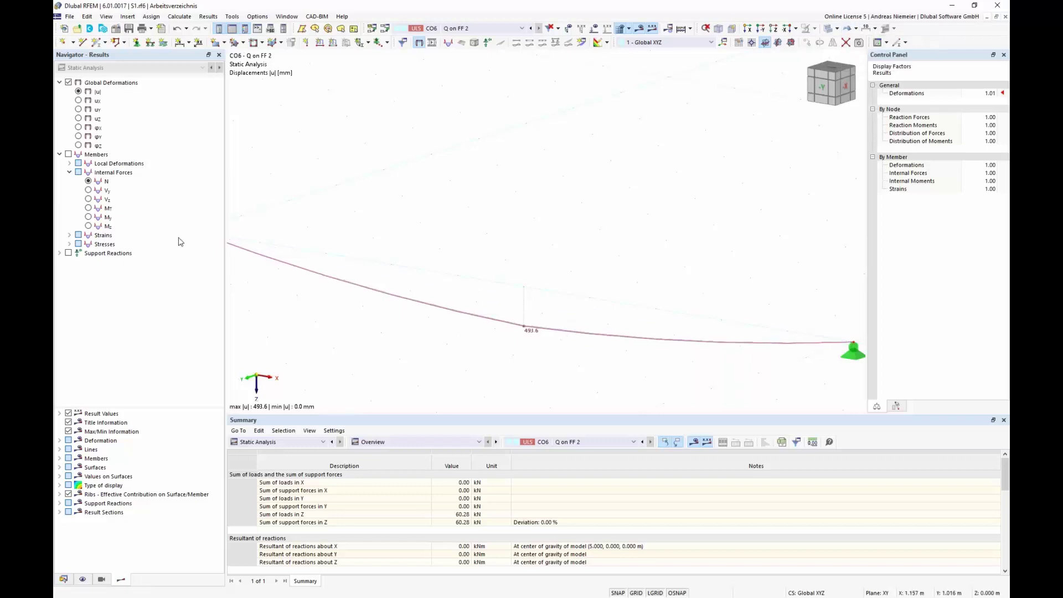
Step: Display the member axial forces N of load combination CO6 along the whole cable
{"action": "left_click", "coordinate": [89, 182]}
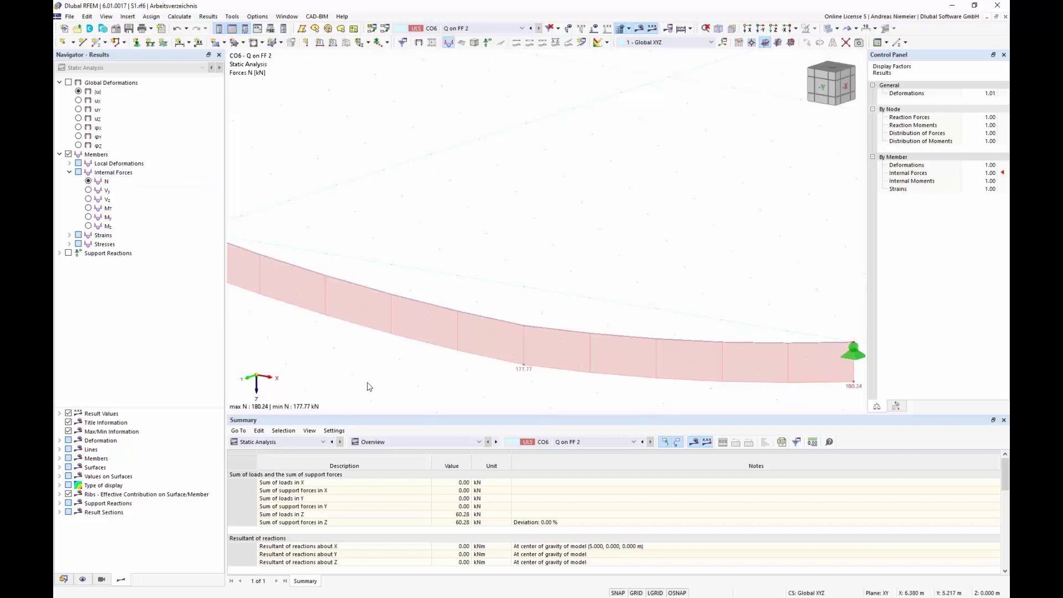
{"action": "middle_click_drag", "start_coordinate": [368, 388], "coordinate": [356, 349]}
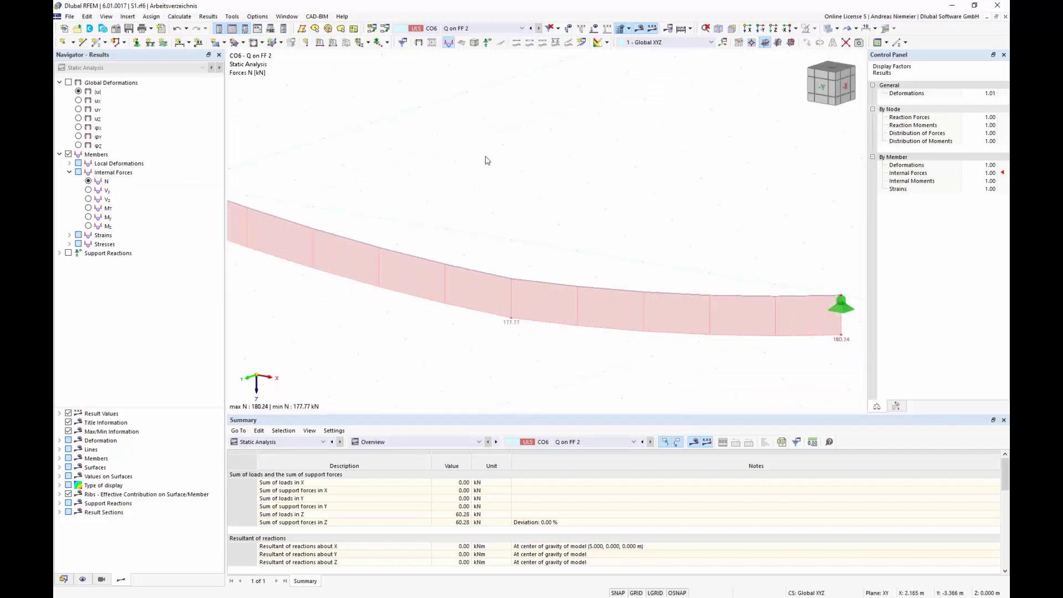
{"action": "scroll", "coordinate": [483, 173], "scroll_direction": "down", "scroll_amount": 3}
{"action": "middle_click_drag", "start_coordinate": [497, 204], "coordinate": [530, 206], "text": "ctrl"}
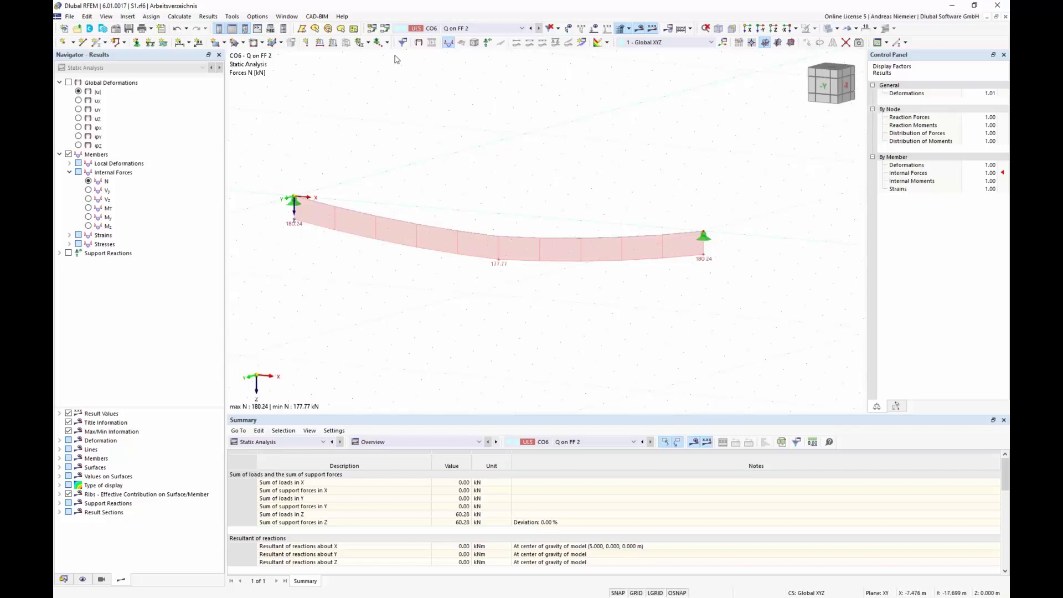
Step: Delete all load combinations CO1 to CO6
{"action": "left_click", "coordinate": [386, 31]}
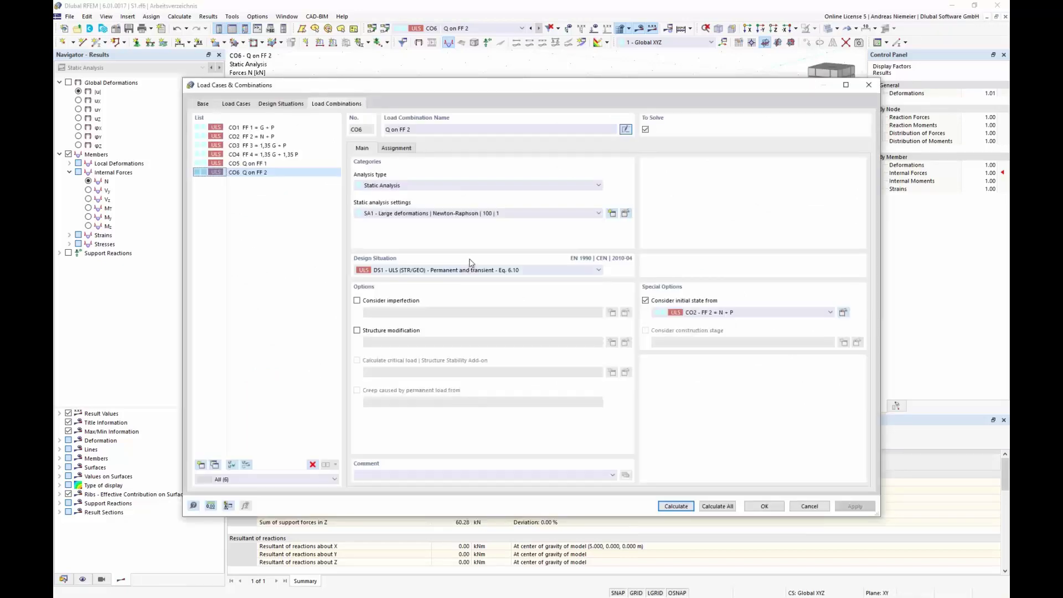
{"action": "left_click", "coordinate": [260, 127], "text": "shift"}
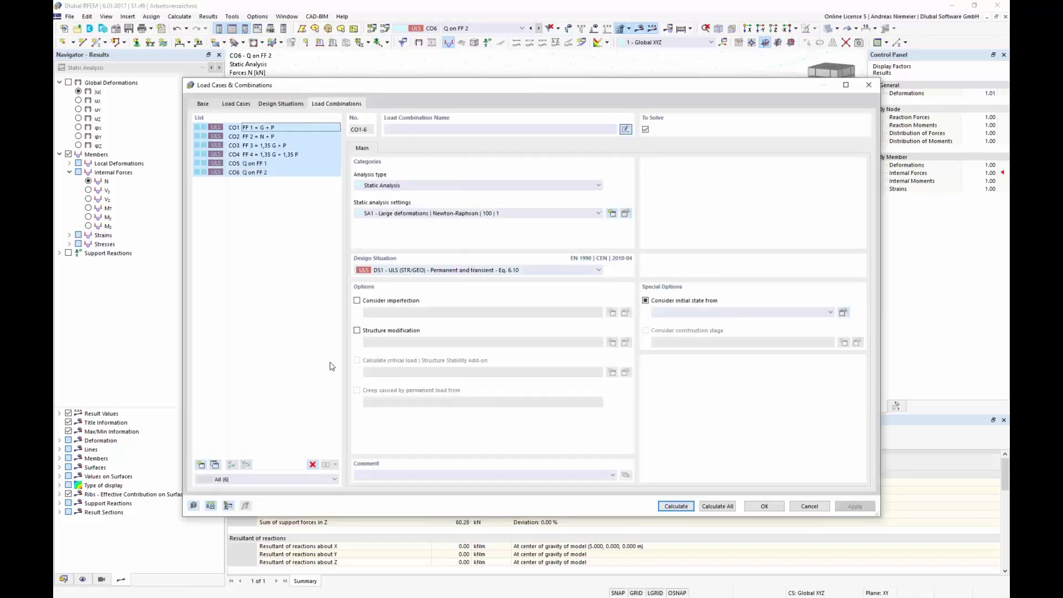
{"action": "left_click", "coordinate": [312, 464]}
{"action": "left_click", "coordinate": [541, 339]}
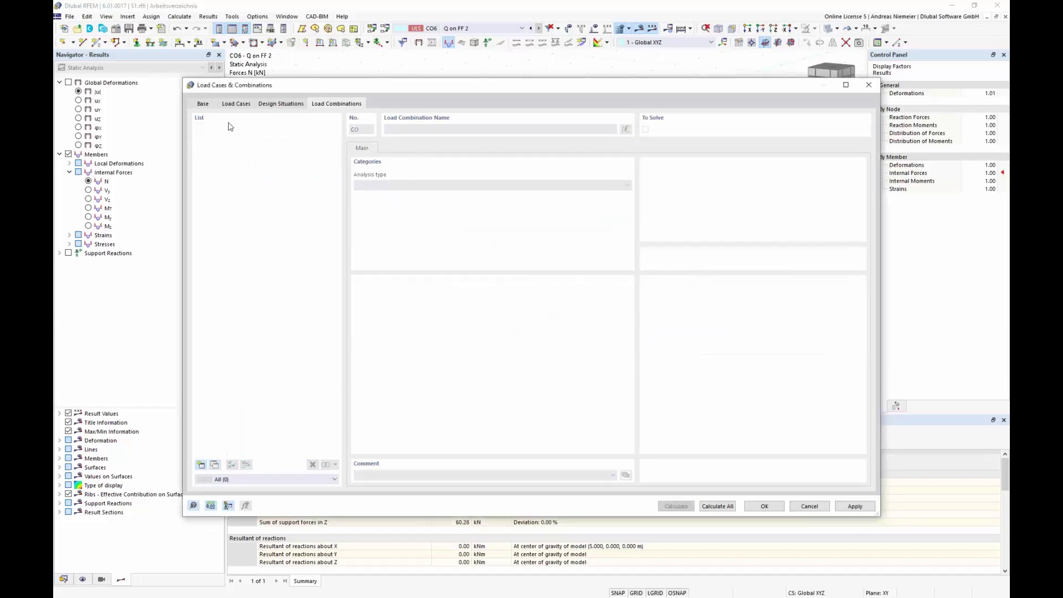
Step: Delete load case LC3 (N)
{"action": "left_click", "coordinate": [209, 107]}
{"action": "left_click", "coordinate": [236, 104]}
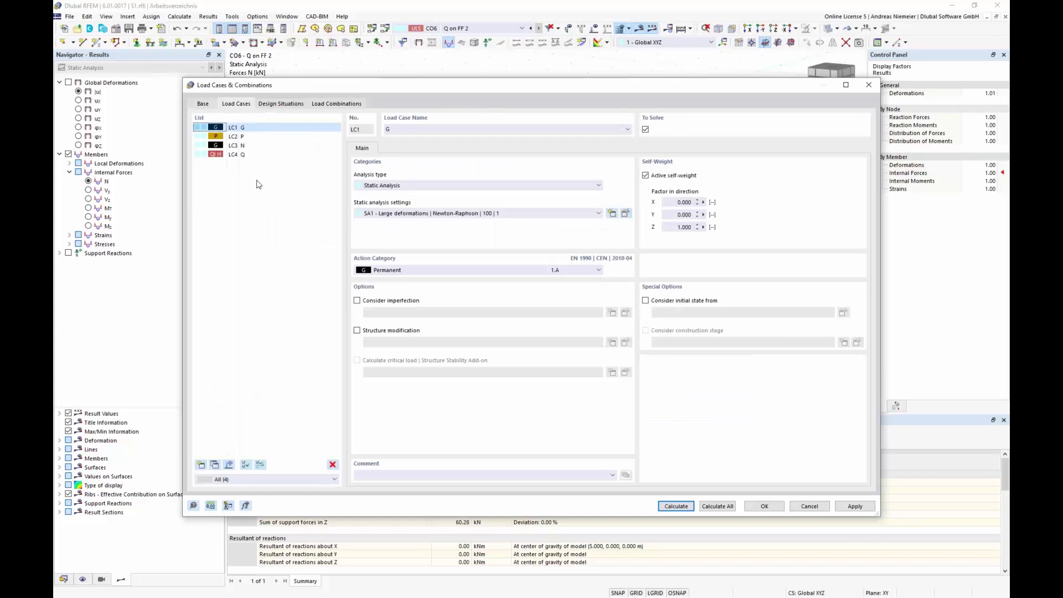
{"action": "left_click", "coordinate": [241, 146]}
{"action": "left_click", "coordinate": [333, 464]}
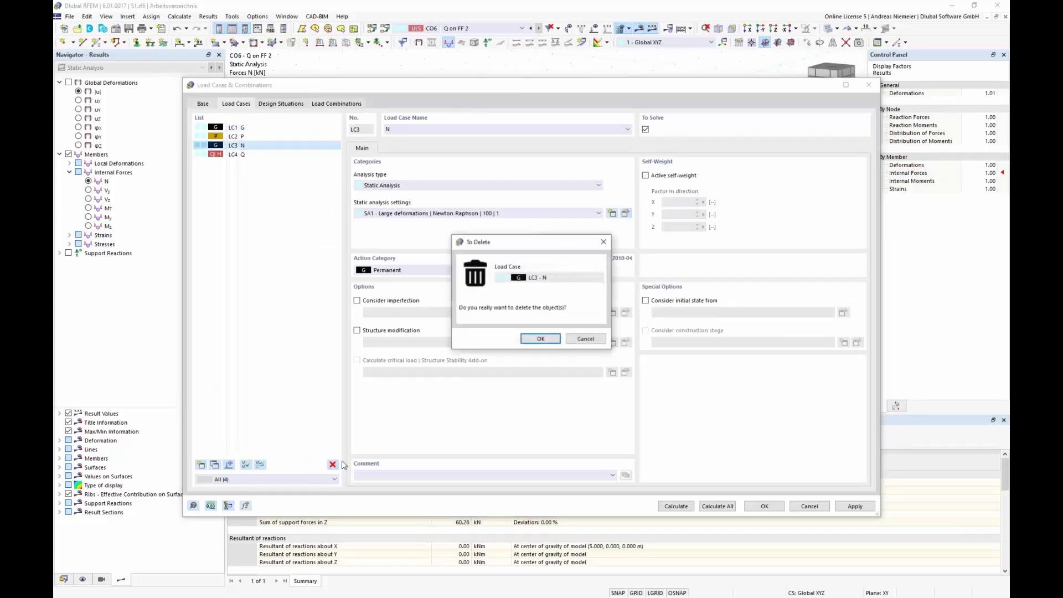
{"action": "left_click", "coordinate": [536, 340]}
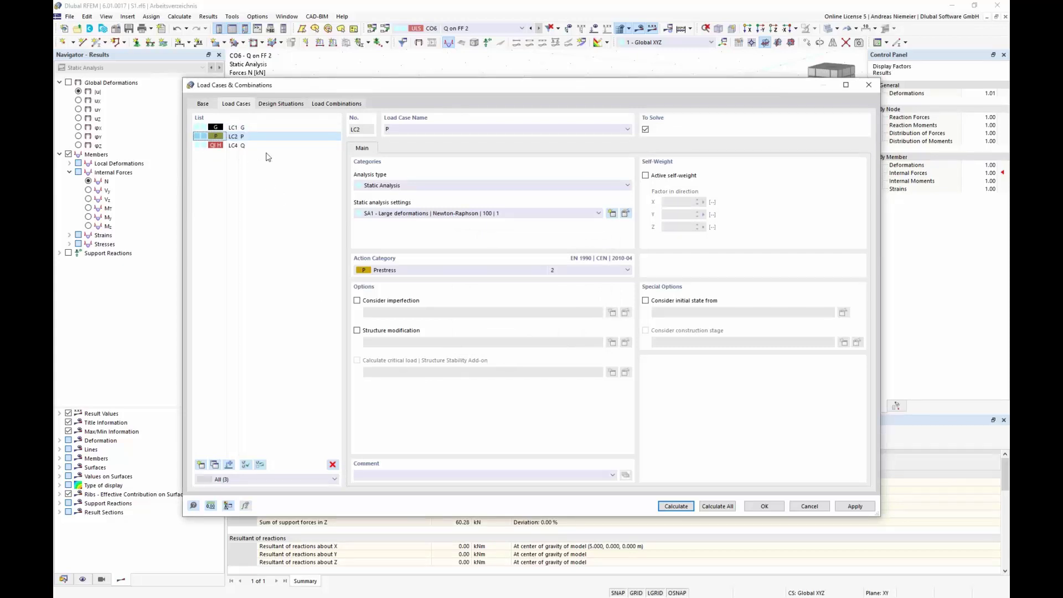
Step: Enable the Combination wizard in the base settings and accept saving the changes made so far
{"action": "left_click", "coordinate": [209, 105]}
{"action": "left_click", "coordinate": [201, 185]}
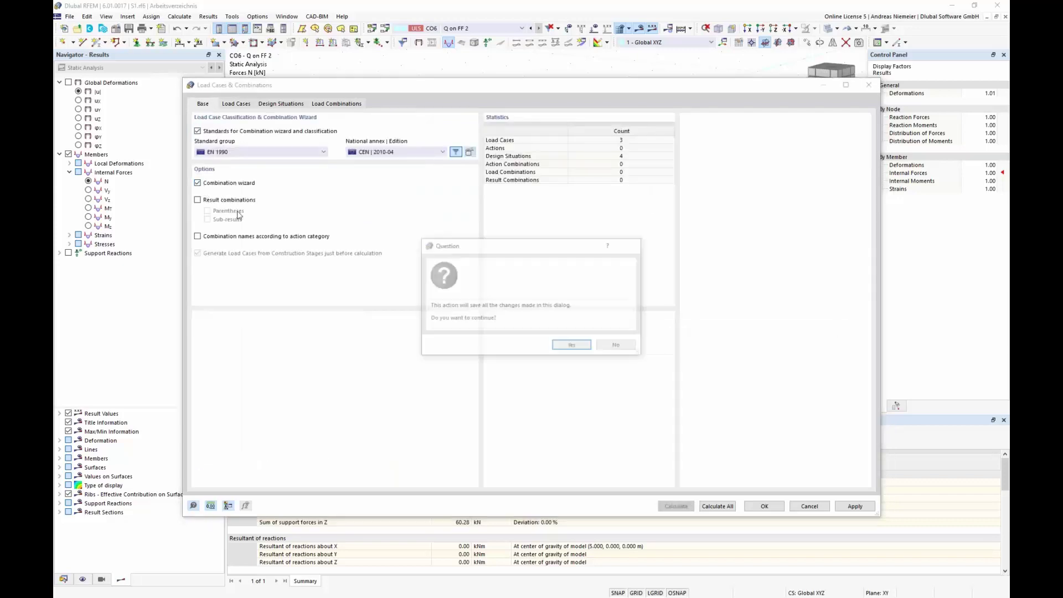
{"action": "left_click", "coordinate": [565, 348]}
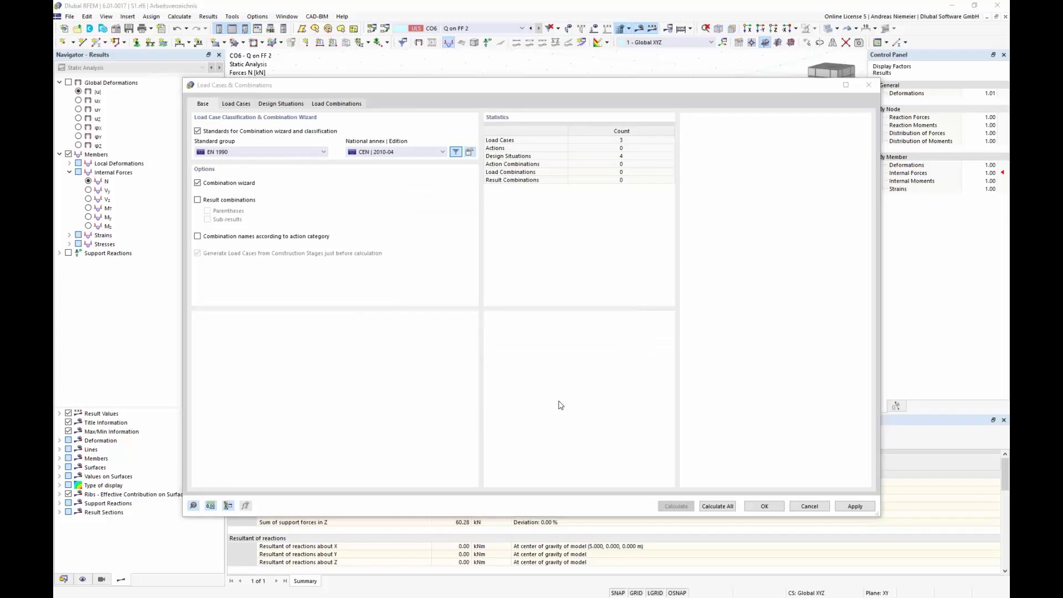
{"action": "left_click", "coordinate": [588, 402]}
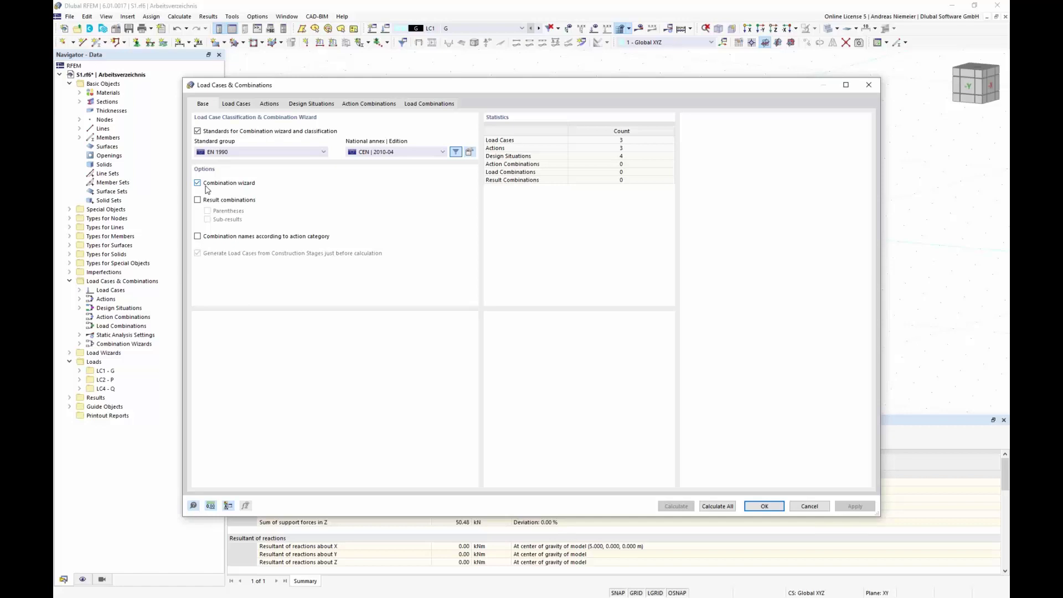
Step: Add load cases LC1 and LC2 together into a new load case
{"action": "left_click", "coordinate": [236, 103]}
{"action": "left_click", "coordinate": [274, 137]}
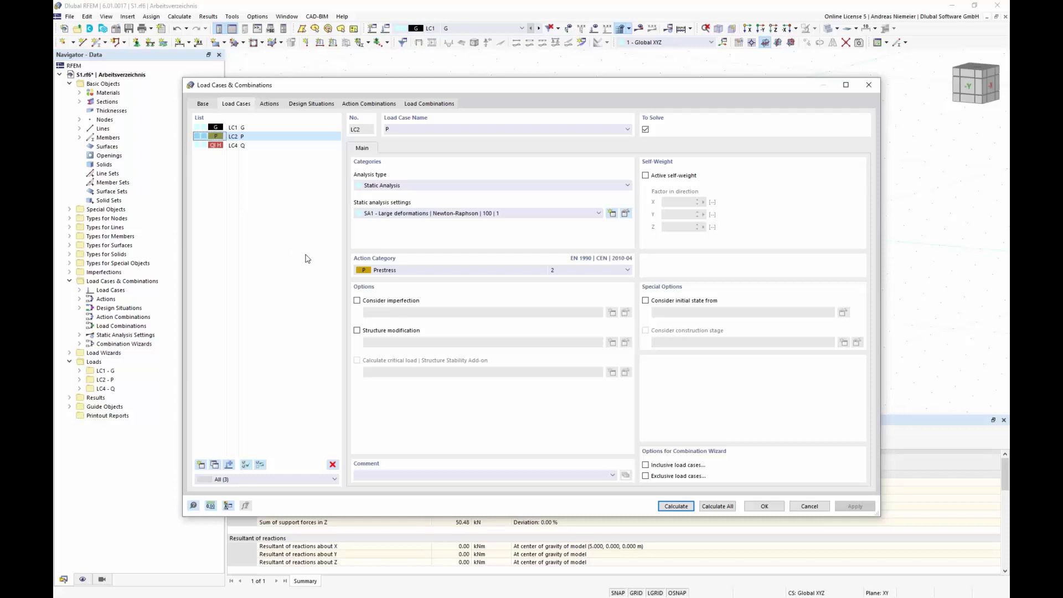
{"action": "left_click", "coordinate": [238, 128], "text": "ctrl"}
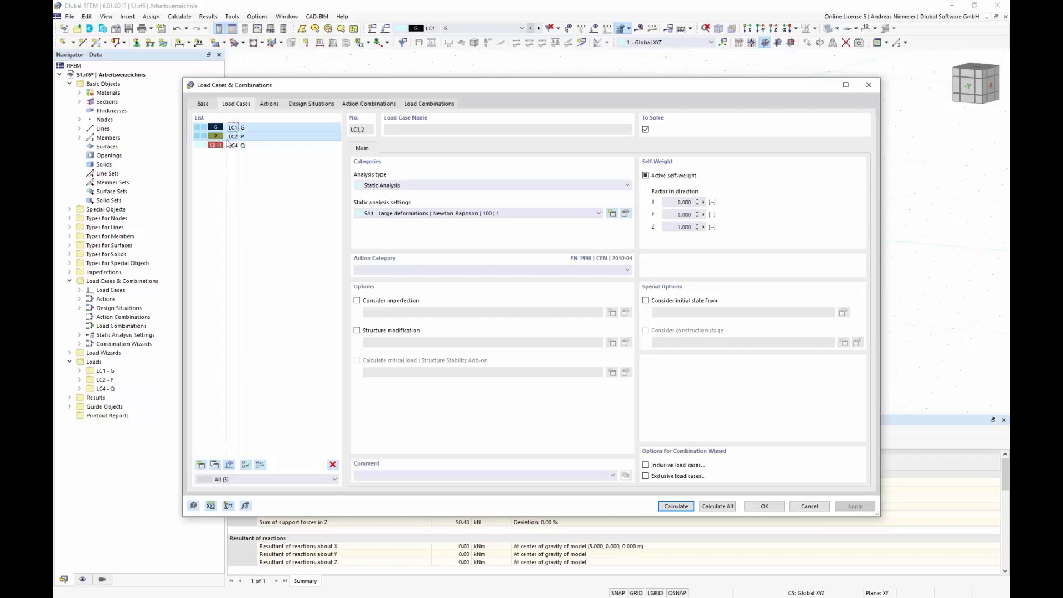
{"action": "left_click", "coordinate": [229, 465]}
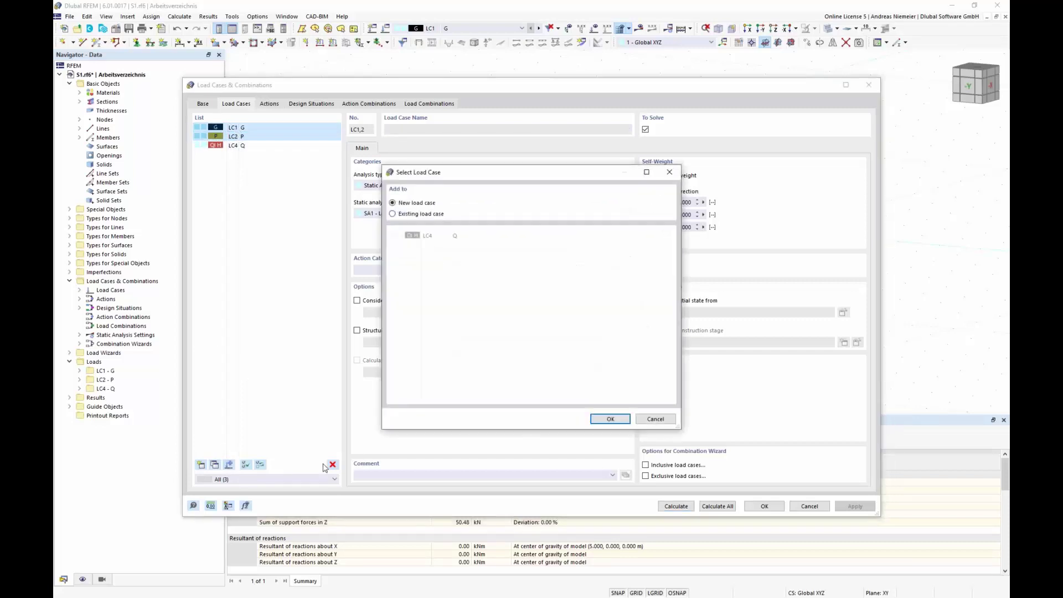
{"action": "left_click", "coordinate": [614, 417]}
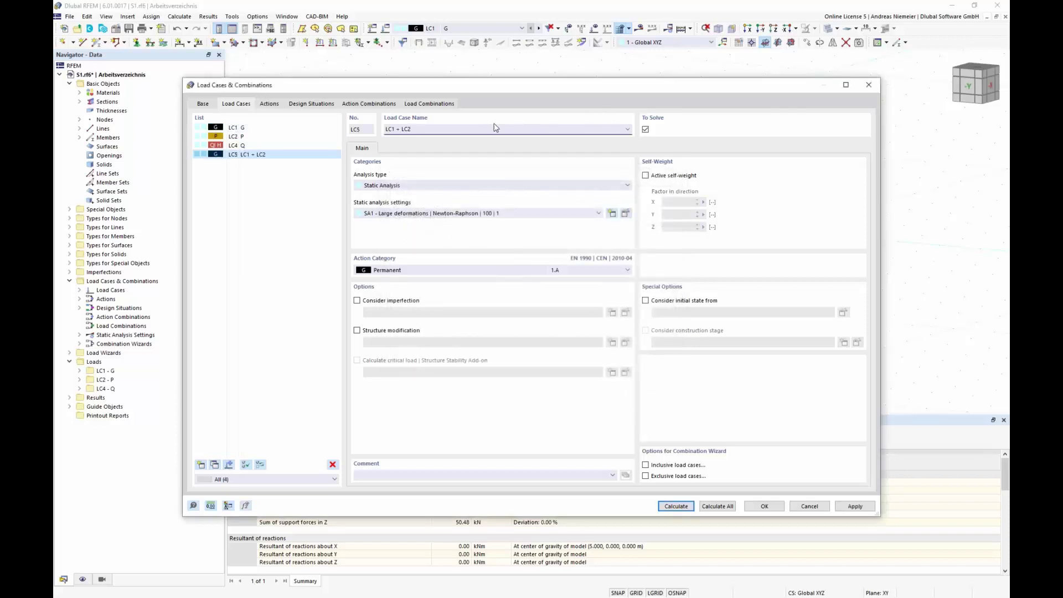
Step: Rename load case LC5 as "Shape 1" and set its action category to Prestress
{"action": "left_click", "coordinate": [409, 132]}
{"action": "left_click", "coordinate": [426, 128]}
{"action": "left_click_drag", "start_coordinate": [426, 128], "coordinate": [384, 127]}
{"action": "type", "text": "hape 1"}
{"action": "left_click", "coordinate": [291, 191]}
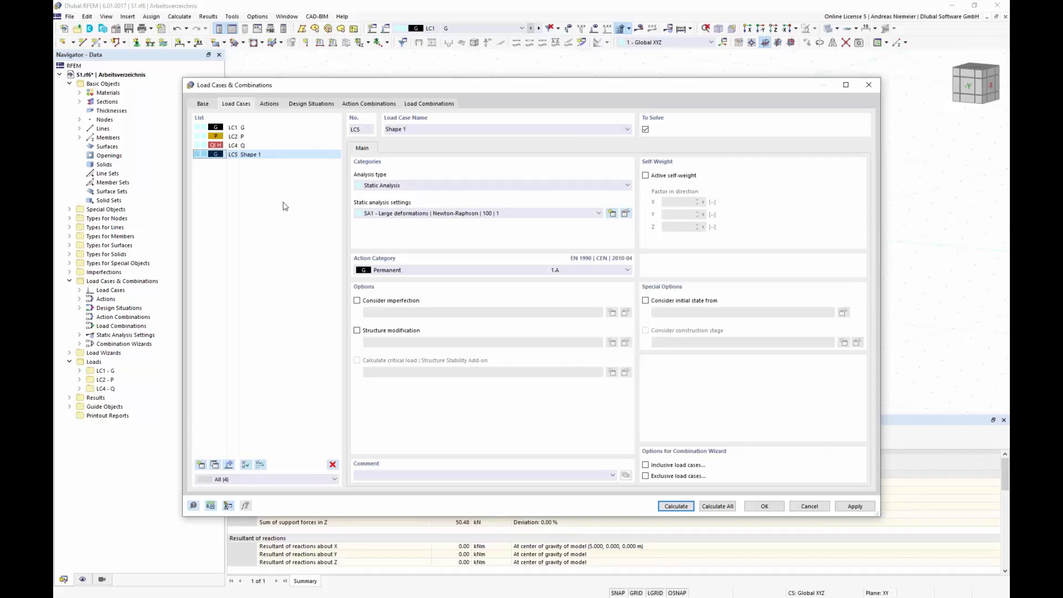
{"action": "left_click", "coordinate": [423, 271]}
{"action": "left_click", "coordinate": [388, 298]}
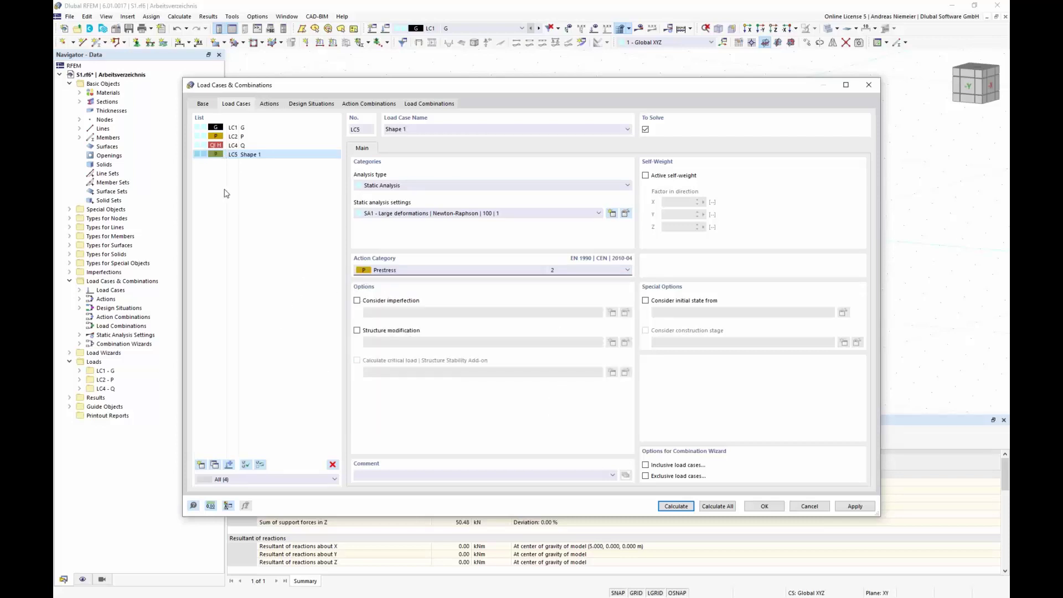
Step: Remove load case LC5 (Shape 1) from the load cases assigned to the Prestress action A2
{"action": "left_click", "coordinate": [270, 105]}
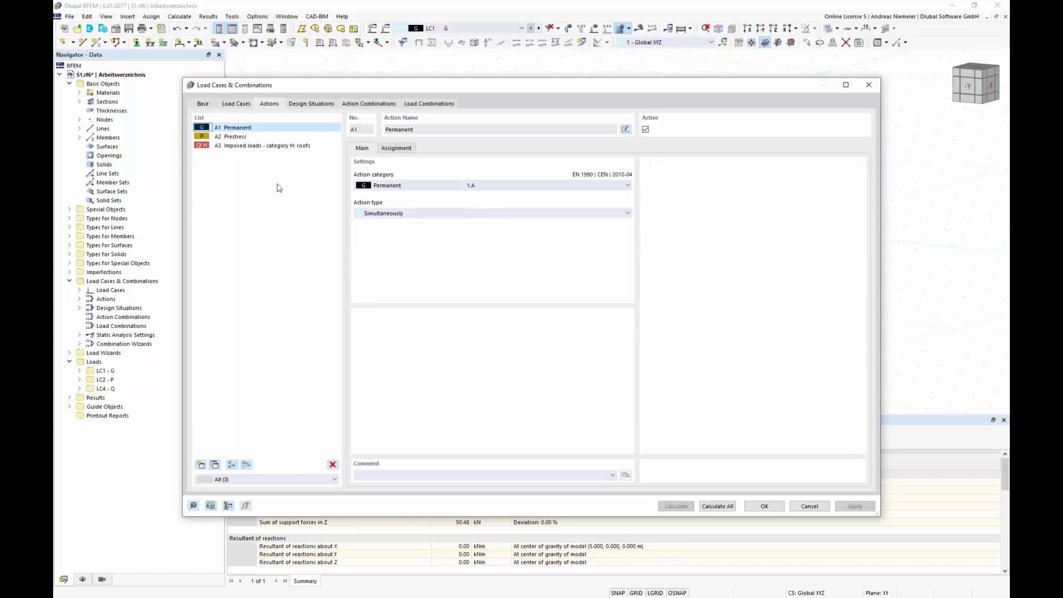
{"action": "left_click", "coordinate": [245, 137]}
{"action": "left_click", "coordinate": [397, 149]}
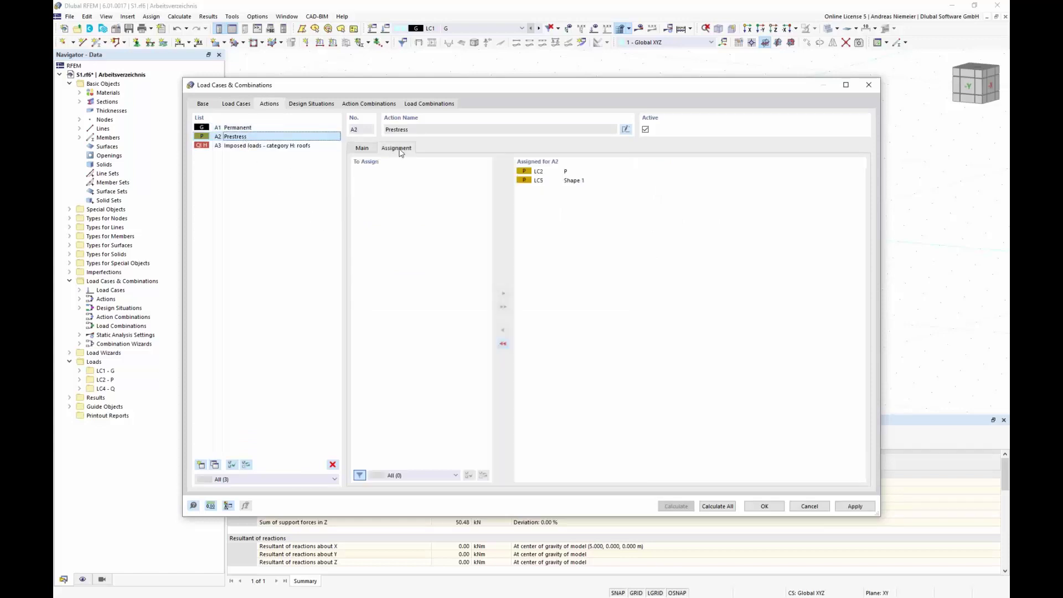
{"action": "left_click", "coordinate": [559, 180]}
{"action": "double_click", "coordinate": [556, 180]}
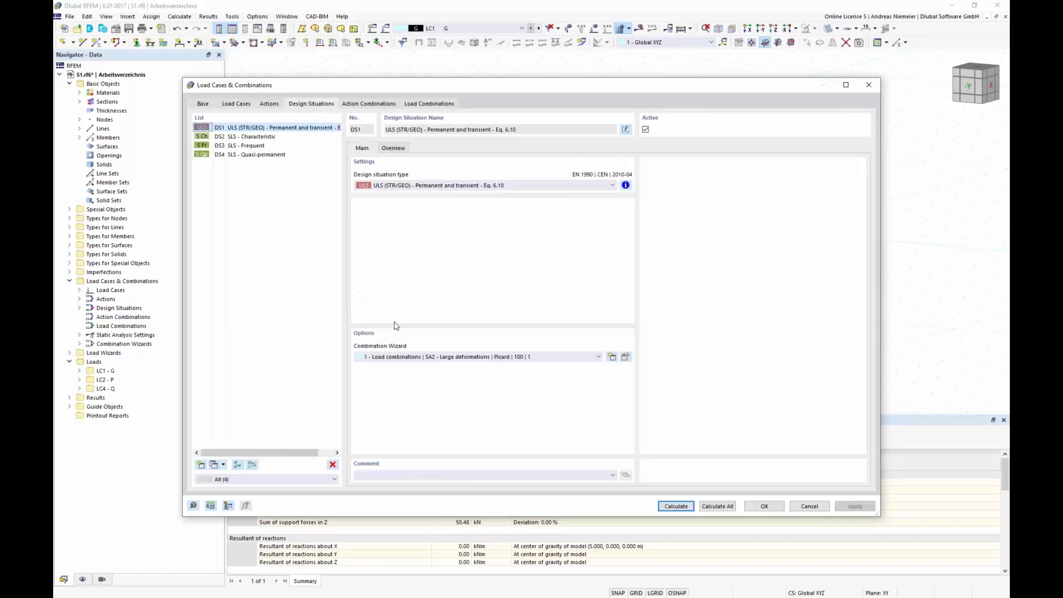
Step: Set combination wizard 1 of design situation DS1 to consider the initial state from LC5 - Shape 1 and try to confirm it
{"action": "left_click", "coordinate": [626, 358]}
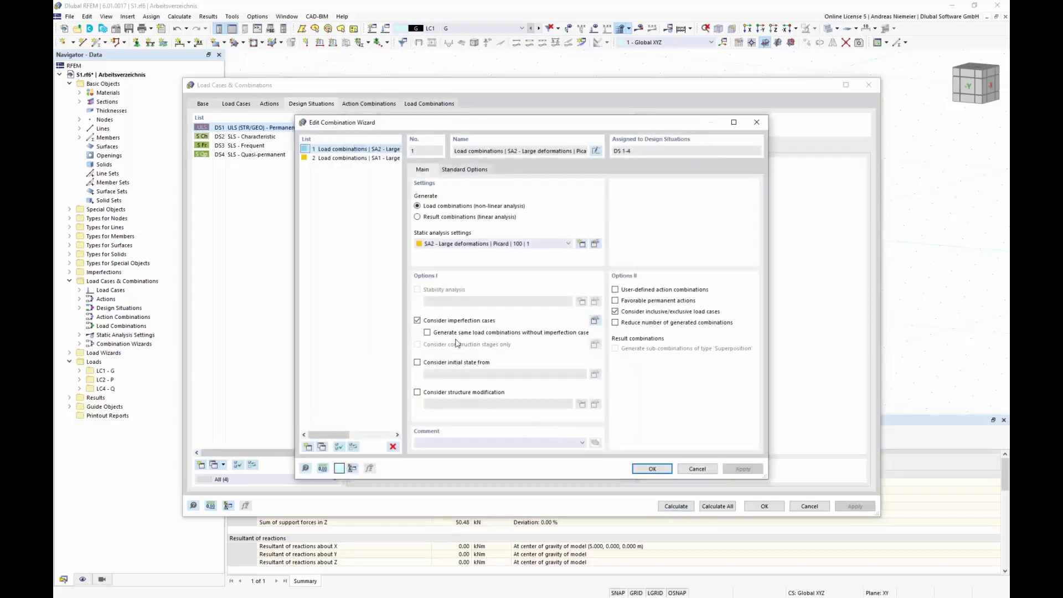
{"action": "left_click", "coordinate": [437, 363]}
{"action": "left_click", "coordinate": [463, 375]}
{"action": "left_click", "coordinate": [470, 407]}
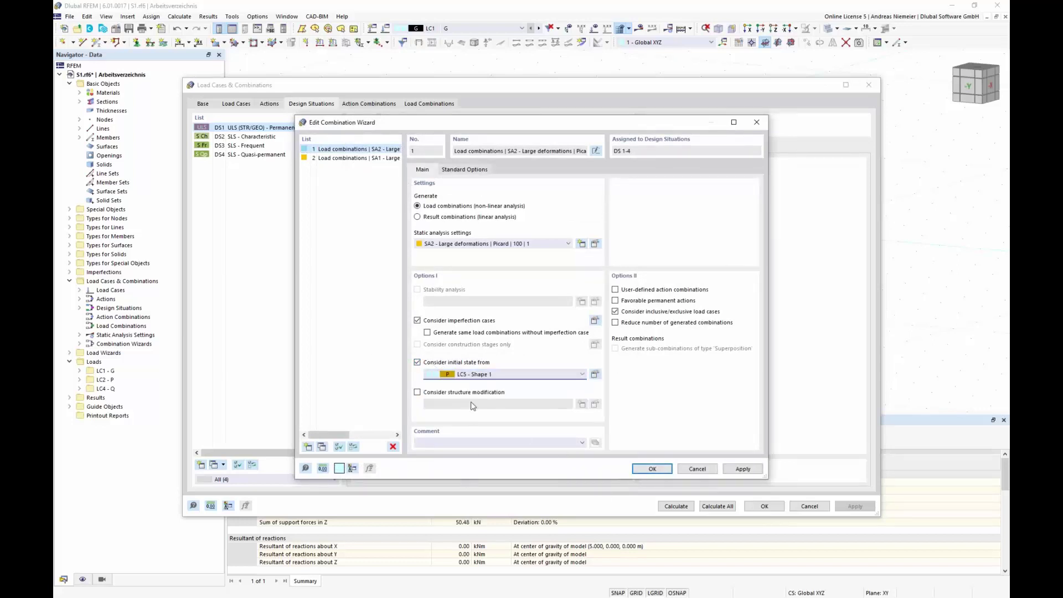
{"action": "left_click", "coordinate": [650, 470]}
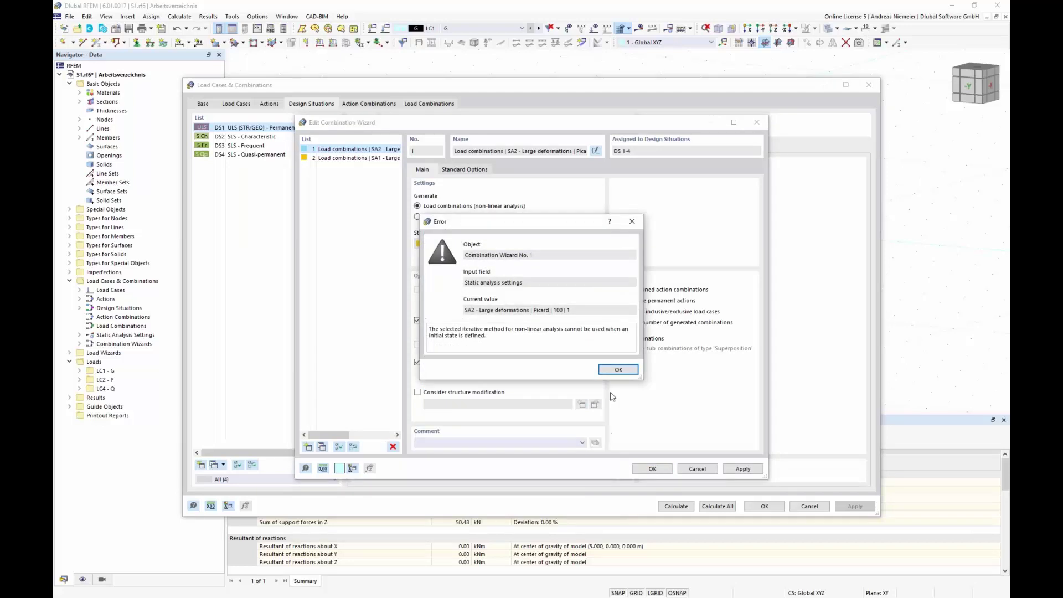
{"action": "left_click", "coordinate": [618, 370]}
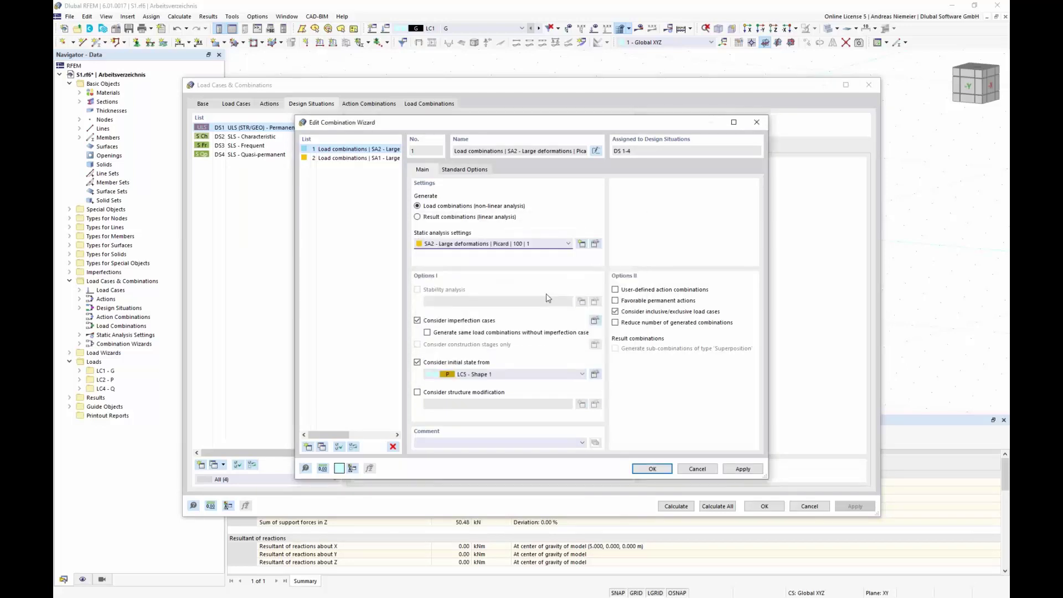
Step: Set the combination wizard's static analysis settings to SA3 - Large deformations | Newton-Raphson | 100 | 1 and generate the load combinations without an action for LC5
{"action": "left_click", "coordinate": [532, 244]}
{"action": "left_click", "coordinate": [529, 268]}
{"action": "left_click", "coordinate": [653, 469]}
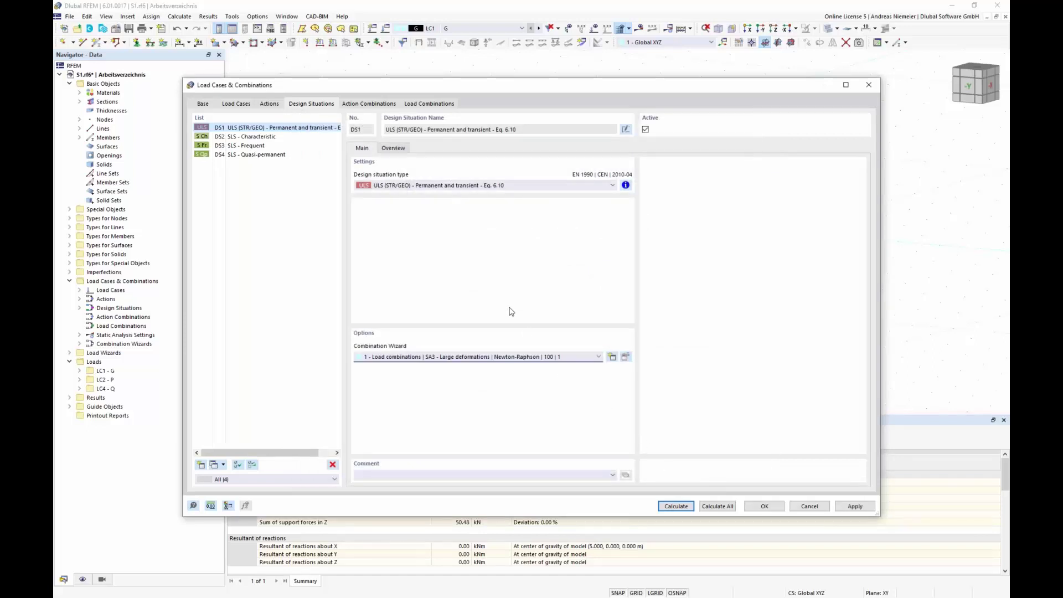
{"action": "left_click", "coordinate": [431, 105]}
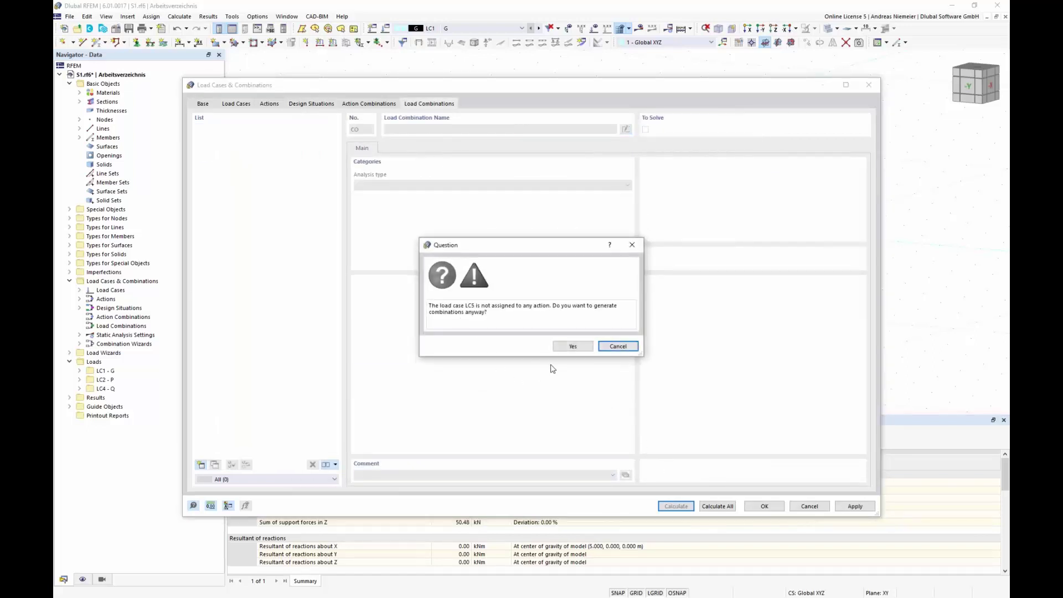
{"action": "left_click", "coordinate": [572, 346]}
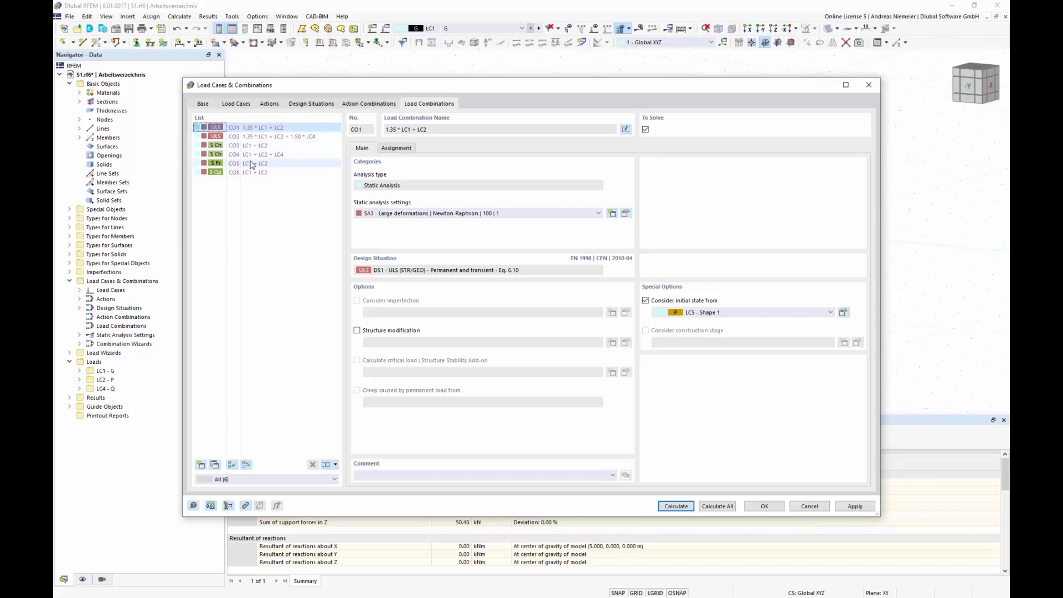
Step: Review the generated load combinations, checking their initial state and the load cases assigned with factors
{"action": "left_click", "coordinate": [256, 129]}
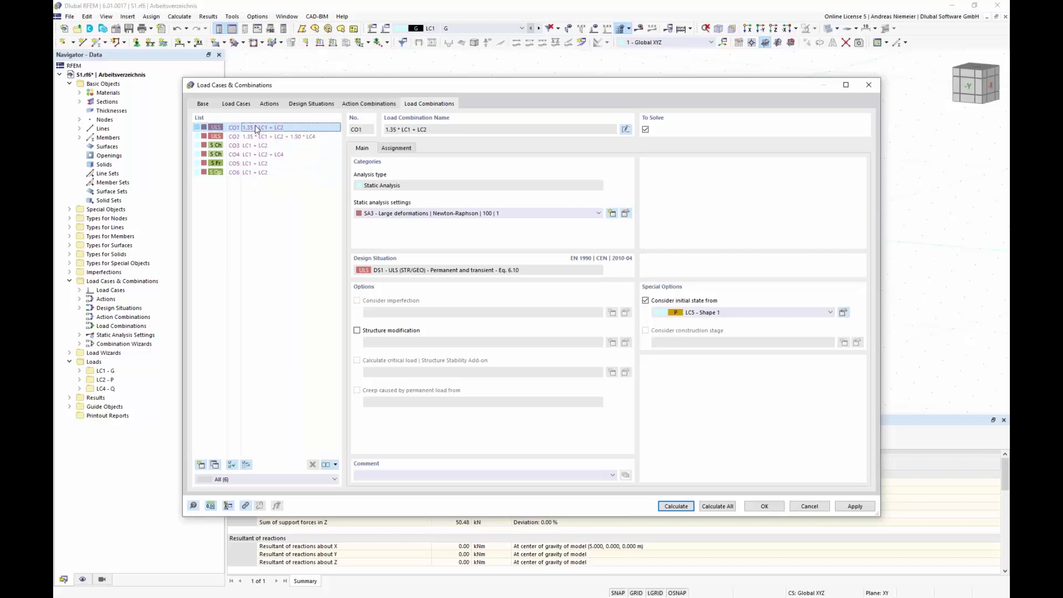
{"action": "left_click", "coordinate": [258, 164]}
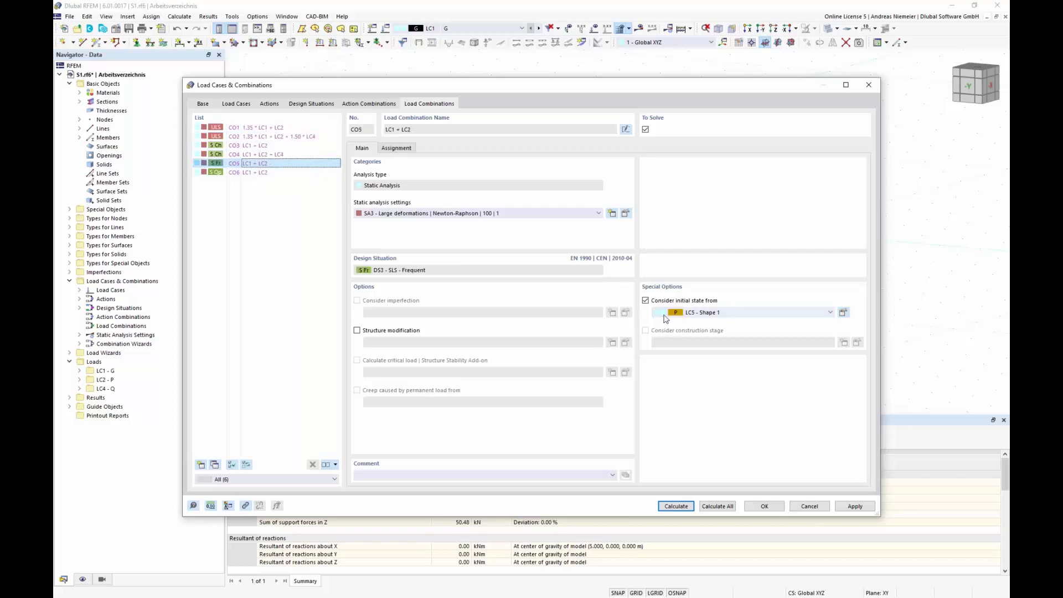
{"action": "left_click", "coordinate": [247, 154]}
{"action": "left_click", "coordinate": [247, 145]}
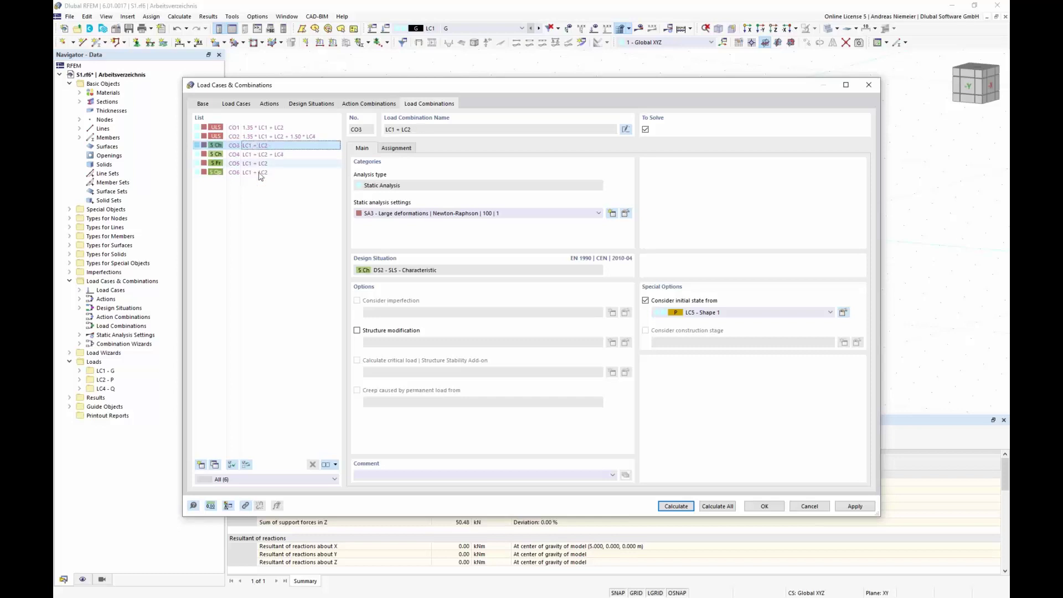
{"action": "left_click", "coordinate": [264, 128]}
{"action": "left_click", "coordinate": [398, 150]}
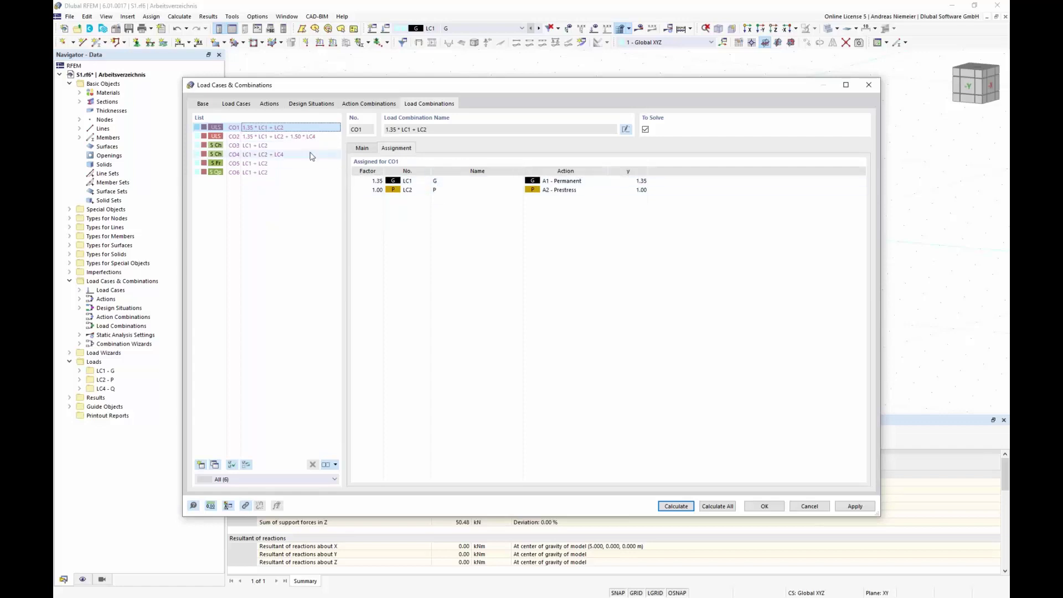
{"action": "left_click", "coordinate": [265, 137]}
{"action": "left_click", "coordinate": [265, 163]}
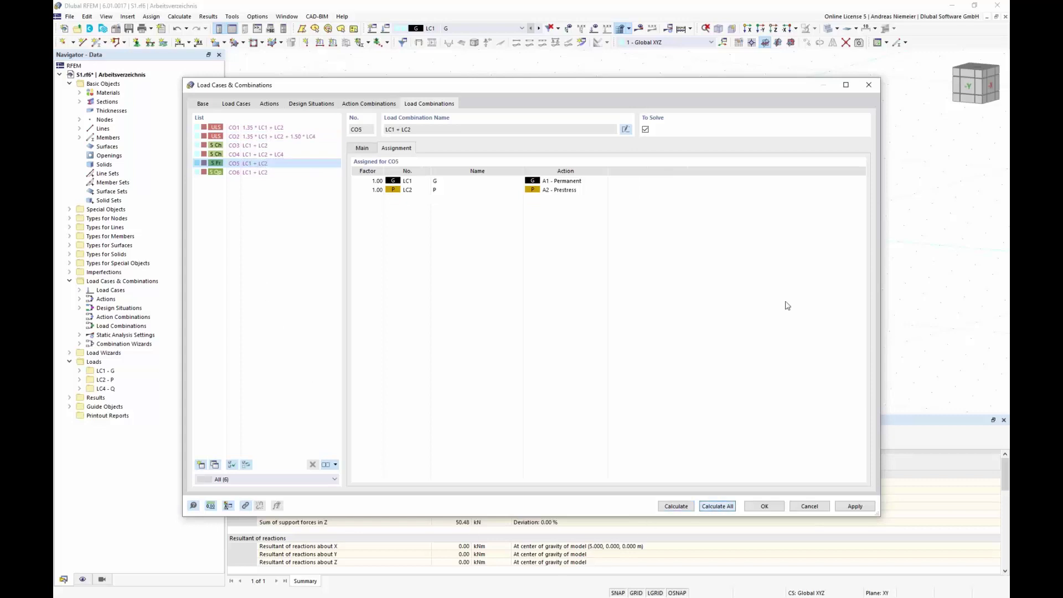
Step: Calculate all load cases and combinations and close the S1 model without saving the changes
{"action": "left_click", "coordinate": [717, 506]}
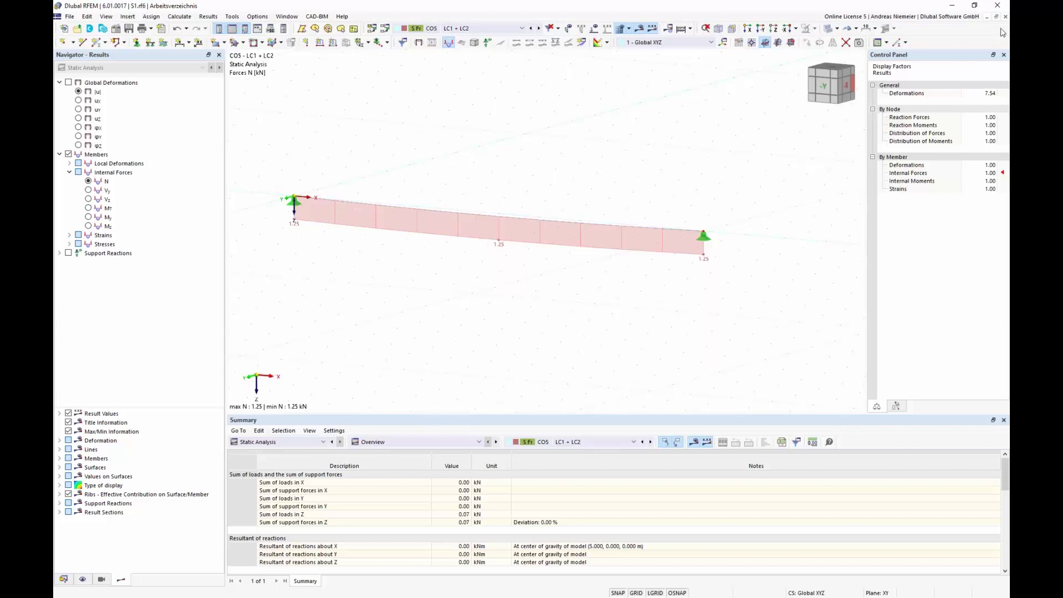
{"action": "left_click", "coordinate": [1005, 17]}
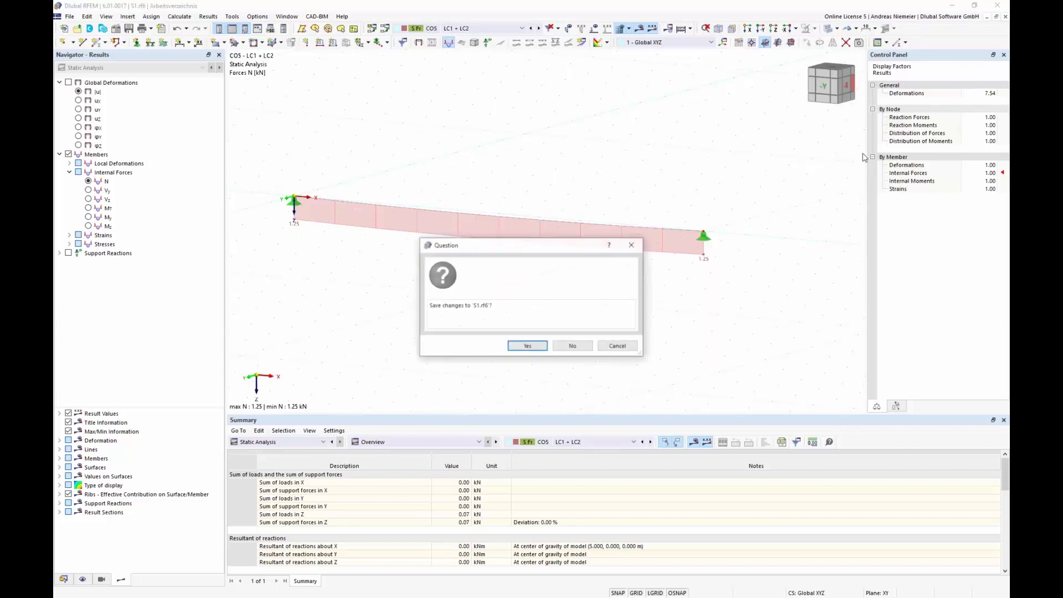
{"action": "left_click", "coordinate": [580, 349]}
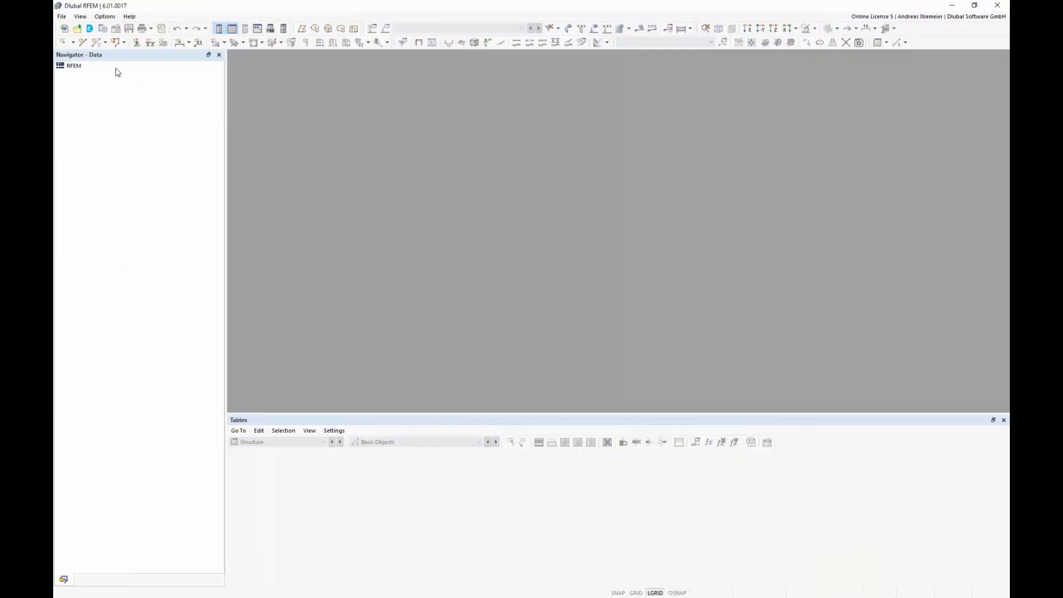
Step: Open the Membrane model from the RFEM6 FF RWIND Webinar folder on the Desktop
{"action": "left_click", "coordinate": [61, 16]}
{"action": "left_click", "coordinate": [77, 38]}
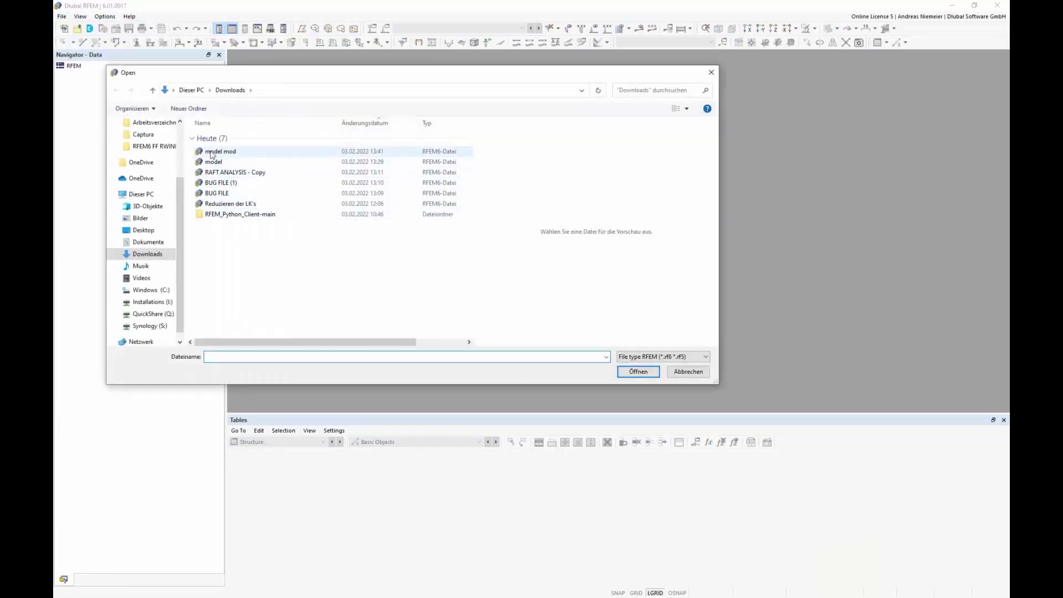
{"action": "scroll", "coordinate": [155, 142], "scroll_direction": "up", "scroll_amount": 3}
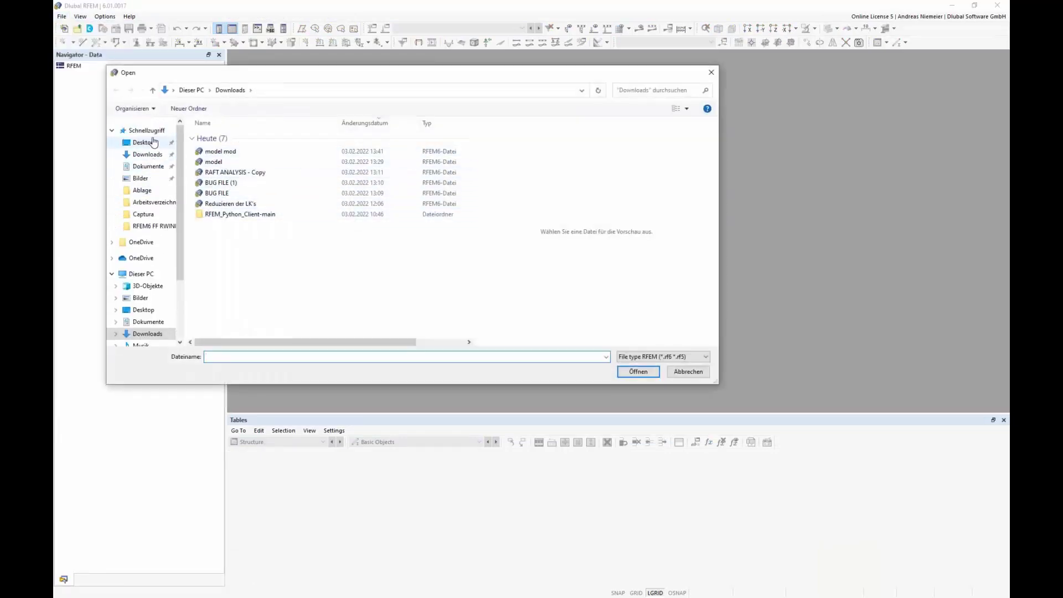
{"action": "left_click", "coordinate": [154, 143]}
{"action": "double_click", "coordinate": [254, 197]}
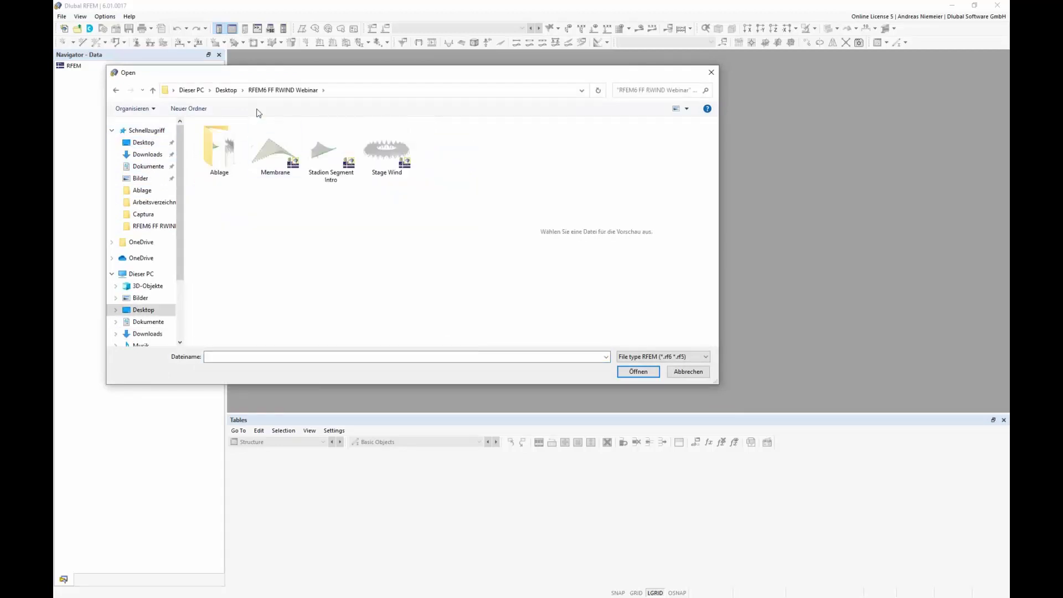
{"action": "left_click", "coordinate": [271, 159]}
{"action": "left_click", "coordinate": [638, 371]}
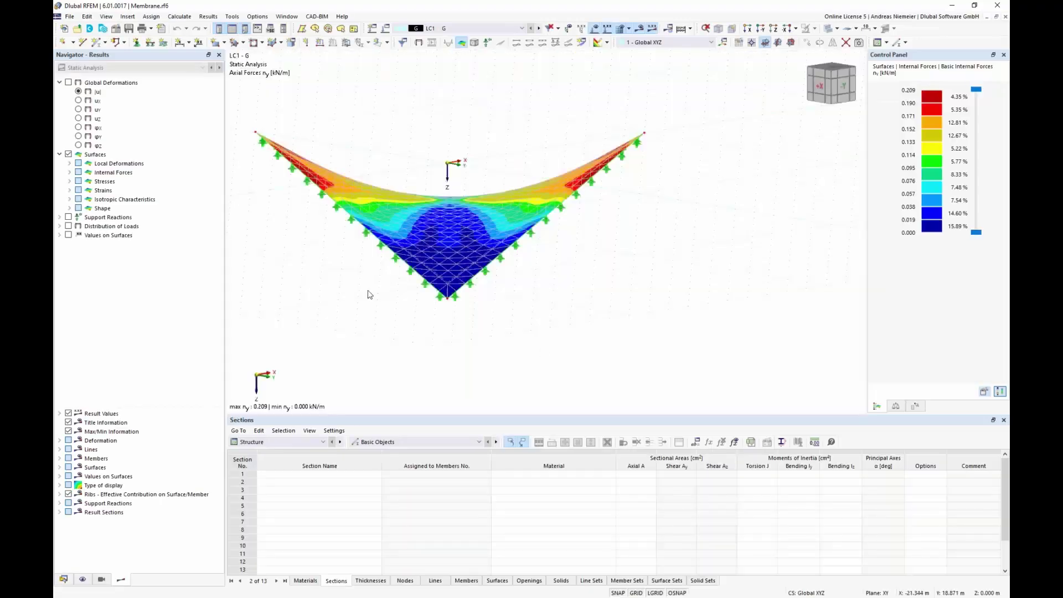
Step: Examine the membrane's axial forces n-y under load cases LC2 and LC3 and return to LC1
{"action": "middle_click_drag", "start_coordinate": [304, 283], "coordinate": [526, 285], "text": "ctrl"}
{"action": "left_click", "coordinate": [479, 28]}
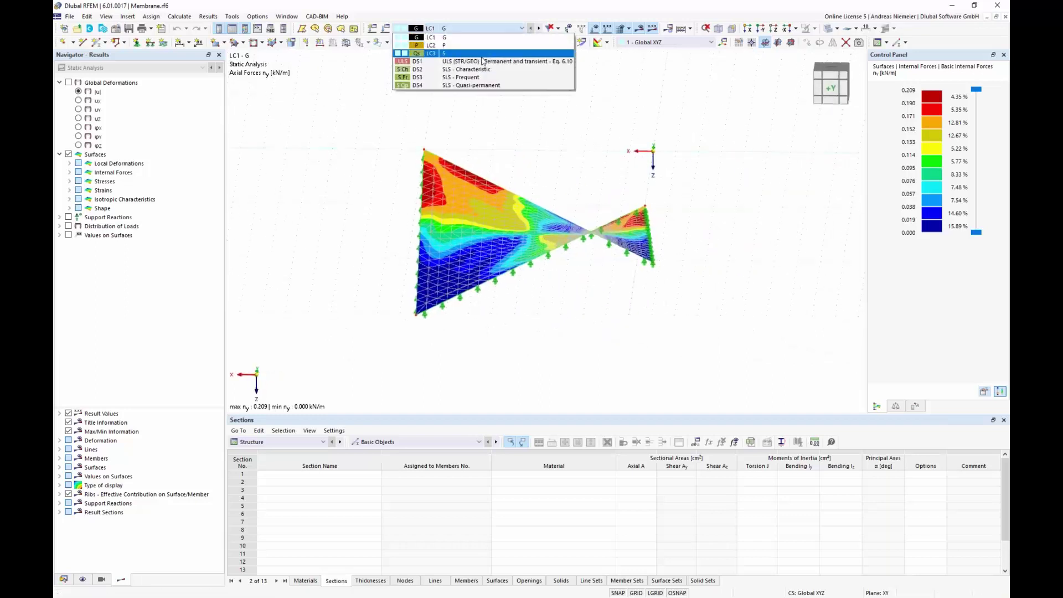
{"action": "left_click", "coordinate": [468, 30]}
{"action": "left_click", "coordinate": [468, 32]}
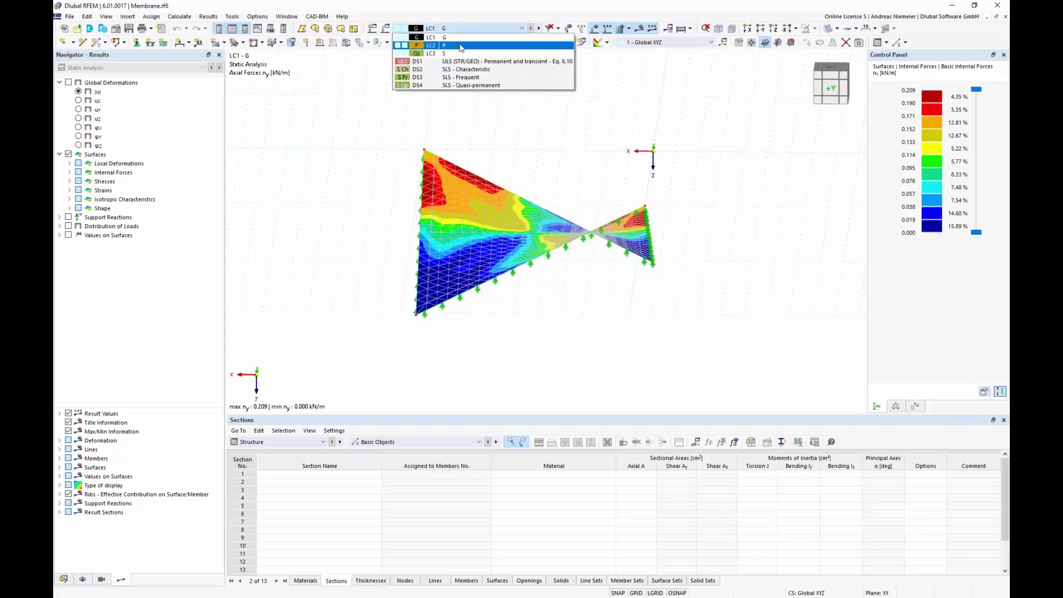
{"action": "left_click", "coordinate": [458, 51]}
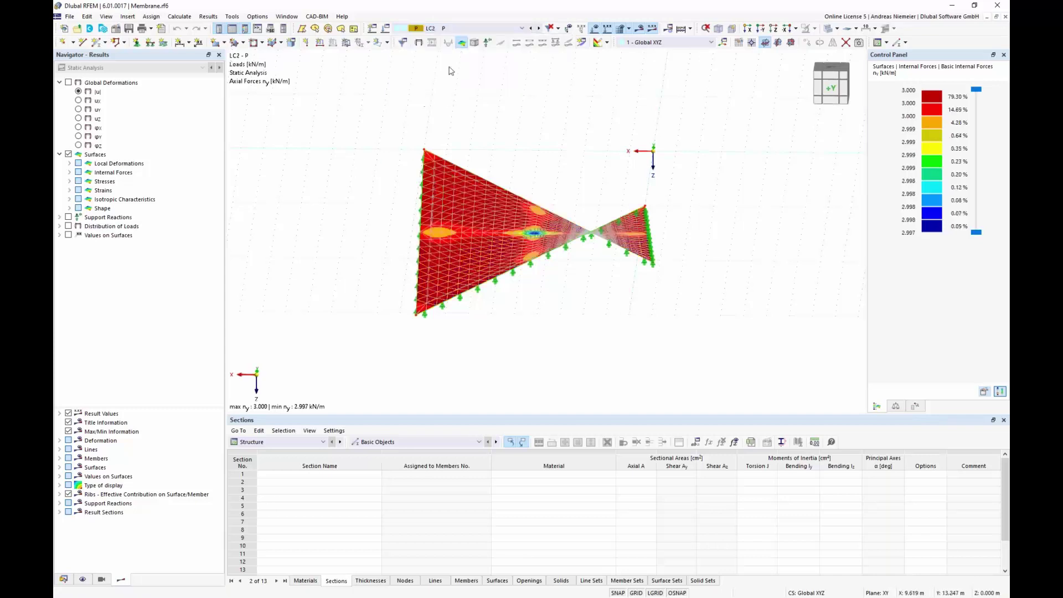
{"action": "left_click", "coordinate": [482, 29]}
{"action": "left_click", "coordinate": [451, 59]}
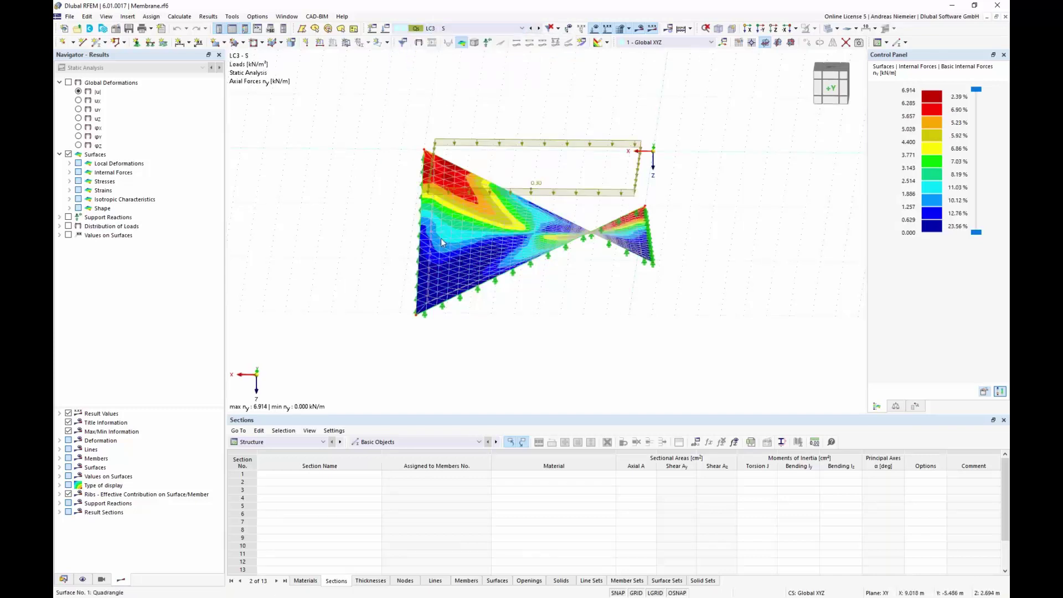
{"action": "left_click", "coordinate": [468, 28]}
{"action": "left_click", "coordinate": [457, 42]}
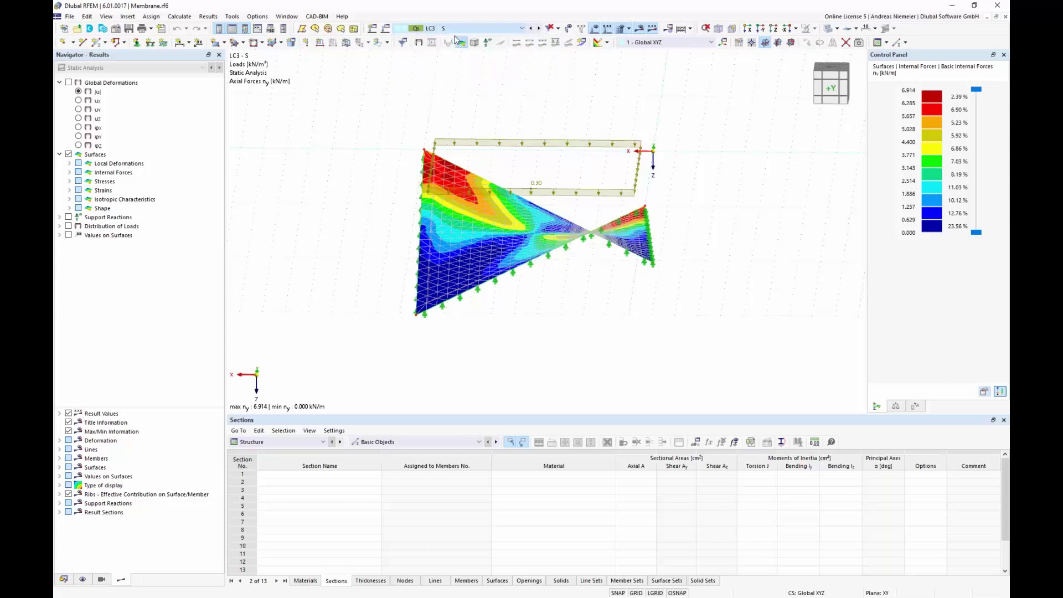
{"action": "middle_click_drag", "start_coordinate": [371, 198], "coordinate": [440, 215], "text": "ctrl"}
{"action": "scroll", "coordinate": [529, 245], "scroll_direction": "up", "scroll_amount": 1}
{"action": "scroll", "coordinate": [342, 216], "scroll_direction": "down", "scroll_amount": 1}
Step: Display load case LC2 - P and inspect the form-finding surface load on the membrane without changing it
{"action": "left_click", "coordinate": [482, 29]}
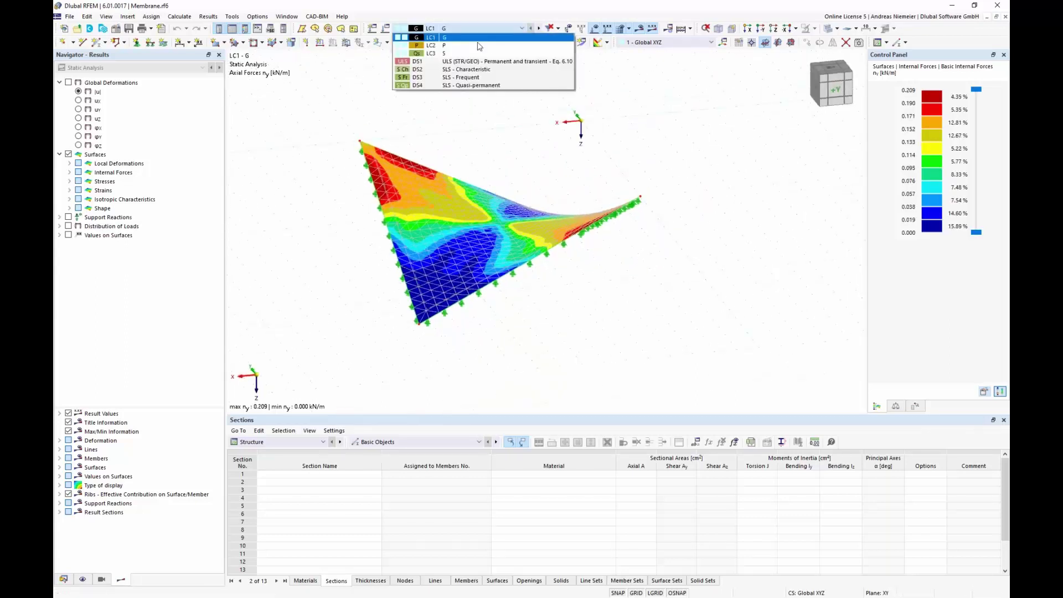
{"action": "left_click", "coordinate": [474, 46]}
{"action": "scroll", "coordinate": [514, 324], "scroll_direction": "up", "scroll_amount": 1}
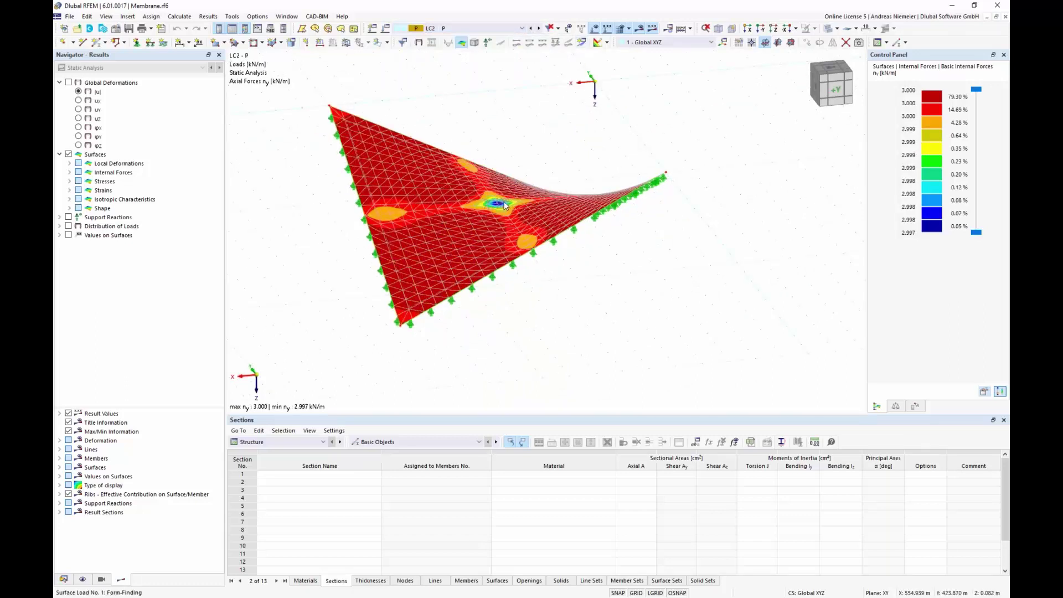
{"action": "double_click", "coordinate": [536, 248]}
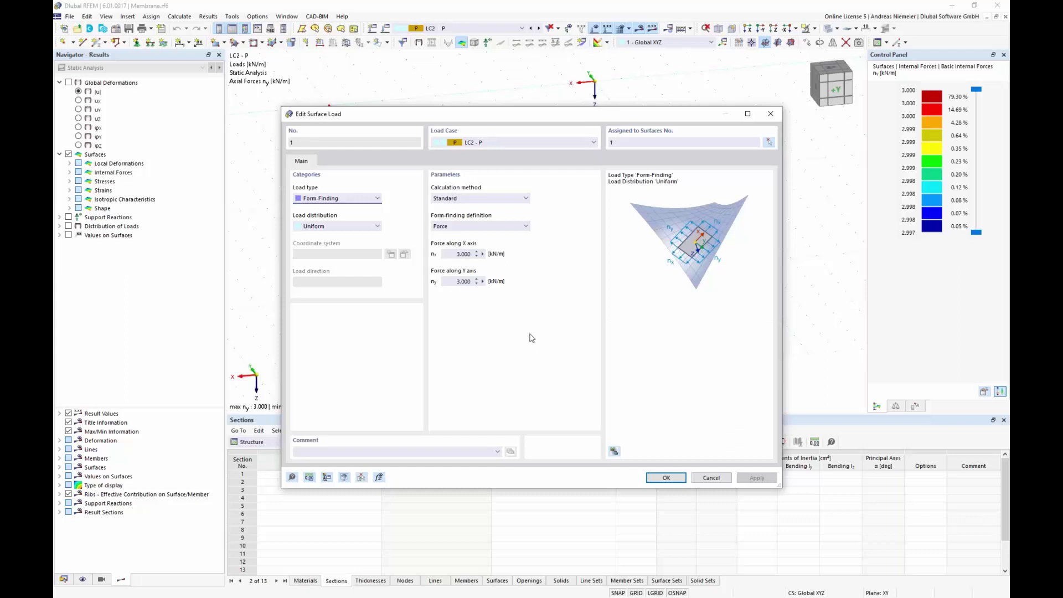
{"action": "left_click", "coordinate": [711, 477]}
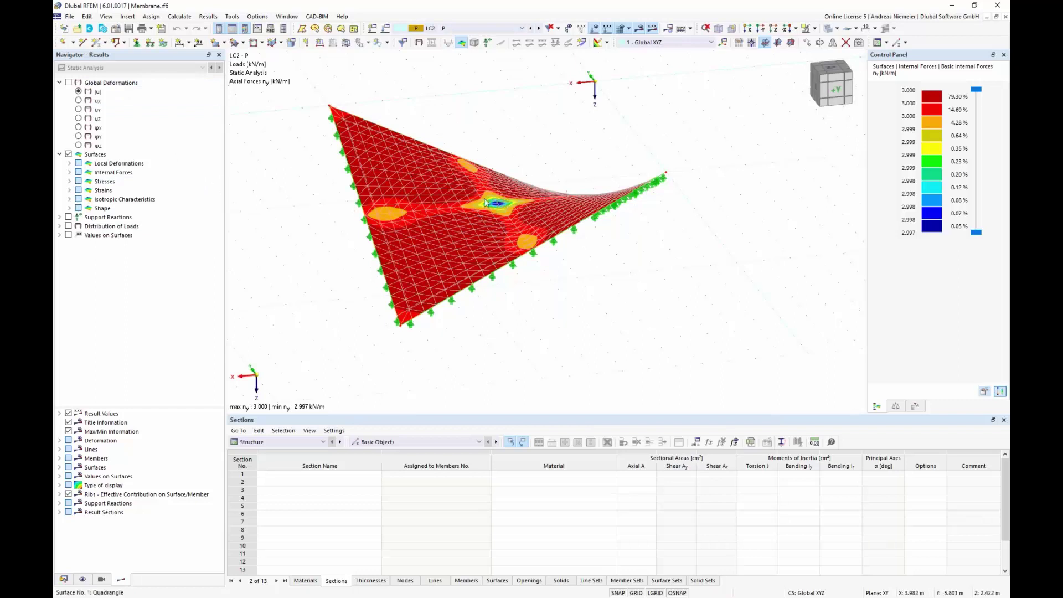
Step: Compare the membrane's basic internal forces n-x and n-y for load case LC2
{"action": "left_click", "coordinate": [69, 173]}
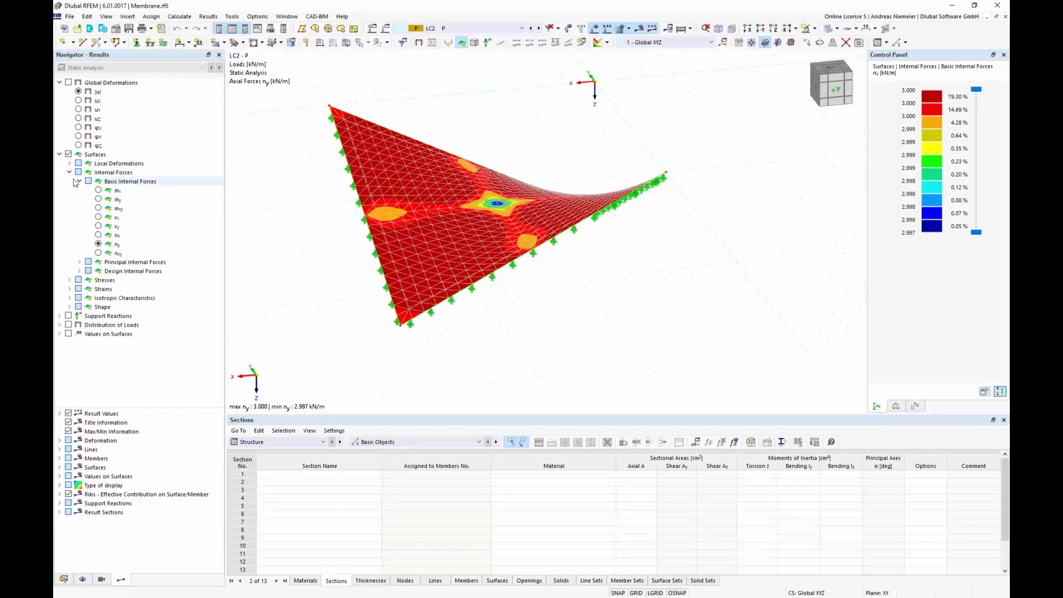
{"action": "left_click", "coordinate": [98, 236]}
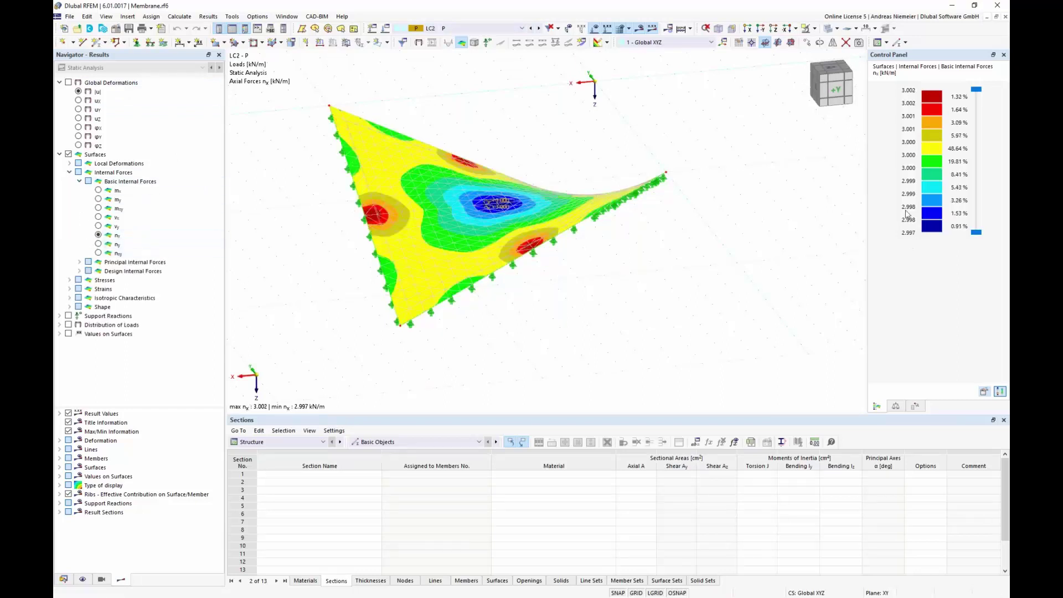
{"action": "left_click", "coordinate": [98, 244]}
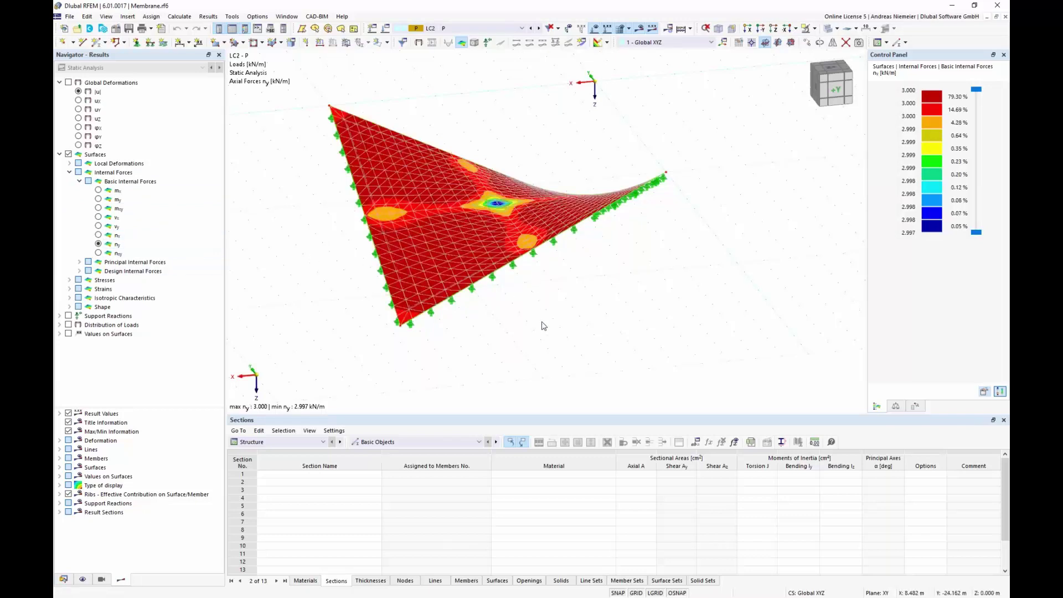
{"action": "left_click", "coordinate": [481, 28]}
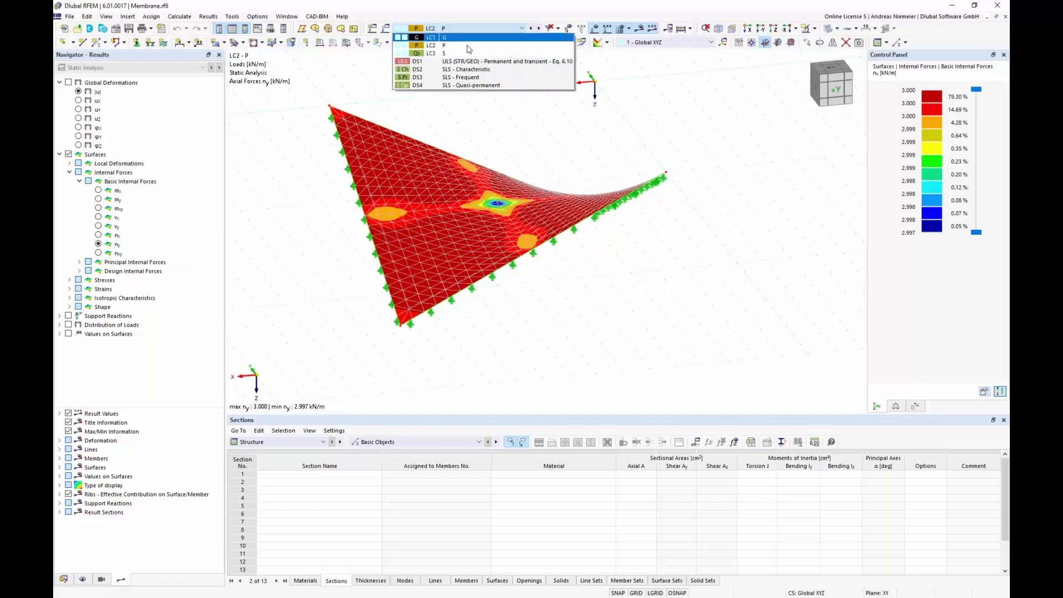
{"action": "left_click", "coordinate": [468, 47]}
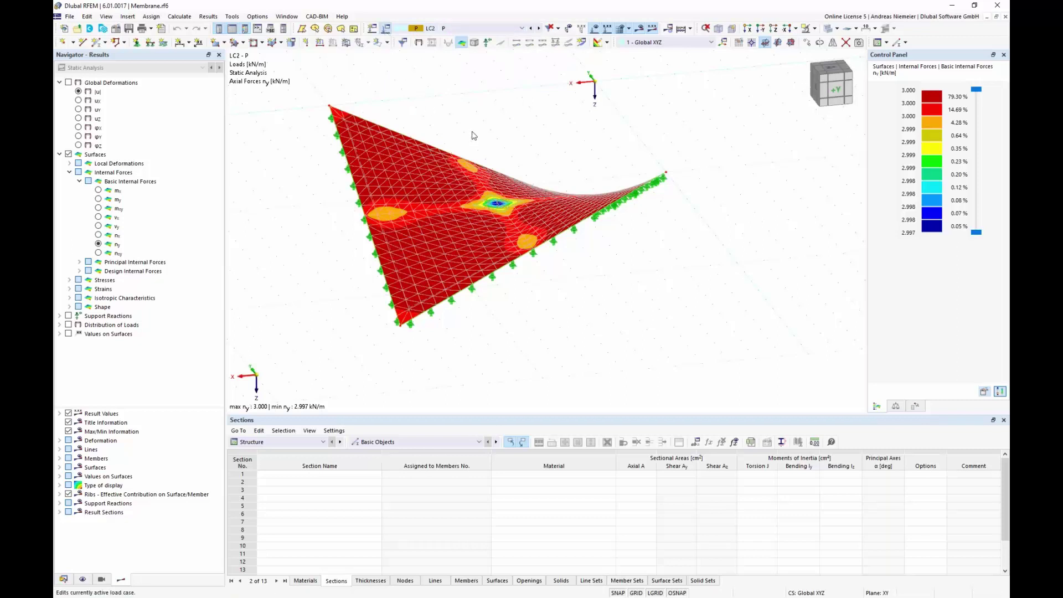
Step: Activate the combination wizard for the membrane model's load cases and combinations
{"action": "left_click", "coordinate": [386, 28]}
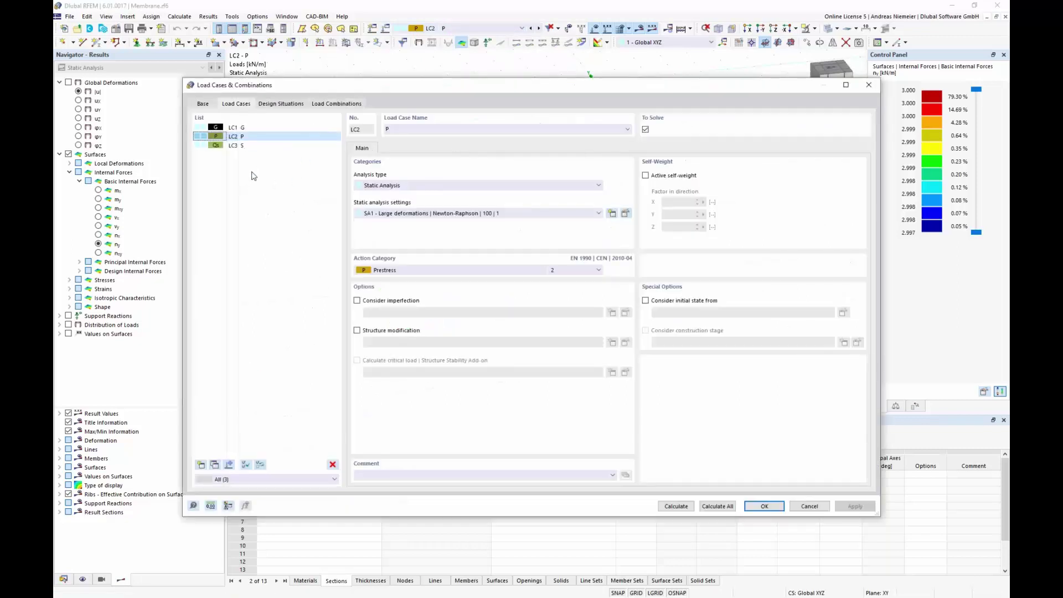
{"action": "left_click", "coordinate": [203, 104]}
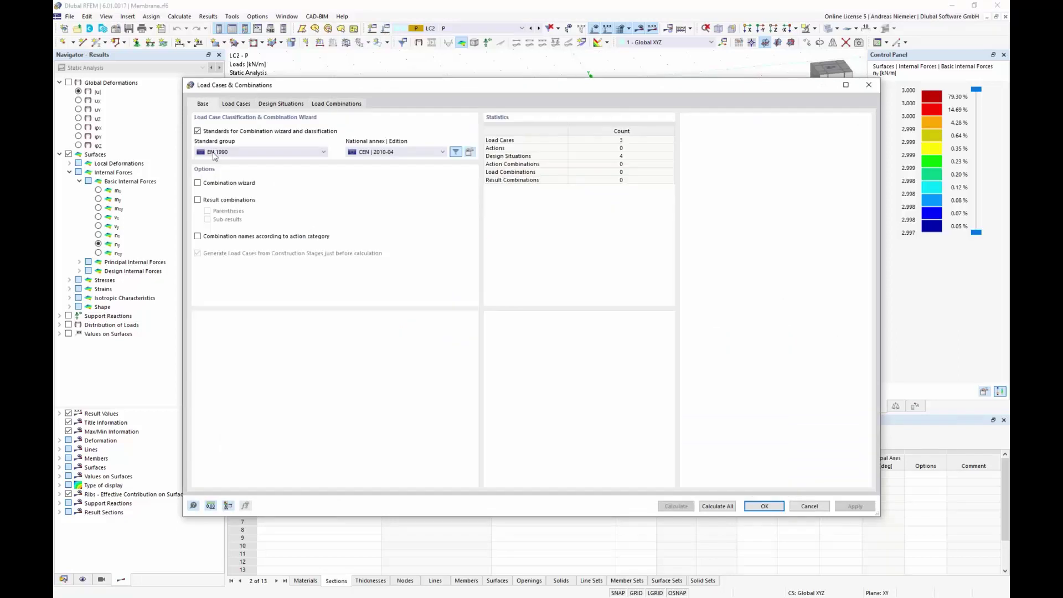
{"action": "left_click", "coordinate": [198, 183]}
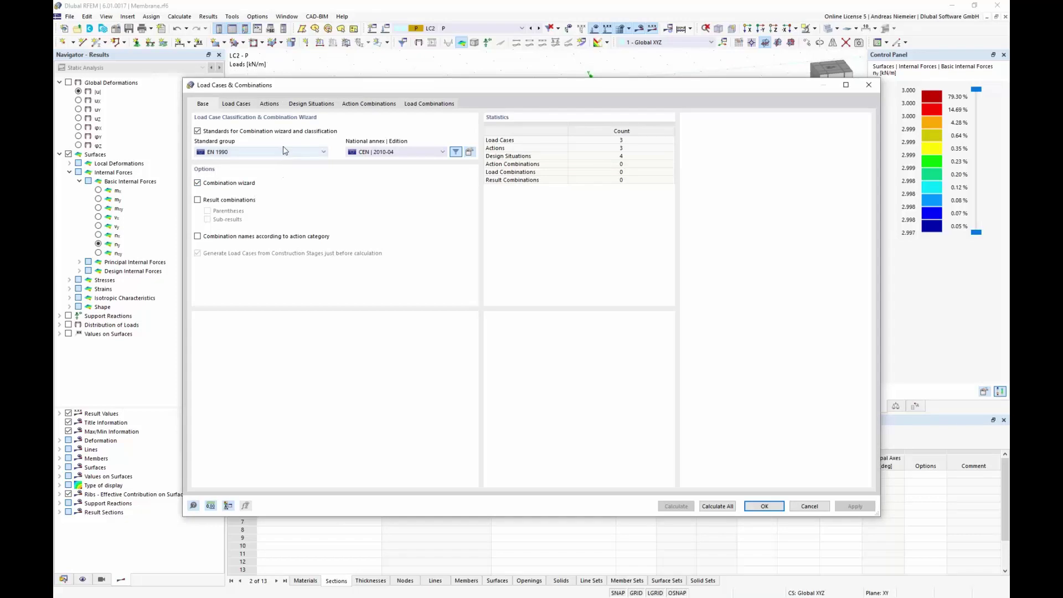
Step: Make the combination wizard assigned to design situations DS1–DS4 consider the initial state from LC2 - P
{"action": "left_click", "coordinate": [298, 105]}
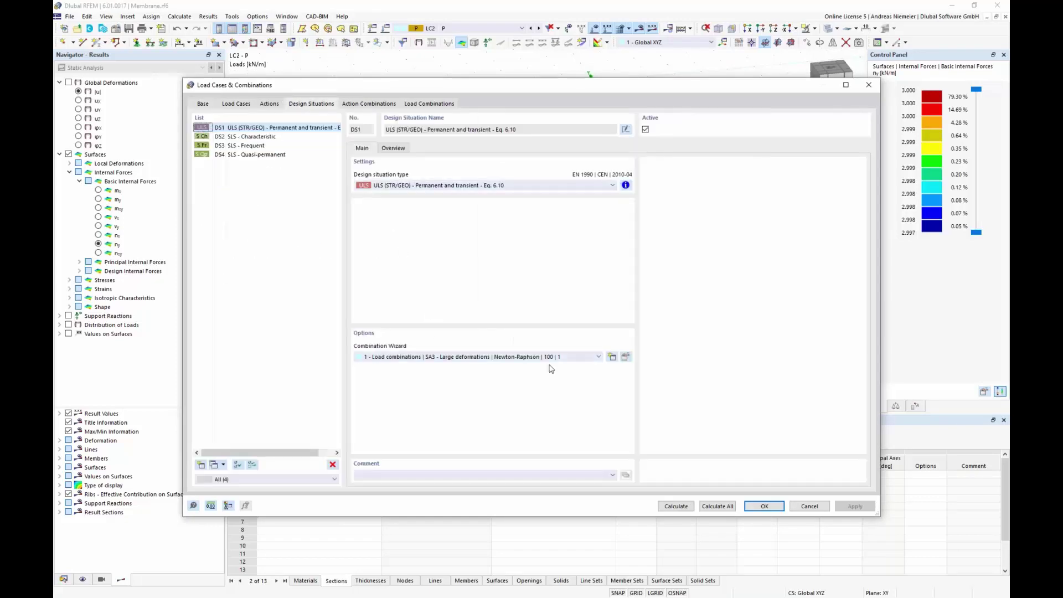
{"action": "left_click", "coordinate": [626, 356]}
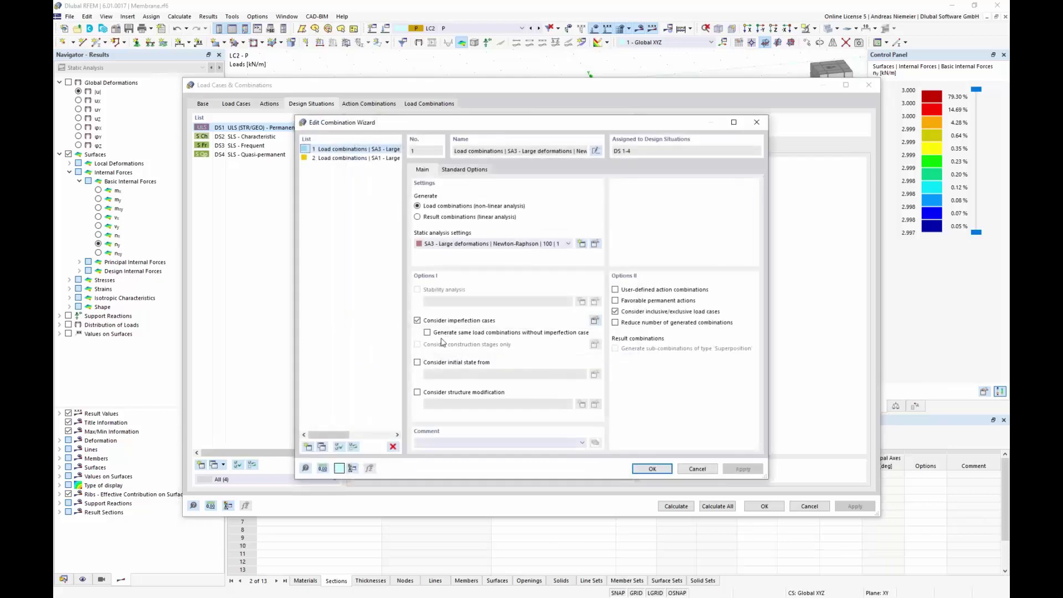
{"action": "left_click", "coordinate": [459, 366]}
{"action": "left_click", "coordinate": [465, 375]}
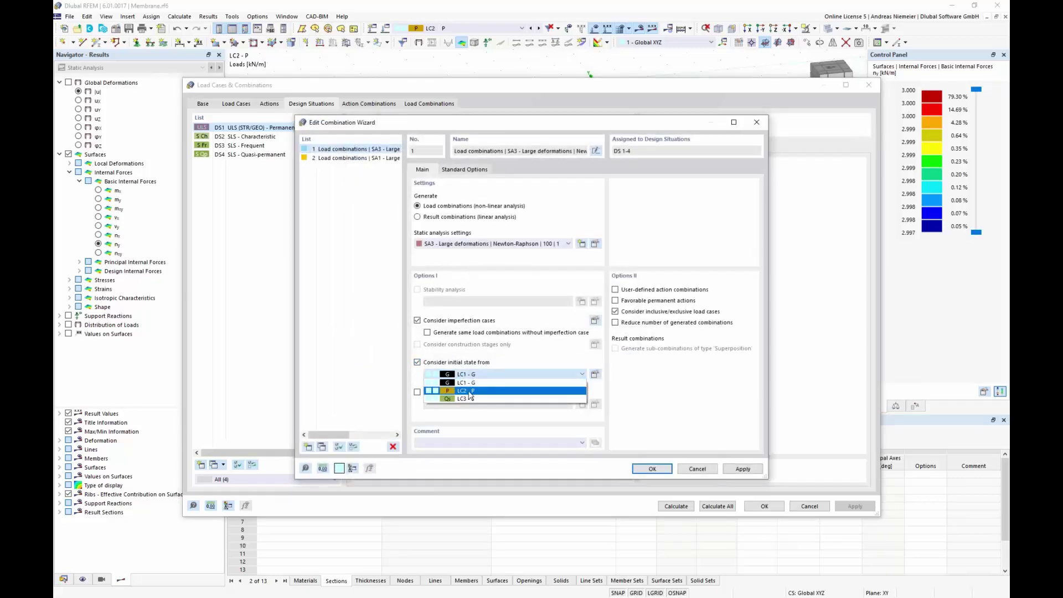
{"action": "left_click", "coordinate": [467, 392]}
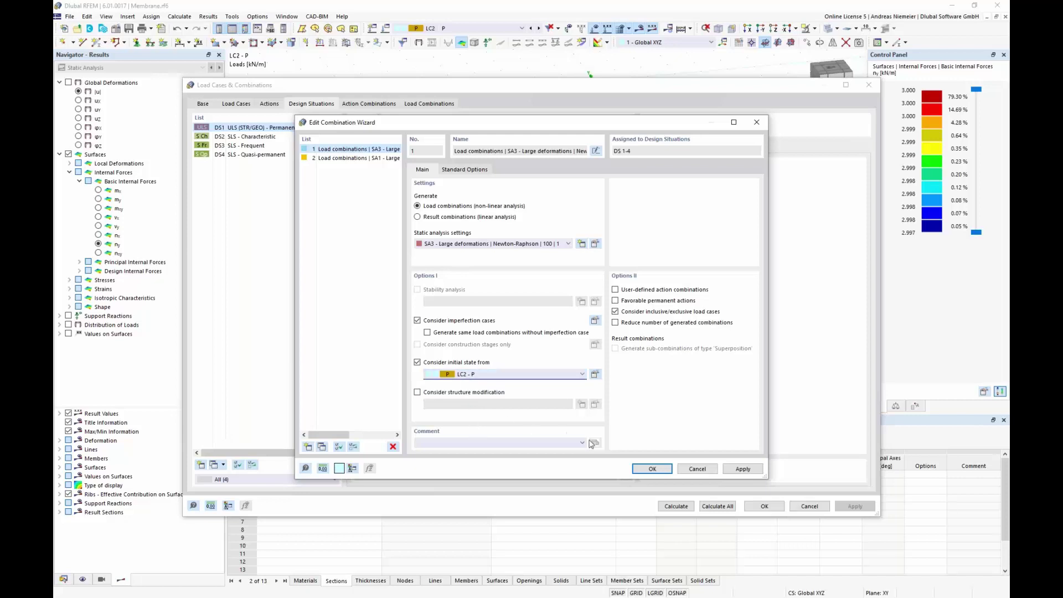
{"action": "left_click", "coordinate": [654, 474]}
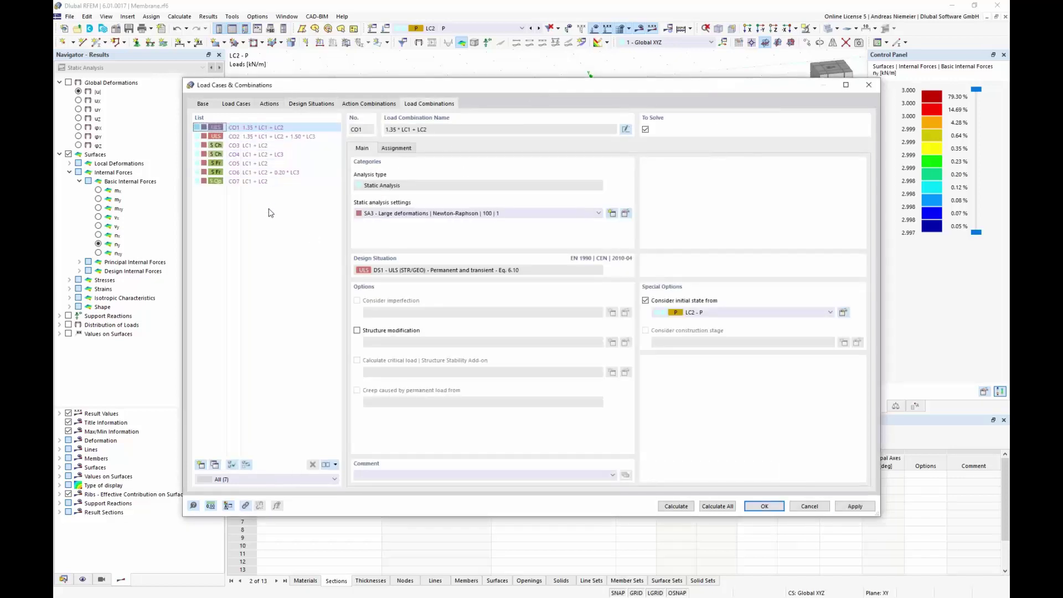
Step: Check the initial-state setting of load combinations CO4, CO6 and CO7, and calculate all load cases and combinations
{"action": "left_click", "coordinate": [263, 154]}
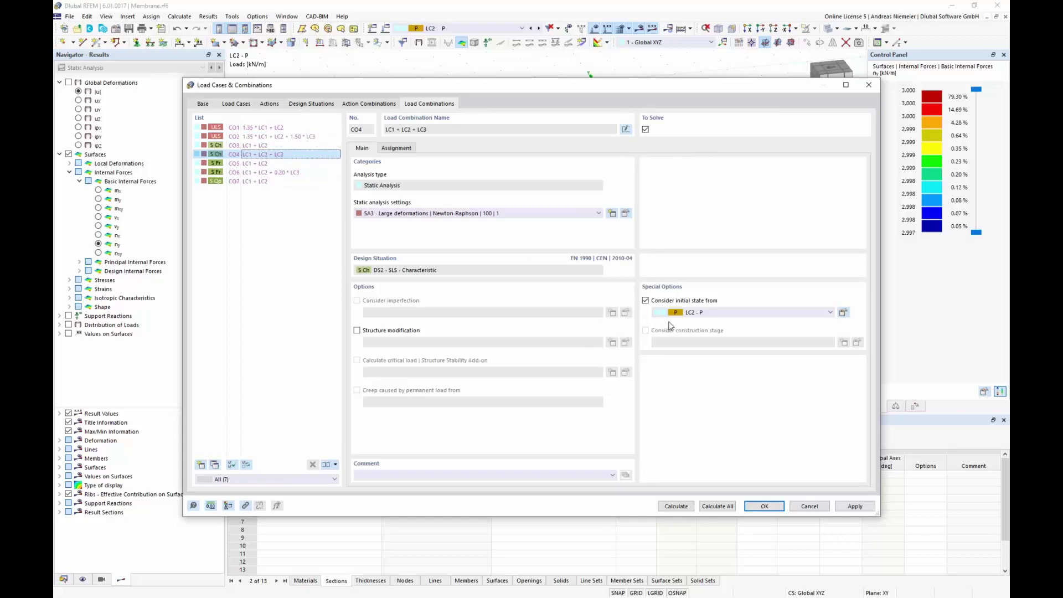
{"action": "left_click", "coordinate": [267, 173]}
{"action": "left_click", "coordinate": [255, 183]}
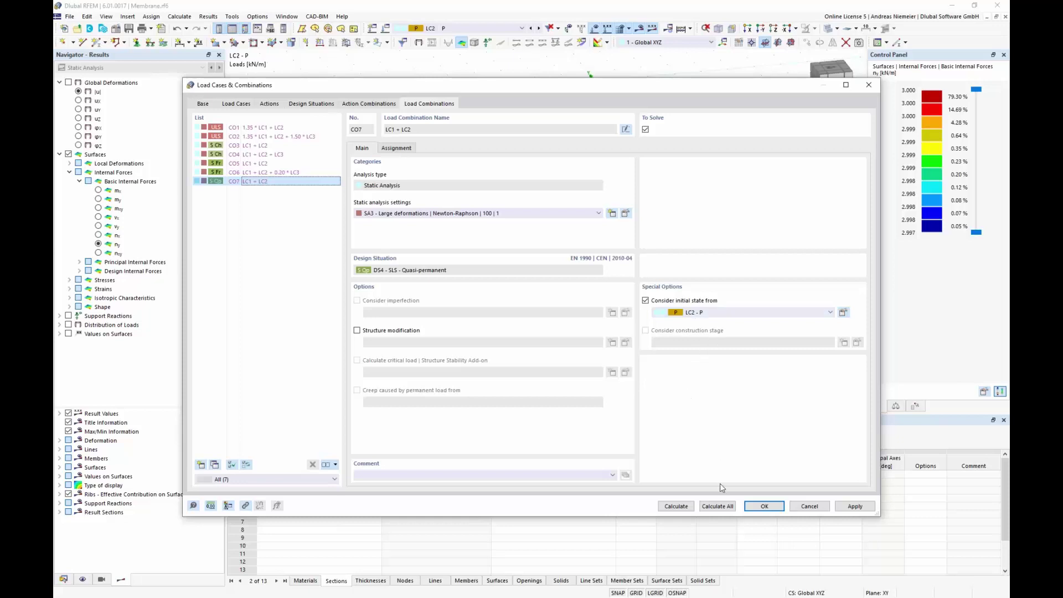
{"action": "left_click", "coordinate": [722, 506]}
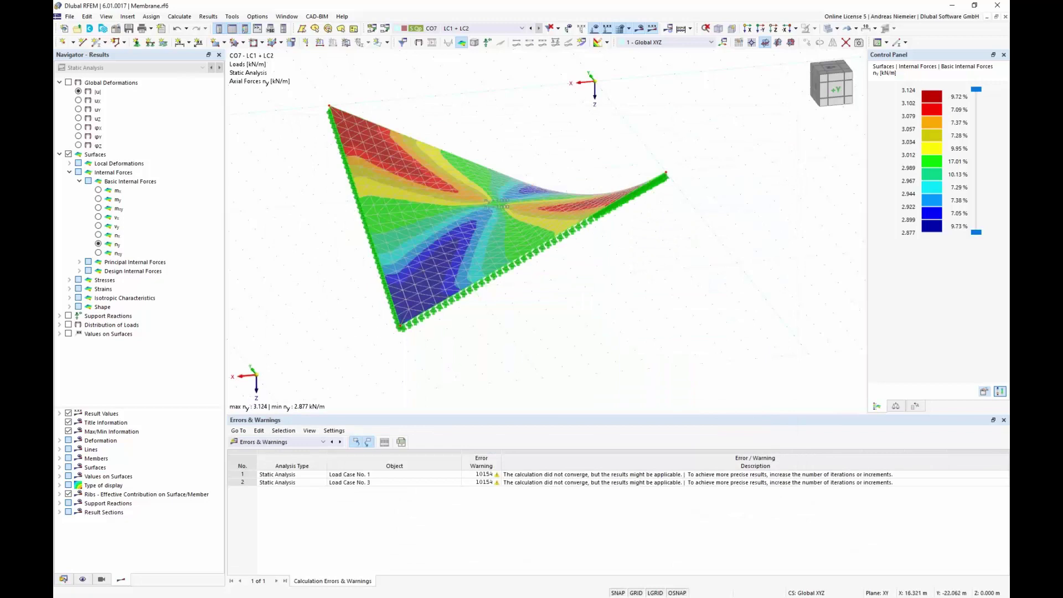
Step: Display load combination CO5 (LC1 + LC2) and inspect the membrane's axial forces n-y
{"action": "middle_click_drag", "start_coordinate": [346, 323], "coordinate": [405, 302], "text": "ctrl"}
{"action": "scroll", "coordinate": [383, 288], "scroll_direction": "down", "scroll_amount": 1}
{"action": "left_click", "coordinate": [482, 28]}
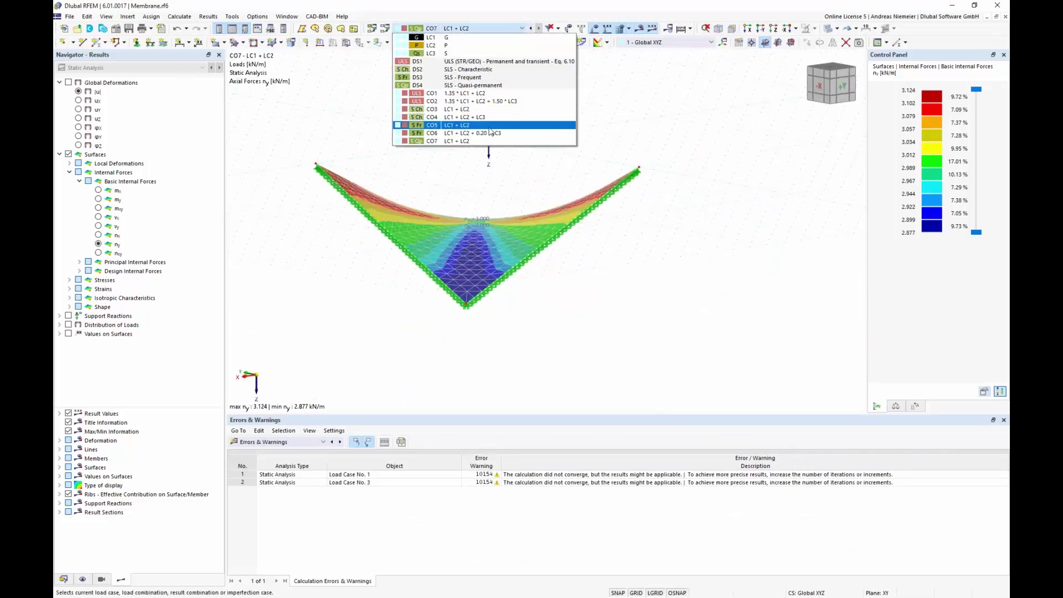
{"action": "left_click", "coordinate": [485, 127]}
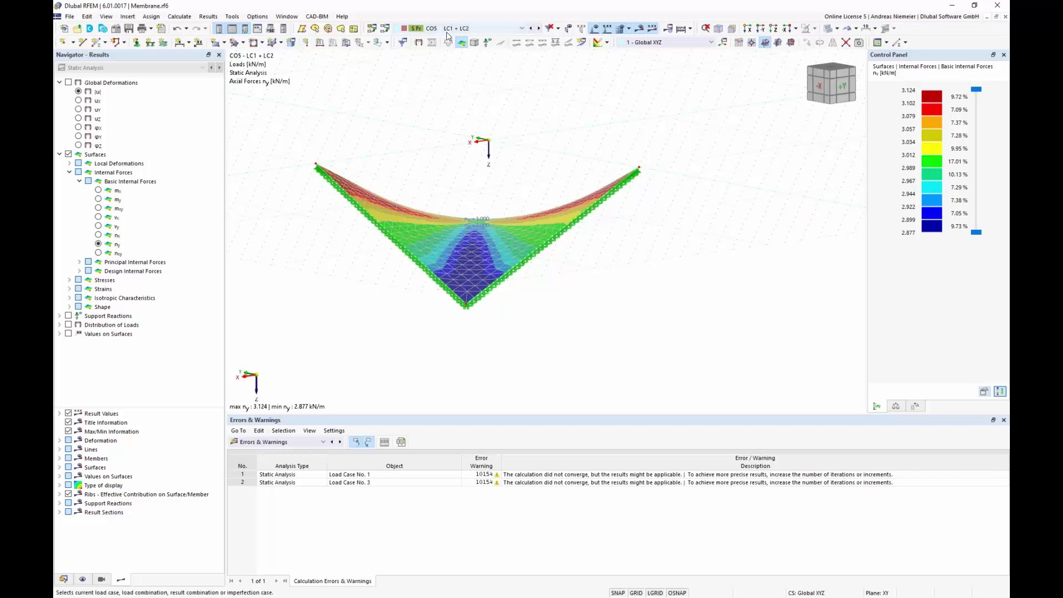
{"action": "middle_click_drag", "start_coordinate": [560, 170], "coordinate": [545, 173], "text": "ctrl"}
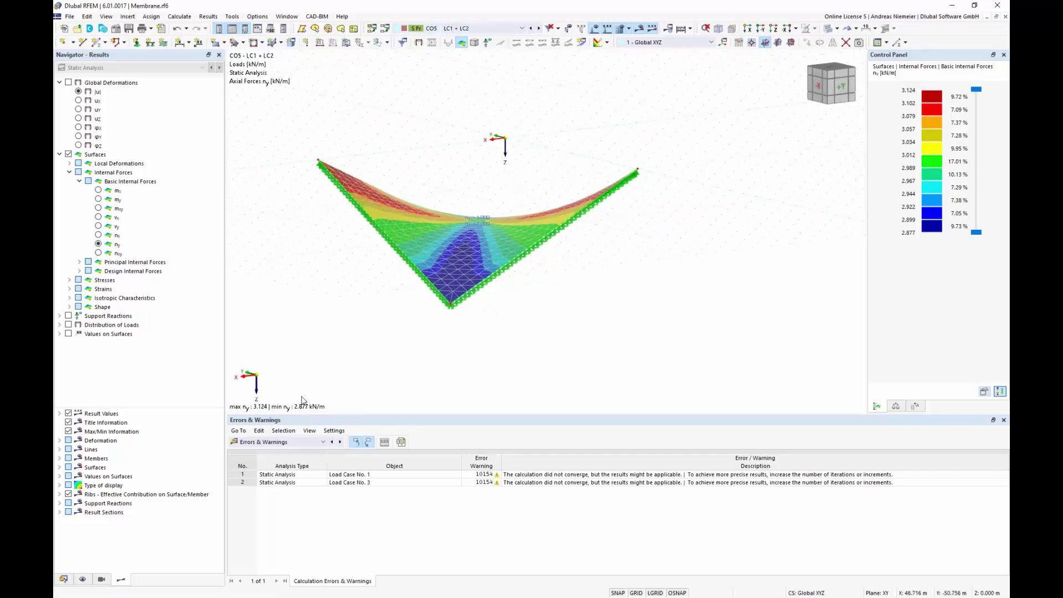
Step: Display load combination CO6 (LC1 + LC2 + 0.20 * LC3) and inspect its surface load and axial forces n-y
{"action": "left_click", "coordinate": [483, 28]}
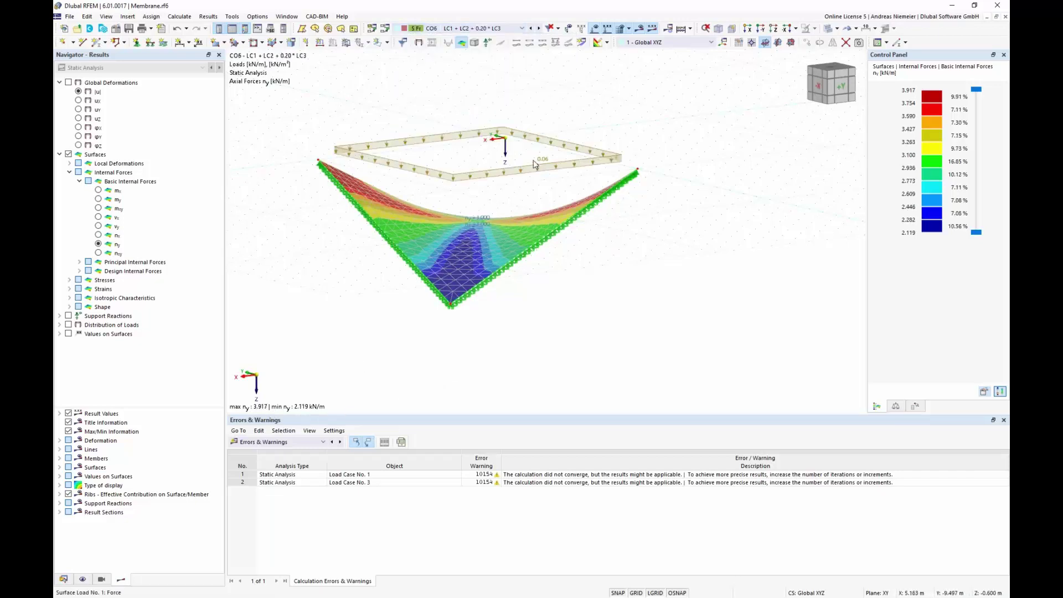
{"action": "scroll", "coordinate": [263, 416], "scroll_direction": "up", "scroll_amount": 1}
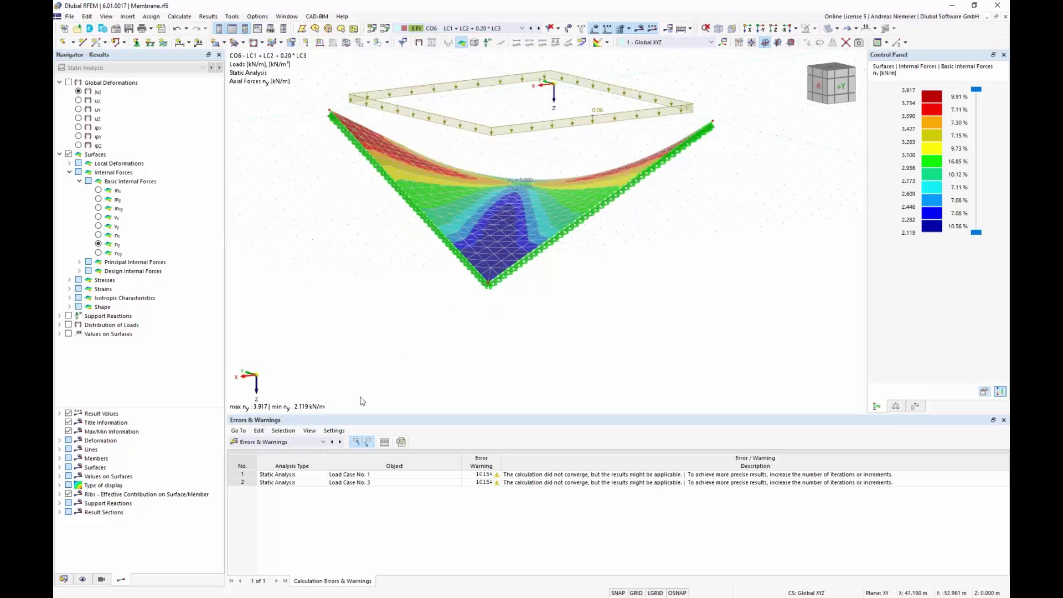
{"action": "scroll", "coordinate": [515, 332], "scroll_direction": "up", "scroll_amount": 1}
{"action": "middle_click_drag", "start_coordinate": [520, 322], "coordinate": [524, 289], "text": "ctrl"}
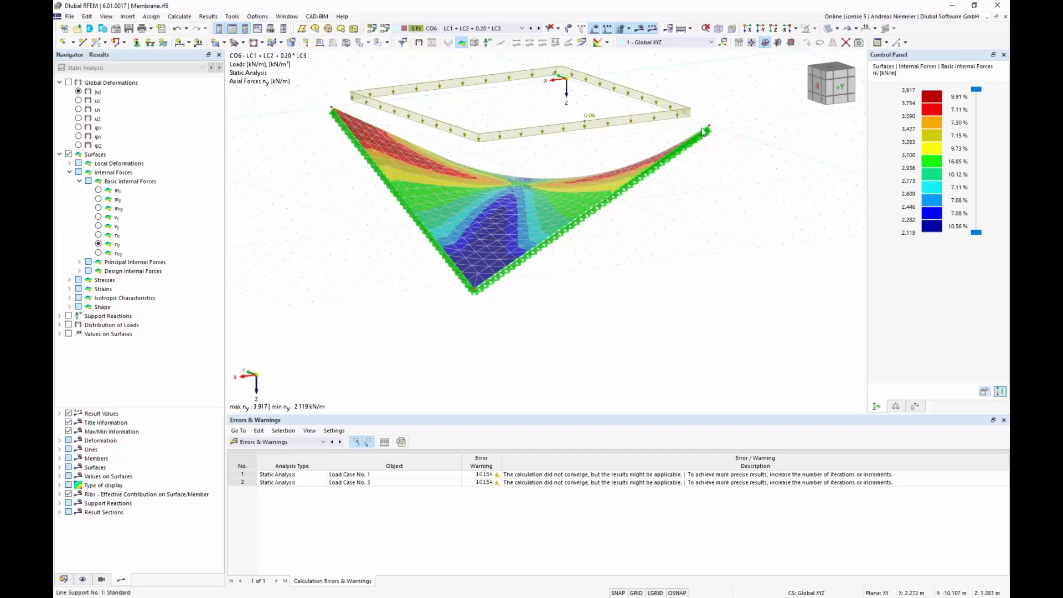
Step: Close the Membrane.rf6 model without saving its changes and view the reference image Stadium.png
{"action": "left_click", "coordinate": [1006, 17]}
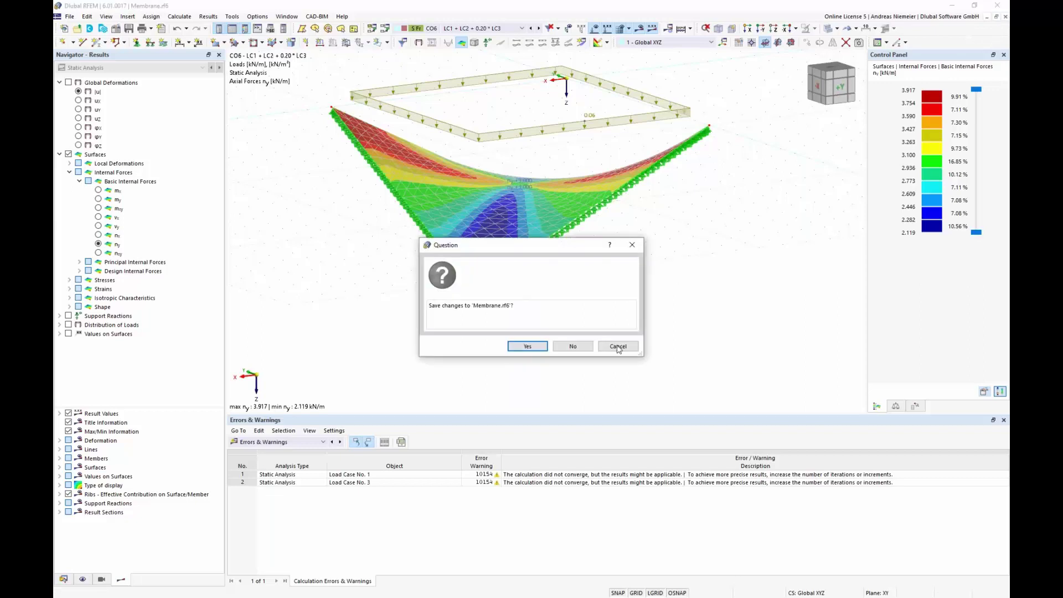
{"action": "left_click", "coordinate": [581, 351]}
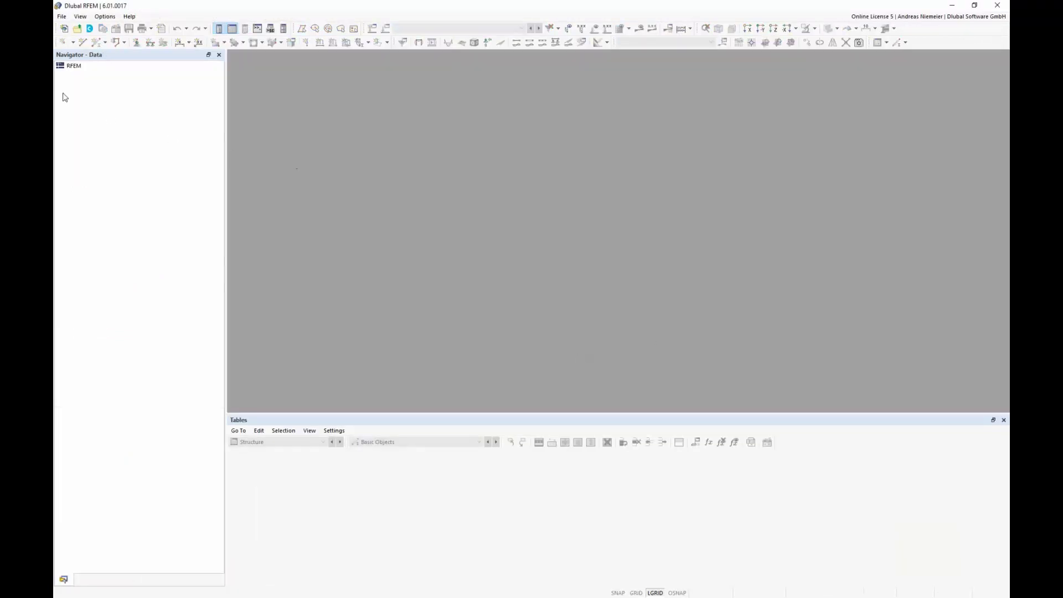
{"action": "left_click", "coordinate": [64, 28]}
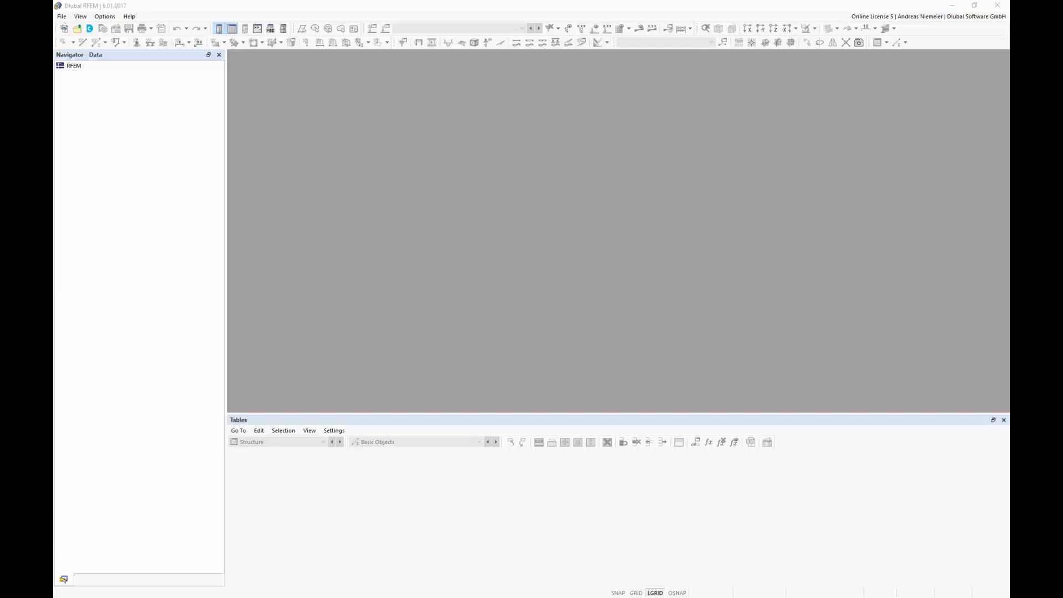
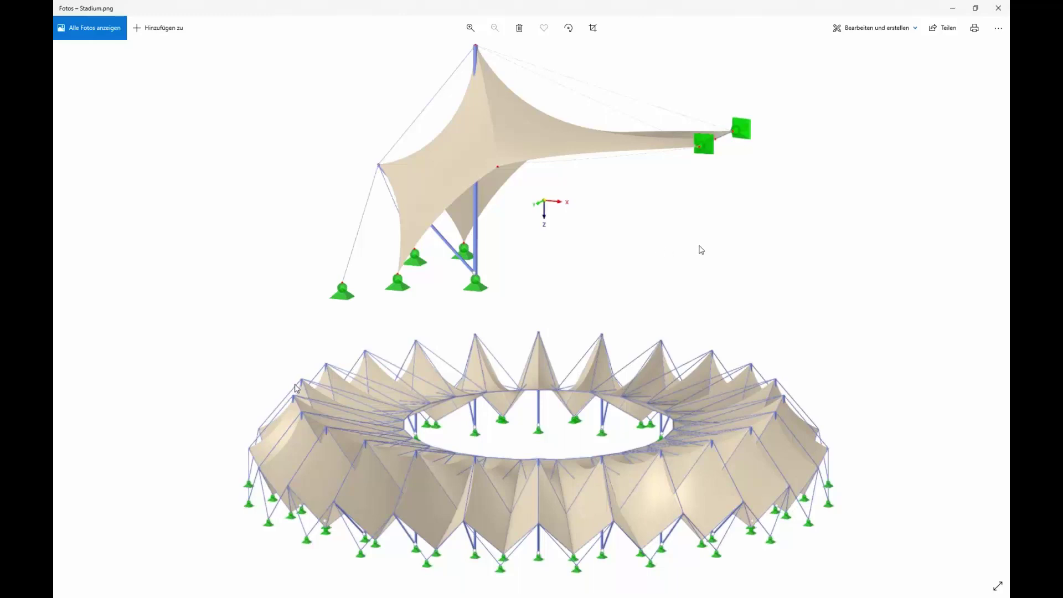
{"action": "left_click", "coordinate": [954, 8]}
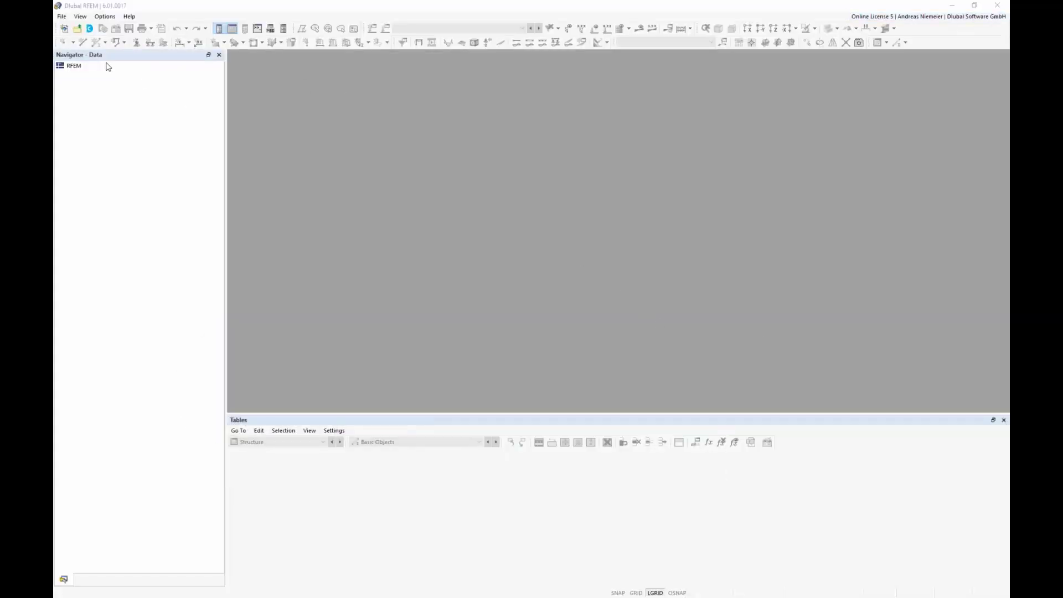
Step: Create a 3D model named S2 with the Construction Stages Analysis and Form-Finding add-ons, overwriting the existing model
{"action": "left_click", "coordinate": [61, 17]}
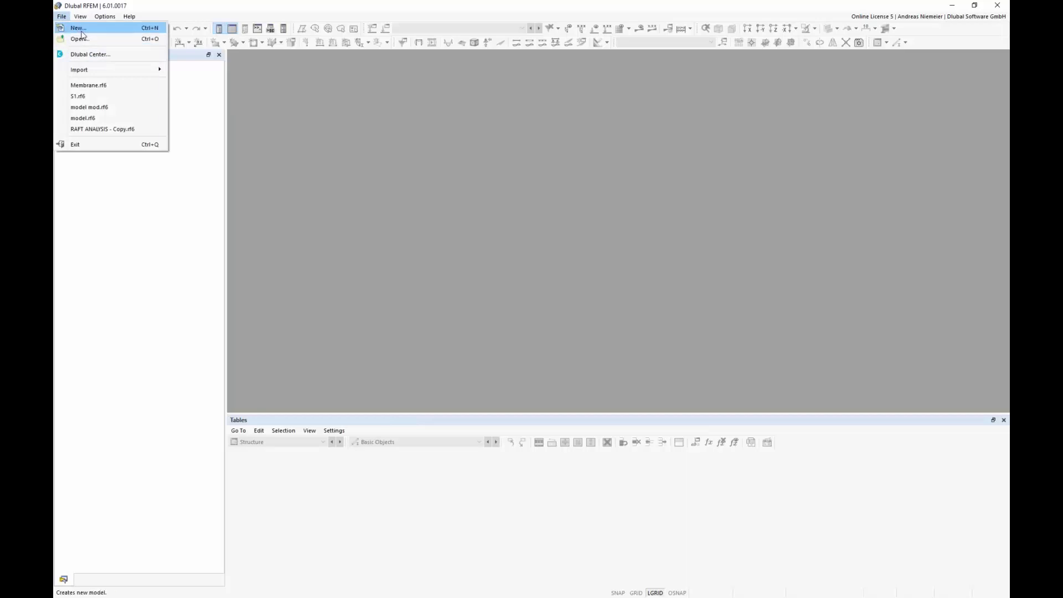
{"action": "left_click", "coordinate": [81, 30]}
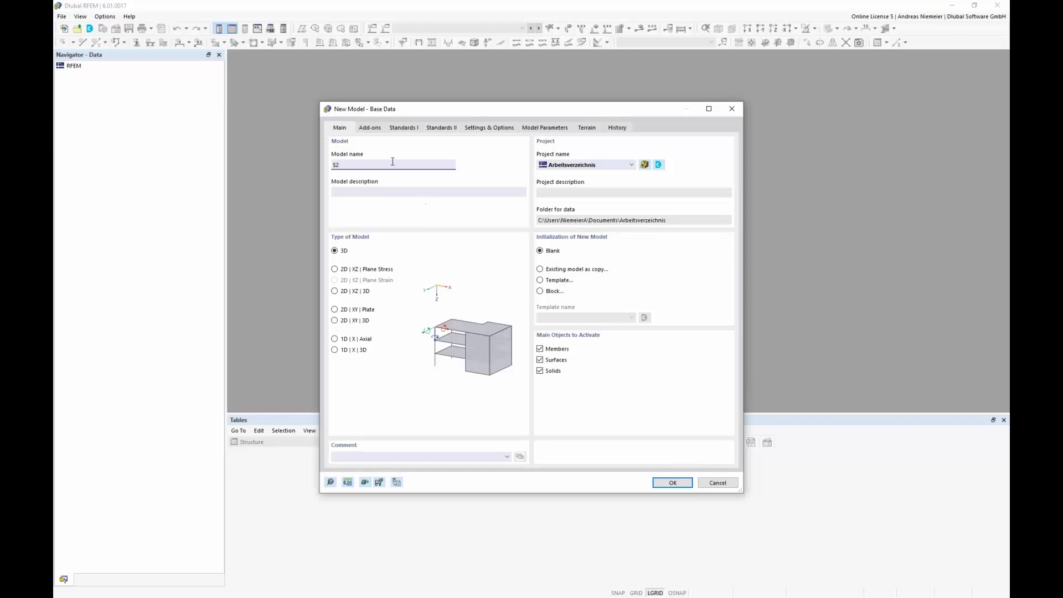
{"action": "left_click", "coordinate": [370, 128]}
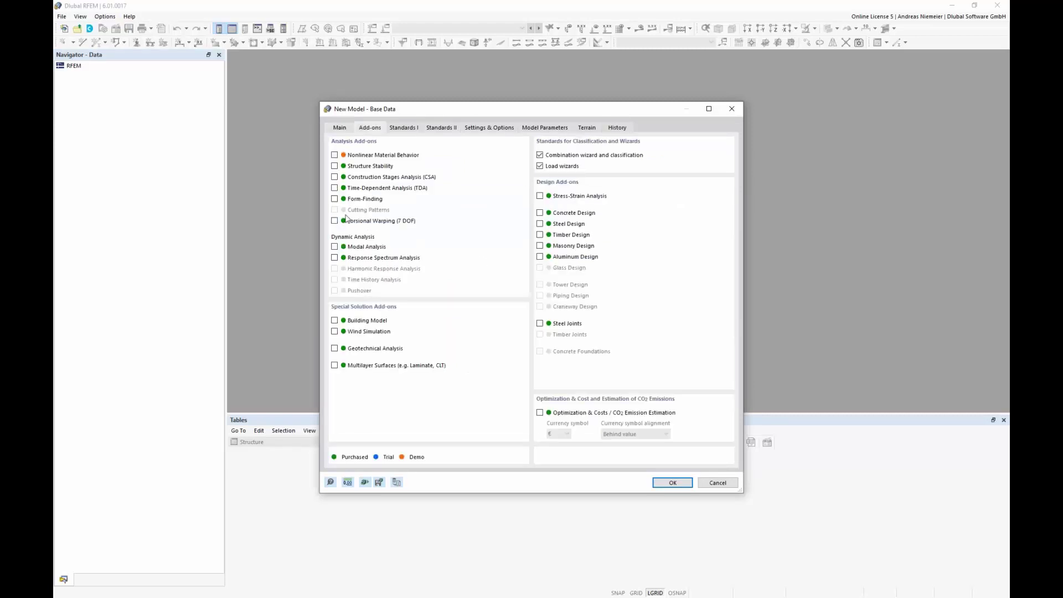
{"action": "left_click", "coordinate": [334, 199]}
{"action": "left_click", "coordinate": [335, 177]}
{"action": "left_click", "coordinate": [671, 486]}
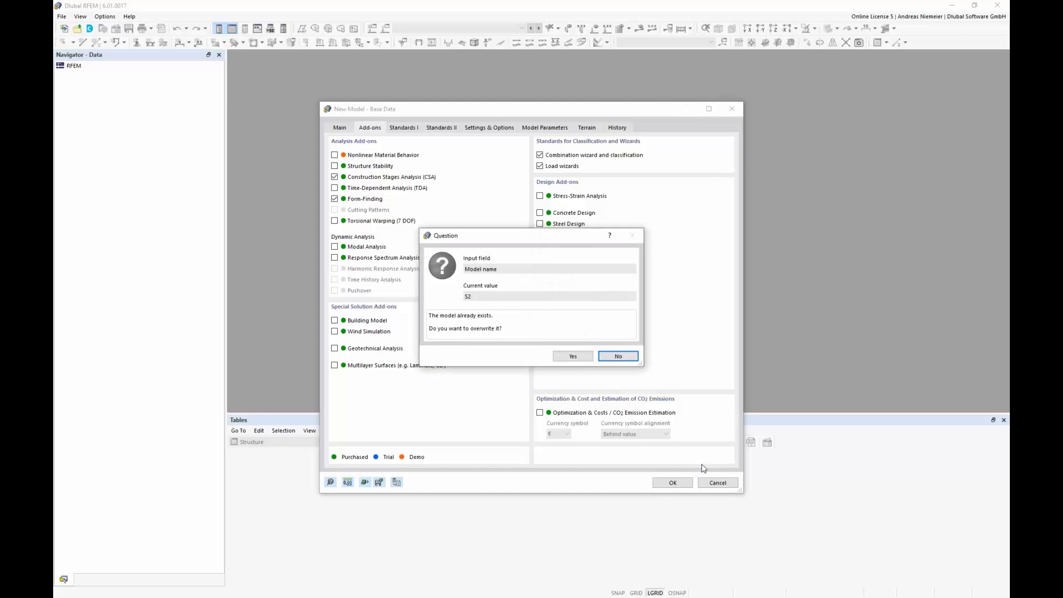
{"action": "left_click", "coordinate": [573, 356]}
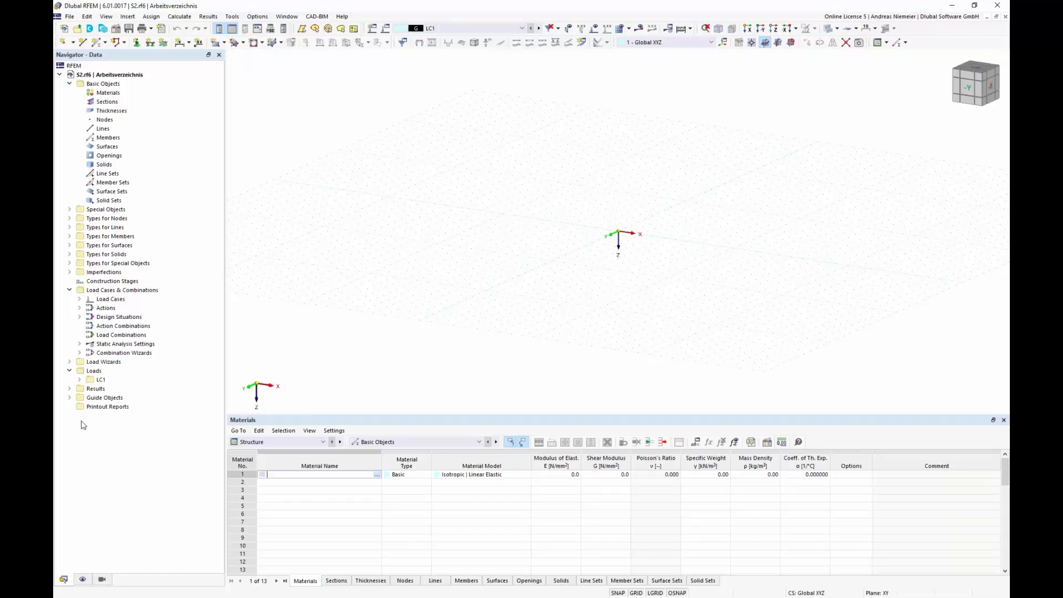
Step: Add a new background layer from the file Base.dxf
{"action": "left_click", "coordinate": [69, 398]}
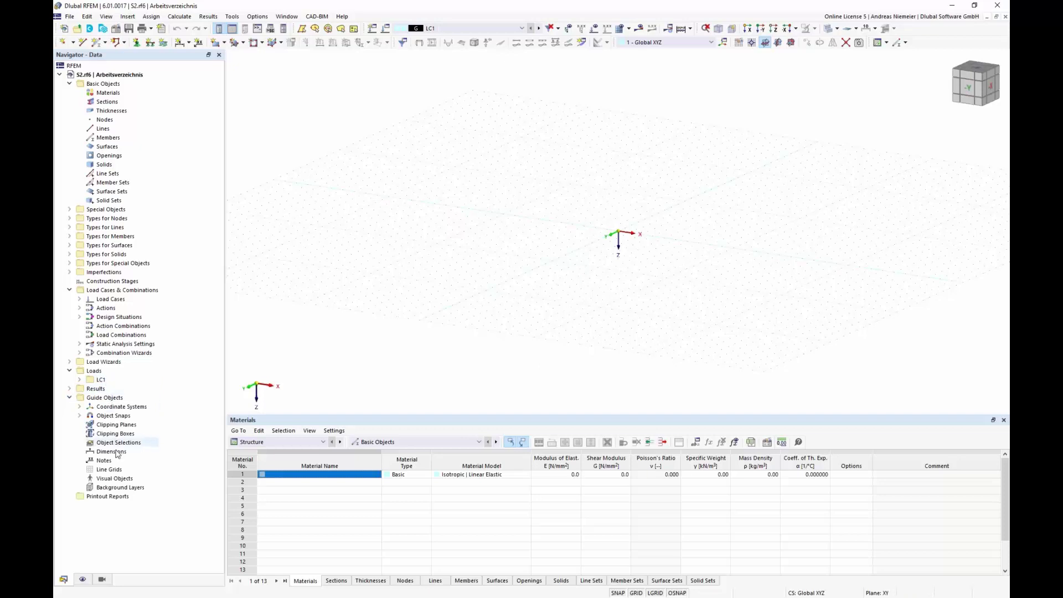
{"action": "right_click", "coordinate": [119, 488]}
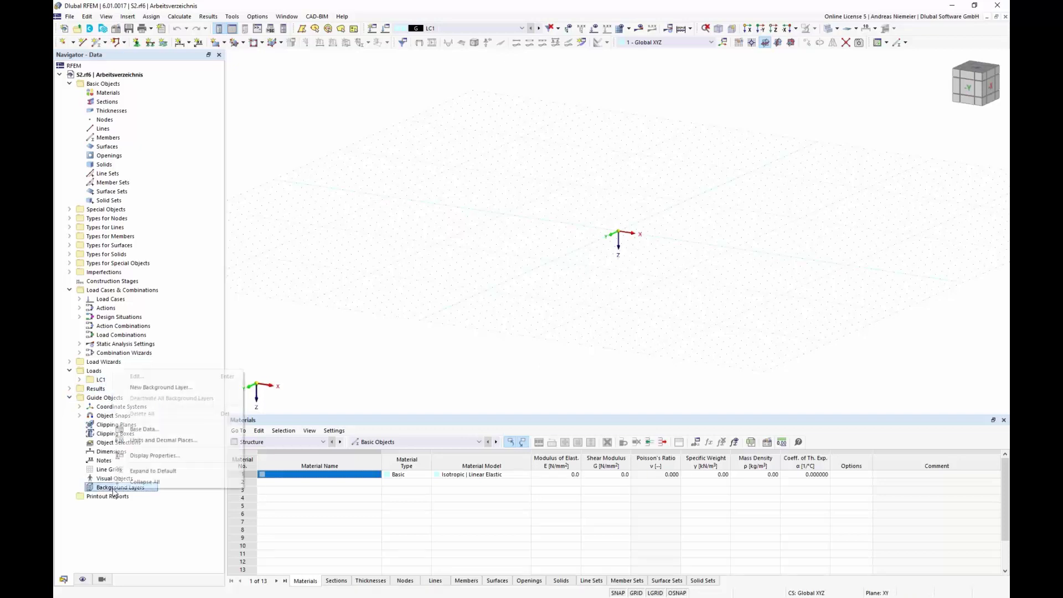
{"action": "left_click", "coordinate": [186, 391]}
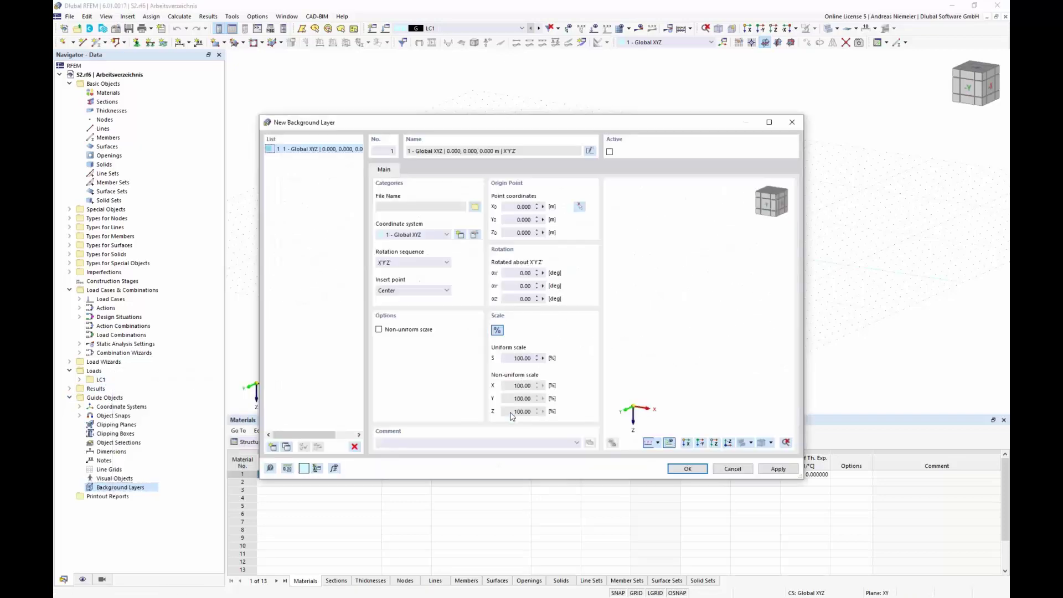
{"action": "left_click", "coordinate": [475, 206]}
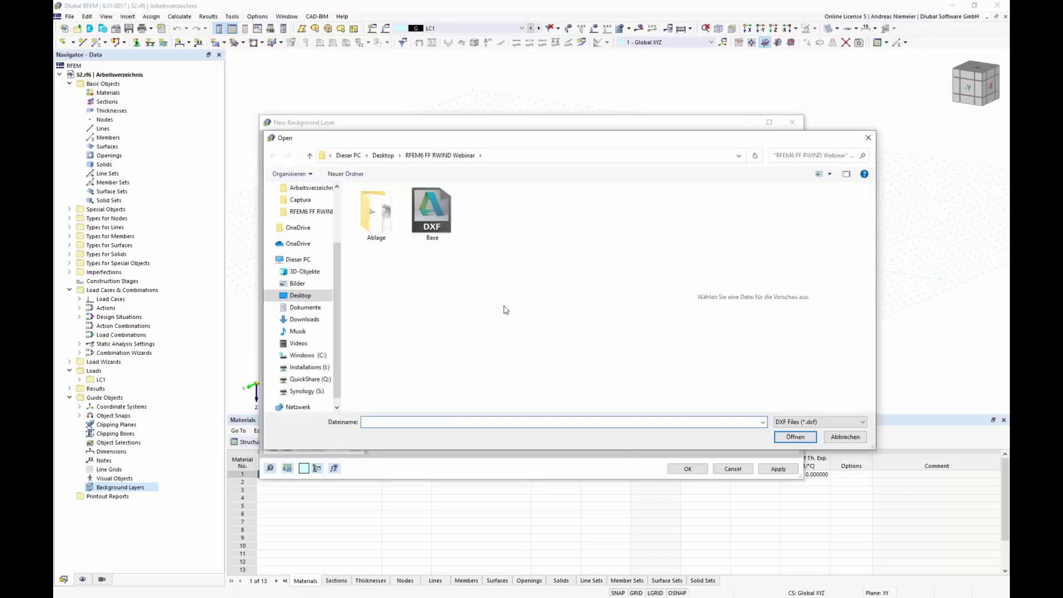
{"action": "left_click", "coordinate": [444, 215]}
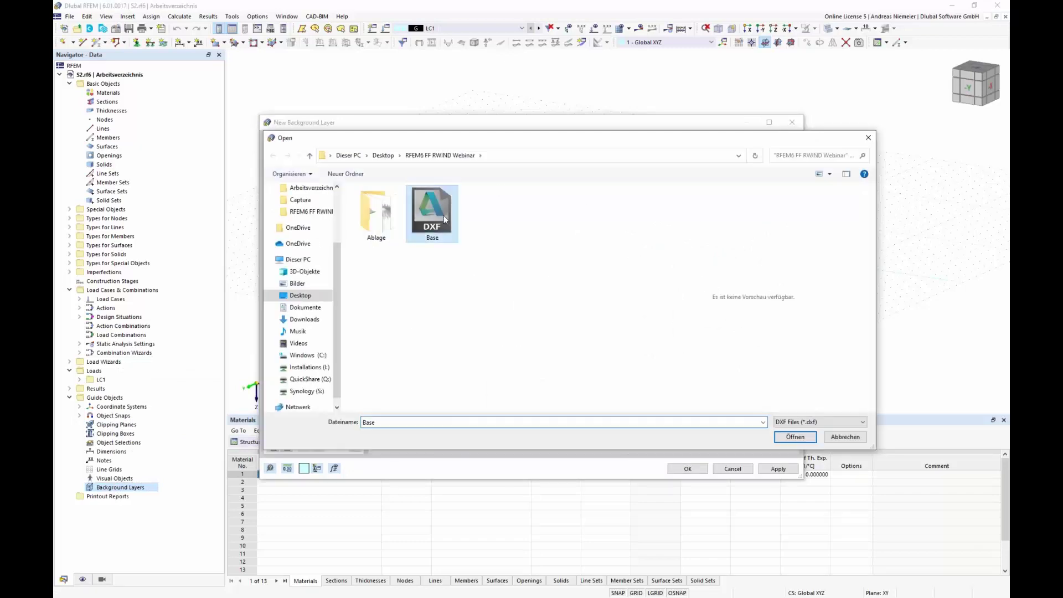
{"action": "left_click", "coordinate": [795, 437]}
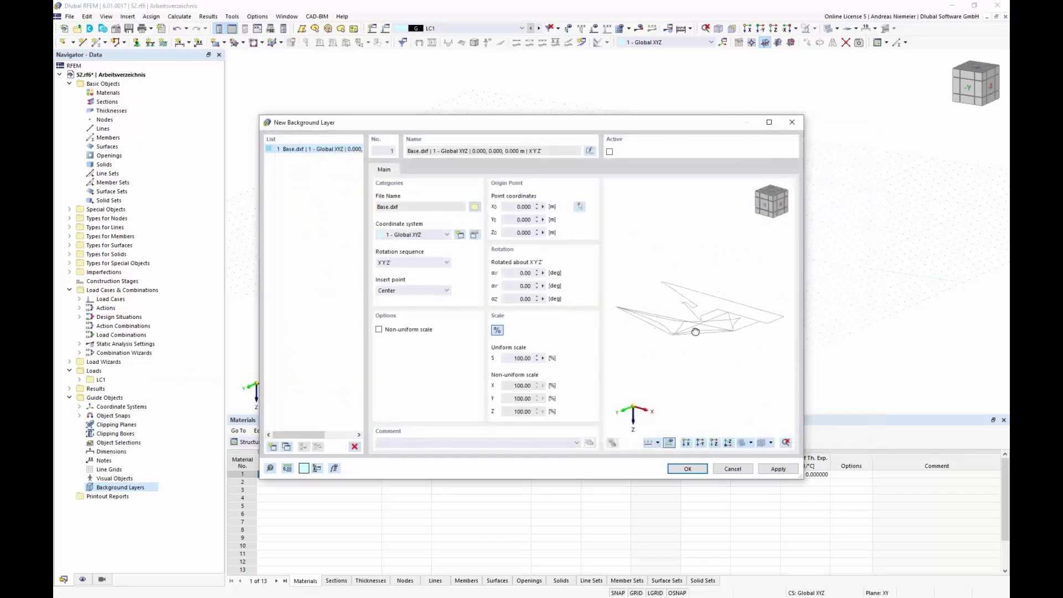
Step: Rotate the Base.dxf background layer by 90° about X and 180° about Z, and accept the layer
{"action": "middle_click_drag", "start_coordinate": [695, 332], "coordinate": [667, 366], "text": "ctrl"}
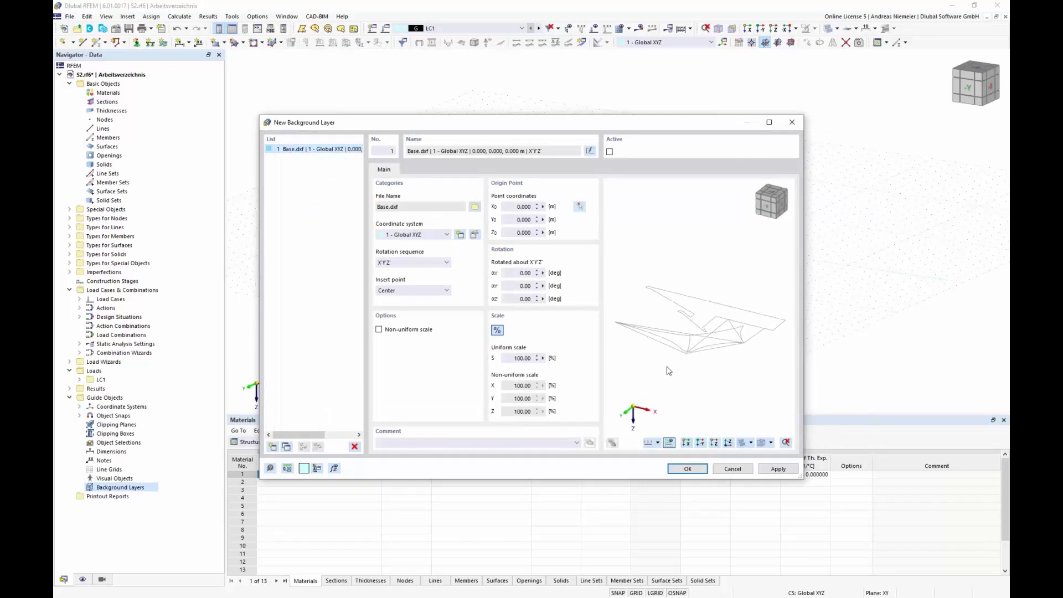
{"action": "left_click", "coordinate": [520, 273]}
{"action": "type", "text": "90"}
{"action": "left_click", "coordinate": [519, 299]}
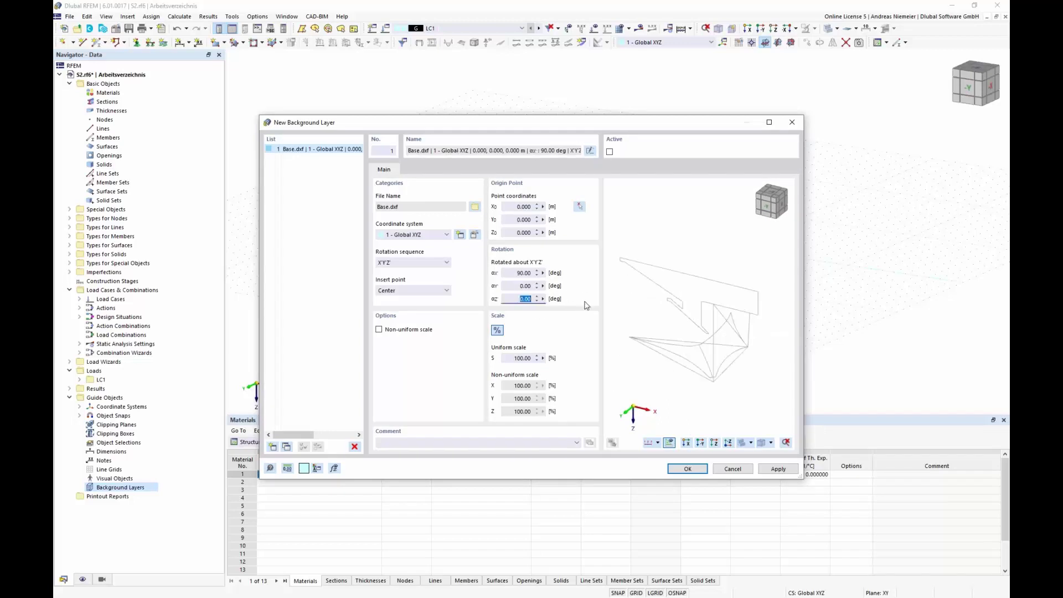
{"action": "type", "text": "180"}
{"action": "left_click", "coordinate": [524, 273]}
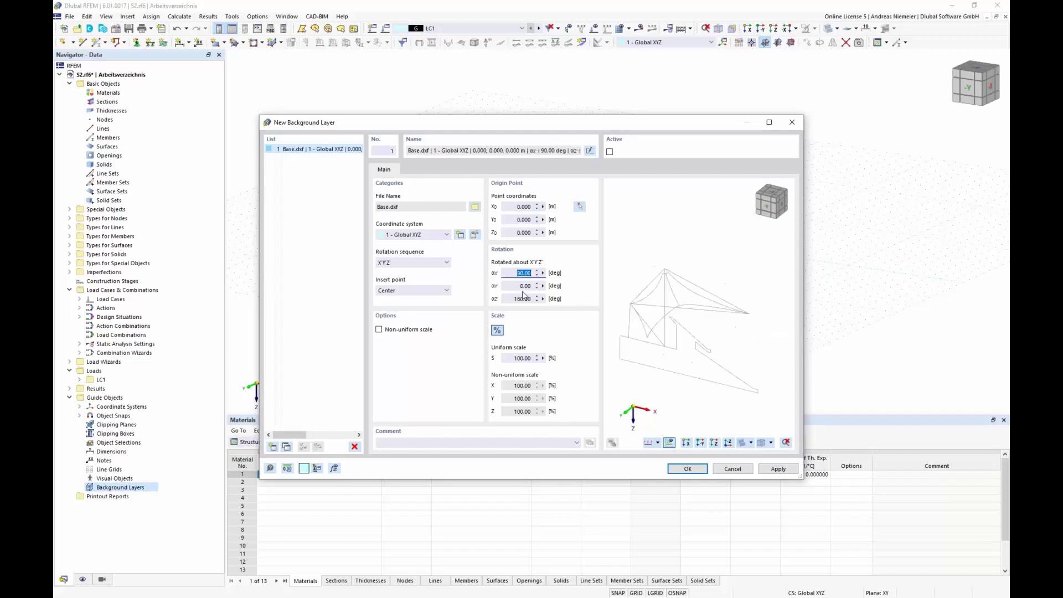
{"action": "left_click", "coordinate": [688, 469]}
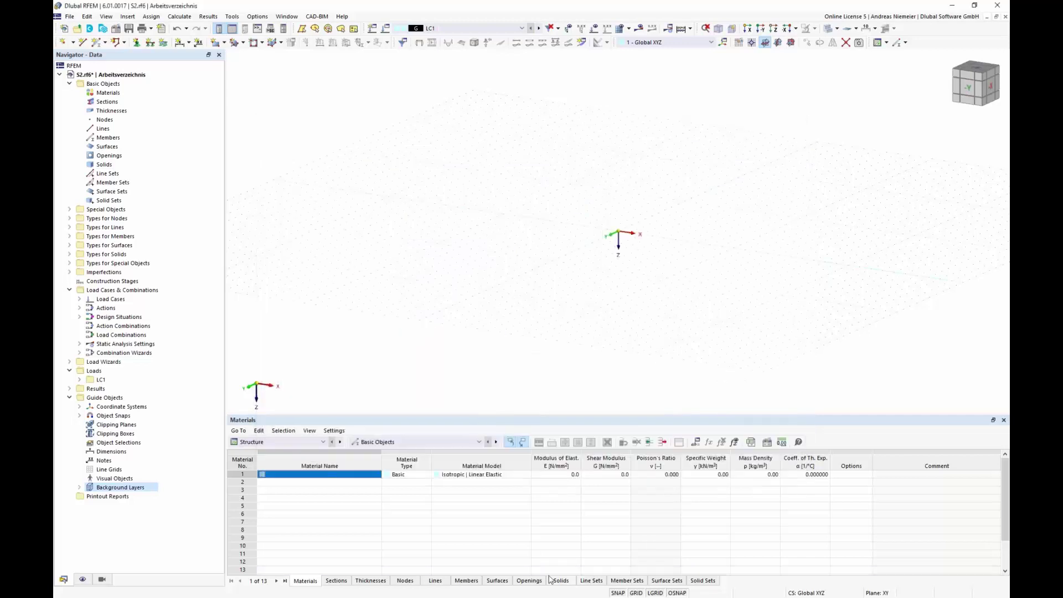
Step: Reveal the Base.dxf layer among the model's background layers
{"action": "left_click", "coordinate": [79, 487]}
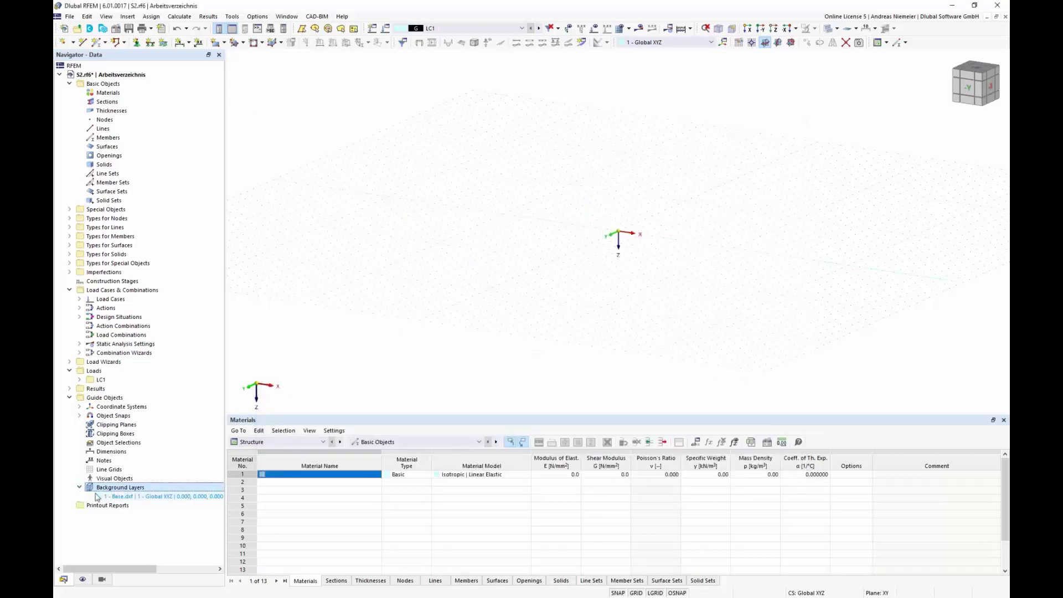
Step: Show the Base.dxf background layer in the model view and bring its whole outline into sight
{"action": "right_click", "coordinate": [120, 497]}
{"action": "left_click", "coordinate": [164, 369]}
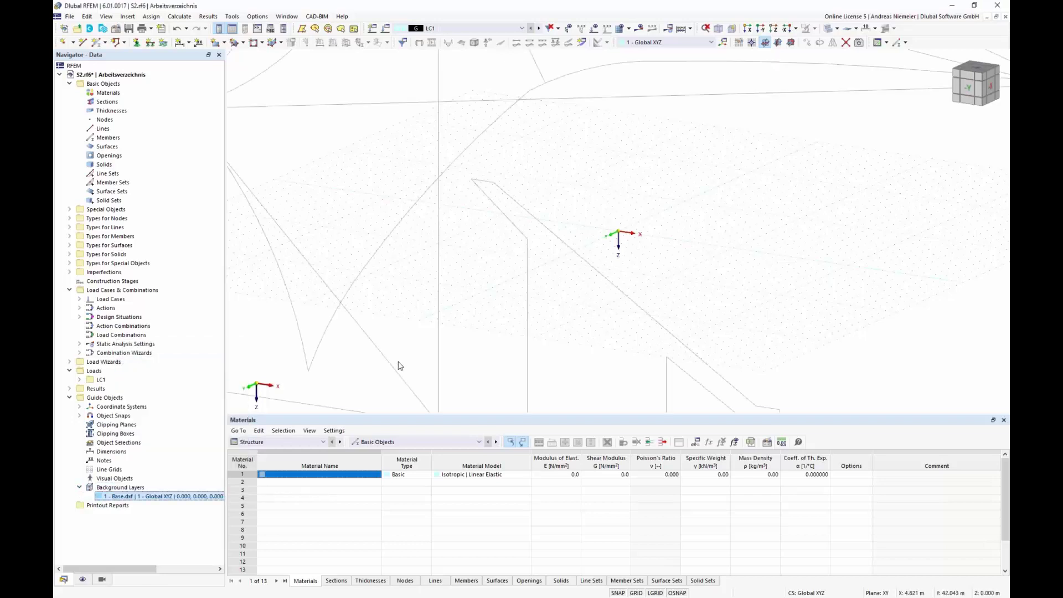
{"action": "scroll", "coordinate": [494, 189], "scroll_direction": "down", "scroll_amount": 7}
{"action": "mouse_move", "coordinate": [494, 191]}
{"action": "middle_mouse_down", "text": "ctrl"}
{"action": "mouse_move", "coordinate": [492, 228]}
{"action": "mouse_move", "coordinate": [597, 230]}
{"action": "mouse_move", "coordinate": [547, 359]}
{"action": "middle_mouse_up", "text": "ctrl"}
{"action": "scroll", "coordinate": [487, 245], "scroll_direction": "up", "scroll_amount": 4}
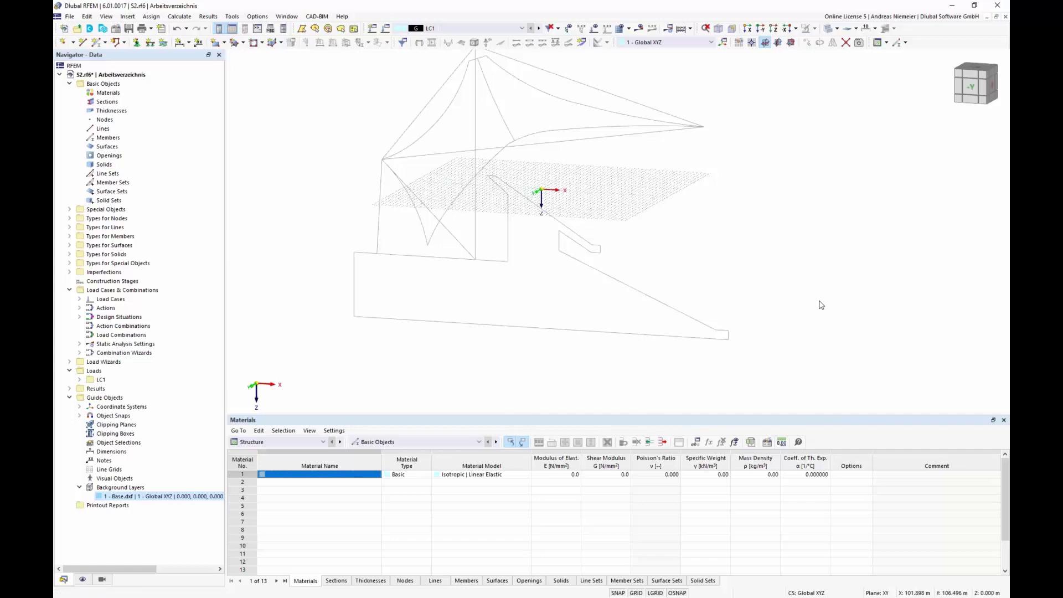
{"action": "scroll", "coordinate": [491, 371], "scroll_direction": "down", "scroll_amount": 2}
{"action": "scroll", "coordinate": [476, 288], "scroll_direction": "up", "scroll_amount": 2}
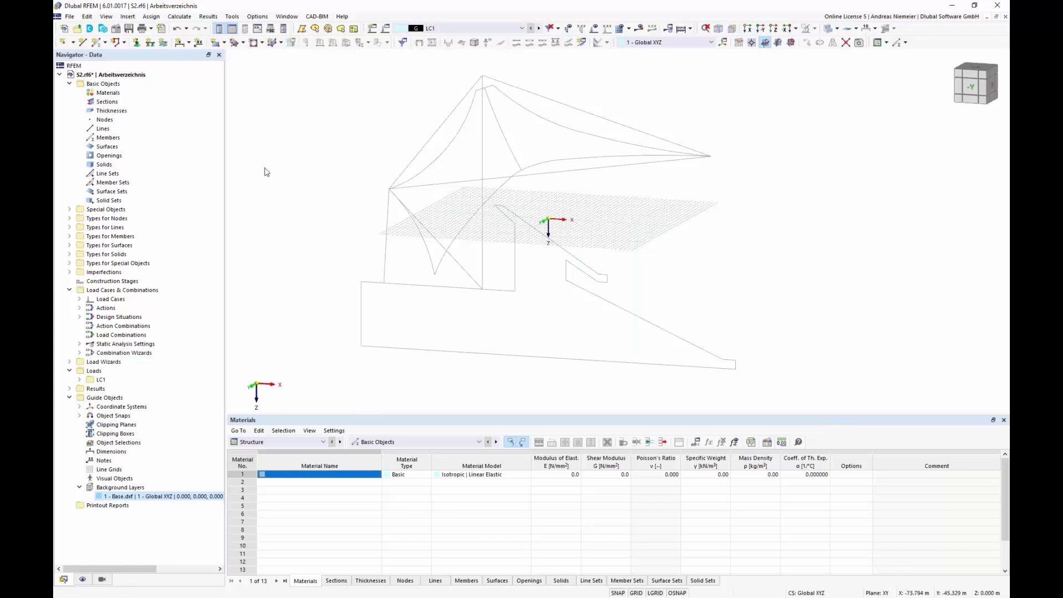
Step: Start a new beam member with a thin-walled circular hollow section of 1000 mm diameter and 10 mm wall thickness
{"action": "left_click", "coordinate": [98, 44]}
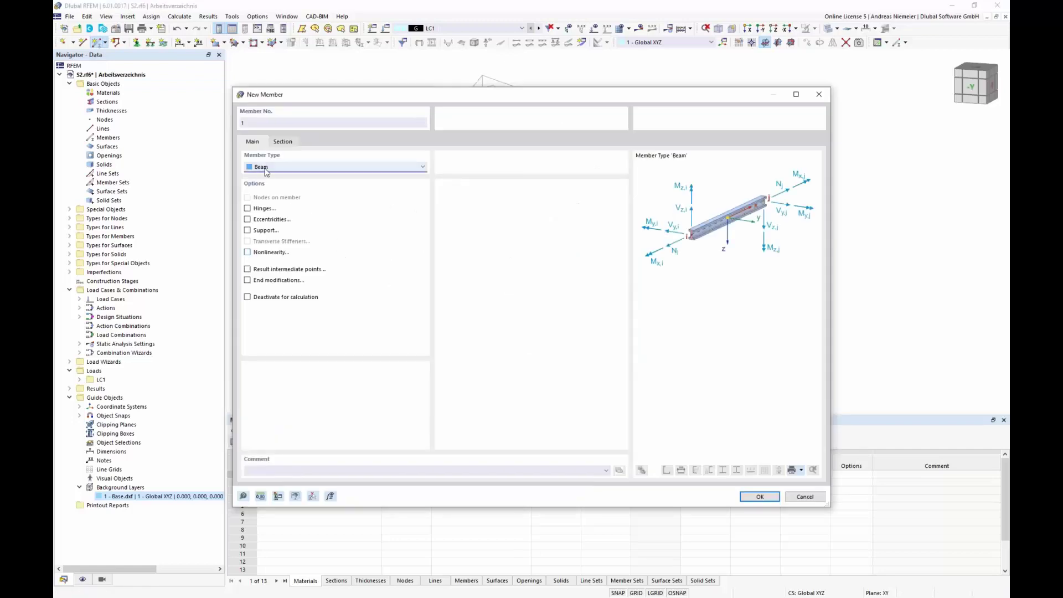
{"action": "left_click", "coordinate": [282, 142]}
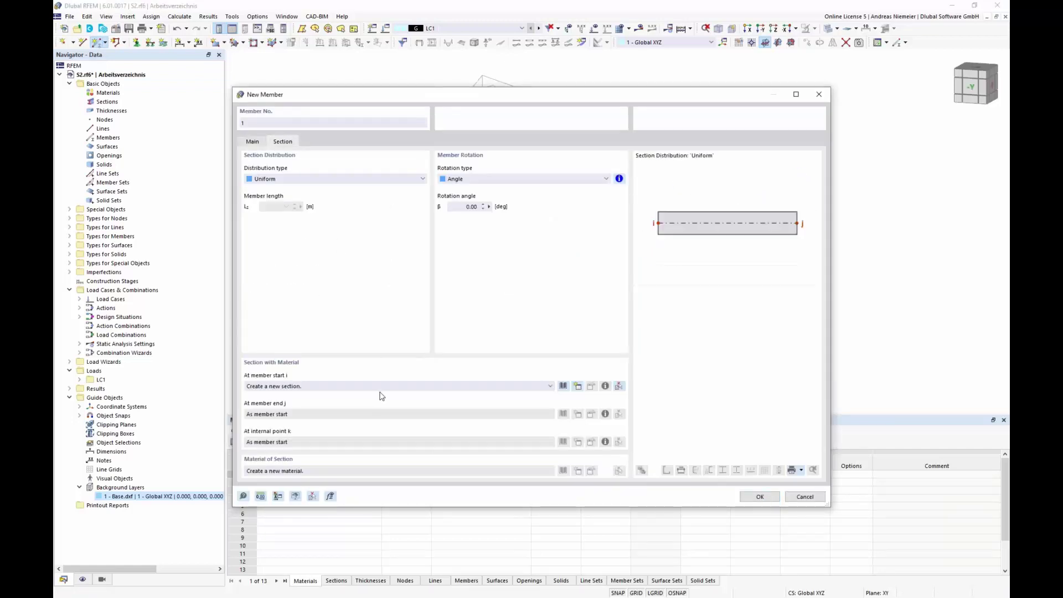
{"action": "left_click", "coordinate": [563, 386]}
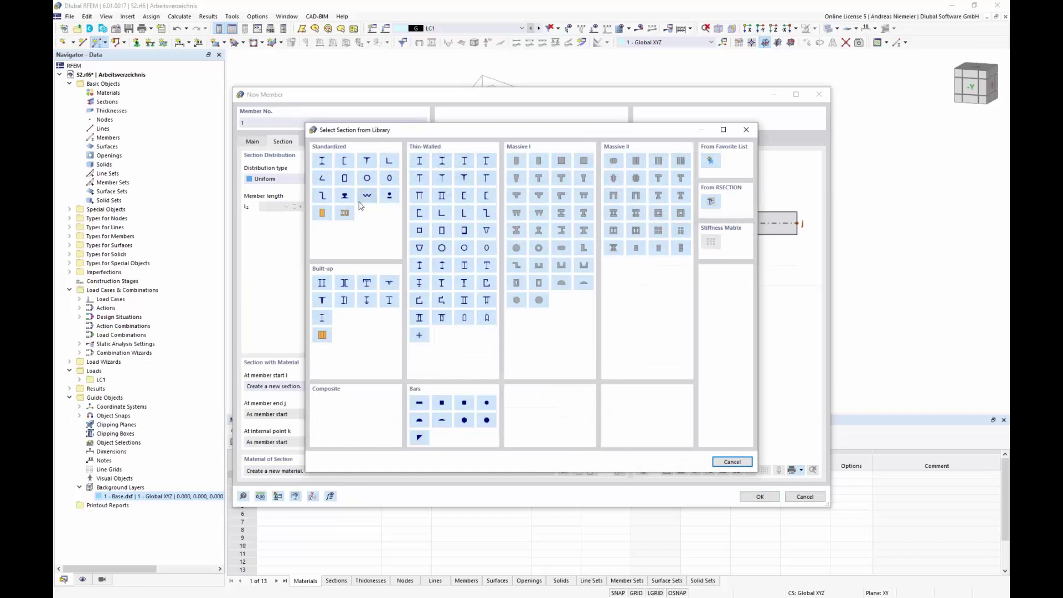
{"action": "left_click", "coordinate": [465, 249]}
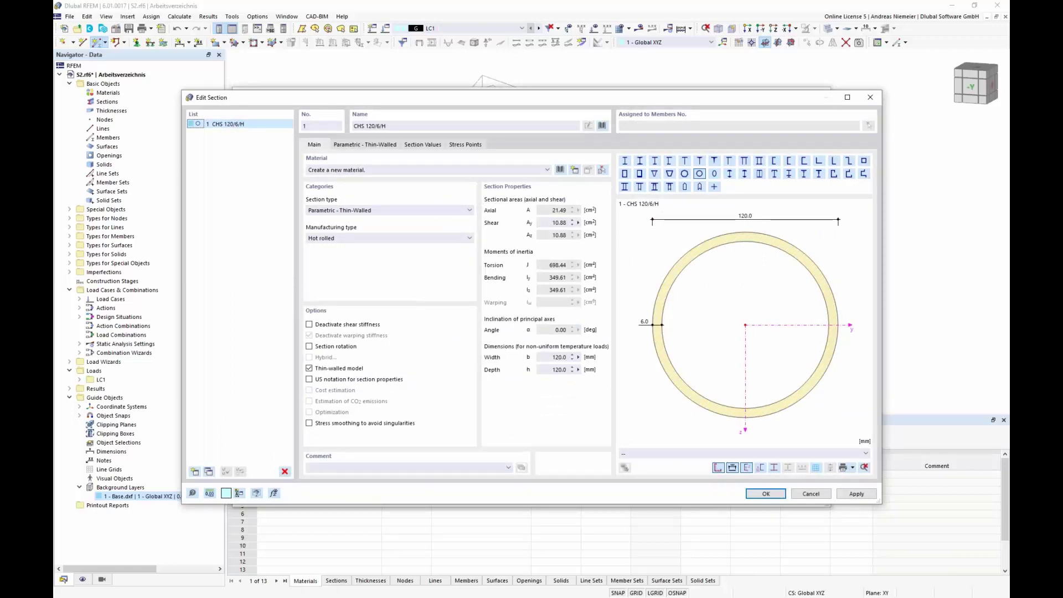
{"action": "left_click", "coordinate": [382, 145]}
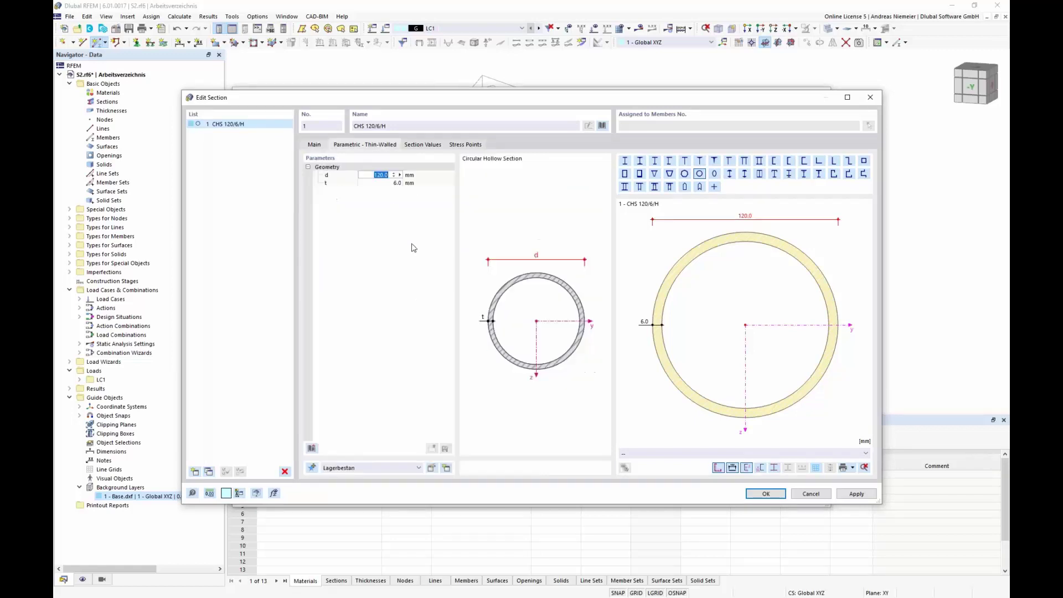
{"action": "type", "text": "1"}
{"action": "key", "text": "Tab"}
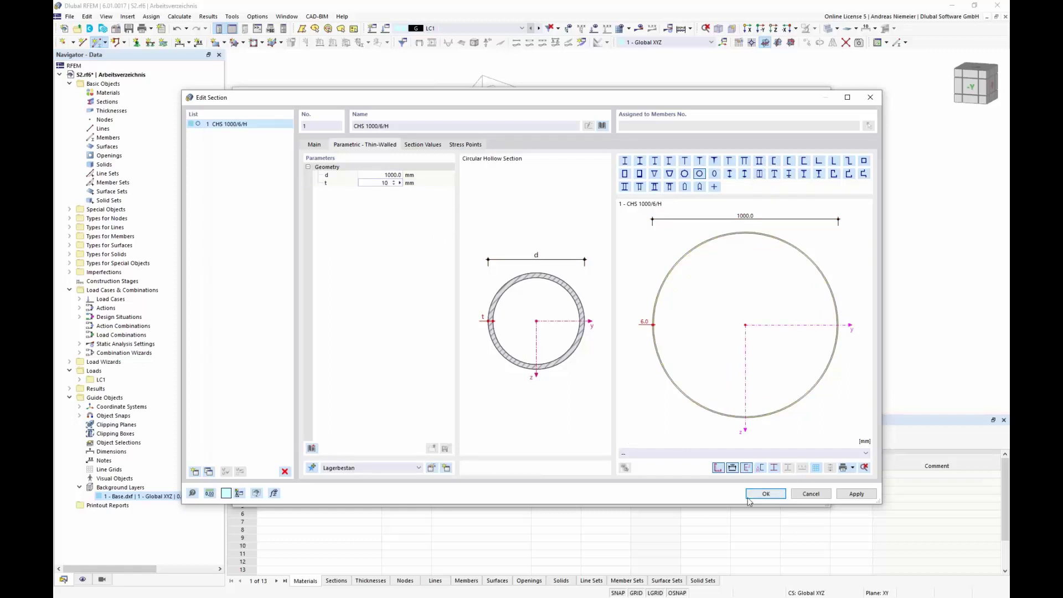
Step: Filter the material library for the hollow section to steel under standard EN 1993-1-1:2005-05
{"action": "left_click", "coordinate": [314, 144]}
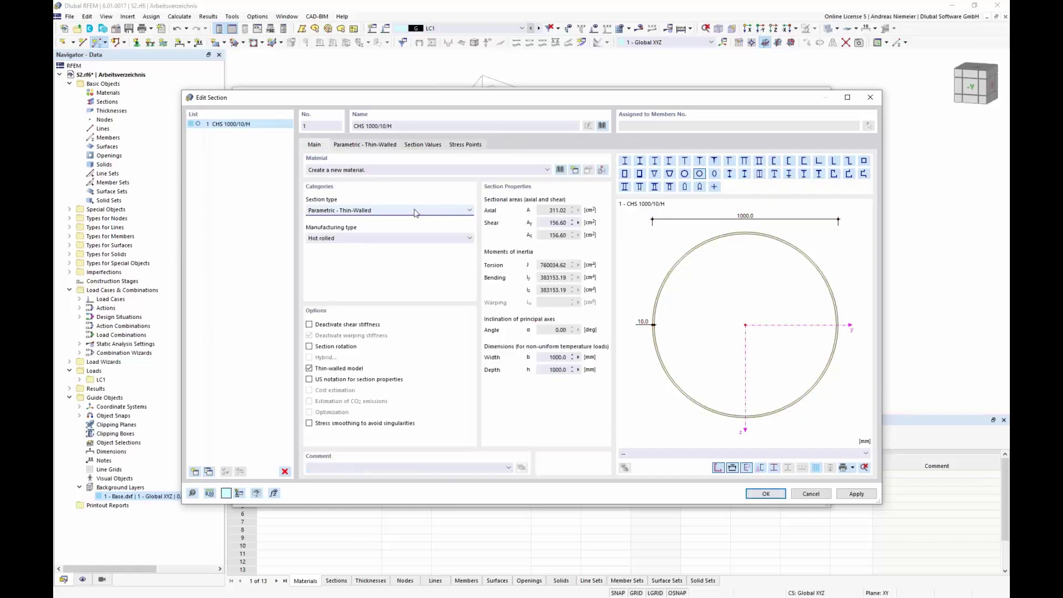
{"action": "left_click", "coordinate": [562, 171]}
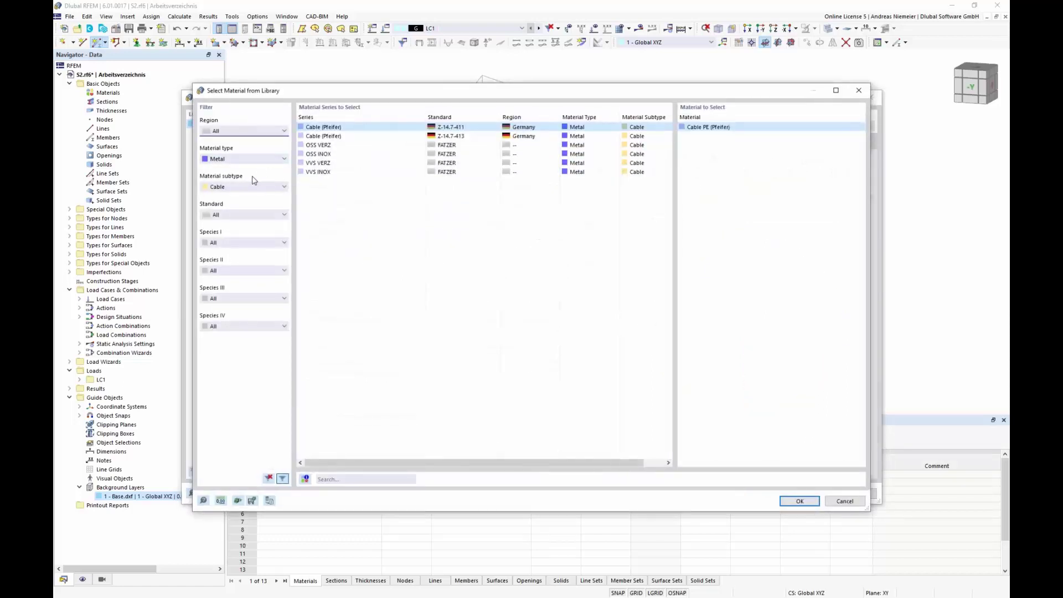
{"action": "left_click", "coordinate": [247, 159]}
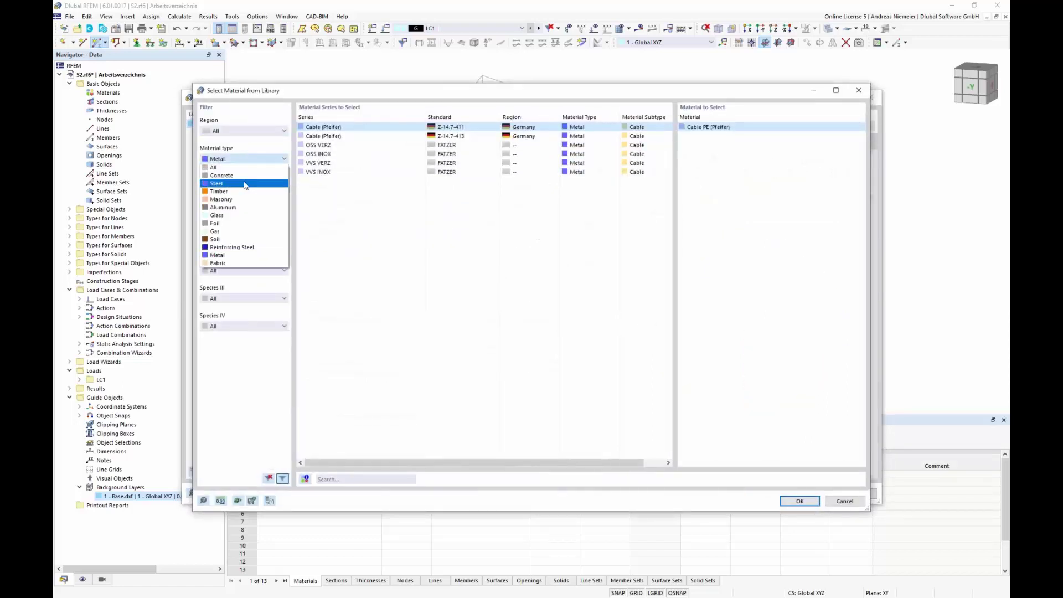
{"action": "left_click", "coordinate": [245, 185]}
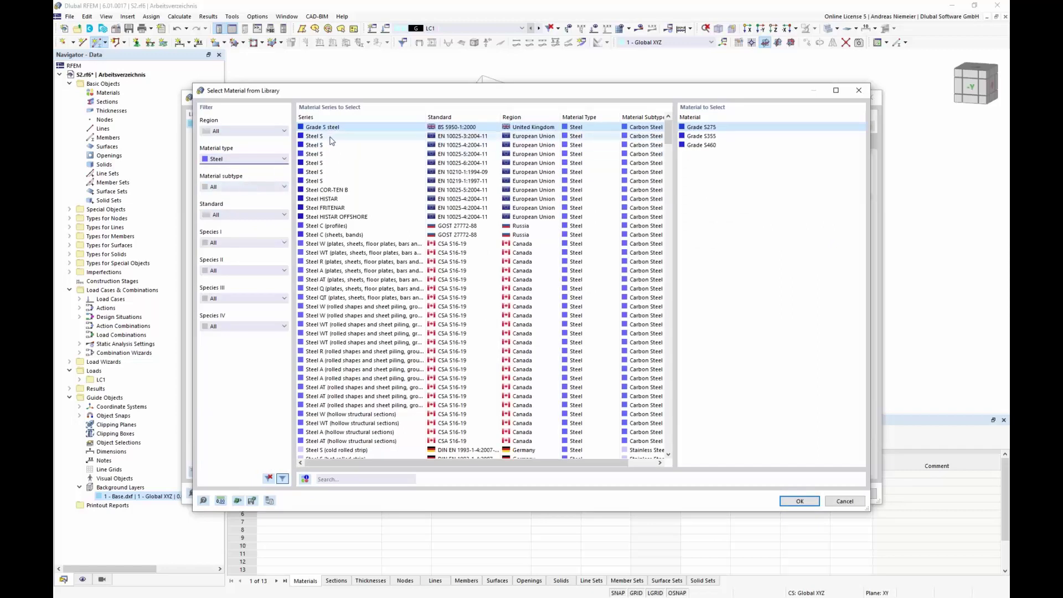
{"action": "left_click", "coordinate": [243, 186]}
{"action": "left_click", "coordinate": [243, 186]}
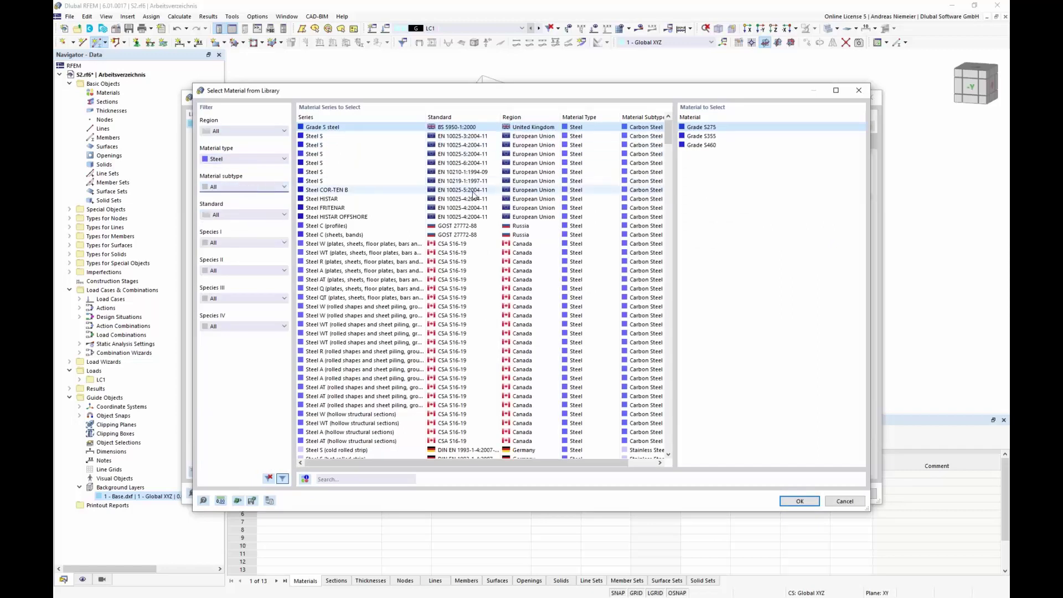
{"action": "scroll", "coordinate": [474, 194], "scroll_direction": "down", "scroll_amount": 9}
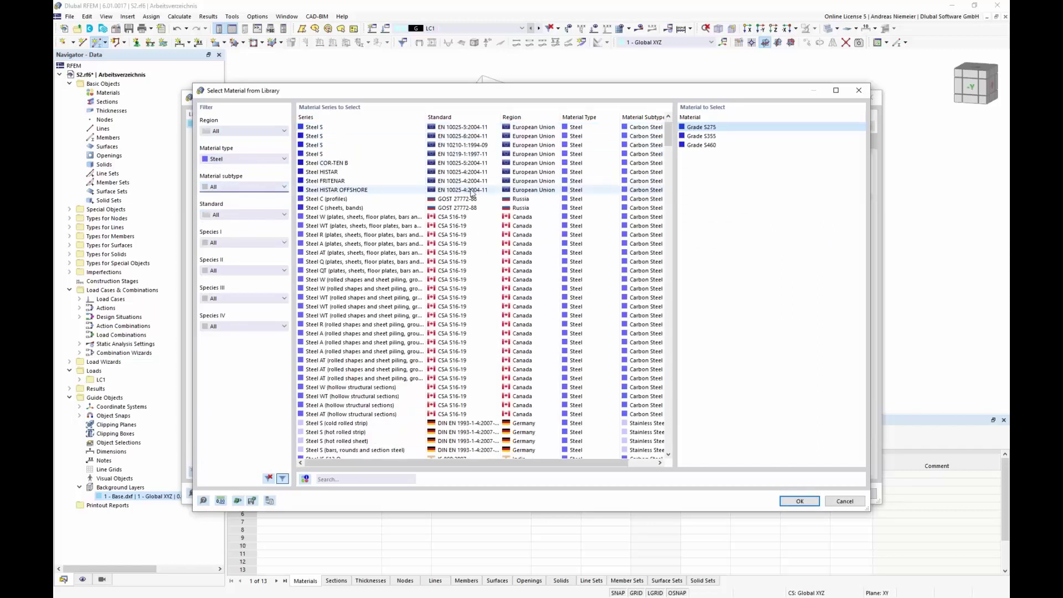
{"action": "left_click", "coordinate": [243, 215]}
{"action": "scroll", "coordinate": [249, 321], "scroll_direction": "down", "scroll_amount": 5}
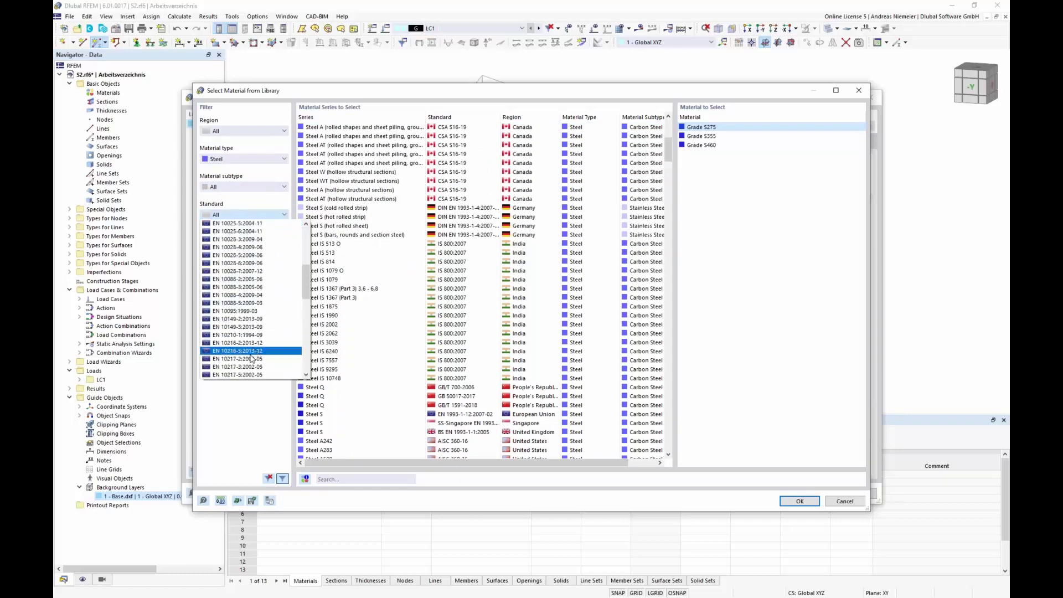
{"action": "scroll", "coordinate": [252, 359], "scroll_direction": "down", "scroll_amount": 4}
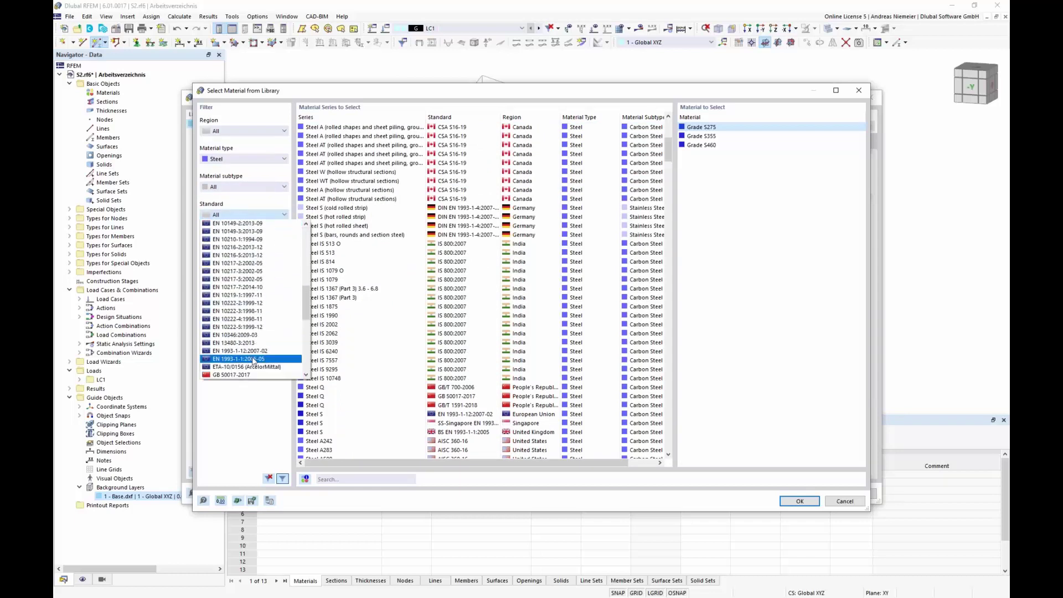
{"action": "left_click", "coordinate": [254, 359]}
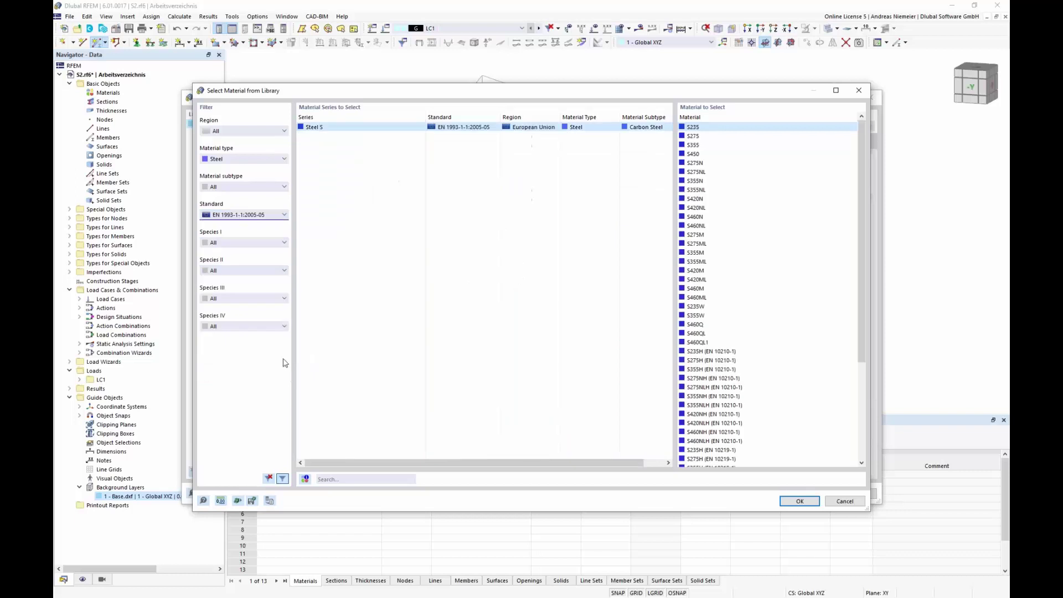
Step: Assign S355 steel to the CHS 1000/10 section and accept the new member's settings
{"action": "left_click", "coordinate": [704, 146]}
{"action": "left_click", "coordinate": [799, 502]}
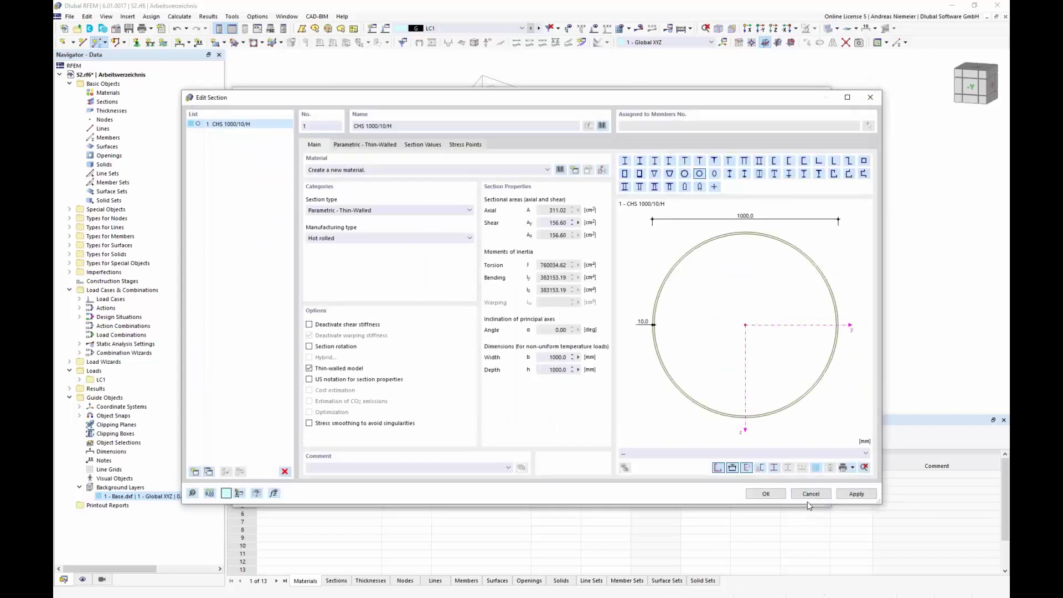
{"action": "left_click", "coordinate": [766, 497]}
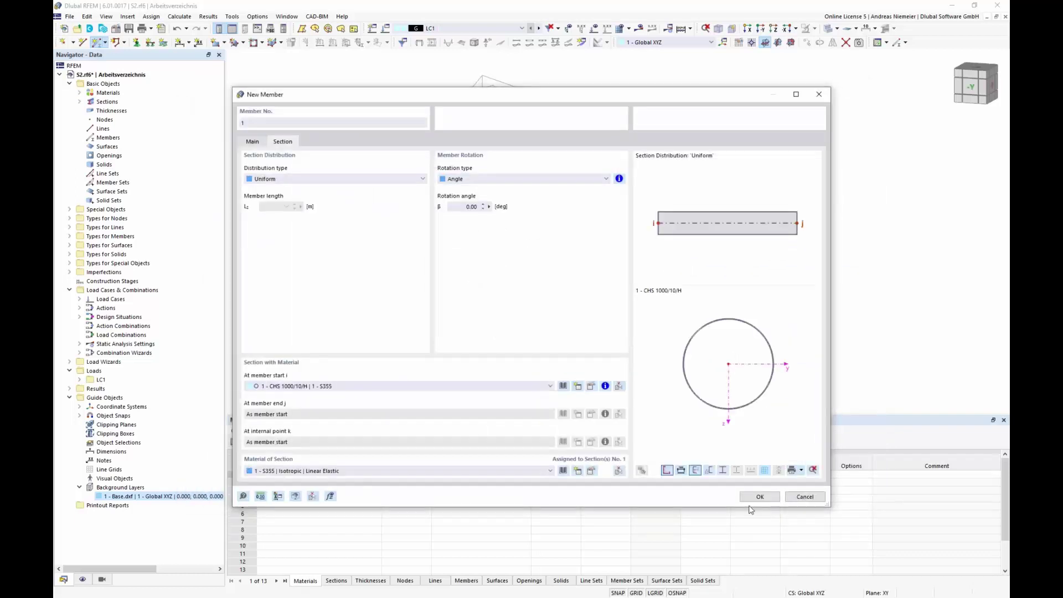
{"action": "left_click", "coordinate": [758, 497]}
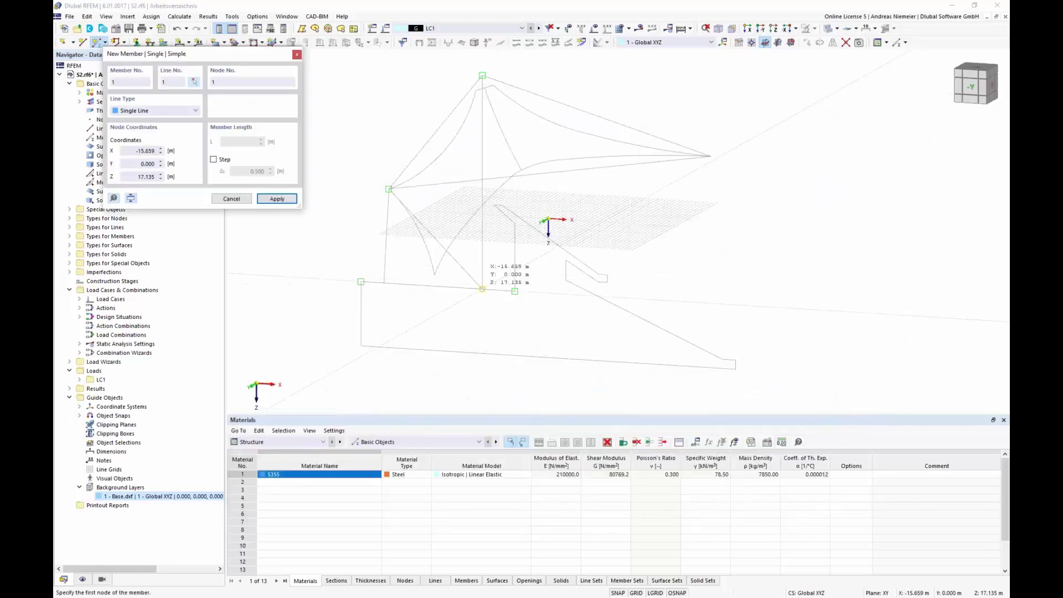
Step: Place the 49 m vertical mast member from the mast's foot to its top point on the background layer
{"action": "left_click", "coordinate": [483, 288]}
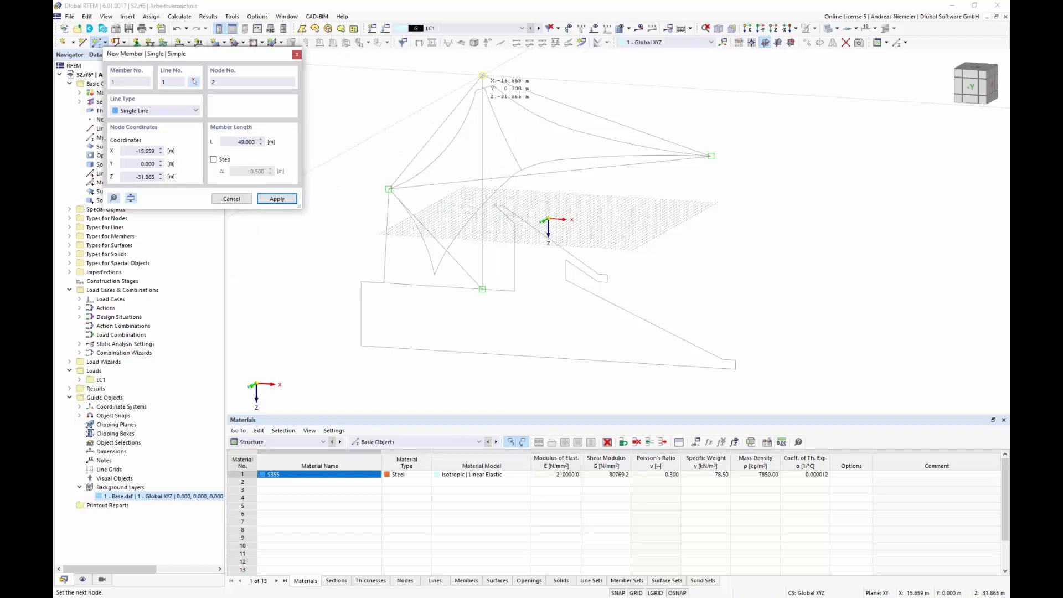
{"action": "left_click", "coordinate": [482, 75]}
{"action": "key", "text": "Escape"}
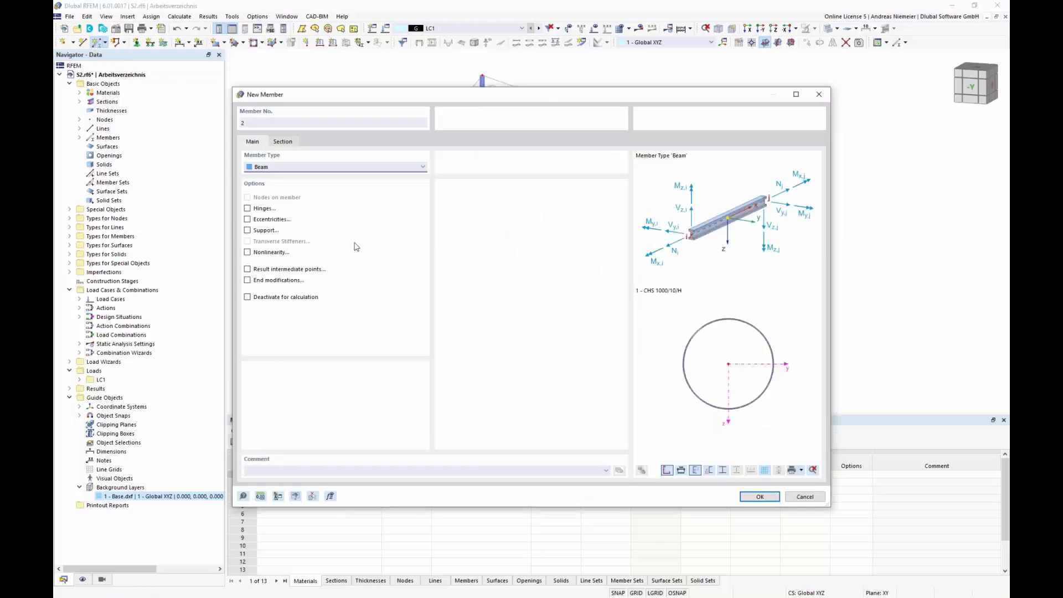
Step: Define a second beam member with hinges enabled and a circular hollow section of 600 mm diameter and 10 mm wall thickness
{"action": "left_click", "coordinate": [248, 208]}
{"action": "left_click", "coordinate": [283, 142]}
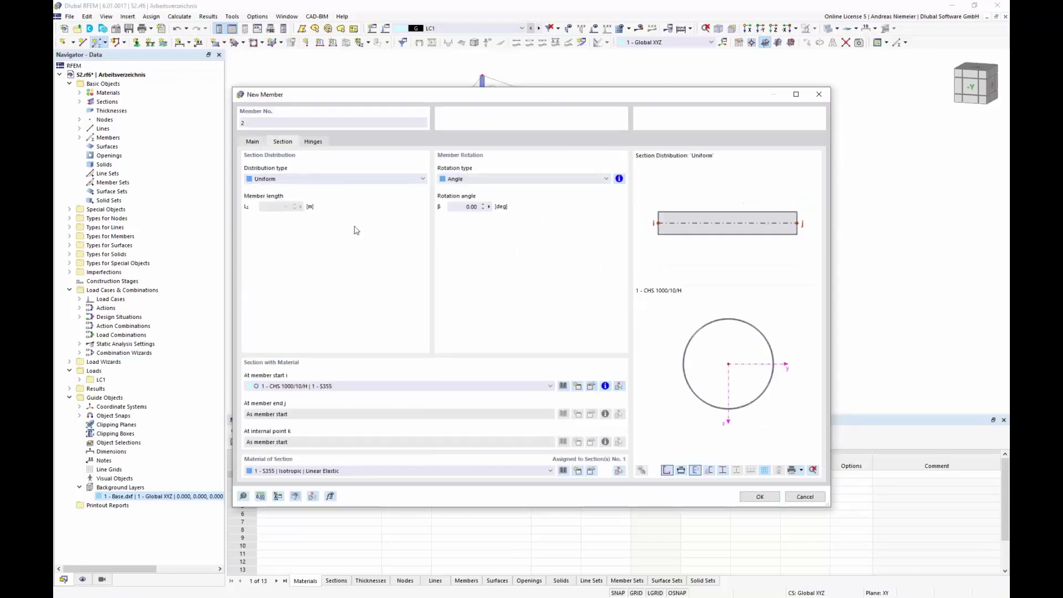
{"action": "left_click", "coordinate": [563, 414]}
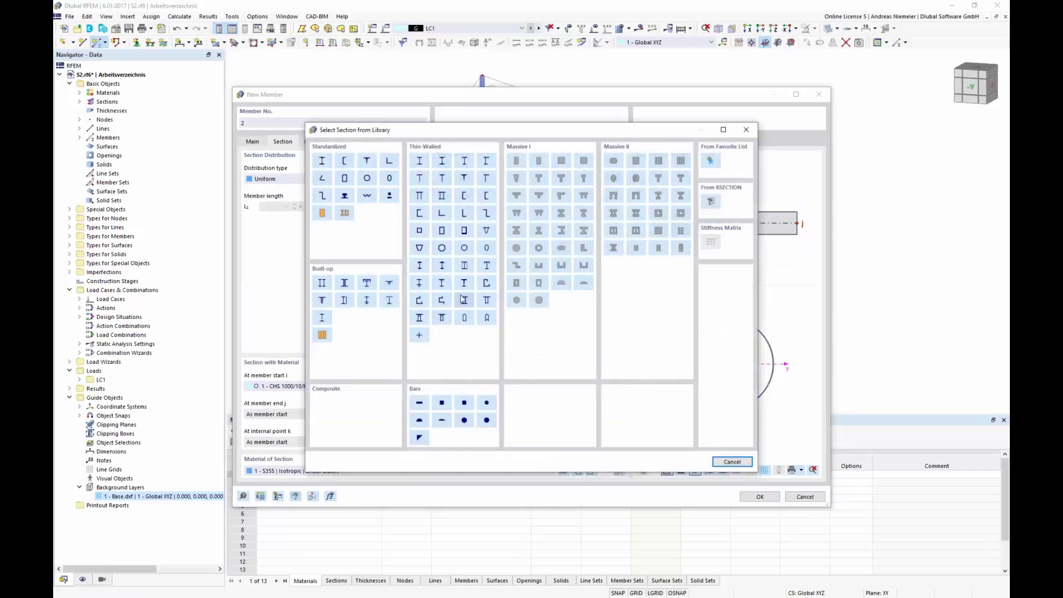
{"action": "left_click", "coordinate": [733, 461]}
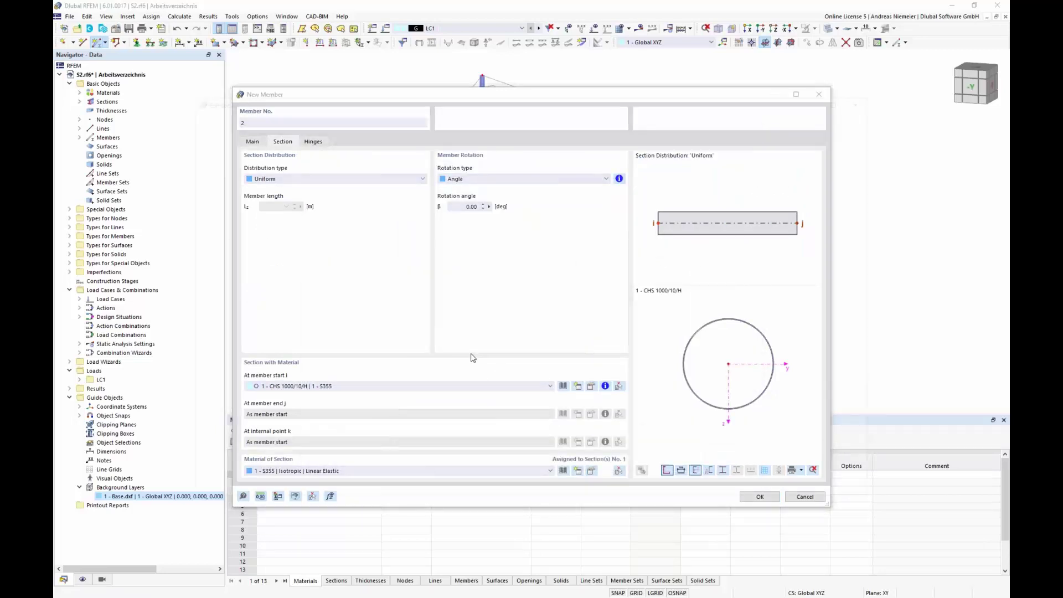
{"action": "left_click", "coordinate": [368, 146]}
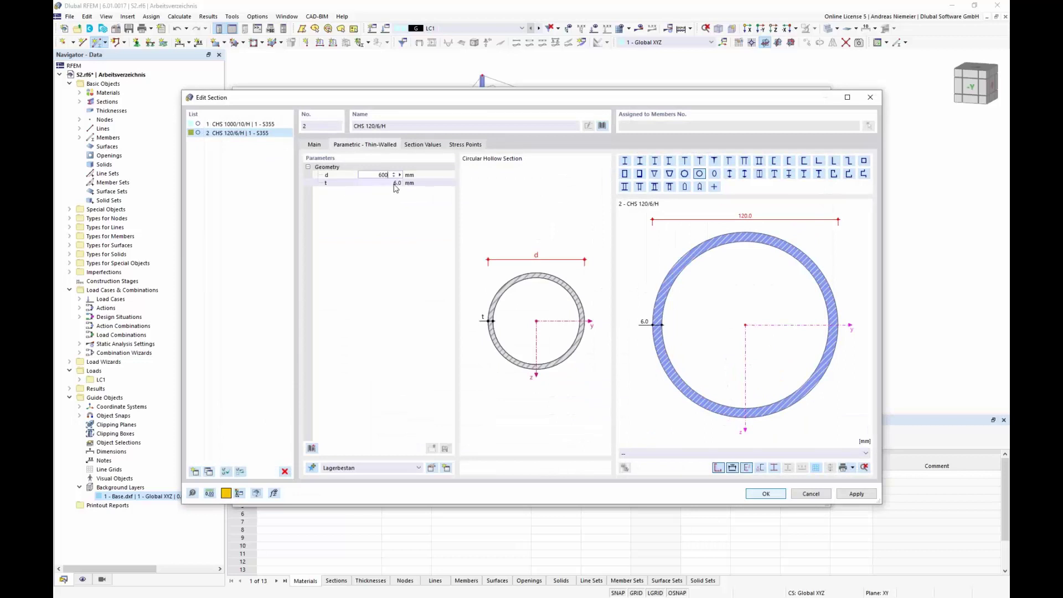
{"action": "key", "text": "Tab"}
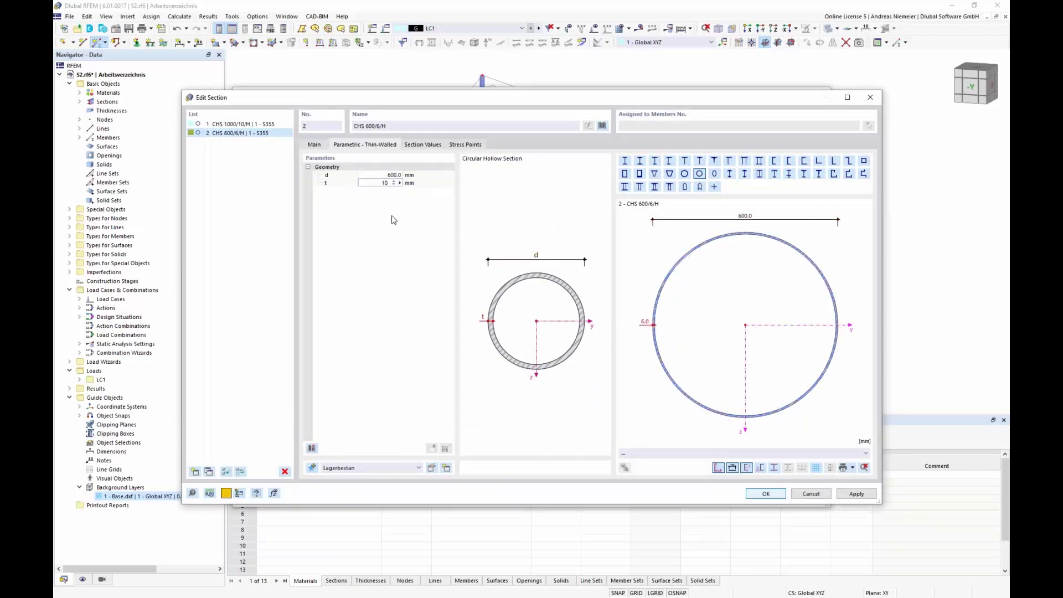
{"action": "left_click", "coordinate": [396, 220]}
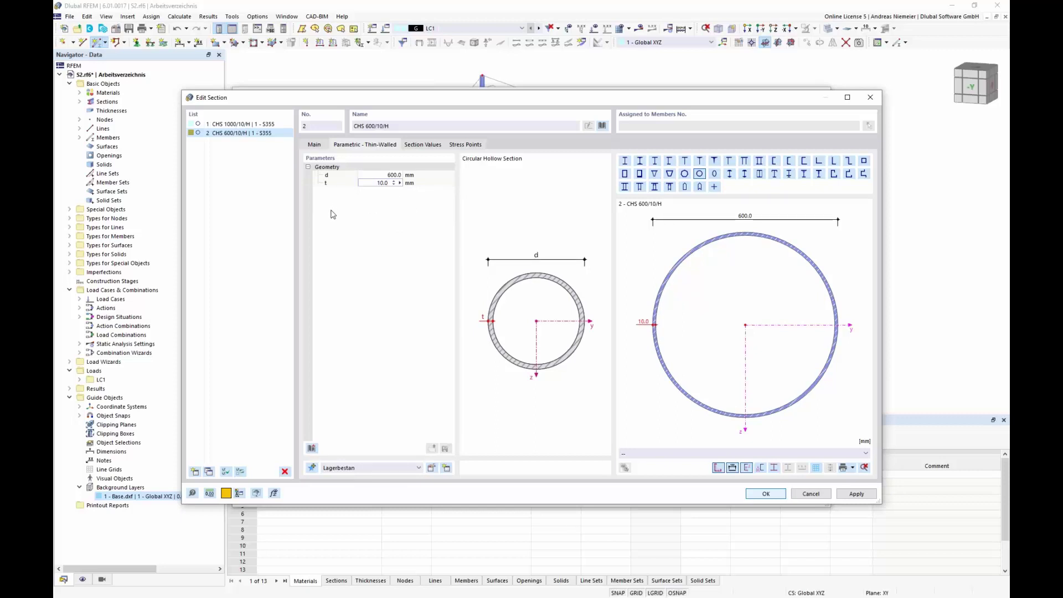
{"action": "left_click", "coordinate": [763, 494]}
Step: Create a member hinge at the member start releasing the φy and φz rotations, and accept the member settings
{"action": "left_click", "coordinate": [314, 143]}
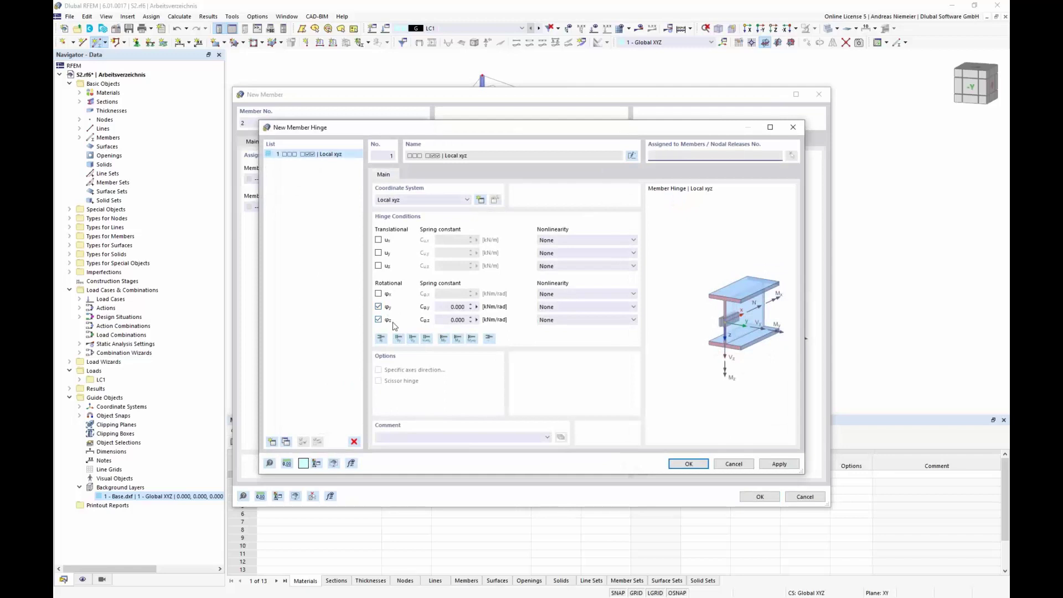
{"action": "left_click", "coordinate": [686, 464]}
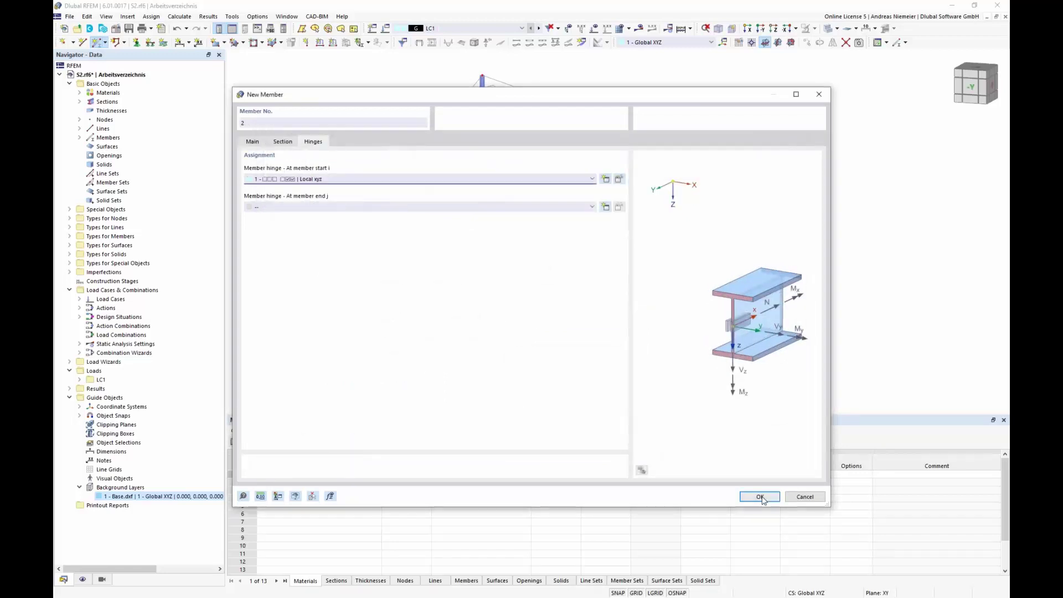
{"action": "left_click", "coordinate": [759, 496]}
Step: Place the inclined strut member from the mast's foot up to the outer corner point of the roof outline
{"action": "left_click", "coordinate": [482, 289]}
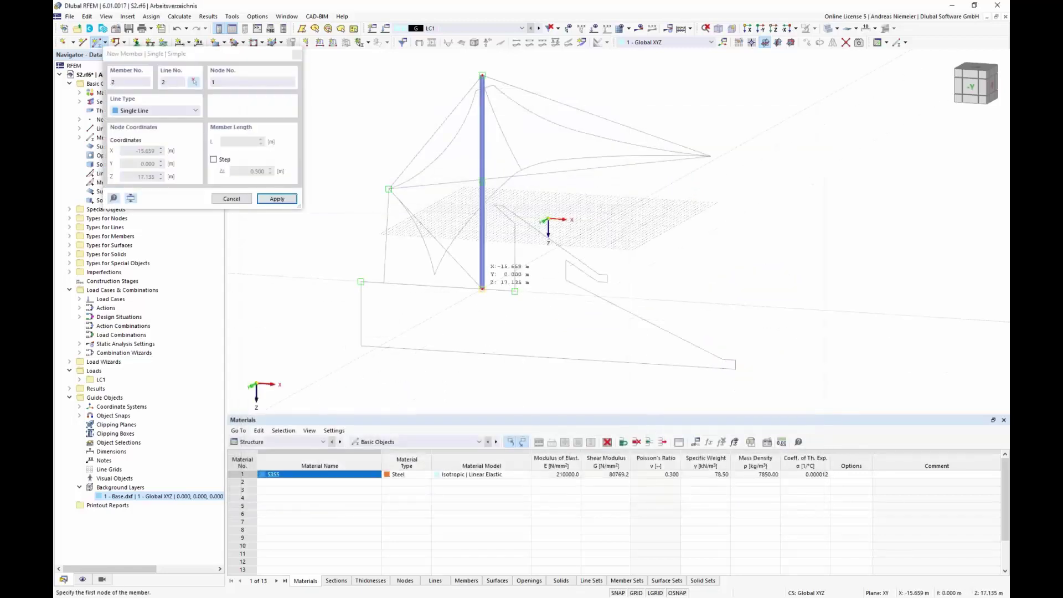
{"action": "left_click", "coordinate": [390, 189]}
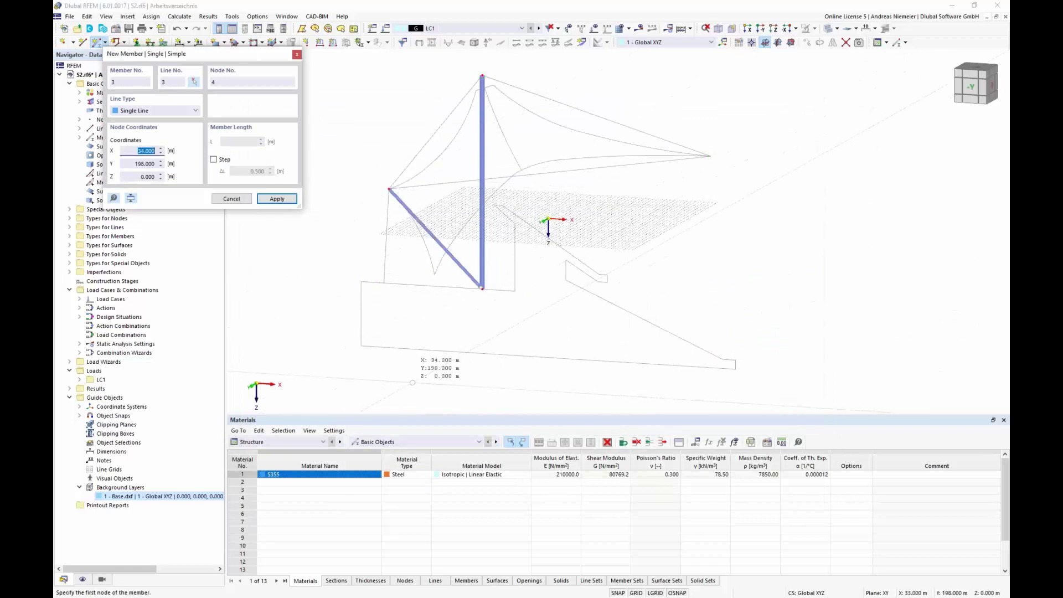
{"action": "key", "text": "Escape"}
{"action": "mouse_move", "coordinate": [580, 299]}
{"action": "middle_mouse_down", "text": "ctrl"}
{"action": "mouse_move", "coordinate": [415, 299]}
{"action": "mouse_move", "coordinate": [570, 301]}
{"action": "middle_mouse_up", "text": "ctrl"}
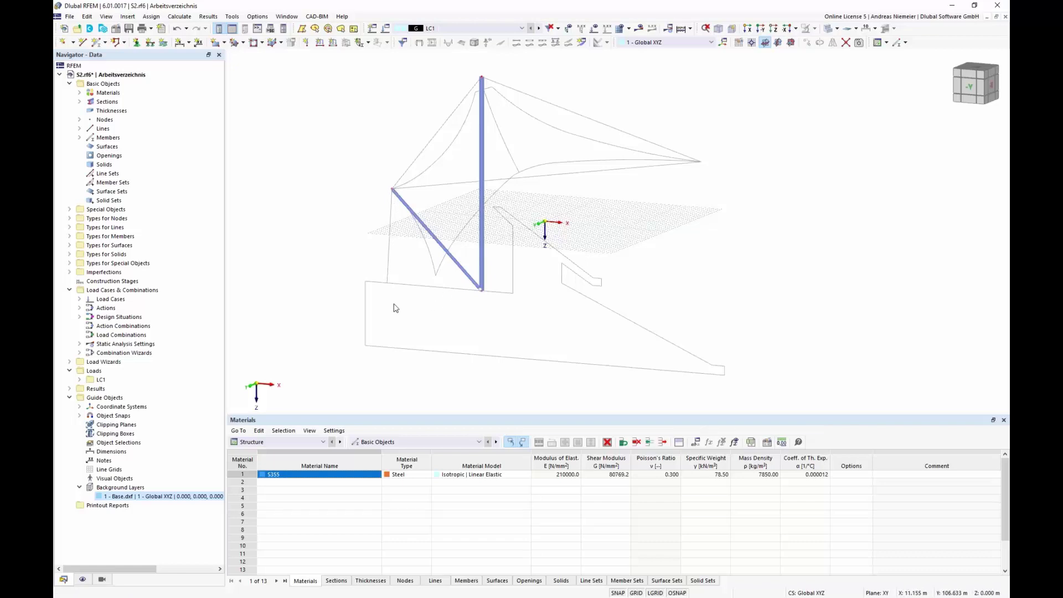
{"action": "middle_click_drag", "start_coordinate": [644, 283], "coordinate": [552, 242], "text": "ctrl"}
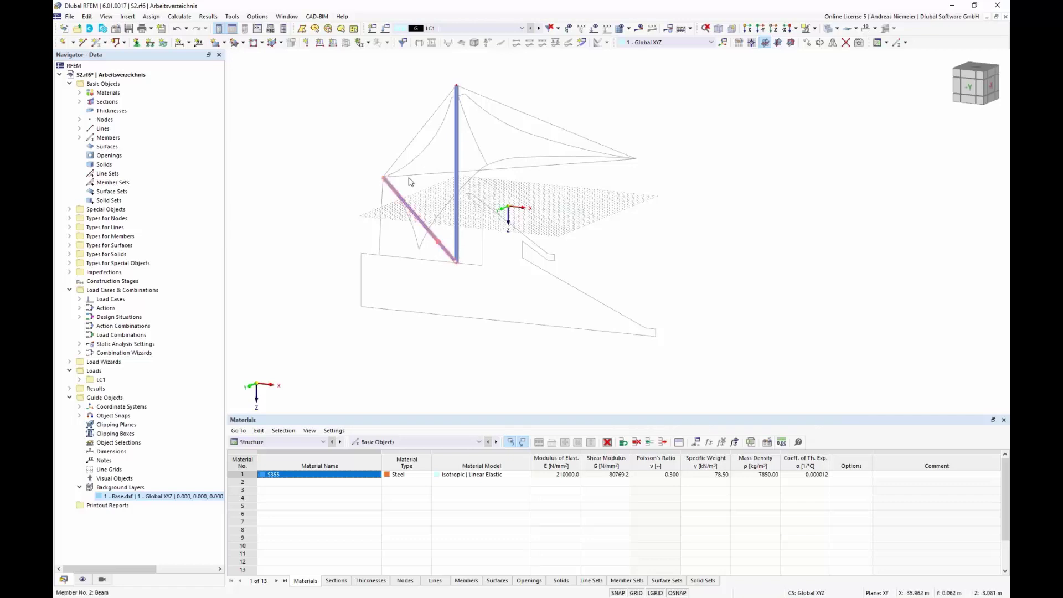
Step: Copy the node at the inclined strut's outer end by 144 m in the X direction
{"action": "left_click", "coordinate": [807, 43]}
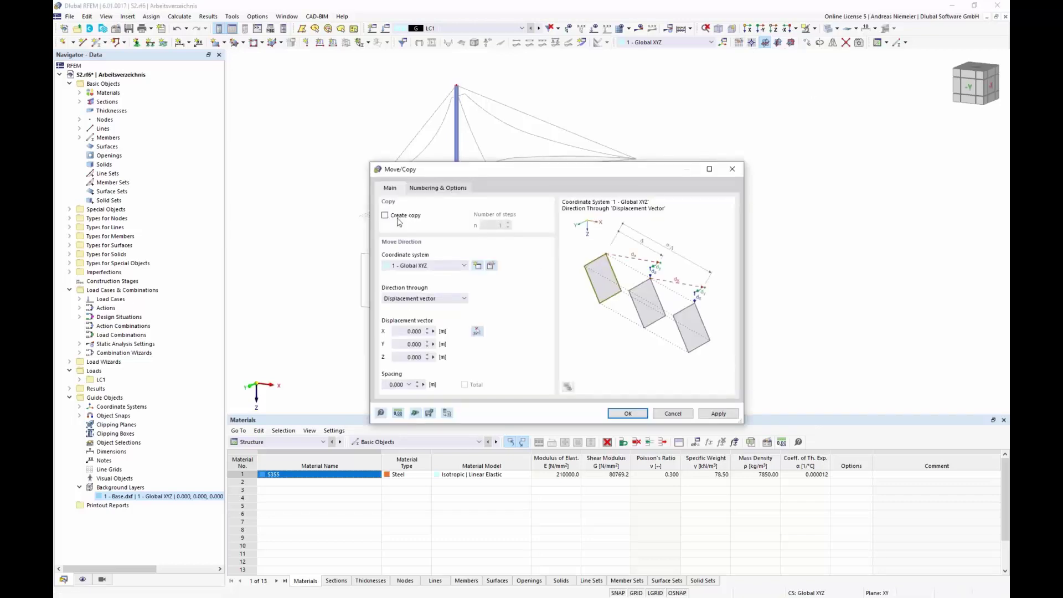
{"action": "left_click", "coordinate": [391, 216]}
{"action": "left_click", "coordinate": [405, 330]}
{"action": "type", "text": "144"}
{"action": "left_click", "coordinate": [619, 412]}
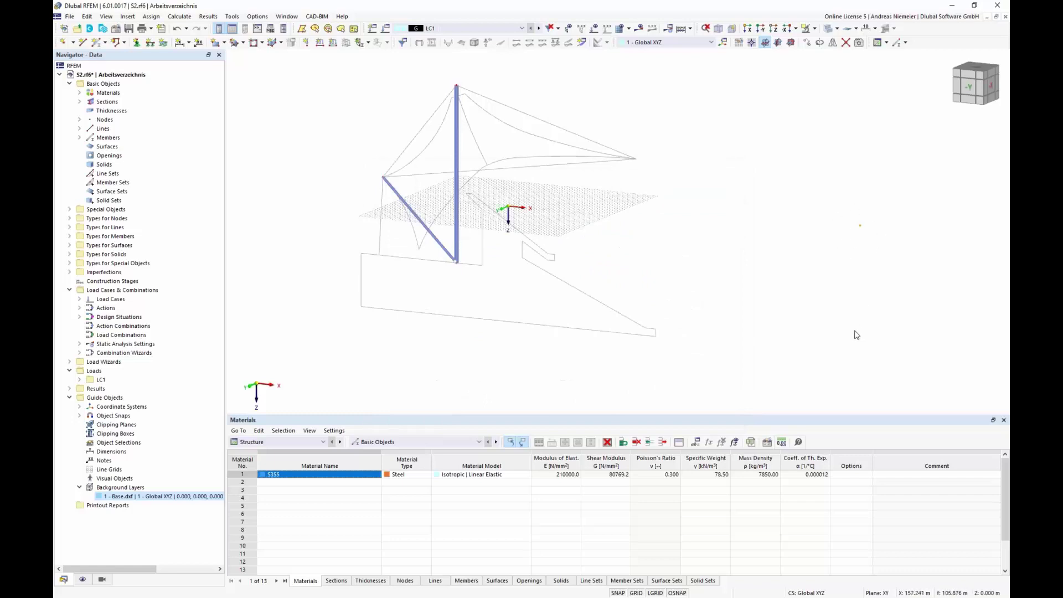
Step: Place nodes on the background layer at the two low points of the roof outline and at its far tip
{"action": "left_click", "coordinate": [64, 46]}
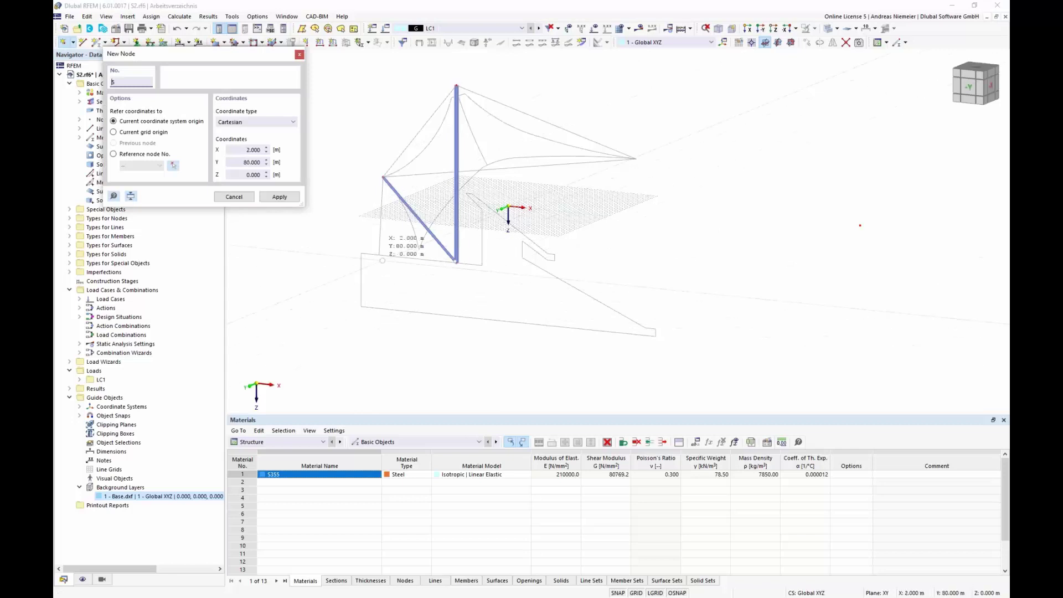
{"action": "left_click", "coordinate": [379, 255]}
{"action": "left_click", "coordinate": [418, 250]}
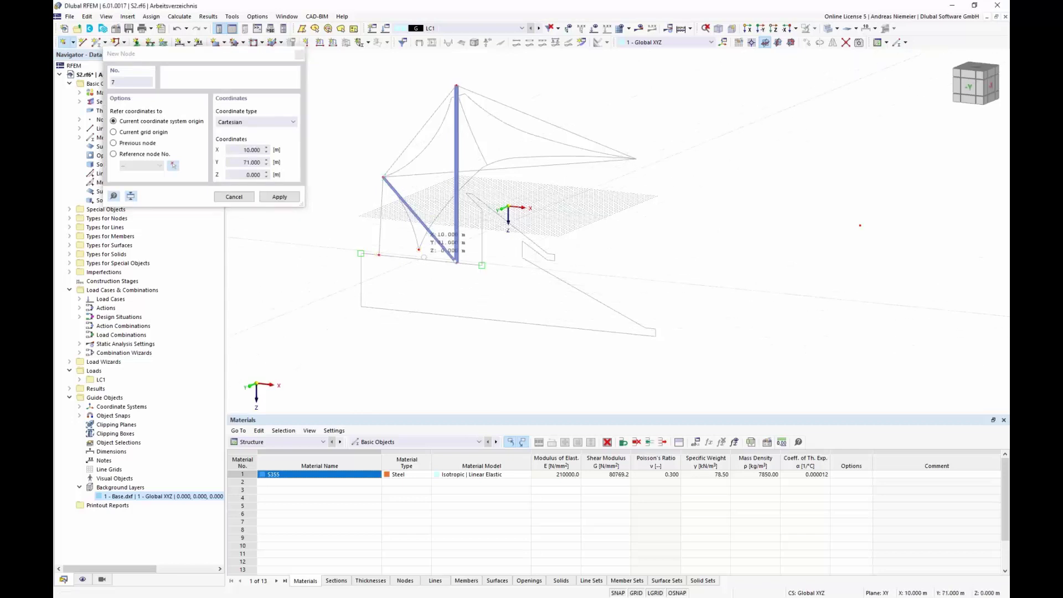
{"action": "key", "text": "Escape"}
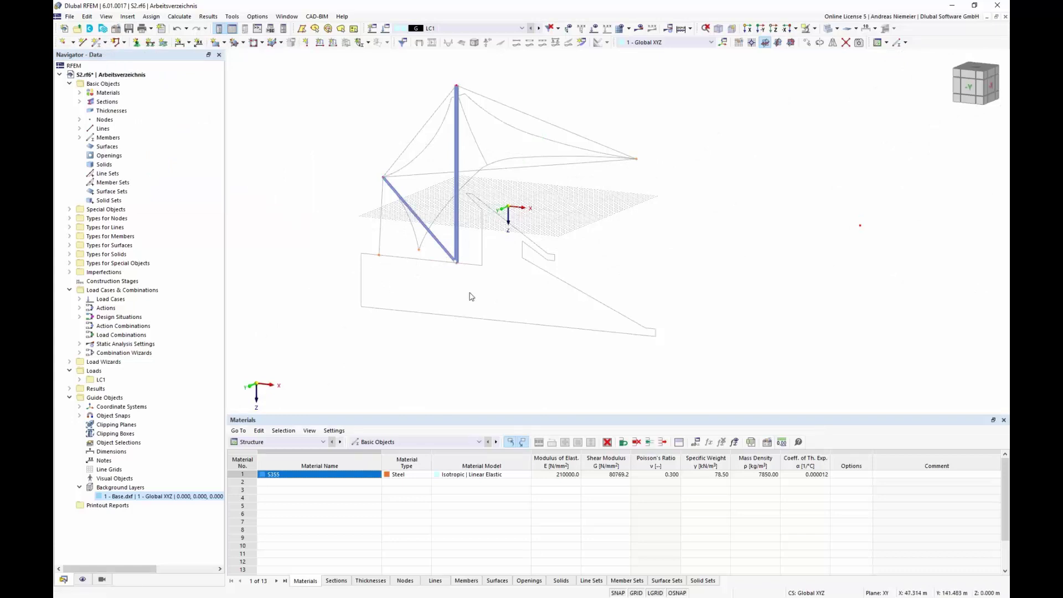
Step: Create a copy of the three new nodes rotated 7.5° about the Z-parallel axis through the distant copied node
{"action": "left_click", "coordinate": [819, 42]}
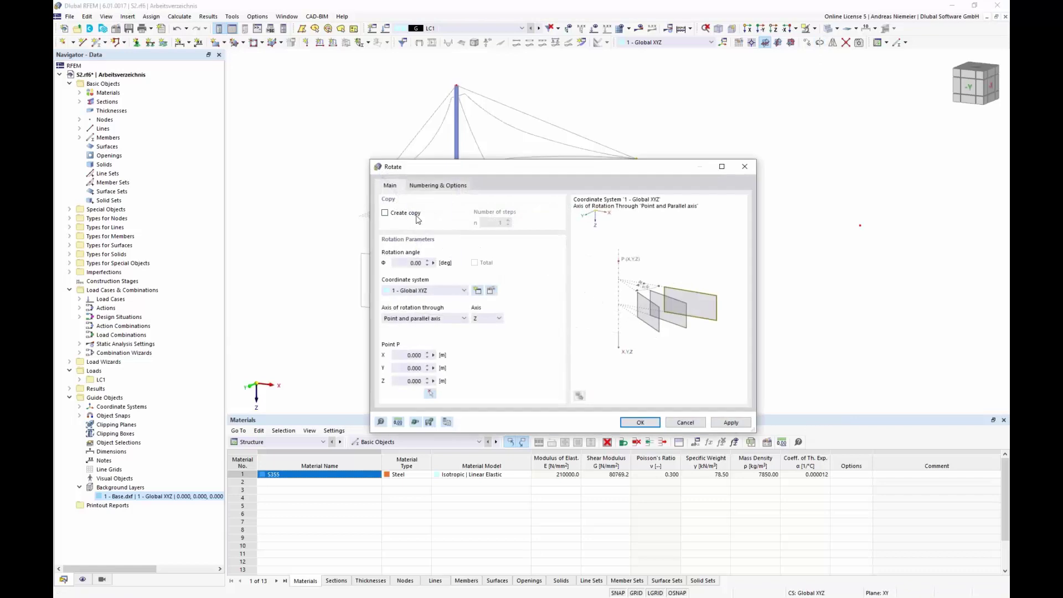
{"action": "left_click", "coordinate": [417, 220]}
{"action": "double_click", "coordinate": [407, 263]}
{"action": "type", "text": "7,5"}
{"action": "left_click", "coordinate": [430, 393]}
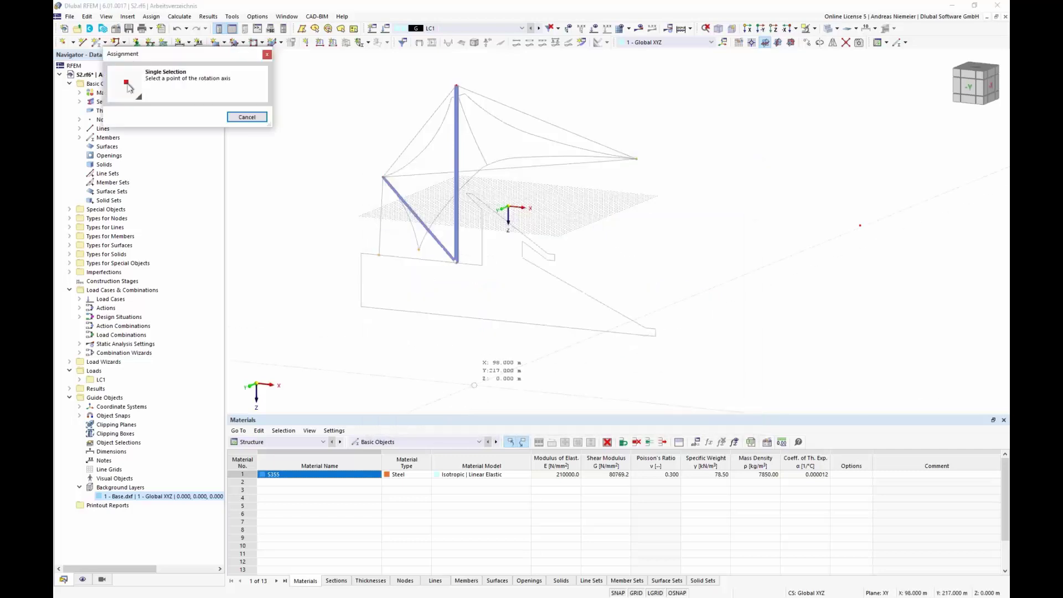
{"action": "left_click", "coordinate": [860, 226]}
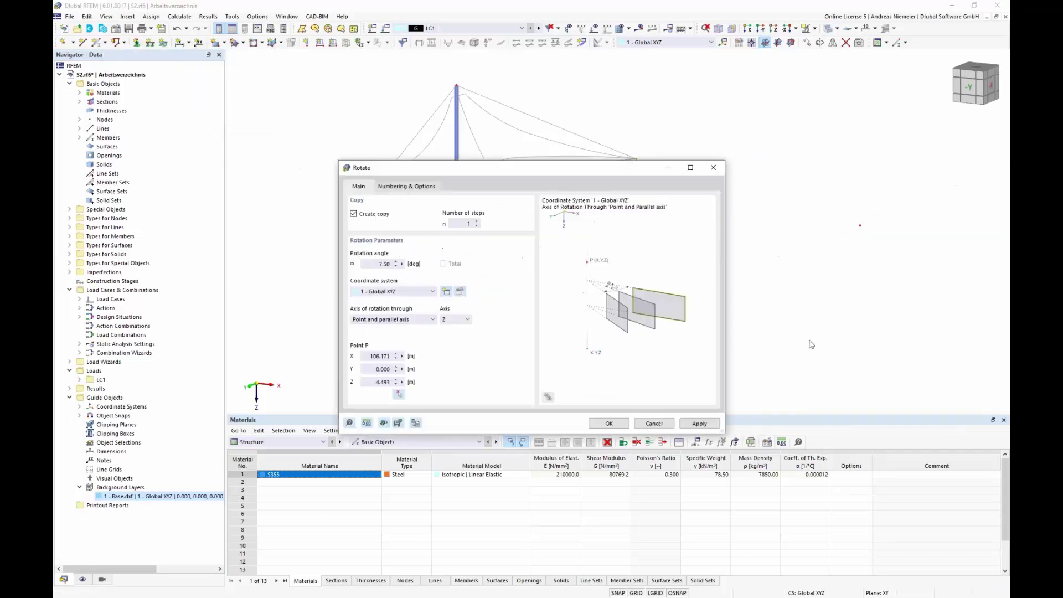
{"action": "left_click", "coordinate": [699, 425]}
Step: Create a further copy of the rotated nodes at -15° about the same vertical axis
{"action": "left_click_drag", "start_coordinate": [378, 265], "coordinate": [396, 267]}
{"action": "type", "text": "-15"}
{"action": "left_click", "coordinate": [609, 423]}
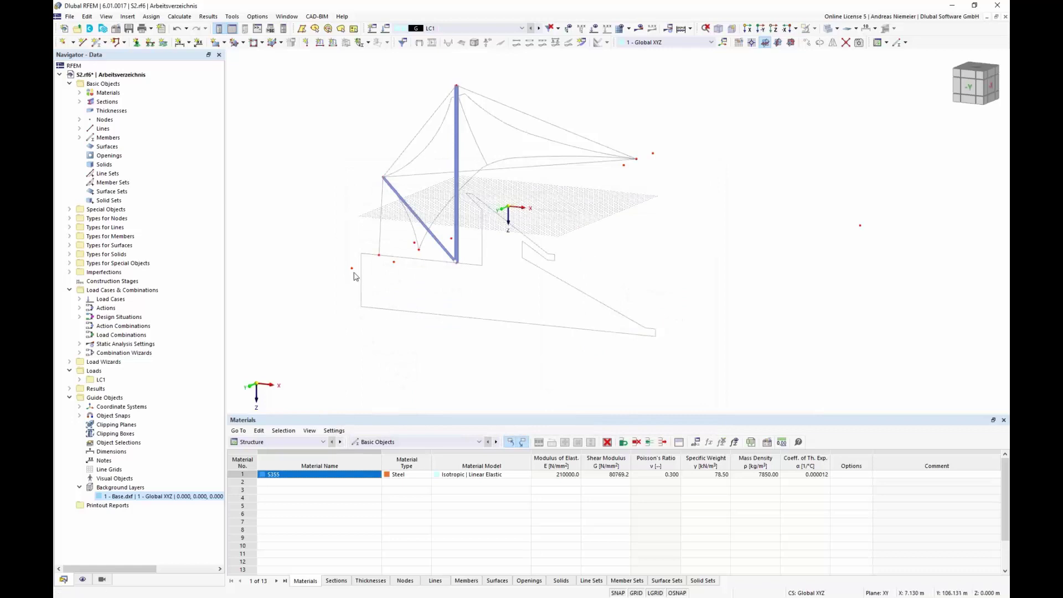
Step: Examine the arrangement of the rotated node copies in plan and in the three-dimensional view
{"action": "left_click", "coordinate": [975, 68]}
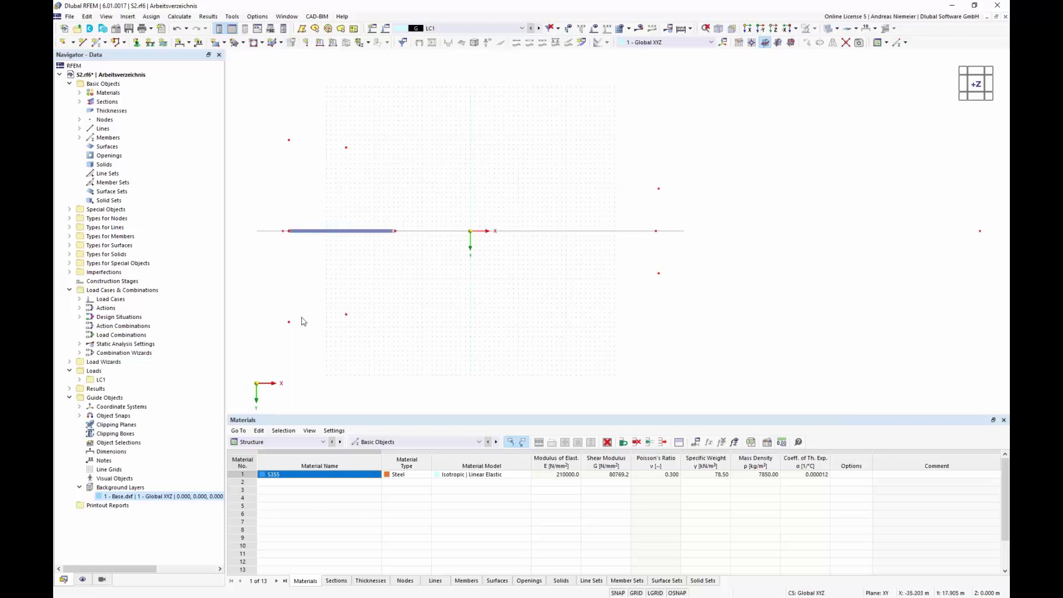
{"action": "left_click", "coordinate": [719, 28]}
{"action": "middle_click_drag", "start_coordinate": [467, 338], "coordinate": [373, 313]}
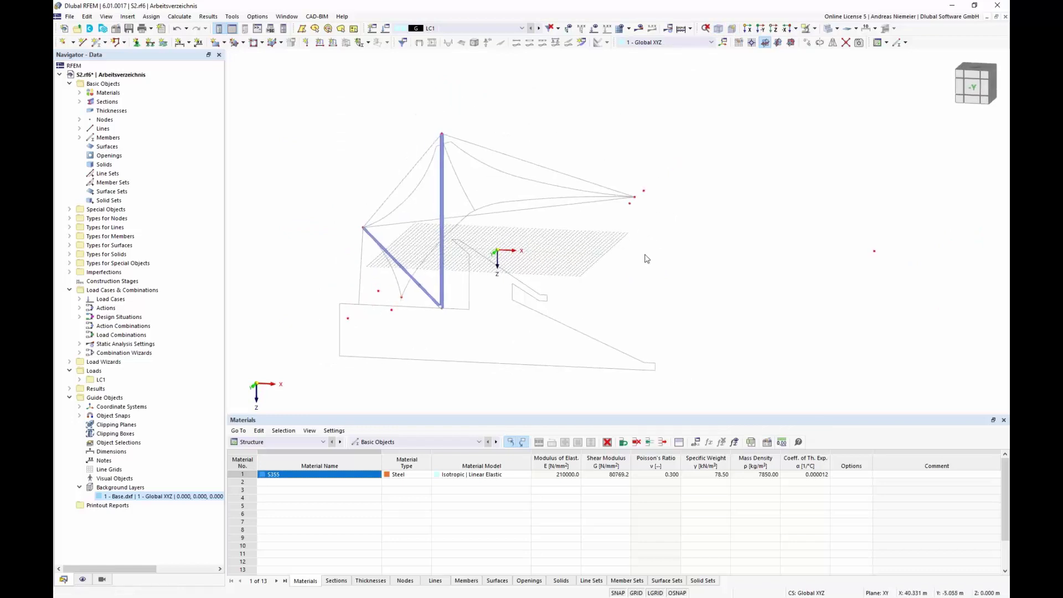
{"action": "scroll", "coordinate": [401, 302], "scroll_direction": "up", "scroll_amount": 3}
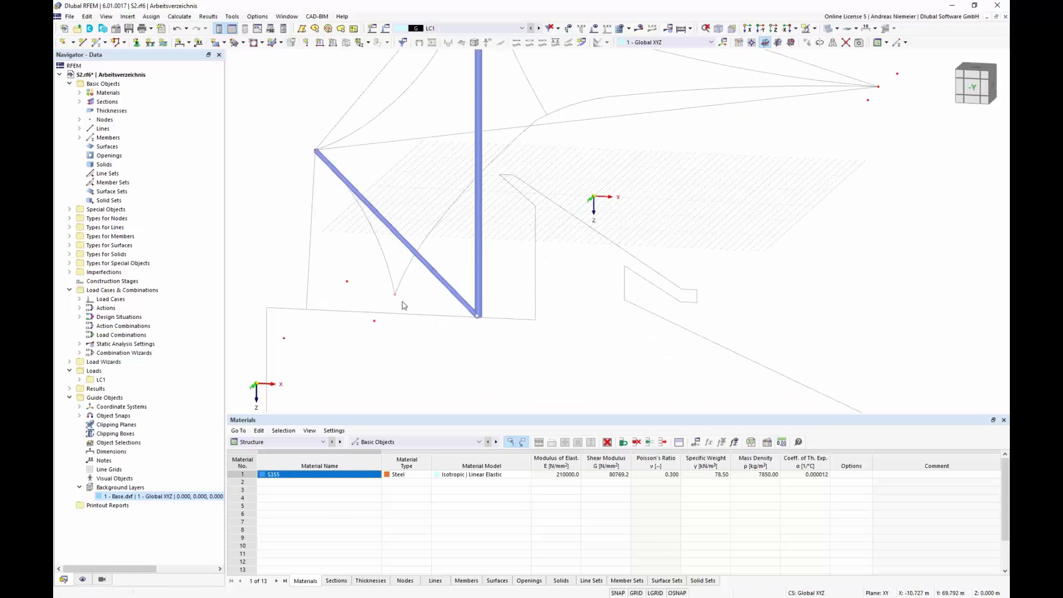
{"action": "scroll", "coordinate": [712, 306], "scroll_direction": "down", "scroll_amount": 3}
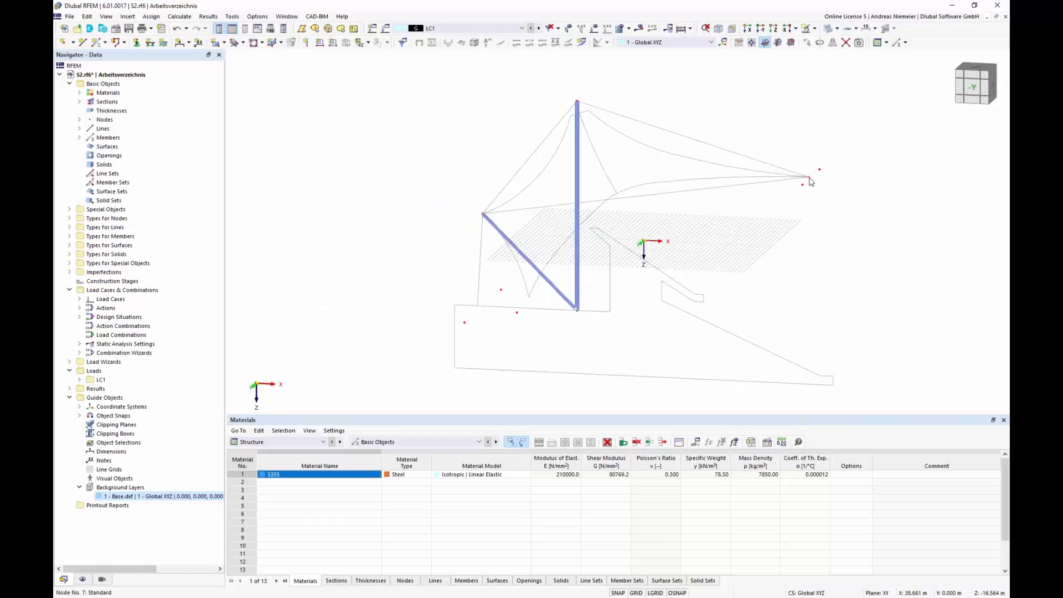
Step: Define a new cable member with a solid round bar section of 80 mm diameter in S355
{"action": "left_click", "coordinate": [100, 45]}
{"action": "left_click", "coordinate": [288, 167]}
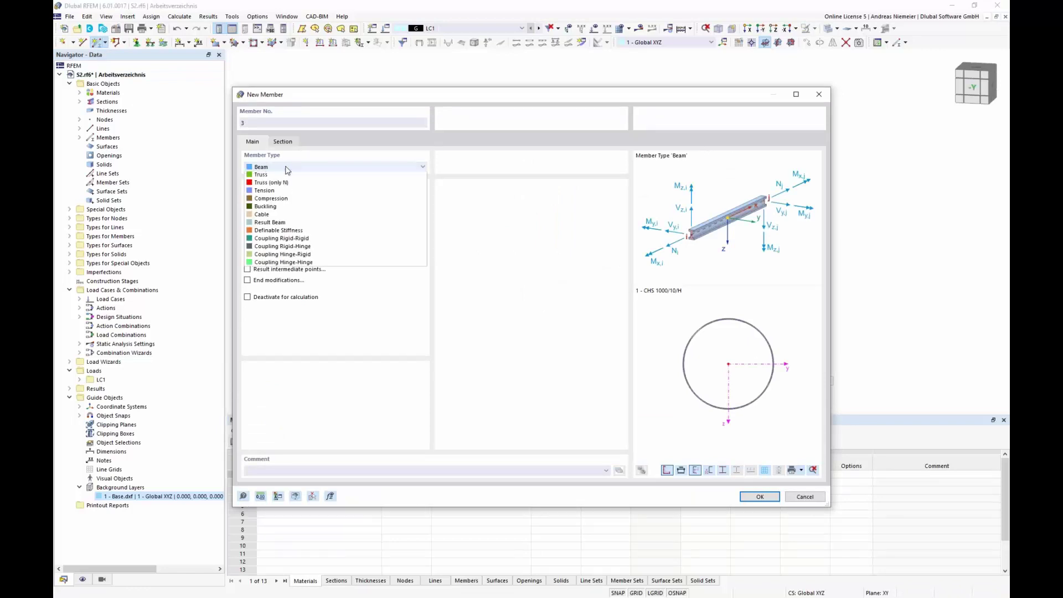
{"action": "left_click", "coordinate": [291, 240]}
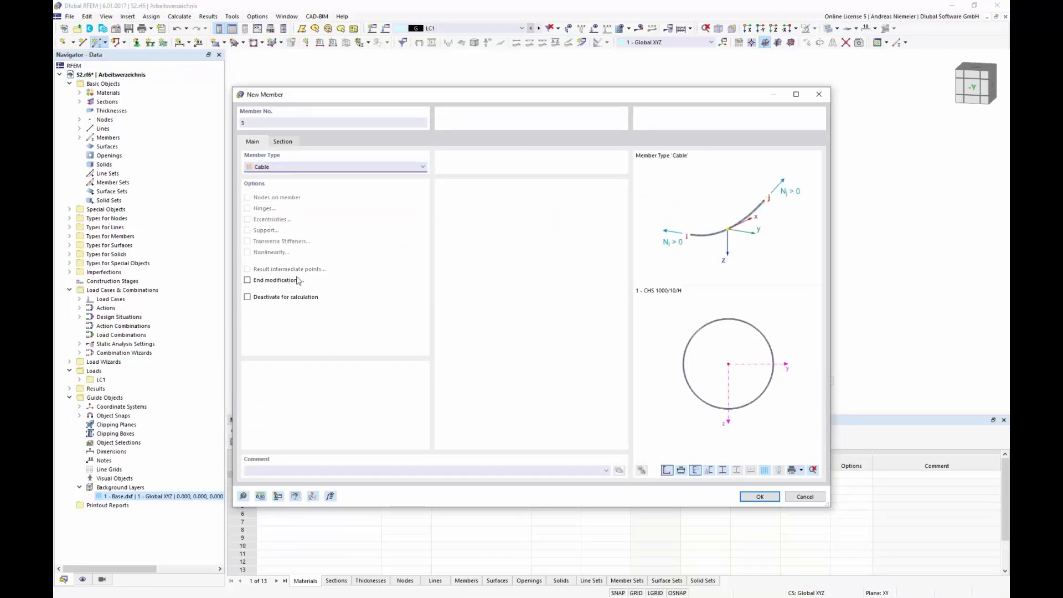
{"action": "left_click", "coordinate": [283, 142]}
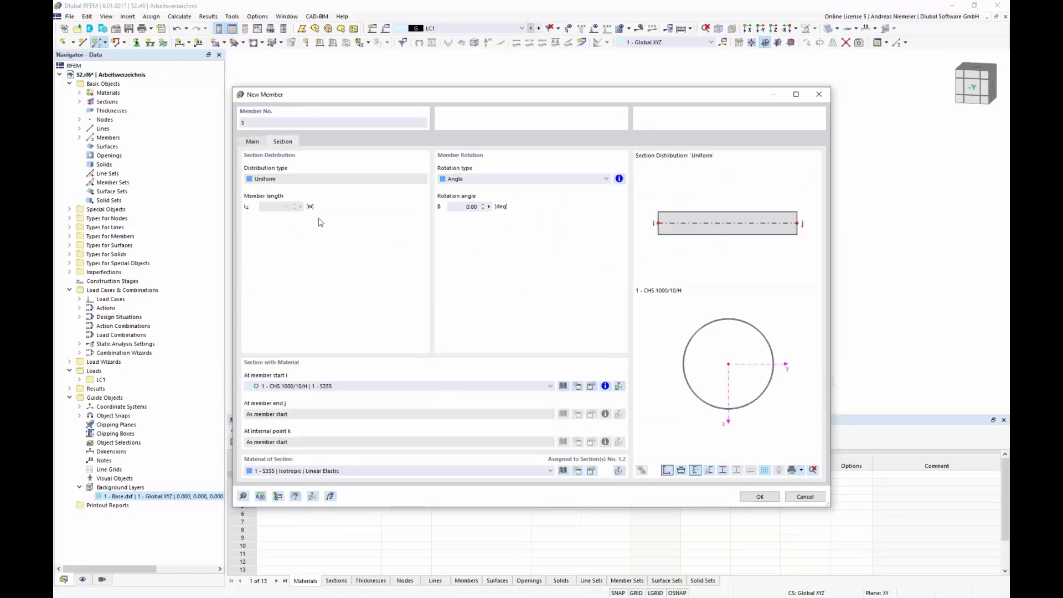
{"action": "left_click", "coordinate": [563, 386]}
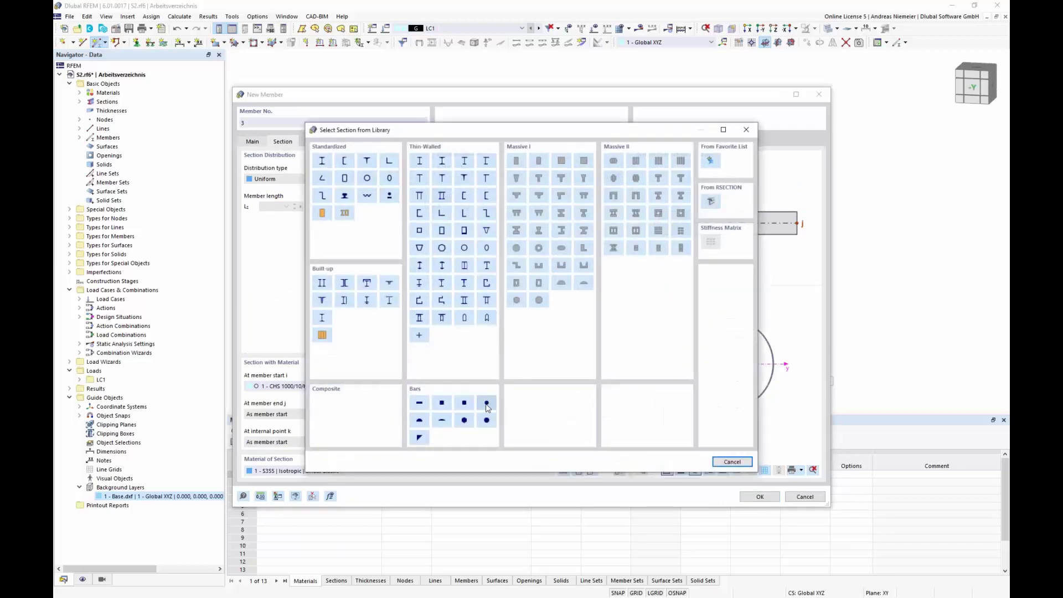
{"action": "left_click", "coordinate": [732, 462]}
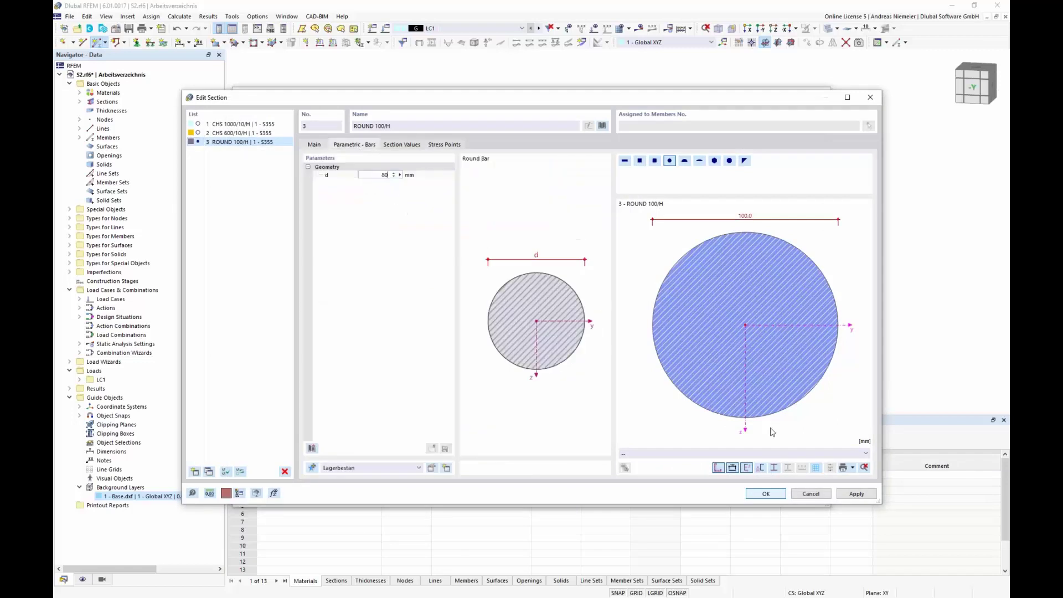
{"action": "left_click", "coordinate": [766, 493]}
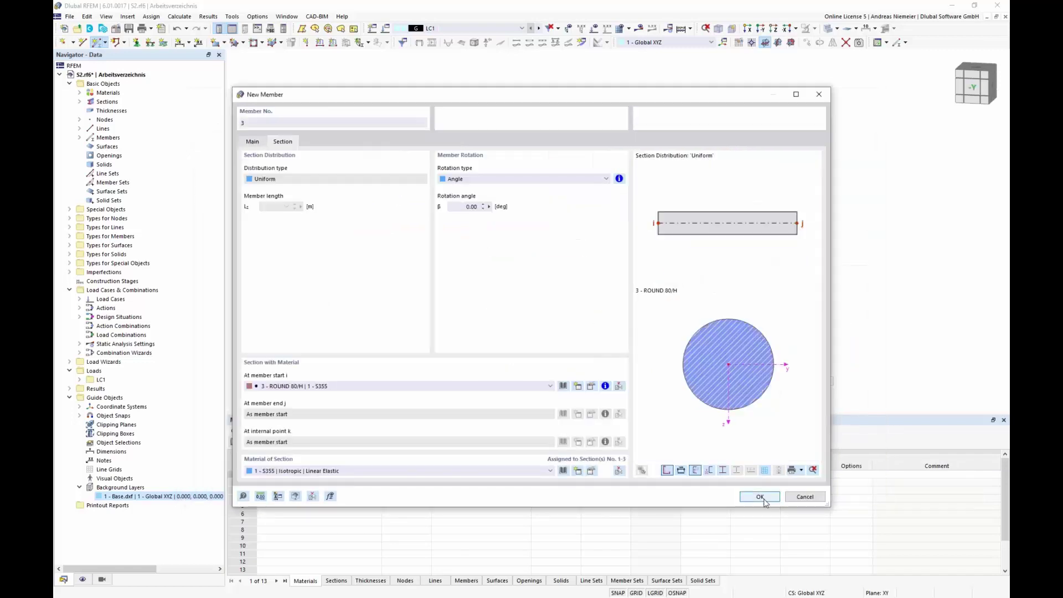
{"action": "left_click", "coordinate": [766, 498]}
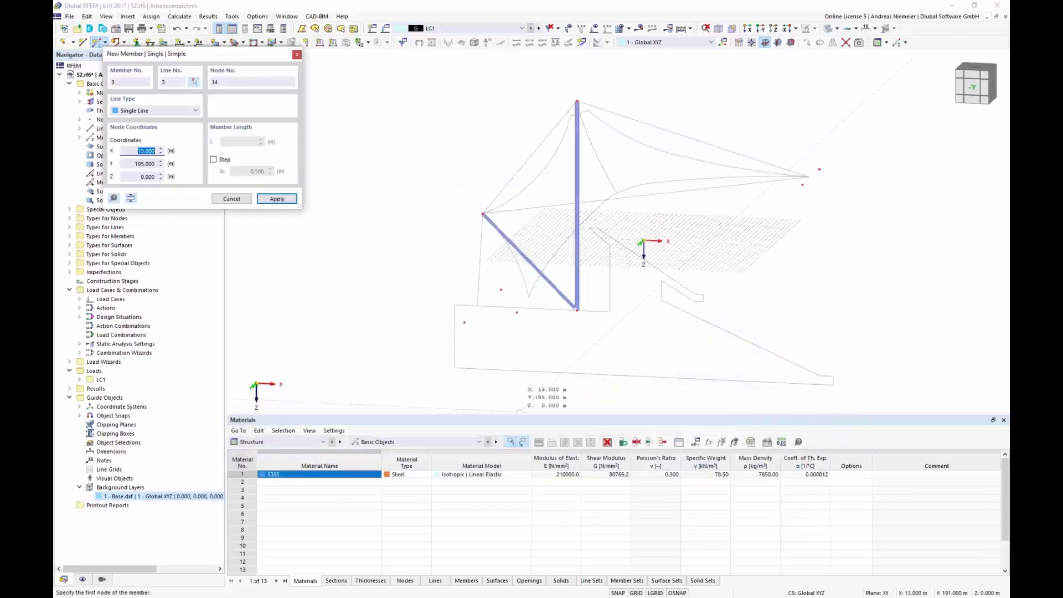
Step: Place cables from the two rear ground nodes to the strut's outer end, and from there to the mast top
{"action": "left_click", "coordinate": [465, 322]}
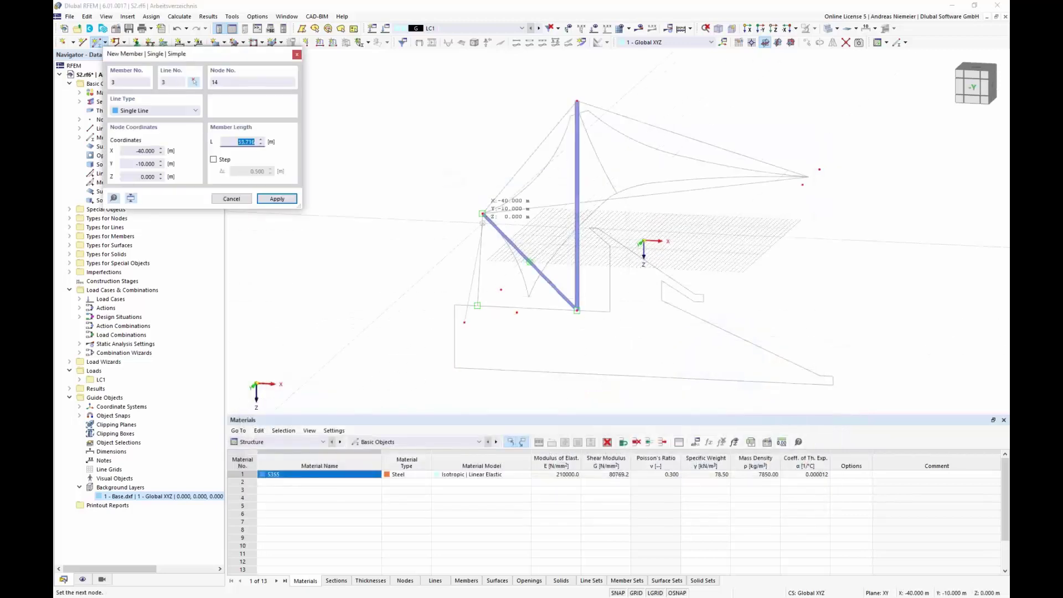
{"action": "left_click", "coordinate": [483, 213]}
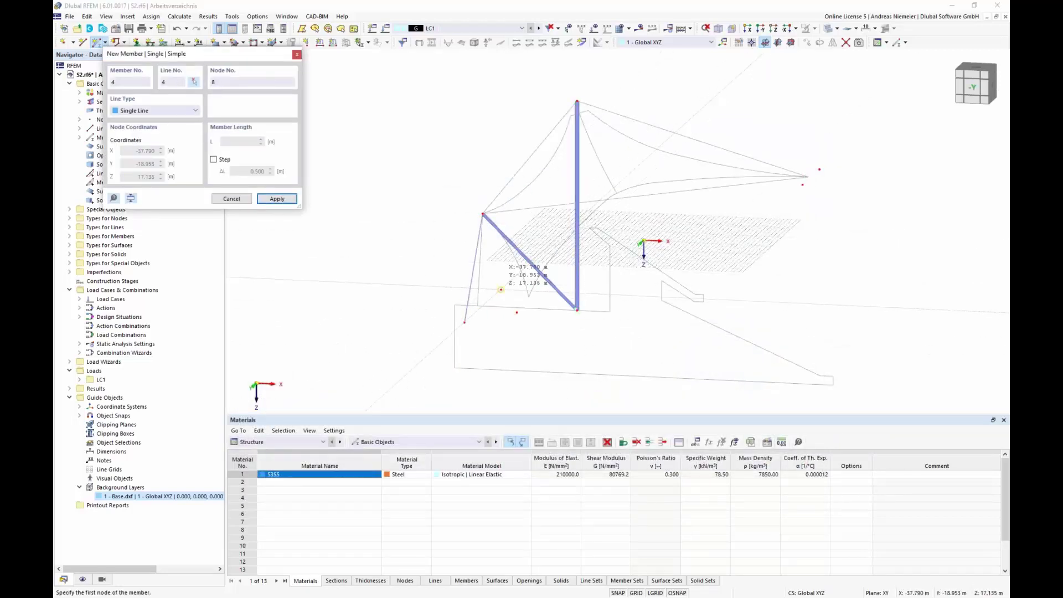
{"action": "left_click", "coordinate": [483, 214]}
{"action": "left_click", "coordinate": [483, 214]}
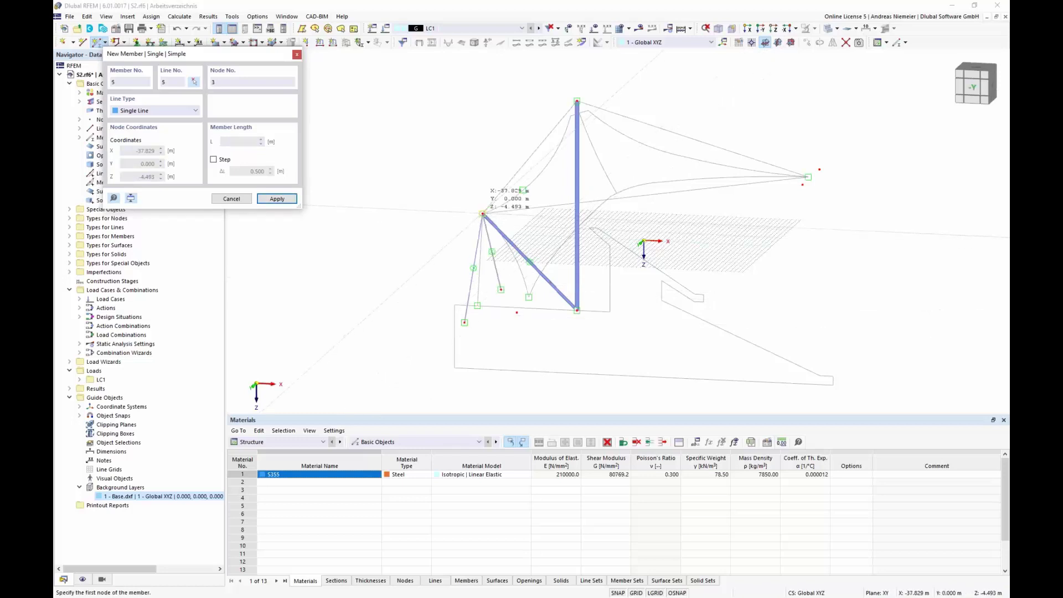
{"action": "left_click", "coordinate": [576, 101]}
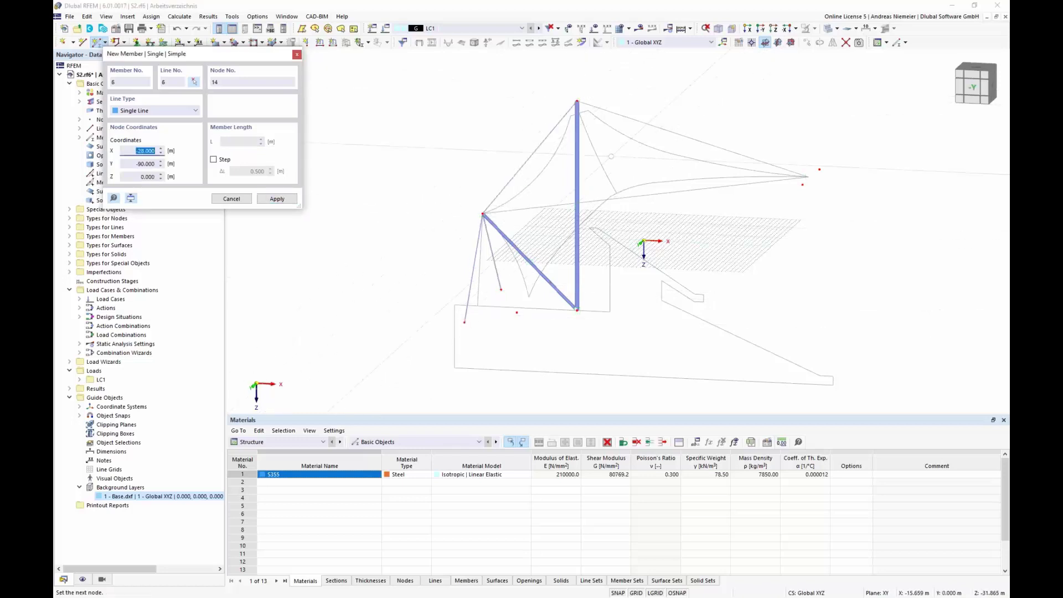
{"action": "key", "text": "Escape"}
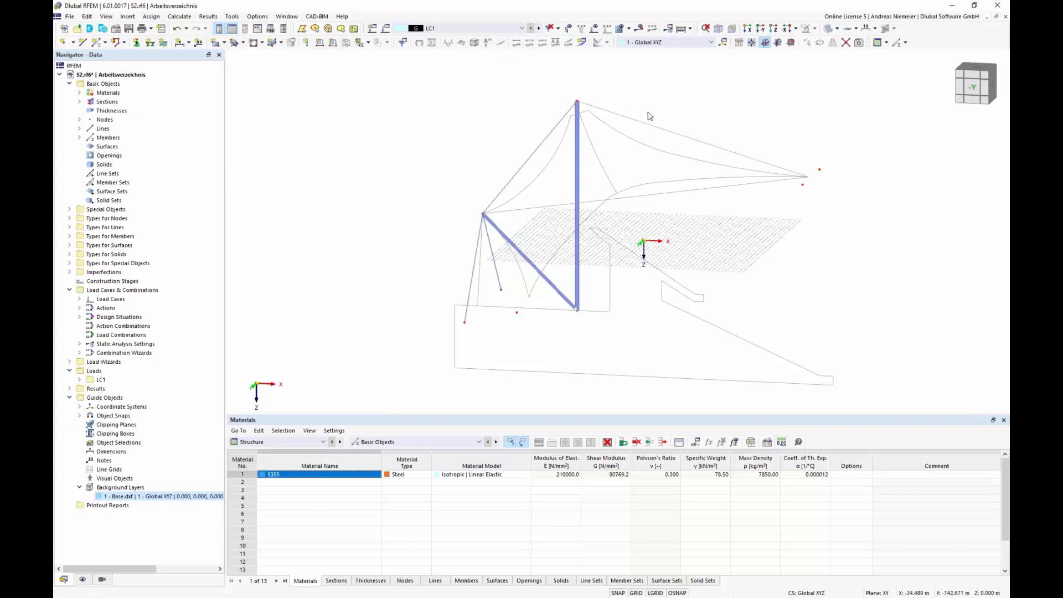
Step: Define another cable member with a solid round bar section of 30 mm diameter in S355
{"action": "left_click", "coordinate": [96, 42]}
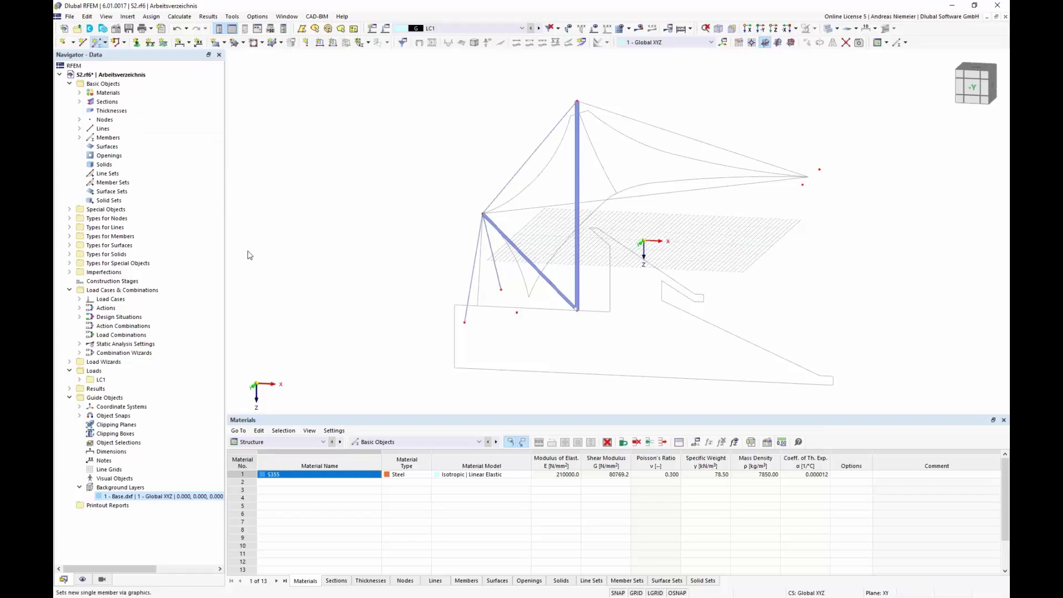
{"action": "left_click", "coordinate": [290, 168]}
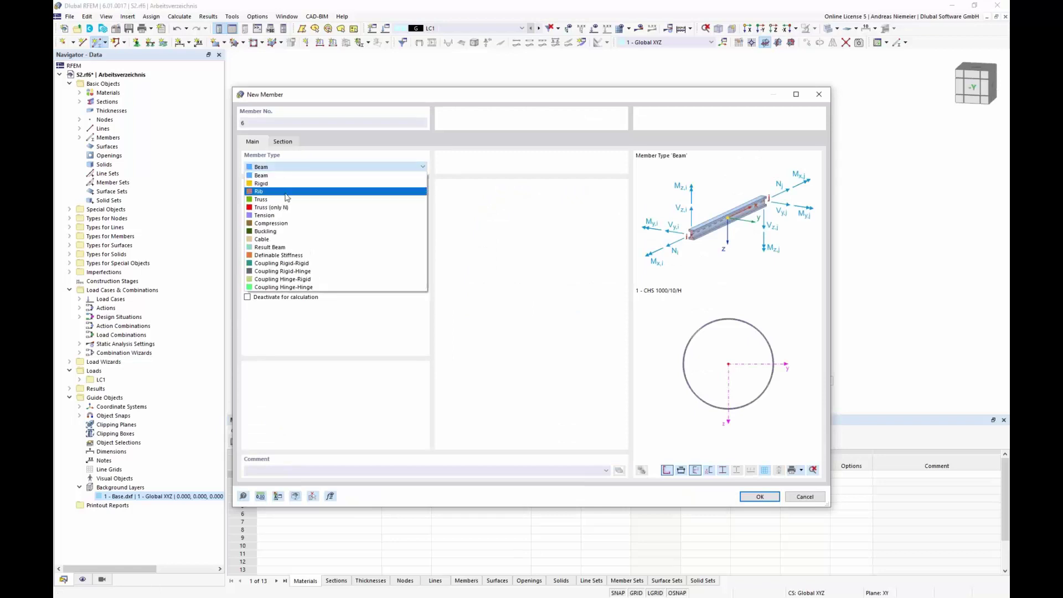
{"action": "left_click", "coordinate": [282, 240]}
{"action": "left_click", "coordinate": [283, 142]}
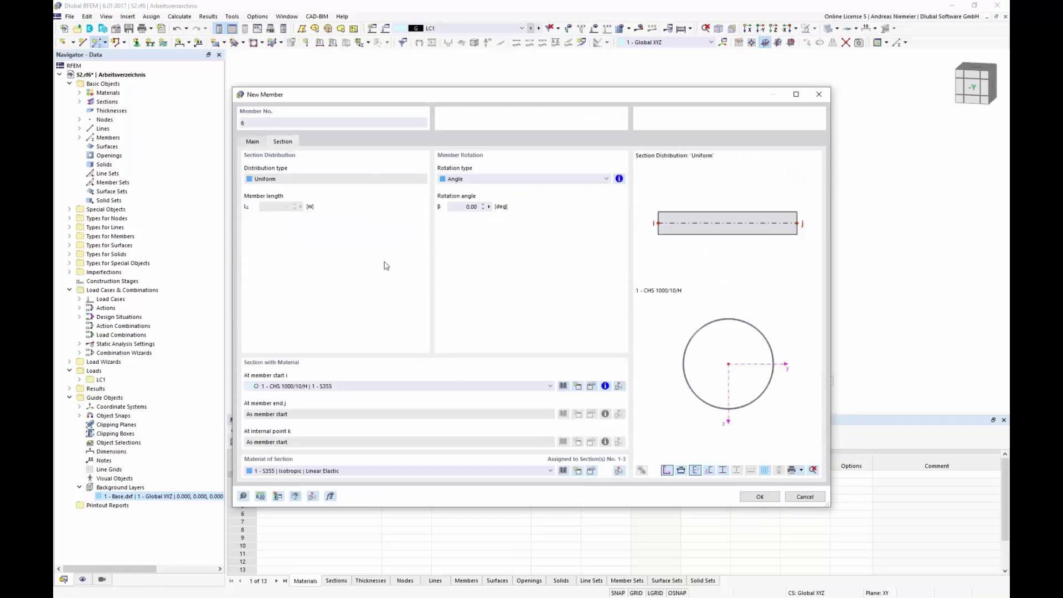
{"action": "left_click", "coordinate": [564, 386]}
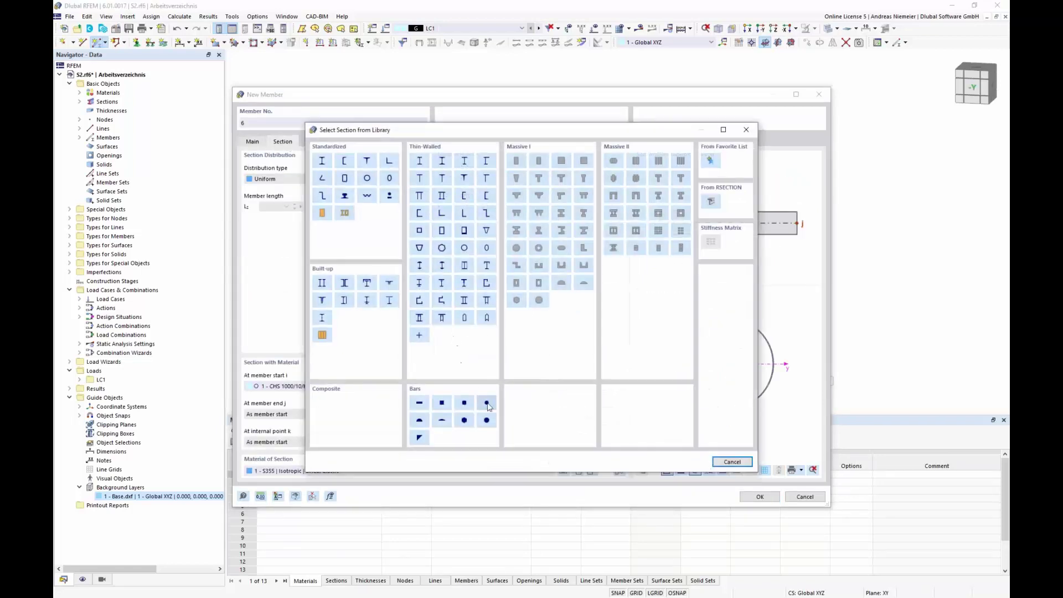
{"action": "left_click", "coordinate": [732, 462]}
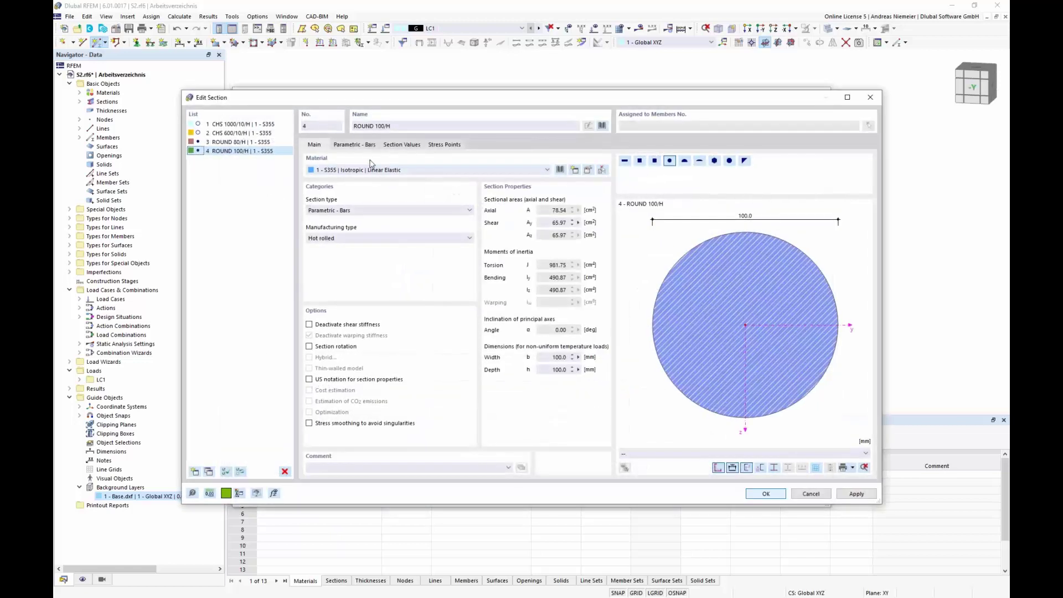
{"action": "left_click", "coordinate": [364, 147]}
{"action": "type", "text": "30"}
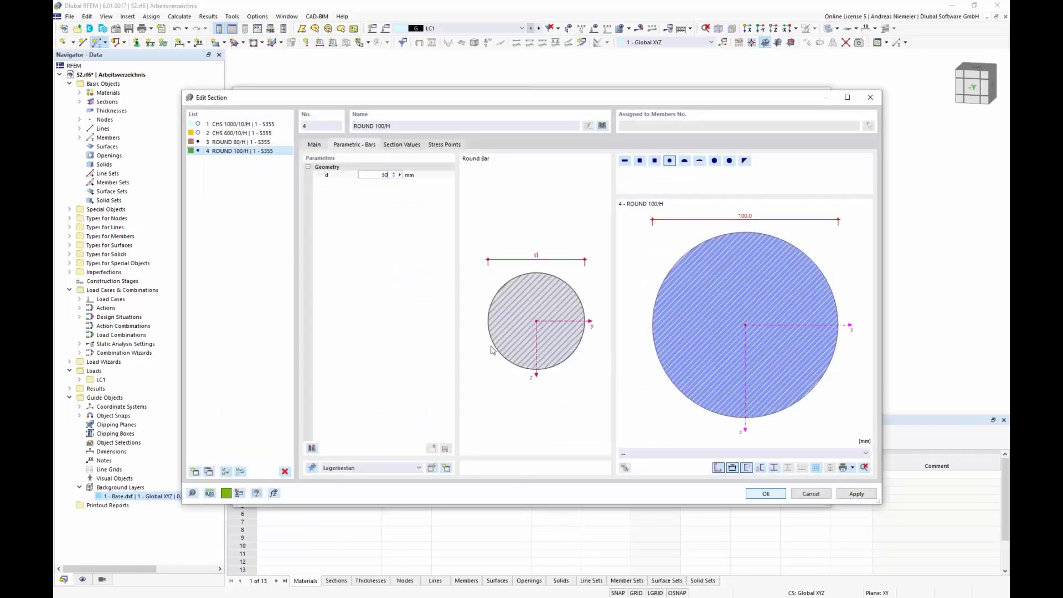
{"action": "left_click", "coordinate": [768, 495]}
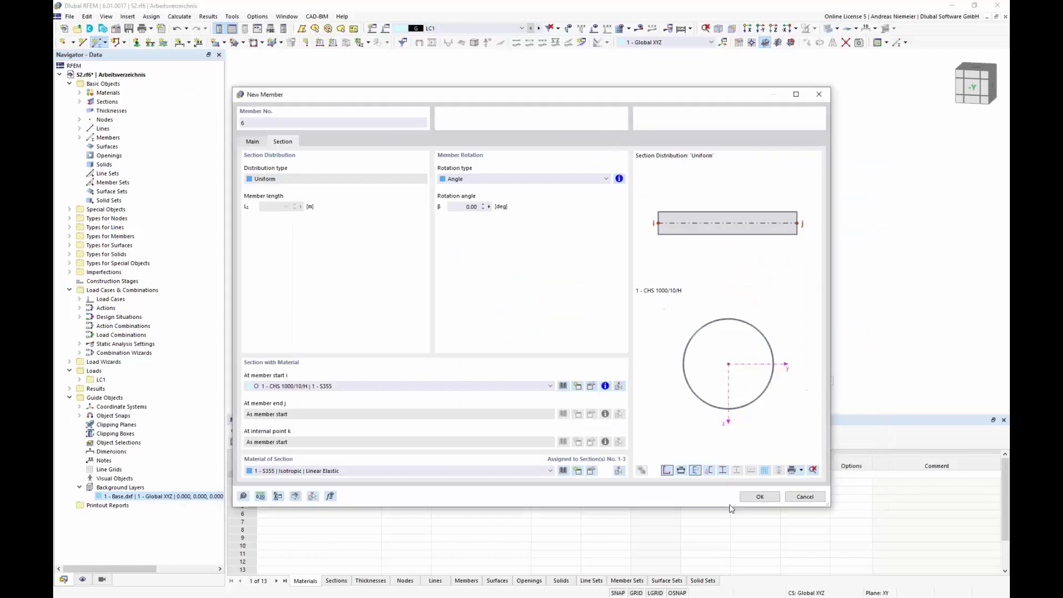
{"action": "left_click", "coordinate": [760, 497]}
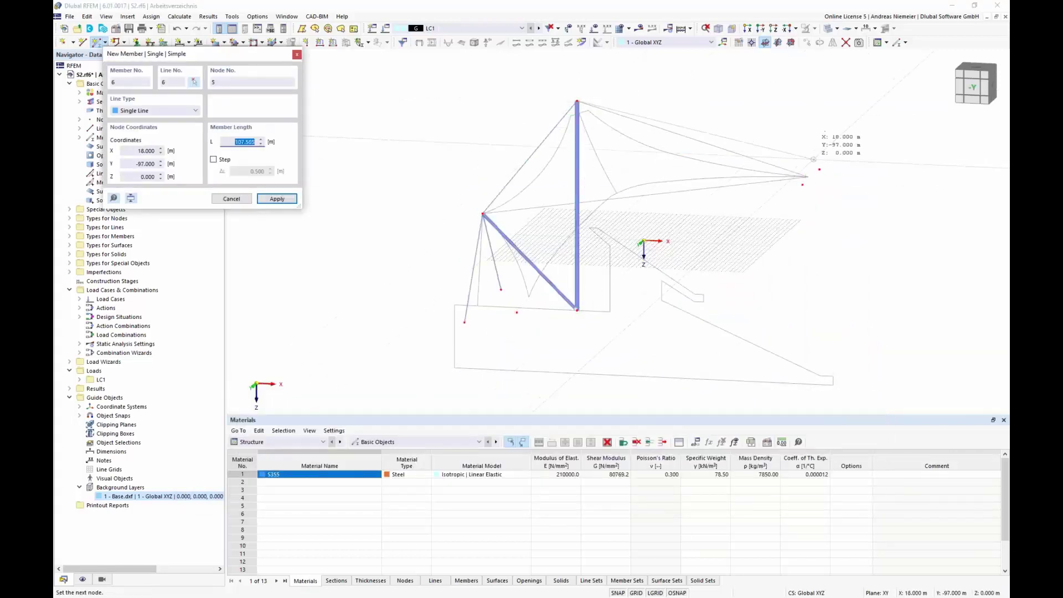
Step: Place two cables from the mast top to the two rotated nodes beside the roof outline's far tip
{"action": "left_click", "coordinate": [820, 169]}
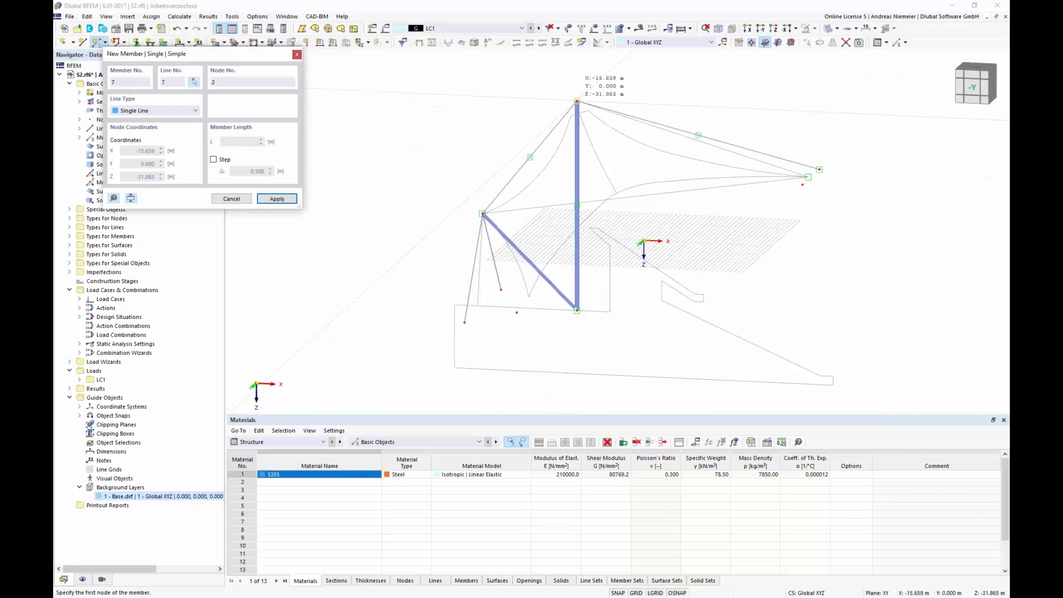
{"action": "left_click", "coordinate": [577, 101]}
{"action": "left_click", "coordinate": [803, 184]}
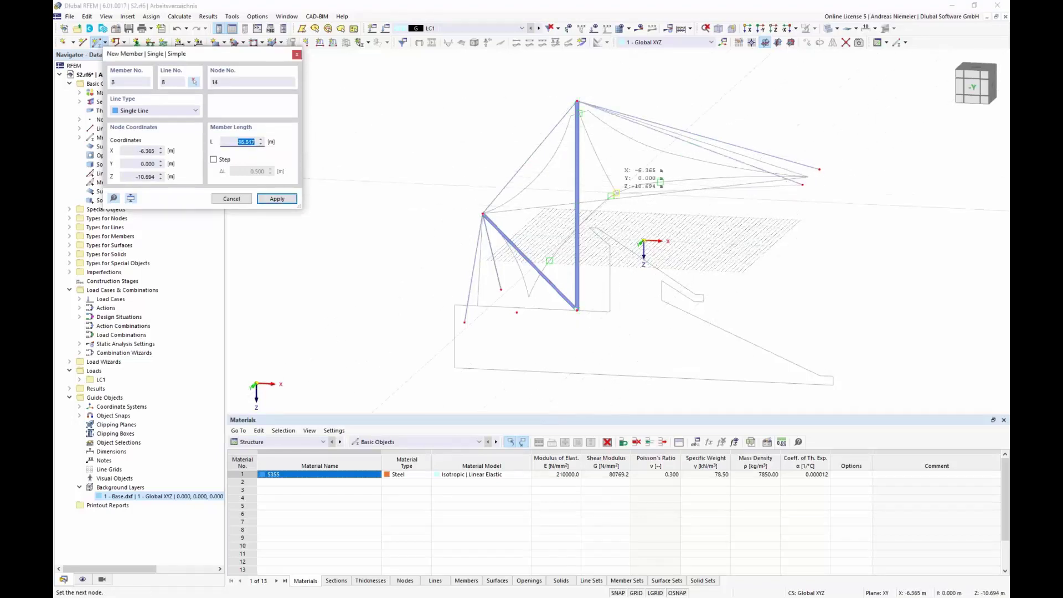
Step: Place two cables connecting the strut's outer end with the two rotated nodes beside the roof outline's far tip
{"action": "left_click", "coordinate": [483, 213]}
{"action": "left_click", "coordinate": [483, 214]}
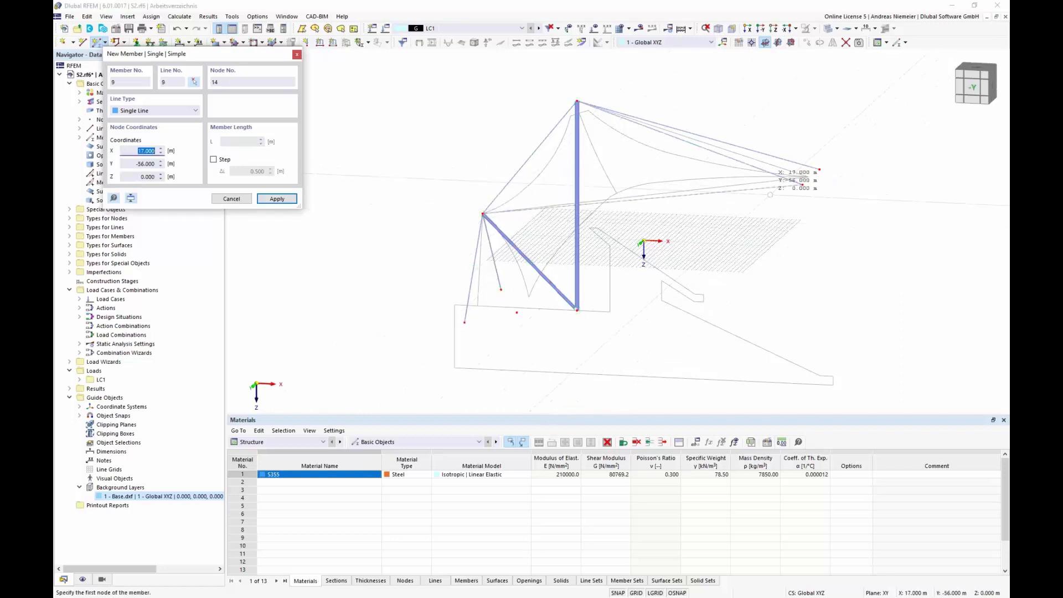
{"action": "left_click", "coordinate": [820, 169]}
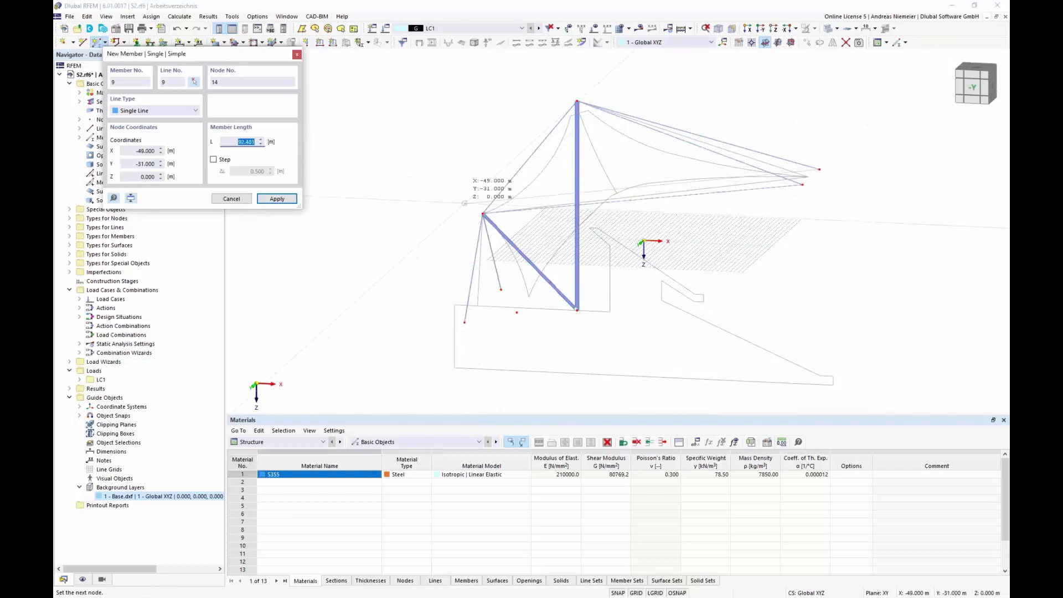
{"action": "left_click", "coordinate": [483, 214]}
{"action": "key", "text": "Escape"}
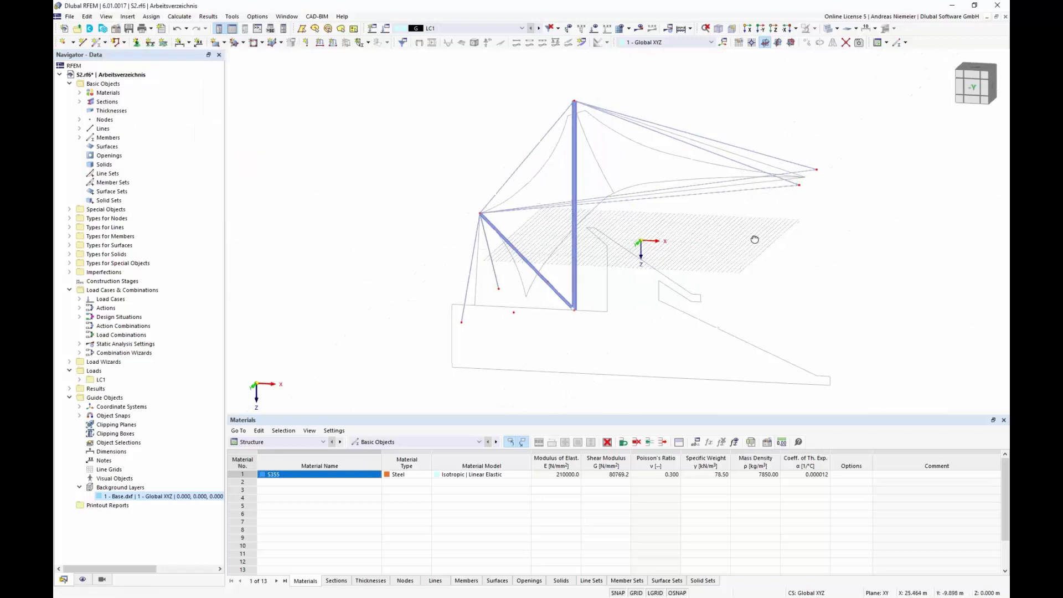
Step: Define a new cable member with a solid round bar section of 120 mm diameter in S355
{"action": "middle_click_drag", "start_coordinate": [753, 238], "coordinate": [637, 271], "text": "ctrl"}
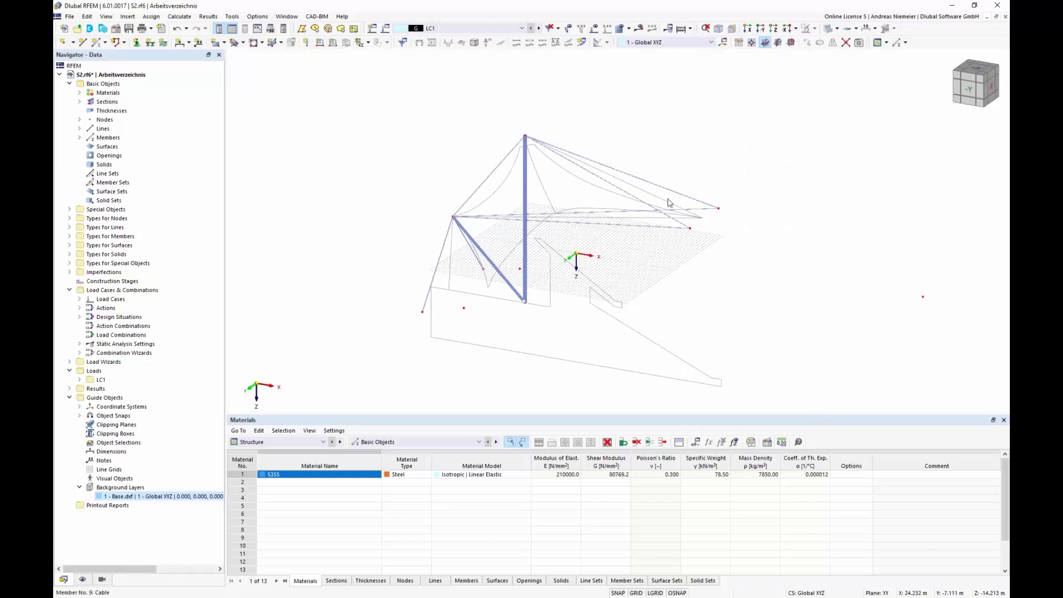
{"action": "scroll", "coordinate": [678, 221], "scroll_direction": "up", "scroll_amount": 2}
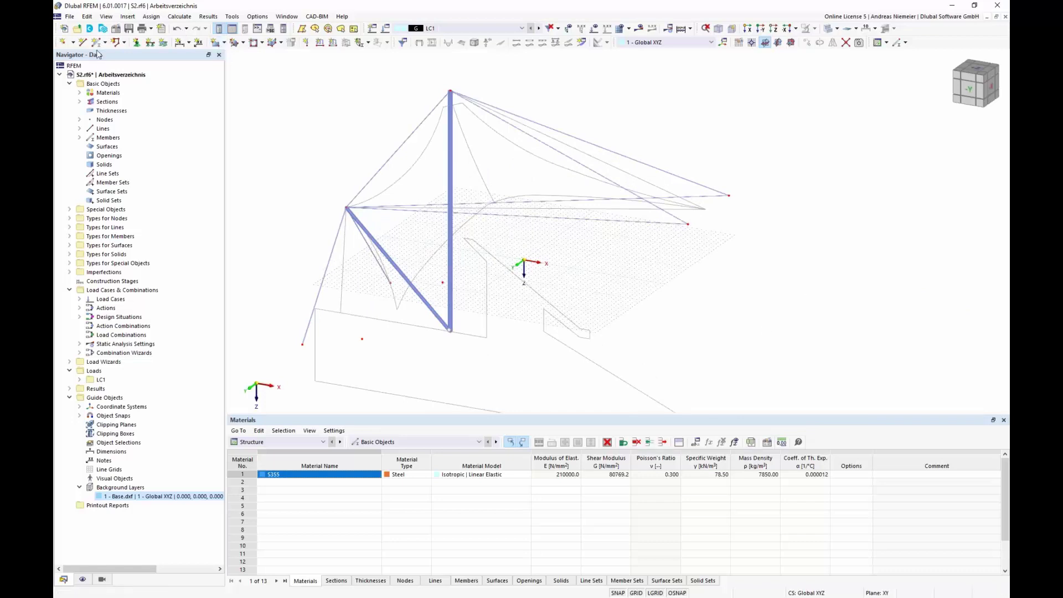
{"action": "left_click", "coordinate": [306, 169]}
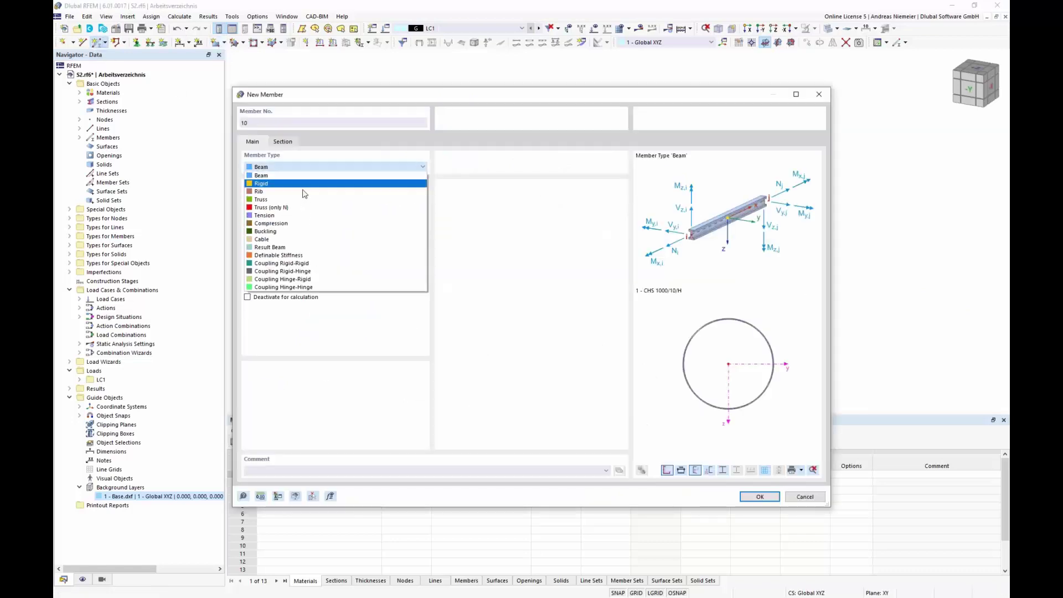
{"action": "left_click", "coordinate": [297, 240]}
{"action": "left_click", "coordinate": [282, 142]}
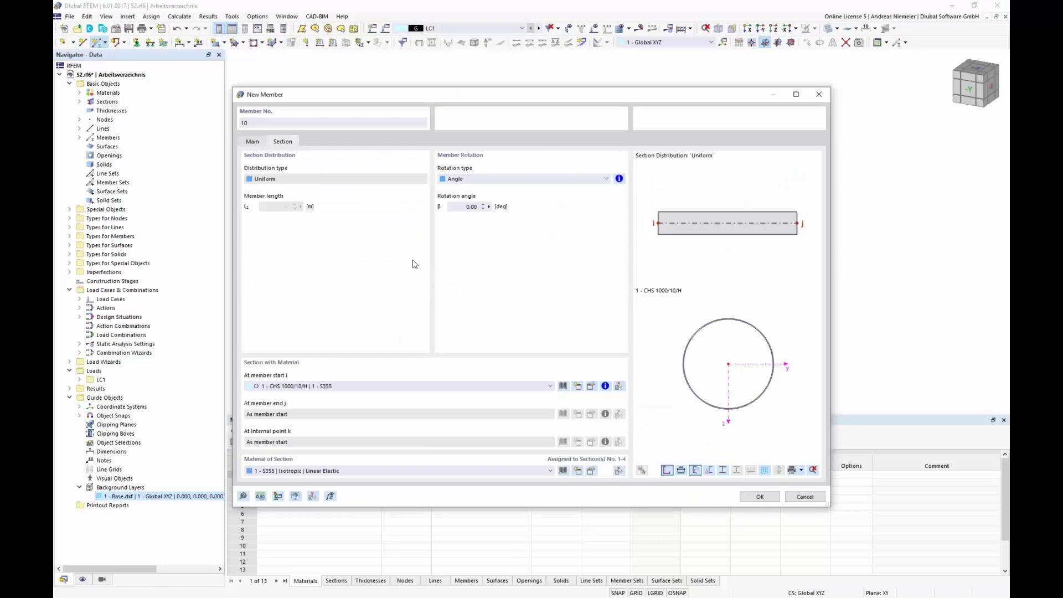
{"action": "left_click", "coordinate": [563, 385]}
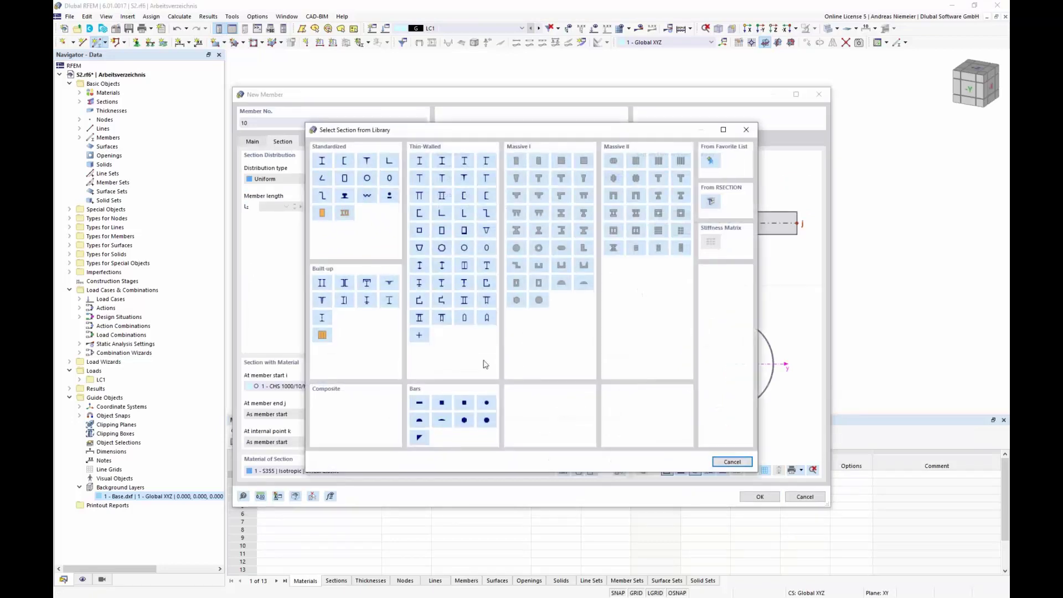
{"action": "left_click", "coordinate": [488, 405]}
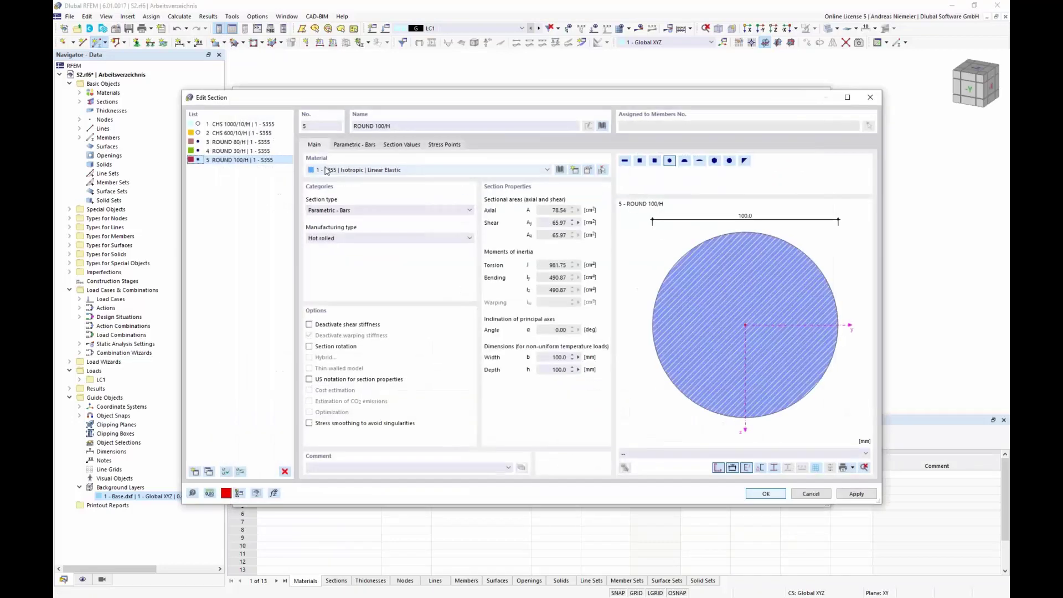
{"action": "left_click", "coordinate": [355, 144]}
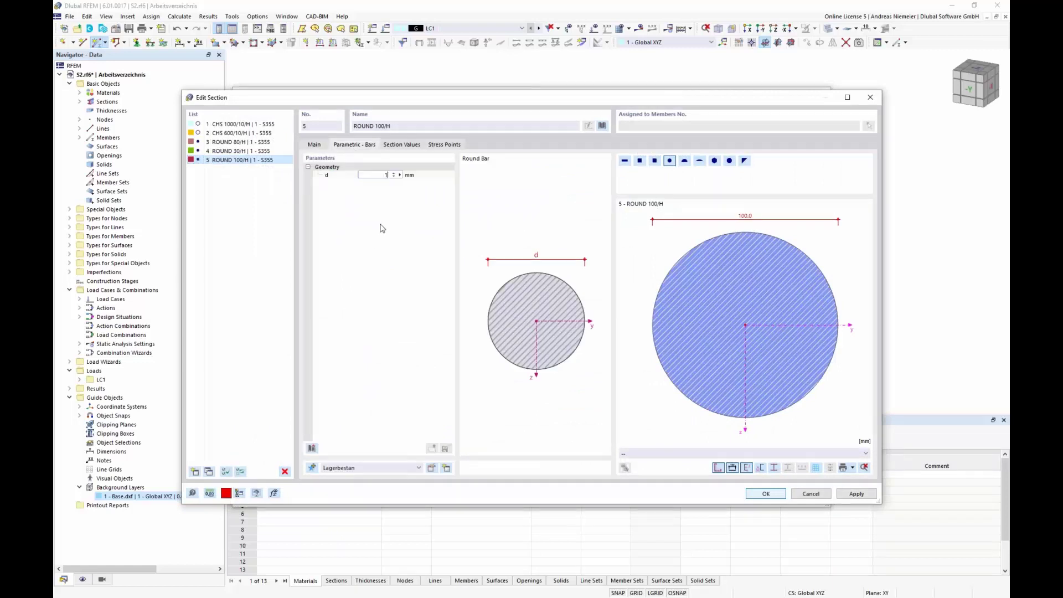
{"action": "left_click", "coordinate": [767, 494]}
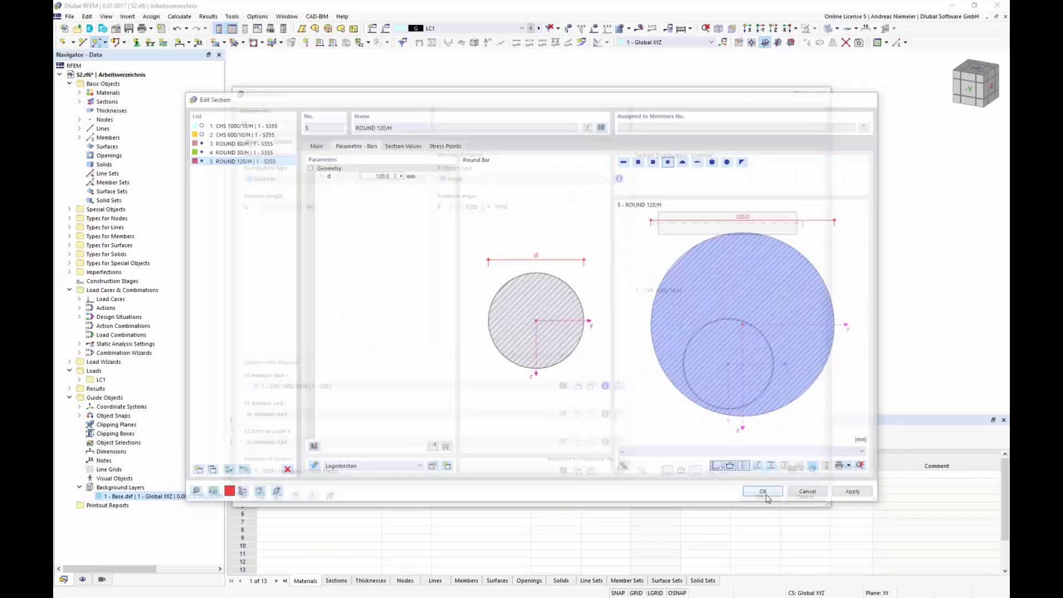
{"action": "left_click", "coordinate": [761, 496]}
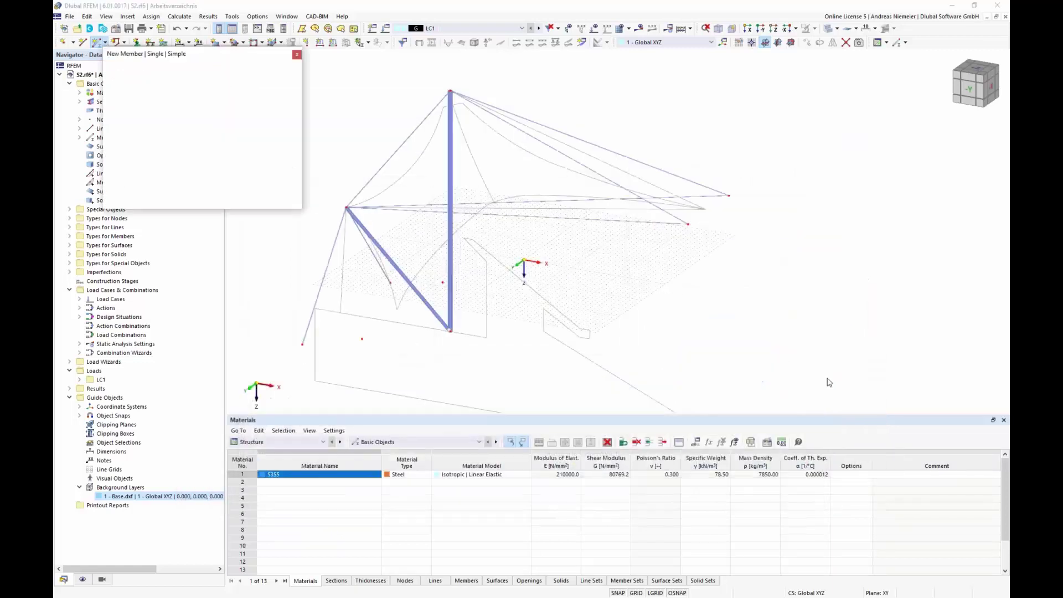
Step: Place a single cable between the two rotated nodes at the roof outline's far tip
{"action": "left_click", "coordinate": [729, 196]}
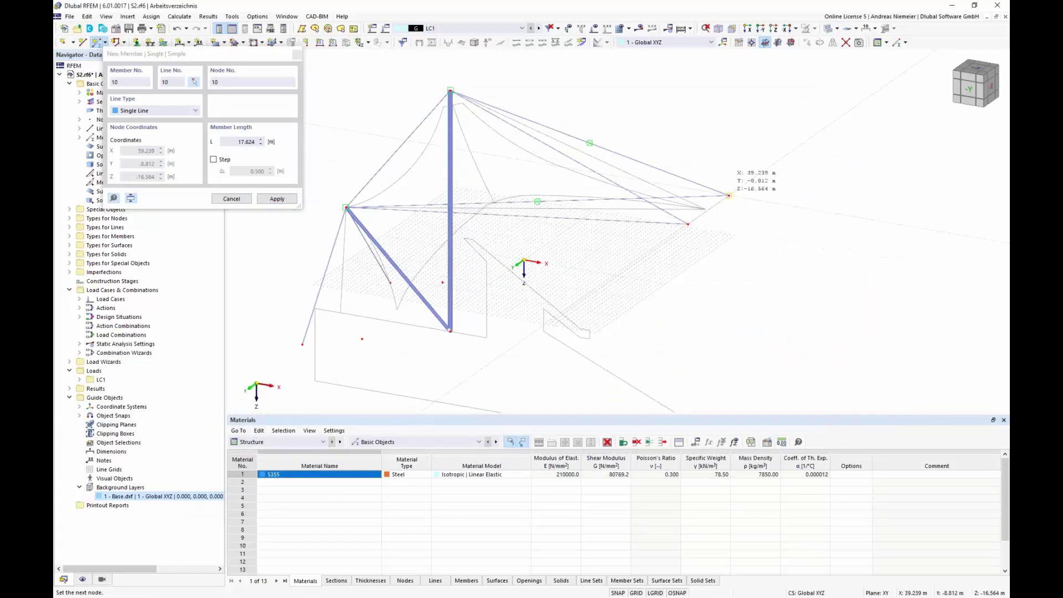
{"action": "right_click", "coordinate": [767, 239]}
{"action": "right_click", "coordinate": [767, 240]}
Step: Divide the short cable between the two rotated nodes with one intermediate node
{"action": "scroll", "coordinate": [699, 212], "scroll_direction": "up", "scroll_amount": 5}
{"action": "right_click", "coordinate": [723, 217]}
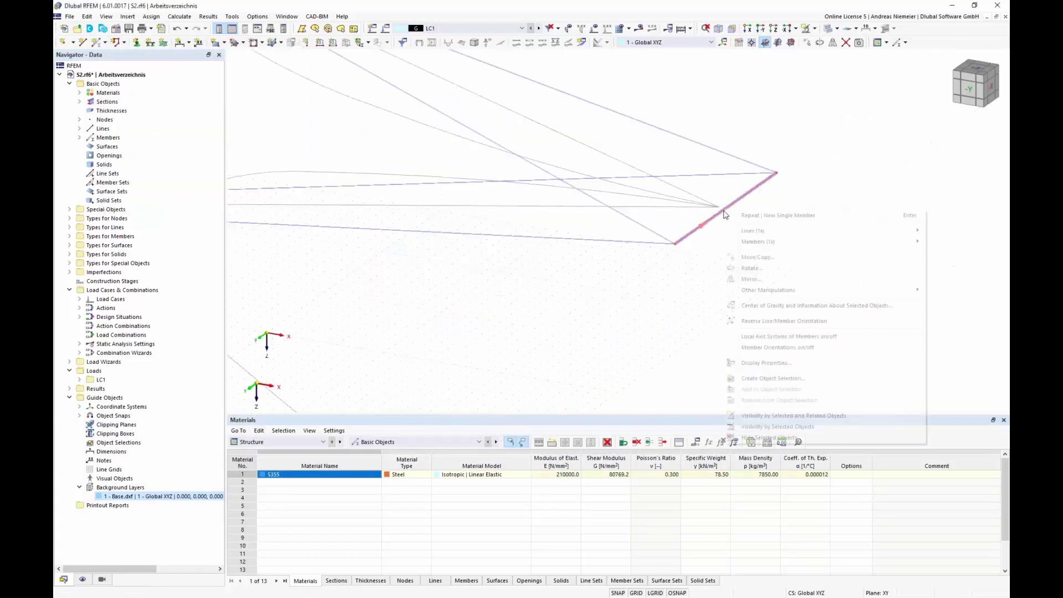
{"action": "mouse_move", "coordinate": [735, 244]}
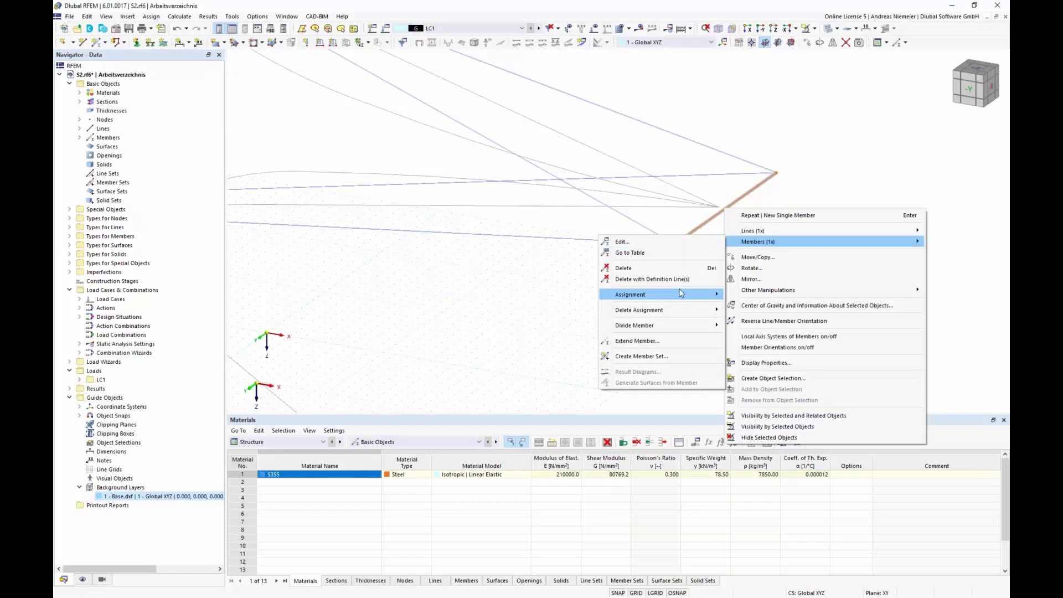
{"action": "mouse_move", "coordinate": [687, 329]}
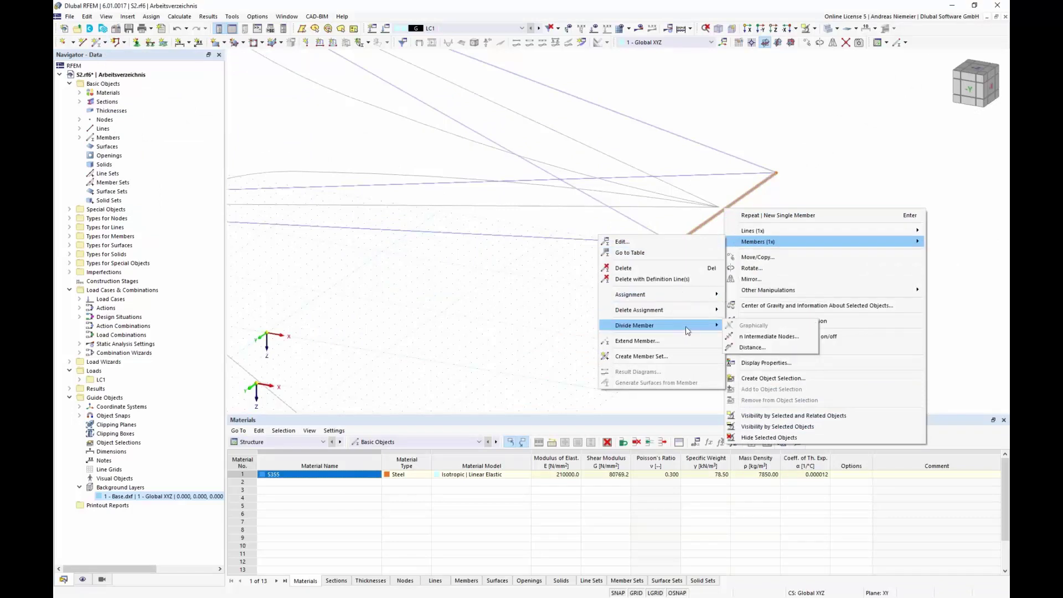
{"action": "left_click", "coordinate": [770, 336]}
{"action": "left_click", "coordinate": [628, 459]}
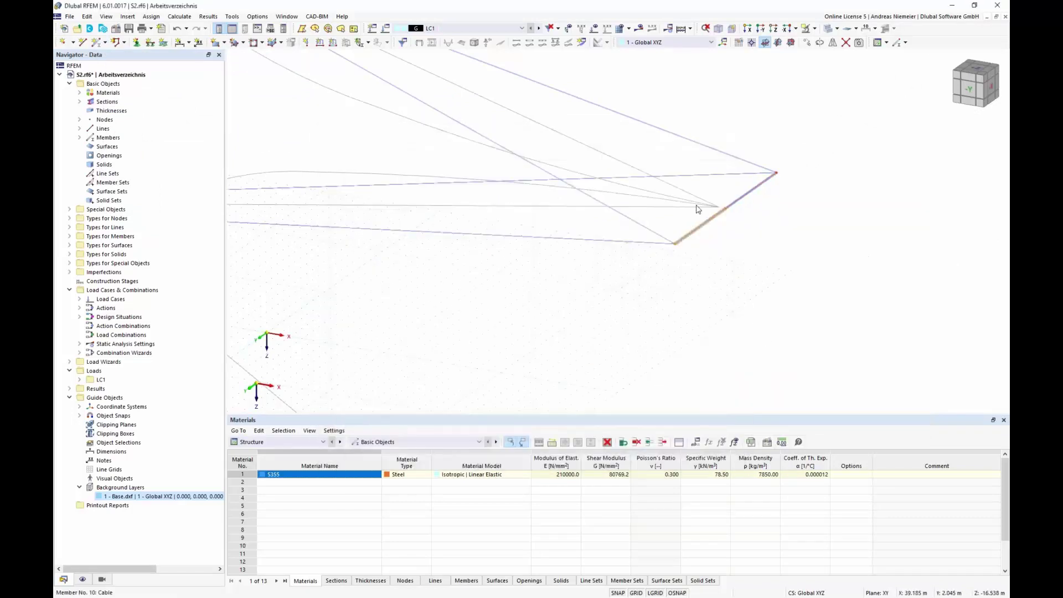
Step: Deactivate the Base.dxf background layer
{"action": "scroll", "coordinate": [689, 317], "scroll_direction": "down", "scroll_amount": 3}
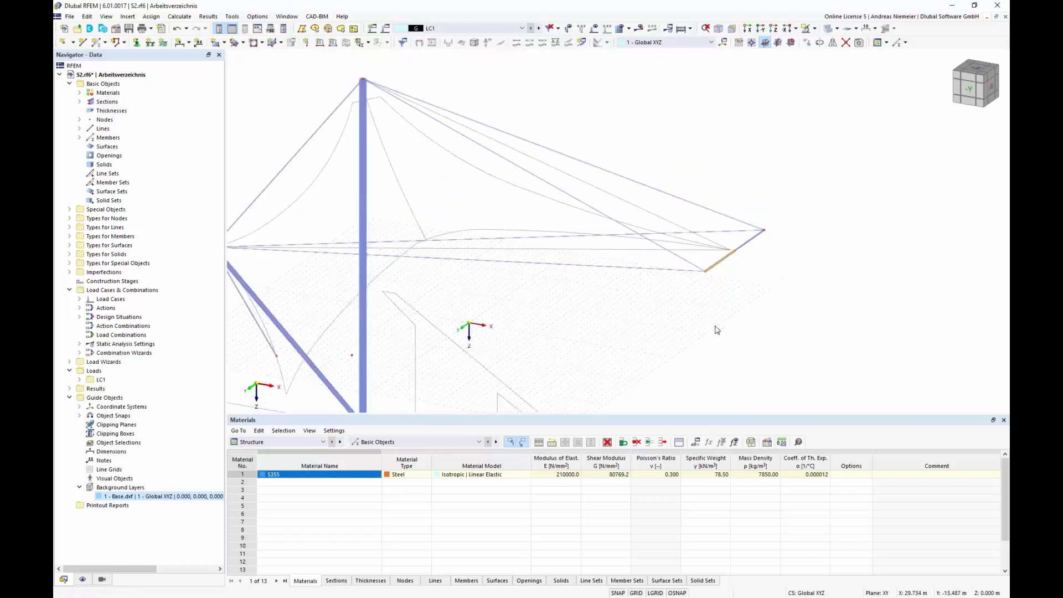
{"action": "middle_click_drag", "start_coordinate": [718, 331], "coordinate": [695, 371], "text": "ctrl"}
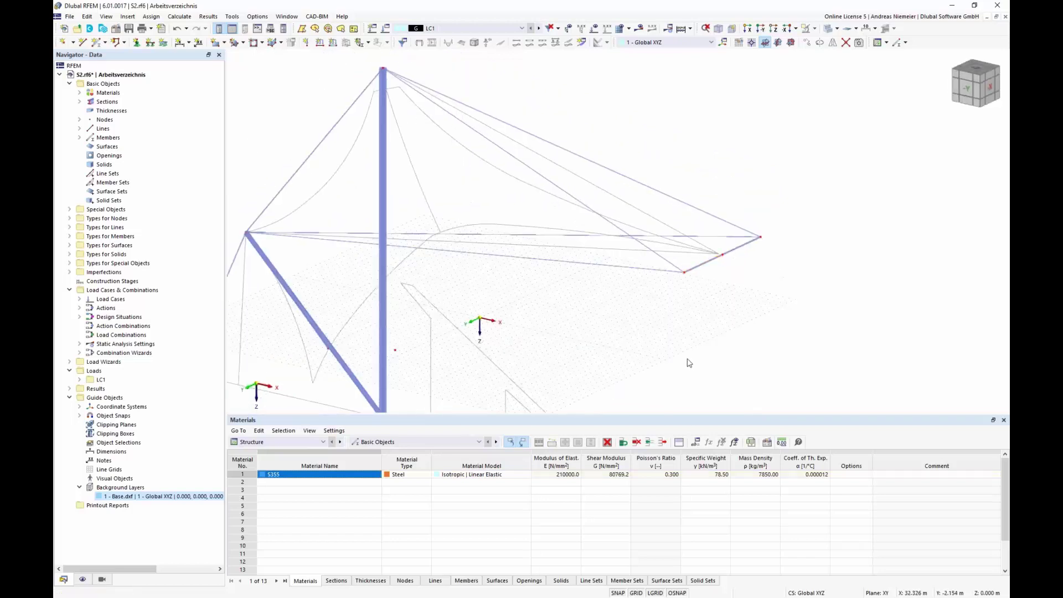
{"action": "scroll", "coordinate": [561, 335], "scroll_direction": "down", "scroll_amount": 1}
{"action": "middle_click_drag", "start_coordinate": [574, 301], "coordinate": [615, 242]}
{"action": "scroll", "coordinate": [614, 242], "scroll_direction": "down", "scroll_amount": 1}
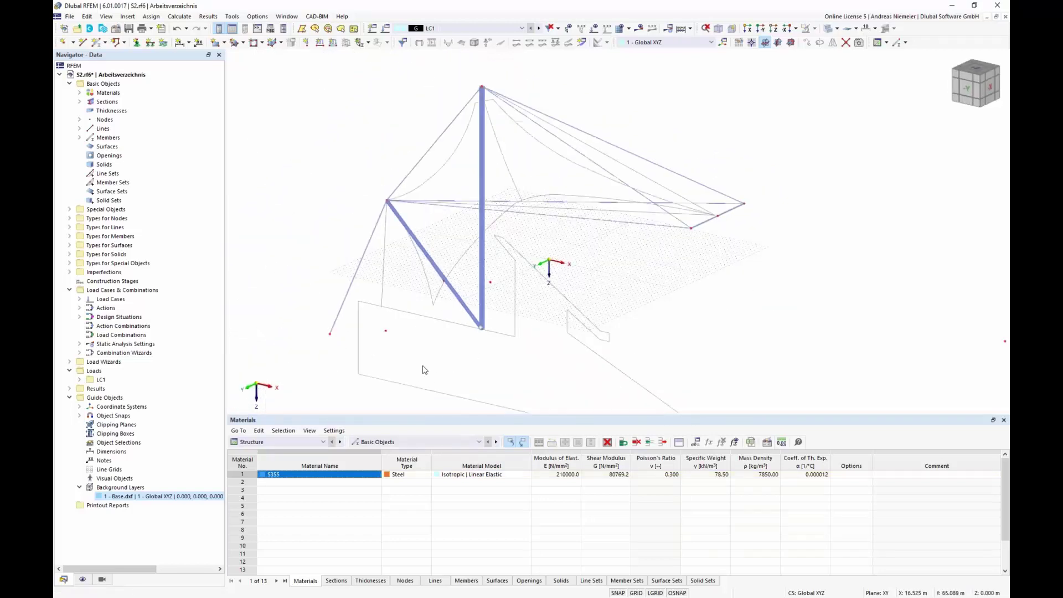
{"action": "right_click", "coordinate": [164, 497]}
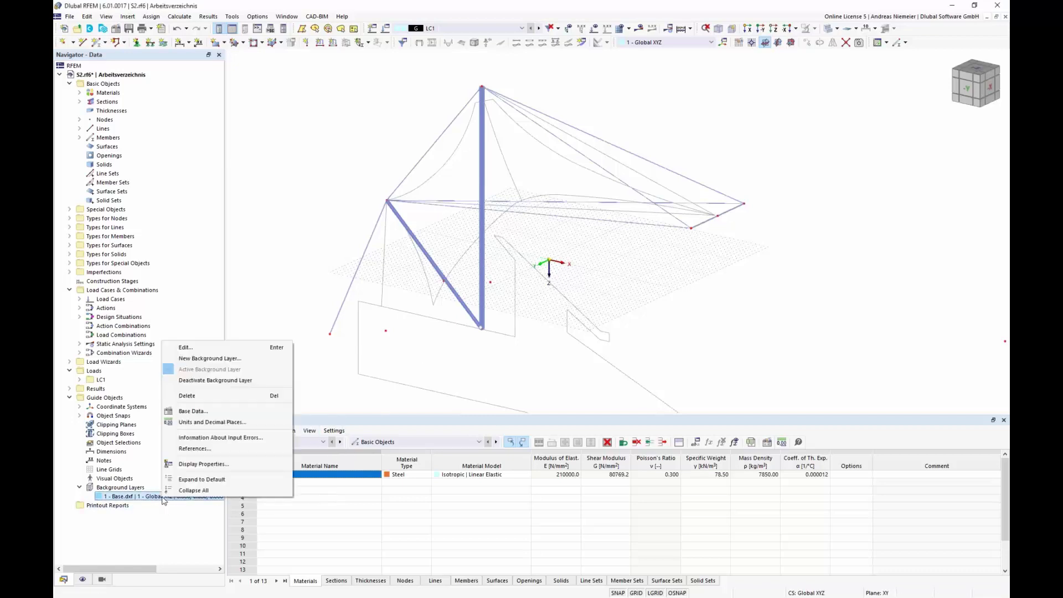
{"action": "left_click", "coordinate": [196, 381]}
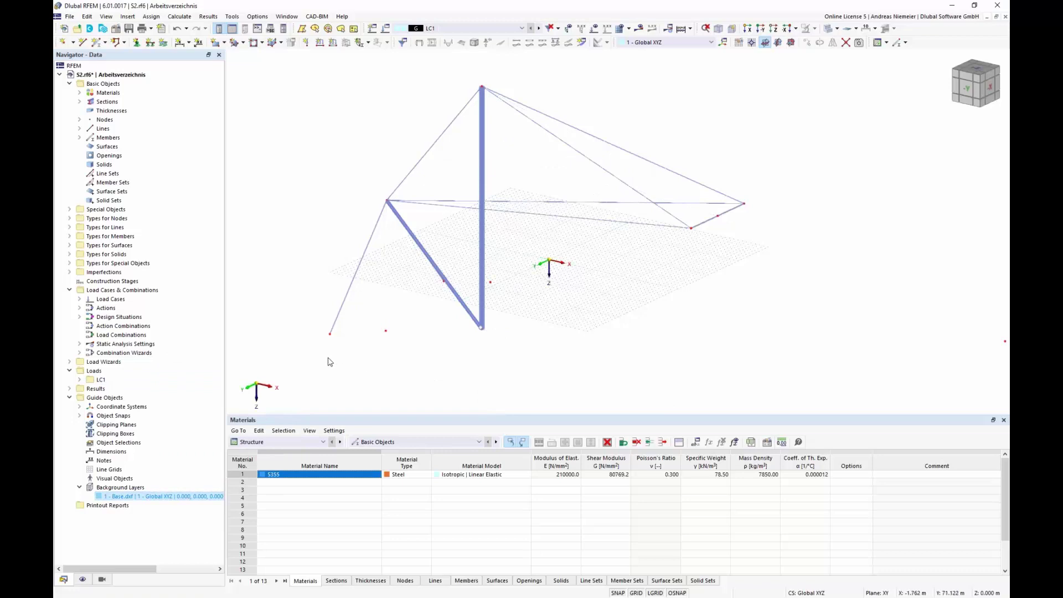
Step: Assign nodal support 1 to the two rear ground nodes of the stay cables and to the mast base
{"action": "middle_click_drag", "start_coordinate": [331, 358], "coordinate": [385, 338], "text": "ctrl"}
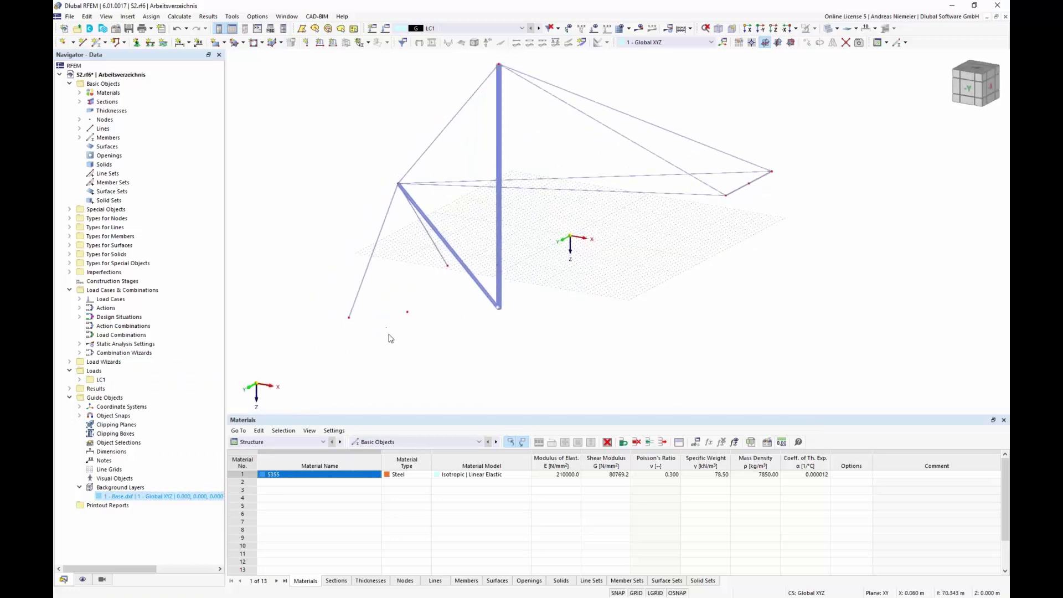
{"action": "scroll", "coordinate": [376, 316], "scroll_direction": "down", "scroll_amount": 2}
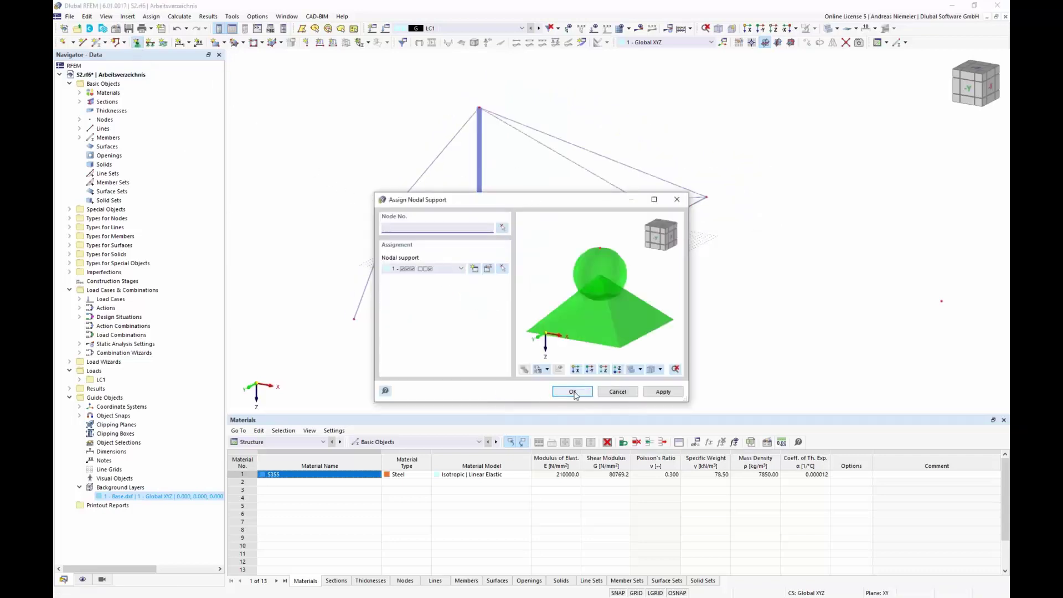
{"action": "left_click", "coordinate": [573, 392]}
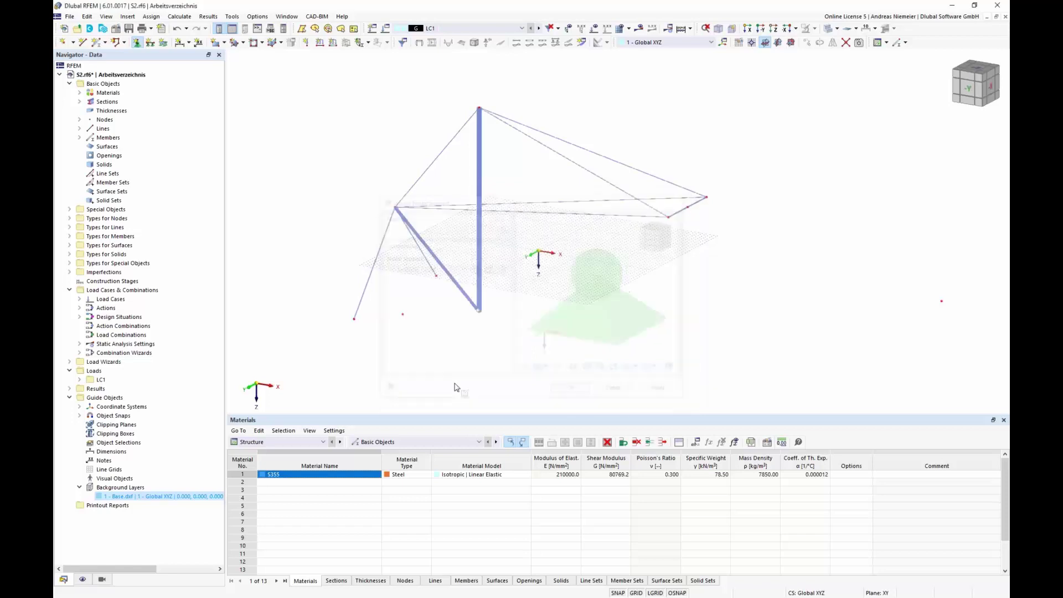
{"action": "left_click", "coordinate": [354, 319]}
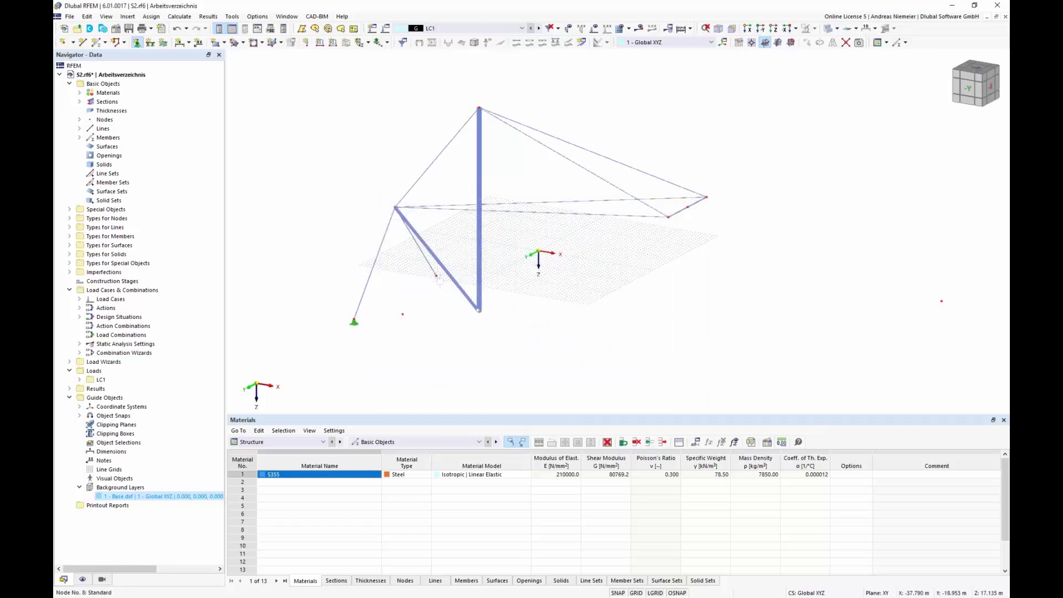
{"action": "left_click", "coordinate": [437, 277]}
{"action": "left_click", "coordinate": [480, 312]}
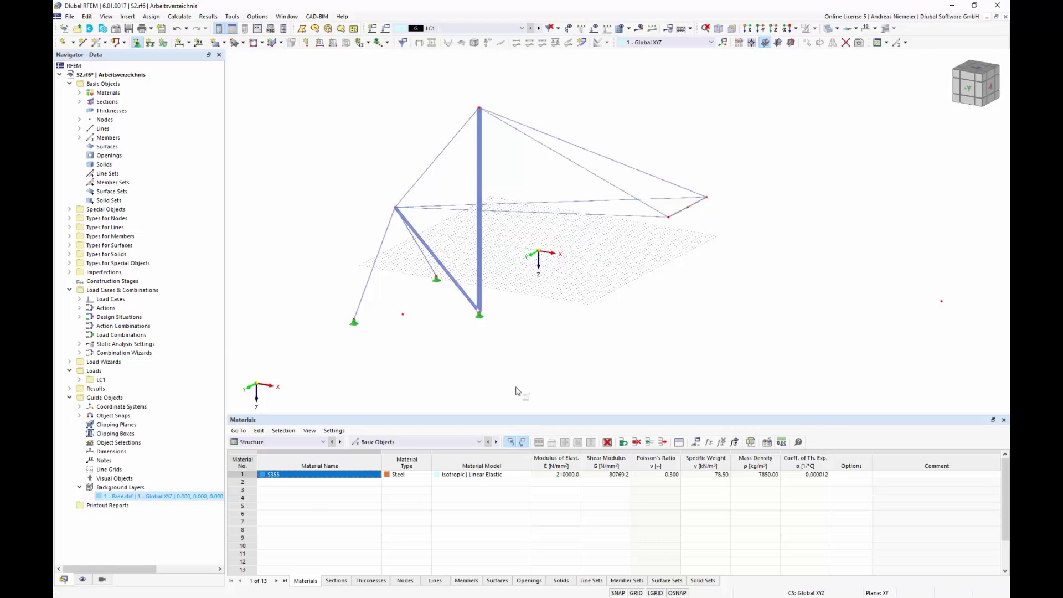
{"action": "key", "text": "Escape"}
Step: Create a new nodal support restrained only in uY, with uX, uZ and the rotation about Z released
{"action": "left_click", "coordinate": [980, 71]}
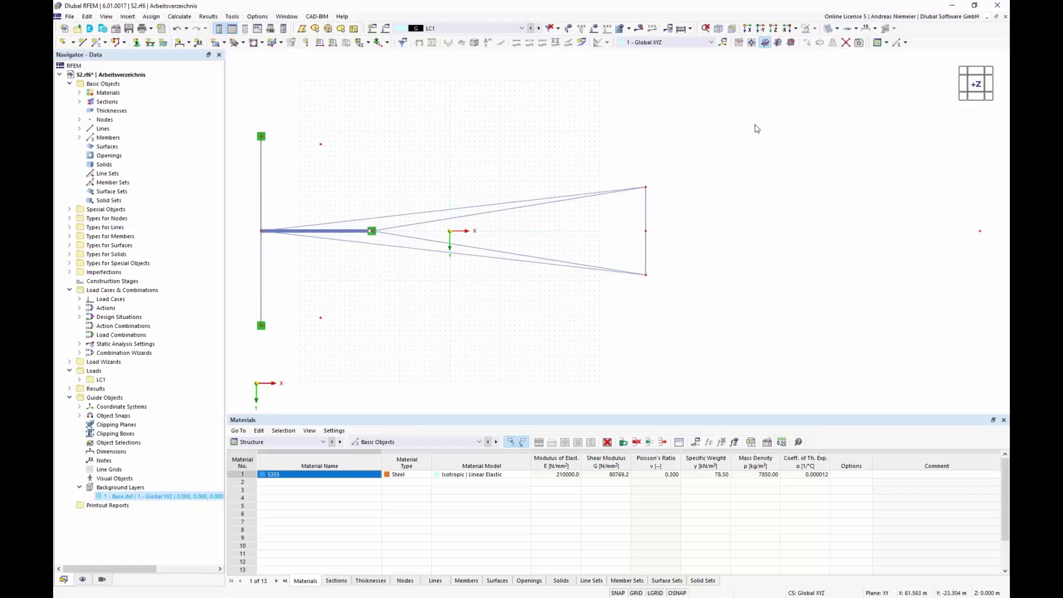
{"action": "left_click", "coordinate": [136, 42]}
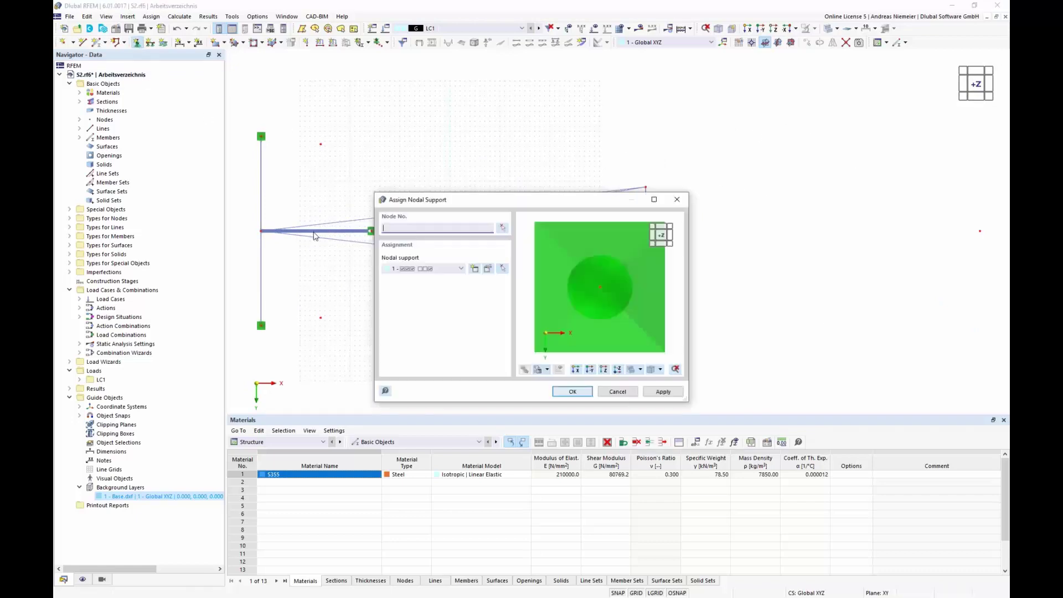
{"action": "left_click", "coordinate": [480, 269]}
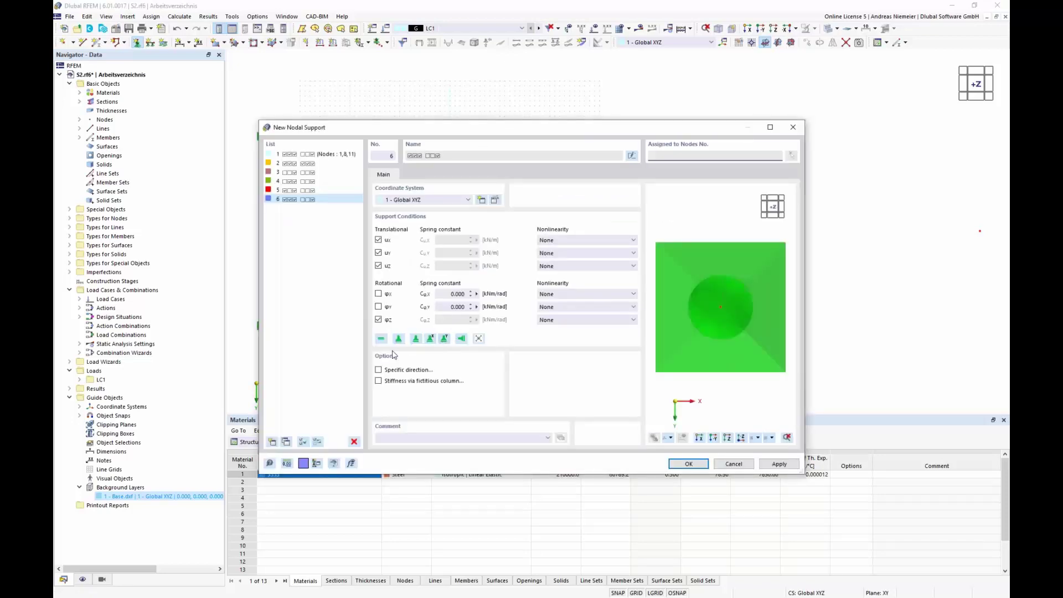
{"action": "left_click", "coordinate": [379, 320]}
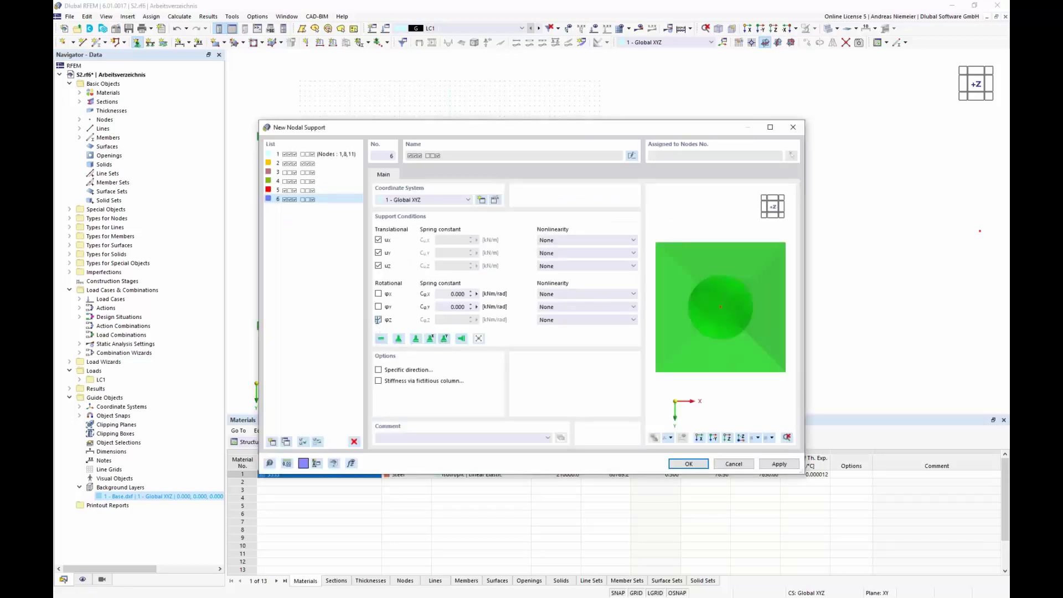
{"action": "left_click", "coordinate": [379, 266]}
{"action": "left_click", "coordinate": [379, 240]}
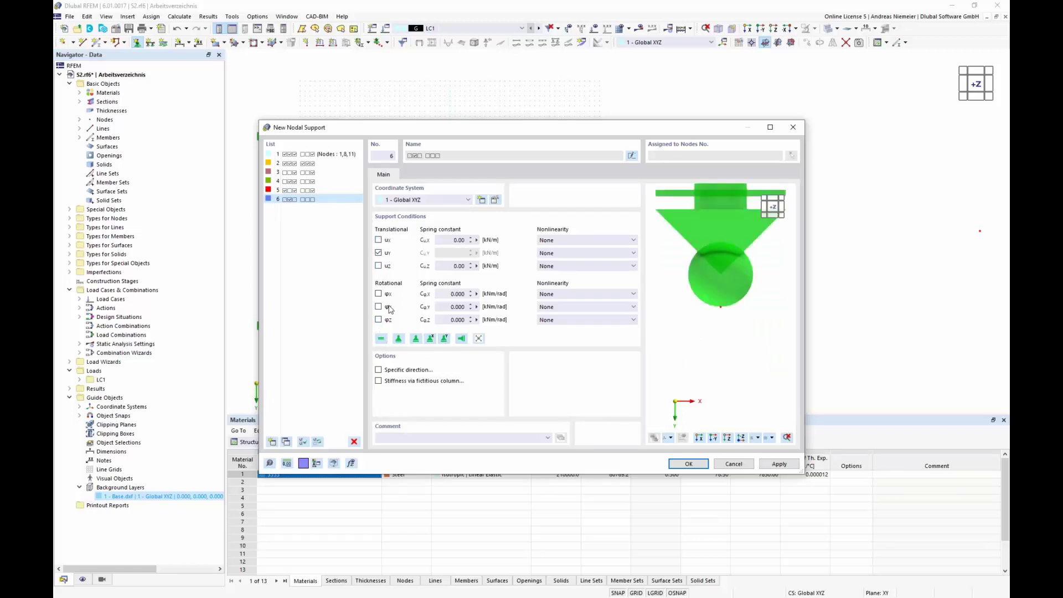
Step: Give the new nodal support a specific direction rotated 7.50° about Z'
{"action": "left_click", "coordinate": [379, 370]}
{"action": "left_click", "coordinate": [431, 176]}
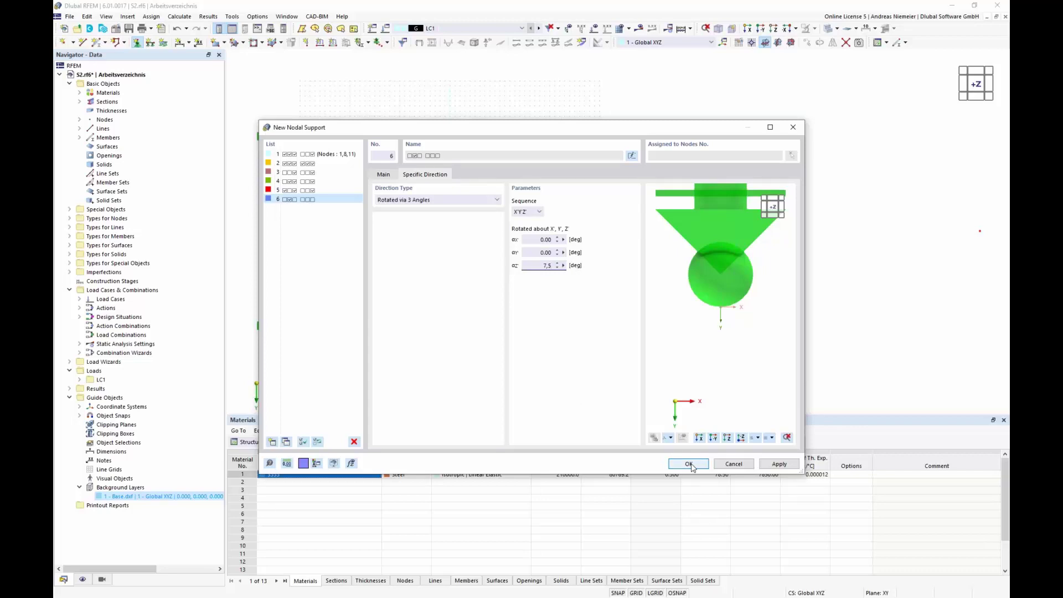
{"action": "left_click", "coordinate": [543, 250]}
{"action": "left_click", "coordinate": [308, 247]}
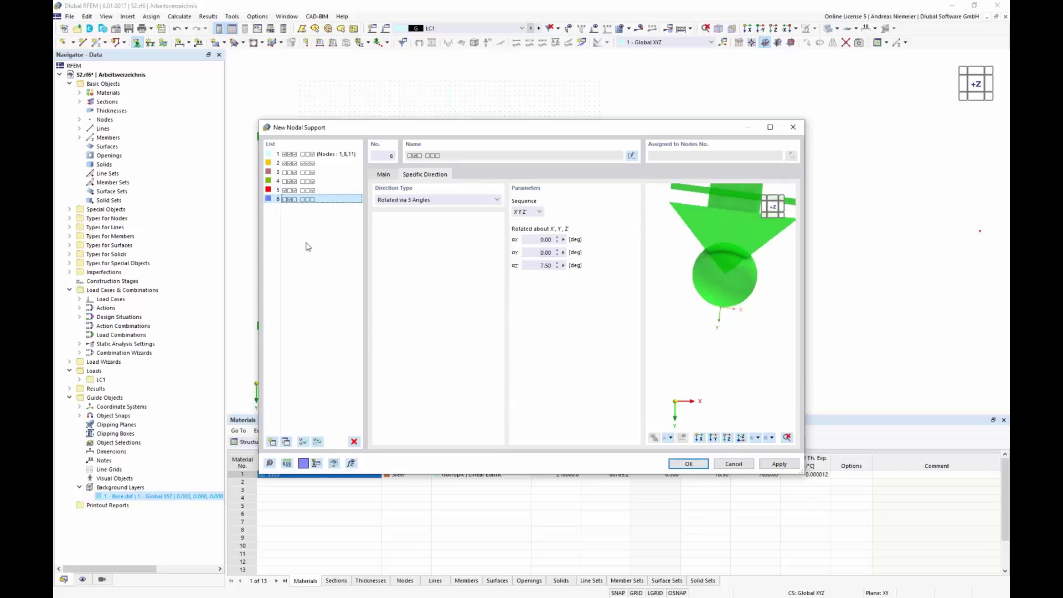
Step: Duplicate nodal support 6 as support 7 and set the copy's rotation about Z' to -7.50°
{"action": "left_click", "coordinate": [286, 442]}
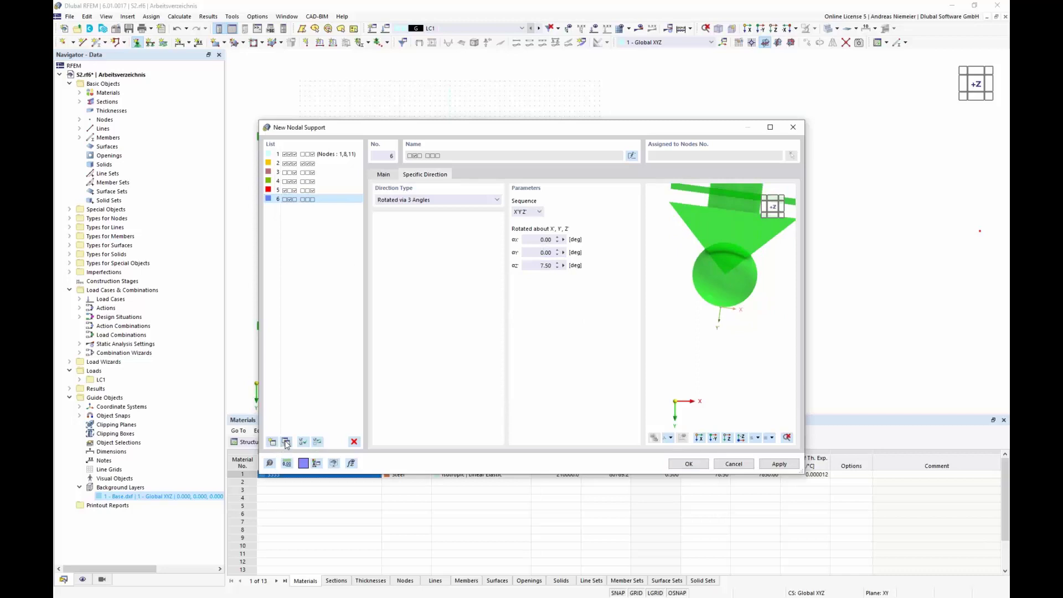
{"action": "left_click", "coordinate": [543, 252]}
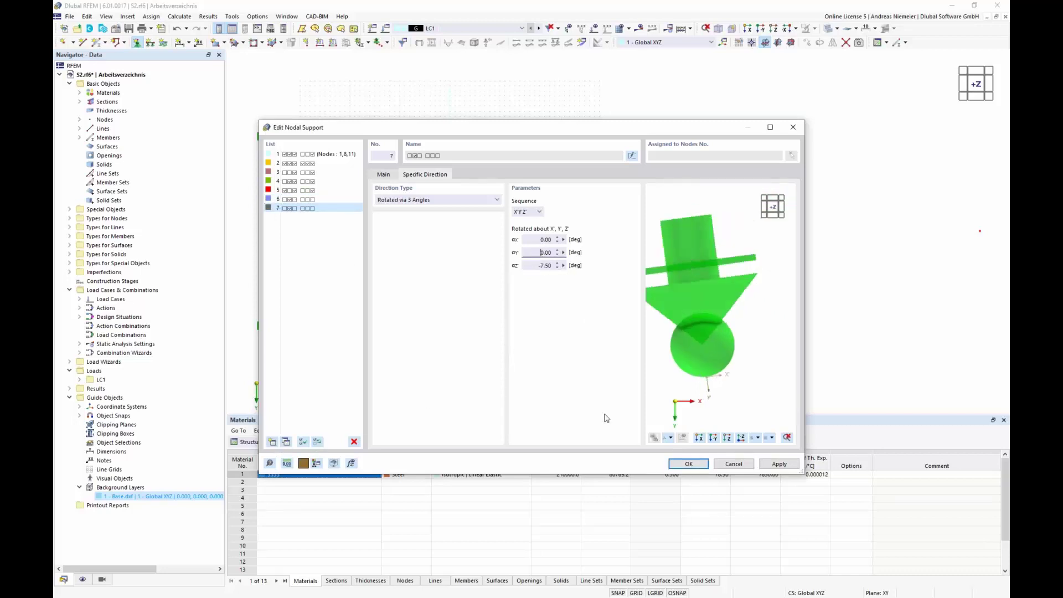
{"action": "left_click", "coordinate": [310, 199]}
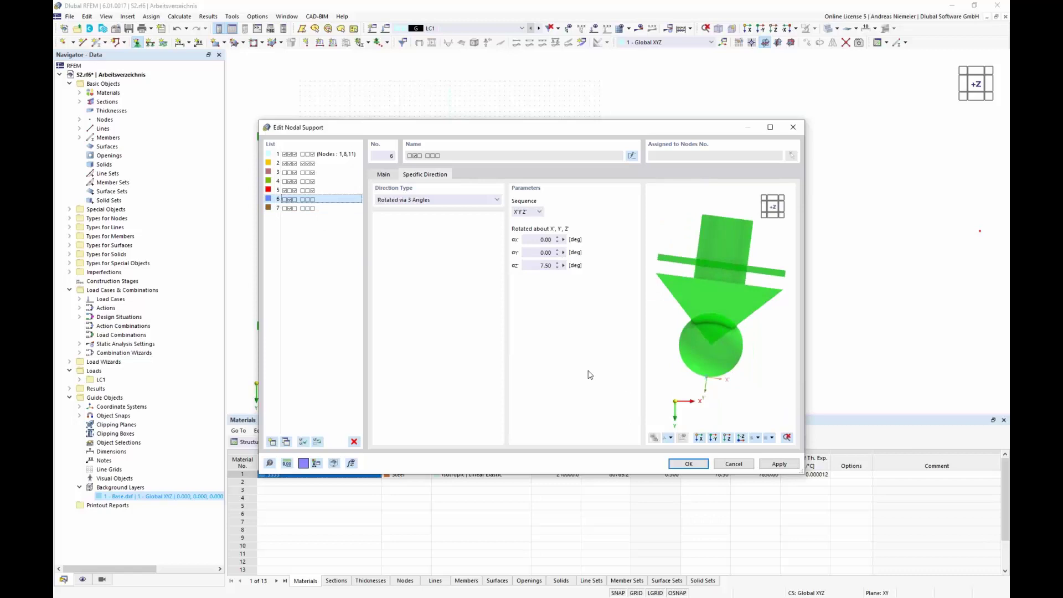
{"action": "left_click", "coordinate": [707, 463]}
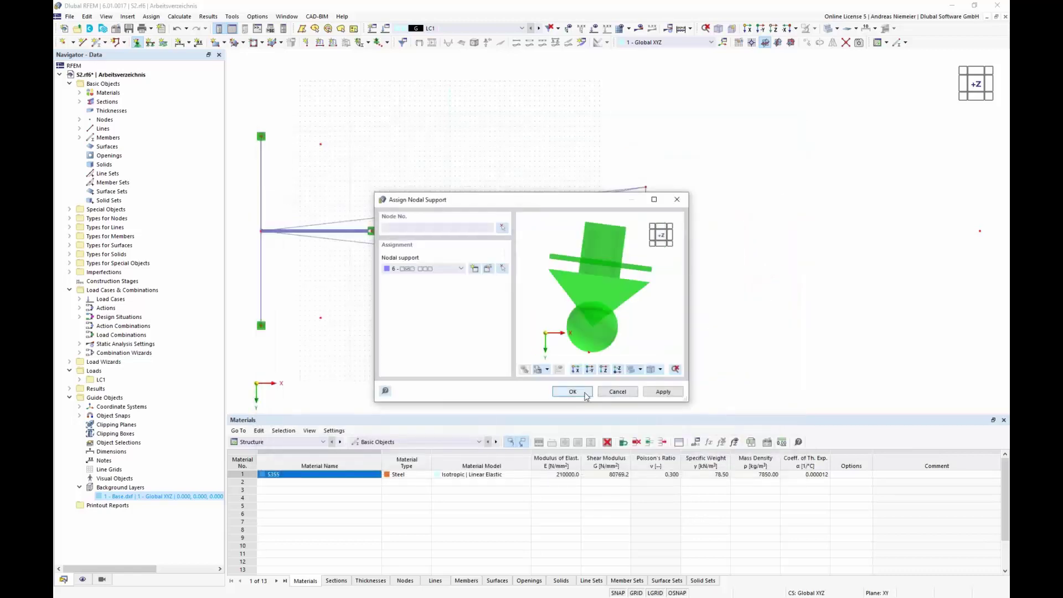
Step: Assign nodal support 6 to the front cable node on the negative Y side and support 7 to the one on the positive Y side
{"action": "left_click", "coordinate": [586, 396]}
{"action": "left_click", "coordinate": [647, 188]}
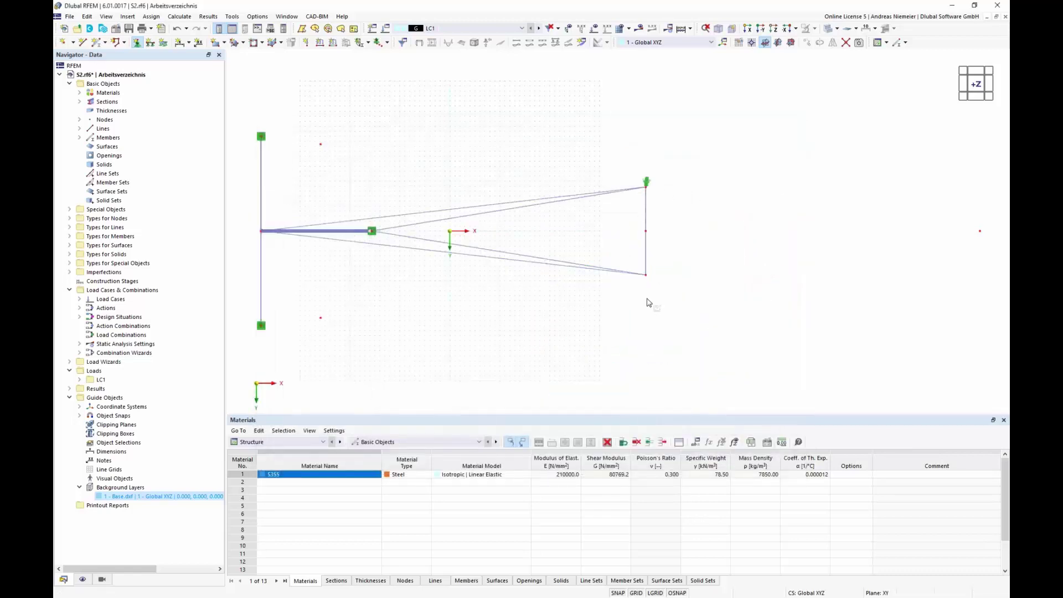
{"action": "left_click", "coordinate": [137, 42]}
{"action": "left_click", "coordinate": [420, 268]}
{"action": "left_click", "coordinate": [421, 334]}
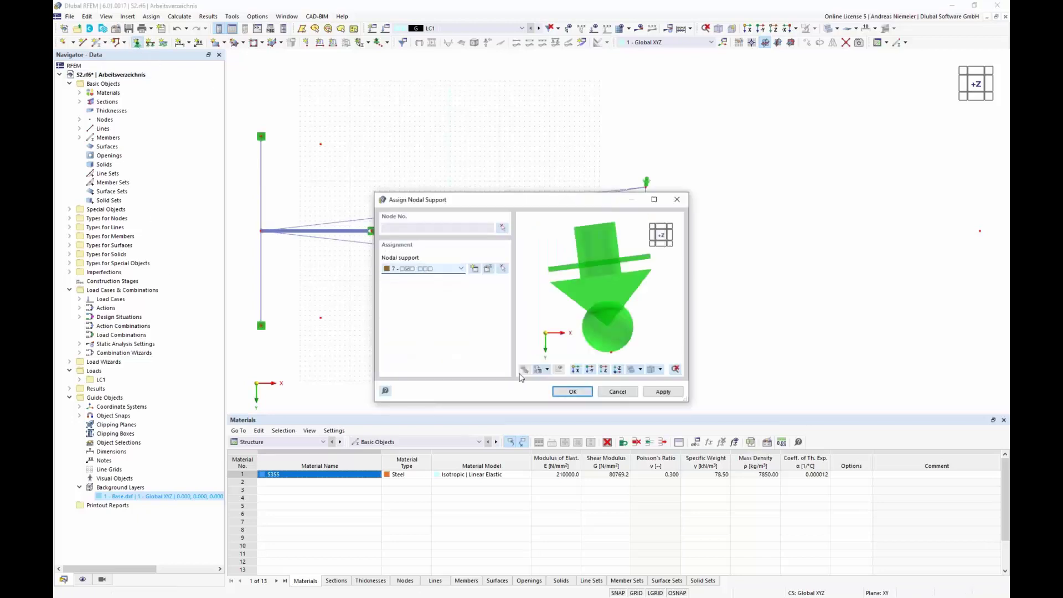
{"action": "left_click", "coordinate": [563, 393]}
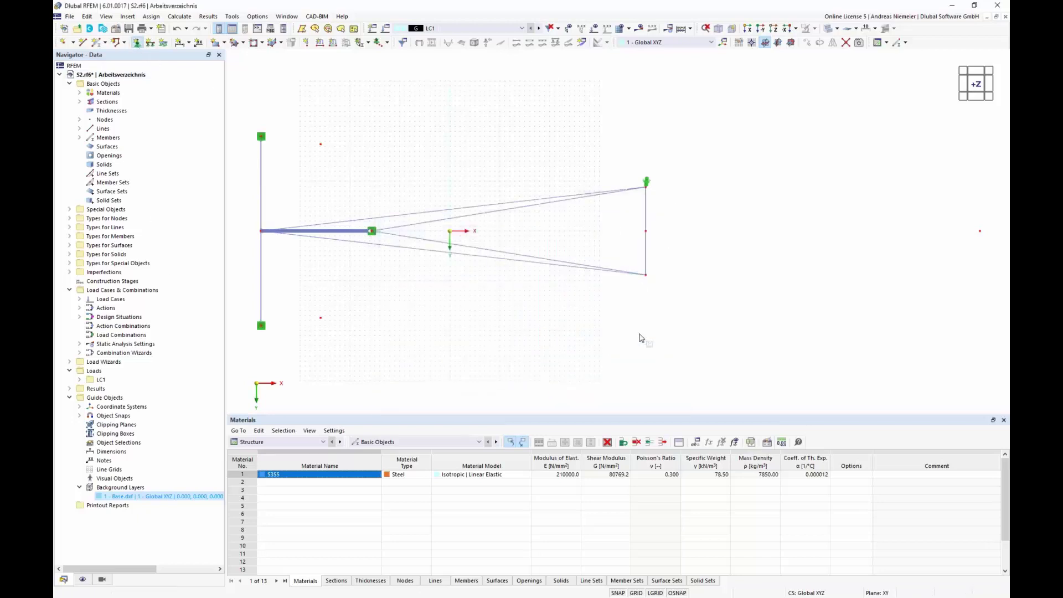
{"action": "left_click", "coordinate": [647, 275]}
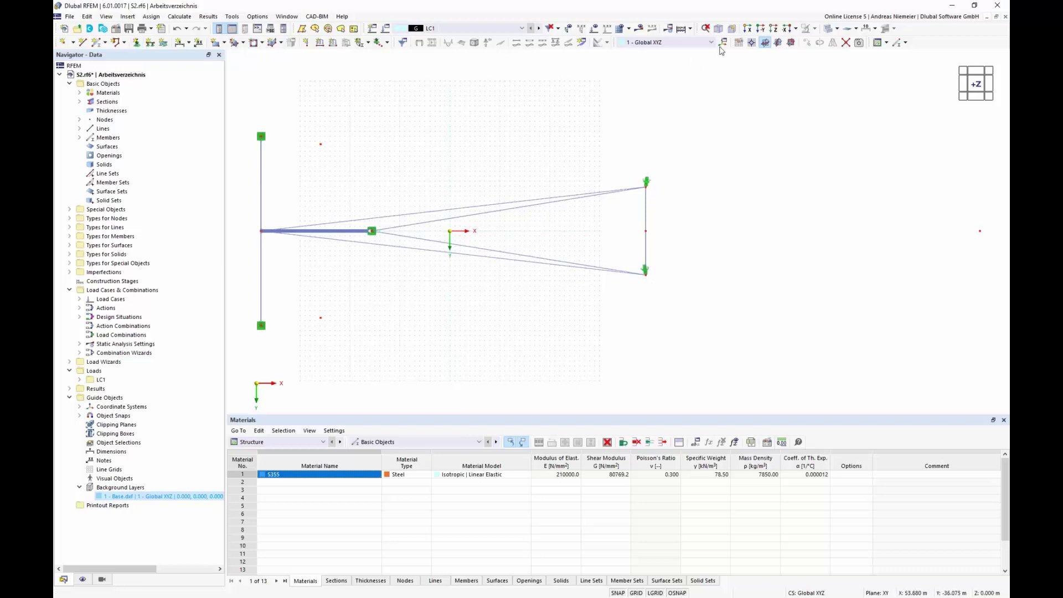
Step: Name load case LC1 "G" and add load case LC2 named "P" in the load cases table
{"action": "left_click", "coordinate": [718, 28]}
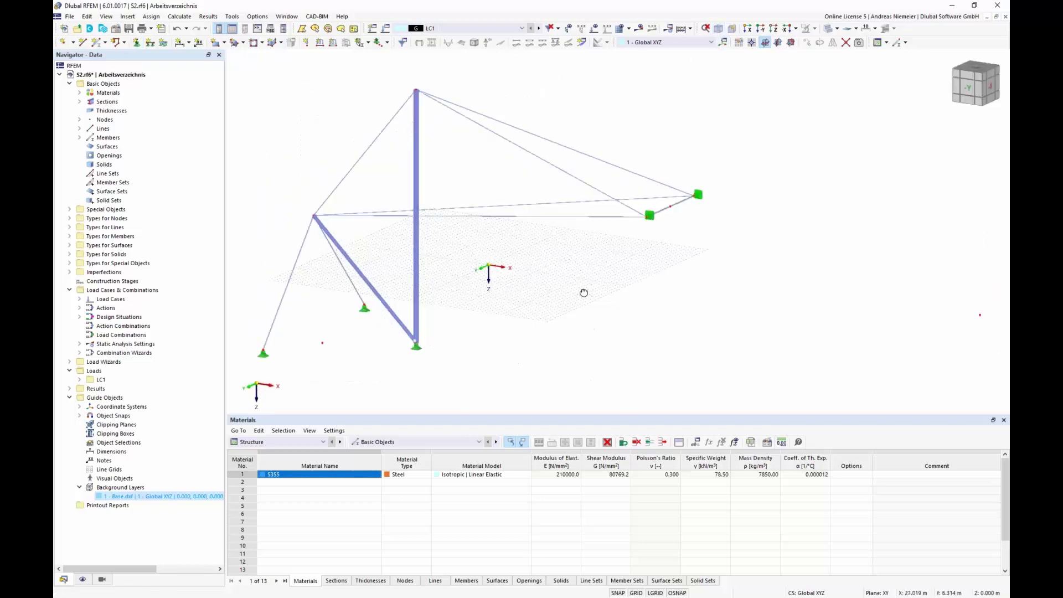
{"action": "middle_click_drag", "start_coordinate": [584, 293], "coordinate": [541, 345], "text": "ctrl"}
{"action": "scroll", "coordinate": [580, 311], "scroll_direction": "down", "scroll_amount": 2}
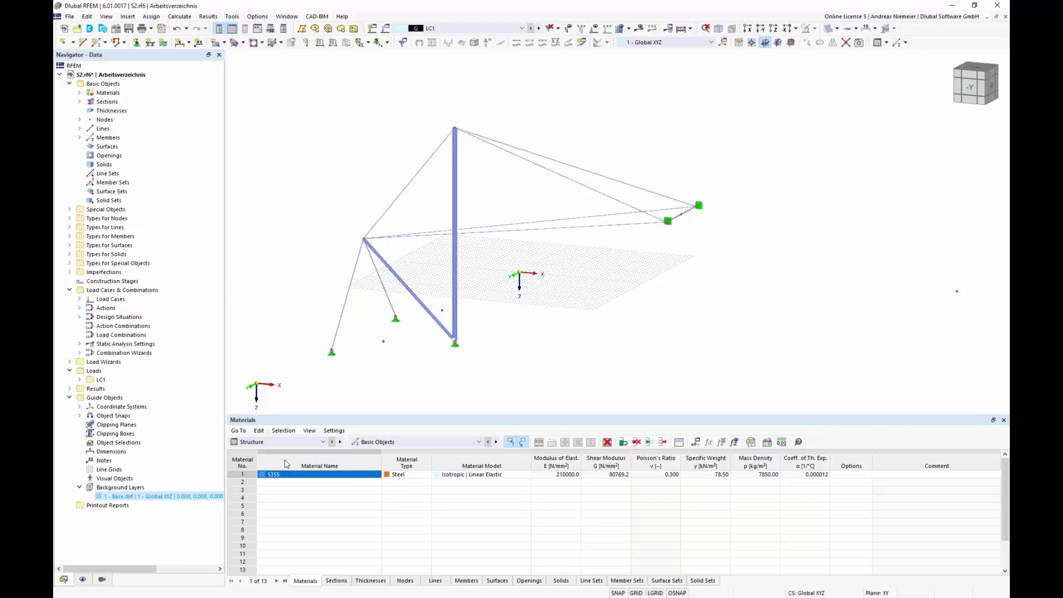
{"action": "left_click", "coordinate": [293, 442]}
{"action": "left_click", "coordinate": [294, 466]}
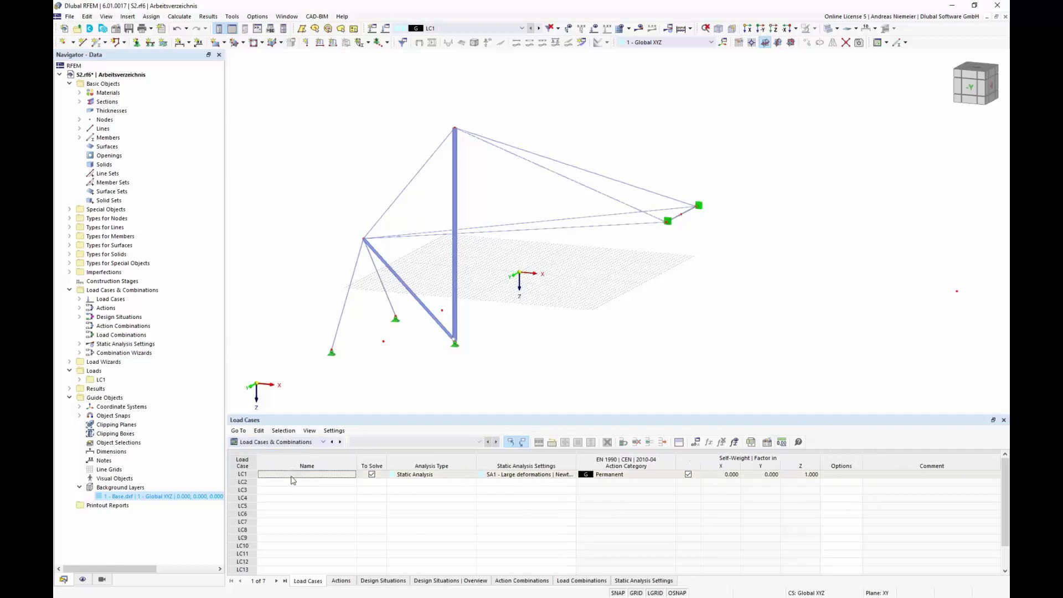
{"action": "left_click", "coordinate": [294, 506]}
{"action": "left_click", "coordinate": [291, 475]}
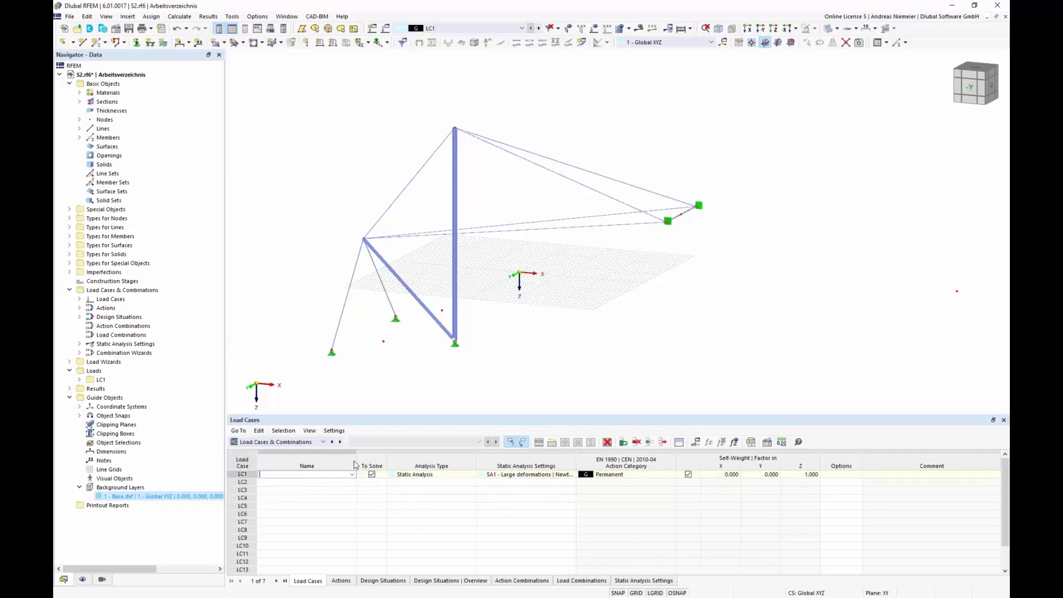
{"action": "key", "text": "Return"}
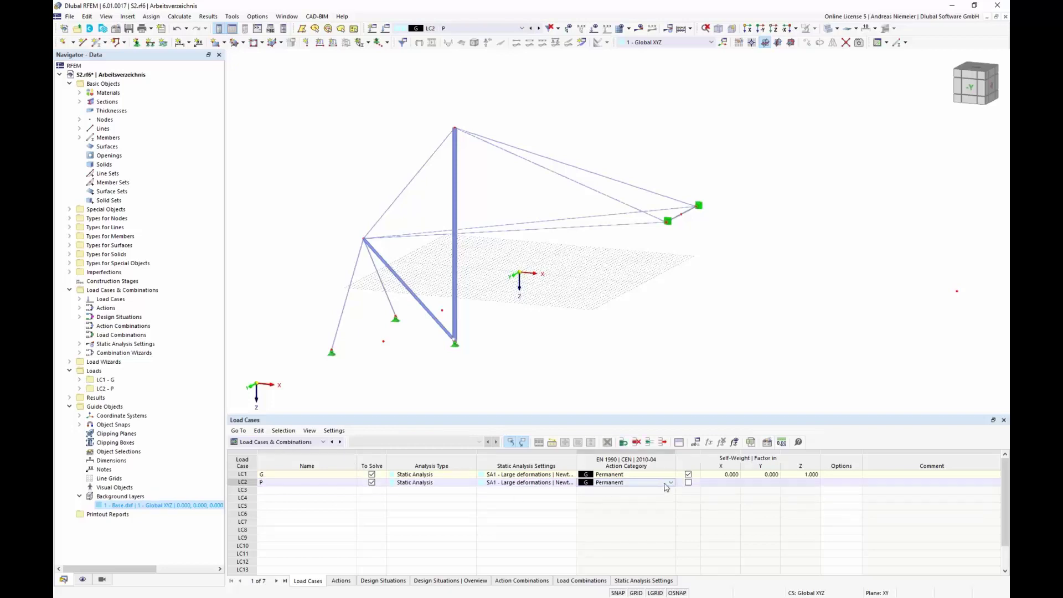
Step: Set the action category of load case LC2 - P to Prestress
{"action": "left_click", "coordinate": [672, 483]}
{"action": "left_click", "coordinate": [641, 348]}
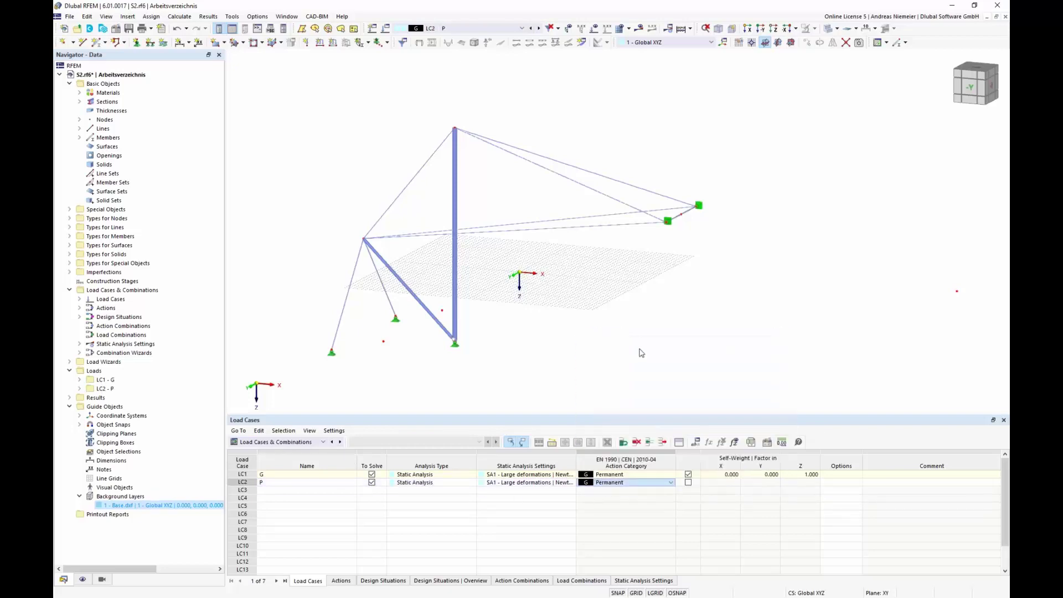
{"action": "left_click", "coordinate": [610, 522]}
{"action": "left_click", "coordinate": [621, 483]}
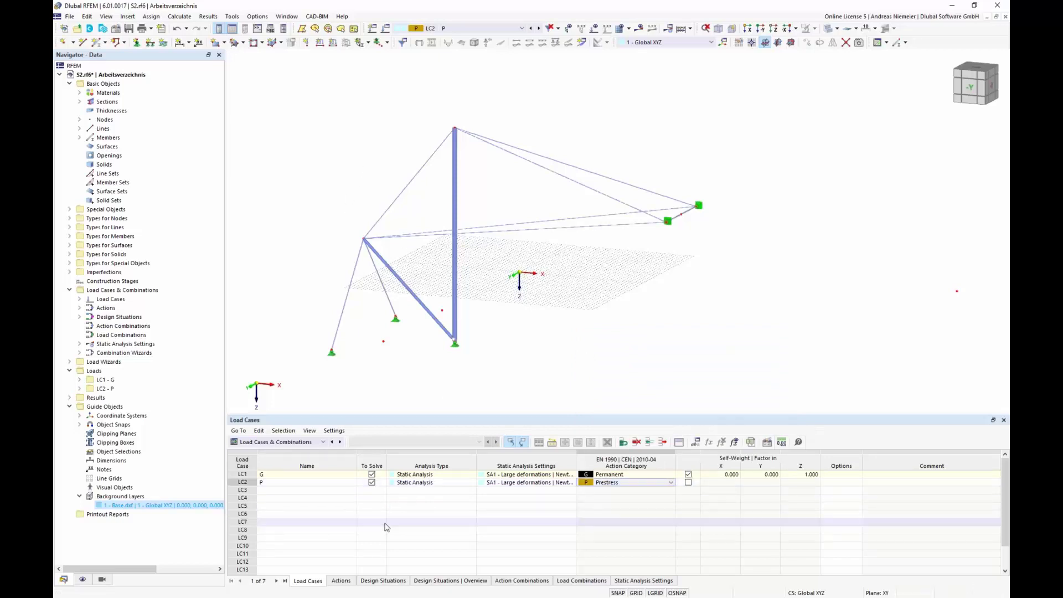
Step: Start a new member load in LC2 - P with the Form-Finding load type
{"action": "left_click", "coordinate": [333, 43]}
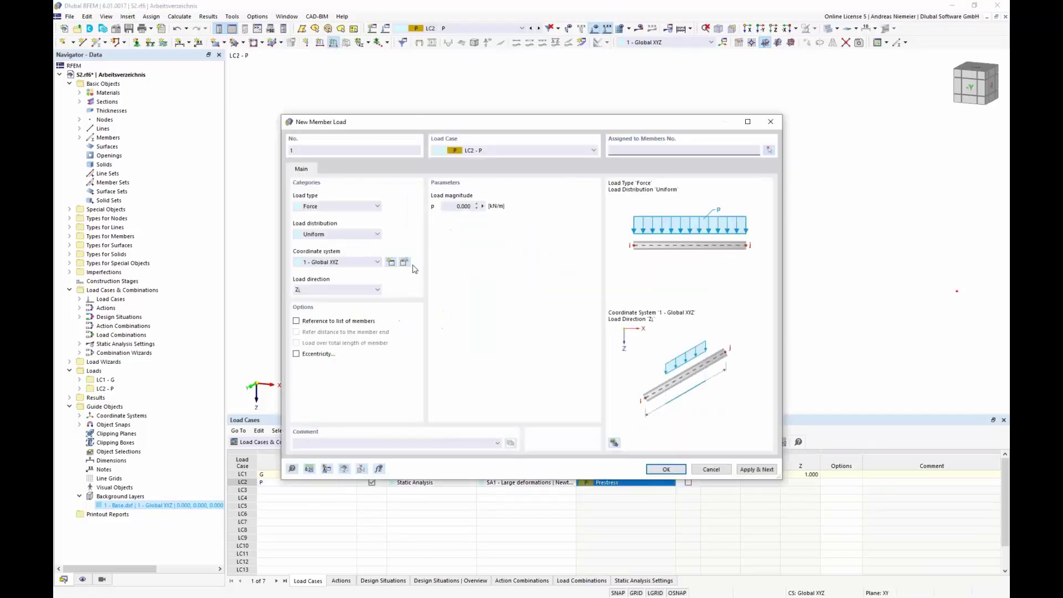
{"action": "left_click", "coordinate": [341, 207]}
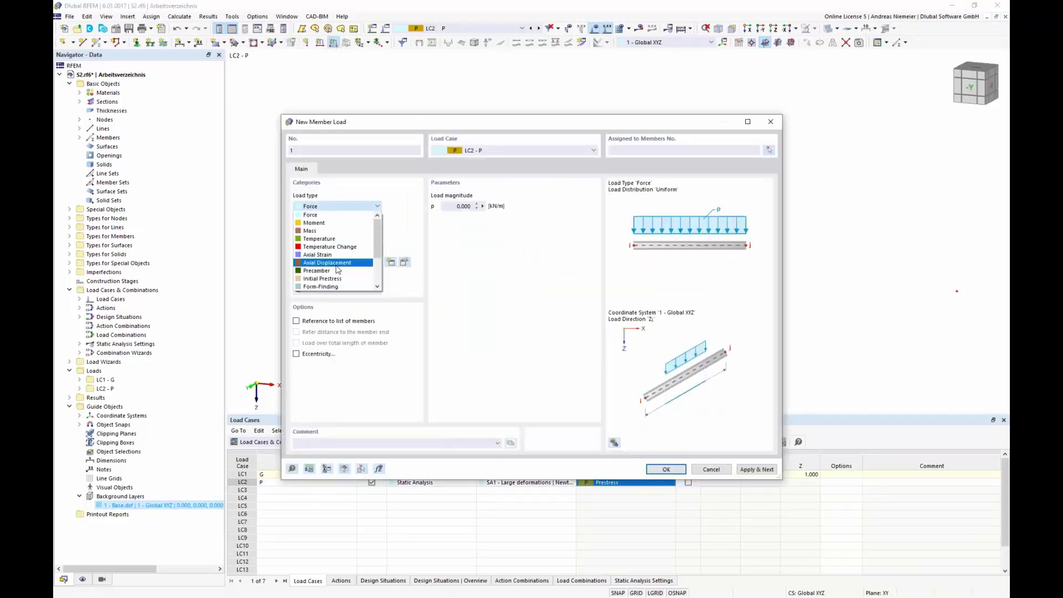
{"action": "left_click", "coordinate": [334, 287]}
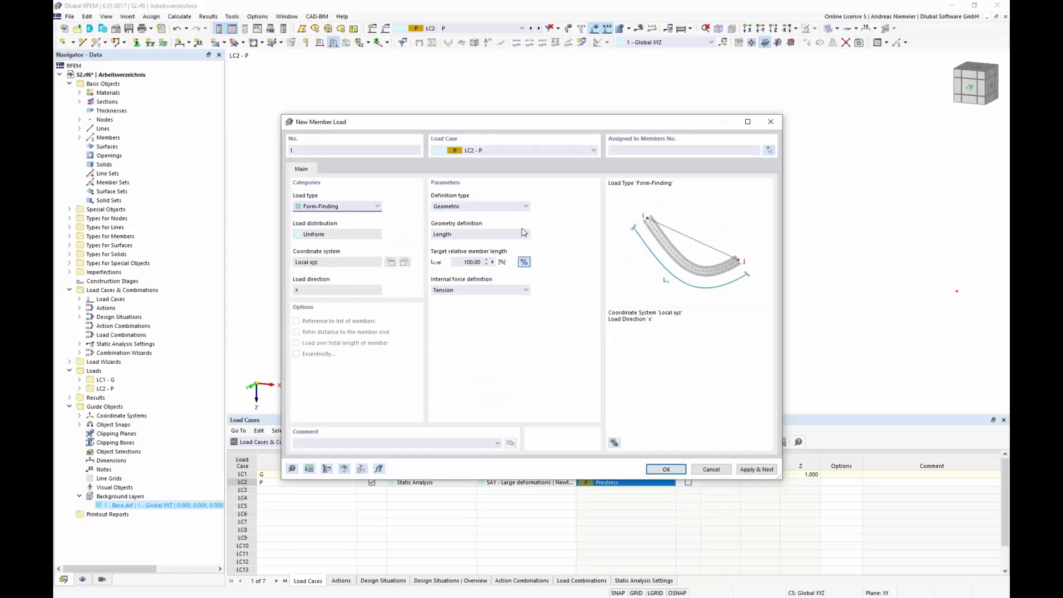
Step: Try the Force definition type for the form-finding load and switch back to Geometric
{"action": "left_click", "coordinate": [506, 209]}
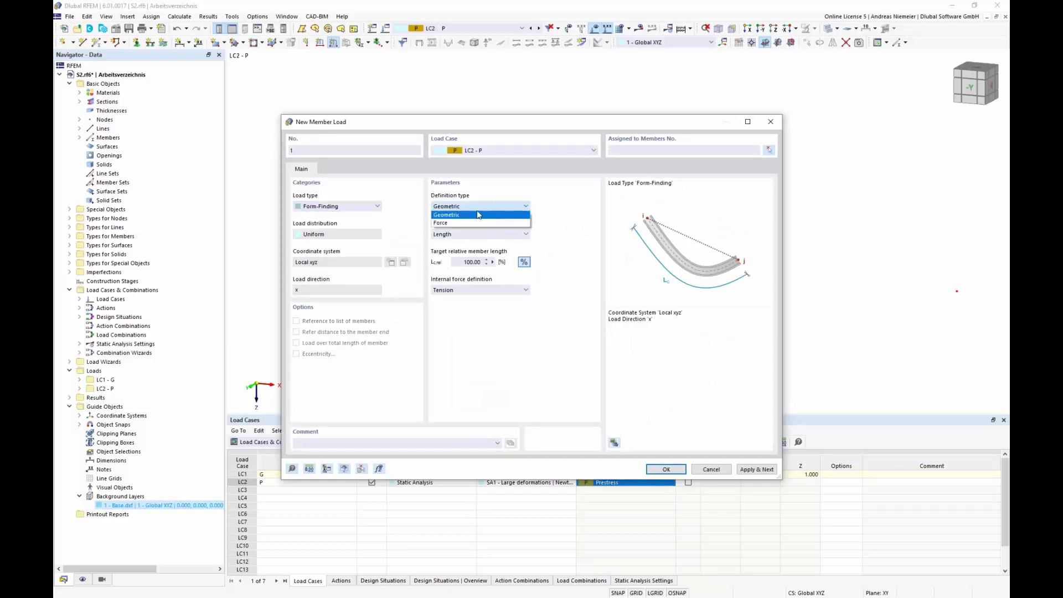
{"action": "left_click", "coordinate": [451, 216]}
{"action": "left_click", "coordinate": [468, 207]}
{"action": "left_click", "coordinate": [459, 223]}
{"action": "left_click", "coordinate": [464, 208]}
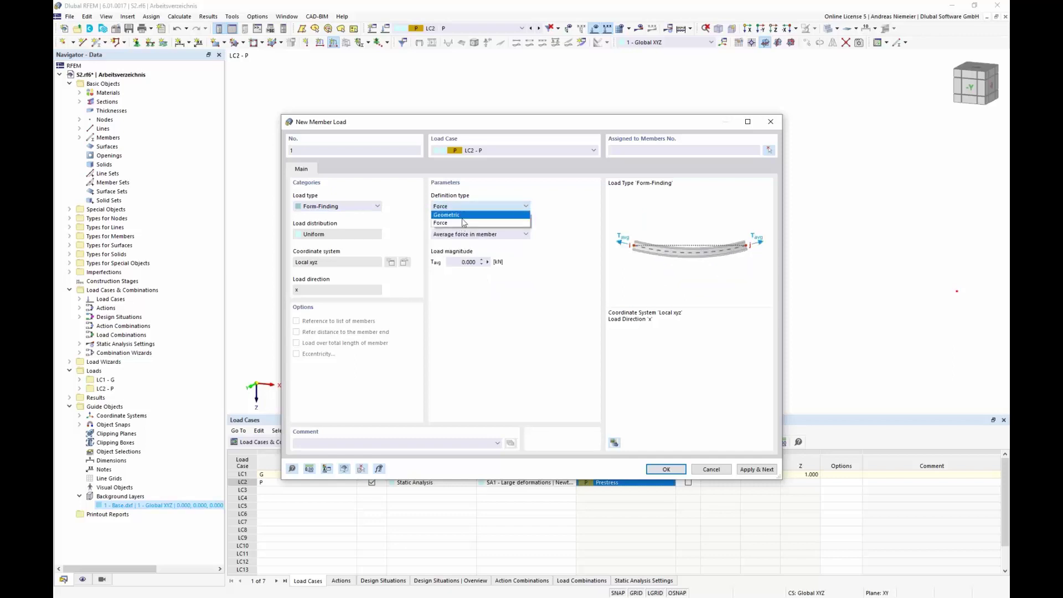
{"action": "left_click", "coordinate": [463, 216]}
{"action": "left_click_drag", "start_coordinate": [485, 122], "coordinate": [682, 262]}
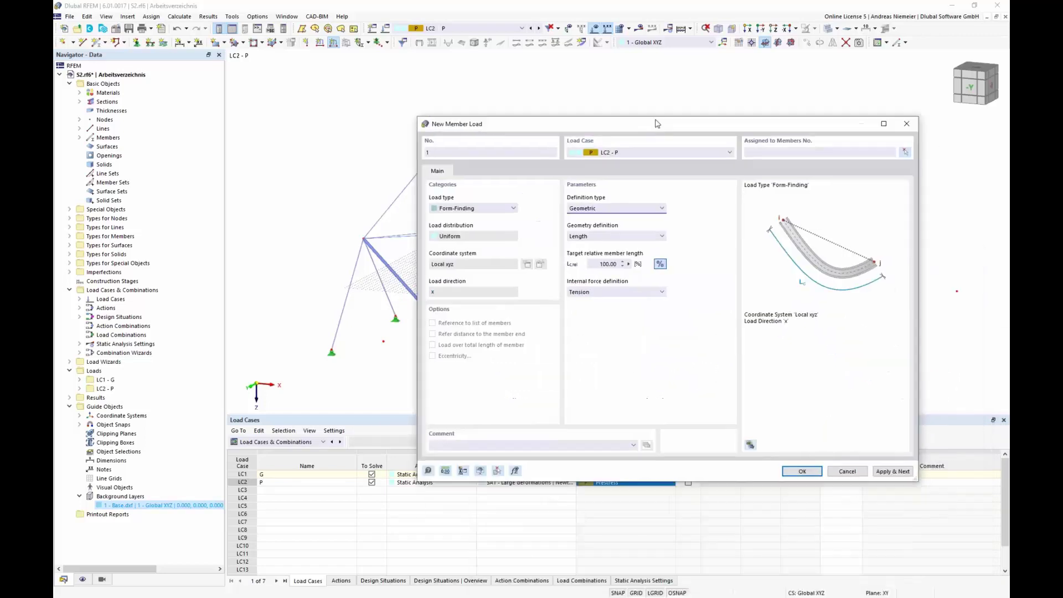
{"action": "left_click_drag", "start_coordinate": [726, 260], "coordinate": [659, 123]}
Step: Assign the geometric form-finding load with 100.00 % relative member length to all cable members, leaving out the mast and strut
{"action": "left_click", "coordinate": [801, 470]}
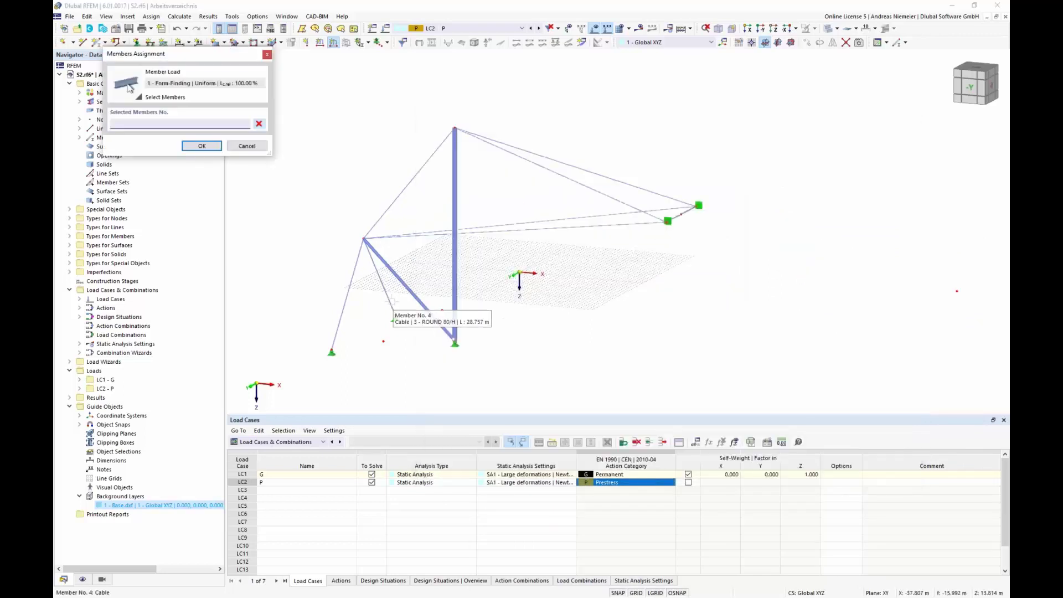
{"action": "left_click", "coordinate": [380, 280]}
{"action": "left_click", "coordinate": [347, 299]}
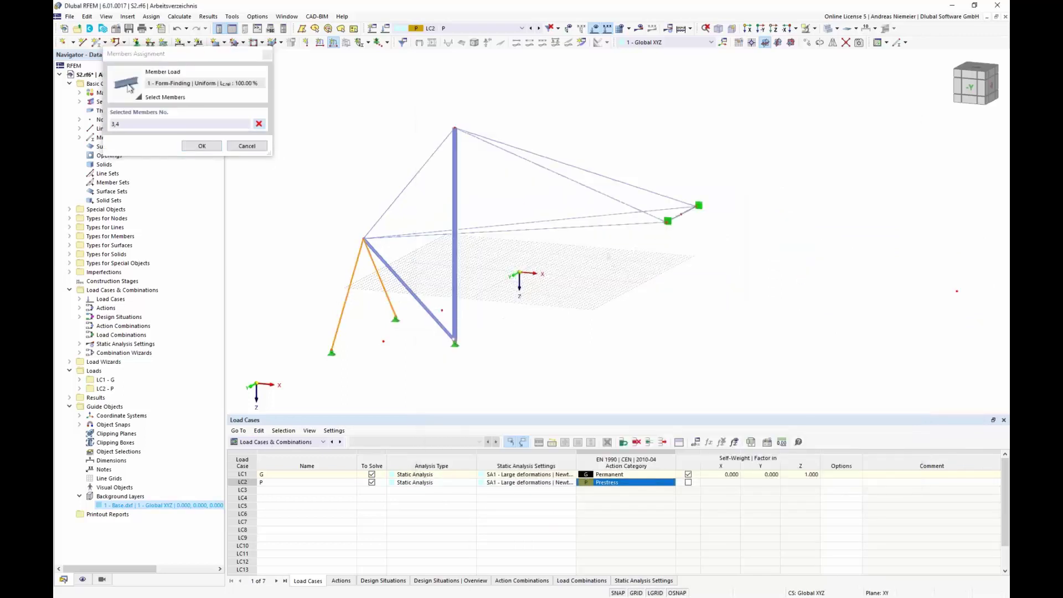
{"action": "left_click_drag", "start_coordinate": [603, 255], "coordinate": [481, 169]}
{"action": "left_click", "coordinate": [409, 183]}
{"action": "left_click", "coordinate": [675, 218]}
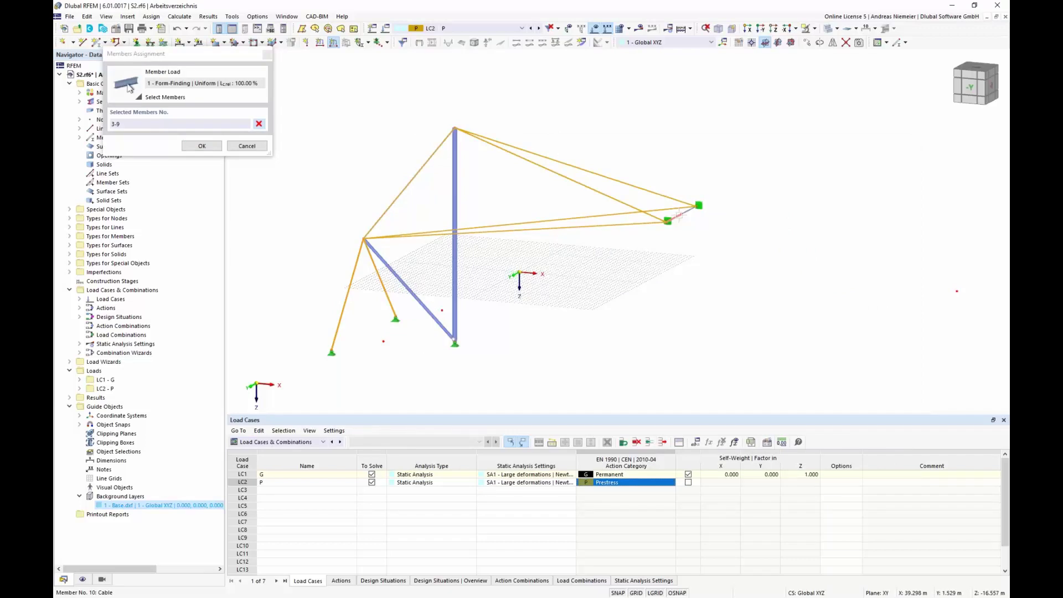
{"action": "left_click", "coordinate": [691, 209]}
{"action": "left_click", "coordinate": [202, 146]}
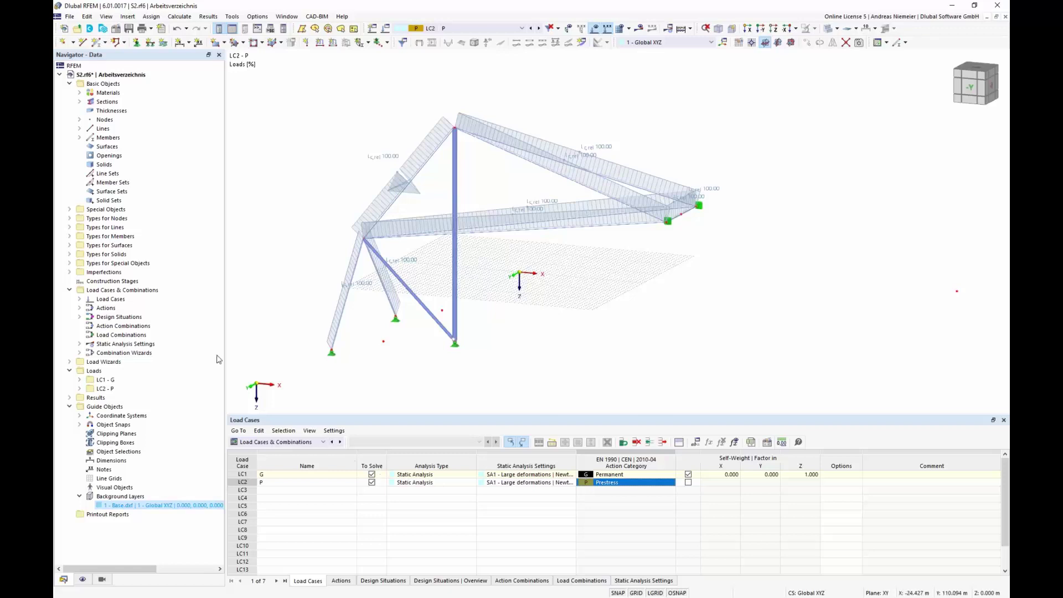
Step: Create construction stage CS1 named "Shape 1" with changes to members and nodal supports enabled
{"action": "right_click", "coordinate": [119, 285]}
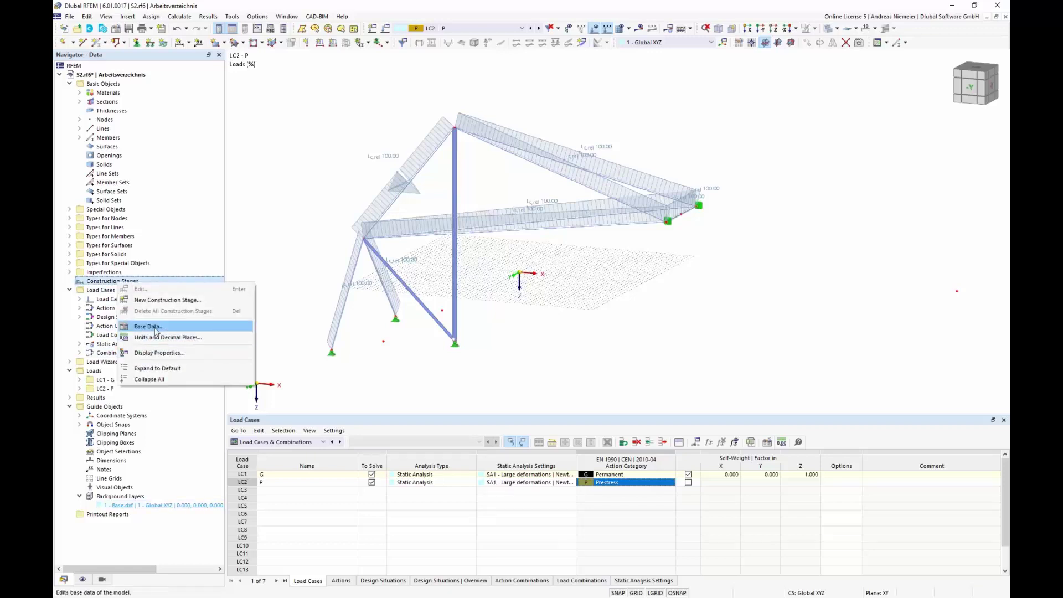
{"action": "left_click", "coordinate": [164, 300]}
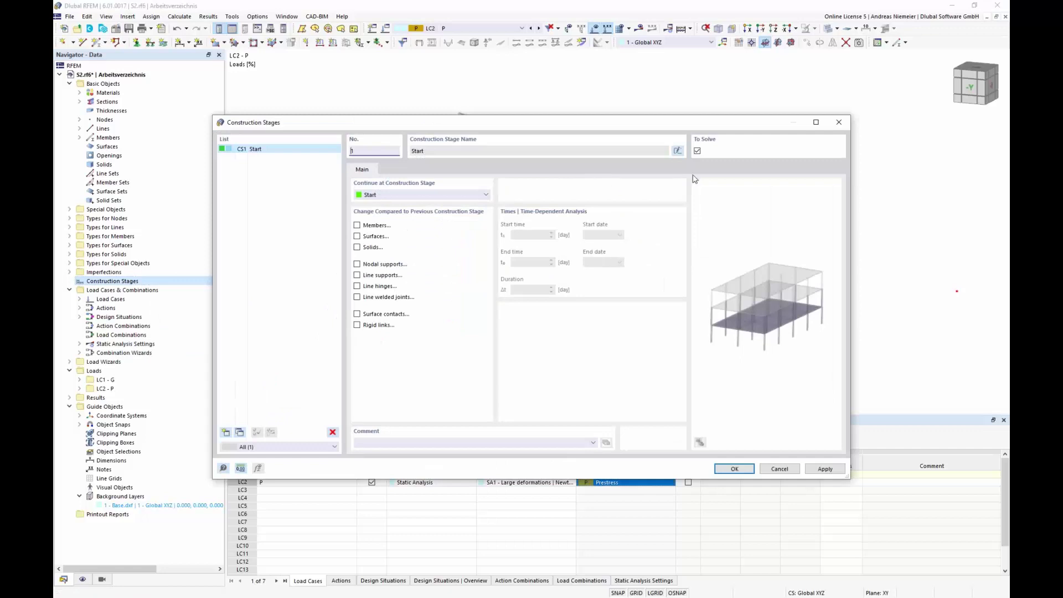
{"action": "left_click", "coordinate": [679, 151]}
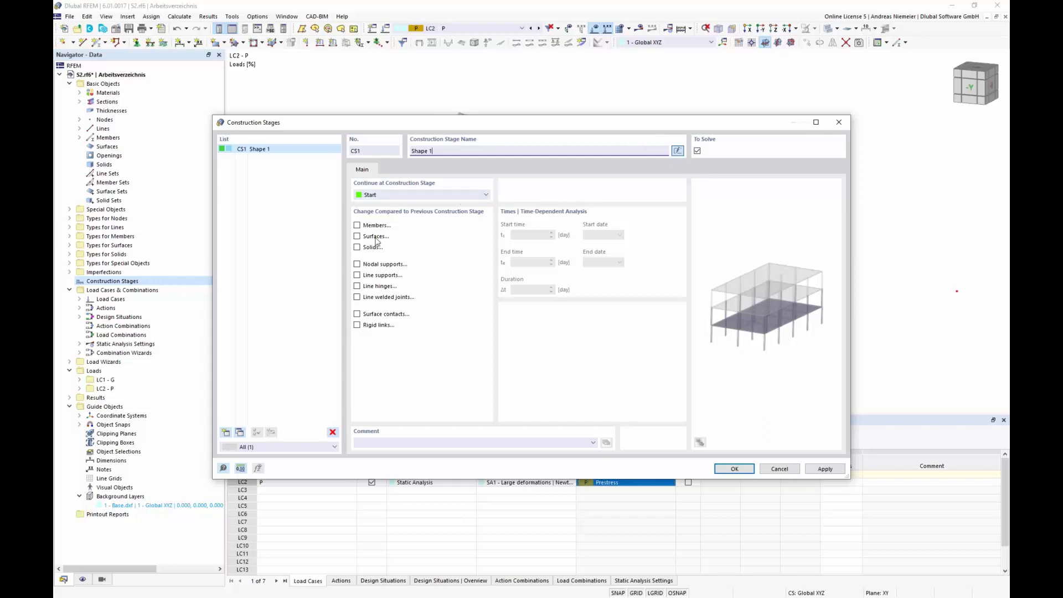
{"action": "left_click", "coordinate": [357, 226]}
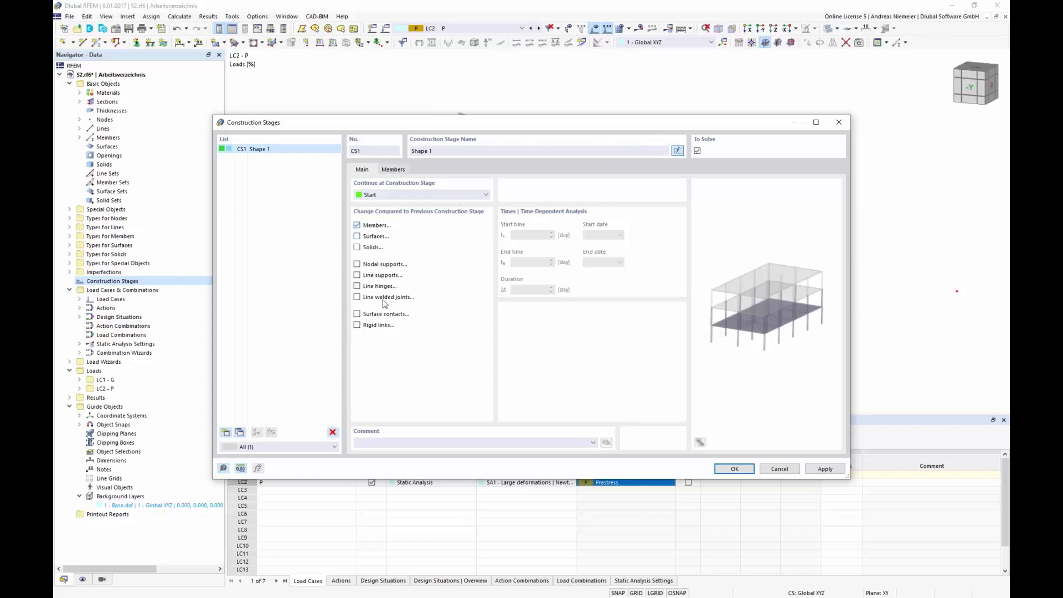
{"action": "left_click", "coordinate": [359, 265]}
Step: Add members 1-11 of the whole structure to construction stage Shape 1
{"action": "left_click", "coordinate": [394, 170]}
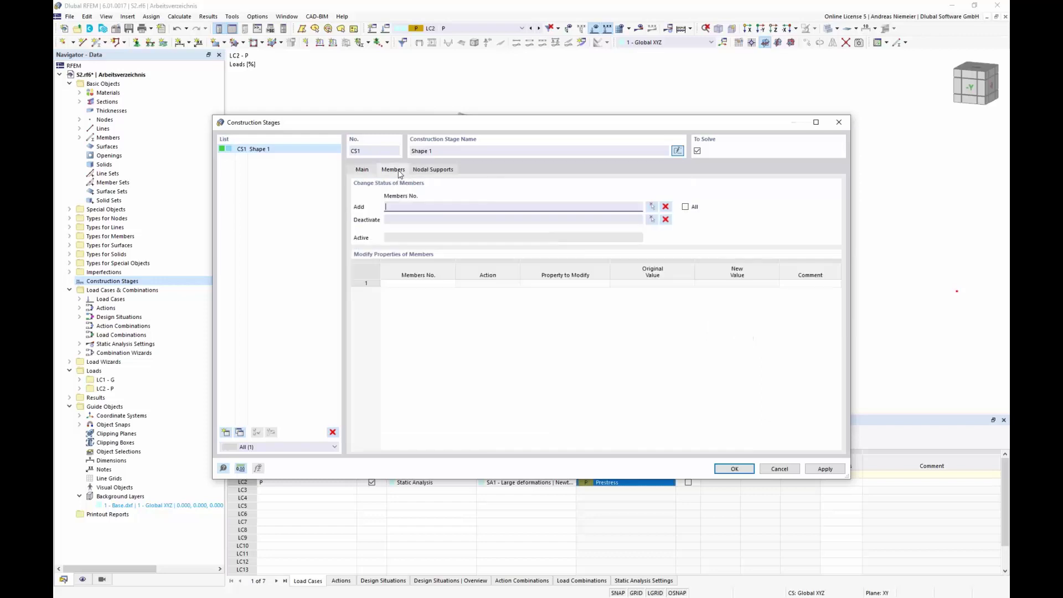
{"action": "left_click", "coordinate": [653, 207]}
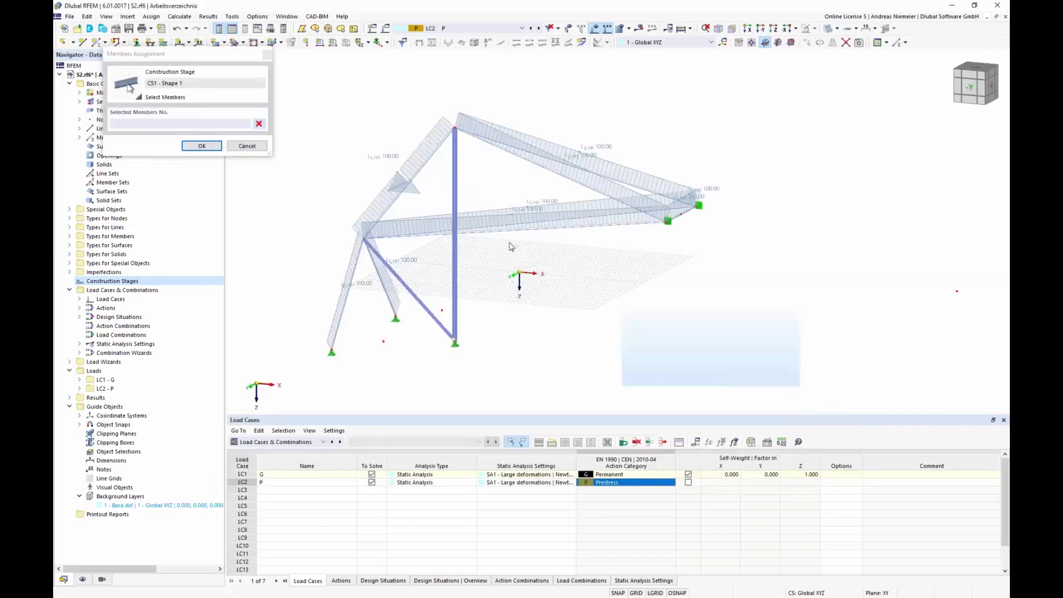
{"action": "left_click_drag", "start_coordinate": [314, 99], "coordinate": [310, 86]}
{"action": "left_click", "coordinate": [206, 145]}
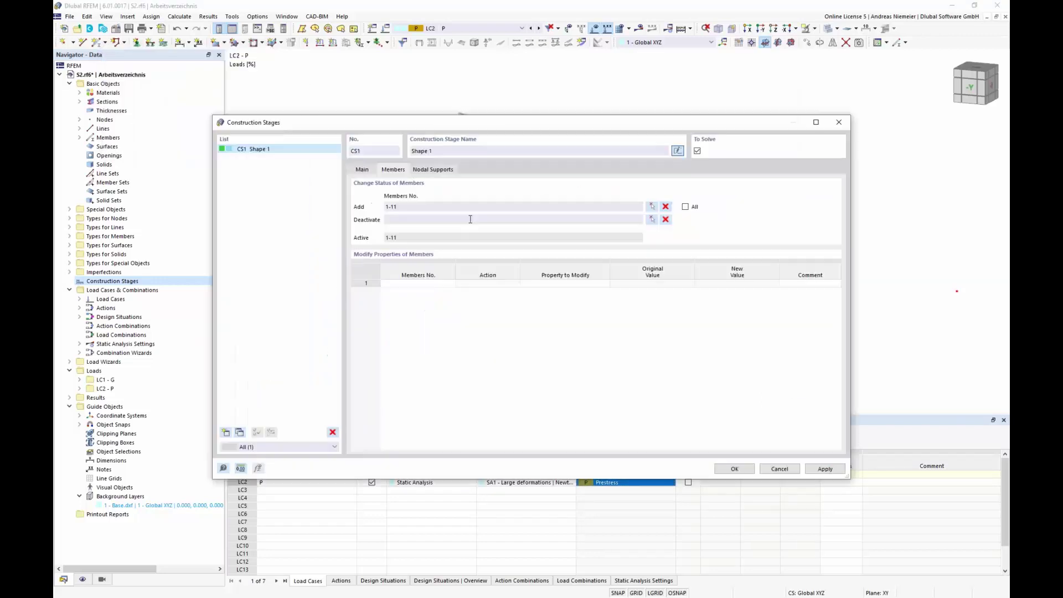
Step: Add the supported nodes 1, 8, 10, 11 and 13 to the nodal supports of construction stage Shape 1
{"action": "left_click", "coordinate": [453, 171]}
{"action": "left_click", "coordinate": [653, 207]}
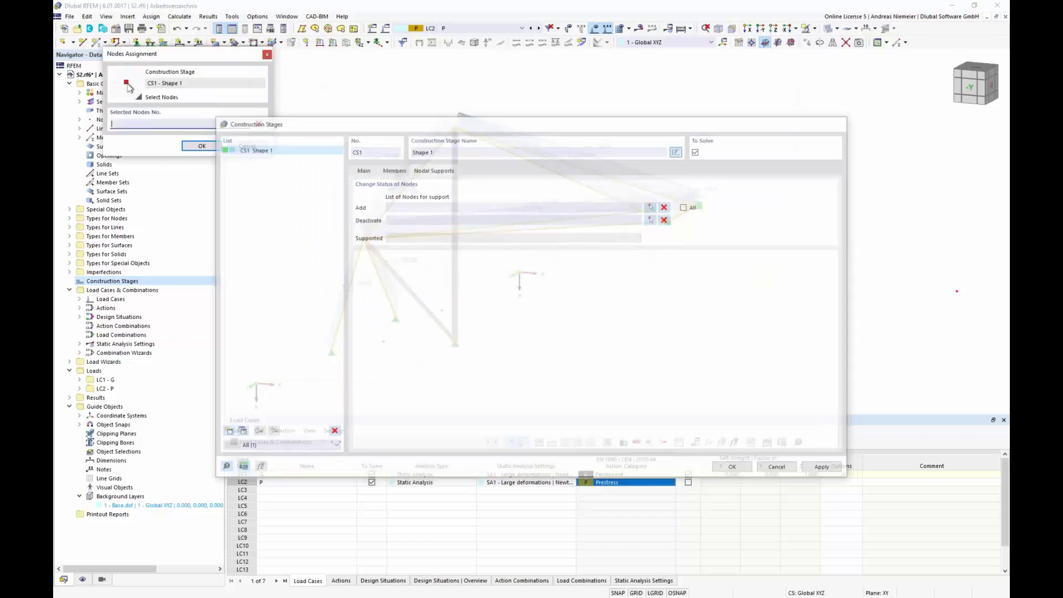
{"action": "left_click_drag", "start_coordinate": [398, 172], "coordinate": [302, 94]}
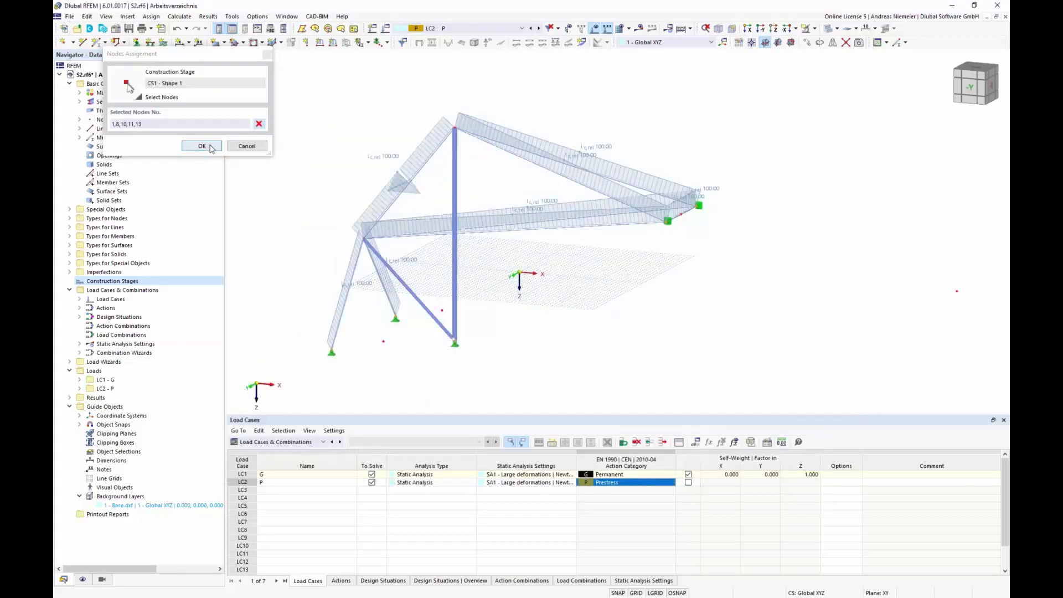
{"action": "left_click", "coordinate": [209, 151]}
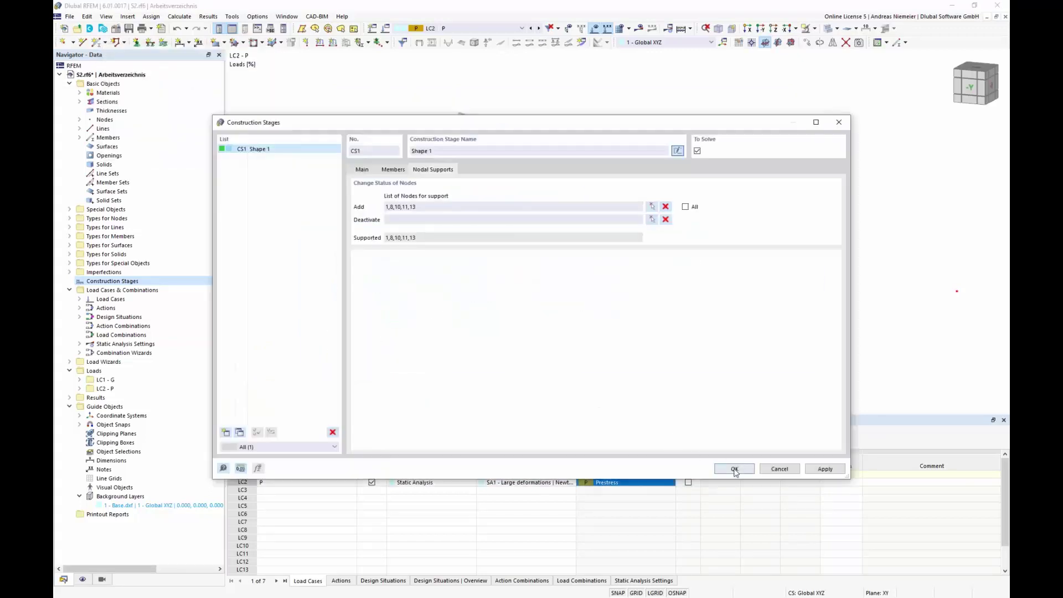
Step: Close the construction stage definition and assign load cases LC1 (G) and LC2 (P) to construction stage Shape 1
{"action": "left_click", "coordinate": [735, 469]}
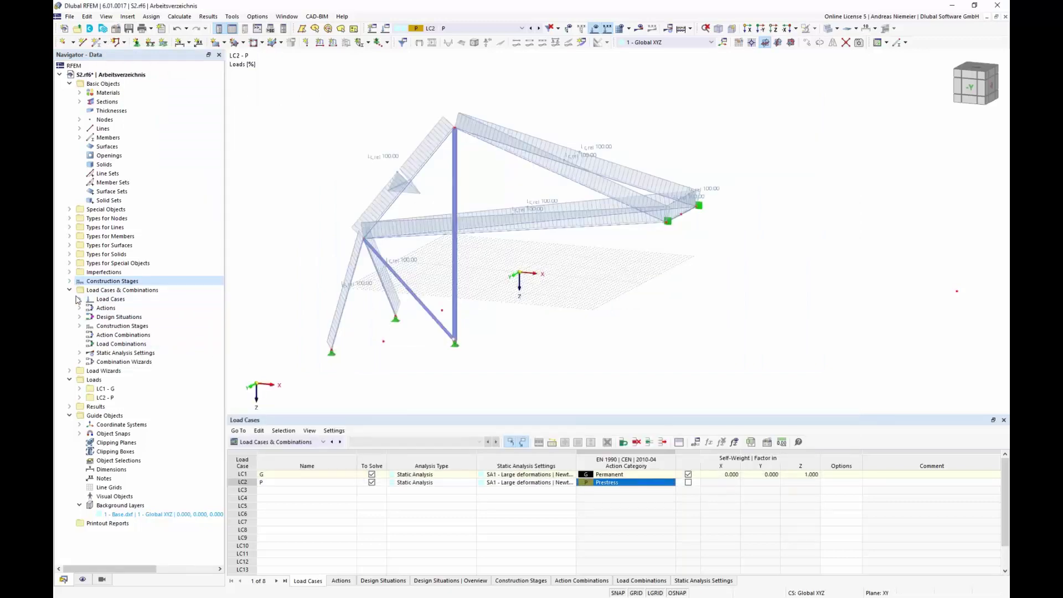
{"action": "left_click", "coordinate": [70, 280]}
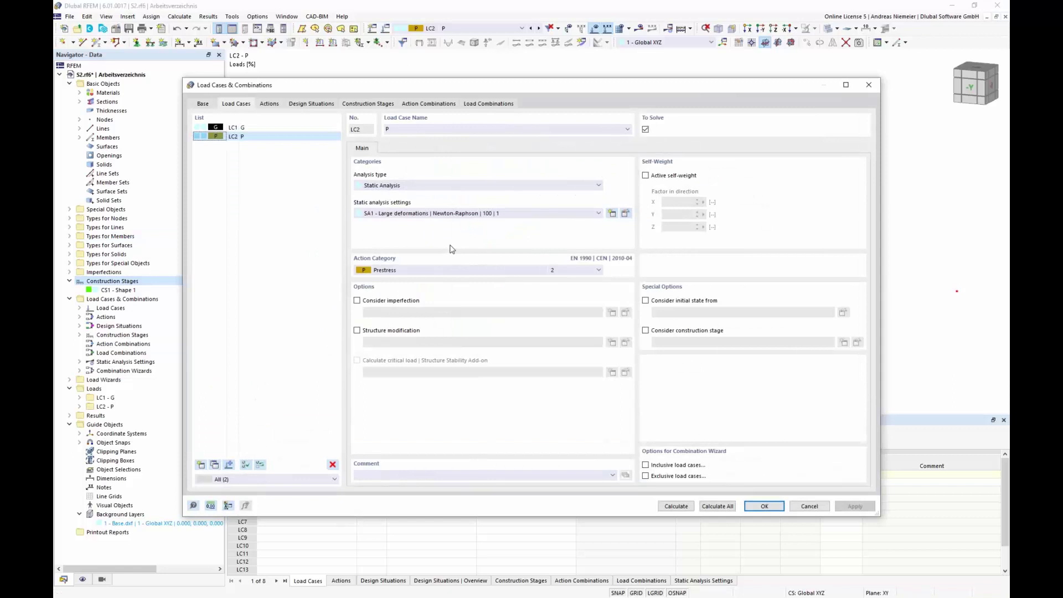
{"action": "left_click", "coordinate": [381, 106]}
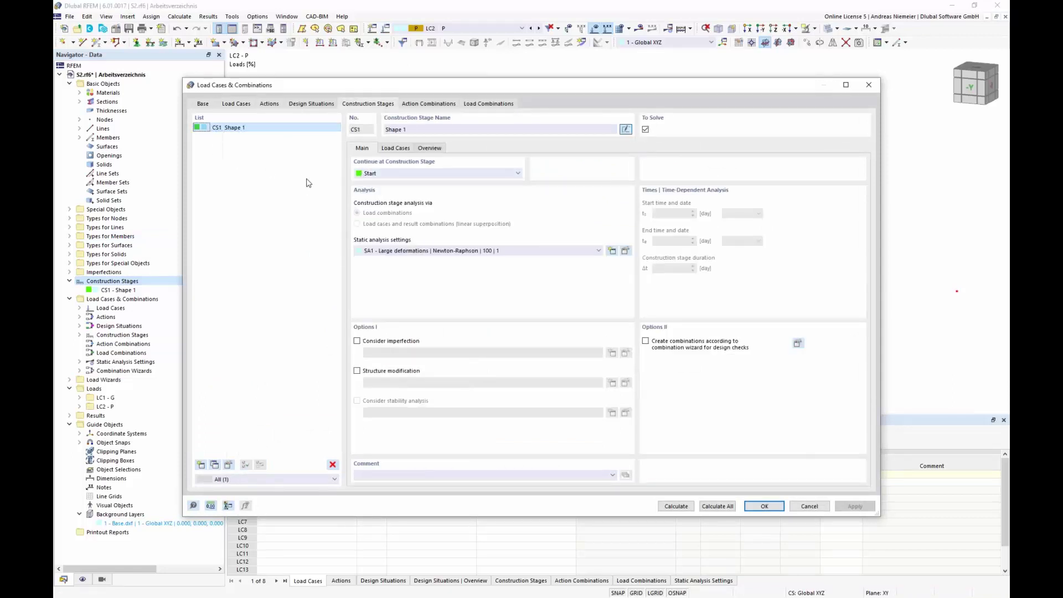
{"action": "left_click", "coordinate": [391, 149]}
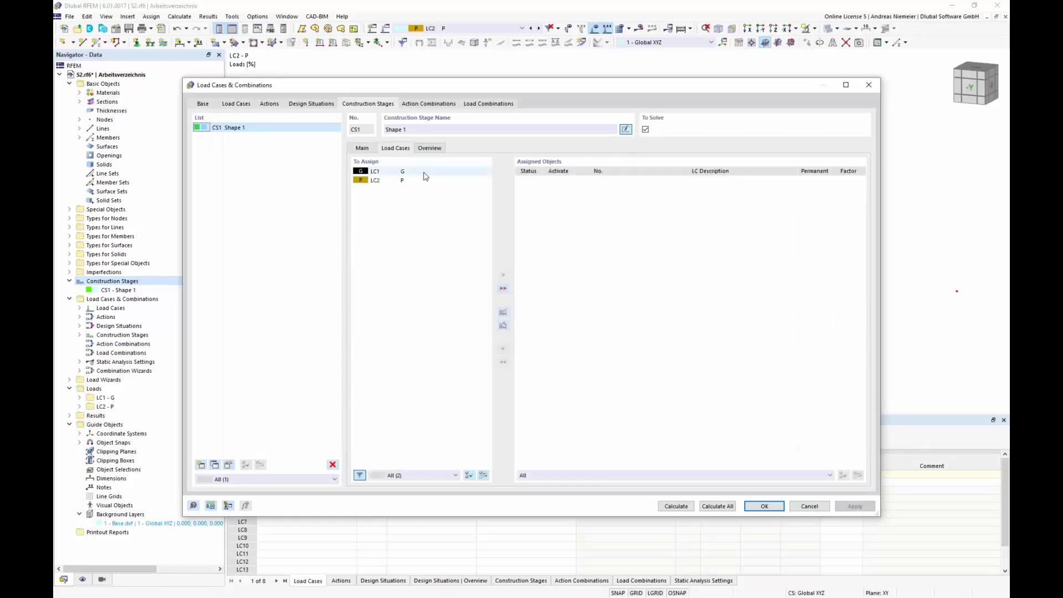
{"action": "left_click", "coordinate": [409, 182]}
{"action": "double_click", "coordinate": [408, 182]}
{"action": "double_click", "coordinate": [404, 172]}
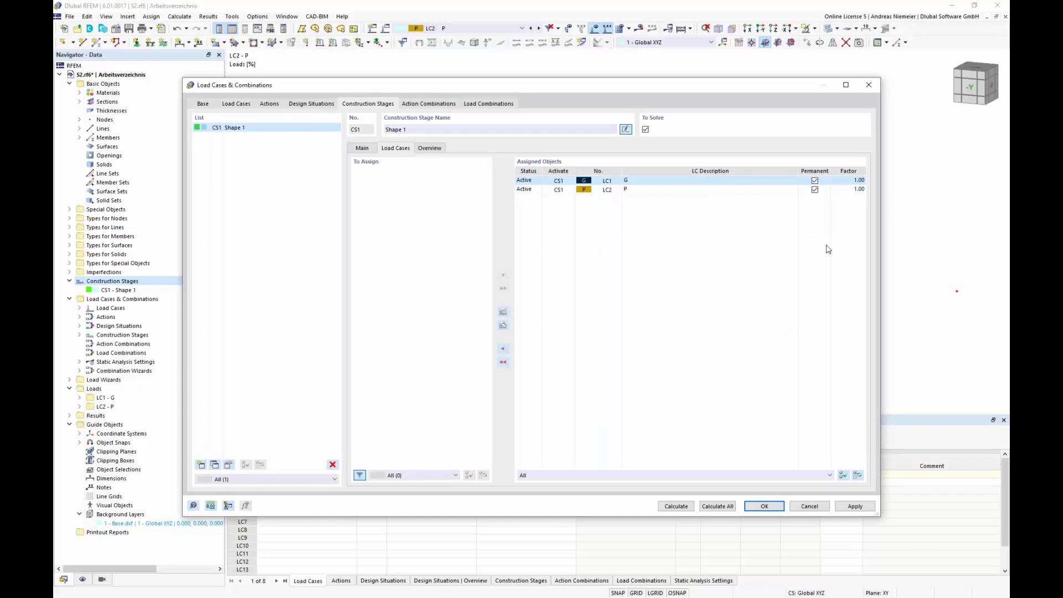
Step: Calculate construction stage Shape 1 and display the members' axial forces N
{"action": "left_click", "coordinate": [688, 511]}
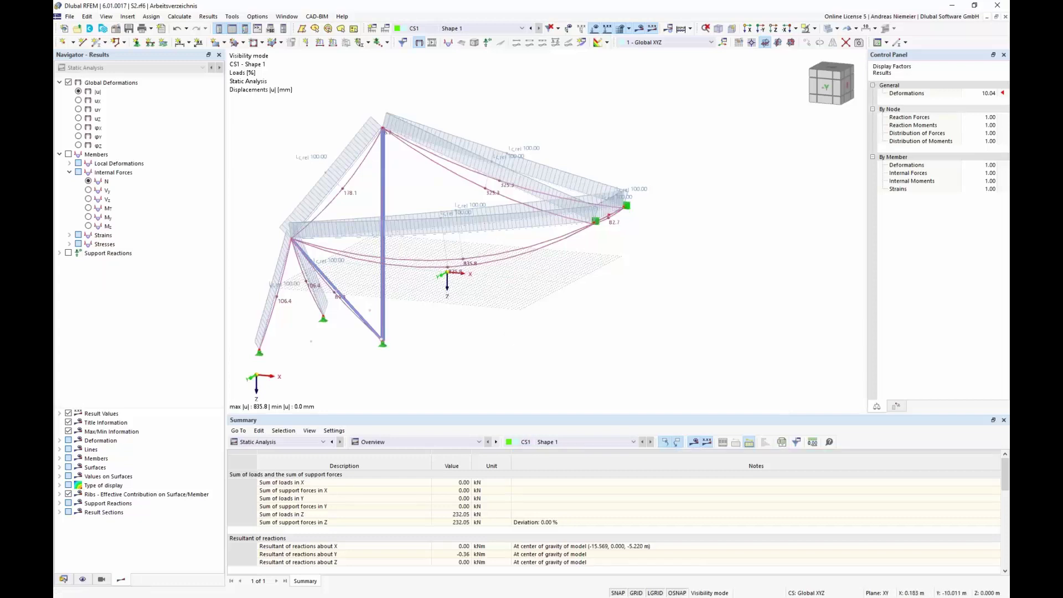
{"action": "middle_click_drag", "start_coordinate": [463, 262], "coordinate": [516, 284]}
{"action": "scroll", "coordinate": [516, 283], "scroll_direction": "down", "scroll_amount": 2}
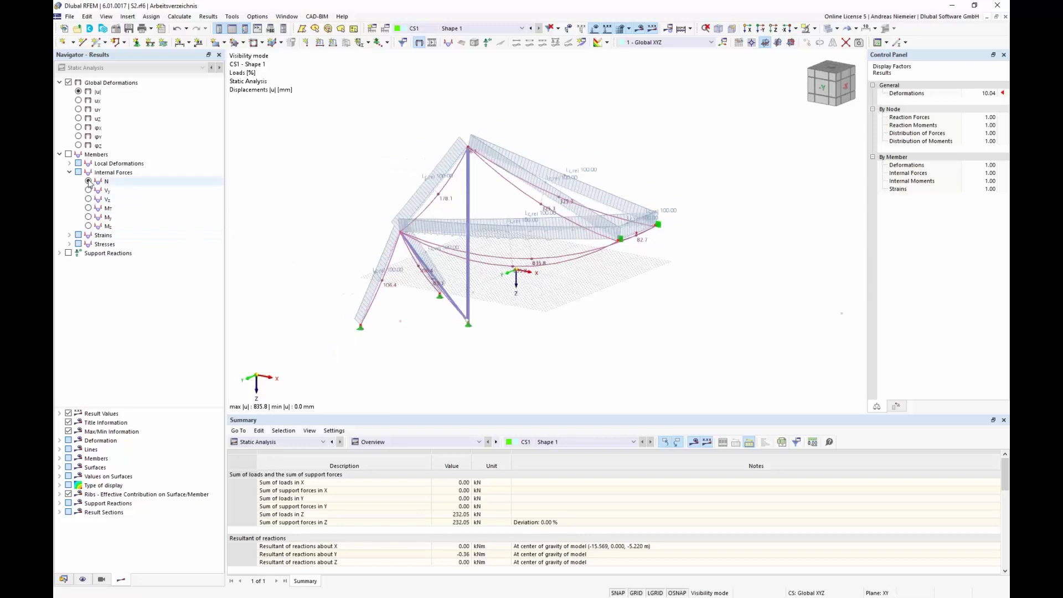
{"action": "left_click", "coordinate": [69, 154]}
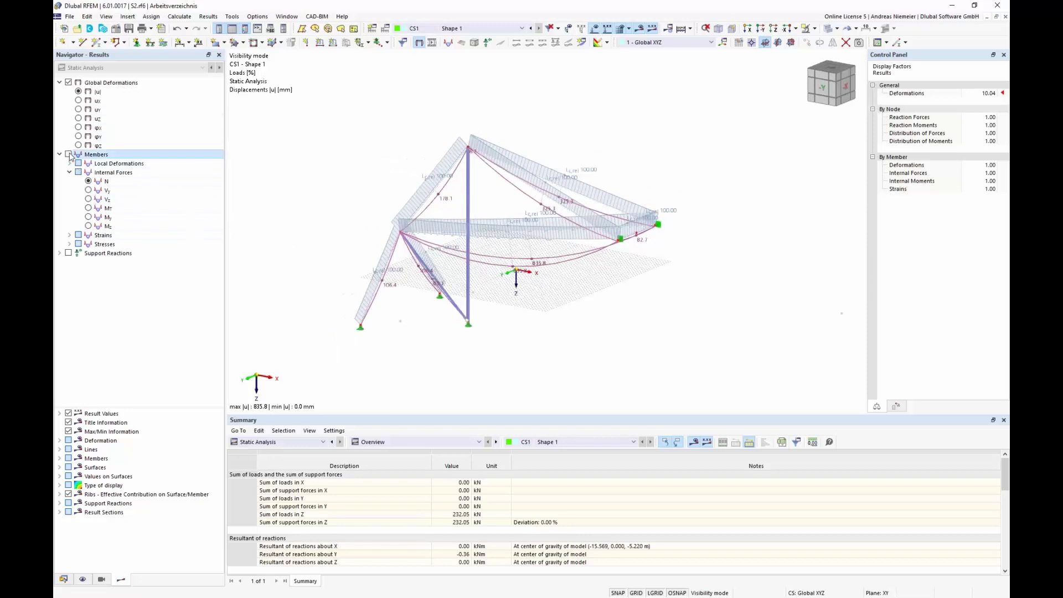
{"action": "middle_click_drag", "start_coordinate": [470, 287], "coordinate": [541, 297], "text": "ctrl"}
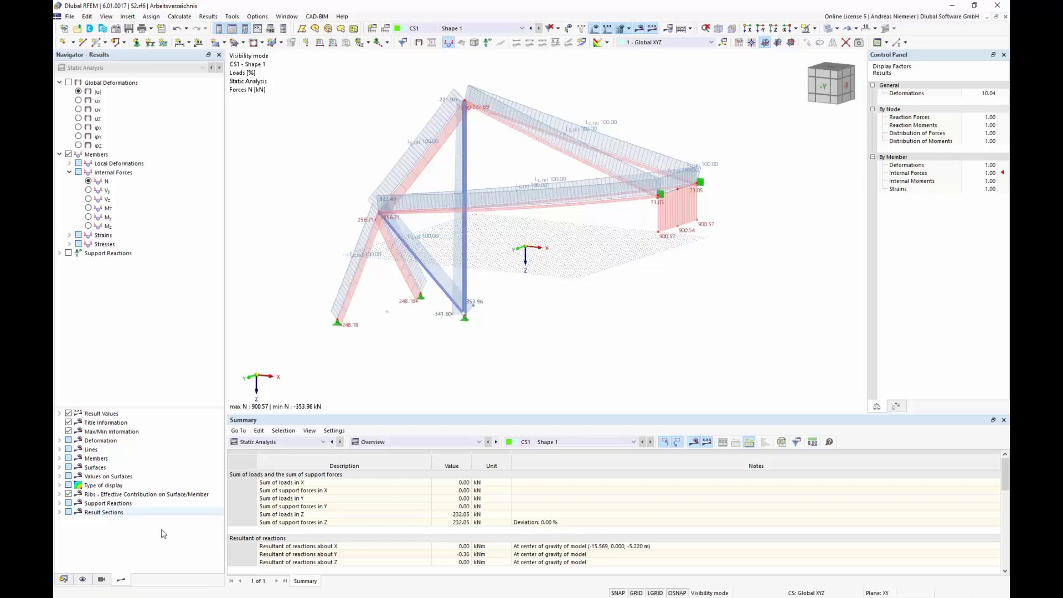
Step: Activate the Base.dxf background layer as a reference for modelling
{"action": "left_click", "coordinate": [64, 579]}
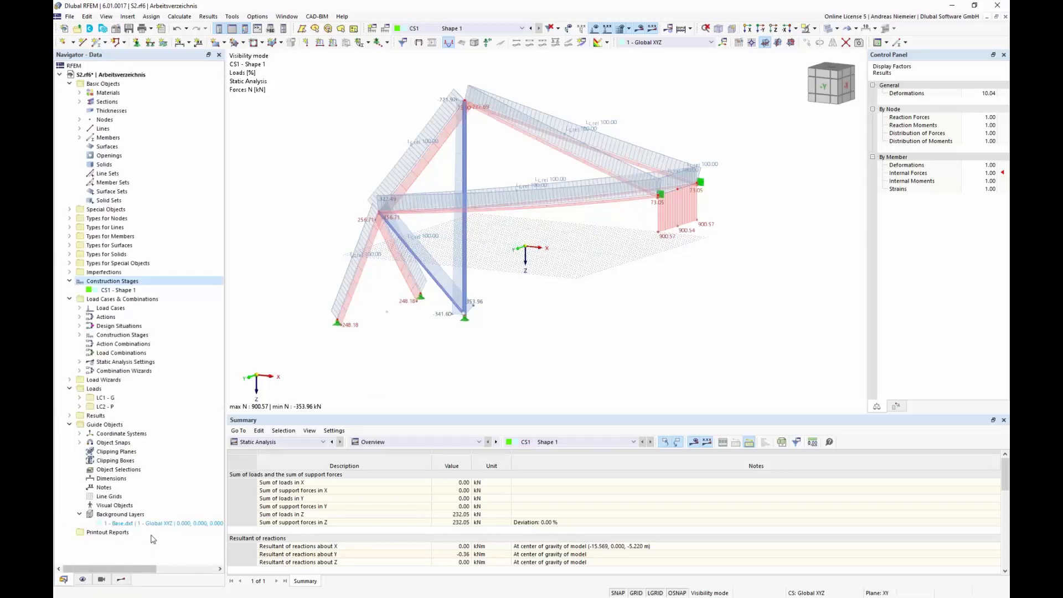
{"action": "left_click", "coordinate": [155, 523]}
{"action": "right_click", "coordinate": [157, 524]}
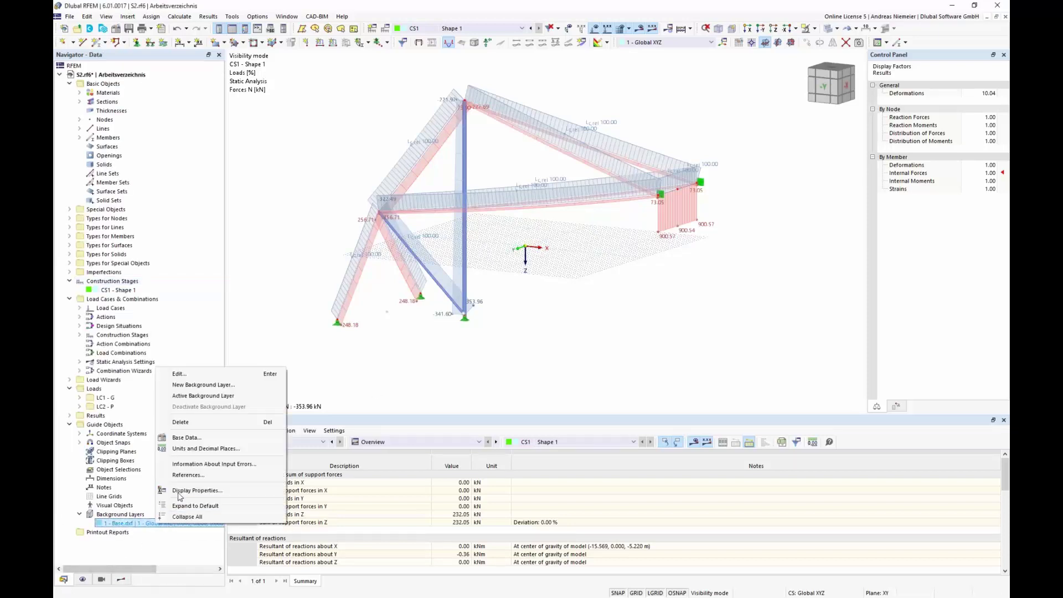
{"action": "left_click", "coordinate": [194, 400]}
{"action": "mouse_move", "coordinate": [421, 347]}
{"action": "middle_mouse_down", "text": "ctrl"}
{"action": "mouse_move", "coordinate": [487, 321]}
{"action": "mouse_move", "coordinate": [481, 335]}
{"action": "middle_mouse_up", "text": "ctrl"}
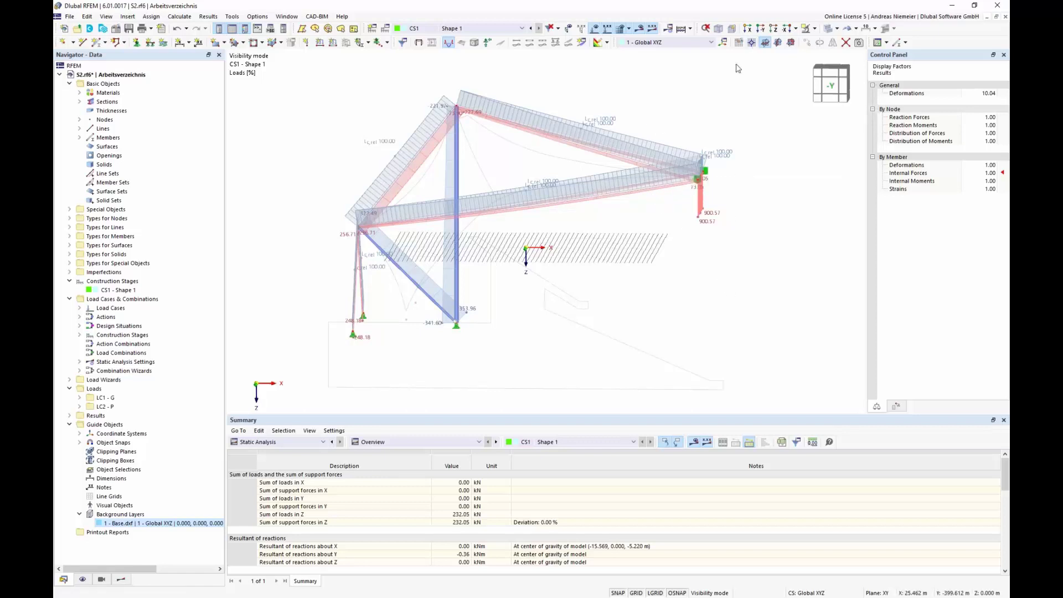
Step: Hide the result diagrams and load display, and make load case LC1 (G) current
{"action": "left_click", "coordinate": [629, 32]}
{"action": "left_click", "coordinate": [629, 47]}
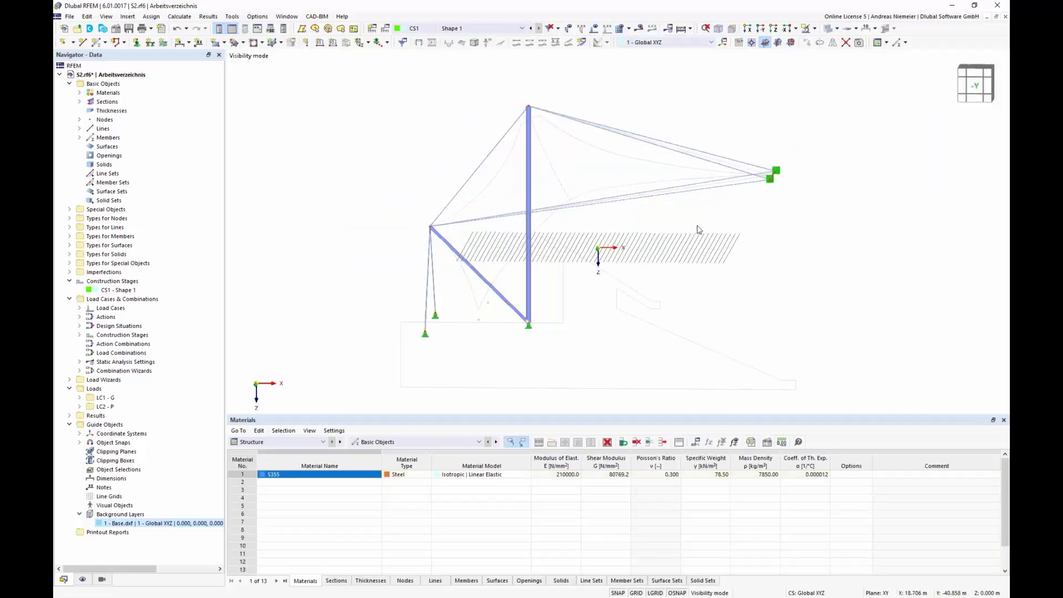
{"action": "left_click", "coordinate": [504, 30]}
{"action": "left_click", "coordinate": [492, 40]}
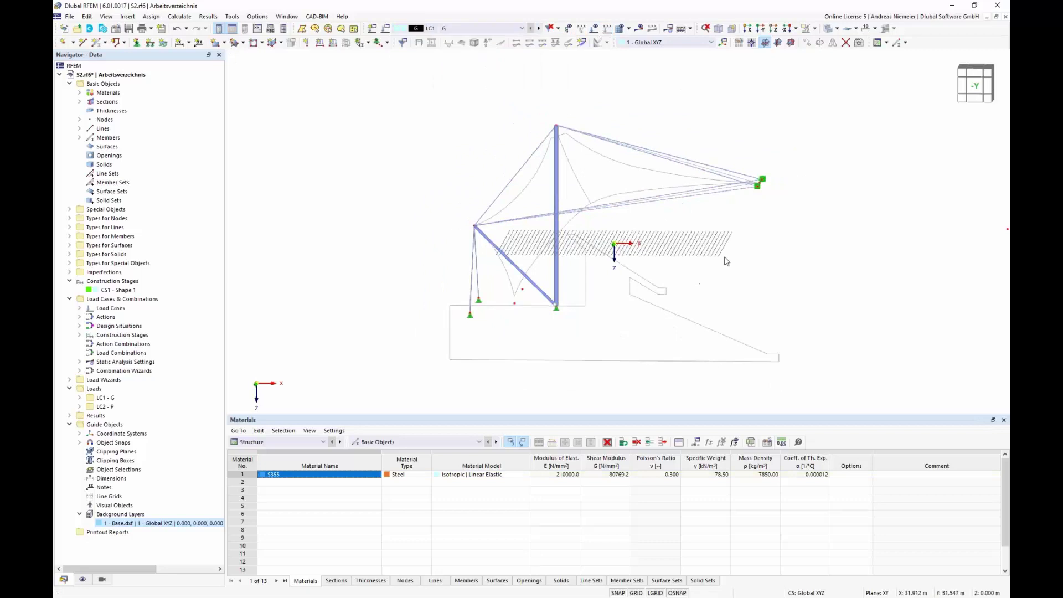
Step: Draw two connected single lines from the inclined strut's upper end through the nearer free ground node to the near fixed support at the roof's far end
{"action": "middle_click_drag", "start_coordinate": [725, 260], "coordinate": [663, 254], "text": "ctrl"}
{"action": "scroll", "coordinate": [582, 293], "scroll_direction": "up", "scroll_amount": 1}
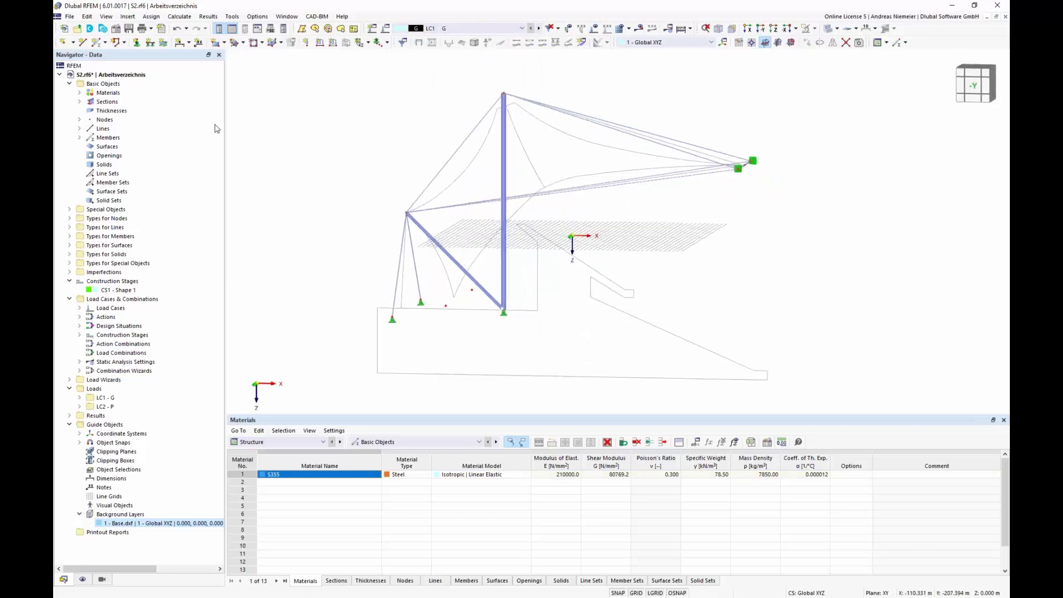
{"action": "left_click", "coordinate": [82, 42]}
{"action": "scroll", "coordinate": [405, 256], "scroll_direction": "up", "scroll_amount": 1}
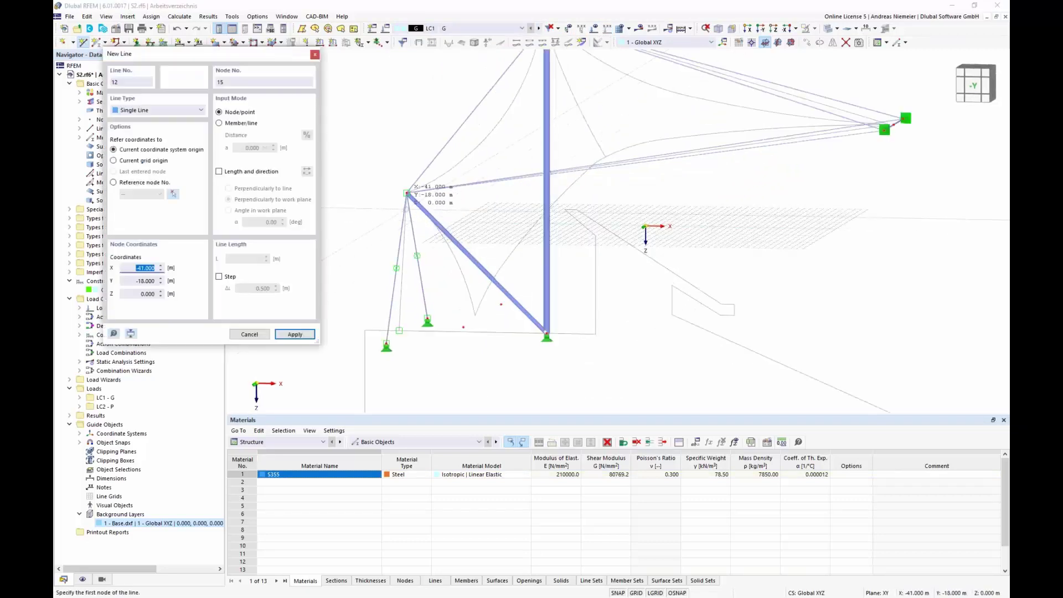
{"action": "left_click", "coordinate": [409, 194]}
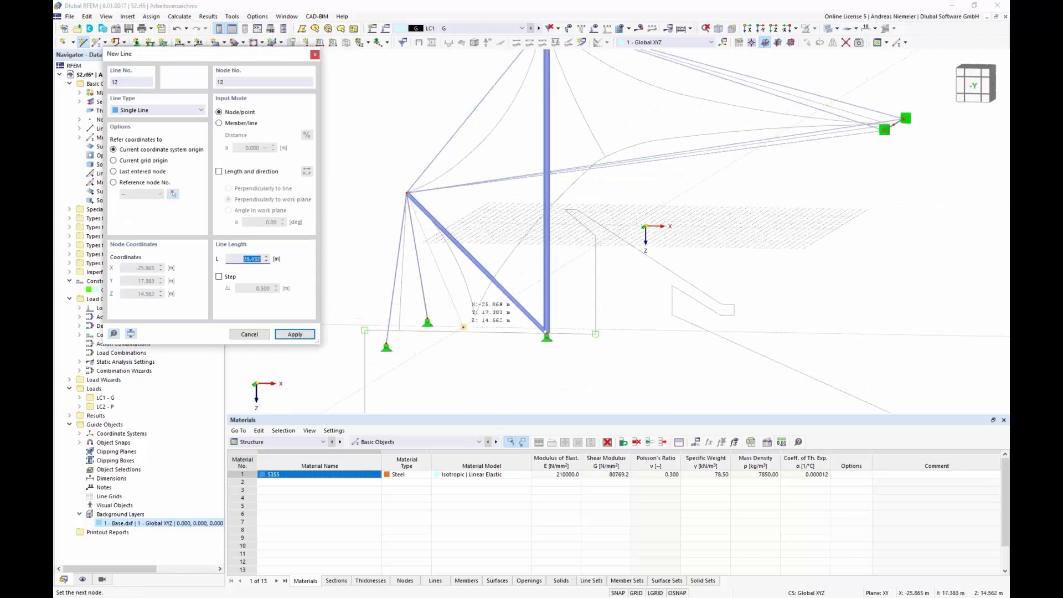
{"action": "left_click", "coordinate": [464, 328]}
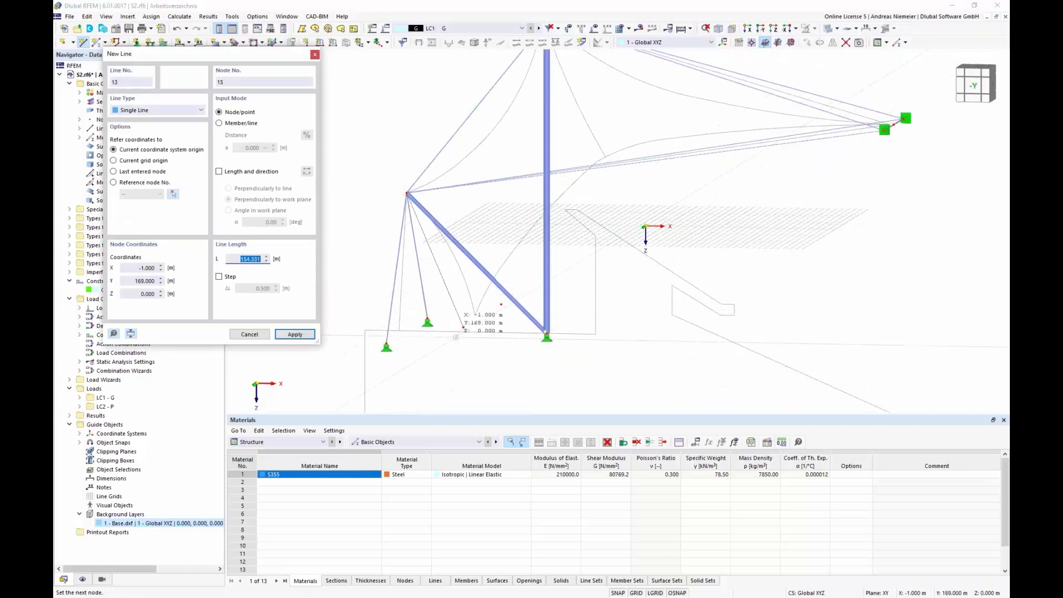
{"action": "scroll", "coordinate": [747, 257], "scroll_direction": "down", "scroll_amount": 2}
{"action": "scroll", "coordinate": [779, 183], "scroll_direction": "up", "scroll_amount": 3}
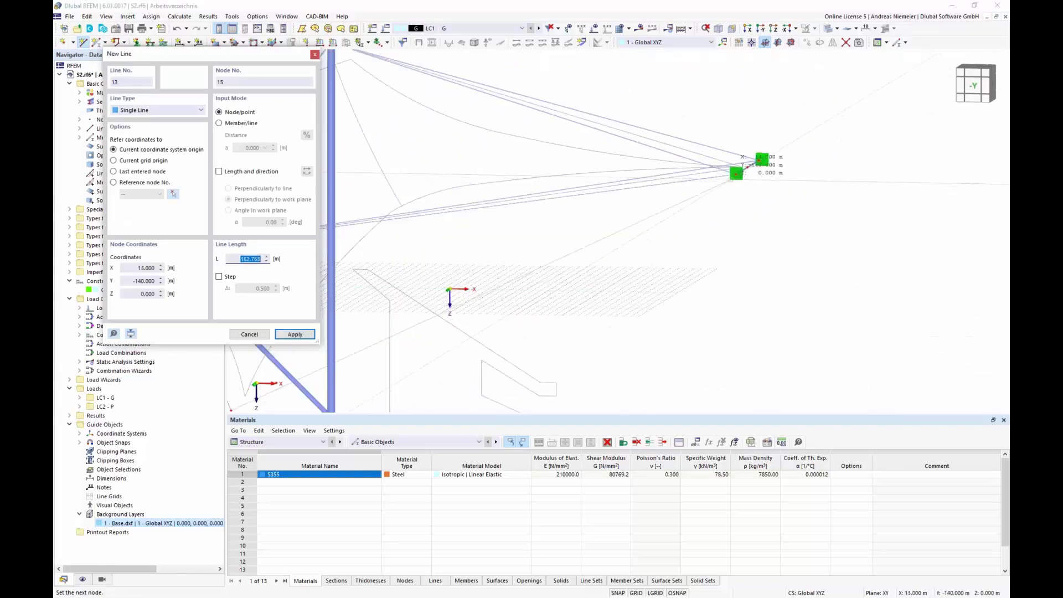
{"action": "left_click", "coordinate": [737, 173]}
{"action": "scroll", "coordinate": [752, 266], "scroll_direction": "down", "scroll_amount": 3}
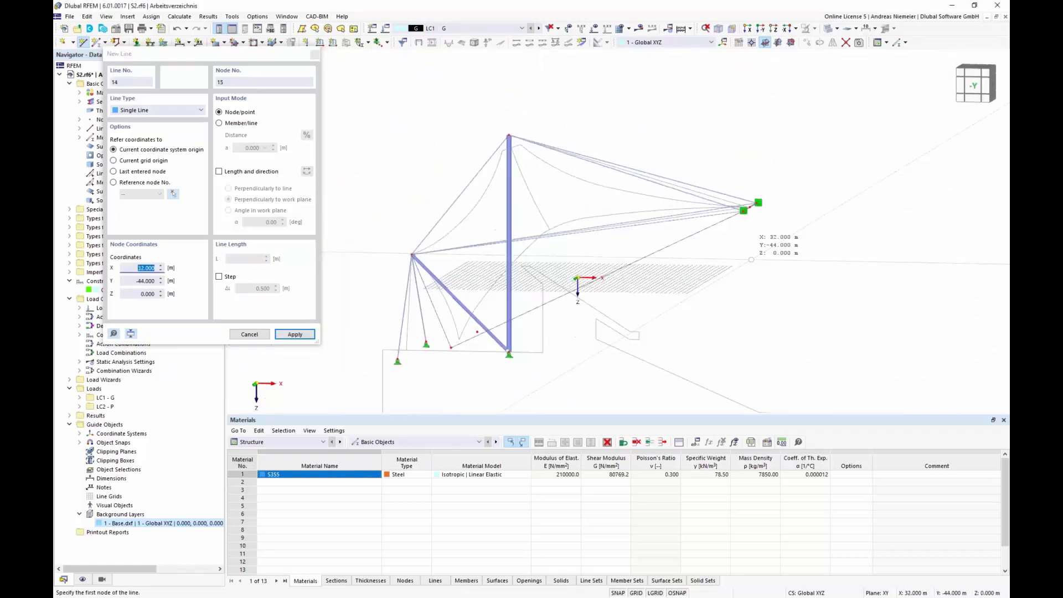
{"action": "key", "text": "Escape"}
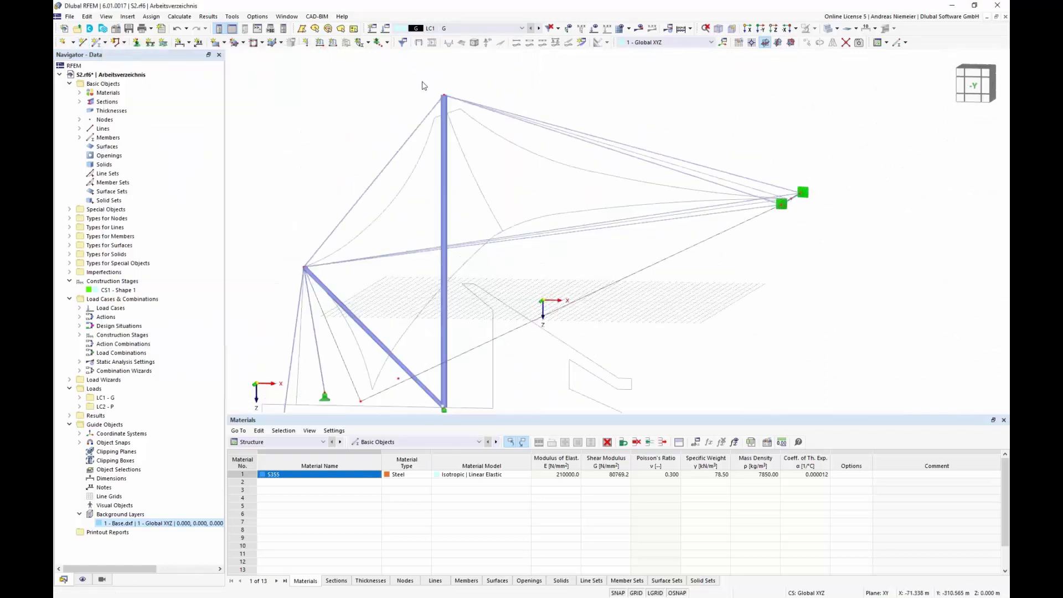
Step: Set the work plane to XZ and look at the model squarely from the -Y direction
{"action": "middle_click_drag", "start_coordinate": [817, 240], "coordinate": [804, 260], "text": "ctrl"}
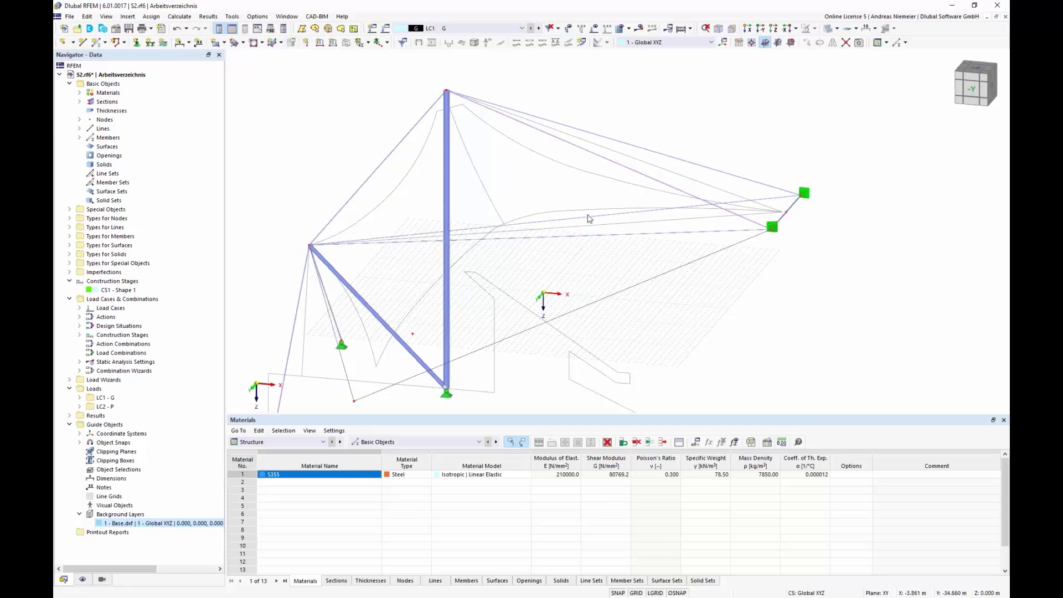
{"action": "left_click", "coordinate": [778, 43]}
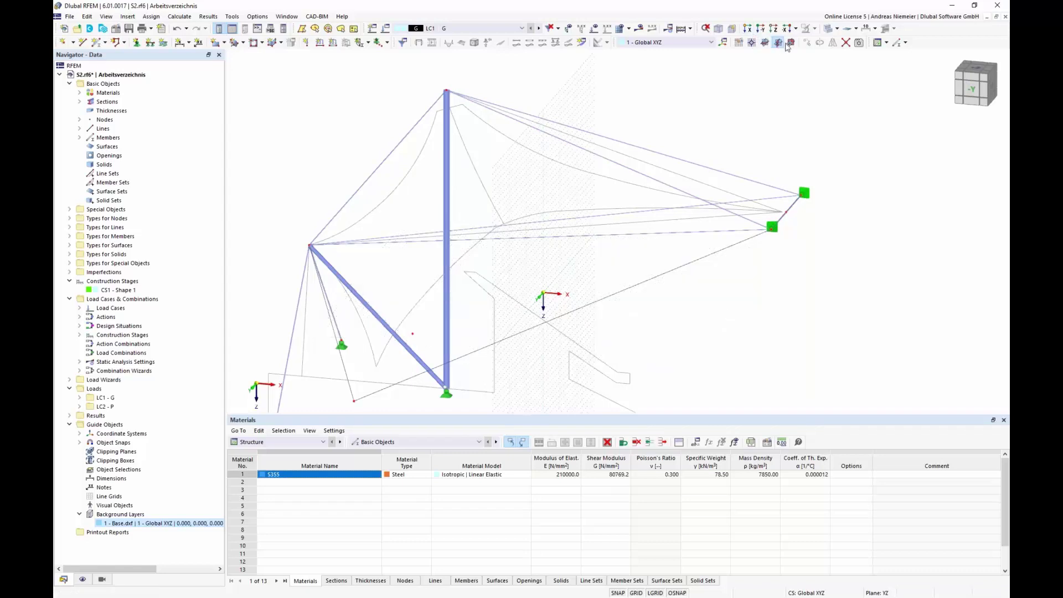
{"action": "left_click", "coordinate": [791, 43]}
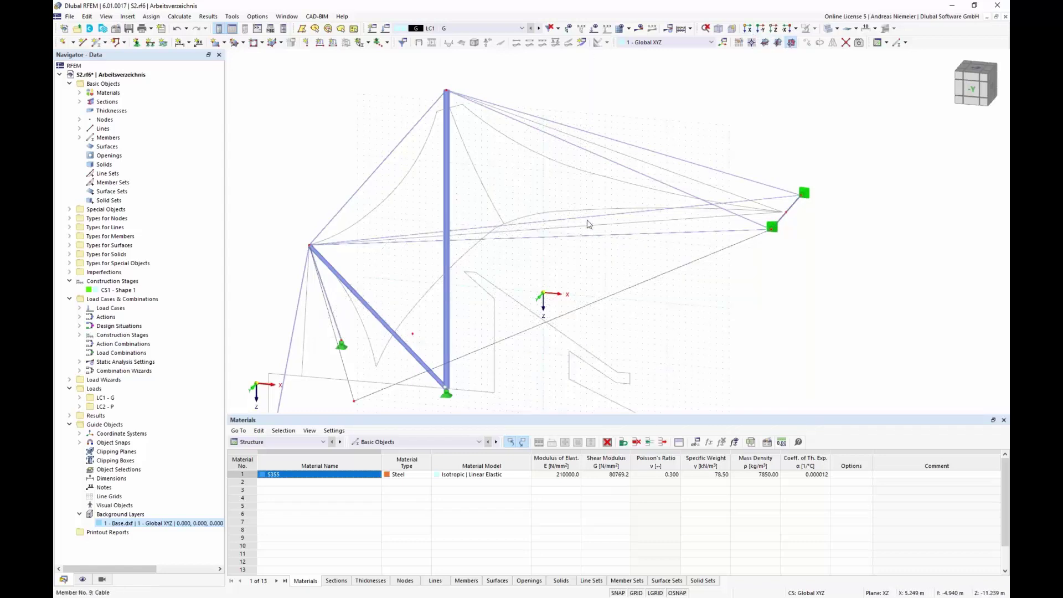
{"action": "left_click", "coordinate": [973, 89]}
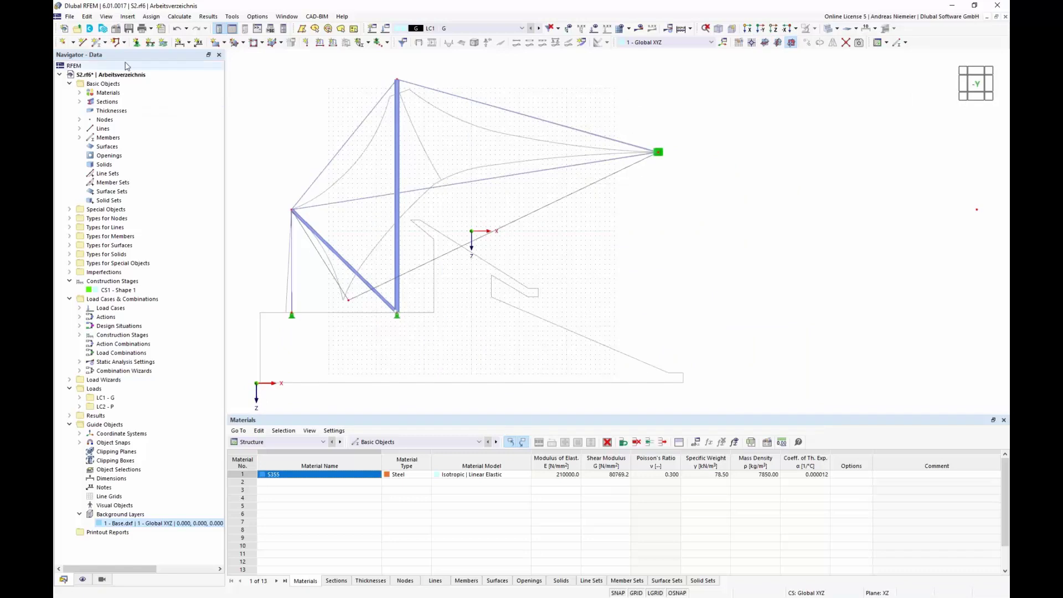
Step: Draw an arc line from the mast top through control point X 9.226, Y 0, Z -20.020 m to the node midway between the two fixed supports
{"action": "left_click", "coordinate": [124, 42]}
{"action": "left_click", "coordinate": [126, 75]}
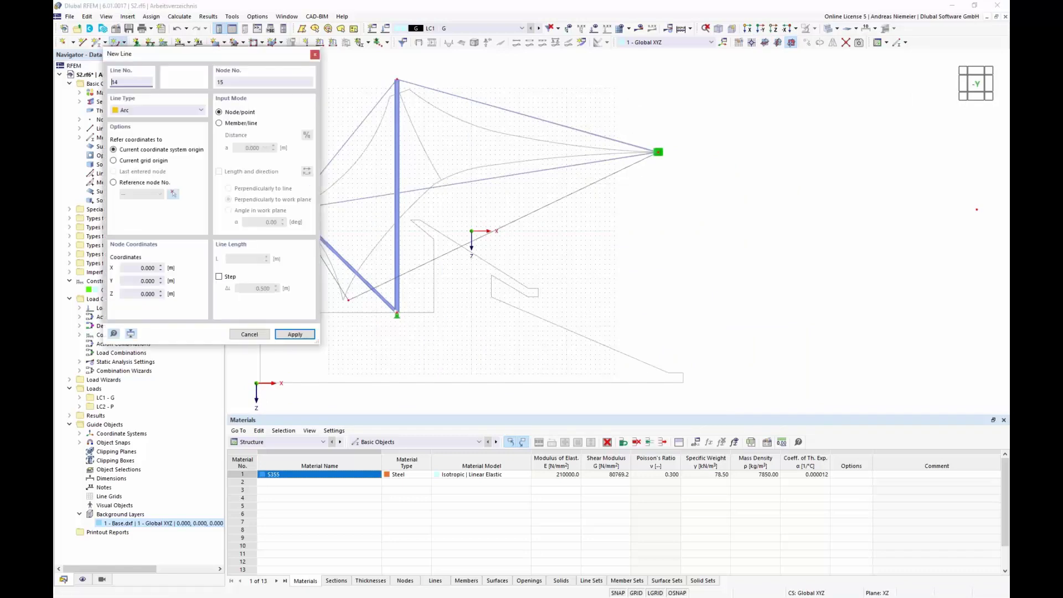
{"action": "left_click", "coordinate": [397, 80]}
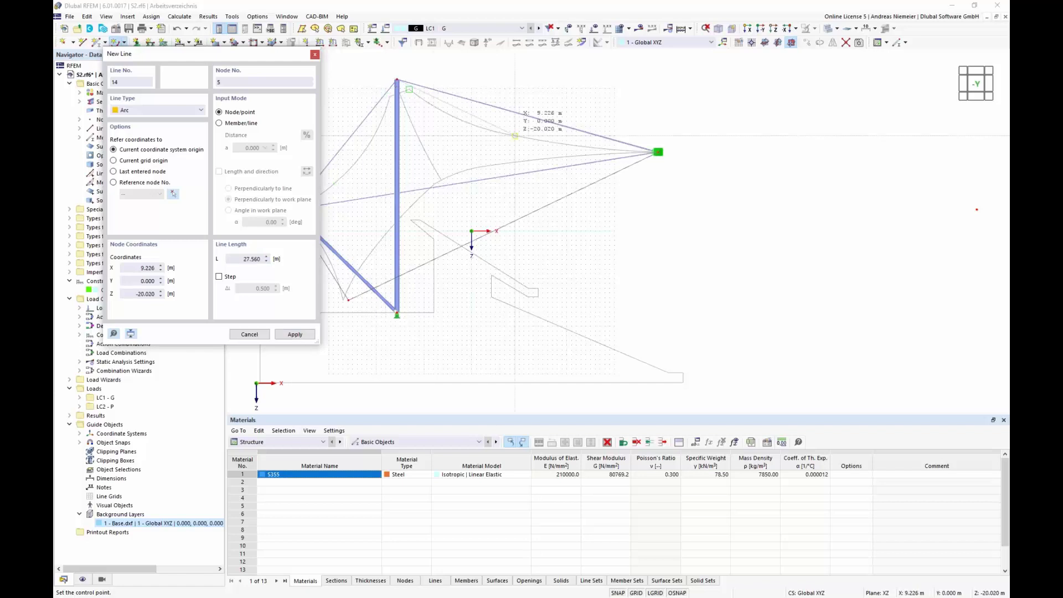
{"action": "left_click", "coordinate": [515, 135]}
{"action": "scroll", "coordinate": [696, 159], "scroll_direction": "up", "scroll_amount": 3}
{"action": "middle_click_drag", "start_coordinate": [697, 159], "coordinate": [674, 211], "text": "ctrl"}
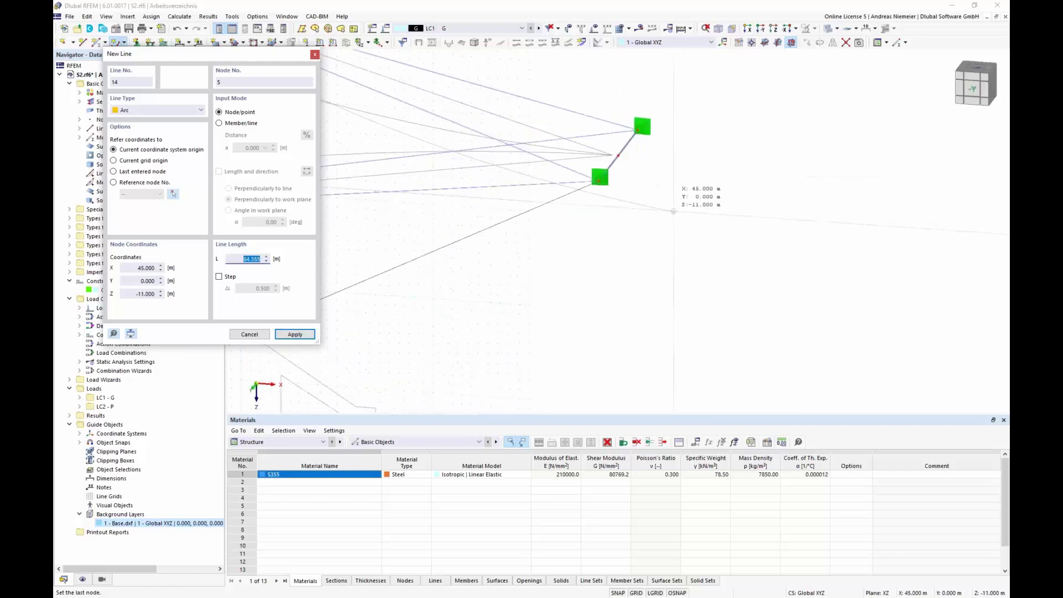
{"action": "left_click", "coordinate": [618, 155]}
{"action": "scroll", "coordinate": [720, 199], "scroll_direction": "down", "scroll_amount": 3}
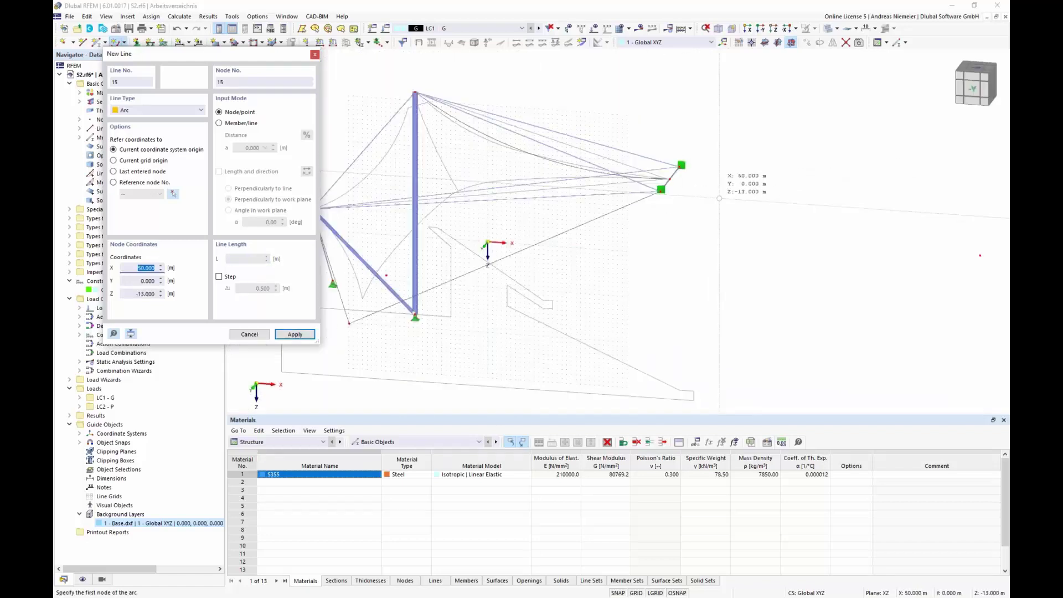
Step: Draw a second arc line from the mast top to the inclined strut's upper end, sagging below the straight cable
{"action": "left_click", "coordinate": [415, 93]}
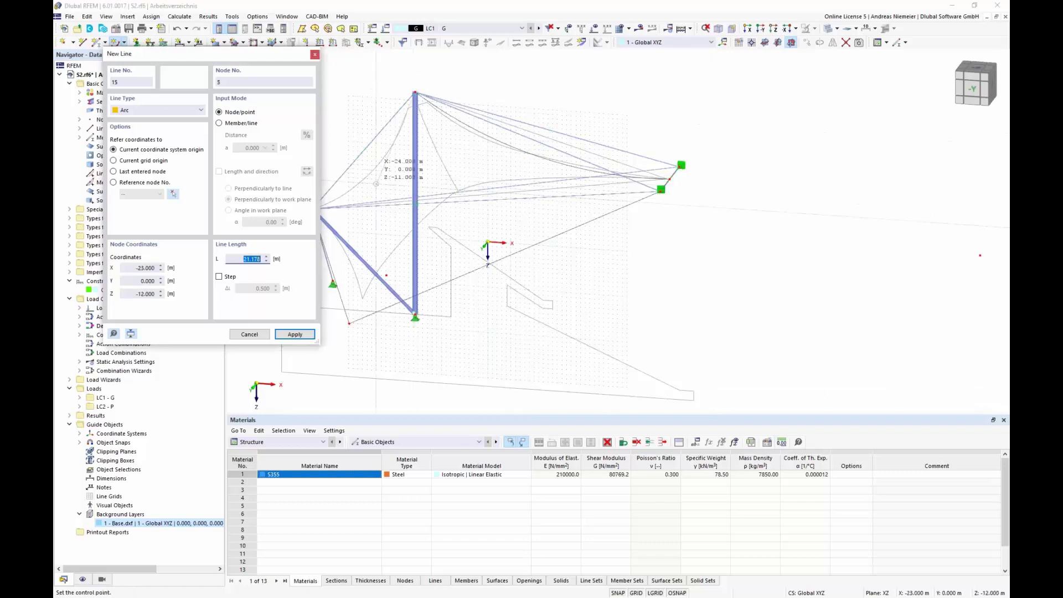
{"action": "scroll", "coordinate": [382, 183], "scroll_direction": "up", "scroll_amount": 2}
{"action": "left_click", "coordinate": [389, 199]}
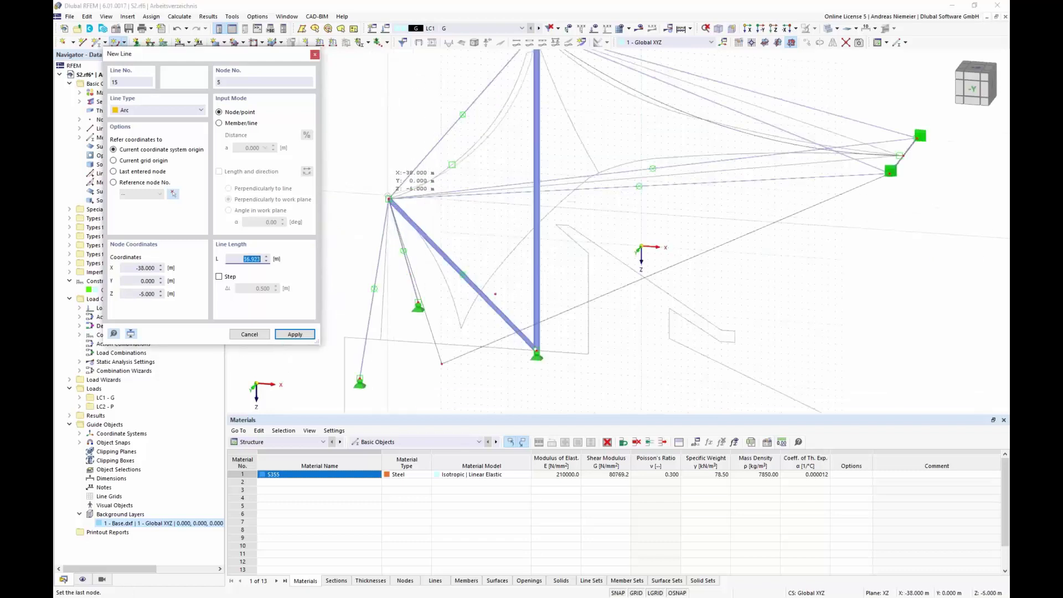
{"action": "key", "text": "Escape"}
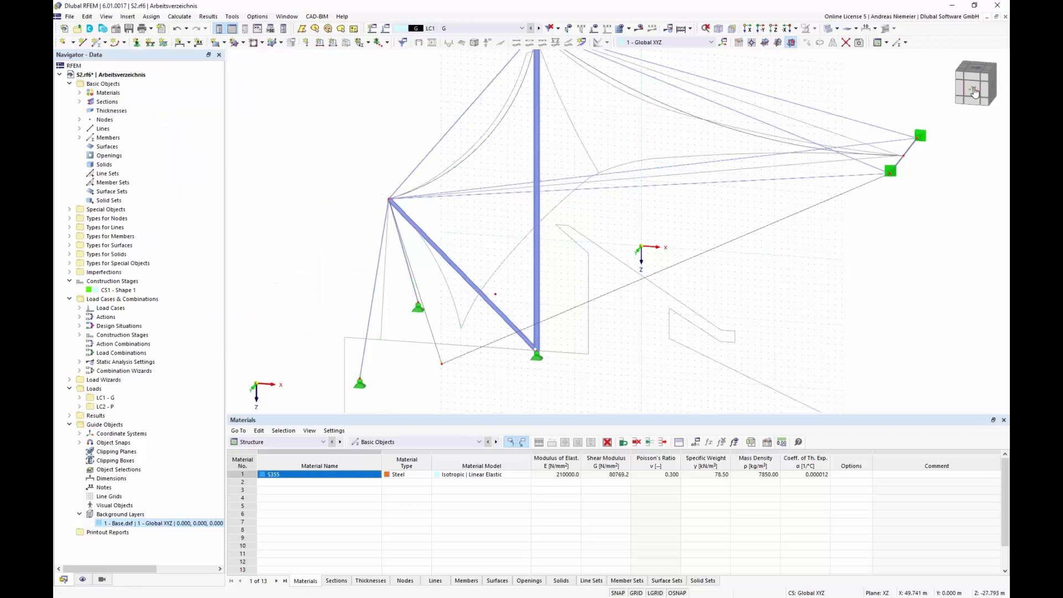
{"action": "left_click", "coordinate": [976, 93]}
{"action": "scroll", "coordinate": [390, 82], "scroll_direction": "up", "scroll_amount": 3}
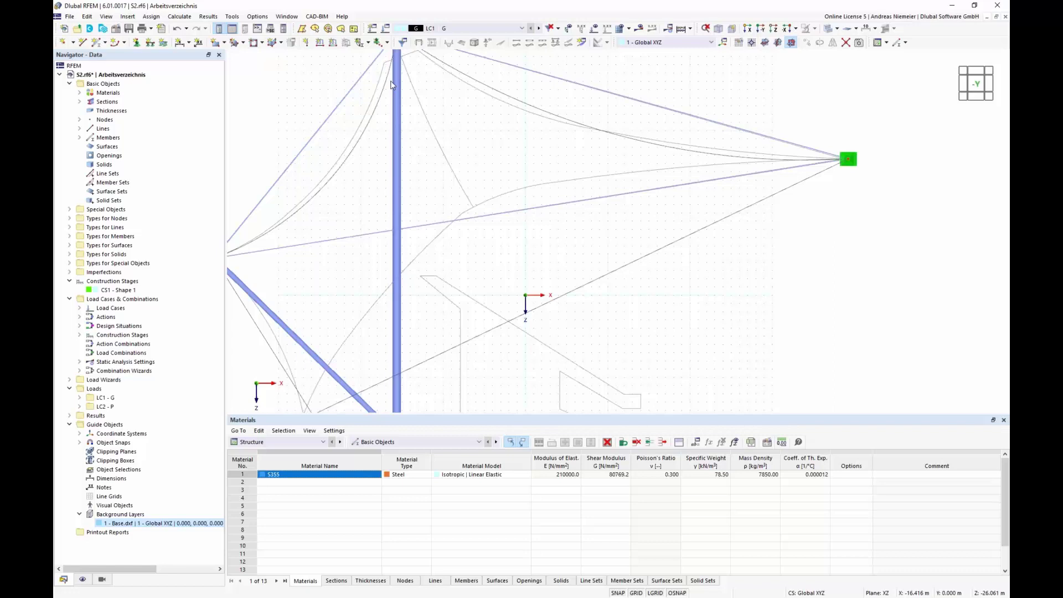
{"action": "right_click", "coordinate": [168, 525]}
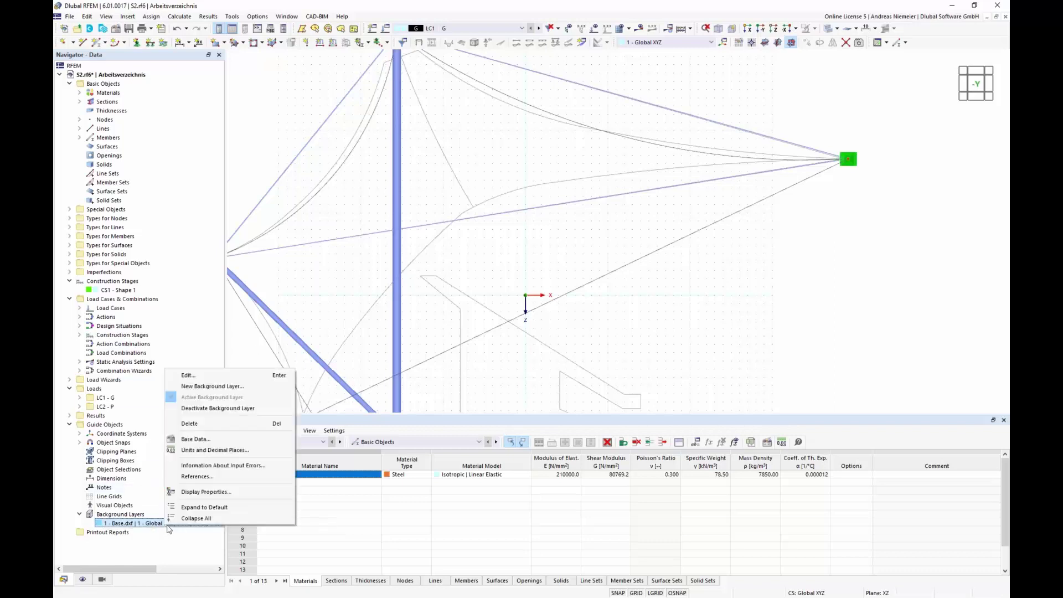
{"action": "left_click", "coordinate": [605, 386]}
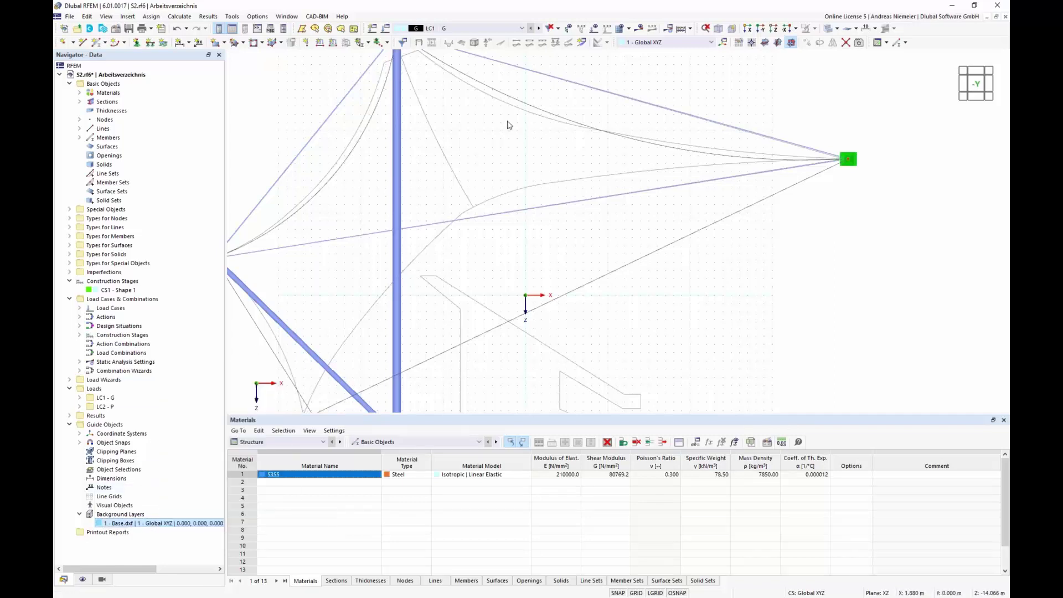
Step: Draw a single line from the mast top perpendicular onto the long lower boundary line running to the near fixed support
{"action": "left_click", "coordinate": [83, 43]}
{"action": "scroll", "coordinate": [485, 215], "scroll_direction": "down", "scroll_amount": 2}
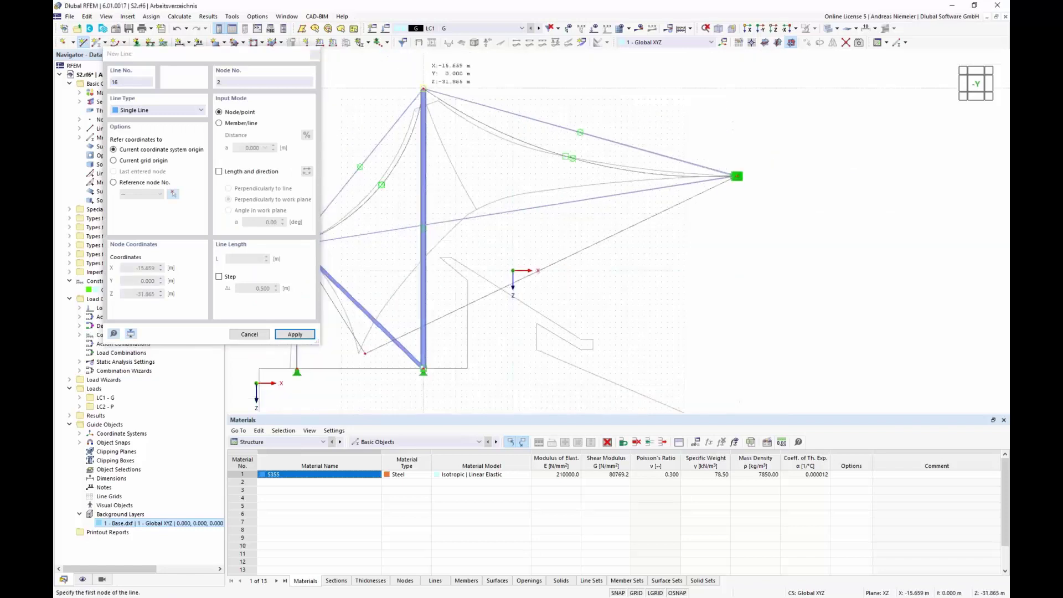
{"action": "left_click", "coordinate": [423, 89]}
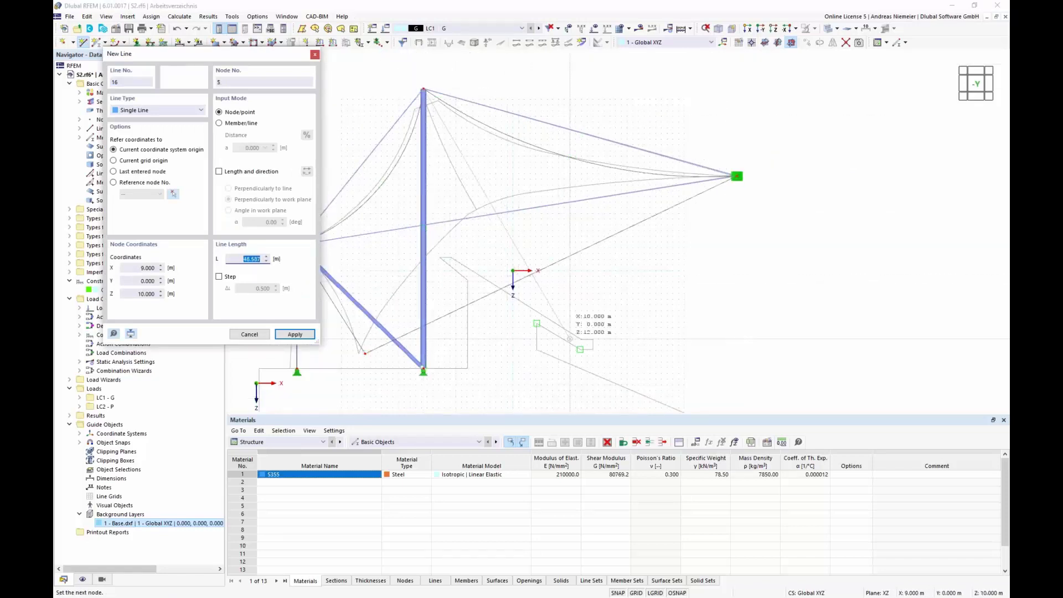
{"action": "right_click", "coordinate": [682, 381]}
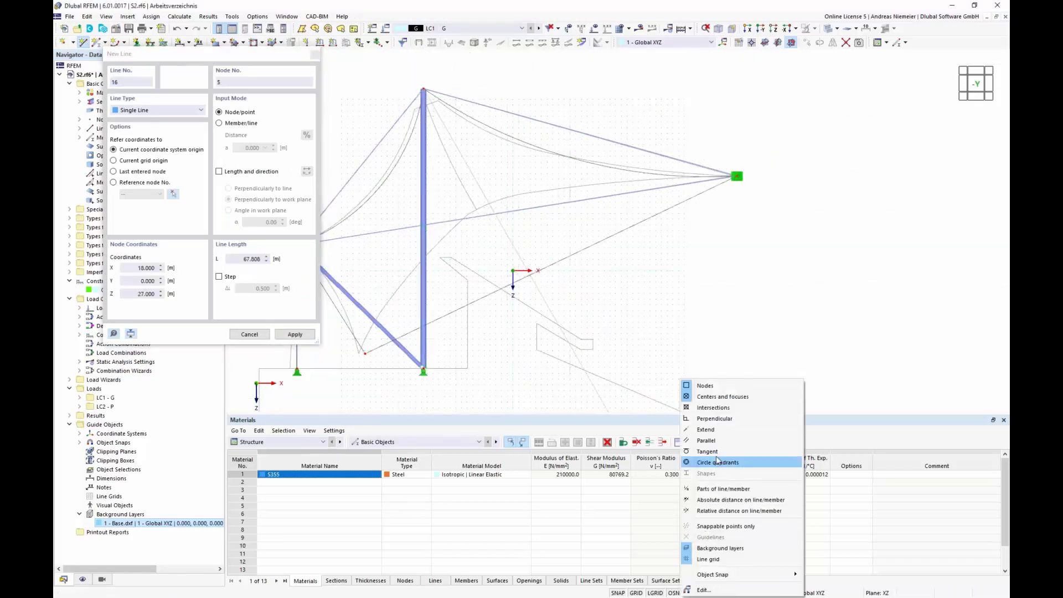
{"action": "left_click", "coordinate": [707, 421]}
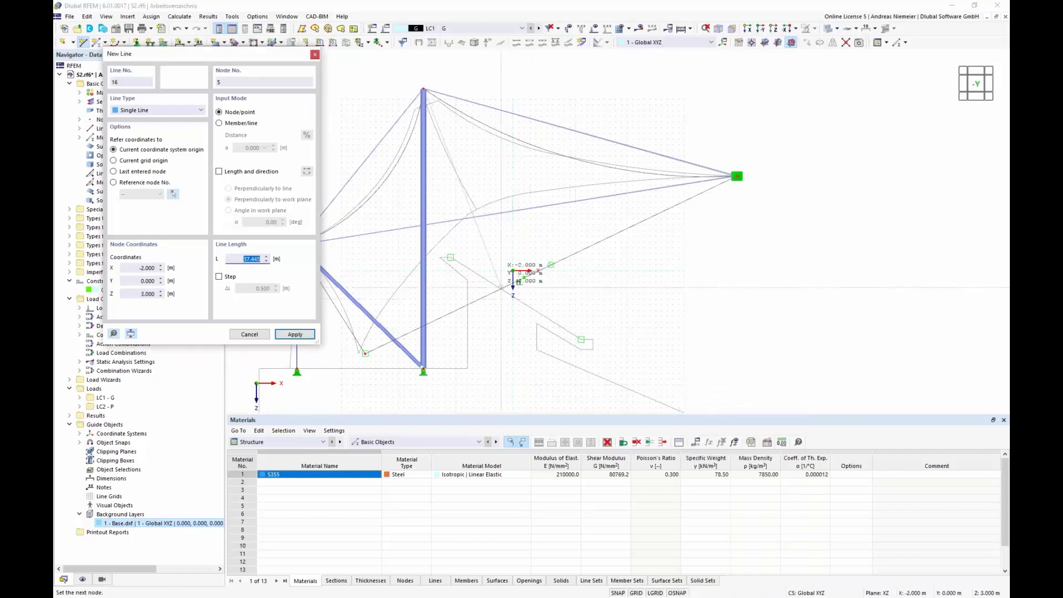
{"action": "left_click", "coordinate": [519, 280]}
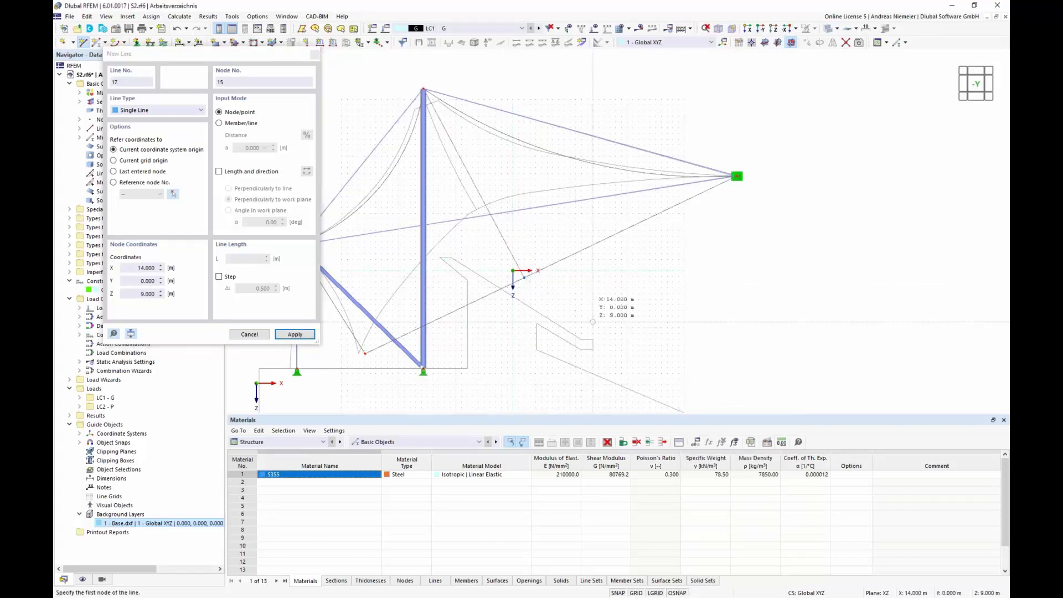
{"action": "key", "text": "Escape"}
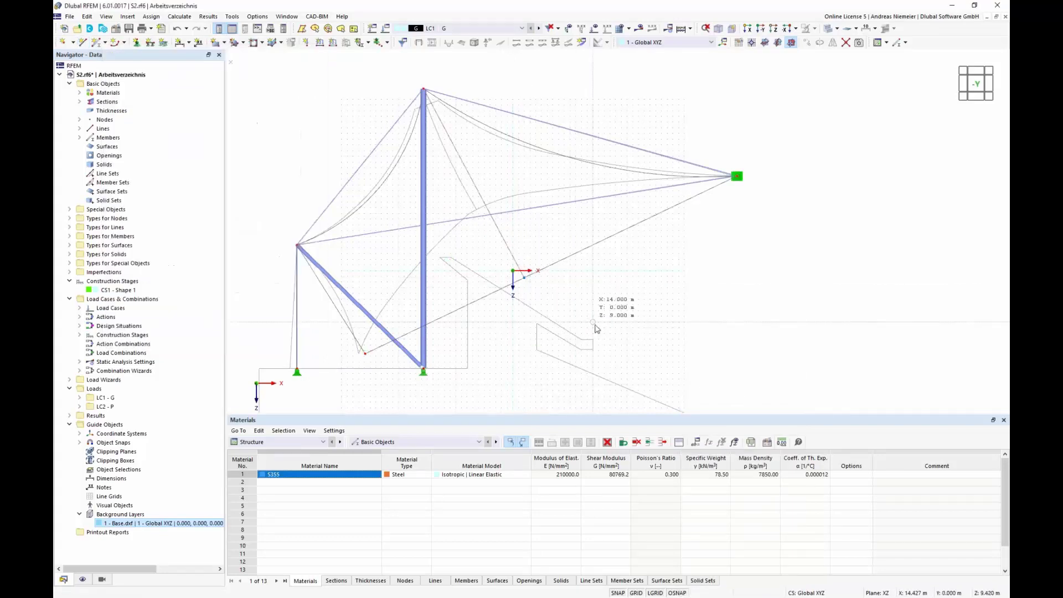
Step: Hide the Base.dxf background layer and view the model obliquely from above
{"action": "right_click", "coordinate": [130, 525]}
{"action": "left_click", "coordinate": [175, 409]}
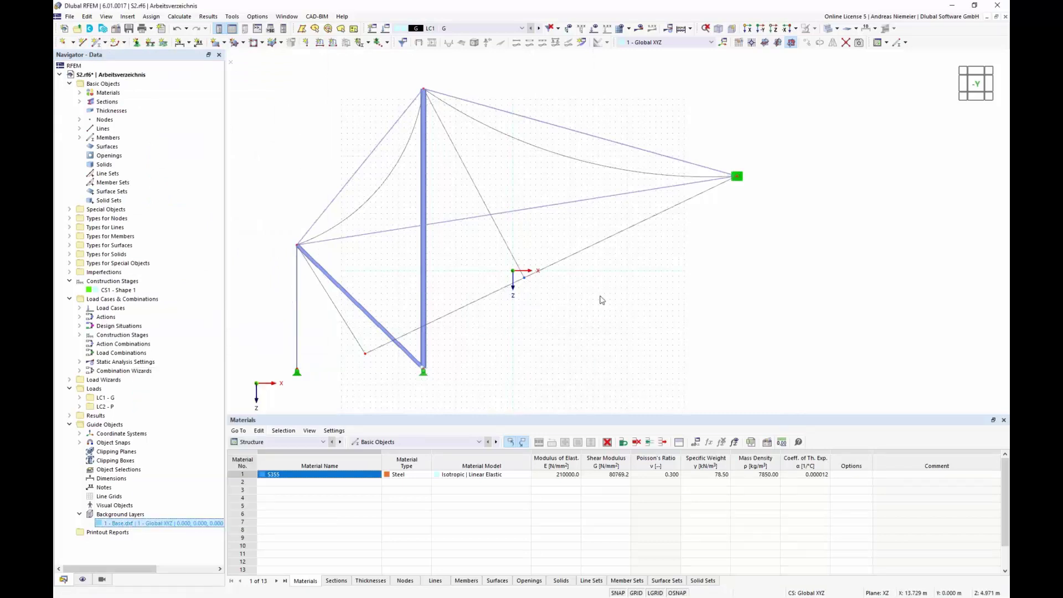
{"action": "middle_click_drag", "start_coordinate": [603, 299], "coordinate": [544, 304], "text": "ctrl"}
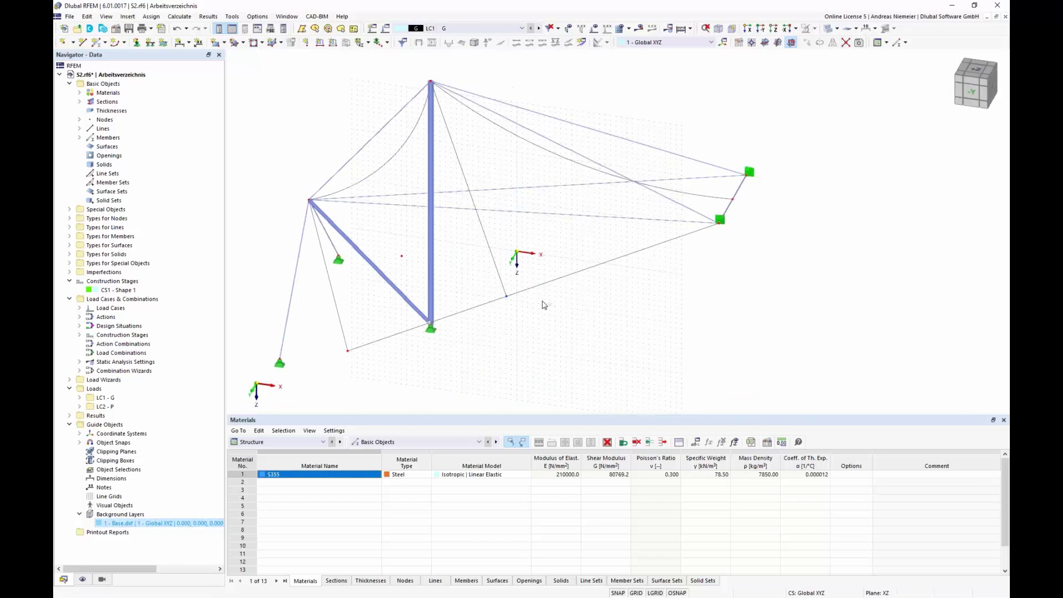
{"action": "scroll", "coordinate": [603, 322], "scroll_direction": "down", "scroll_amount": 1}
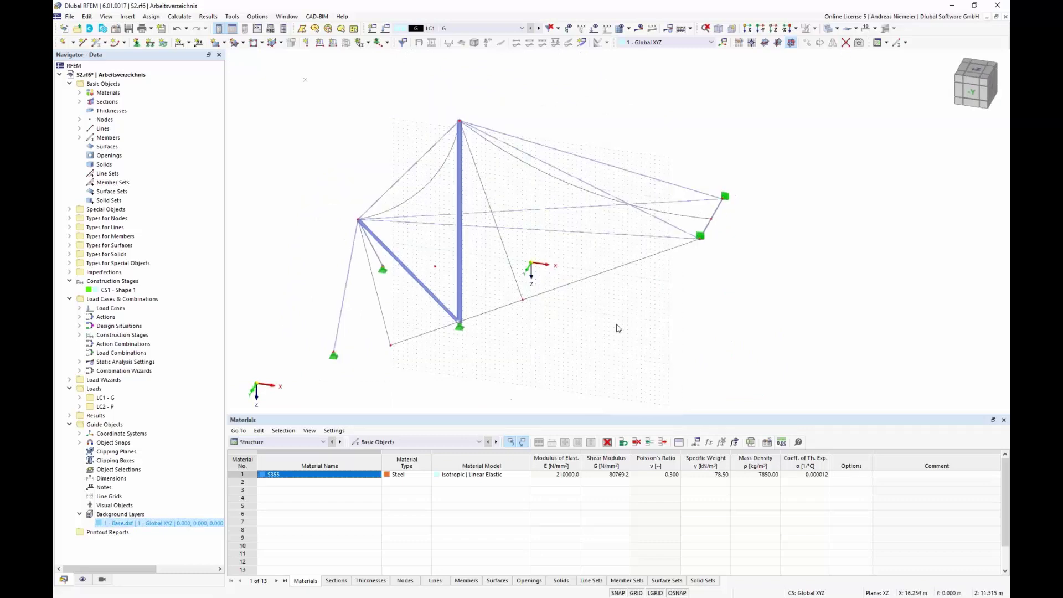
{"action": "middle_click_drag", "start_coordinate": [654, 334], "coordinate": [465, 336], "text": "ctrl"}
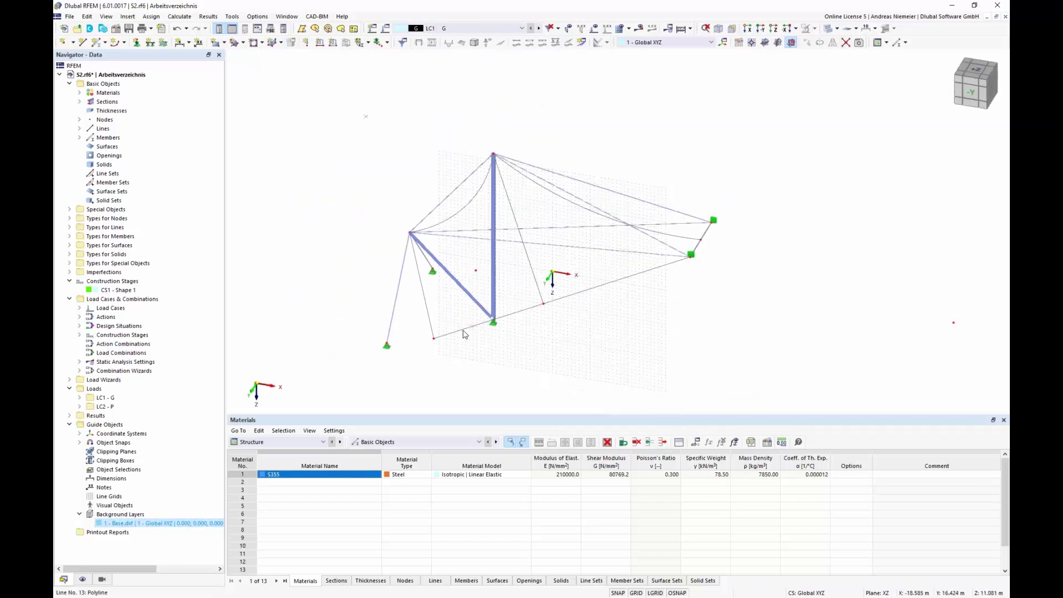
Step: Assign new members of type Cable to the six membrane boundary lines, including both arcs and the dividing line
{"action": "left_click", "coordinate": [430, 323], "text": "ctrl"}
{"action": "left_click", "coordinate": [449, 216], "text": "ctrl"}
{"action": "left_click", "coordinate": [627, 277], "text": "ctrl"}
{"action": "left_click", "coordinate": [536, 278], "text": "ctrl"}
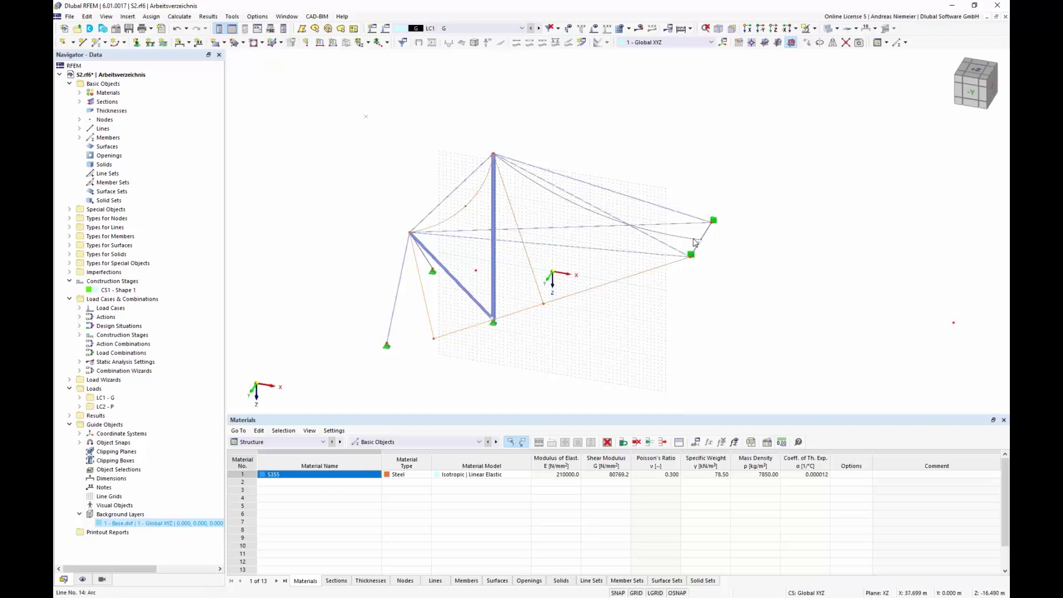
{"action": "left_click", "coordinate": [693, 238], "text": "ctrl"}
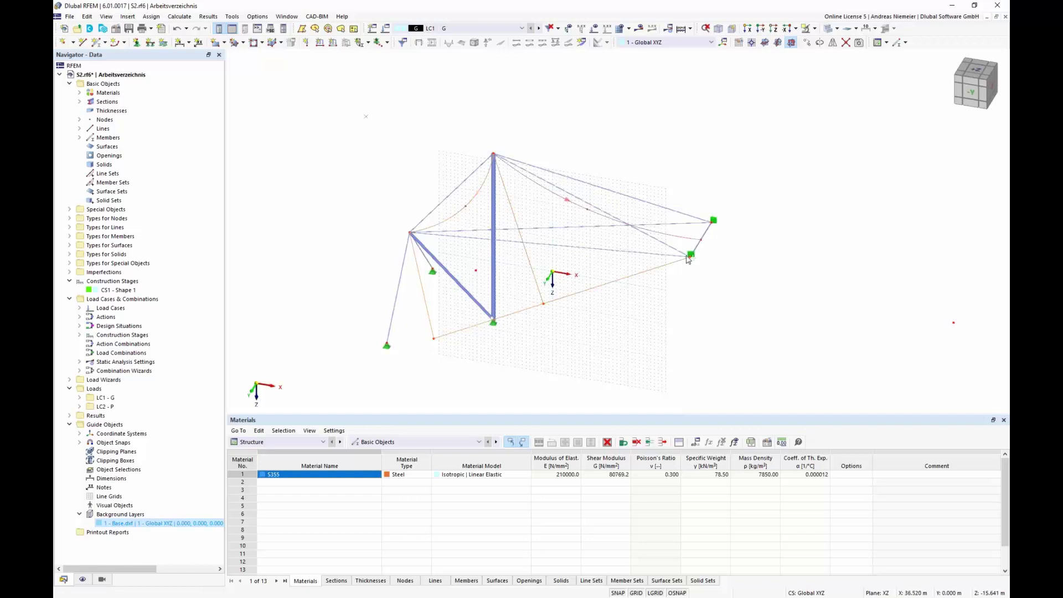
{"action": "right_click", "coordinate": [623, 280]}
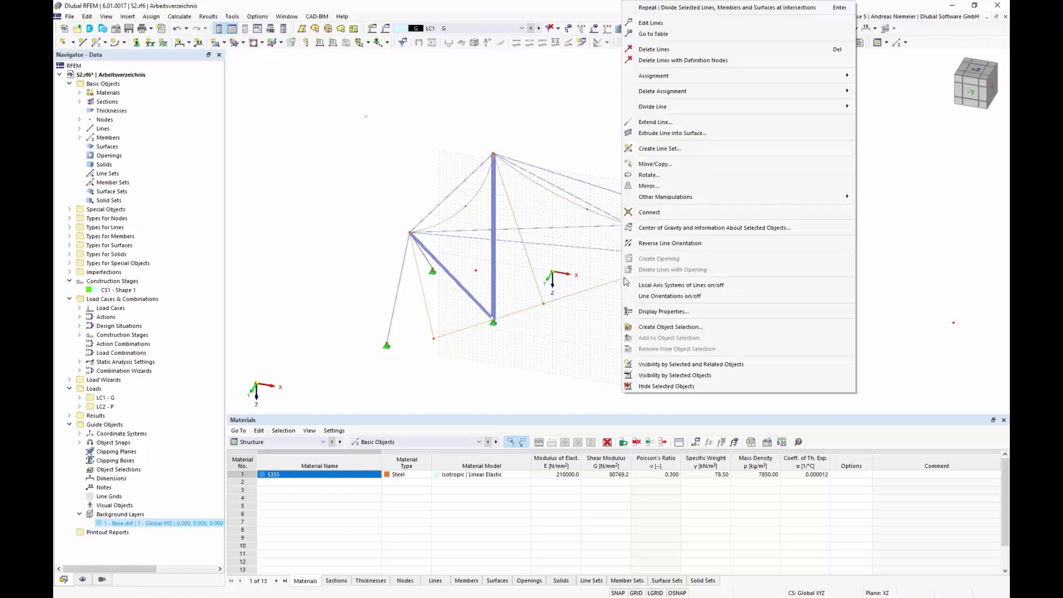
{"action": "left_click", "coordinate": [671, 25]}
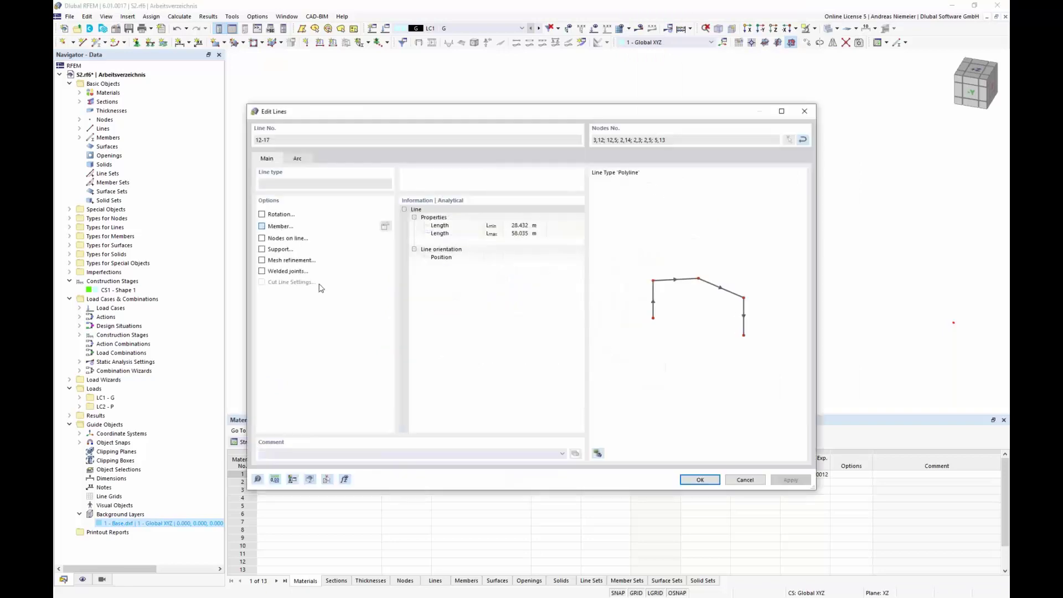
{"action": "left_click", "coordinate": [275, 168]}
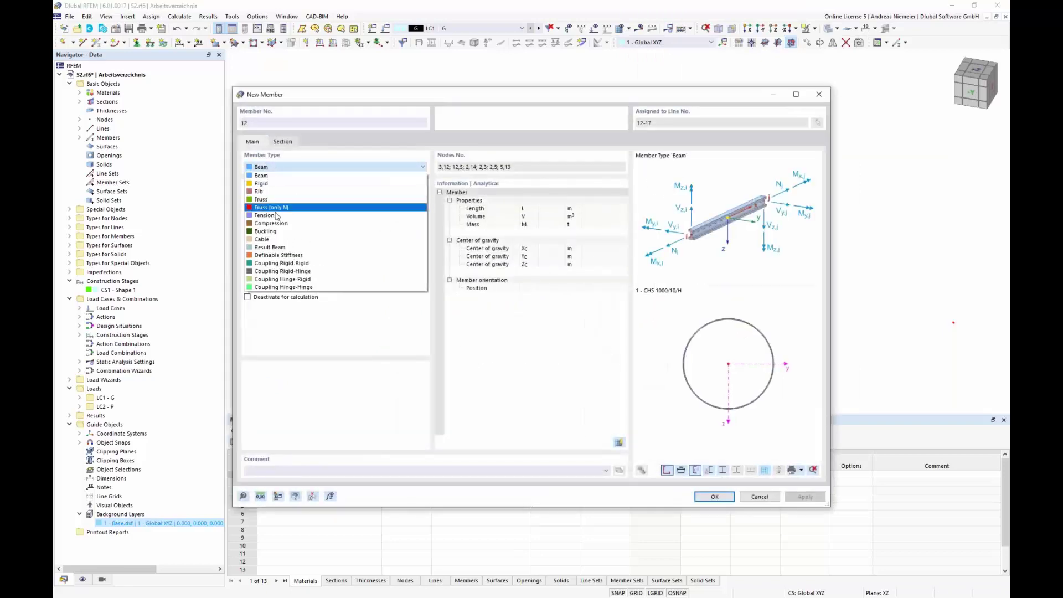
{"action": "left_click", "coordinate": [281, 246]}
Step: Give the new boundary cables a solid round bar section with a 20 mm diameter in S355 and apply it to the lines
{"action": "left_click", "coordinate": [283, 142]}
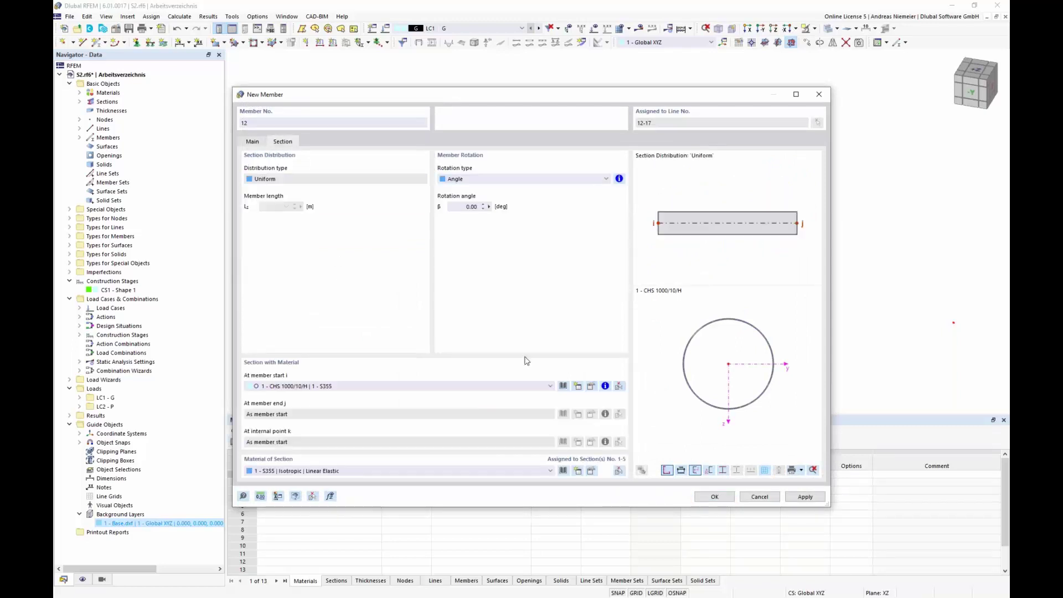
{"action": "left_click", "coordinate": [563, 386]}
{"action": "left_click", "coordinate": [491, 415]}
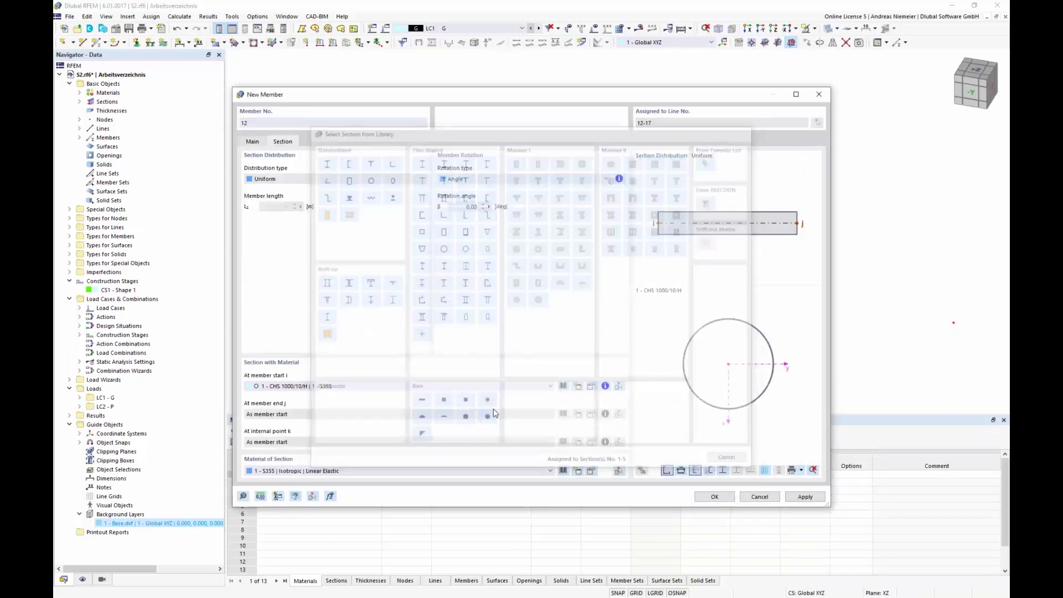
{"action": "left_click", "coordinate": [355, 145]}
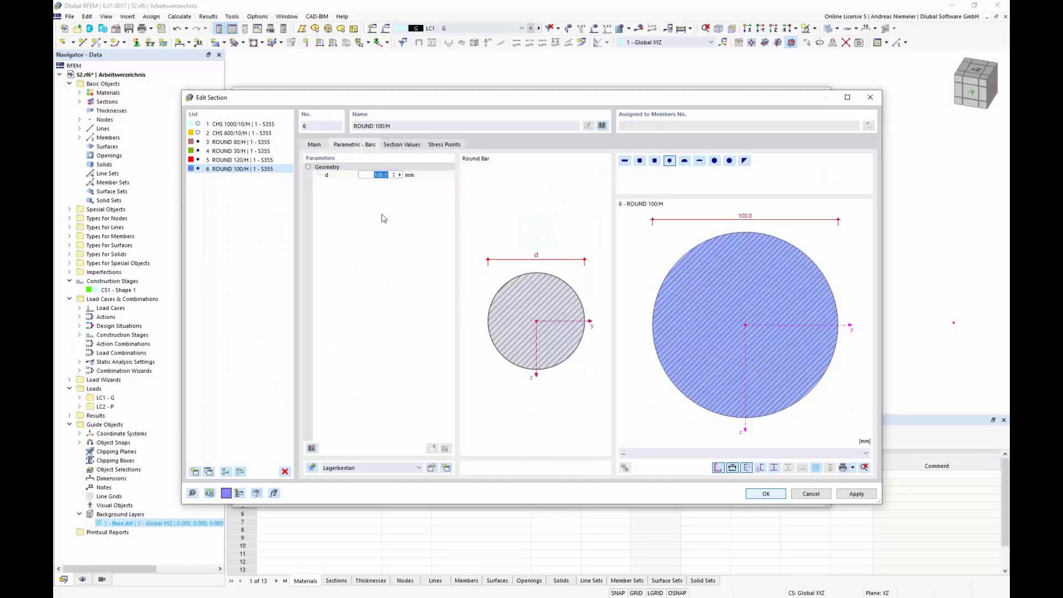
{"action": "left_click", "coordinate": [756, 496]}
{"action": "left_click", "coordinate": [713, 494]}
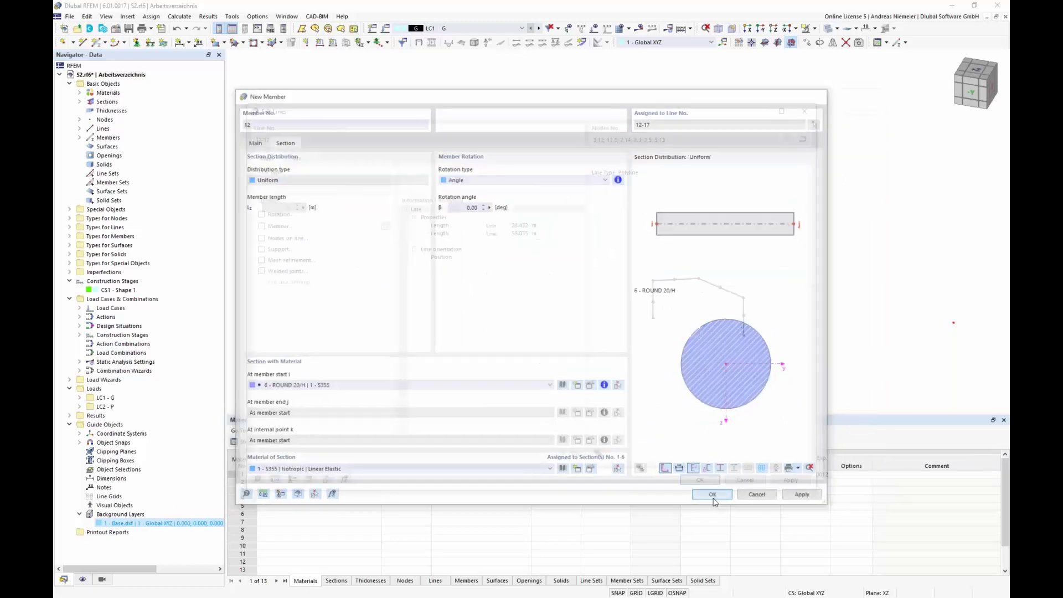
{"action": "left_click", "coordinate": [700, 480]}
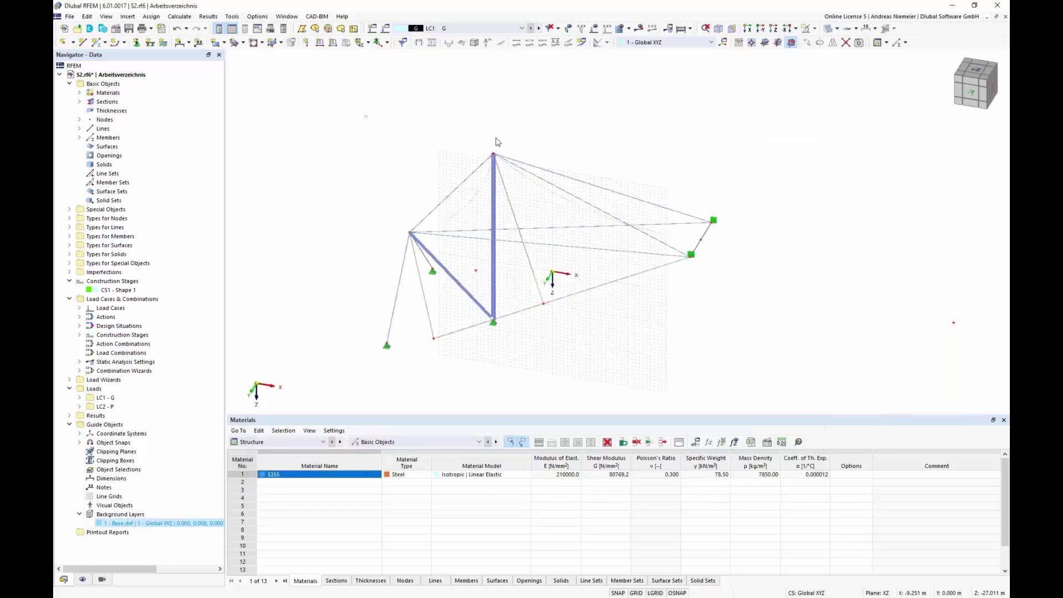
Step: Display the model as a wireframe so the curved boundary lines can be picked
{"action": "left_click", "coordinate": [840, 31]}
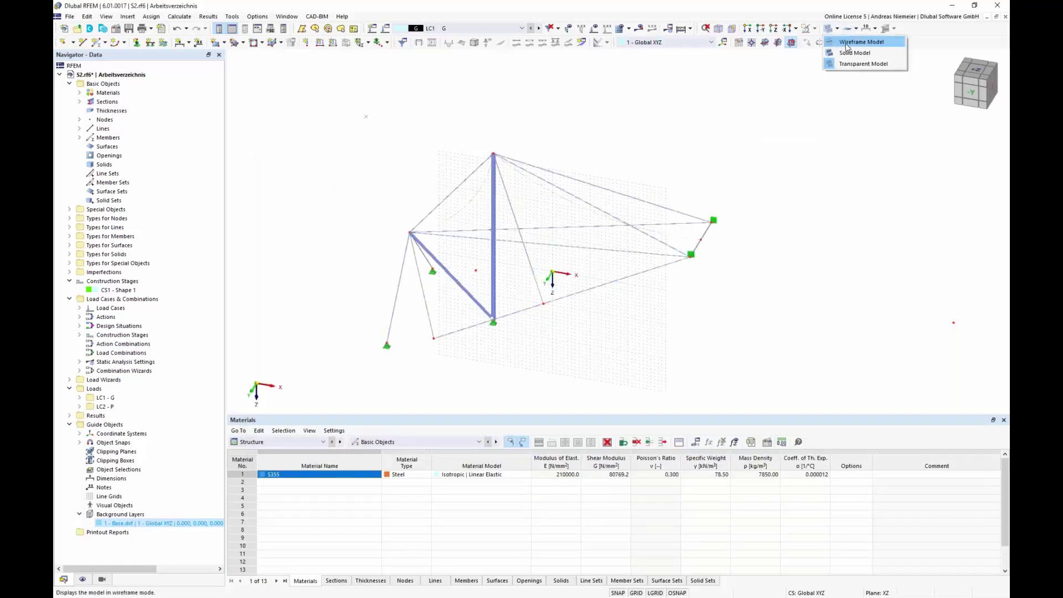
{"action": "left_click", "coordinate": [875, 41]}
{"action": "mouse_move", "coordinate": [681, 315]}
{"action": "middle_mouse_down", "text": "ctrl"}
{"action": "mouse_move", "coordinate": [603, 314]}
{"action": "mouse_move", "coordinate": [662, 309]}
{"action": "middle_mouse_up", "text": "ctrl"}
{"action": "scroll", "coordinate": [659, 308], "scroll_direction": "down", "scroll_amount": 1}
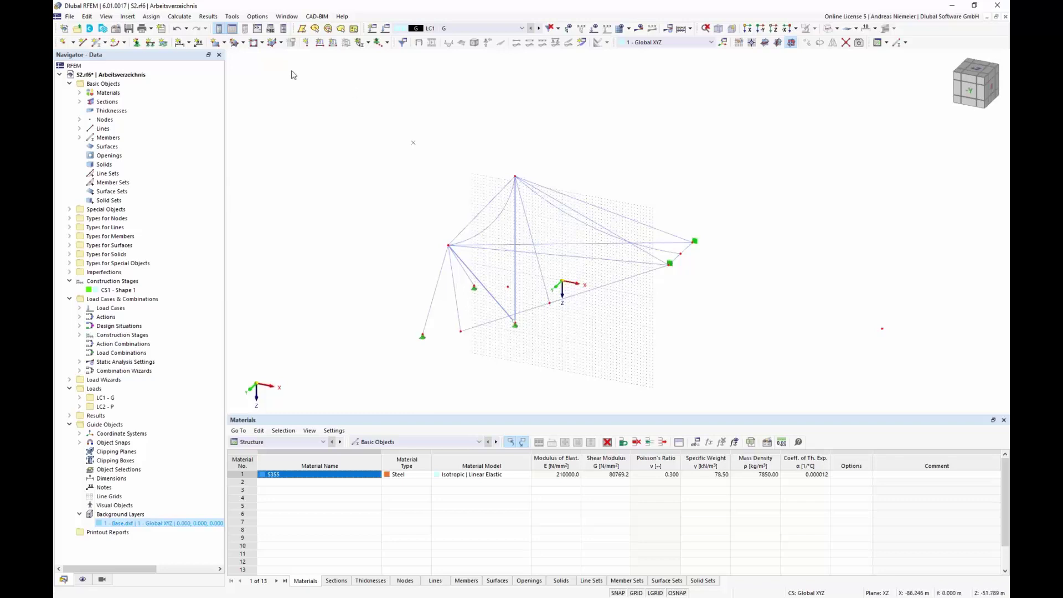
Step: Set up a new quadrangle surface with the Membrane stiffness type
{"action": "left_click", "coordinate": [244, 44]}
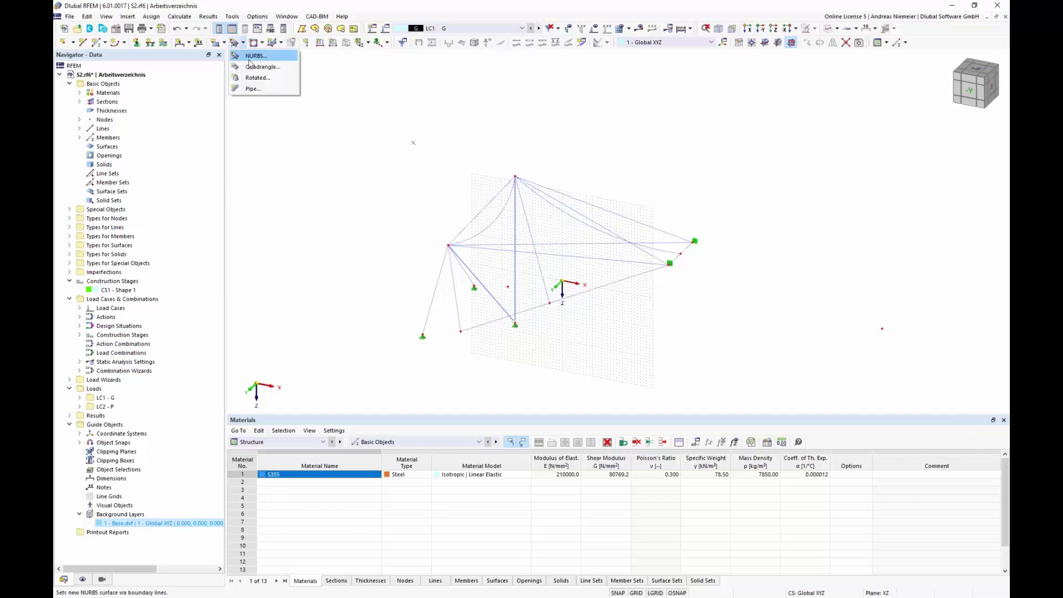
{"action": "left_click", "coordinate": [261, 67]}
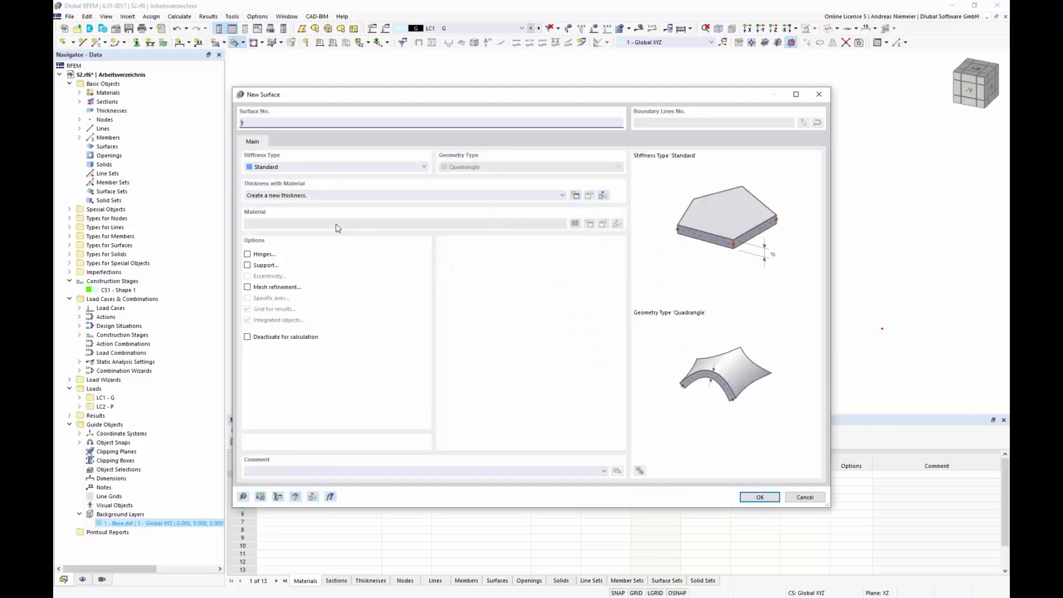
{"action": "left_click", "coordinate": [291, 168]}
{"action": "left_click", "coordinate": [285, 197]}
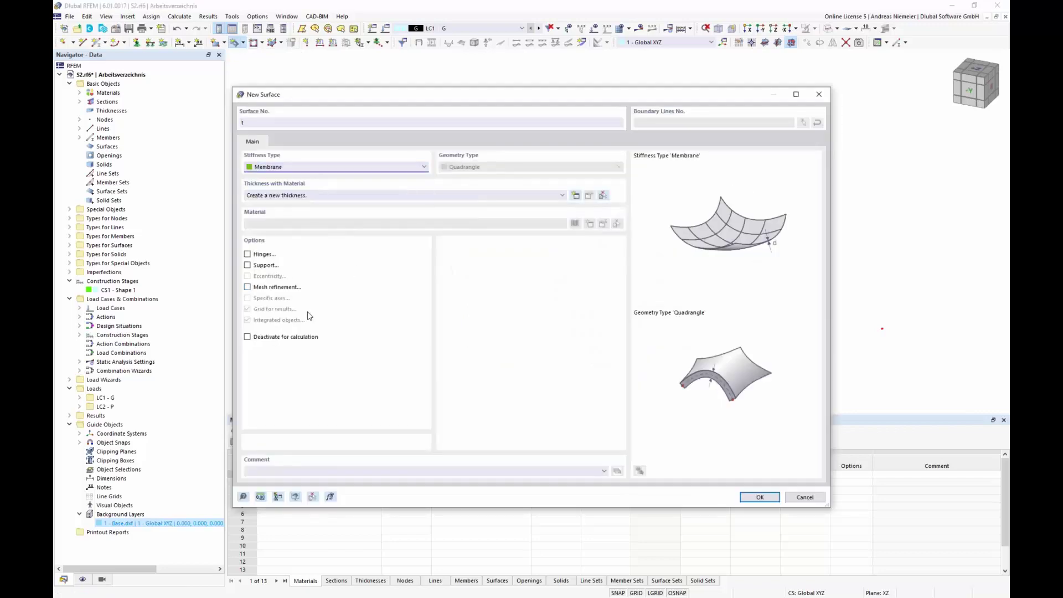
Step: Create a uniform thickness for the membrane surface using the fabric material Glass-PTFE Typ III from the material library
{"action": "left_click", "coordinate": [576, 197]}
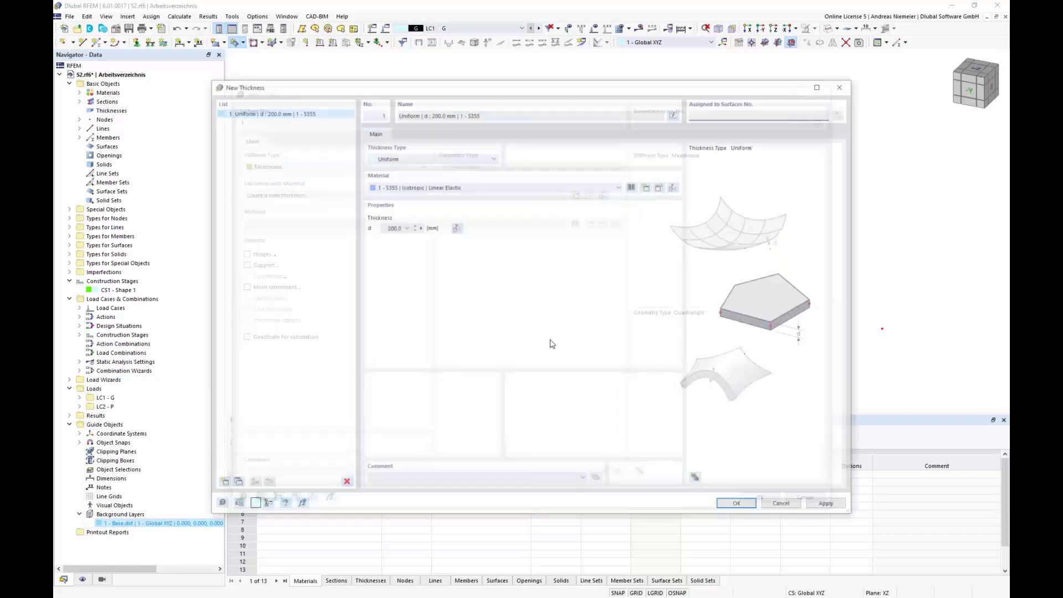
{"action": "left_click", "coordinate": [633, 187]}
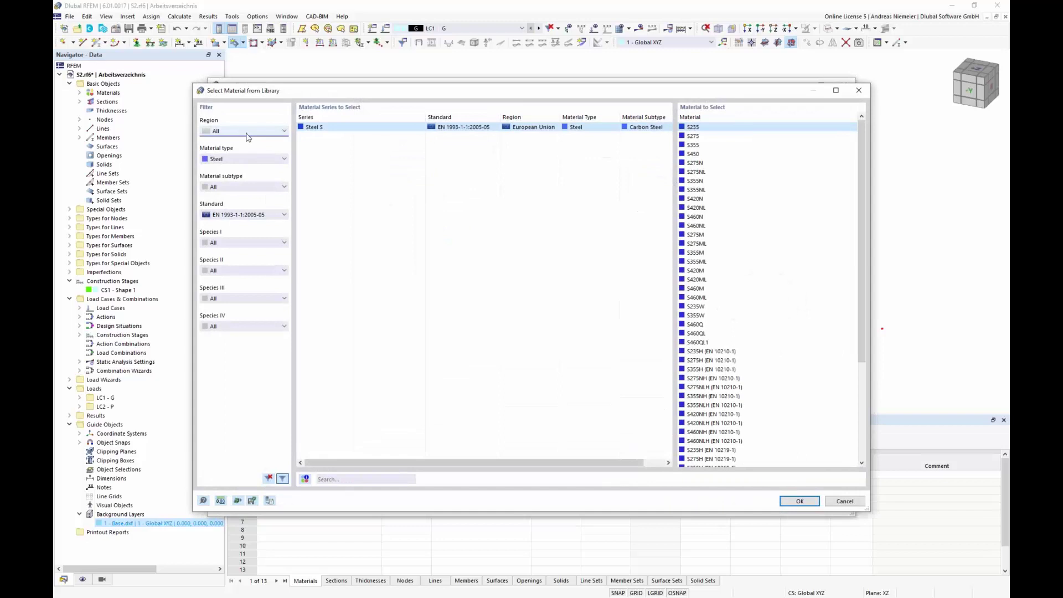
{"action": "left_click", "coordinate": [247, 159]}
{"action": "left_click", "coordinate": [233, 264]}
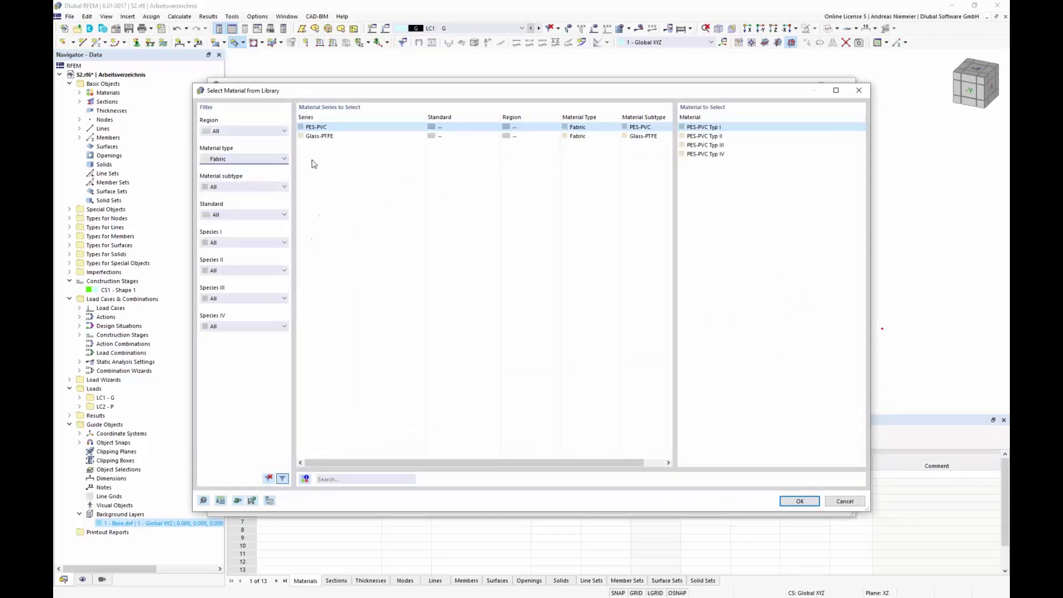
{"action": "left_click", "coordinate": [321, 136]}
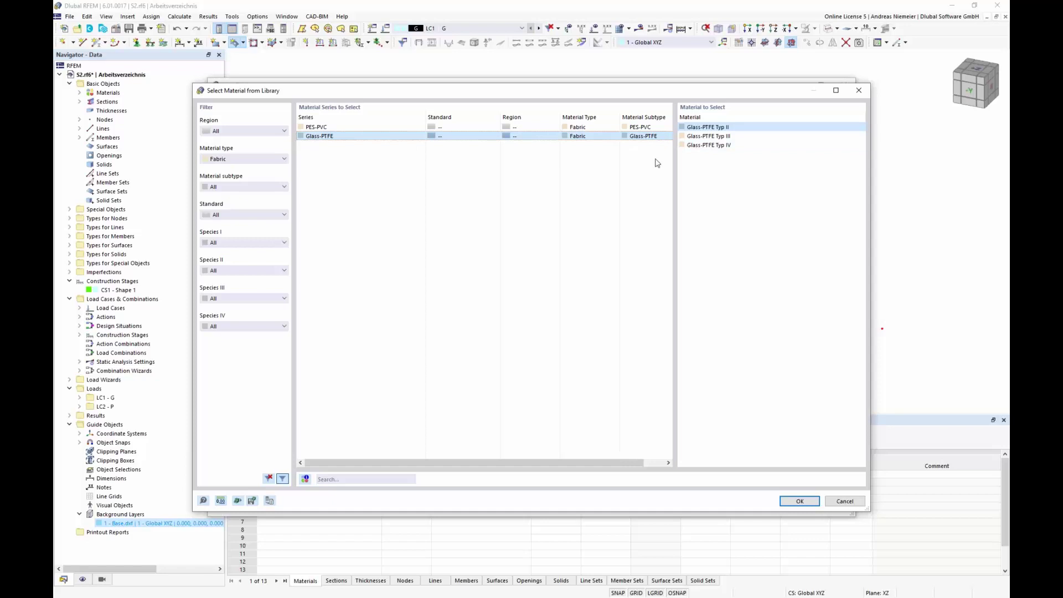
{"action": "left_click", "coordinate": [708, 136]}
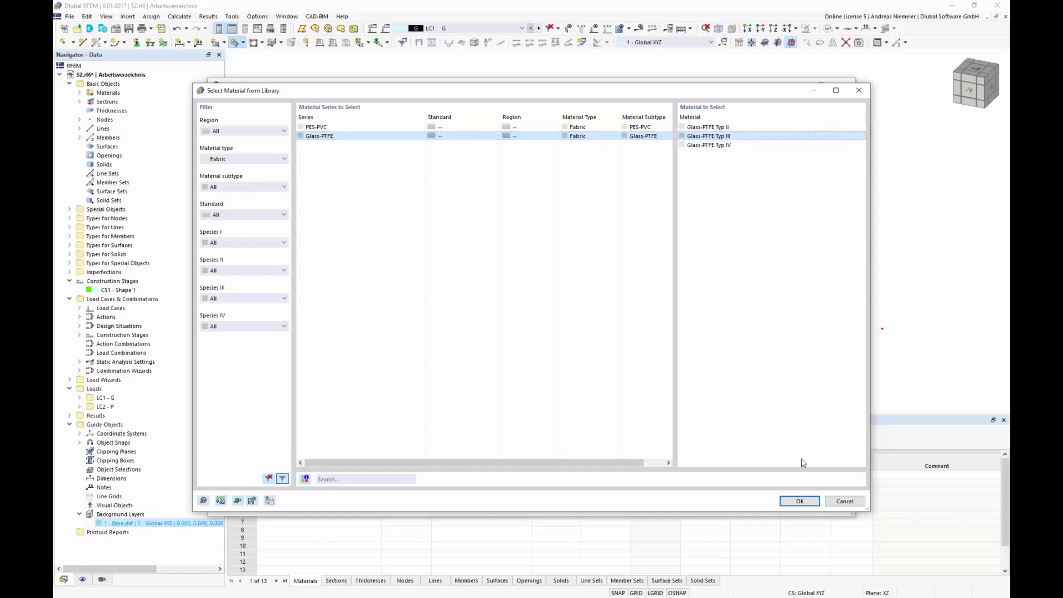
{"action": "left_click", "coordinate": [799, 500]}
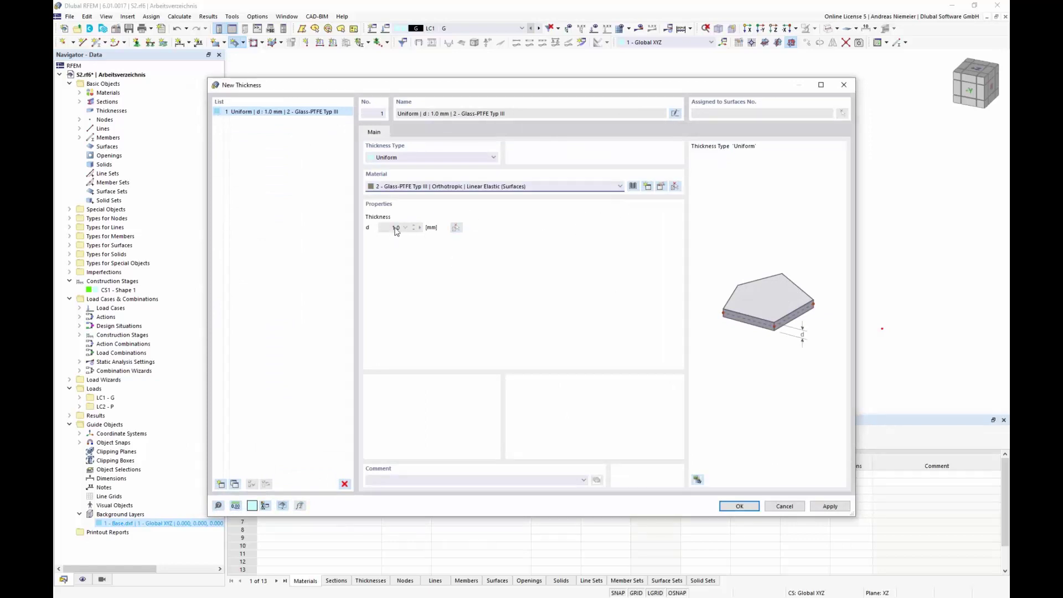
{"action": "left_click", "coordinate": [729, 508]}
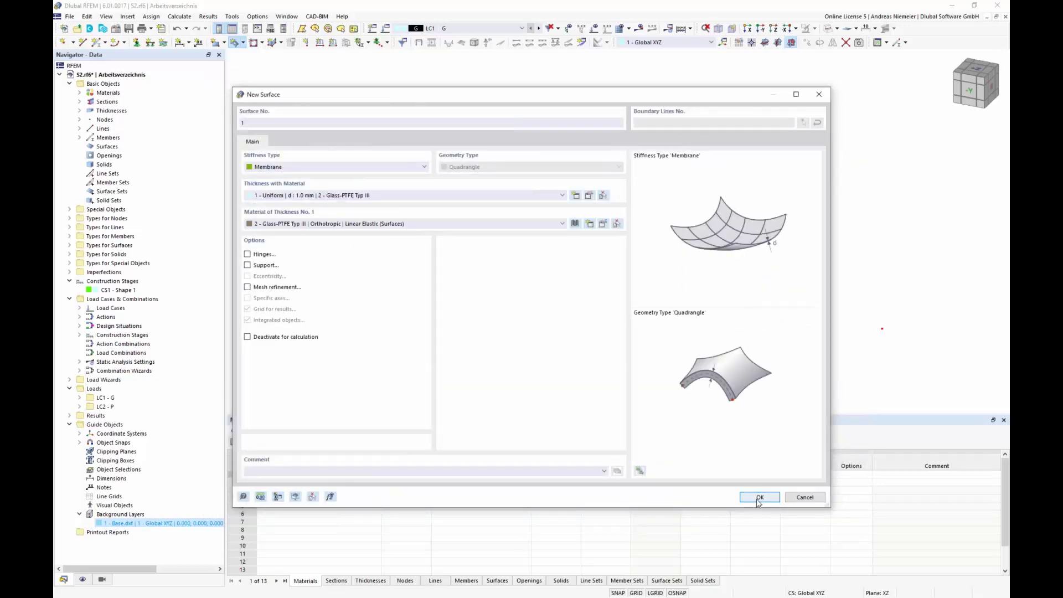
Step: Create two quadrangle membrane surfaces from the boundary lines on either side of the dividing line and display the model as transparent
{"action": "left_click", "coordinate": [757, 499]}
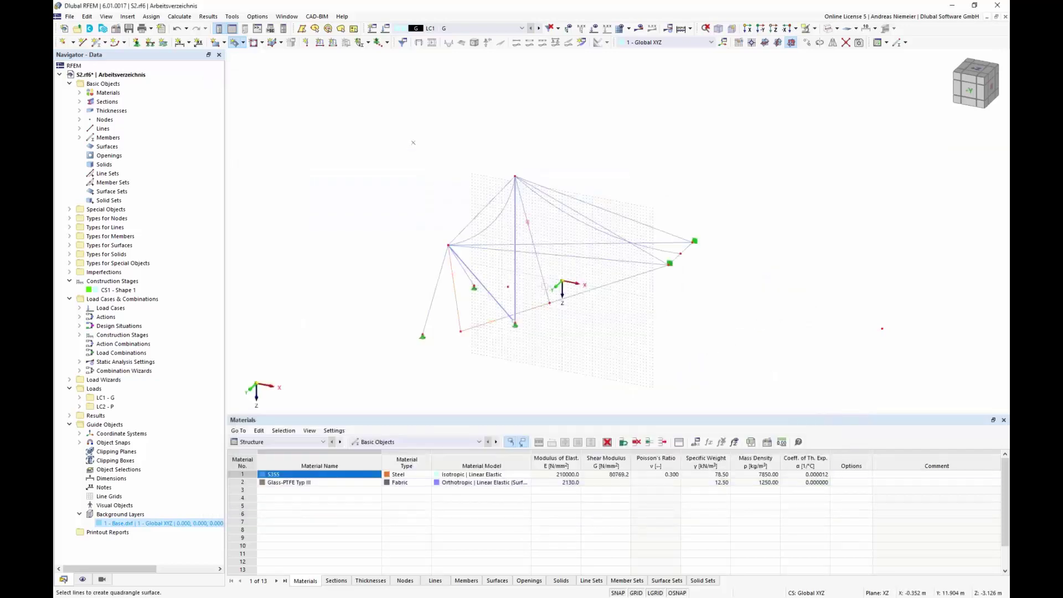
{"action": "left_click", "coordinate": [545, 288]}
{"action": "left_click", "coordinate": [498, 218]}
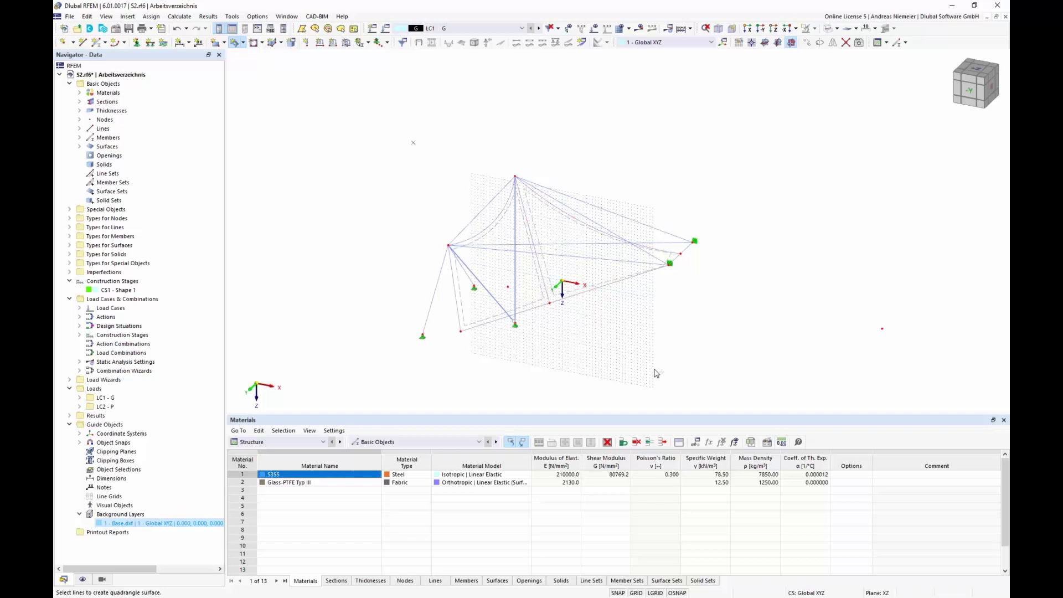
{"action": "left_click", "coordinate": [835, 28]}
{"action": "left_click", "coordinate": [849, 65]}
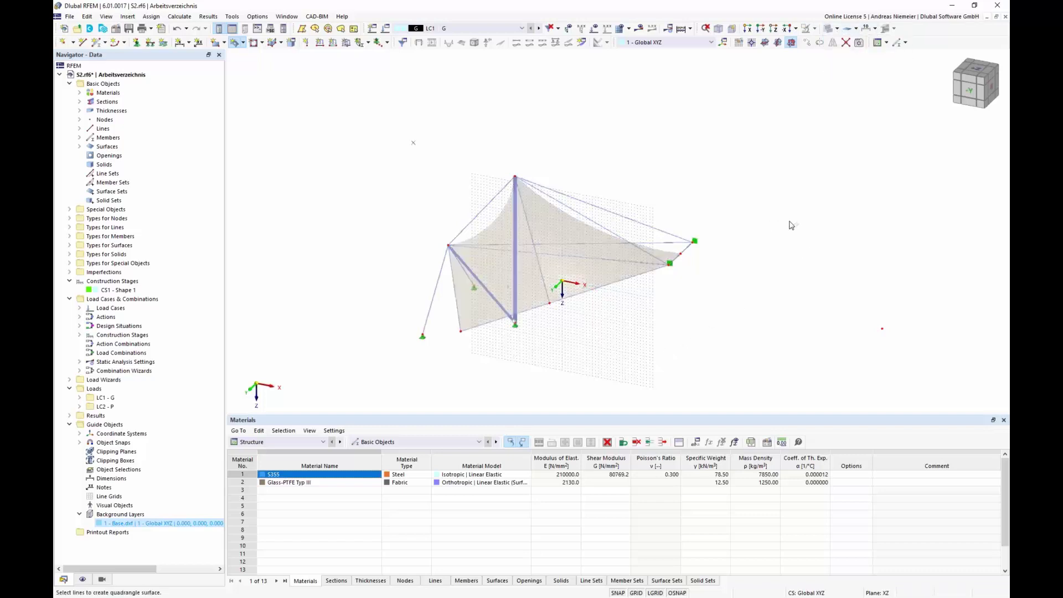
Step: Mirror a copy of the two membrane surfaces about the global XZ plane through the origin
{"action": "middle_click_drag", "start_coordinate": [790, 225], "coordinate": [596, 331], "text": "ctrl"}
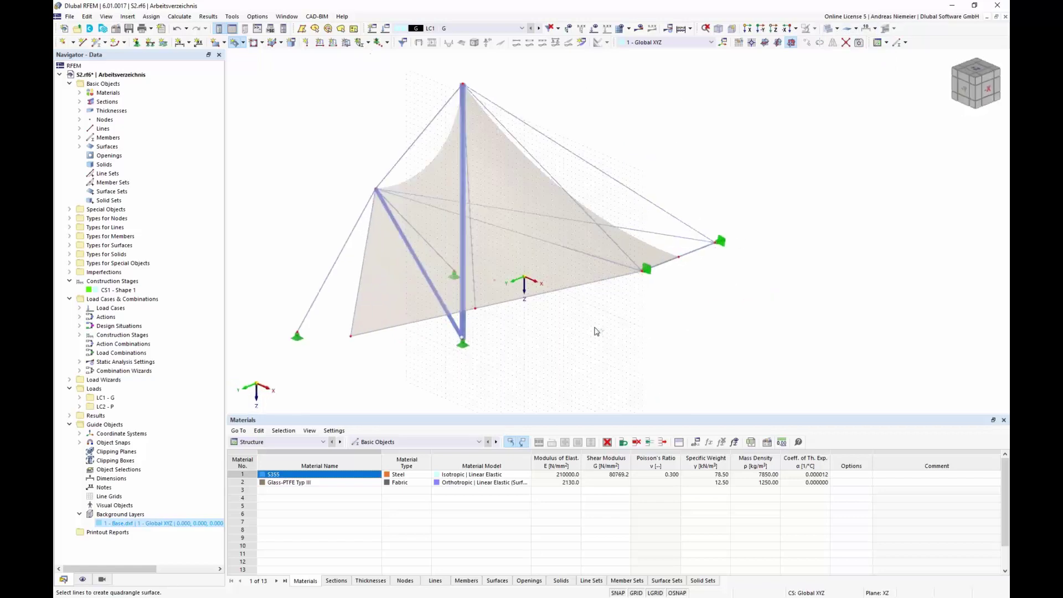
{"action": "left_click", "coordinate": [540, 282]}
{"action": "left_click", "coordinate": [393, 308]}
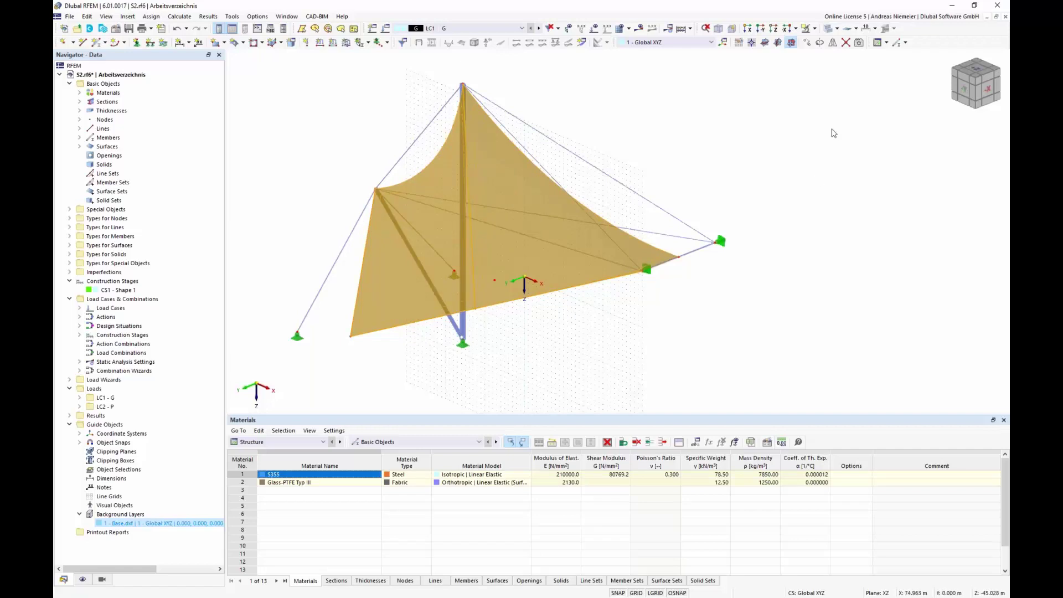
{"action": "left_click", "coordinate": [833, 42]}
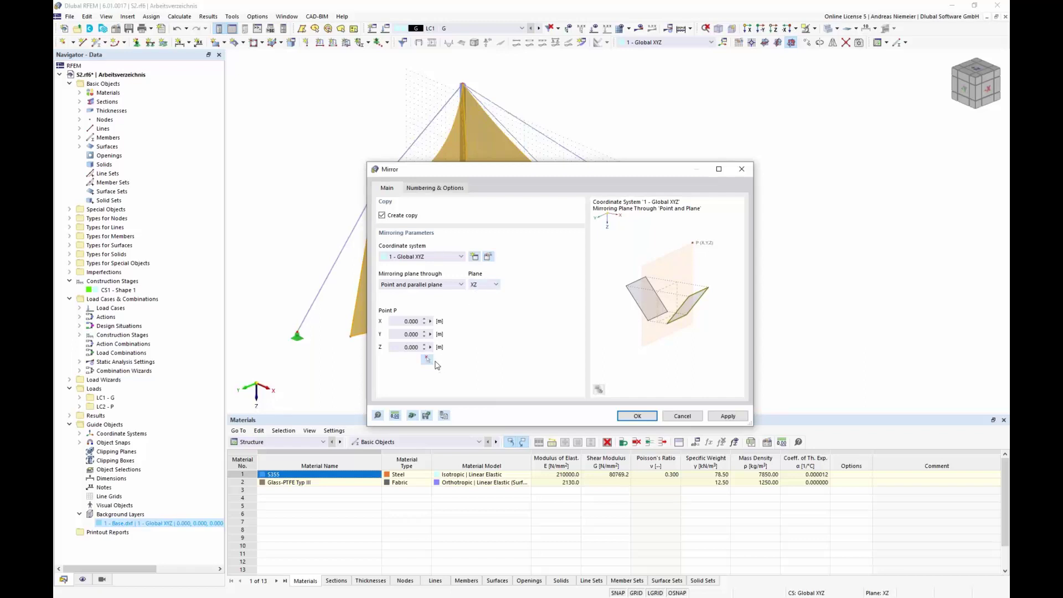
{"action": "left_click", "coordinate": [637, 417]}
{"action": "left_click", "coordinate": [693, 353]}
{"action": "scroll", "coordinate": [404, 381], "scroll_direction": "up", "scroll_amount": 1}
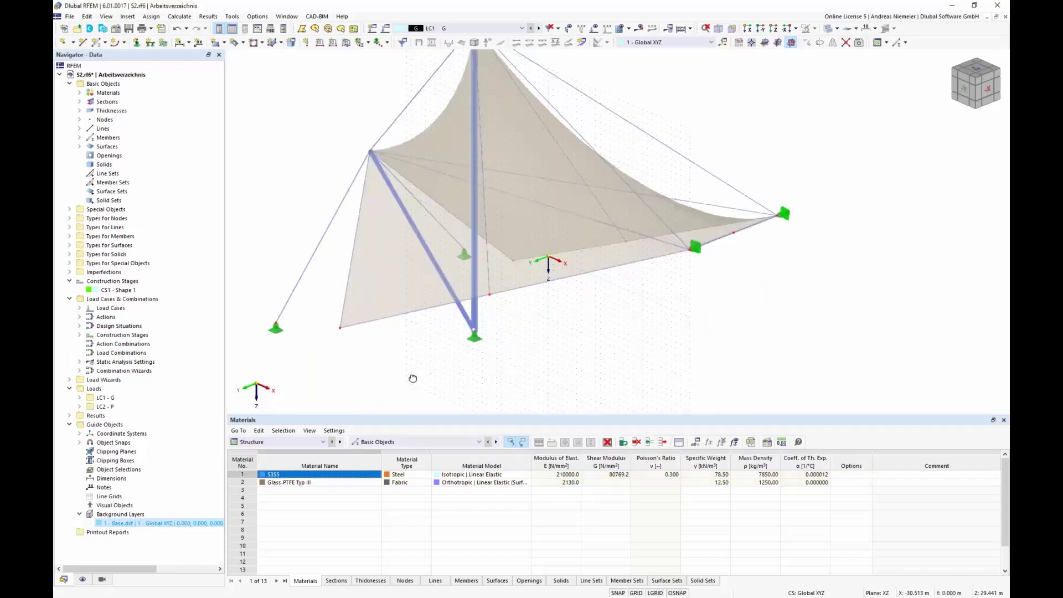
Step: Assign nodal support 1 to the two lower membrane corner nodes near the inclined strut
{"action": "middle_click_drag", "start_coordinate": [413, 379], "coordinate": [515, 334], "text": "ctrl"}
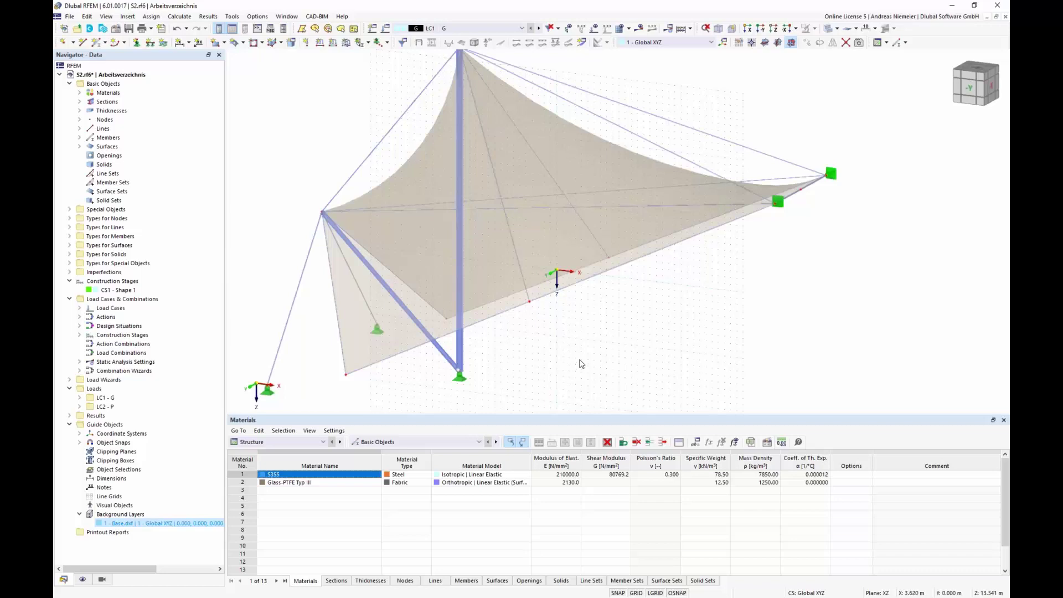
{"action": "middle_click_drag", "start_coordinate": [581, 364], "coordinate": [598, 332]}
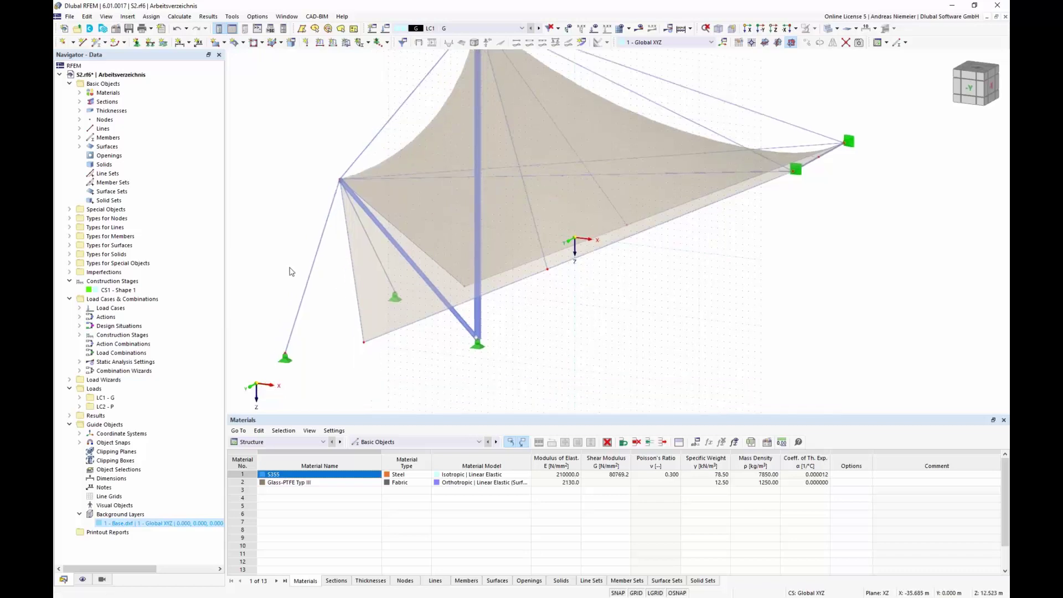
{"action": "left_click", "coordinate": [137, 43]}
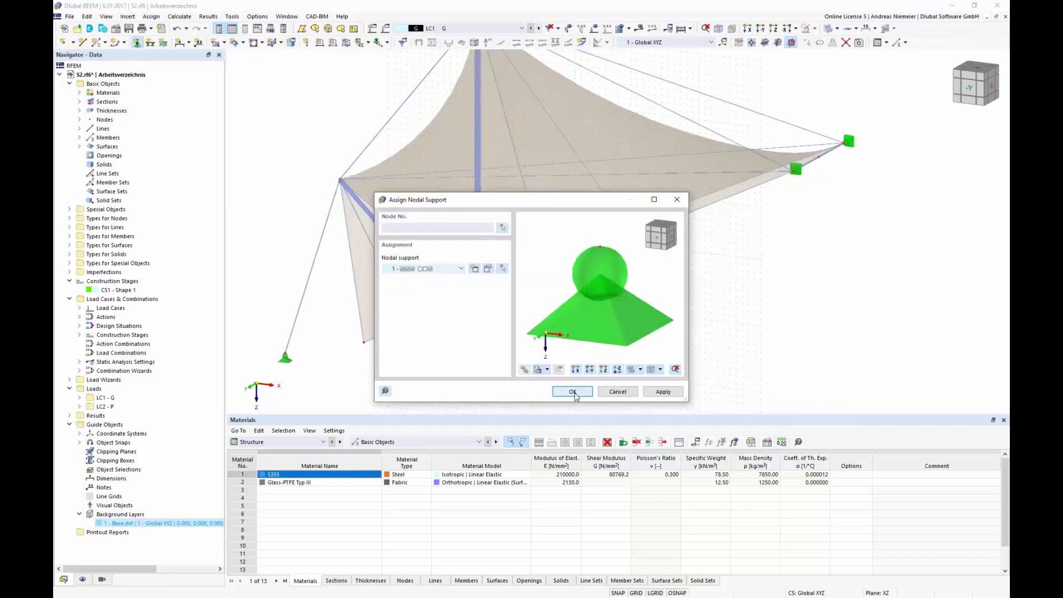
{"action": "left_click", "coordinate": [574, 393]}
{"action": "left_click", "coordinate": [364, 343]}
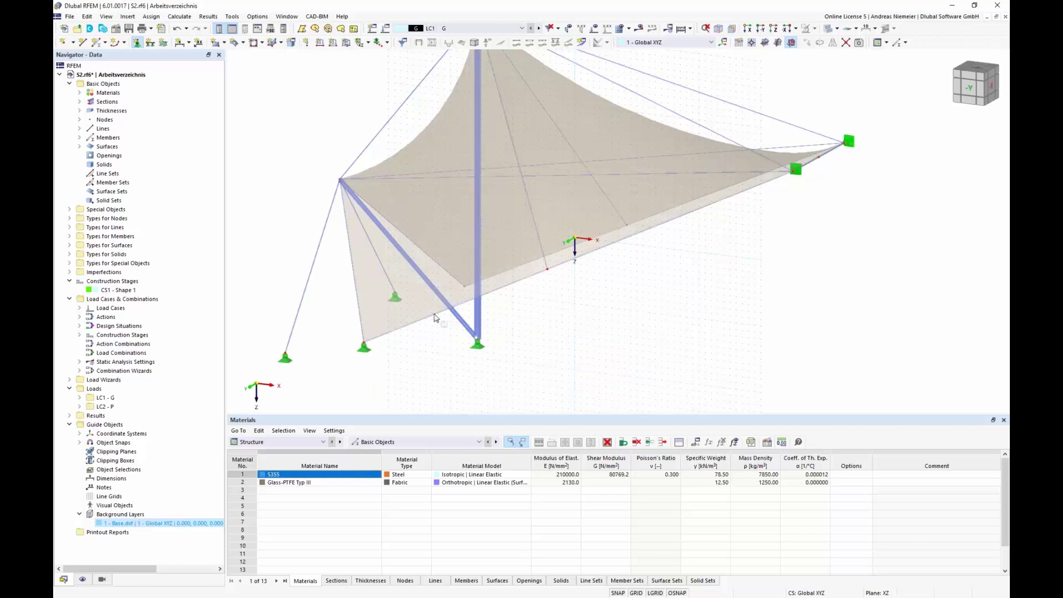
{"action": "left_click", "coordinate": [465, 287]}
{"action": "key", "text": "Escape"}
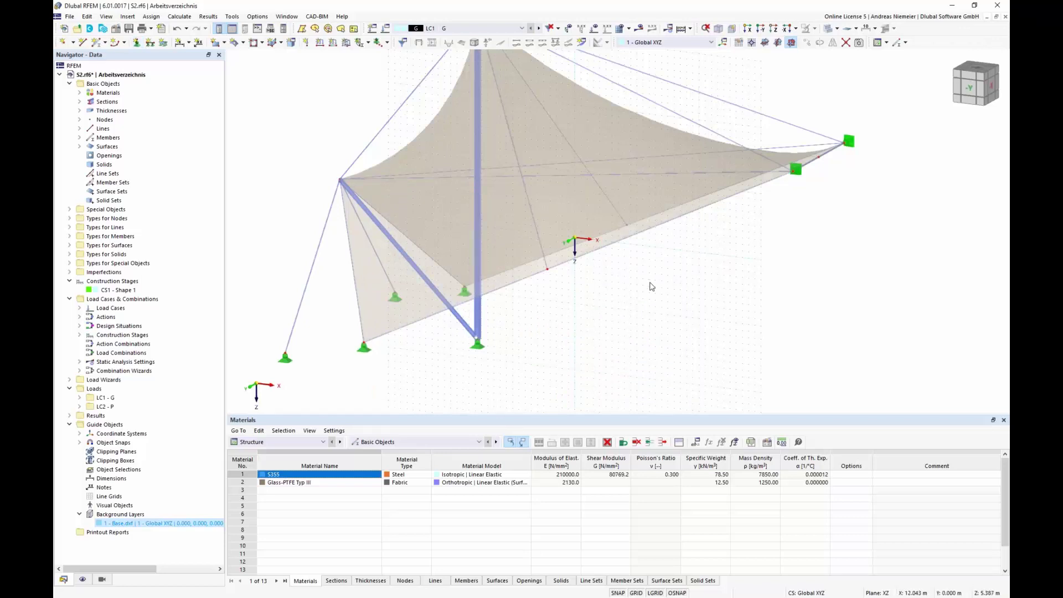
Step: Create a new line support in the Local xyz system that fixes only the translation uy, releasing ux and uz
{"action": "left_click", "coordinate": [969, 66]}
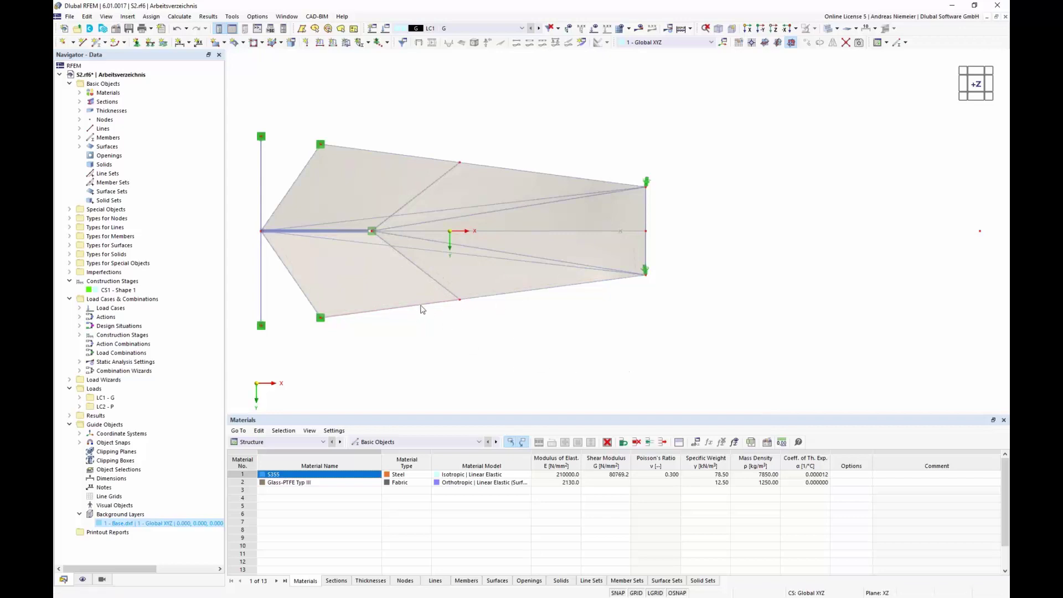
{"action": "middle_click_drag", "start_coordinate": [556, 274], "coordinate": [515, 238], "text": "ctrl"}
{"action": "scroll", "coordinate": [515, 241], "scroll_direction": "down", "scroll_amount": 1}
{"action": "left_click", "coordinate": [150, 43]}
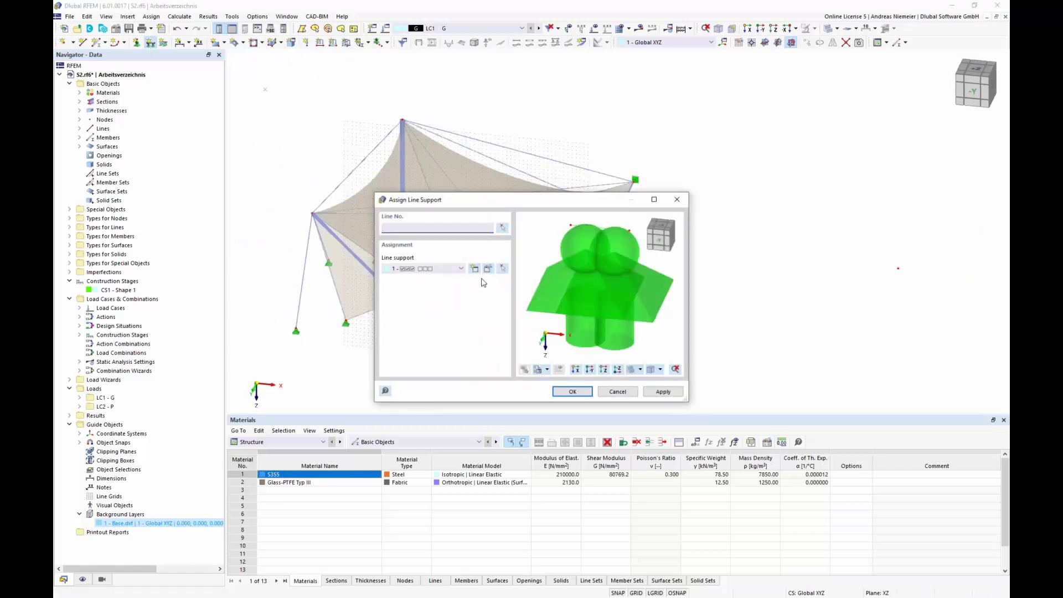
{"action": "left_click", "coordinate": [475, 268]}
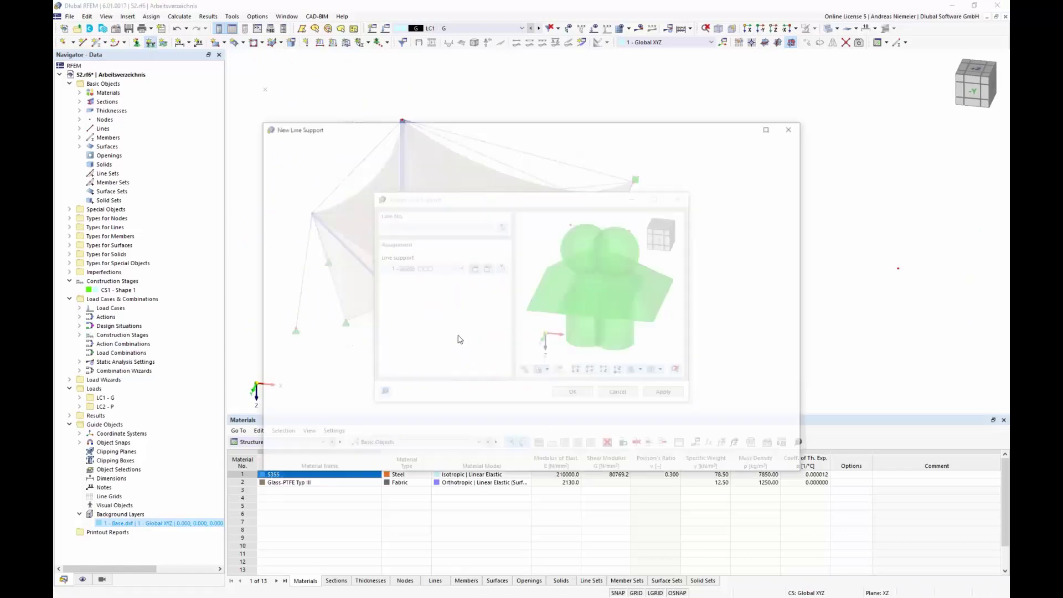
{"action": "left_click", "coordinate": [418, 201]}
{"action": "left_click", "coordinate": [417, 209]}
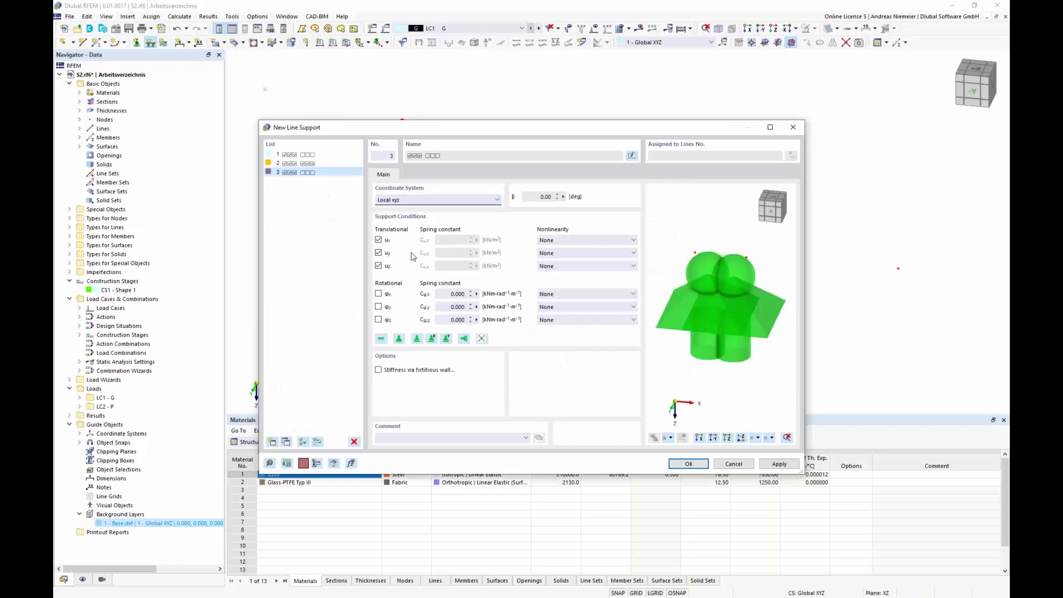
{"action": "left_click", "coordinate": [379, 266]}
{"action": "left_click", "coordinate": [378, 240]}
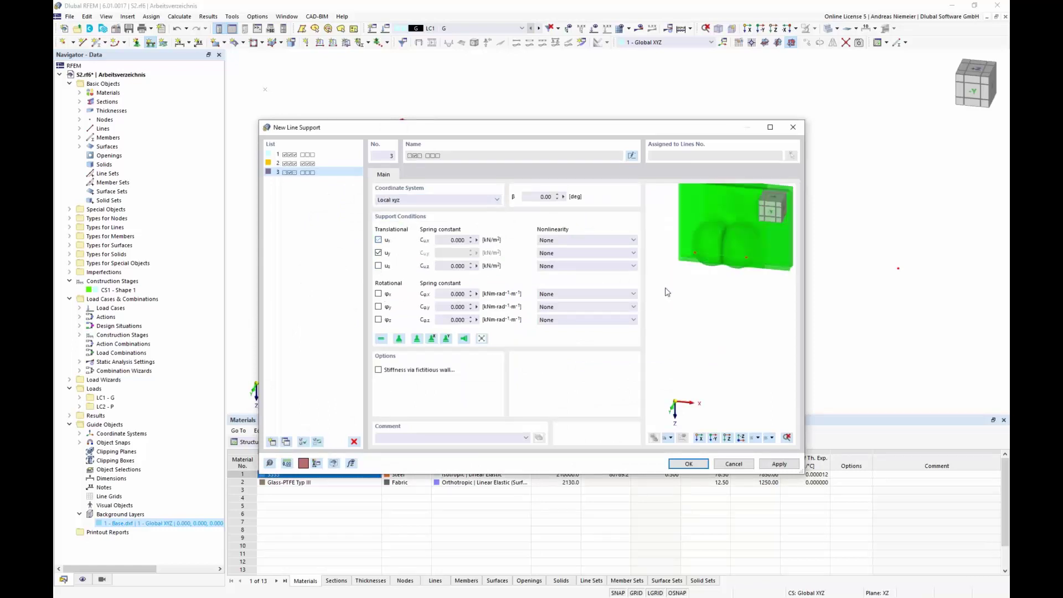
{"action": "left_click", "coordinate": [688, 464]}
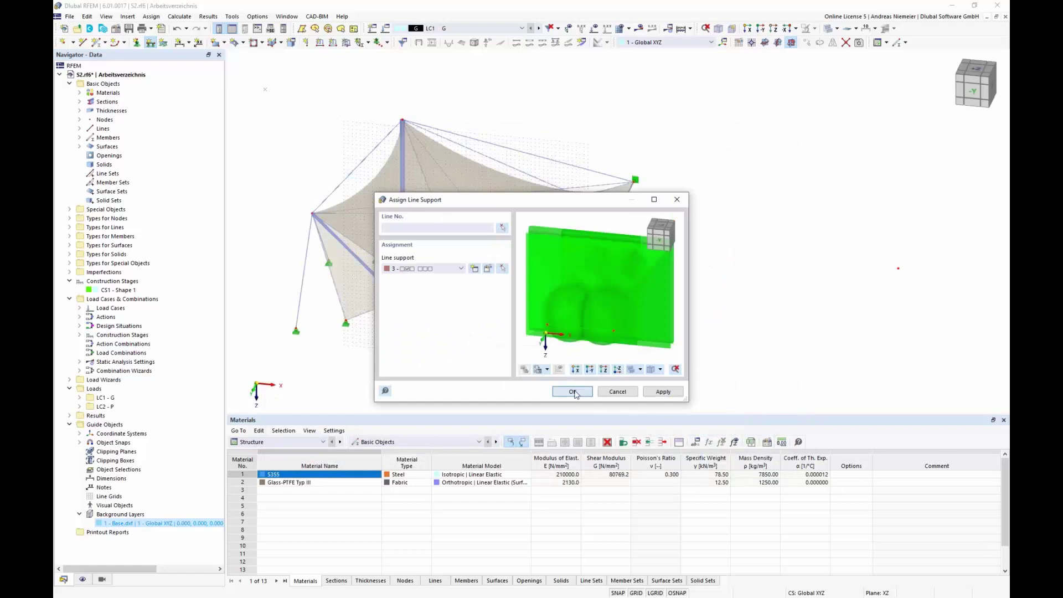
Step: Assign line support 3 to the long lower edge lines of the membrane on both sides
{"action": "left_click", "coordinate": [575, 392]}
{"action": "left_click", "coordinate": [380, 306]}
{"action": "left_click", "coordinate": [501, 256]}
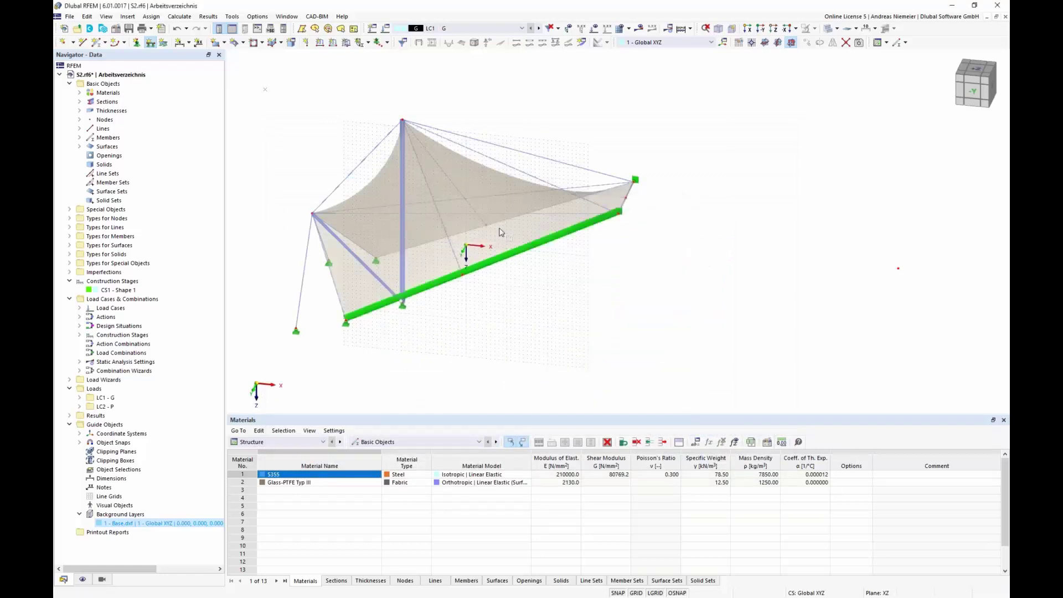
{"action": "left_click", "coordinate": [499, 224]}
{"action": "left_click", "coordinate": [427, 243]}
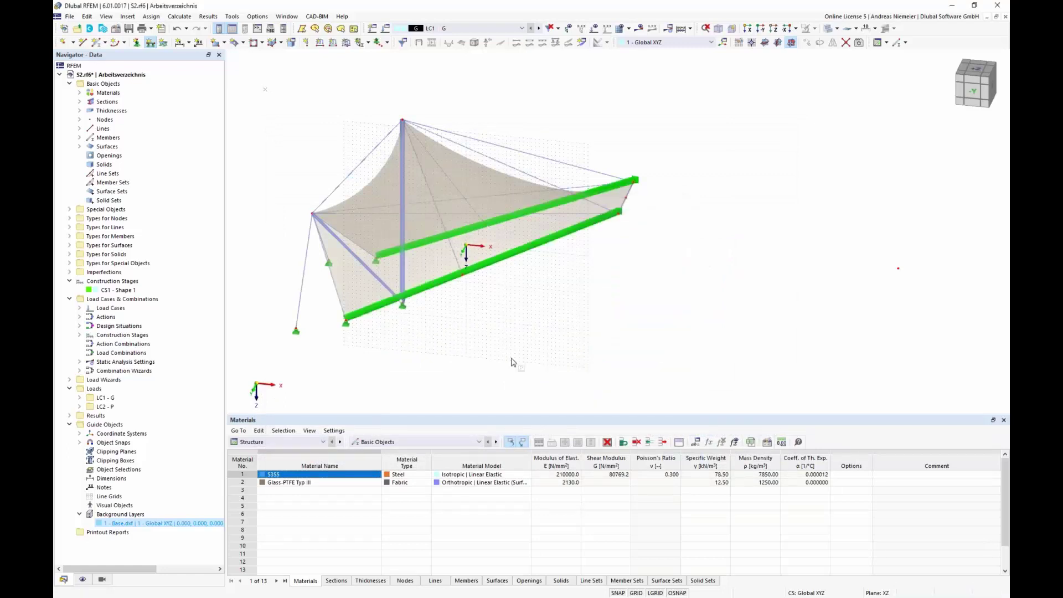
{"action": "middle_click_drag", "start_coordinate": [569, 319], "coordinate": [388, 310], "text": "ctrl"}
{"action": "left_click", "coordinate": [343, 310]}
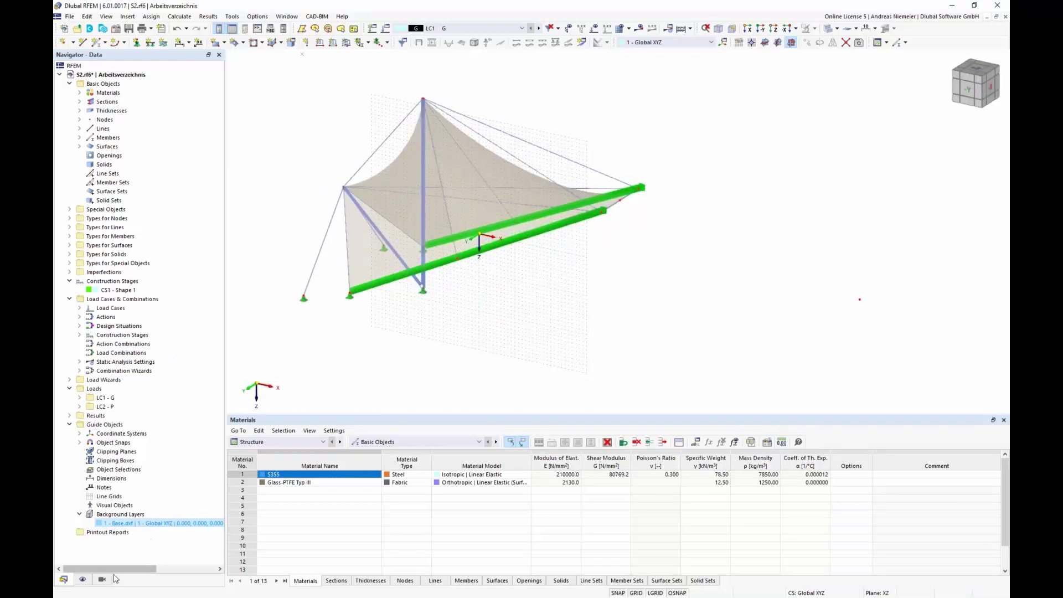
Step: Hide the types for lines in the model display so the line support symbols are not drawn
{"action": "left_click", "coordinate": [83, 579]}
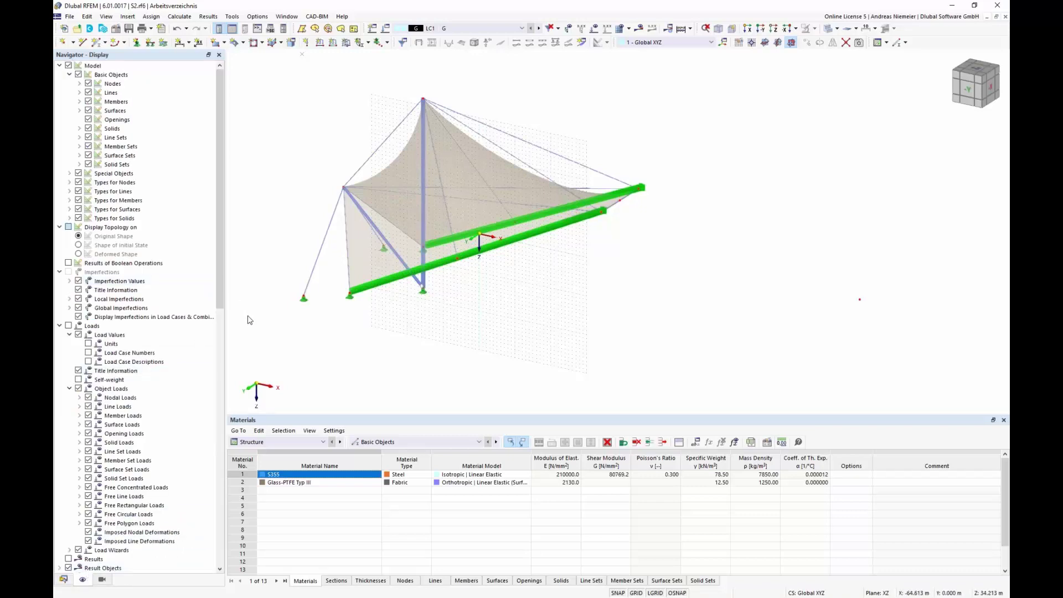
{"action": "left_click", "coordinate": [78, 191]}
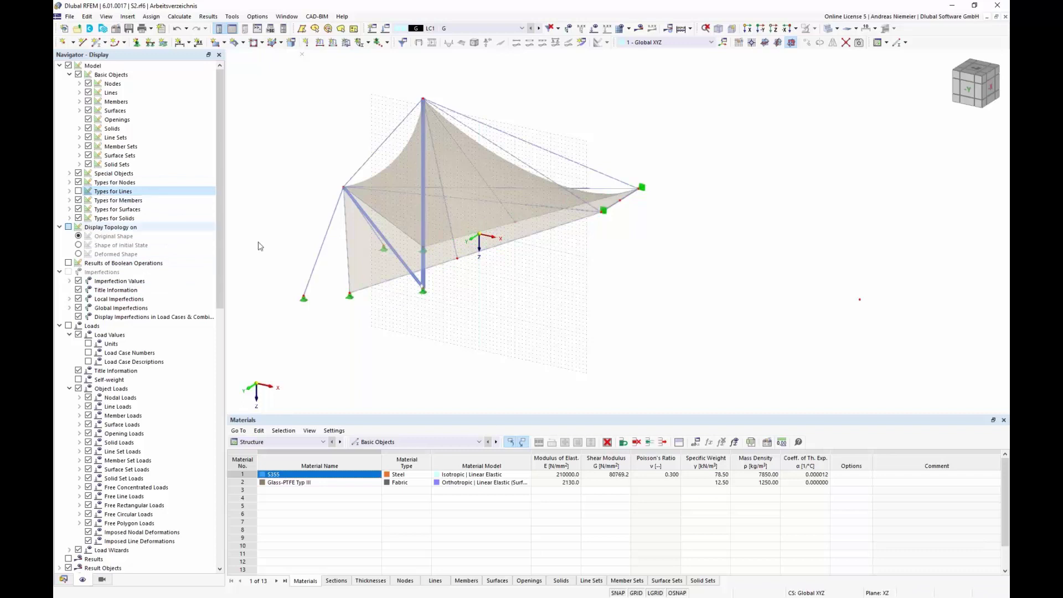
{"action": "middle_click_drag", "start_coordinate": [537, 271], "coordinate": [578, 298]}
{"action": "scroll", "coordinate": [676, 298], "scroll_direction": "down", "scroll_amount": 2}
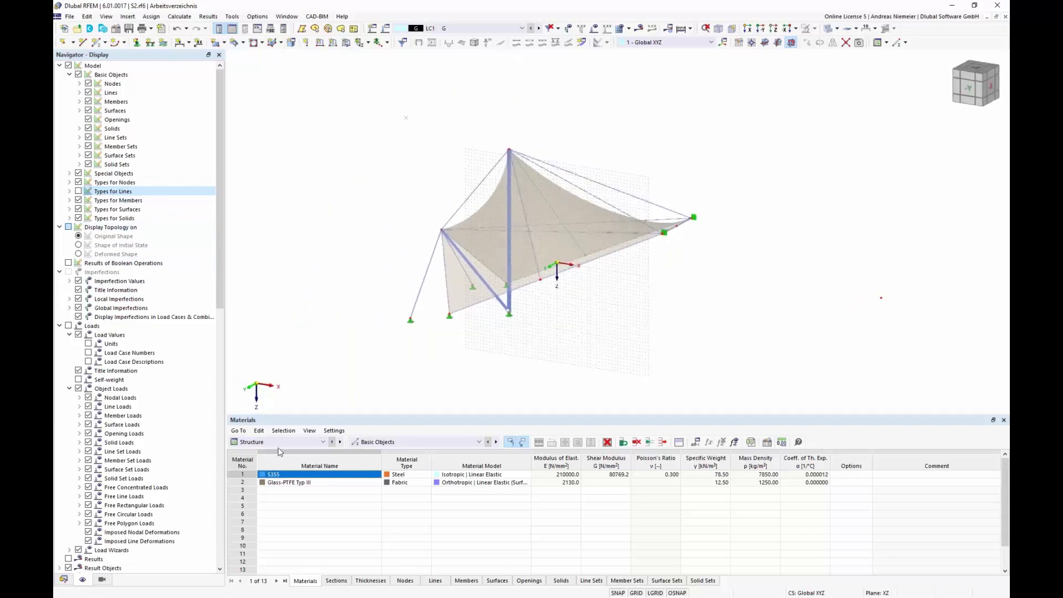
Step: Set up a new Form-Finding surface load in load case LC2 - P with the Standard calculation method and Force definition
{"action": "left_click", "coordinate": [476, 27]}
{"action": "left_click", "coordinate": [482, 49]}
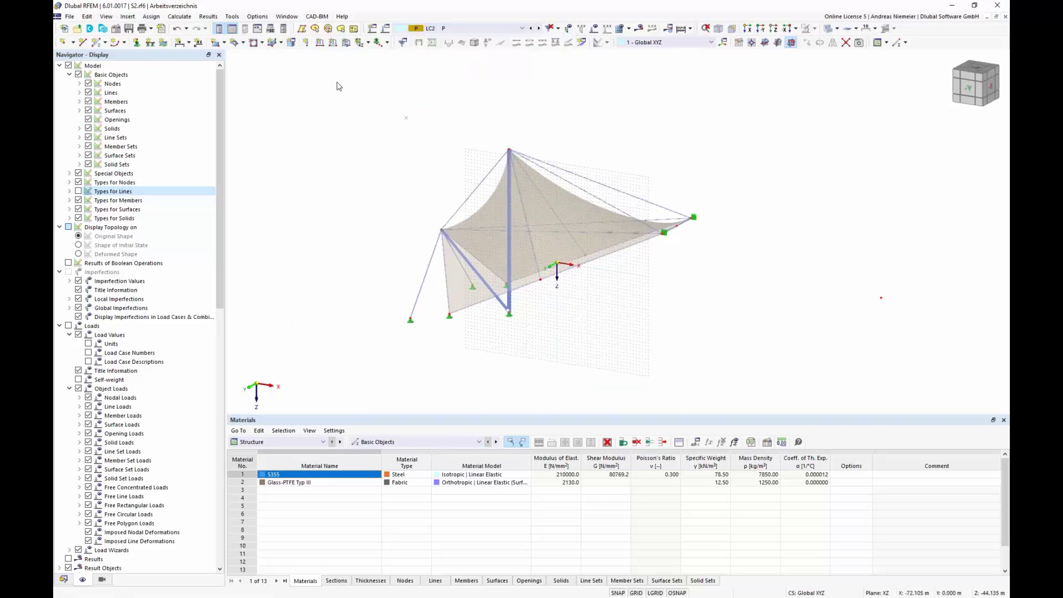
{"action": "left_click", "coordinate": [346, 42]}
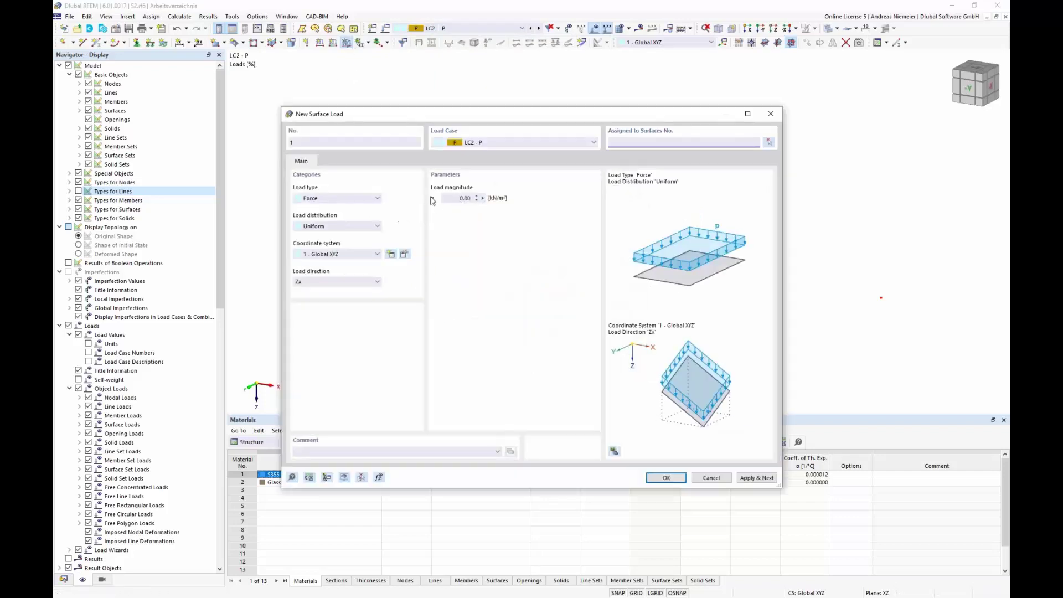
{"action": "left_click", "coordinate": [338, 199]}
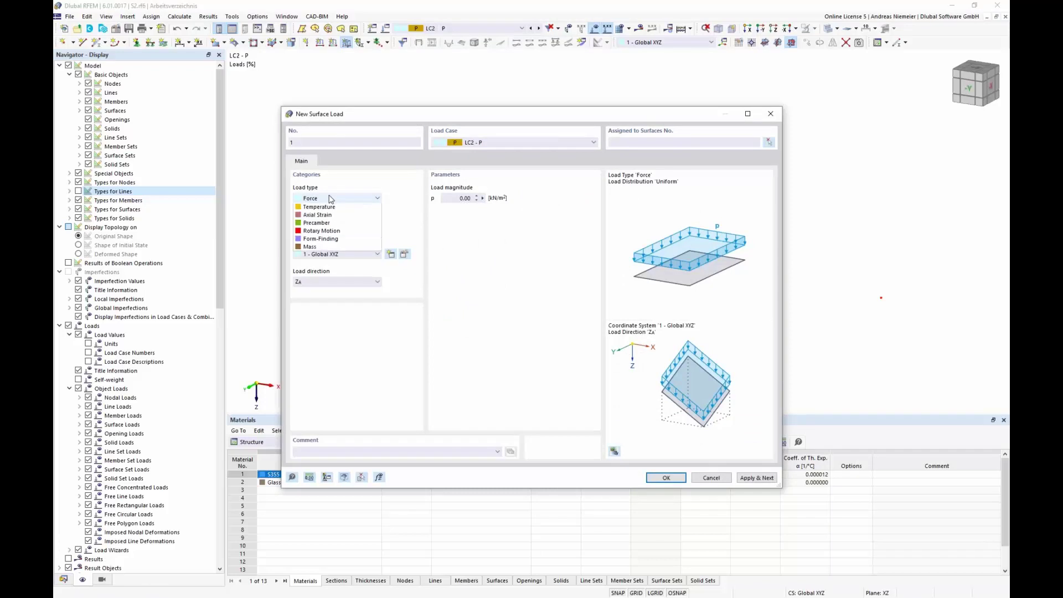
{"action": "left_click", "coordinate": [327, 254]}
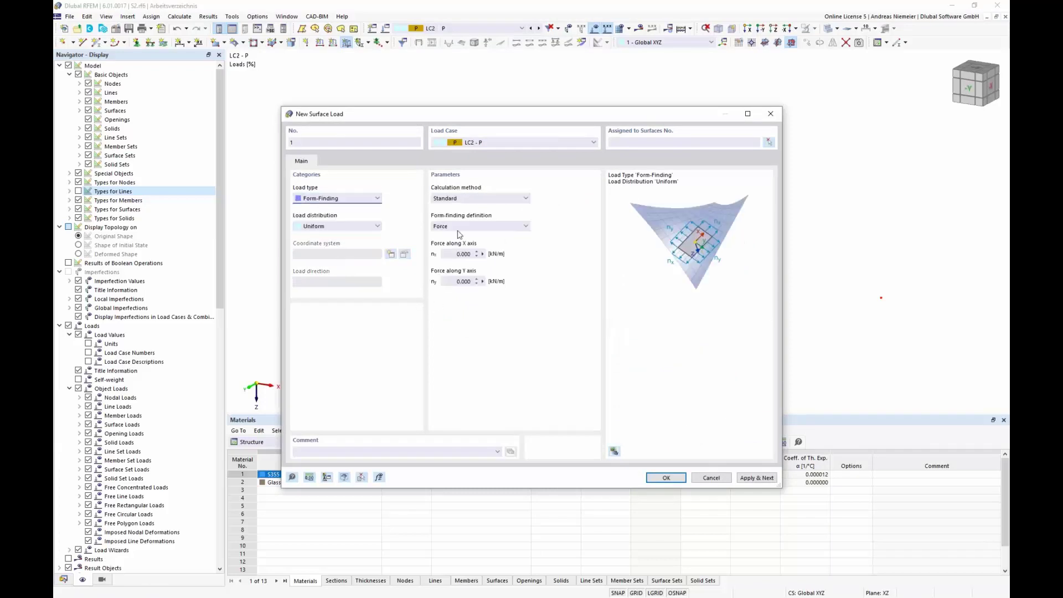
{"action": "left_click", "coordinate": [475, 199]}
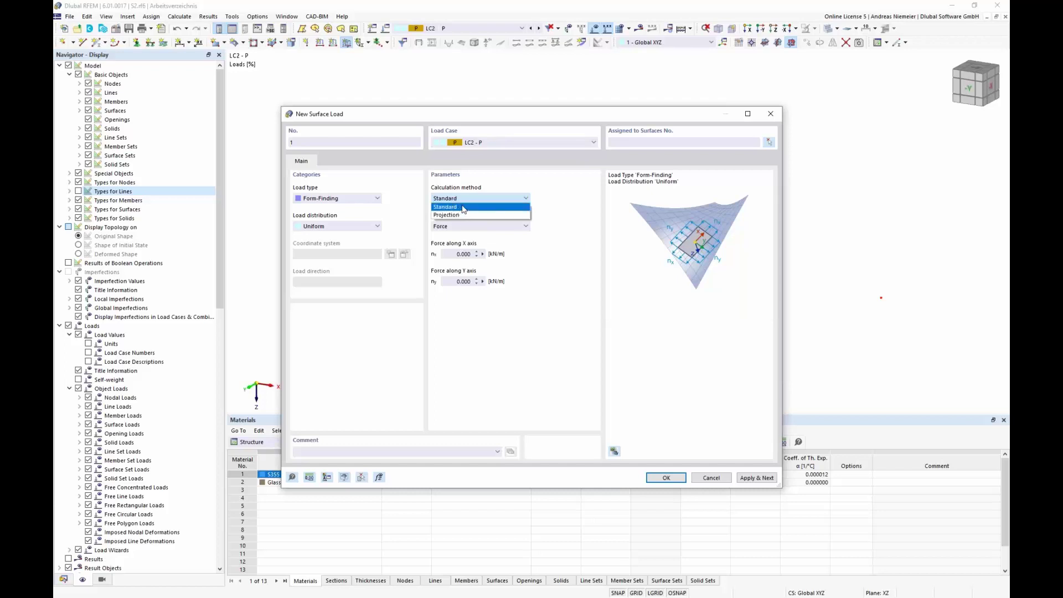
{"action": "left_click", "coordinate": [464, 208]}
{"action": "left_click", "coordinate": [464, 227]}
{"action": "left_click", "coordinate": [464, 237]}
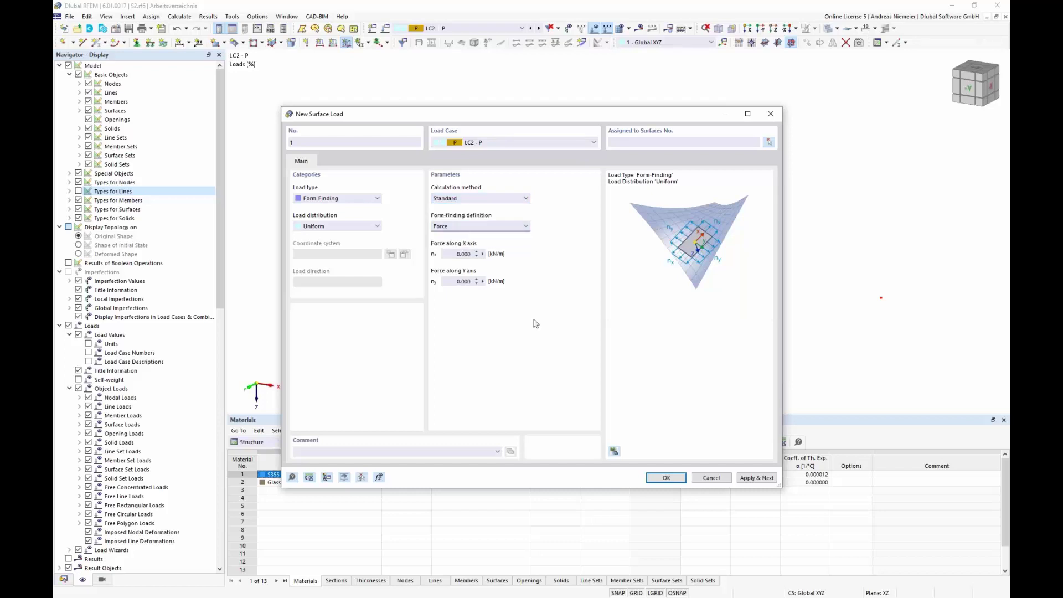
Step: Set the form-finding forces along the x and y axes to 2 kN/m and assign the load to all membrane surfaces
{"action": "left_click", "coordinate": [462, 254]}
{"action": "type", "text": "2"}
{"action": "key", "text": "Tab"}
{"action": "type", "text": "2"}
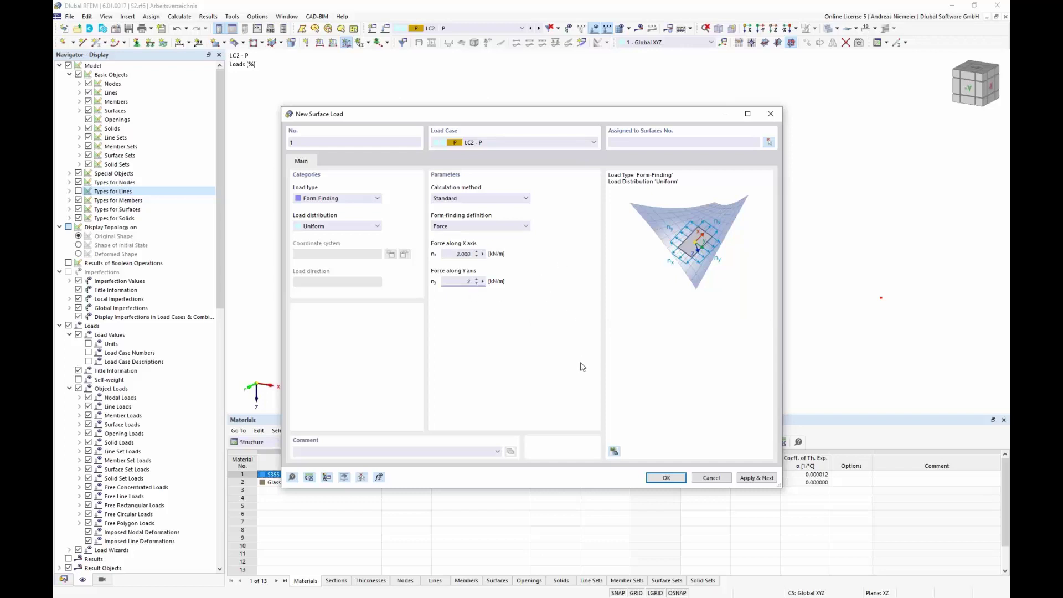
{"action": "left_click", "coordinate": [668, 478]}
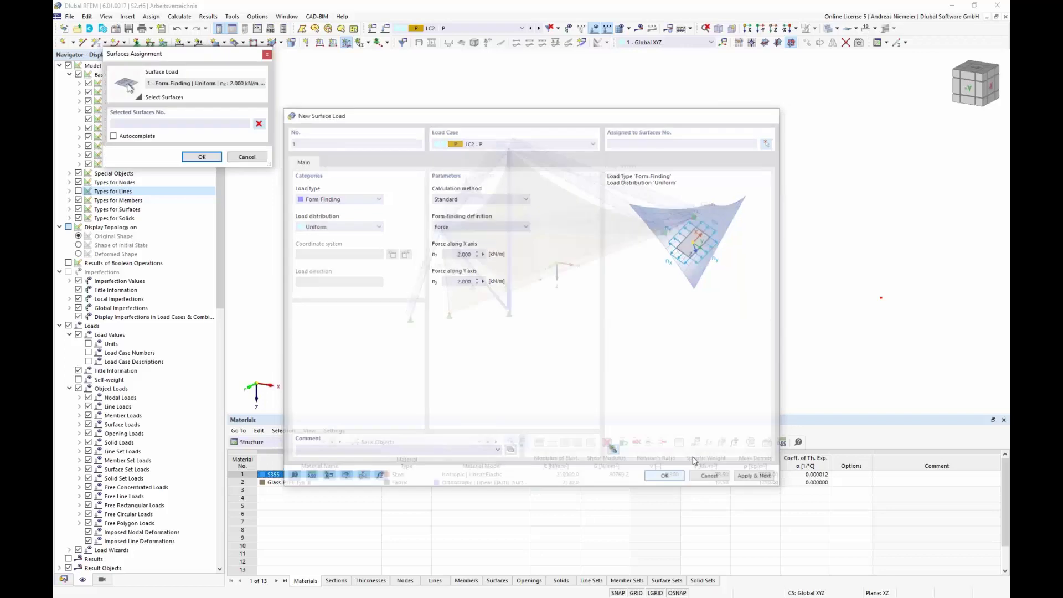
{"action": "left_click_drag", "start_coordinate": [735, 373], "coordinate": [377, 128]}
{"action": "left_click", "coordinate": [215, 161]}
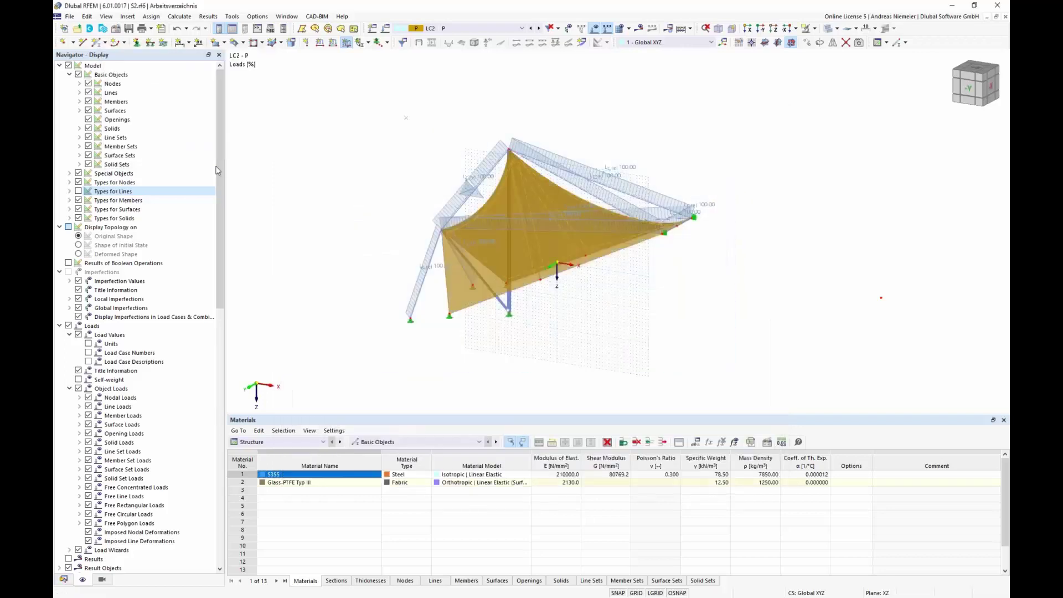
{"action": "right_click", "coordinate": [563, 367]}
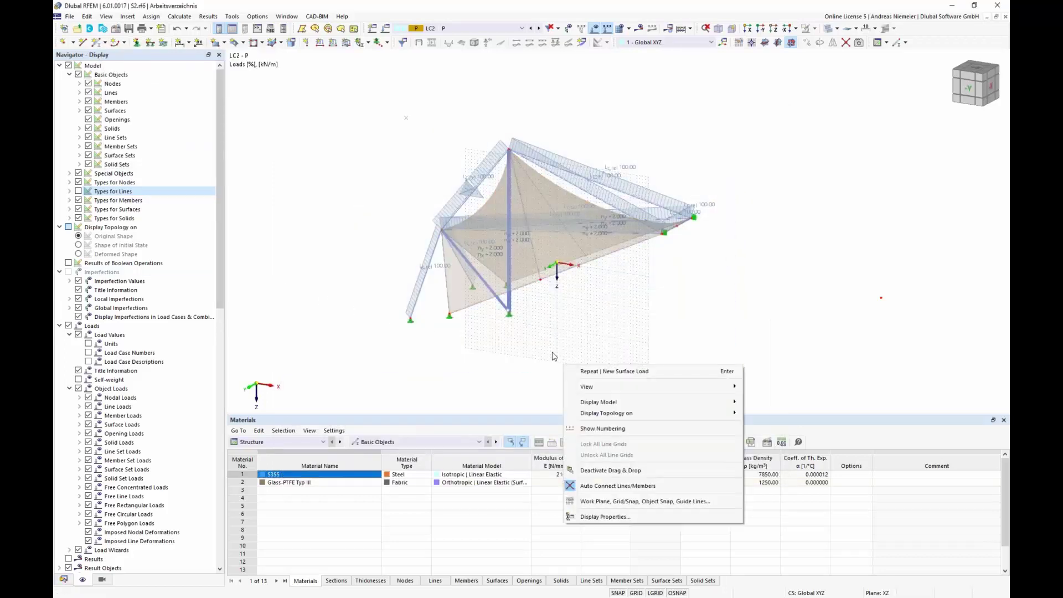
{"action": "left_click", "coordinate": [552, 353]}
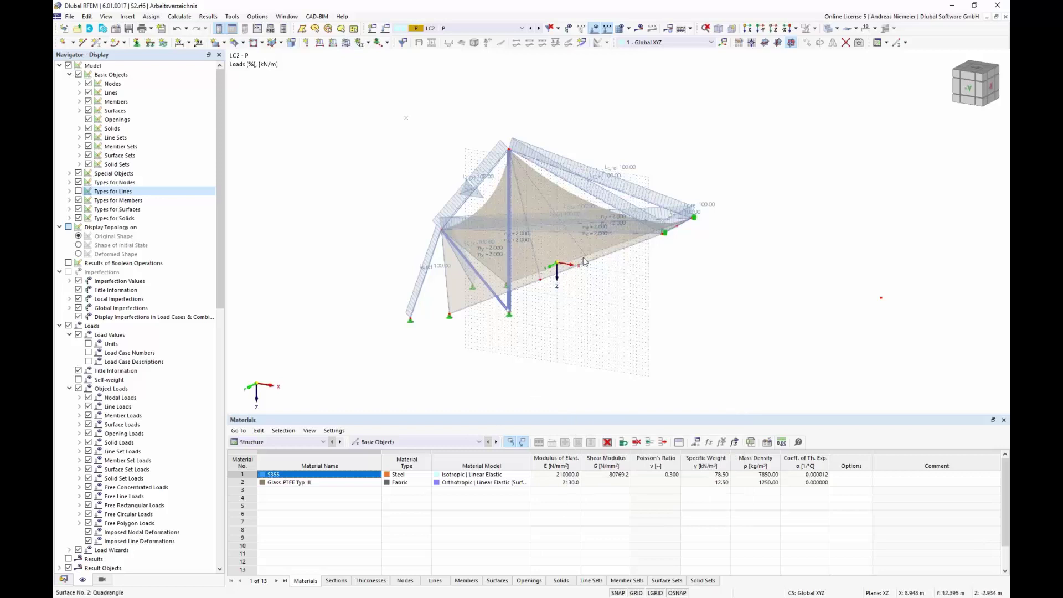
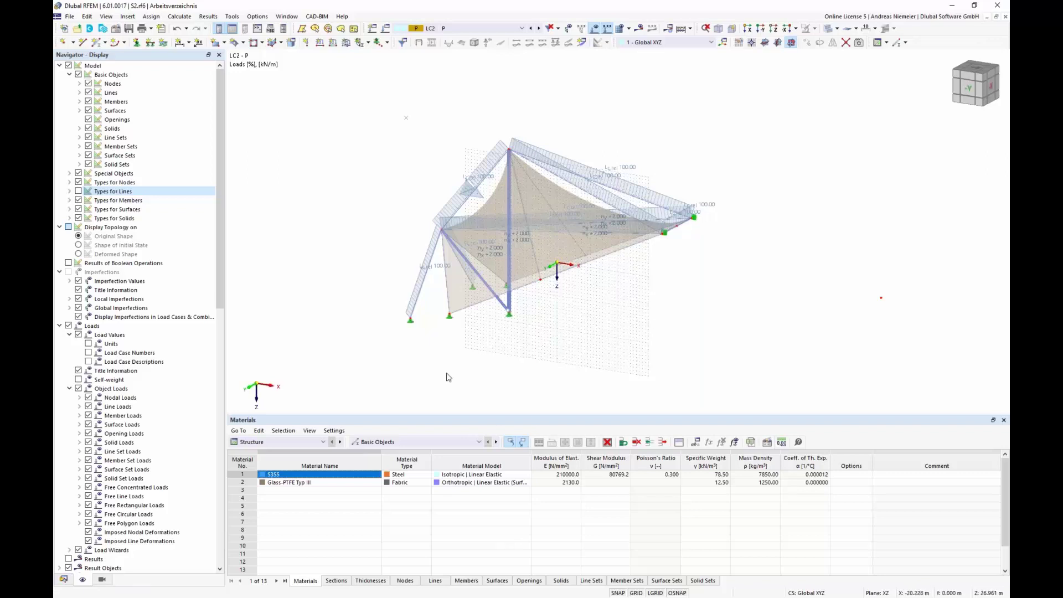
Step: Restrict the model view to the members with section 6 - ROUND 20/H using the generated visibilities by section
{"action": "left_click", "coordinate": [102, 580]}
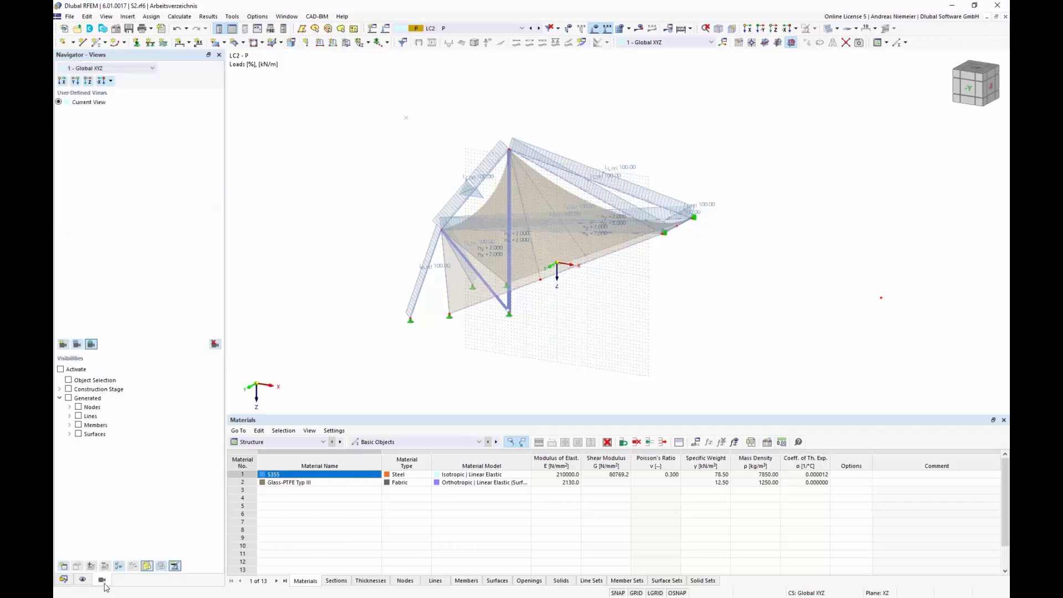
{"action": "left_click", "coordinate": [69, 426]}
{"action": "left_click", "coordinate": [80, 443]}
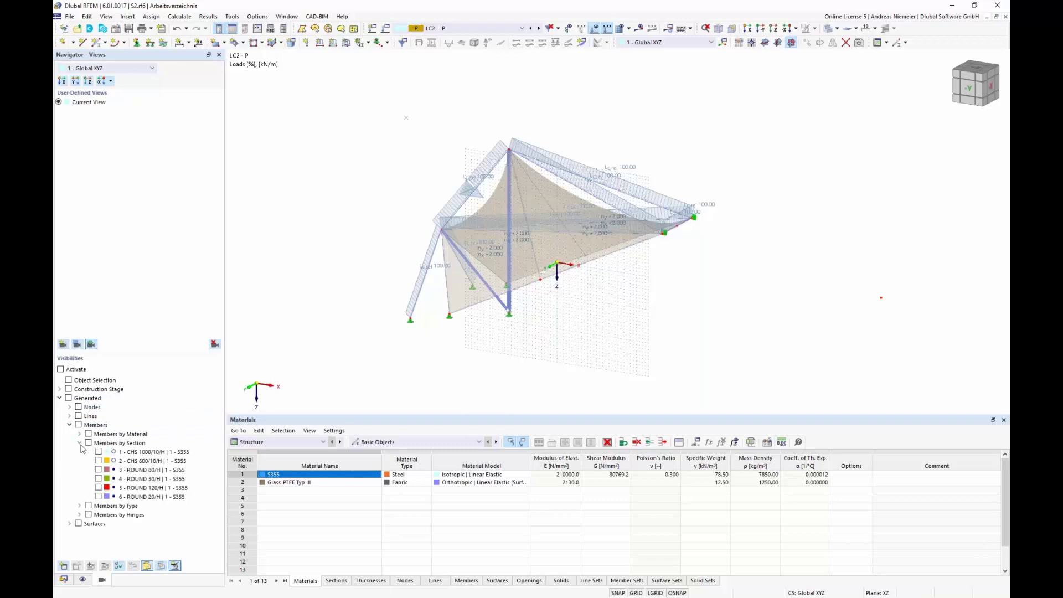
{"action": "left_click", "coordinate": [98, 497]}
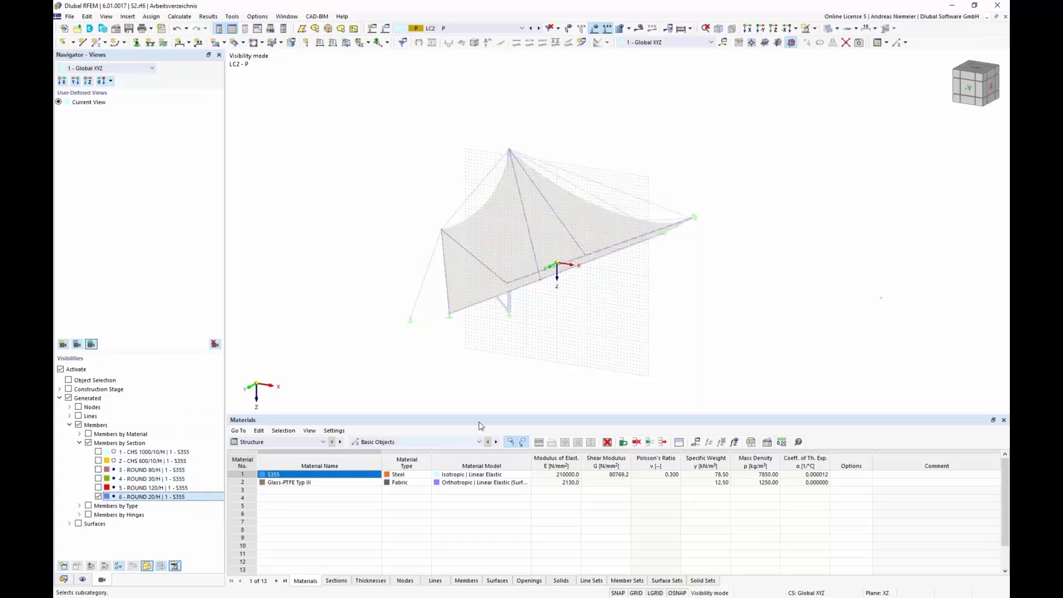
{"action": "middle_click_drag", "start_coordinate": [645, 311], "coordinate": [624, 321], "text": "ctrl"}
{"action": "scroll", "coordinate": [624, 321], "scroll_direction": "down", "scroll_amount": 1}
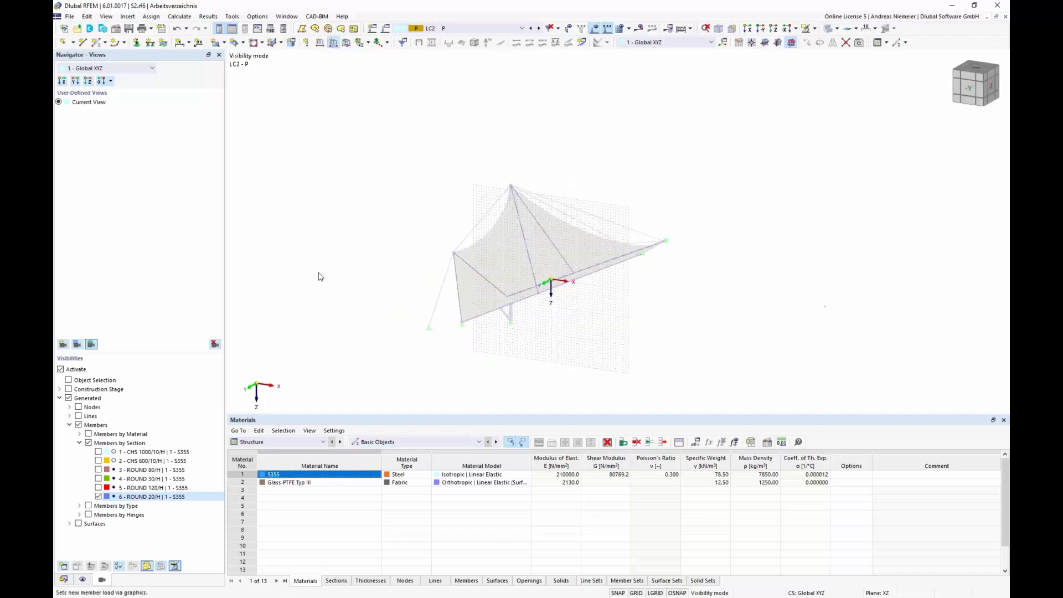
Step: Set up a new member load in load case LC2 - P with the Form-Finding load type and Force definition type
{"action": "left_click", "coordinate": [462, 208]}
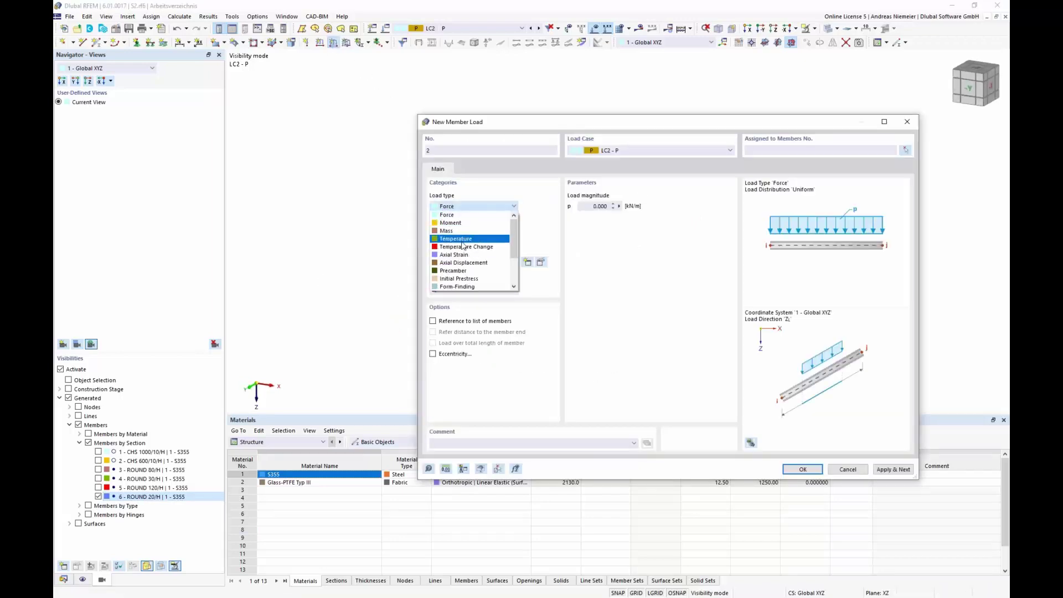
{"action": "left_click", "coordinate": [466, 287]}
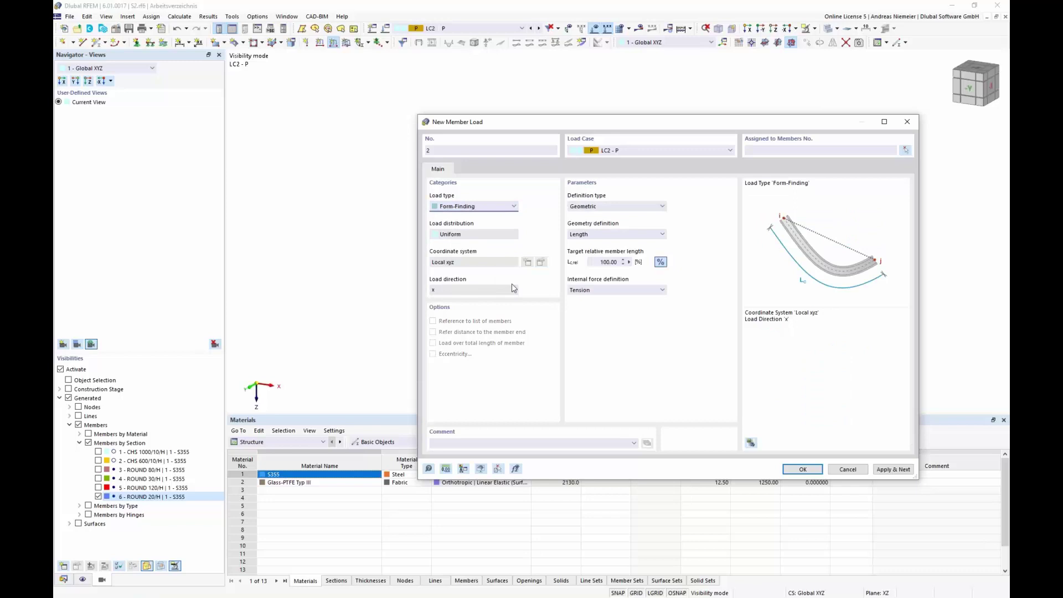
{"action": "left_click", "coordinate": [621, 207]}
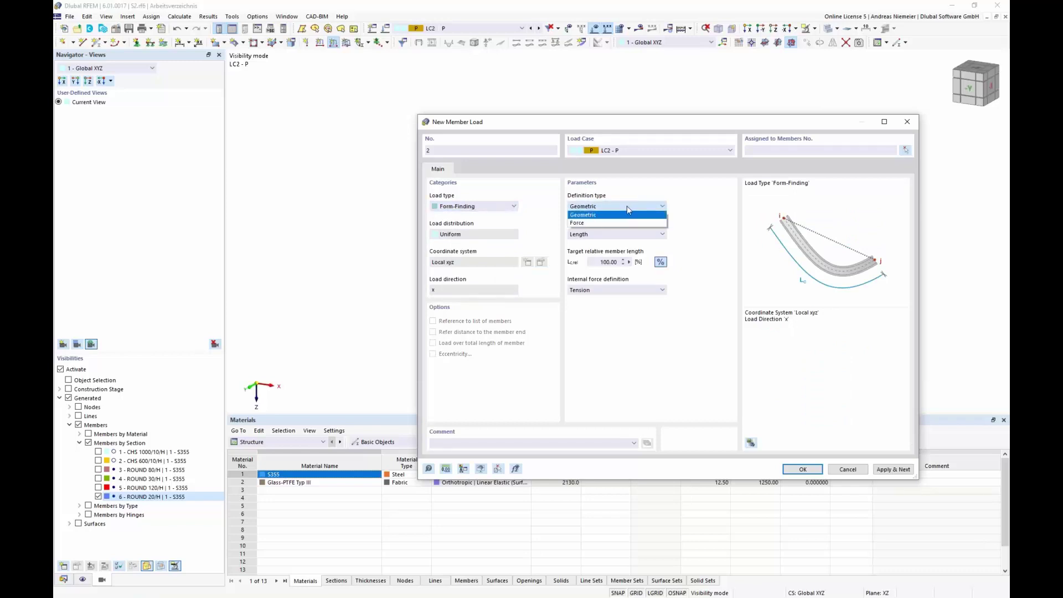
{"action": "left_click", "coordinate": [614, 223]}
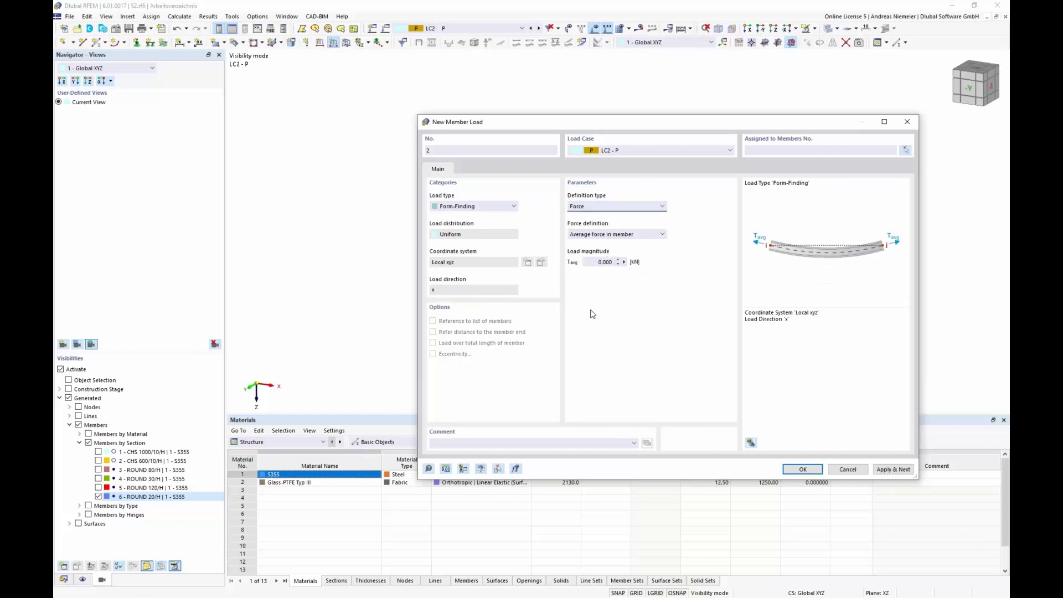
Step: Examine the available force definitions for the form-finding member load, from minimum force in member to force density
{"action": "left_click", "coordinate": [613, 236]}
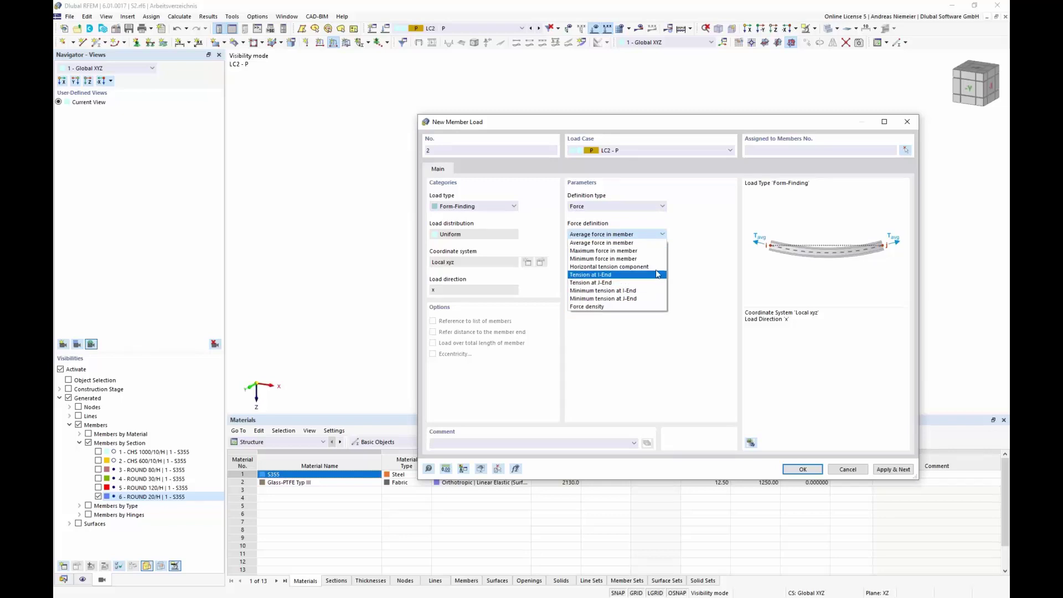
{"action": "left_click", "coordinate": [608, 252]}
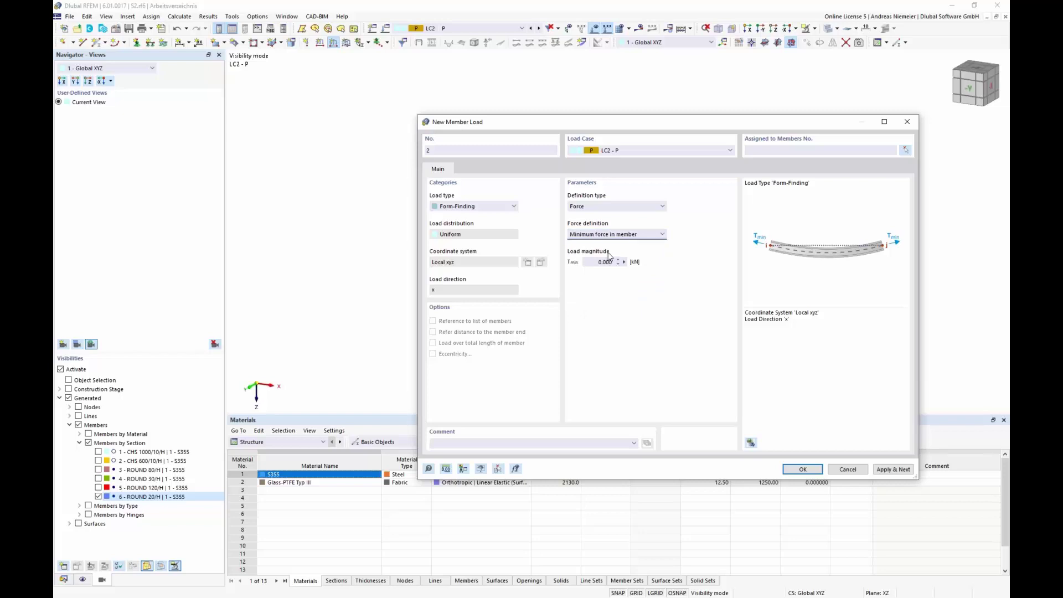
{"action": "key", "text": "Down"}
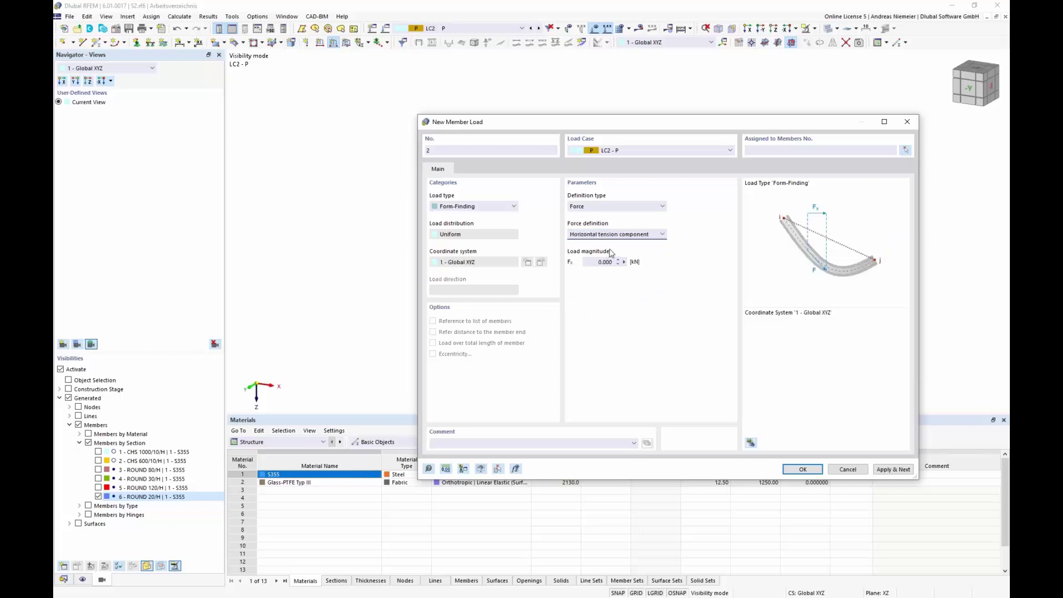
{"action": "key", "text": "Down"}
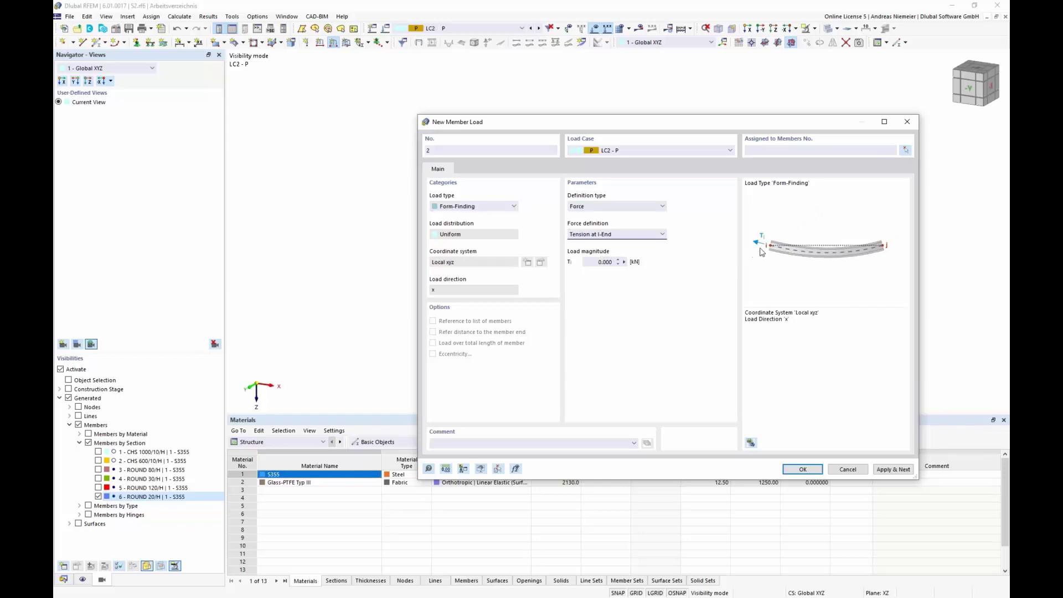
{"action": "key", "text": "Down"}
{"action": "key", "text": "Down"}
{"action": "key", "text": "Down"}
{"action": "key", "text": "Down"}
Step: Define the form-finding load as an average force in member of 50 kN and assign it to all visible ROUND 20/H edge cables
{"action": "left_click", "coordinate": [623, 237]}
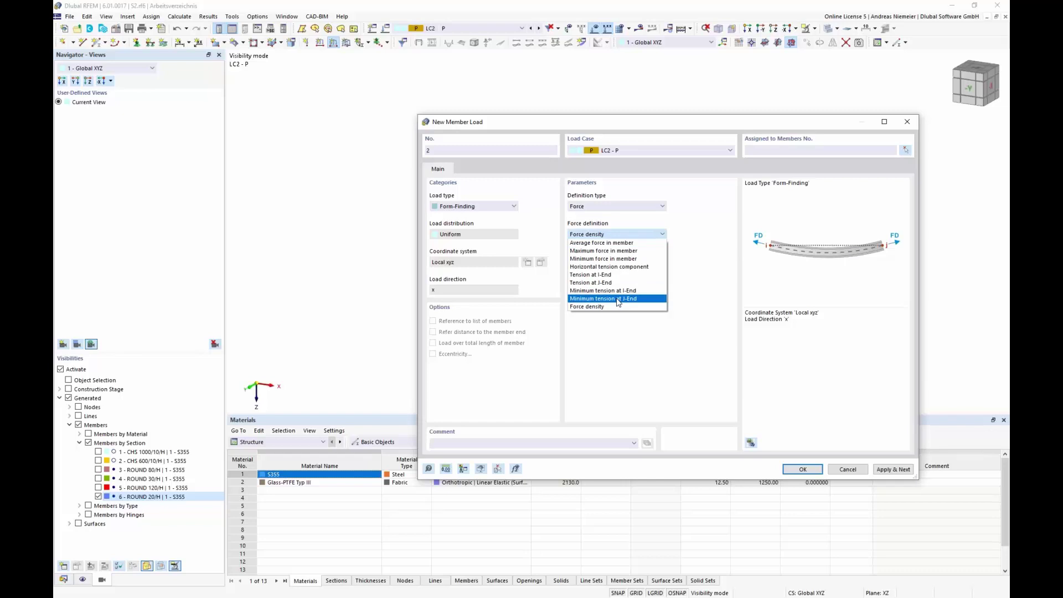
{"action": "left_click", "coordinate": [602, 242]}
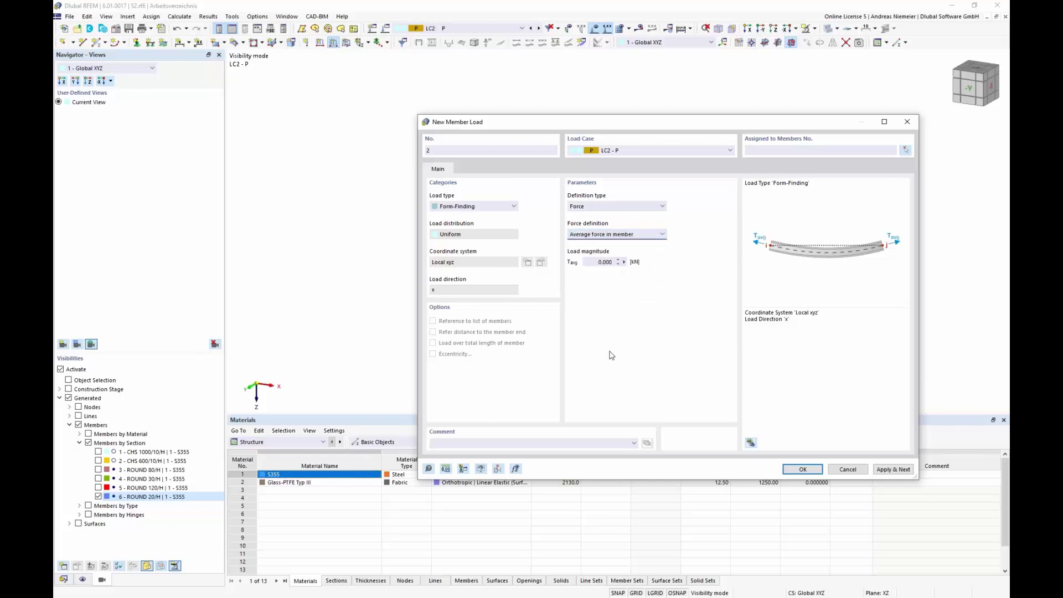
{"action": "left_click", "coordinate": [600, 265]}
{"action": "type", "text": "50"}
{"action": "left_click", "coordinate": [812, 470]}
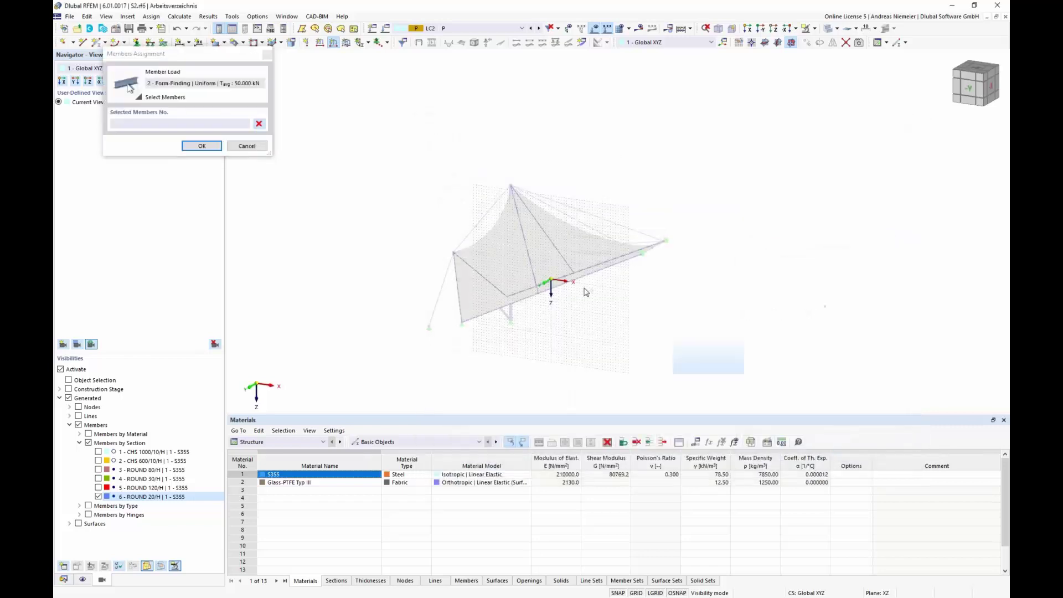
{"action": "left_click_drag", "start_coordinate": [386, 140], "coordinate": [387, 140]}
{"action": "left_click", "coordinate": [201, 145]}
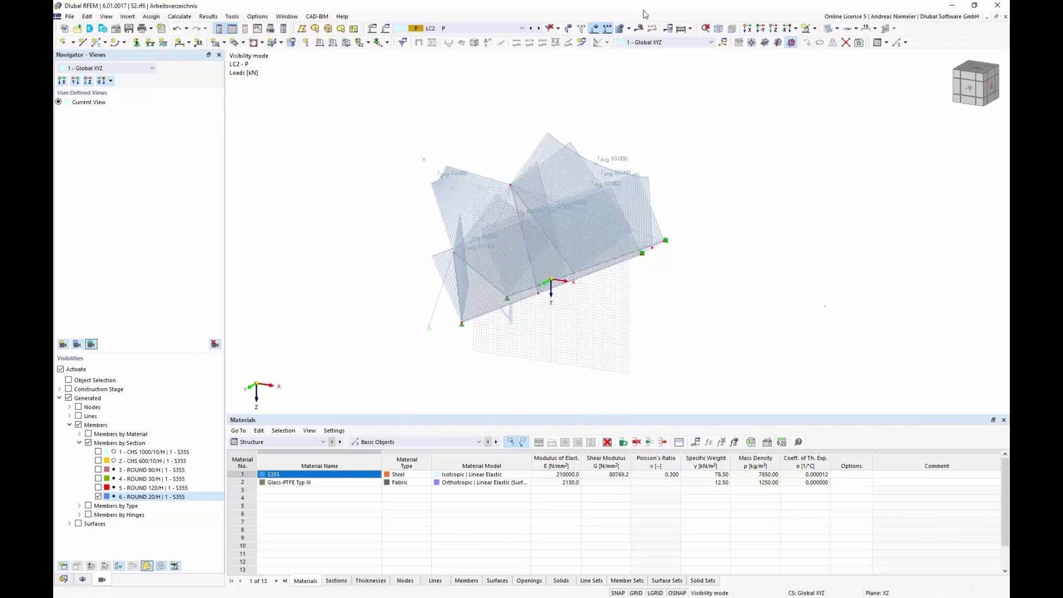
Step: Restore the visibility of the whole model and hide the load display
{"action": "left_click", "coordinate": [814, 28]}
{"action": "left_click", "coordinate": [845, 95]}
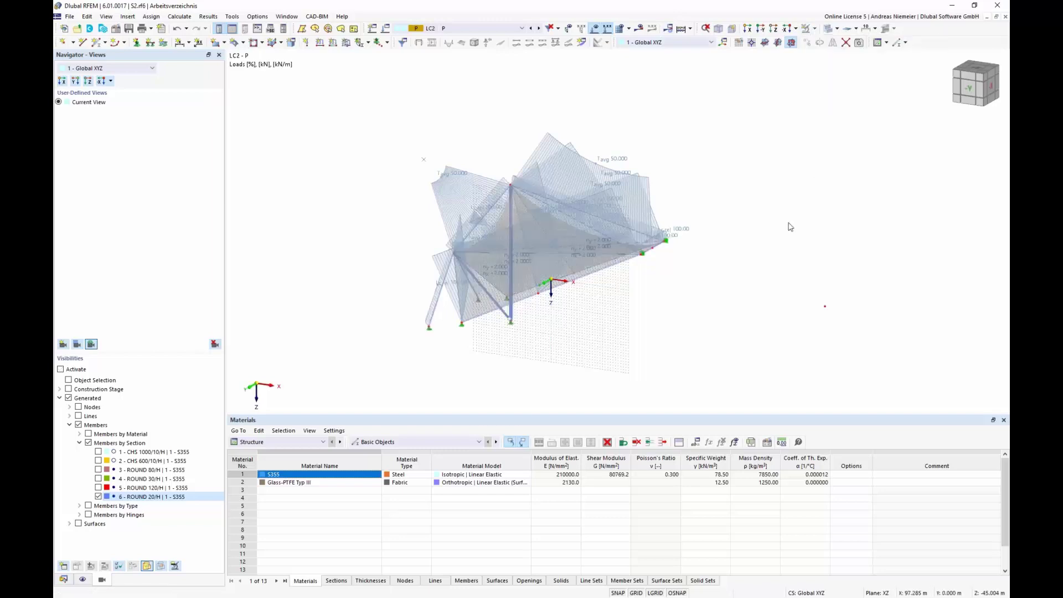
{"action": "middle_click_drag", "start_coordinate": [770, 222], "coordinate": [699, 223], "text": "ctrl"}
{"action": "left_click", "coordinate": [595, 30]}
{"action": "middle_click_drag", "start_coordinate": [600, 347], "coordinate": [532, 357], "text": "ctrl"}
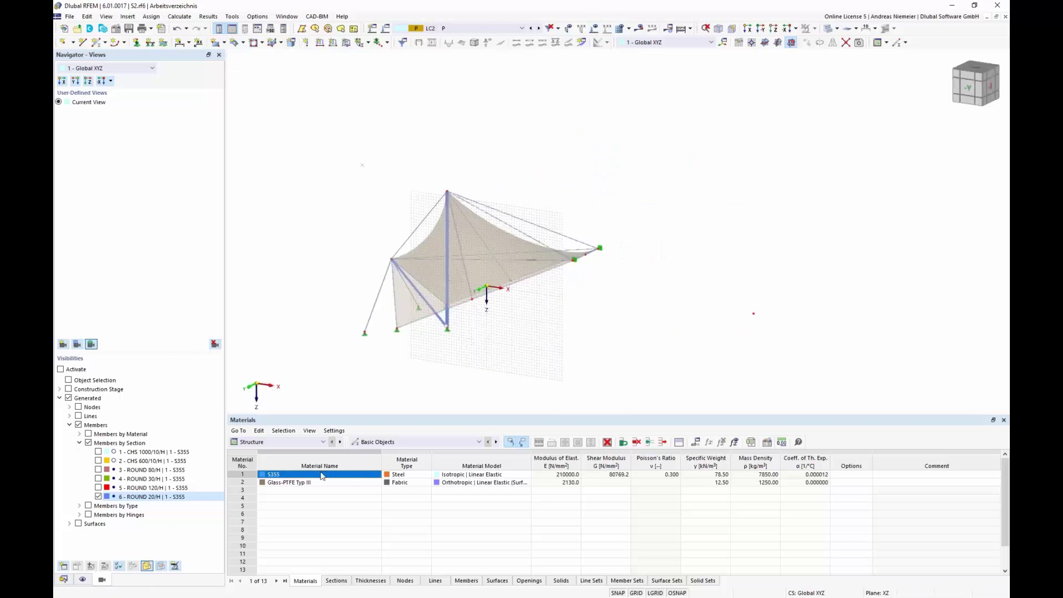
Step: Create construction stage CS2 named "Shape 2 on Shape 1" continuing at CS1, and enable changes to surfaces and line supports
{"action": "left_click", "coordinate": [62, 580]}
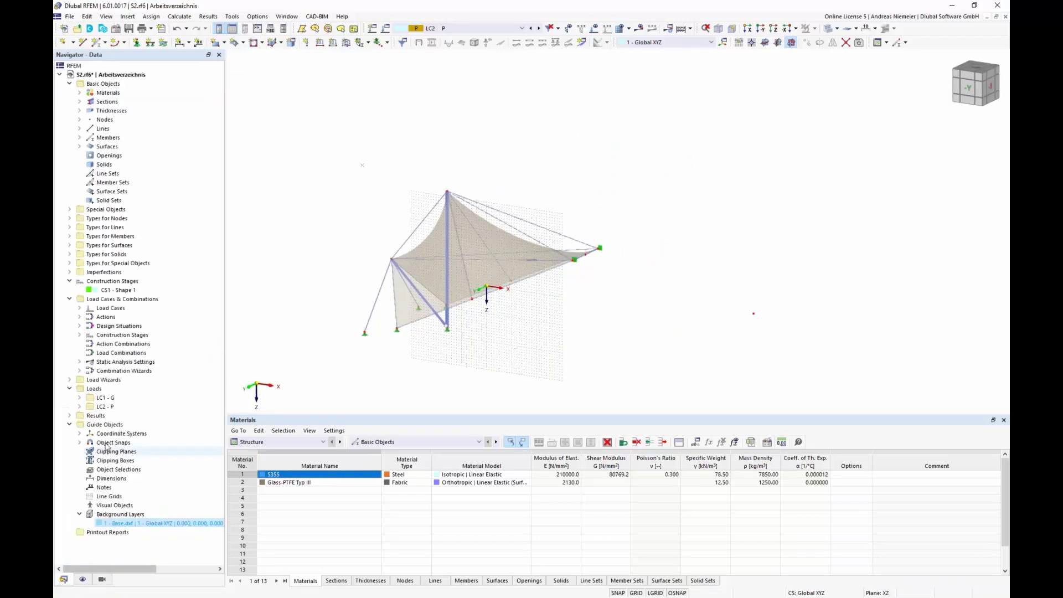
{"action": "right_click", "coordinate": [106, 283]}
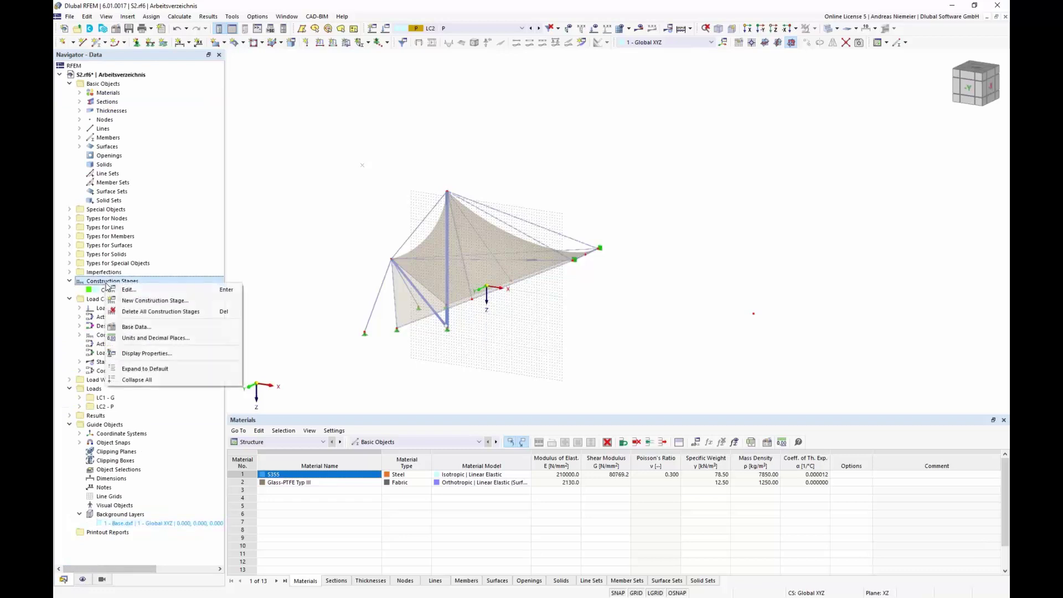
{"action": "left_click", "coordinate": [129, 303]}
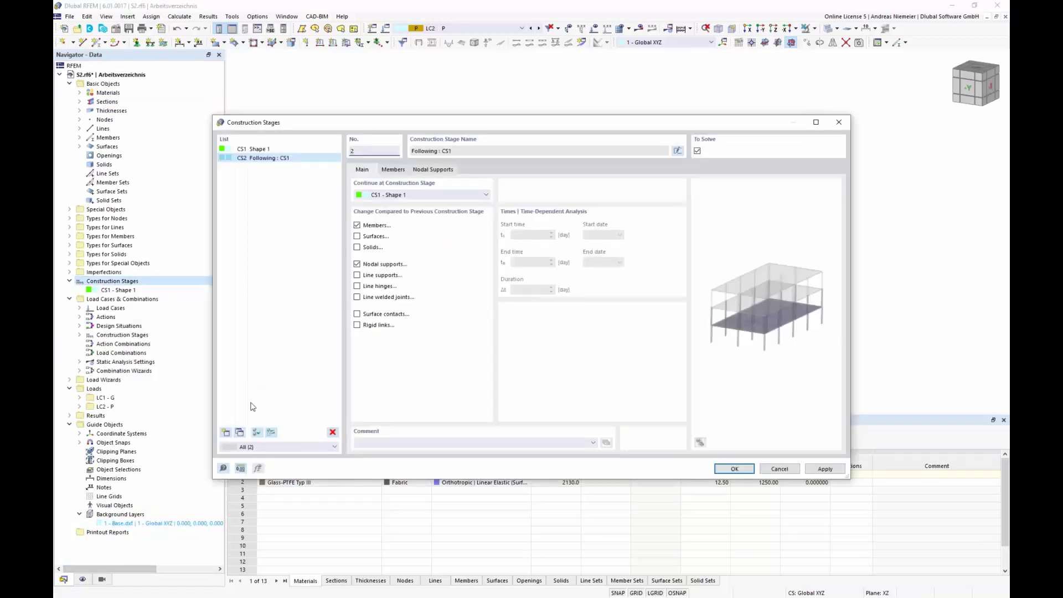
{"action": "left_click", "coordinate": [678, 151]}
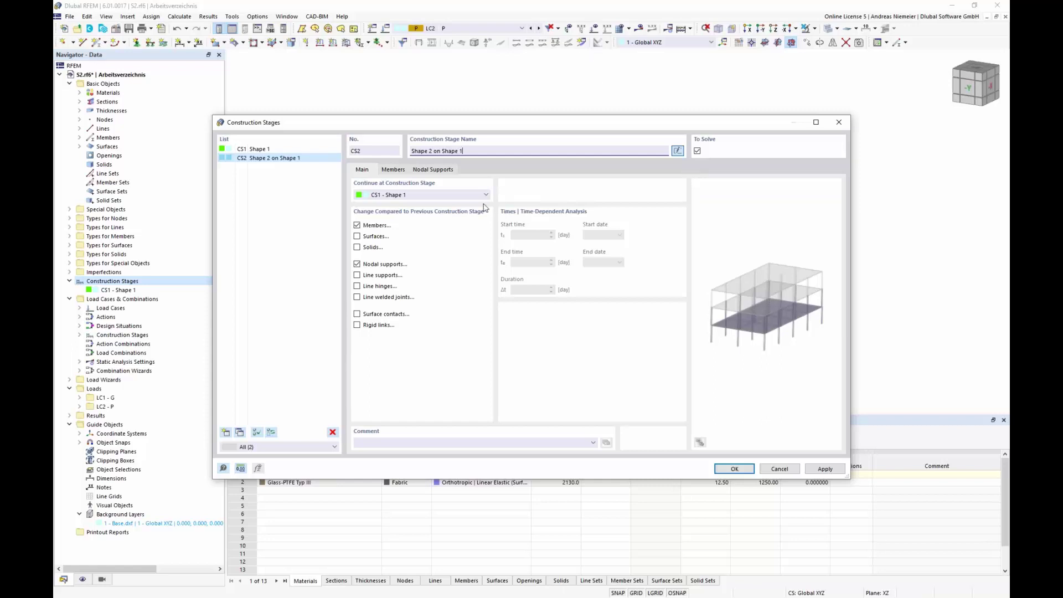
{"action": "left_click", "coordinate": [358, 237]}
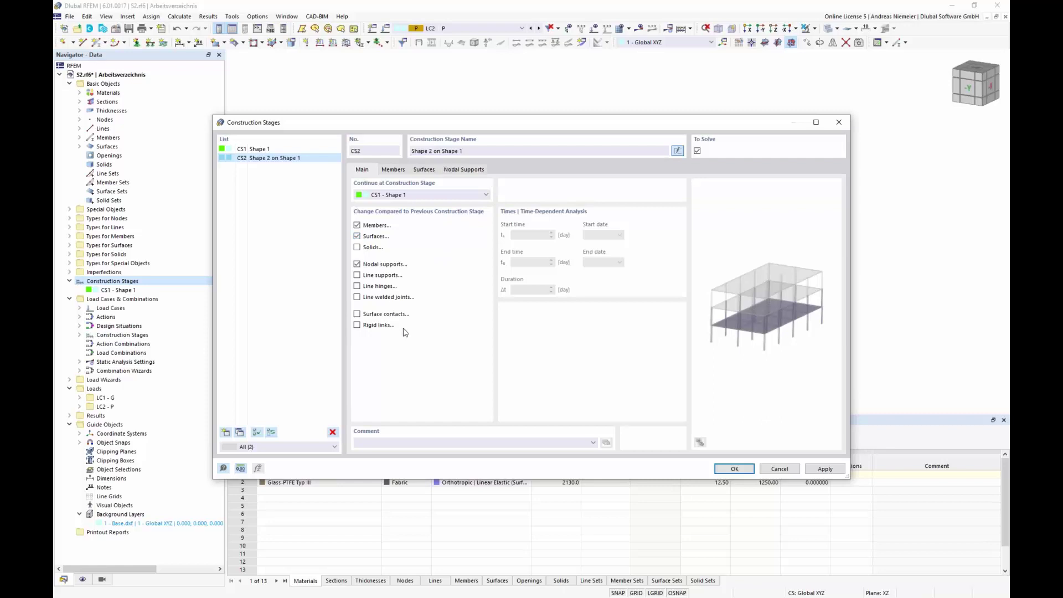
{"action": "left_click", "coordinate": [357, 275]}
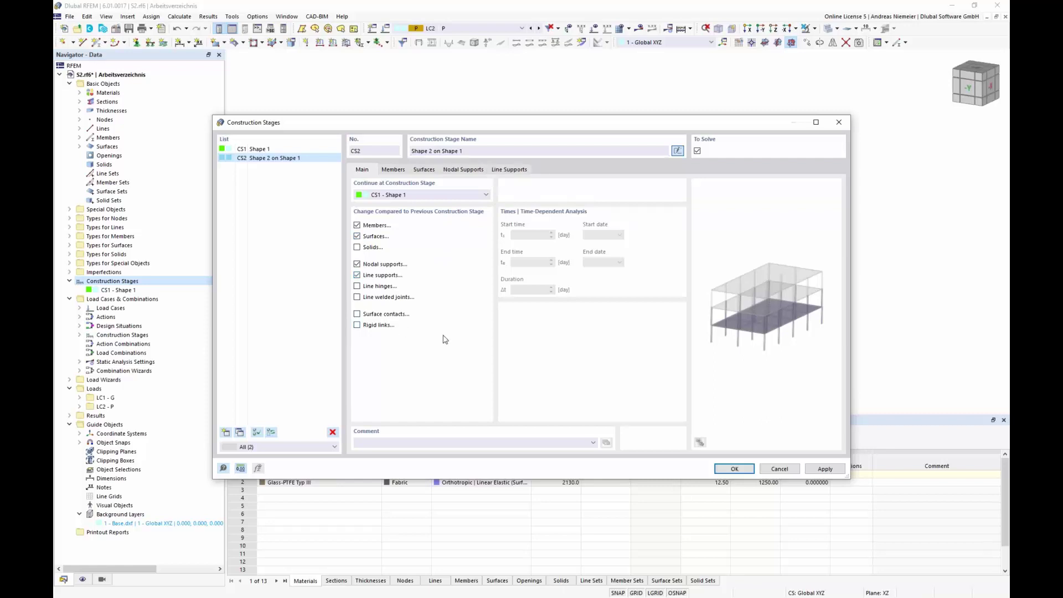
Step: Include all members, surfaces and line supports in construction stage CS2 and save the stage
{"action": "left_click", "coordinate": [394, 170]}
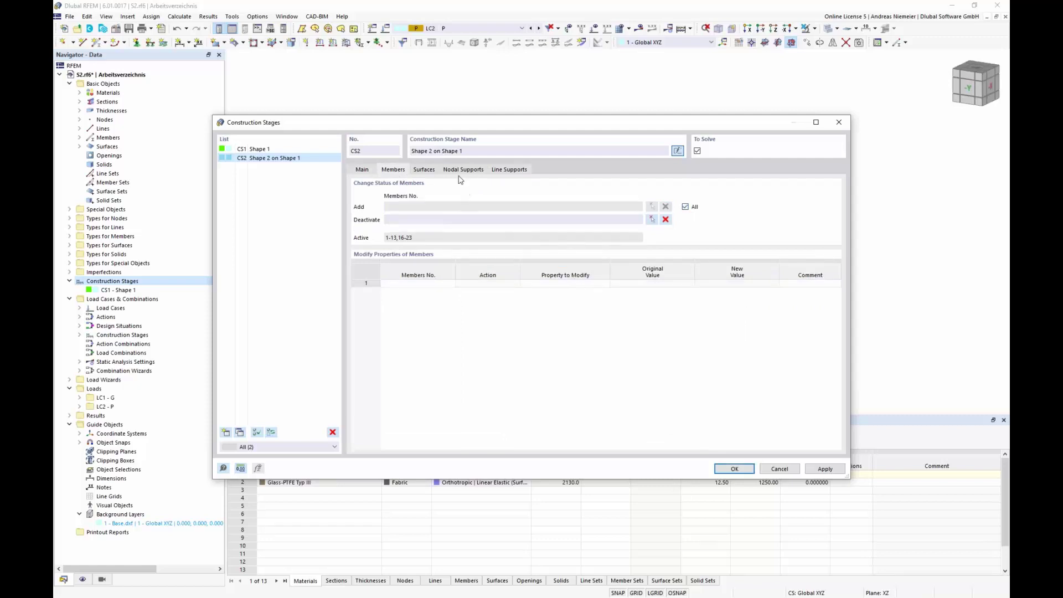
{"action": "left_click", "coordinate": [431, 169]}
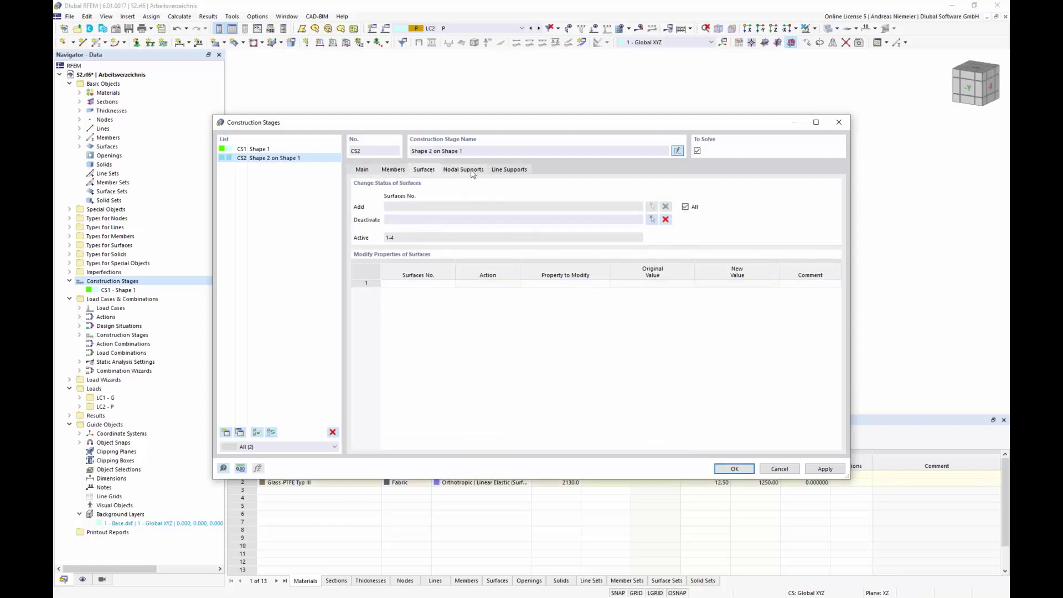
{"action": "left_click", "coordinate": [465, 170]}
{"action": "left_click", "coordinate": [509, 170]}
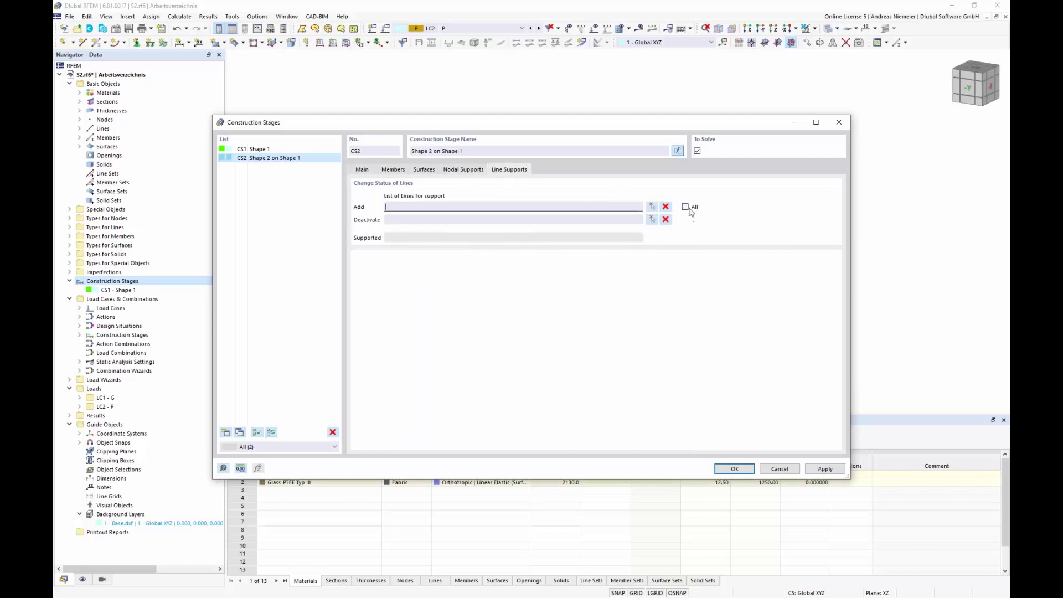
{"action": "left_click", "coordinate": [686, 207]}
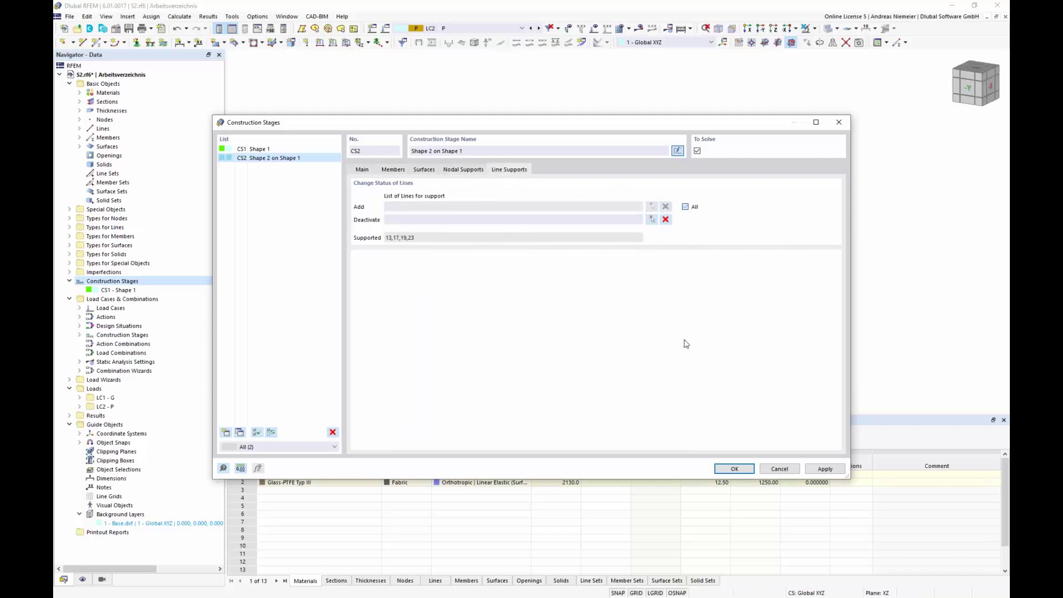
{"action": "left_click", "coordinate": [735, 469]}
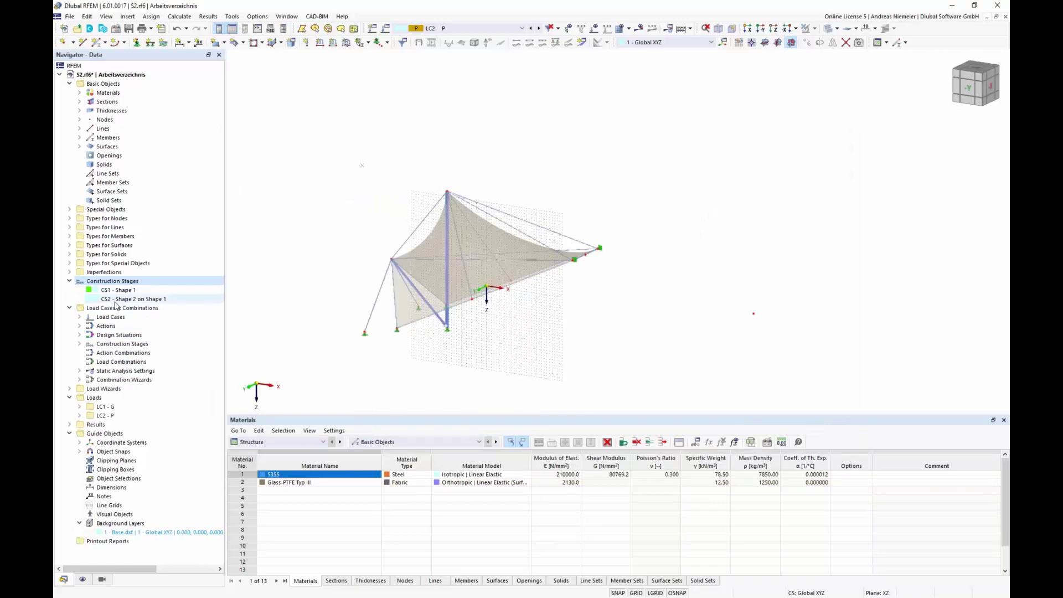
Step: Check the load cases assigned to construction stages CS1 and CS2, and calculate stage CS2 - Shape 2 on Shape 1
{"action": "left_click", "coordinate": [385, 28]}
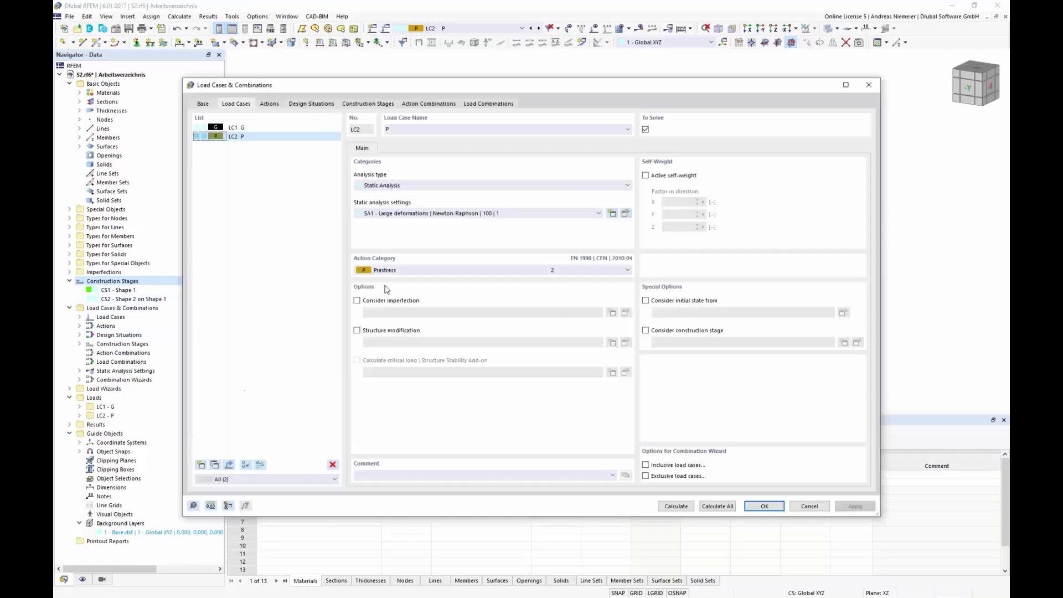
{"action": "left_click", "coordinate": [374, 105]}
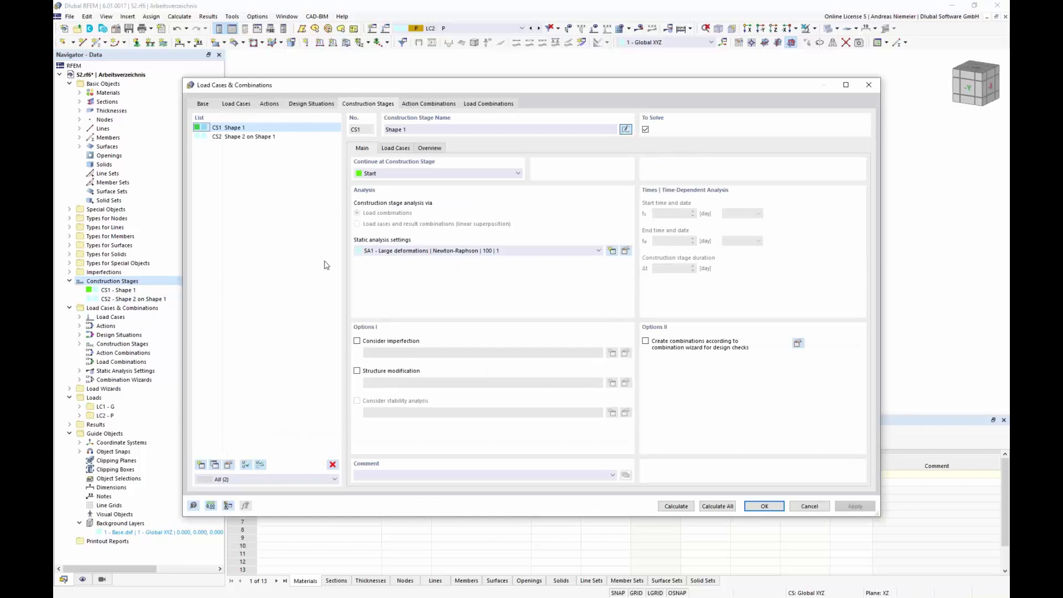
{"action": "left_click", "coordinate": [396, 148]}
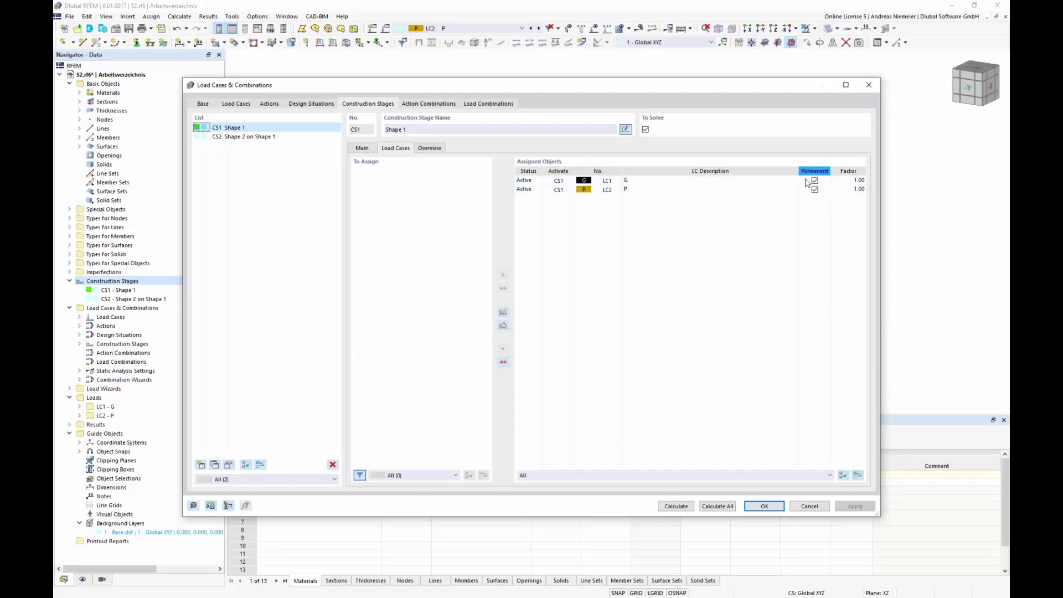
{"action": "left_click", "coordinate": [278, 137]}
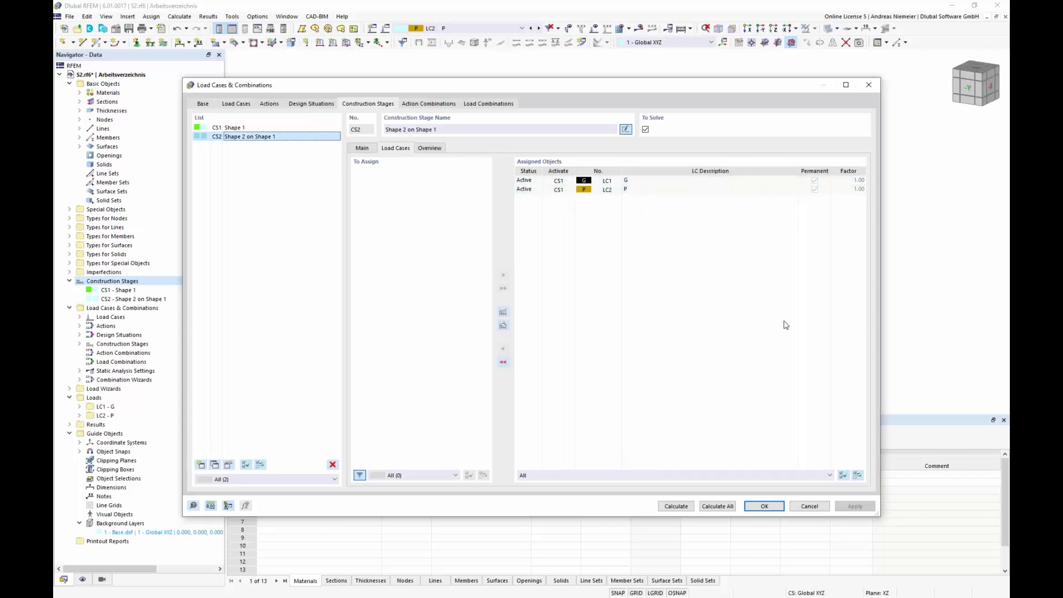
{"action": "left_click", "coordinate": [677, 506]}
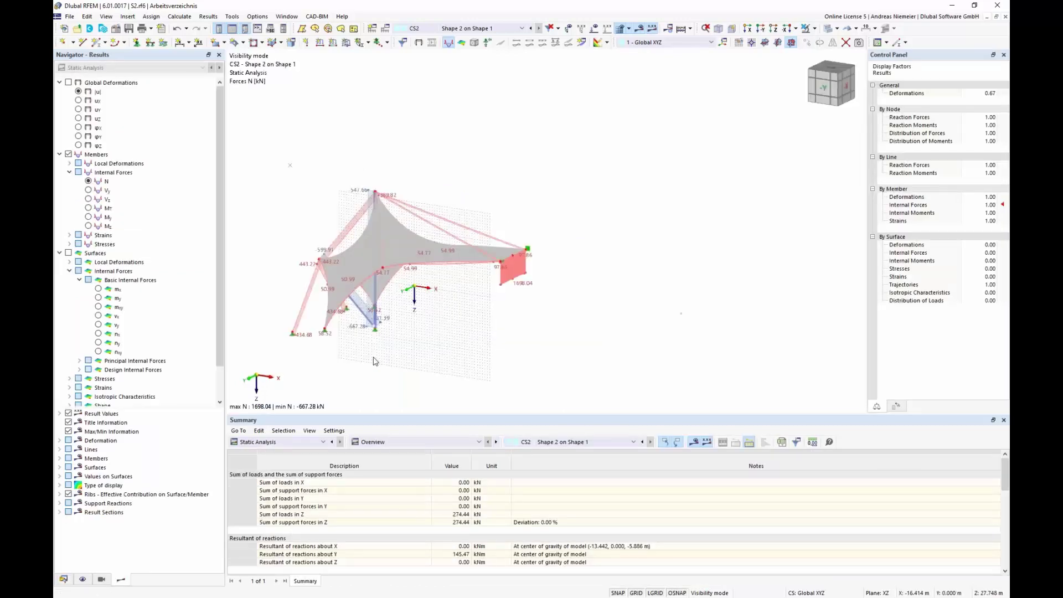
Step: Display the surface axial forces nx and ny for stage CS2, and show the results of stage CS1 - Shape 1
{"action": "middle_click_drag", "start_coordinate": [392, 346], "coordinate": [535, 316]}
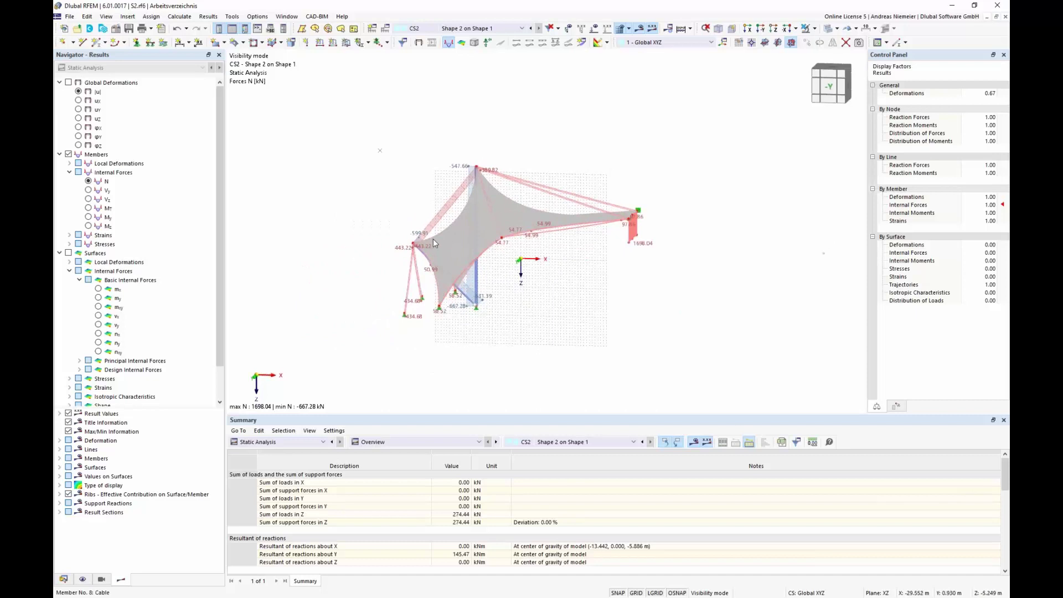
{"action": "scroll", "coordinate": [434, 238], "scroll_direction": "up", "scroll_amount": 2}
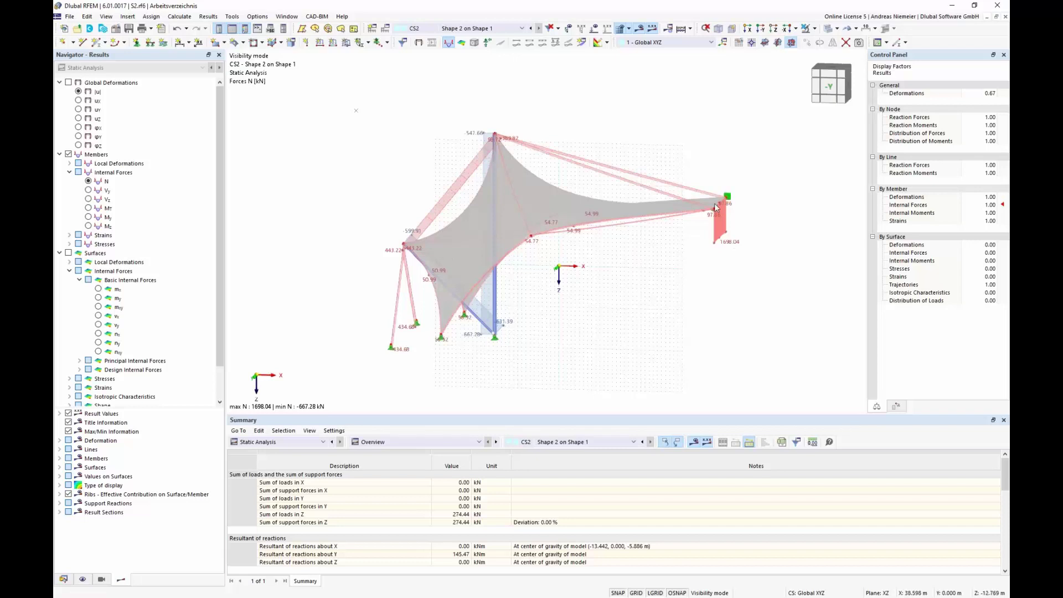
{"action": "mouse_move", "coordinate": [648, 252]}
{"action": "middle_mouse_down"}
{"action": "mouse_move", "coordinate": [605, 268]}
{"action": "mouse_move", "coordinate": [633, 253]}
{"action": "middle_mouse_up"}
{"action": "scroll", "coordinate": [645, 253], "scroll_direction": "up", "scroll_amount": 1}
{"action": "scroll", "coordinate": [634, 257], "scroll_direction": "down", "scroll_amount": 1}
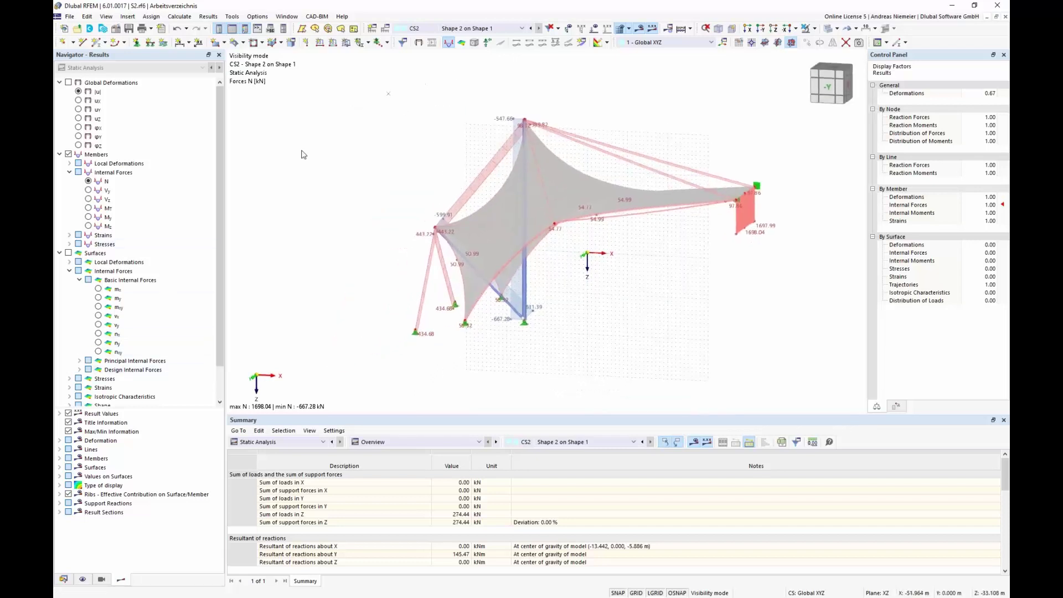
{"action": "left_click", "coordinate": [98, 334]}
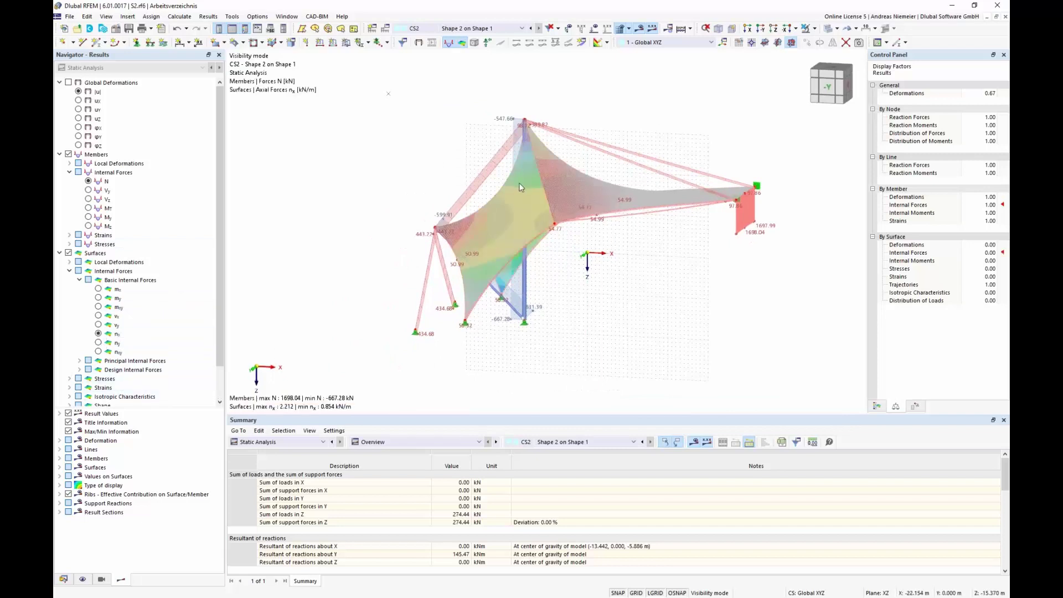
{"action": "left_click", "coordinate": [98, 345]}
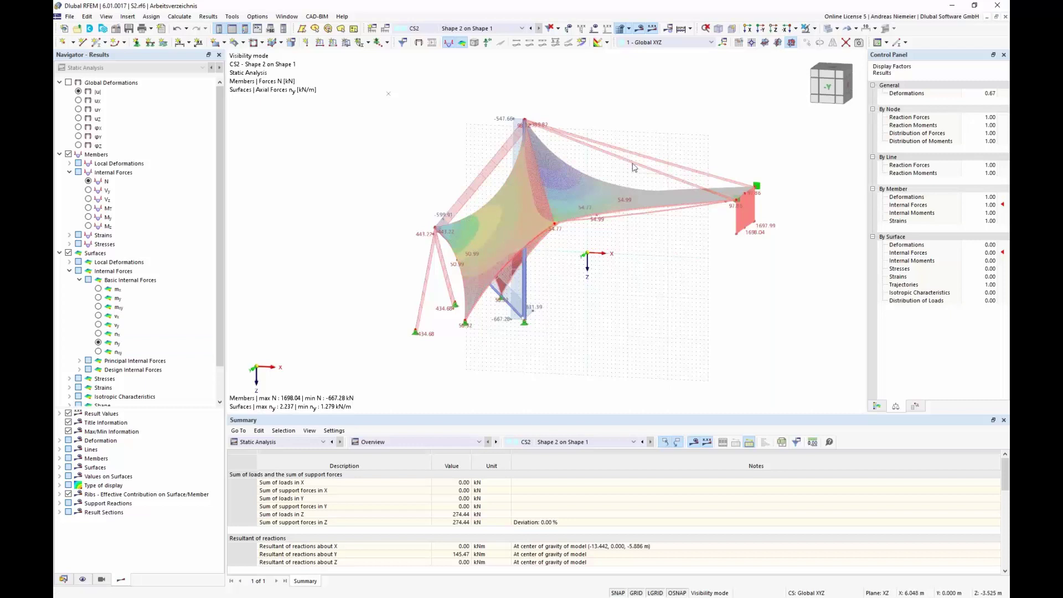
{"action": "left_click", "coordinate": [493, 28]}
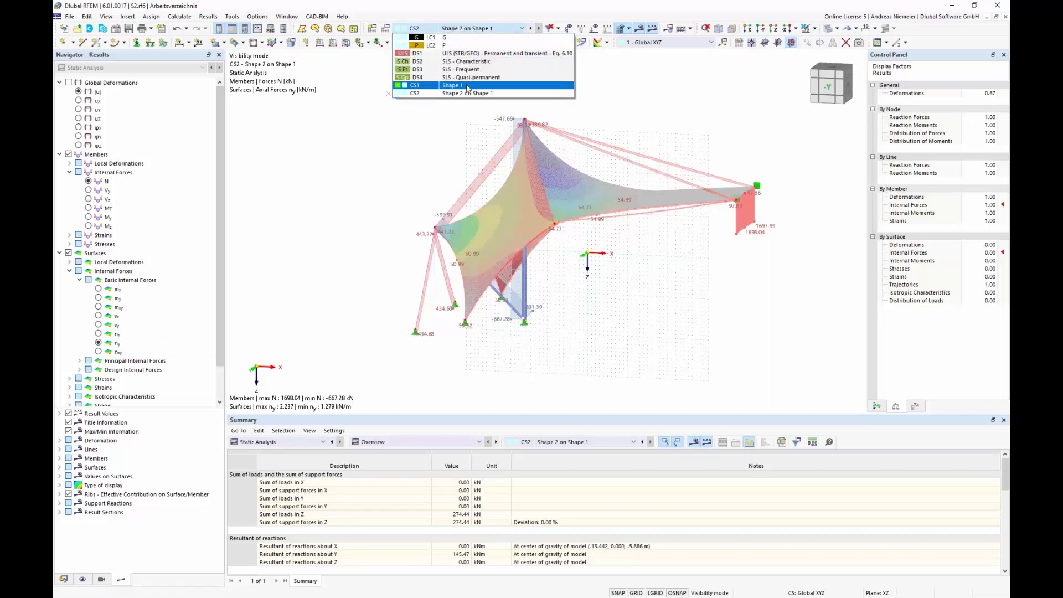
{"action": "left_click", "coordinate": [476, 94]}
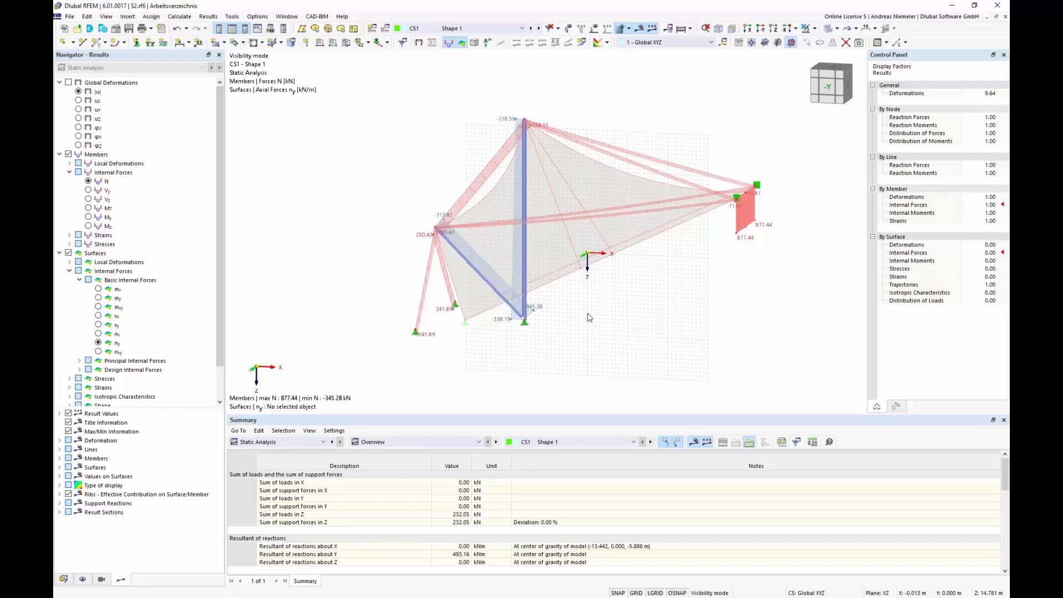
Step: Add load case Q as LC3 in the load cases table with the action category Imposed loads - category H: roofs
{"action": "left_click", "coordinate": [71, 579]}
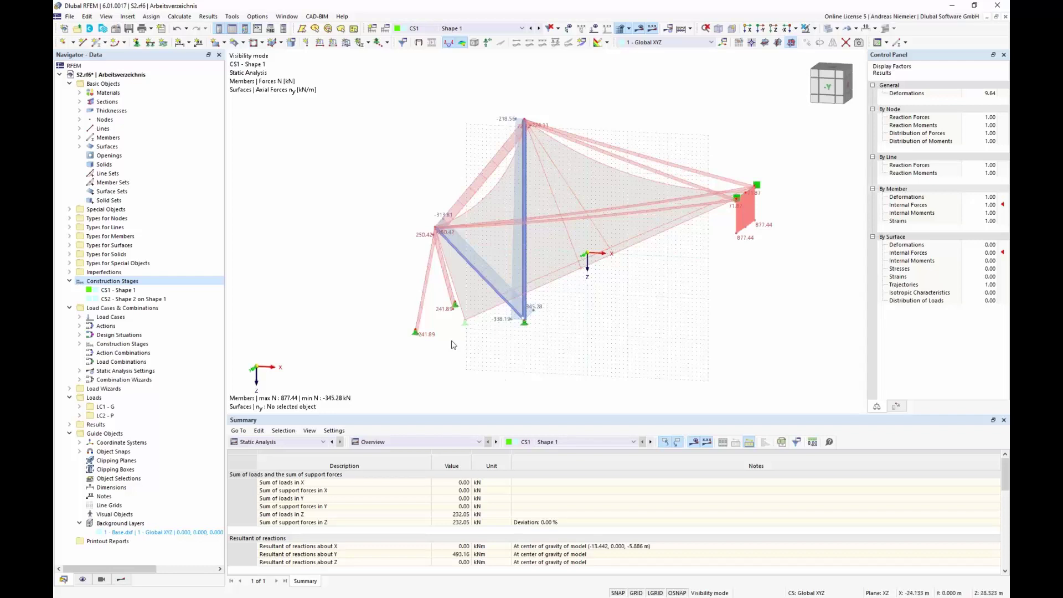
{"action": "left_click", "coordinate": [291, 442]}
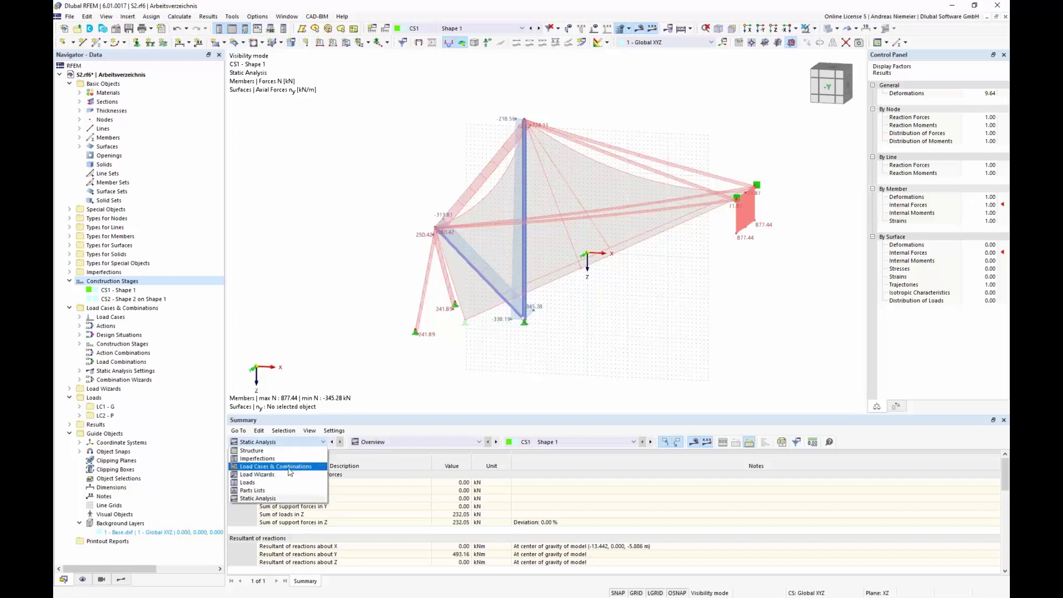
{"action": "left_click", "coordinate": [290, 469]}
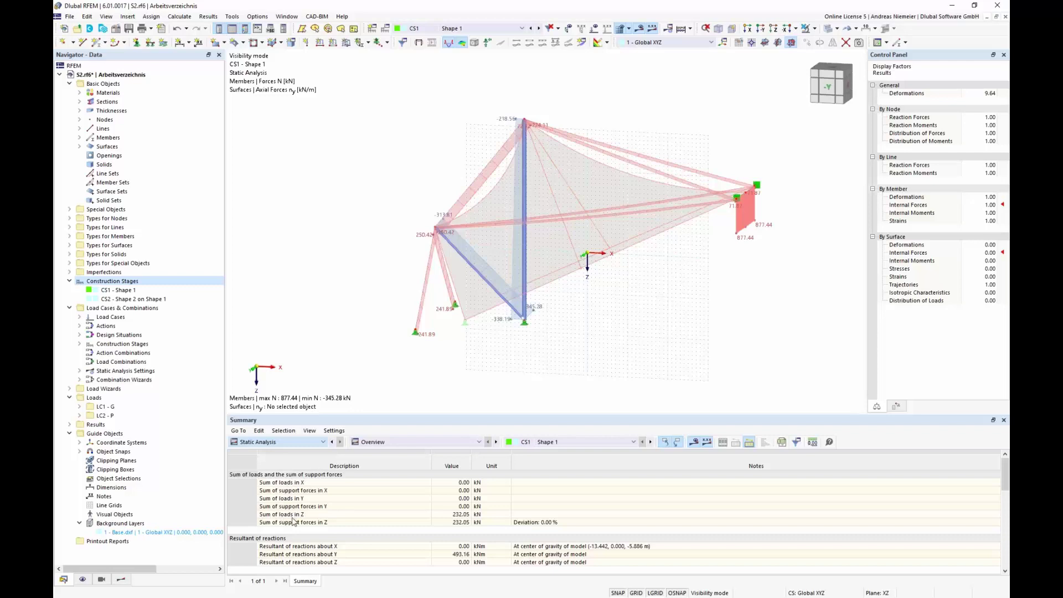
{"action": "left_click", "coordinate": [284, 442]}
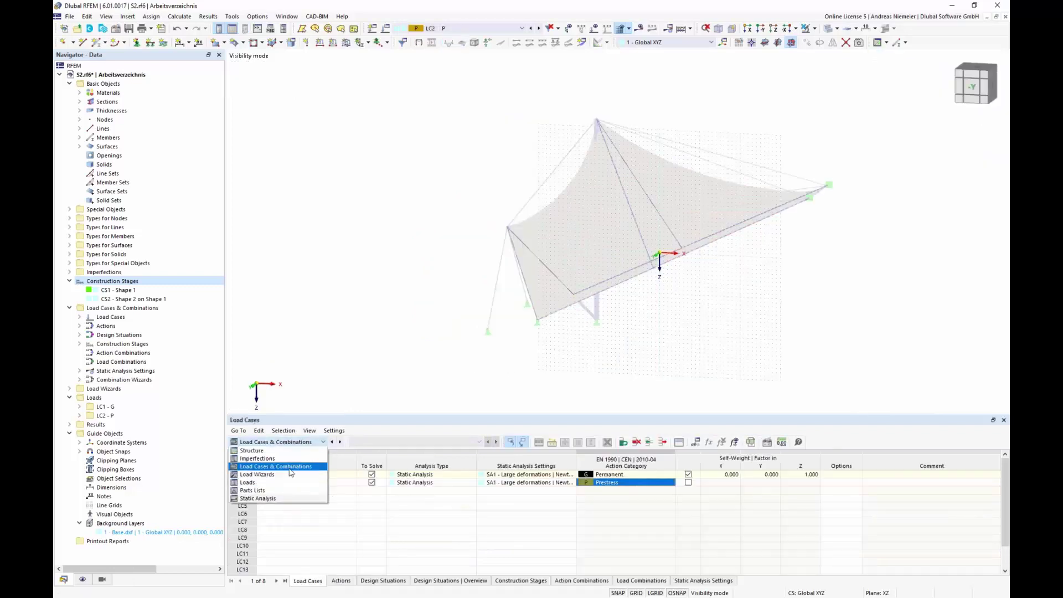
{"action": "left_click", "coordinate": [286, 468]}
{"action": "left_click", "coordinate": [399, 491]}
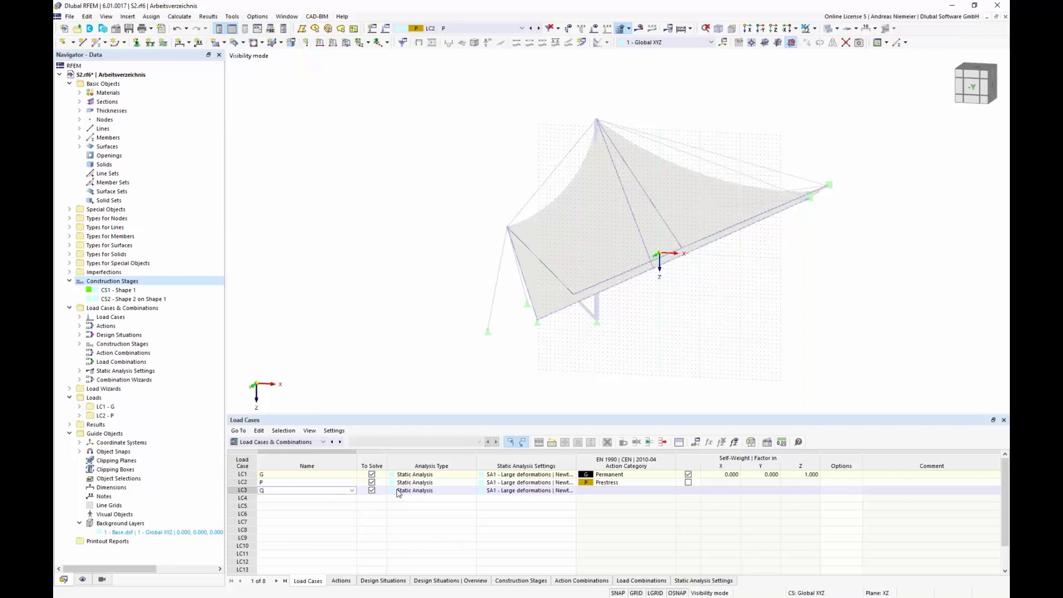
{"action": "left_click", "coordinate": [509, 523]}
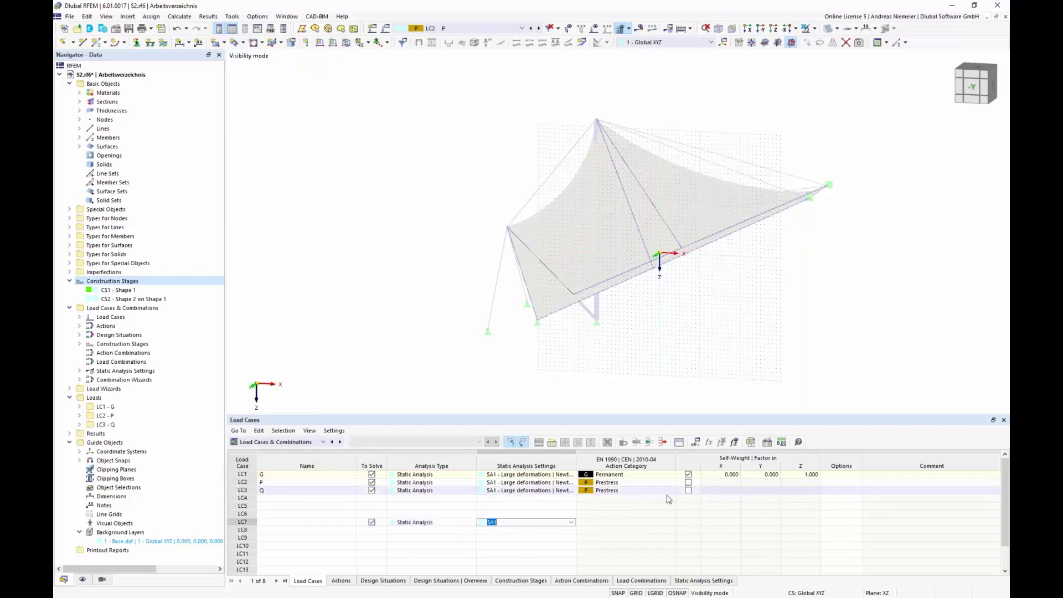
{"action": "left_click", "coordinate": [637, 490]}
{"action": "left_click", "coordinate": [672, 491]}
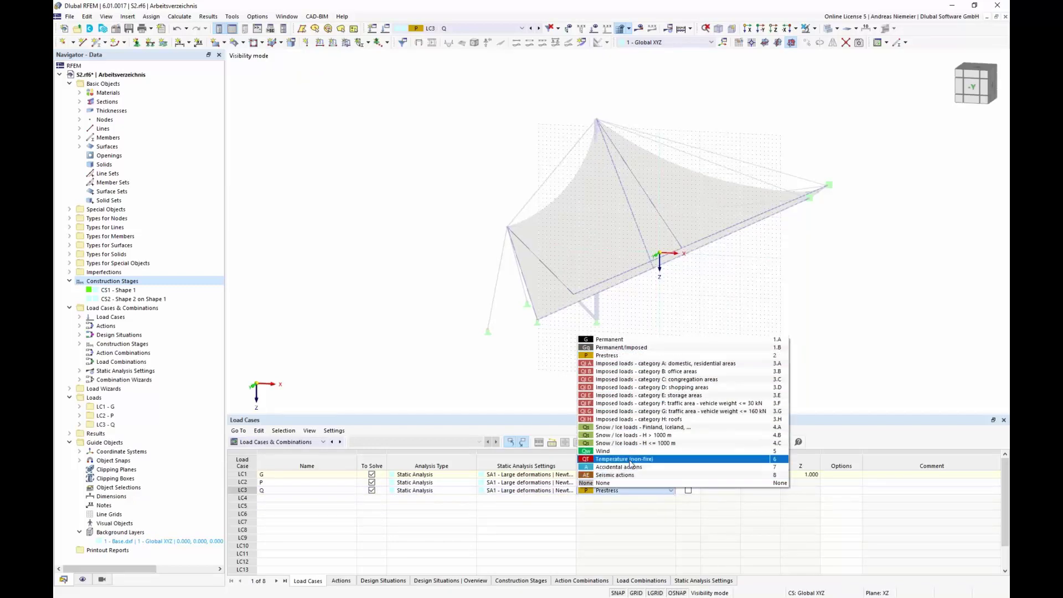
{"action": "left_click", "coordinate": [611, 419]}
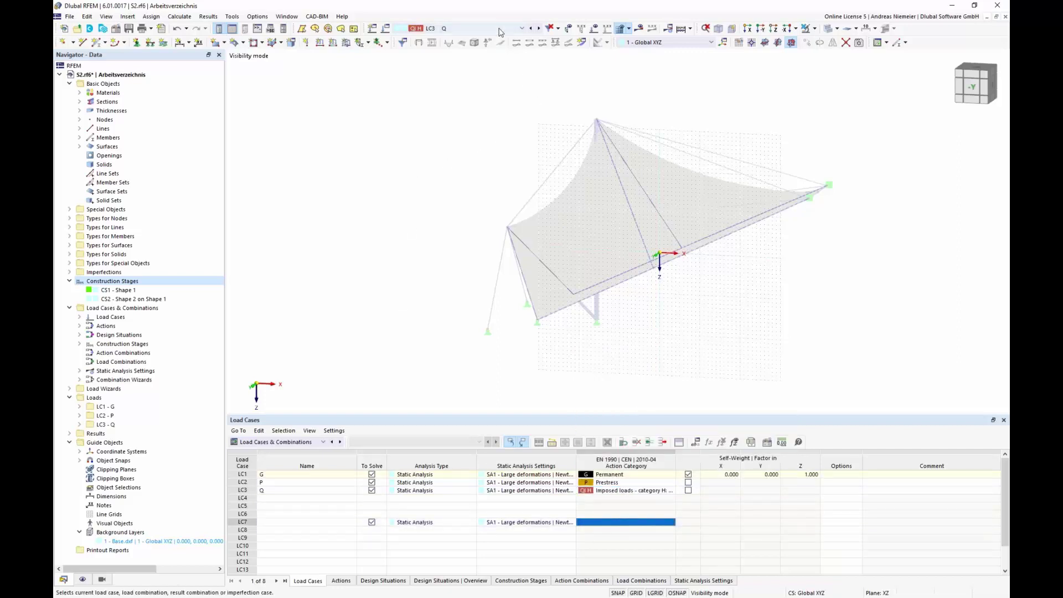
Step: Define a uniform surface force of 0.2 kN/m² in load case LC1 - G, acting in the projected global Z direction
{"action": "left_click", "coordinate": [464, 29]}
{"action": "left_click", "coordinate": [458, 44]}
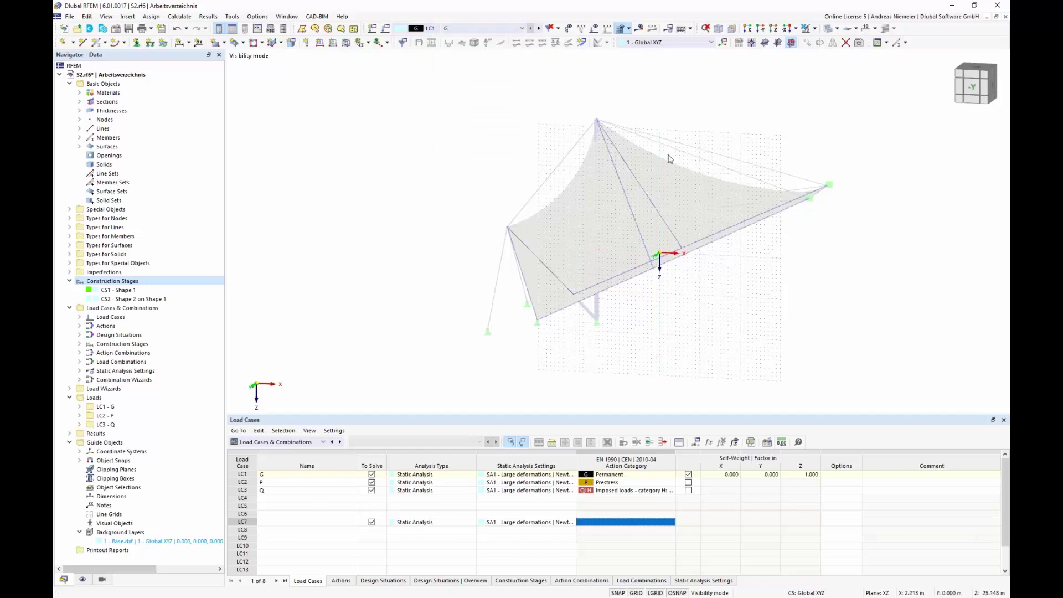
{"action": "scroll", "coordinate": [705, 330], "scroll_direction": "down", "scroll_amount": 2}
{"action": "middle_click_drag", "start_coordinate": [714, 315], "coordinate": [718, 258]}
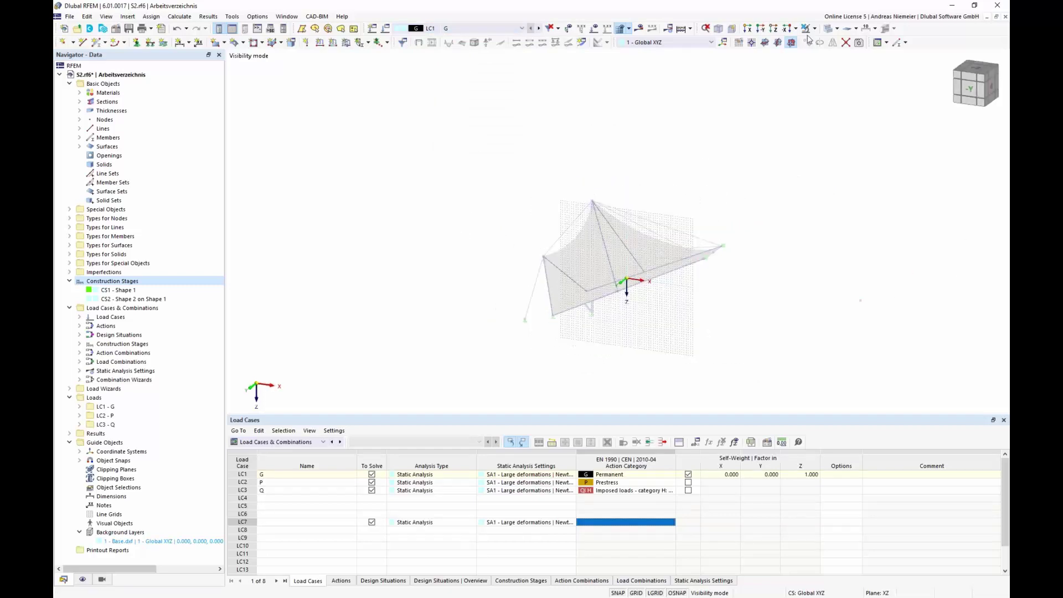
{"action": "left_click", "coordinate": [347, 43]}
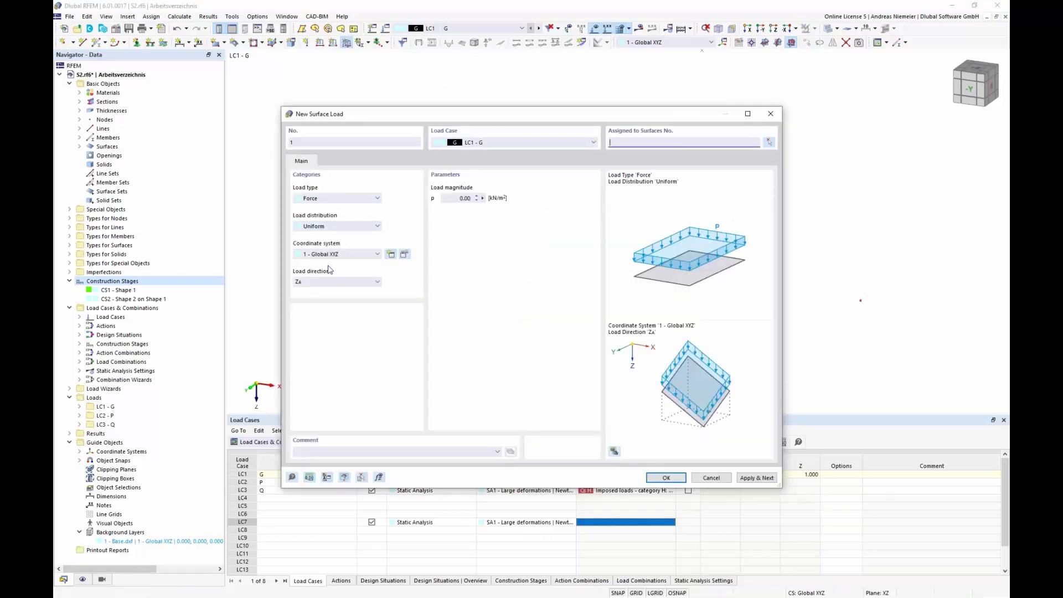
{"action": "left_click", "coordinate": [331, 283]}
{"action": "left_click", "coordinate": [381, 313]}
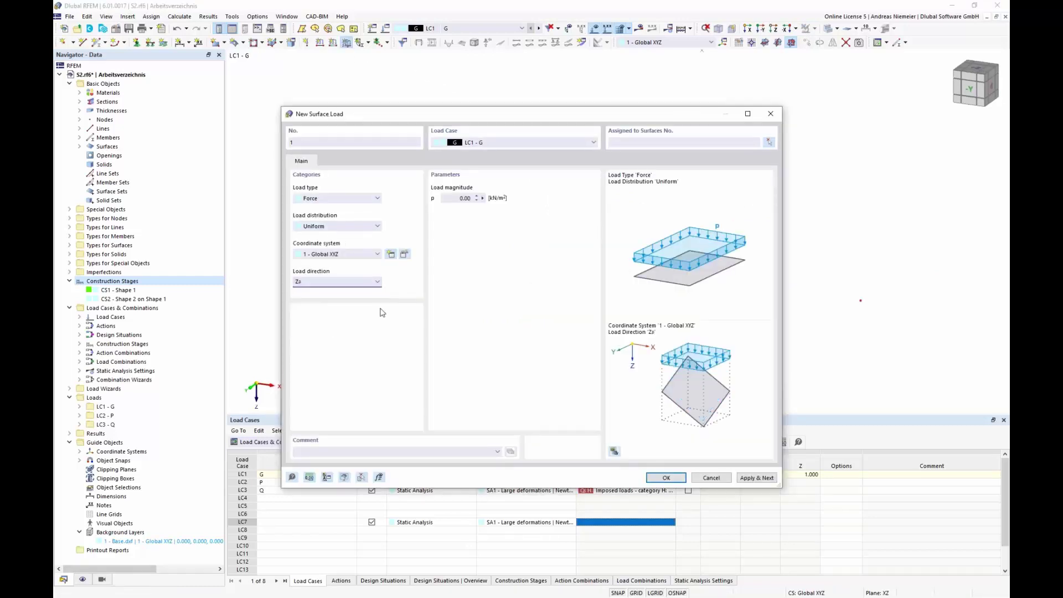
{"action": "left_click", "coordinate": [455, 198]}
{"action": "type", "text": "0,2"}
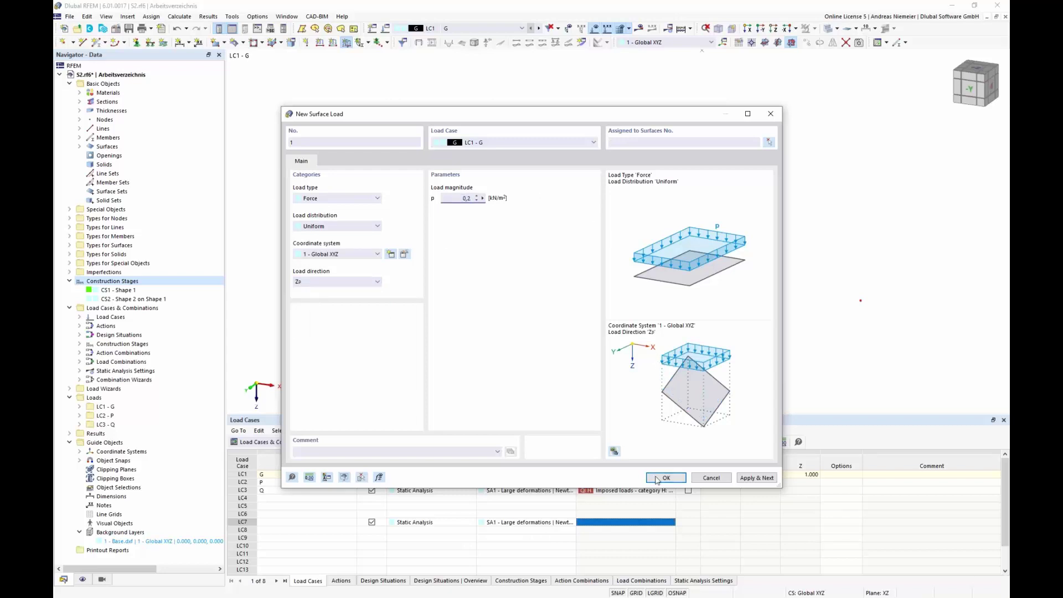
{"action": "left_click", "coordinate": [666, 477]}
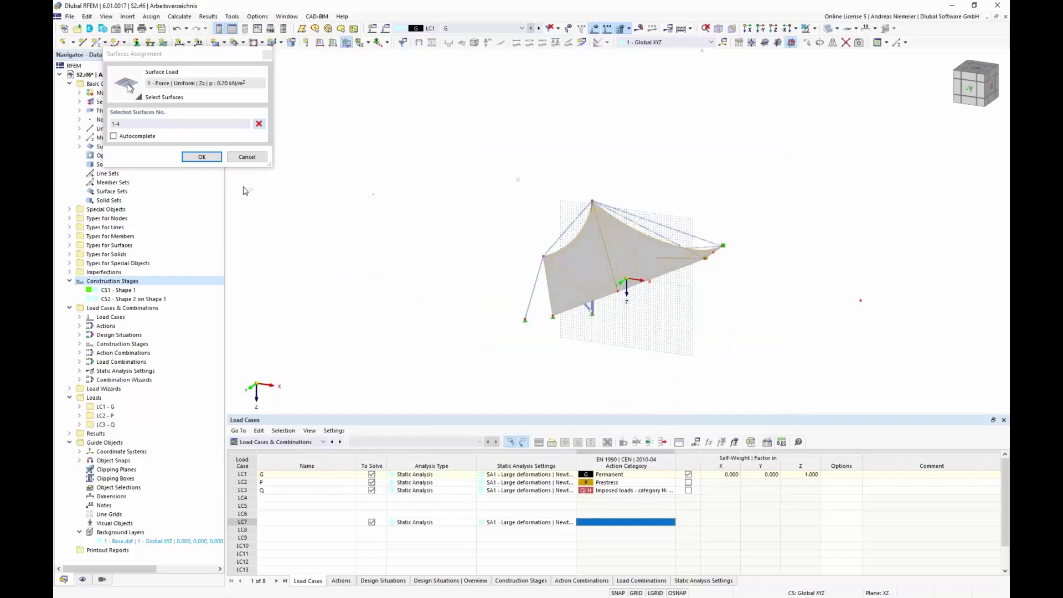
Step: Assign the new surface load to surfaces 1-4 and accept the deletion of all results
{"action": "left_click", "coordinate": [202, 156]}
{"action": "left_click", "coordinate": [588, 348]}
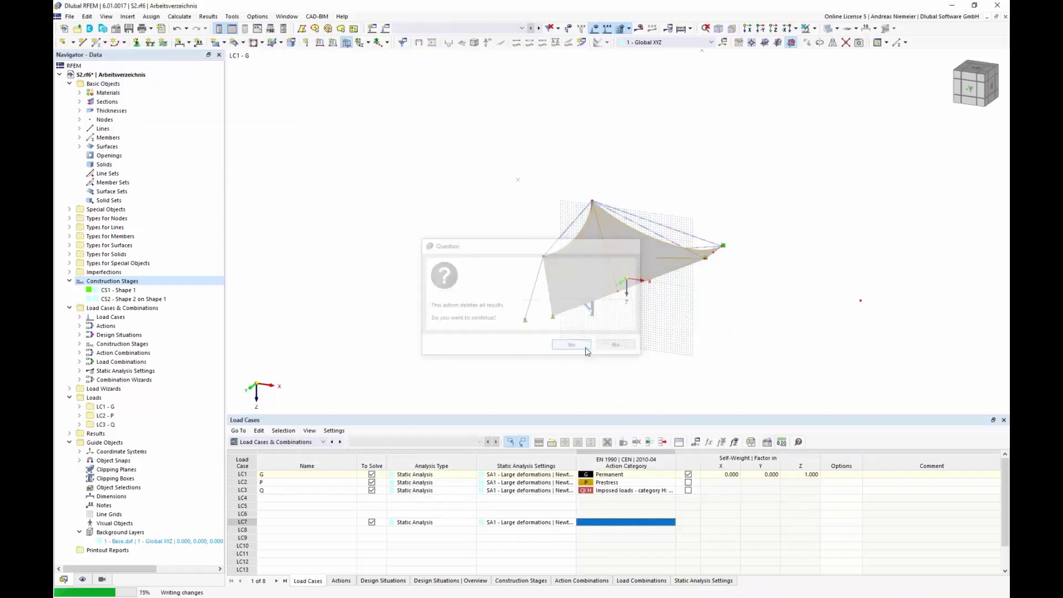
{"action": "middle_click_drag", "start_coordinate": [712, 323], "coordinate": [626, 311], "text": "ctrl"}
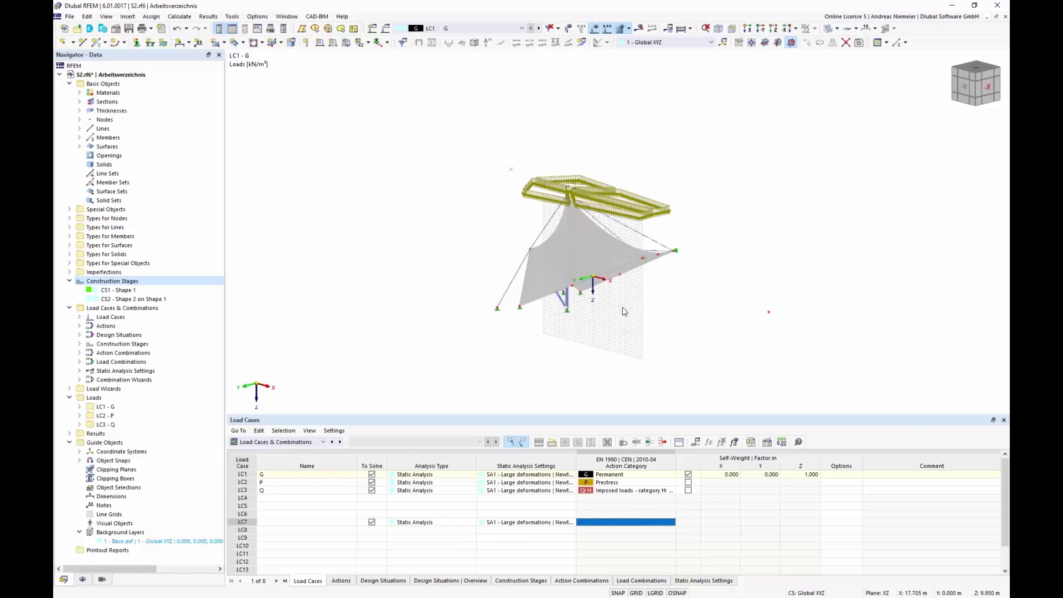
{"action": "left_click", "coordinate": [387, 39]}
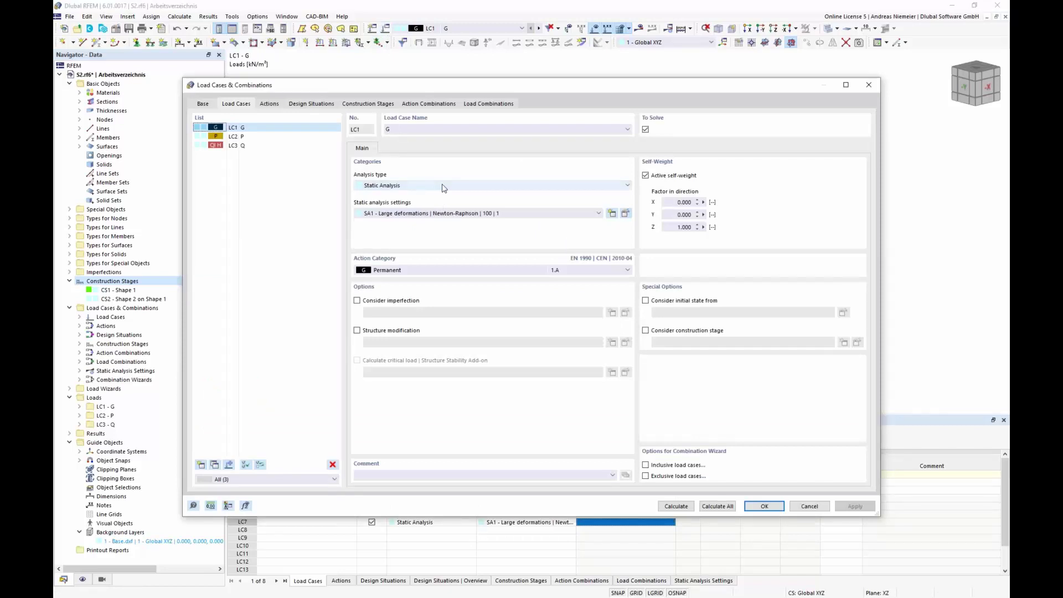
{"action": "left_click", "coordinate": [381, 105]}
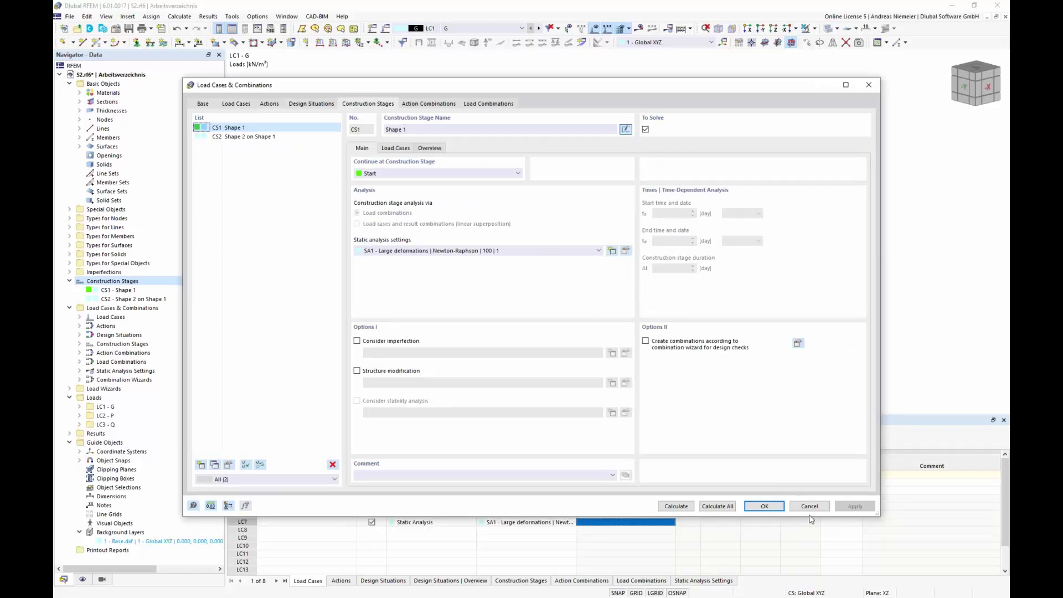
{"action": "left_click", "coordinate": [764, 506]}
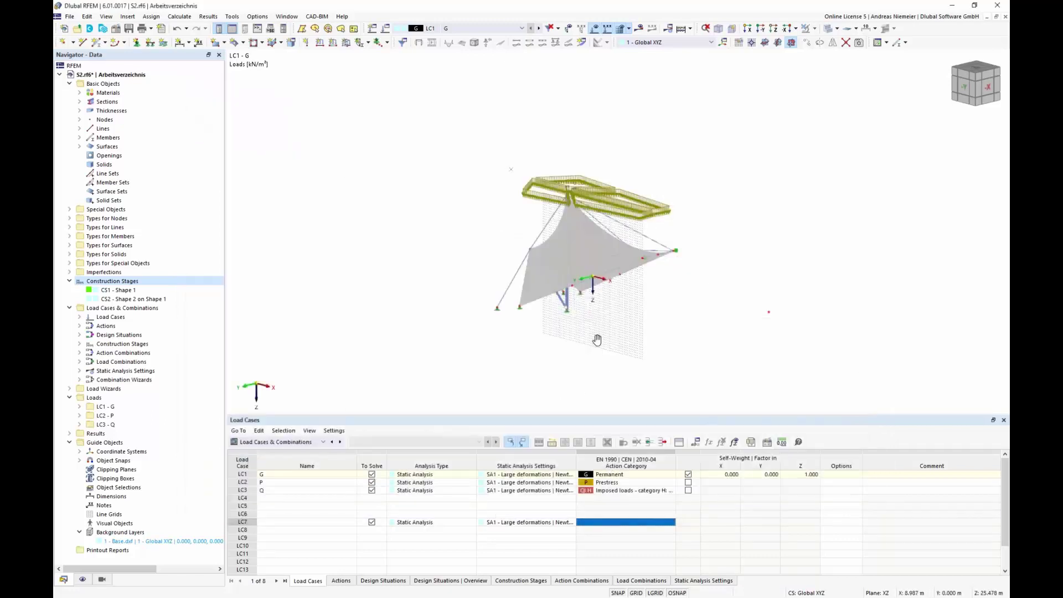
Step: Create construction stage CS3 named "Structural Calculation on Shape 2", continuing from CS2 - Shape 2 on Shape 1
{"action": "middle_click_drag", "start_coordinate": [597, 339], "coordinate": [551, 337]}
{"action": "scroll", "coordinate": [549, 337], "scroll_direction": "up", "scroll_amount": 2}
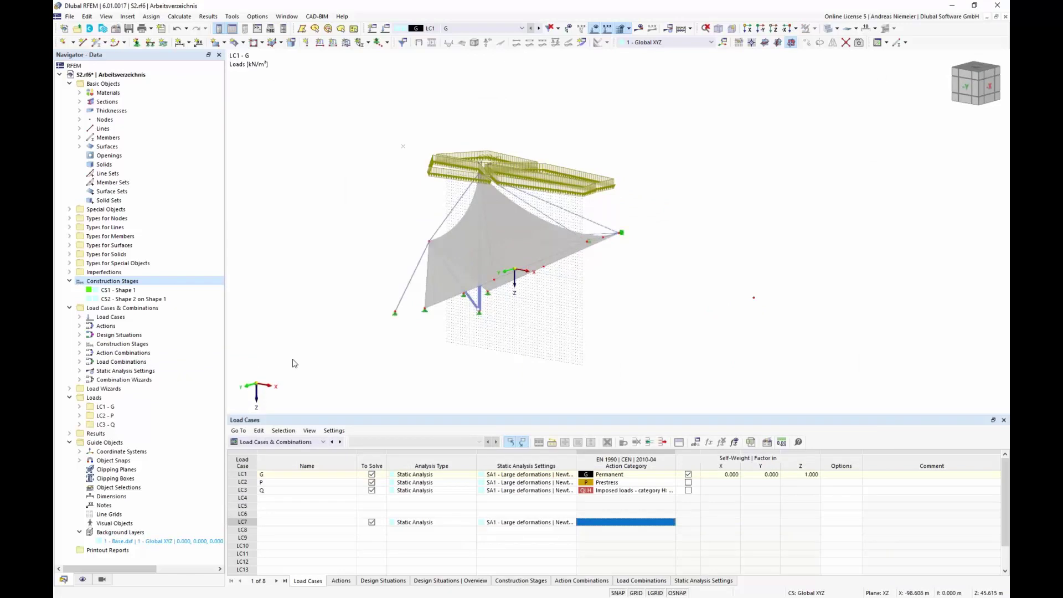
{"action": "right_click", "coordinate": [146, 282]}
{"action": "left_click", "coordinate": [167, 302]}
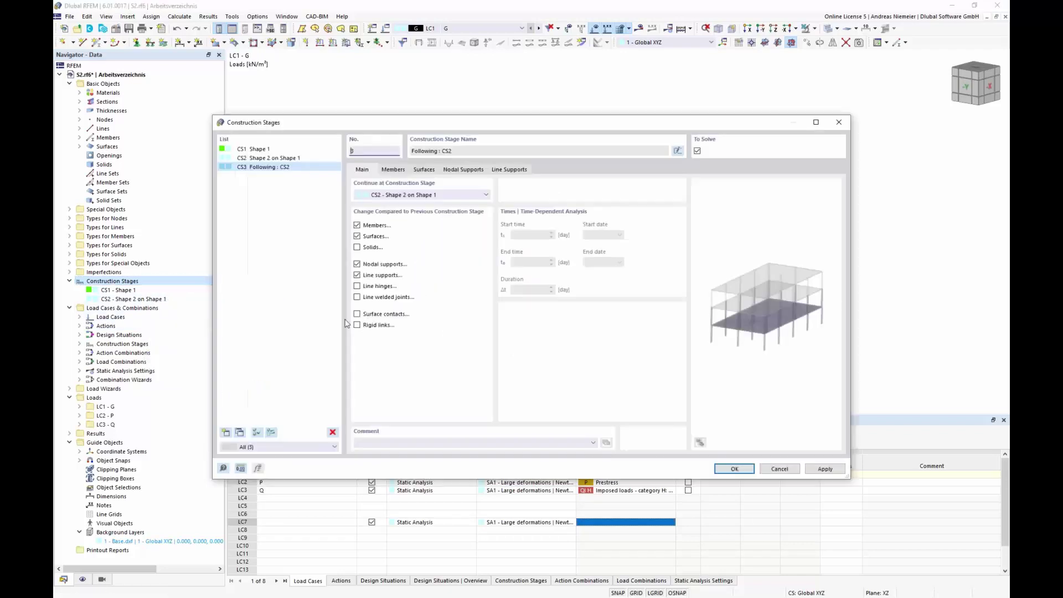
{"action": "left_click", "coordinate": [679, 151]}
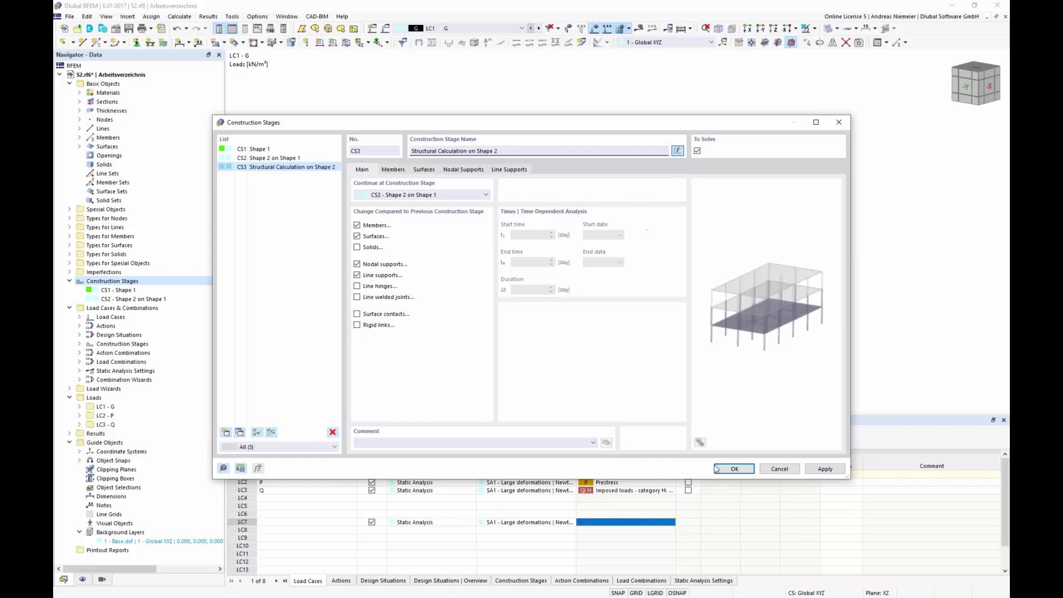
{"action": "left_click", "coordinate": [734, 469]}
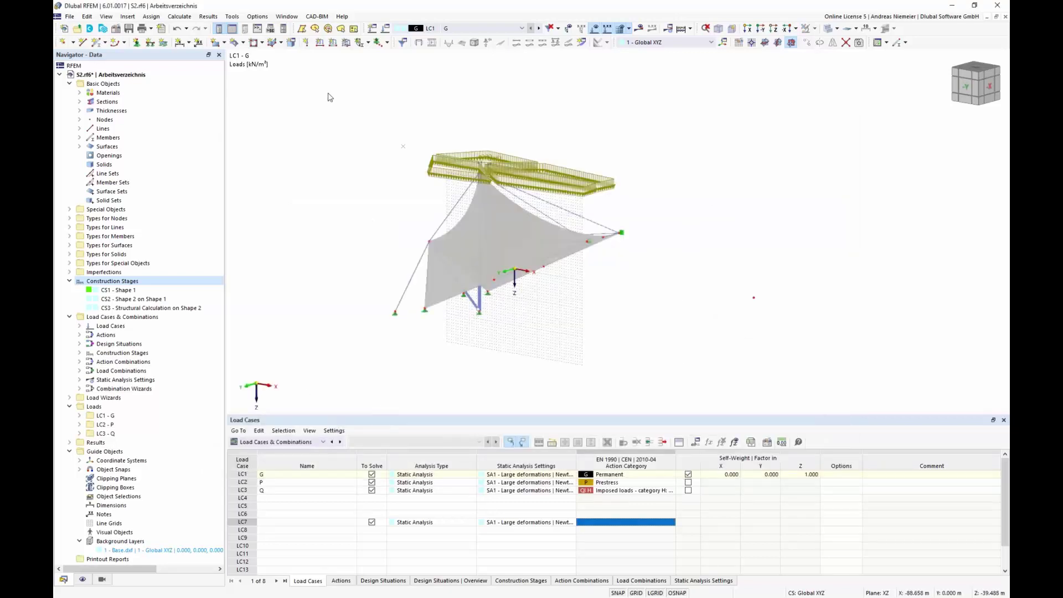
Step: Assign load case LC3 - Q to construction stage CS3 - Structural Calculation on Shape 2
{"action": "left_click", "coordinate": [385, 28]}
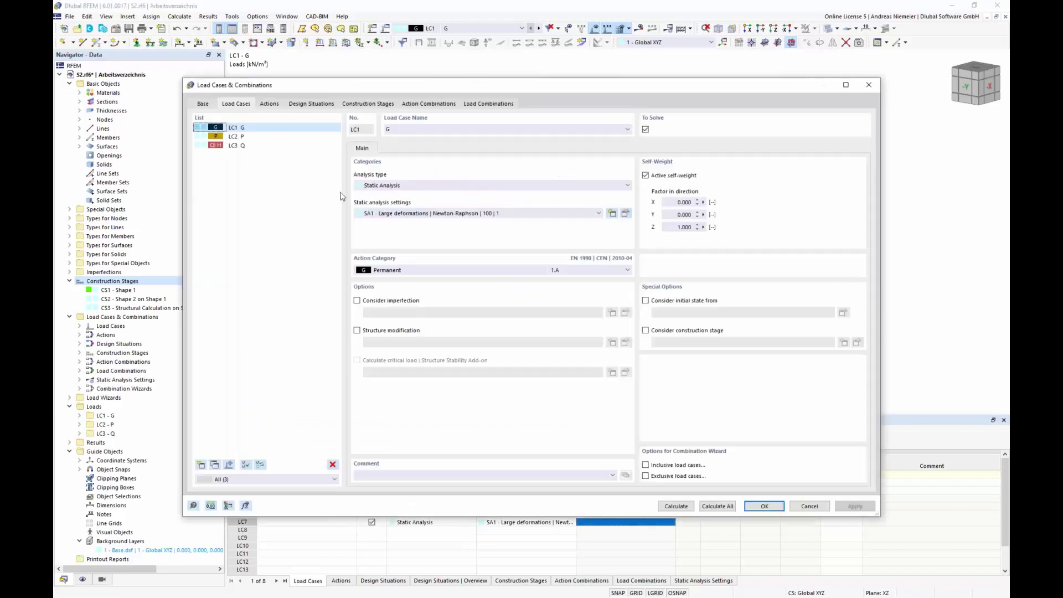
{"action": "left_click", "coordinate": [369, 104]}
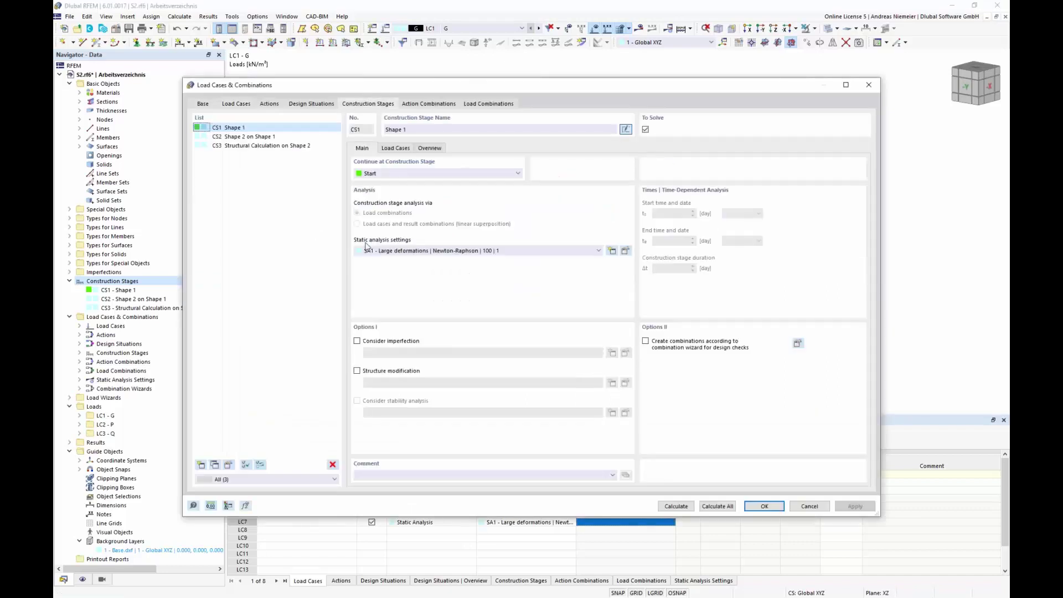
{"action": "left_click", "coordinate": [240, 137]}
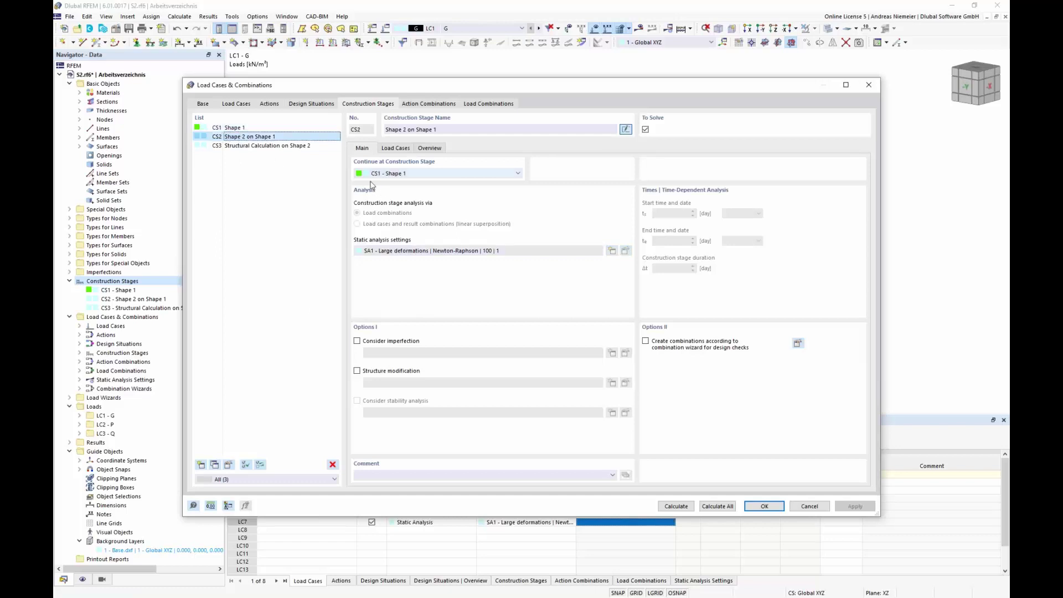
{"action": "left_click", "coordinate": [256, 146]}
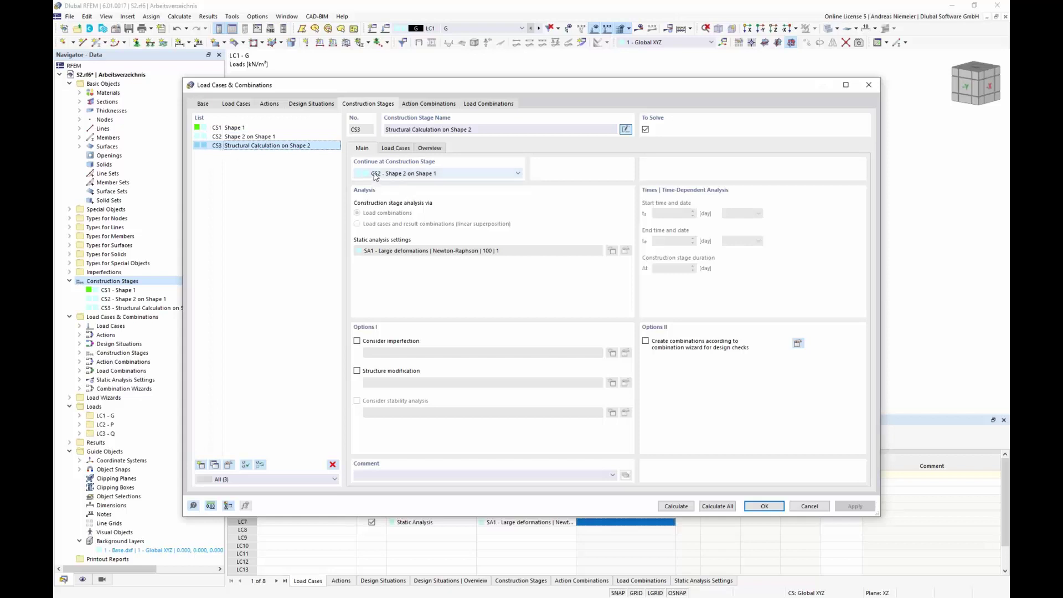
{"action": "left_click", "coordinate": [395, 148]}
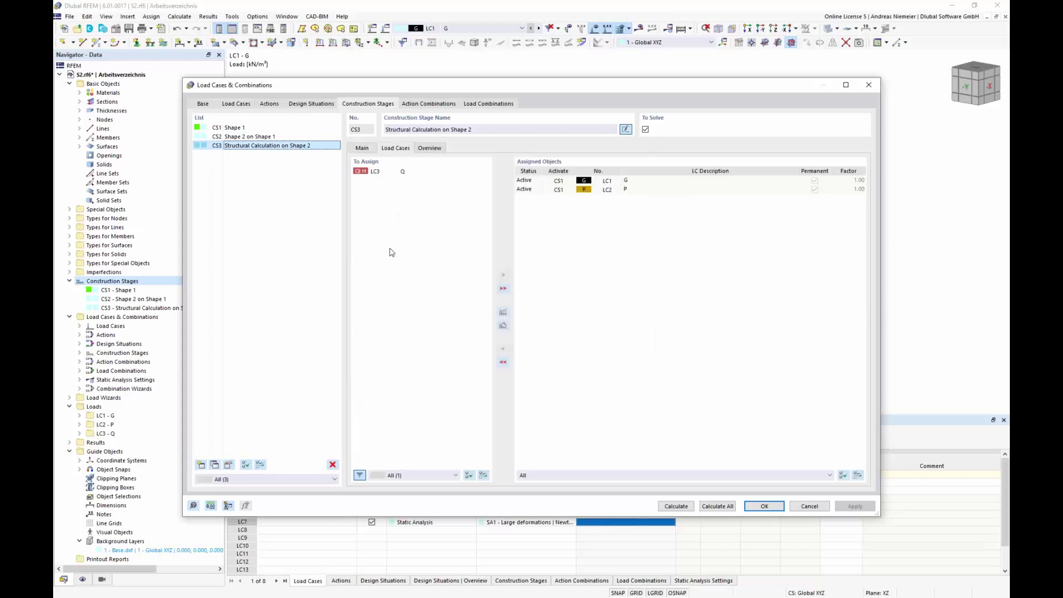
{"action": "left_click", "coordinate": [375, 171]}
{"action": "left_click", "coordinate": [503, 275]}
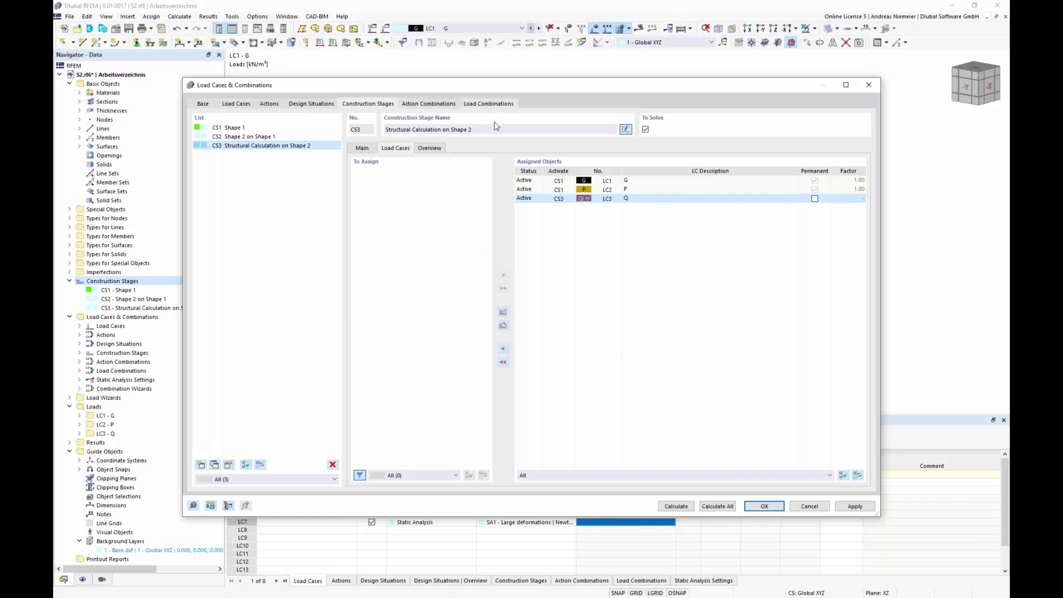
Step: Enable creating combinations according to the combination wizard for design checks in all three construction stages
{"action": "left_click", "coordinate": [492, 104]}
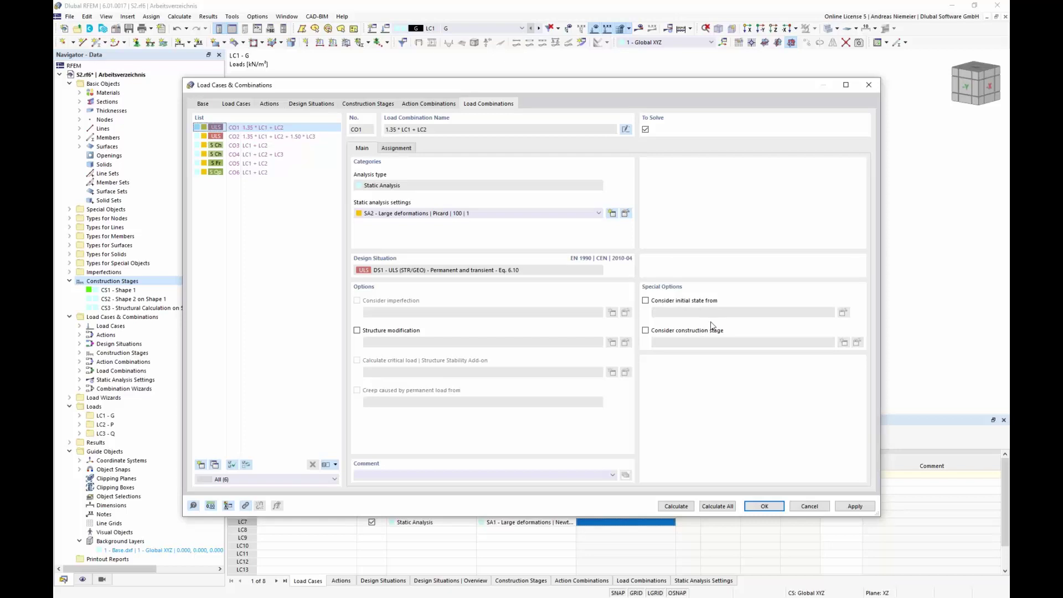
{"action": "left_click", "coordinate": [368, 104]}
{"action": "left_click_drag", "start_coordinate": [288, 146], "coordinate": [276, 133]}
{"action": "left_click", "coordinate": [363, 149]}
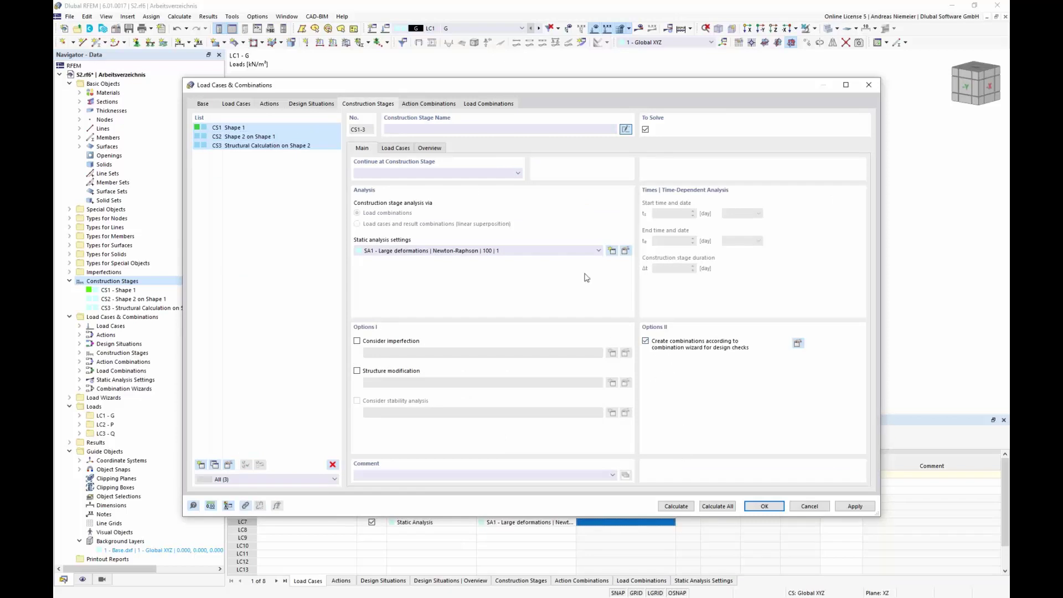
Step: Set combination wizard 1 to consider construction stages only, with static analysis settings SA3 - Large deformations | Newton-Raphson | 100 | 1
{"action": "left_click", "coordinate": [312, 104]}
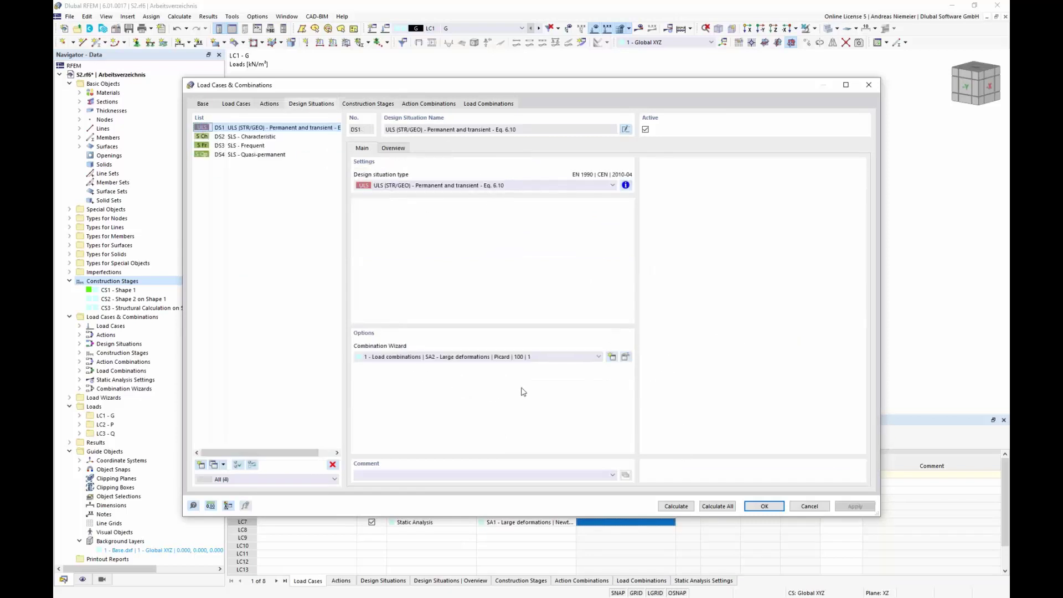
{"action": "left_click", "coordinate": [625, 357]}
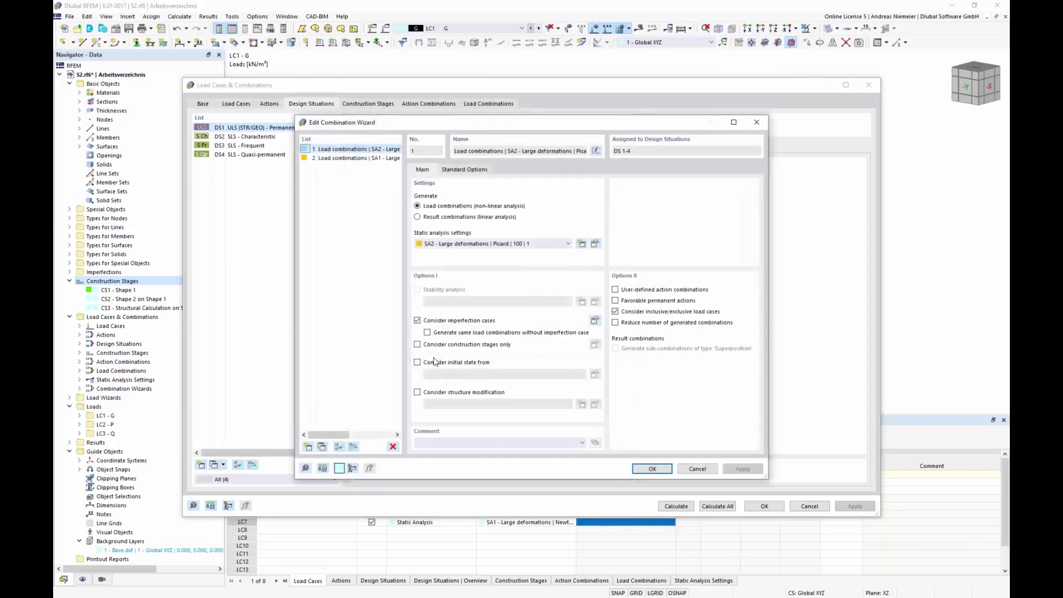
{"action": "left_click", "coordinate": [417, 345]}
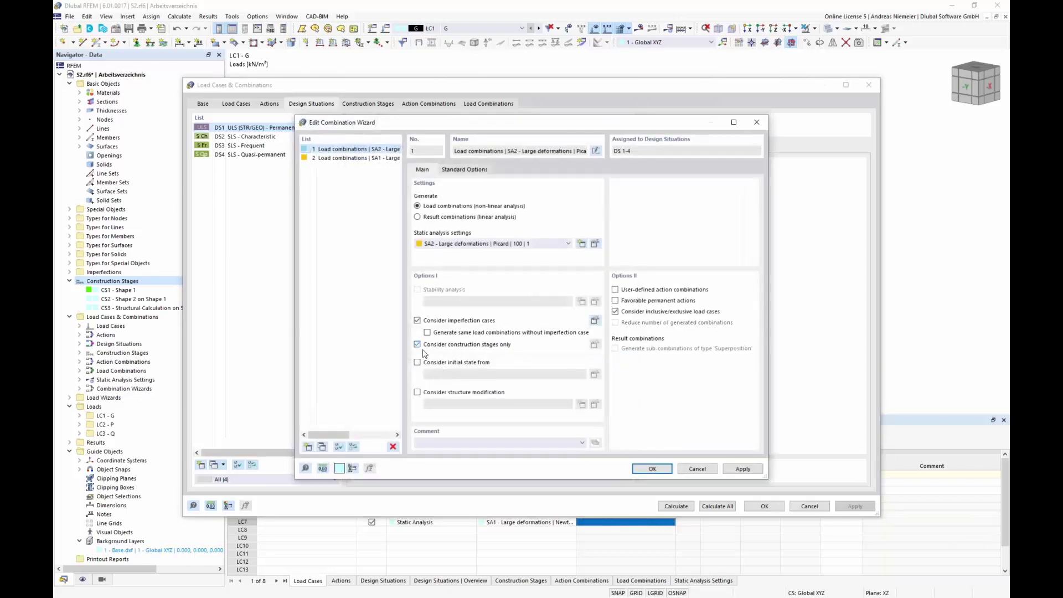
{"action": "left_click", "coordinate": [498, 247]}
{"action": "left_click", "coordinate": [498, 264]}
{"action": "left_click", "coordinate": [653, 469]}
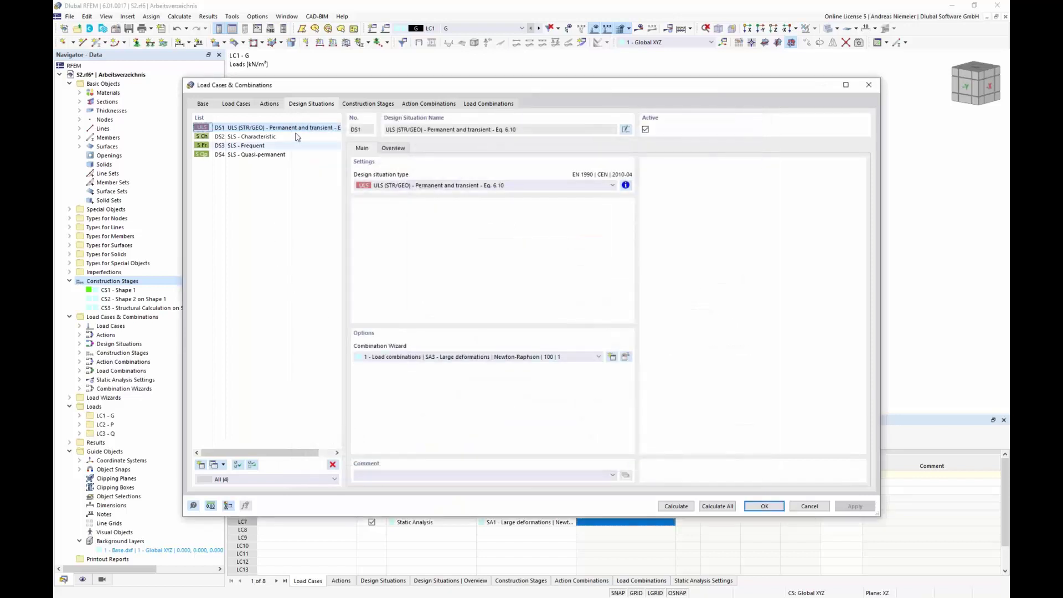
Step: Examine the generated load combinations' initial states and construction stages, and the load cases assigned to CO8
{"action": "left_click", "coordinate": [485, 105]}
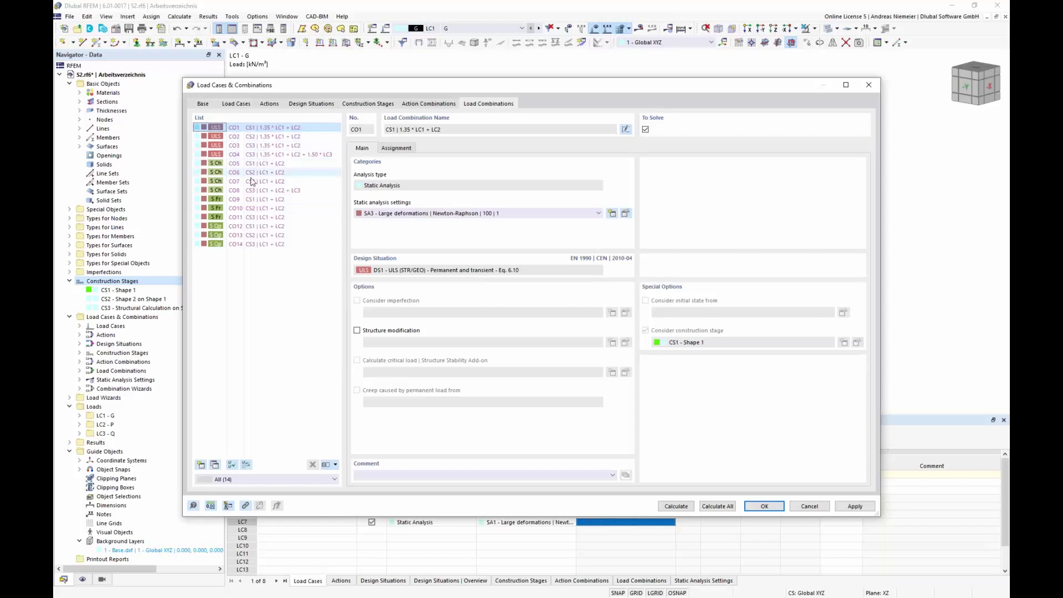
{"action": "left_click", "coordinate": [252, 136]}
{"action": "left_click", "coordinate": [254, 146]}
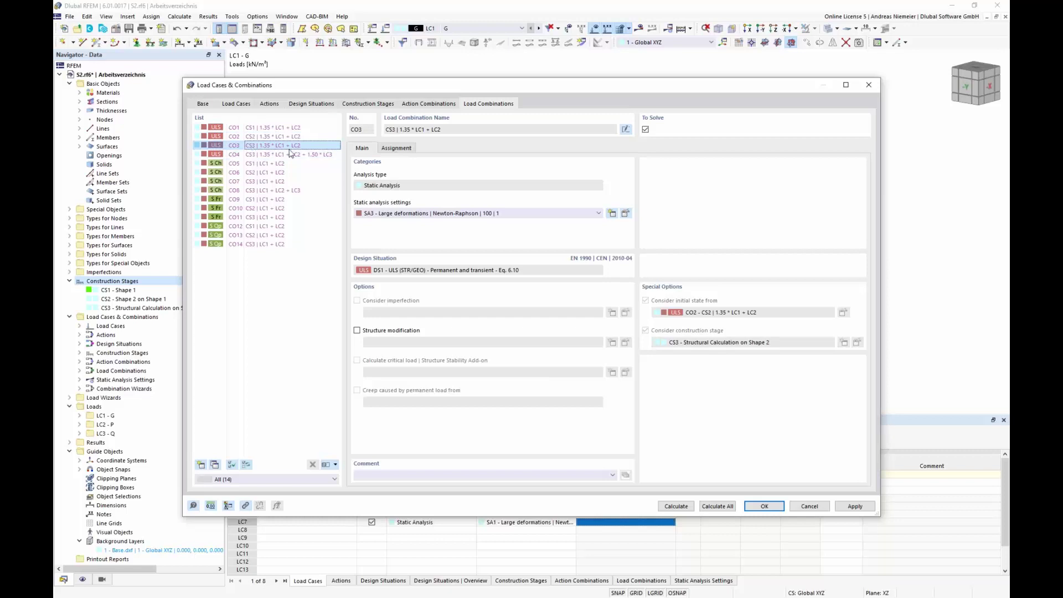
{"action": "left_click", "coordinate": [254, 163]}
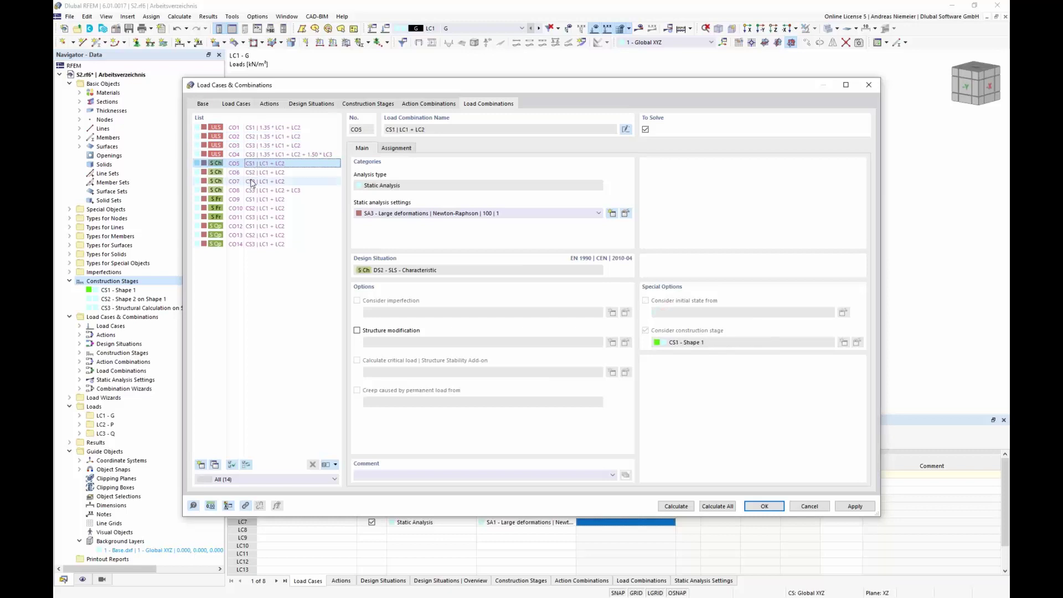
{"action": "left_click", "coordinate": [253, 209]}
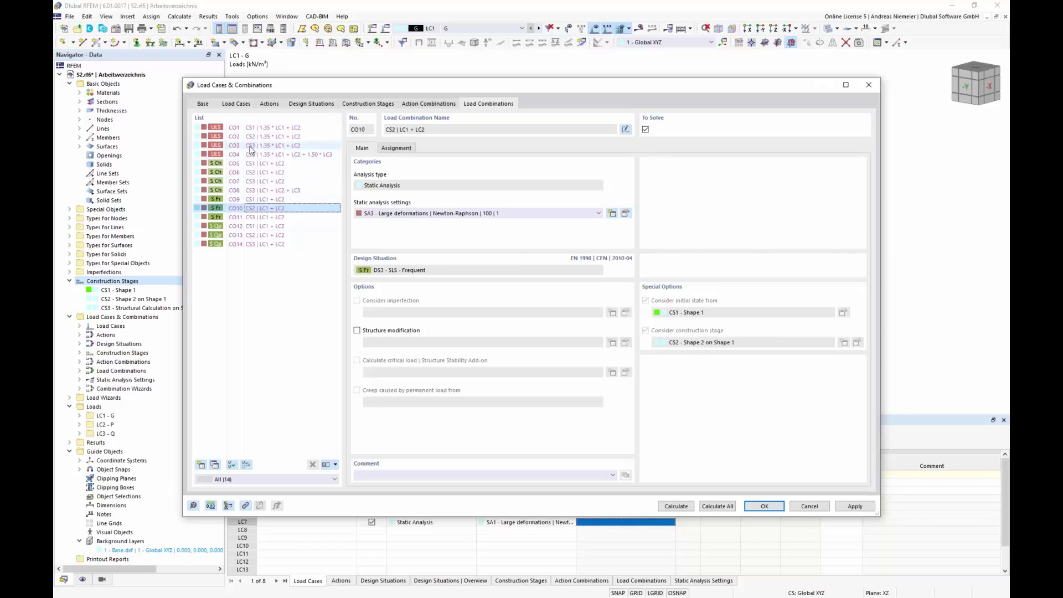
{"action": "left_click", "coordinate": [253, 190]}
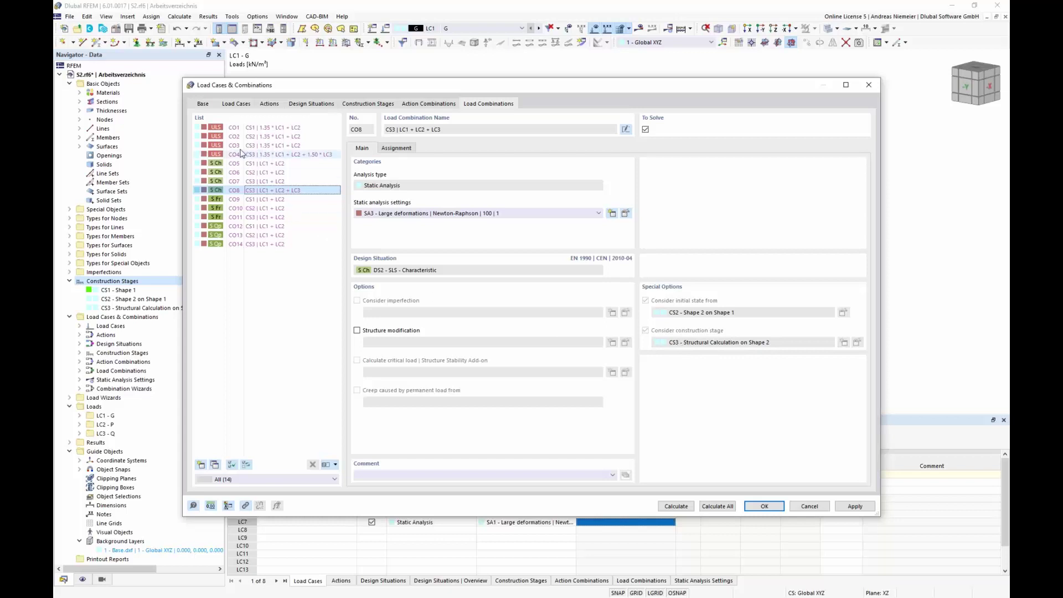
{"action": "left_click", "coordinate": [397, 149]}
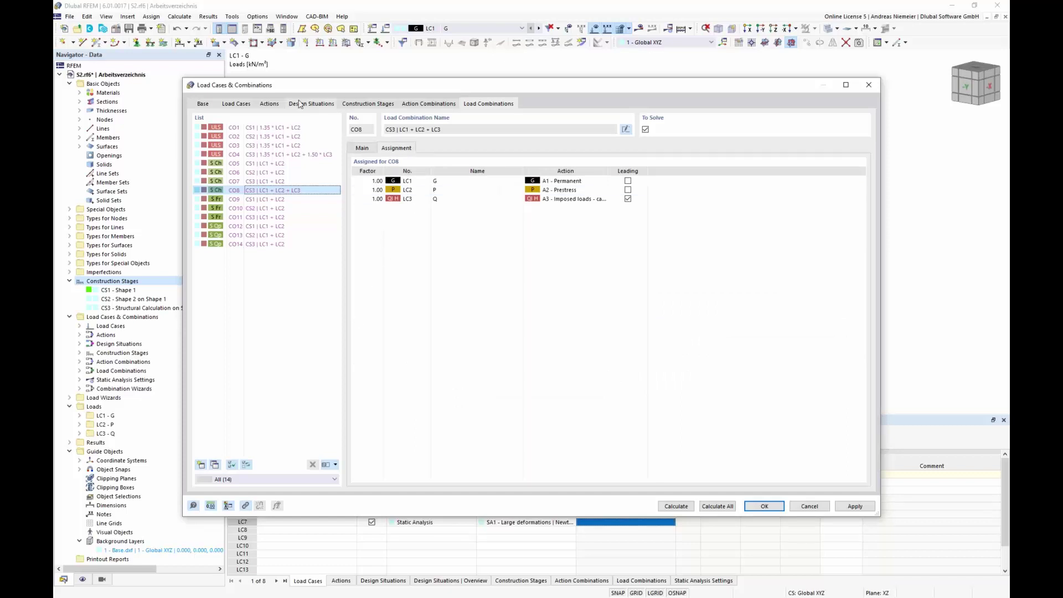
Step: Exclude load cases LC1 to LC3 from solving and calculate everything else
{"action": "left_click", "coordinate": [231, 106]}
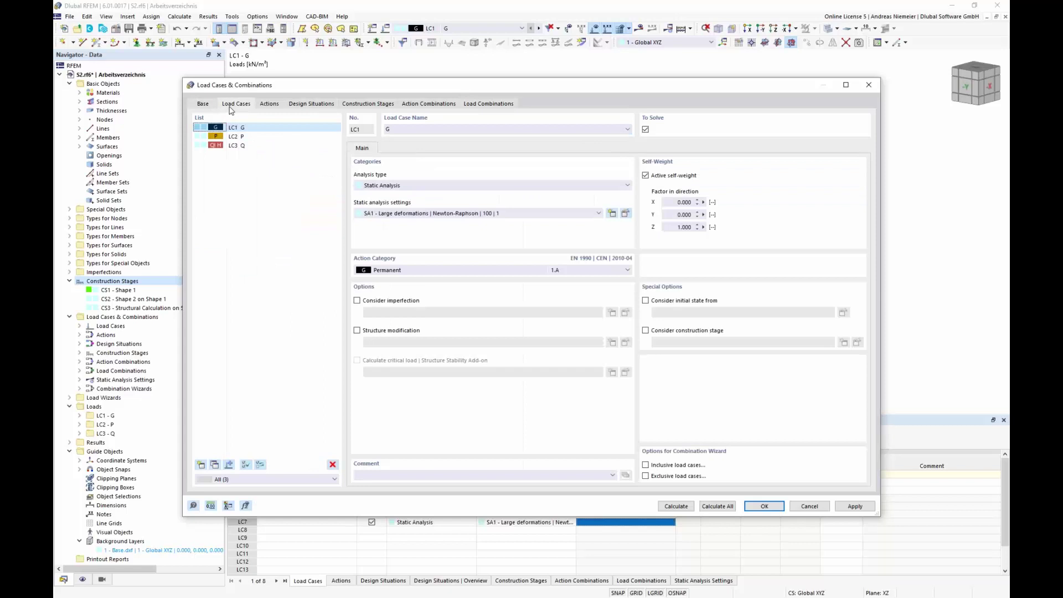
{"action": "left_click", "coordinate": [238, 145], "text": "shift"}
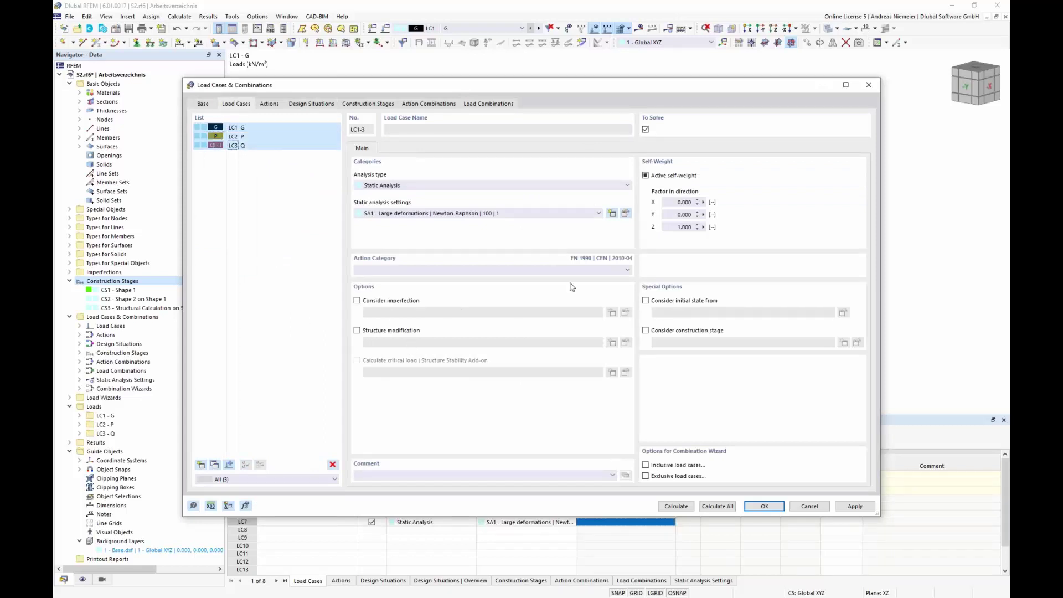
{"action": "left_click", "coordinate": [646, 130]}
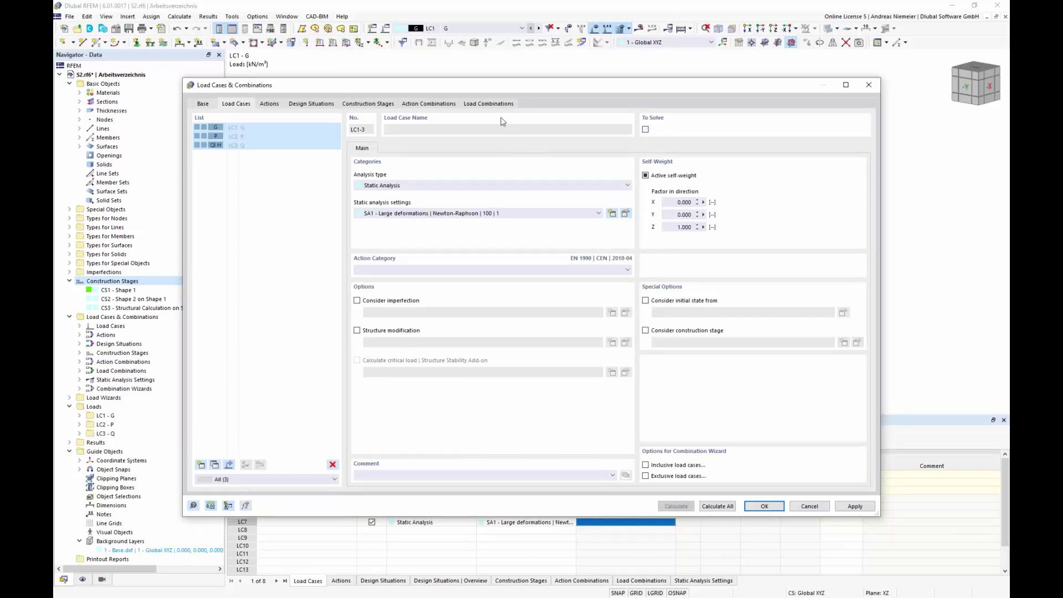
{"action": "left_click", "coordinate": [495, 104]}
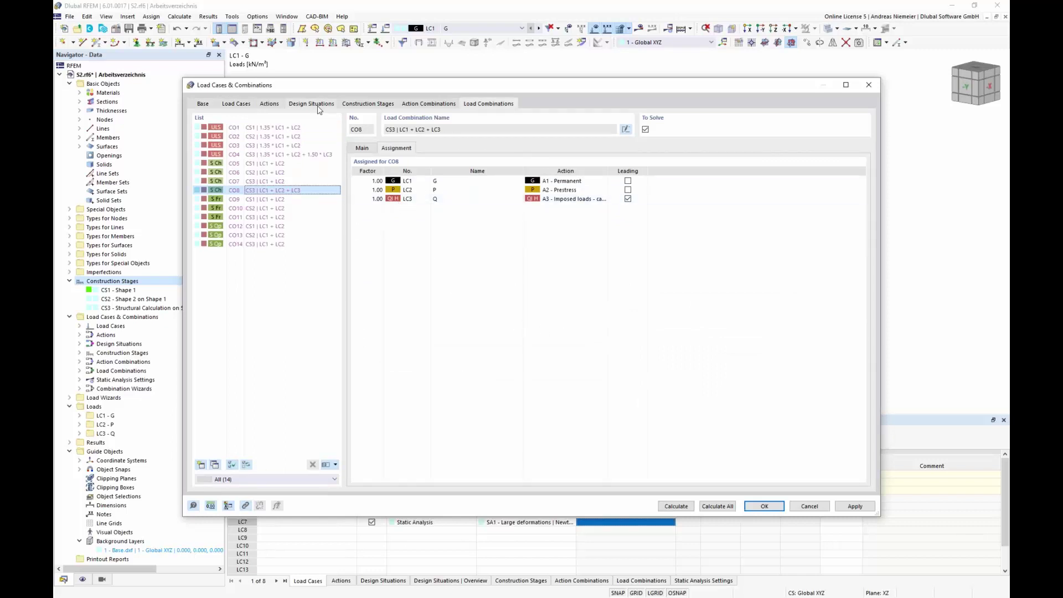
{"action": "left_click", "coordinate": [716, 505]}
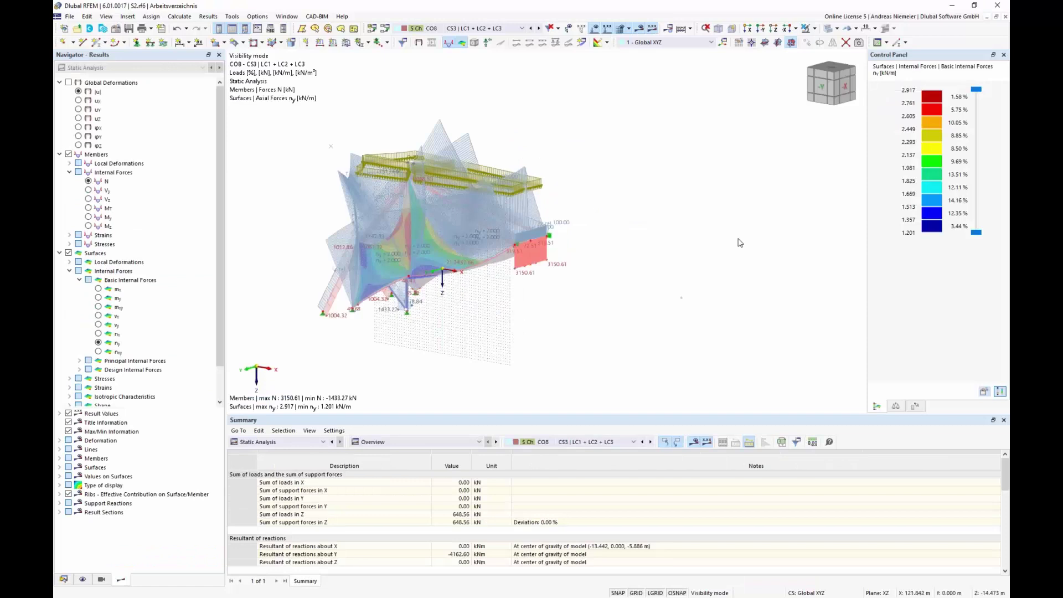
Step: Hide the loads and examine the axial forces in the members and membrane surfaces for CO8
{"action": "middle_click_drag", "start_coordinate": [450, 314], "coordinate": [546, 299]}
{"action": "left_click", "coordinate": [596, 43]}
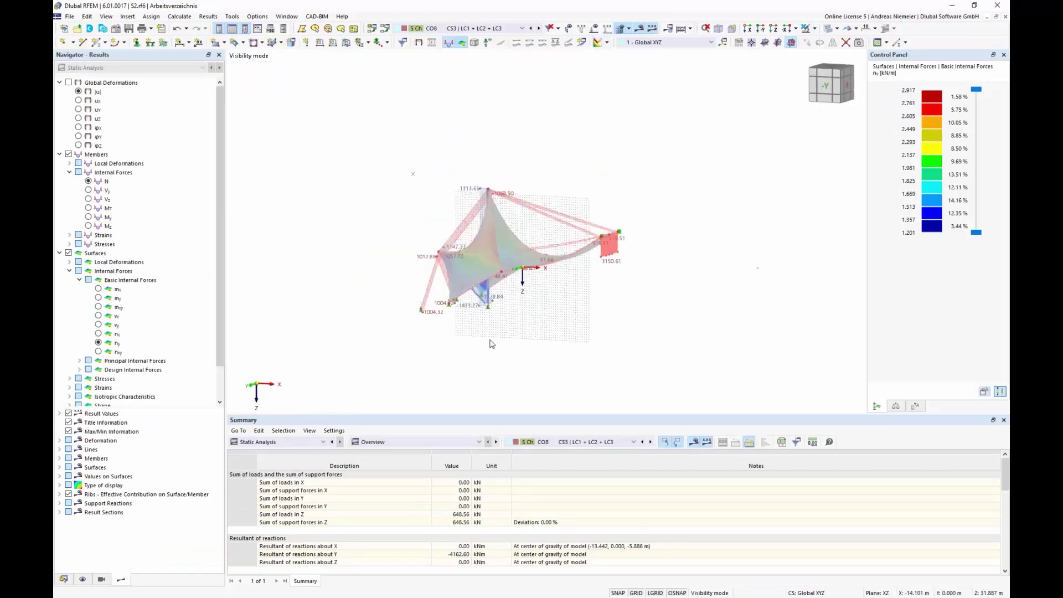
{"action": "scroll", "coordinate": [513, 305], "scroll_direction": "up", "scroll_amount": 3}
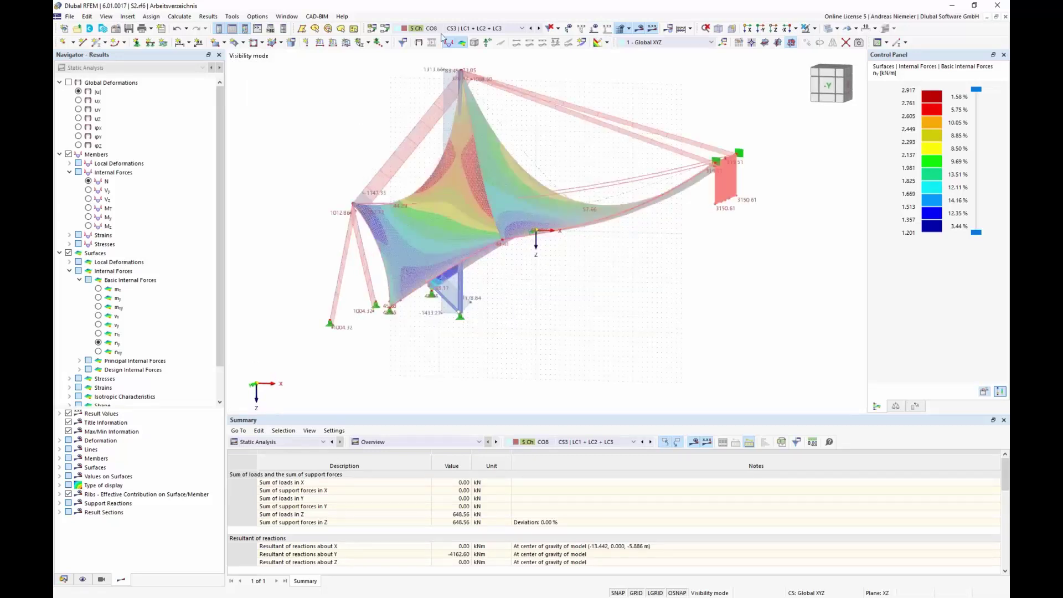
Step: Display the results of load combination CO3 and examine the member and surface axial forces
{"action": "left_click", "coordinate": [482, 28]}
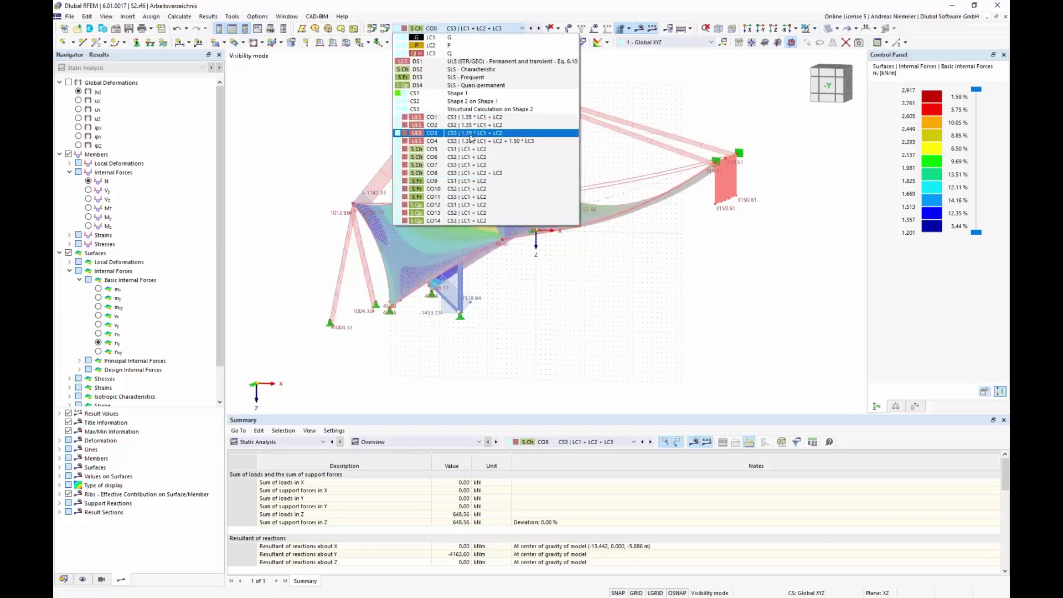
{"action": "left_click", "coordinate": [542, 279]}
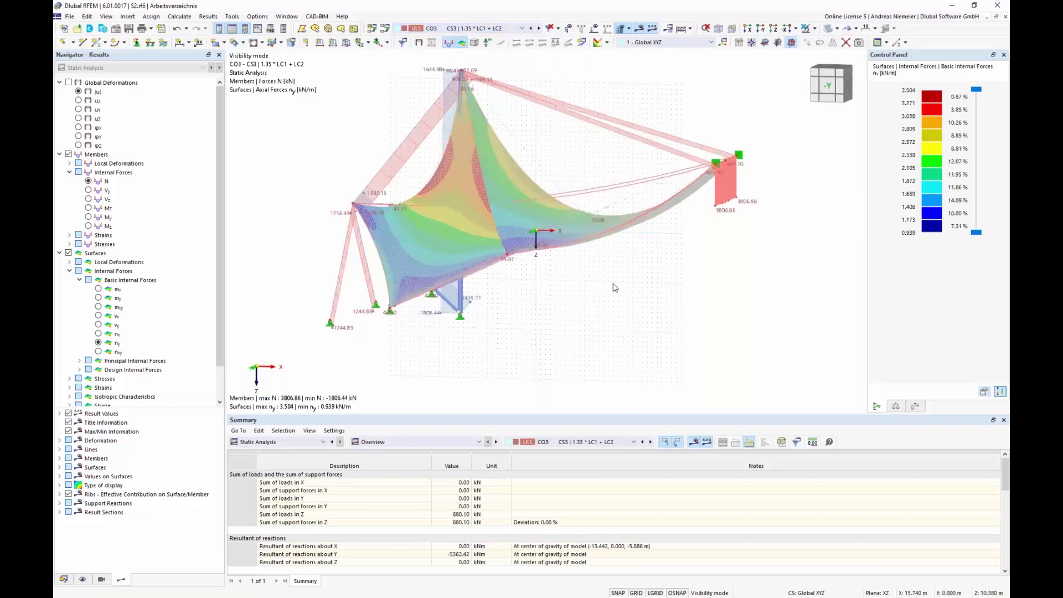
{"action": "scroll", "coordinate": [613, 284], "scroll_direction": "up", "scroll_amount": 1}
{"action": "middle_click_drag", "start_coordinate": [612, 284], "coordinate": [514, 284], "text": "ctrl"}
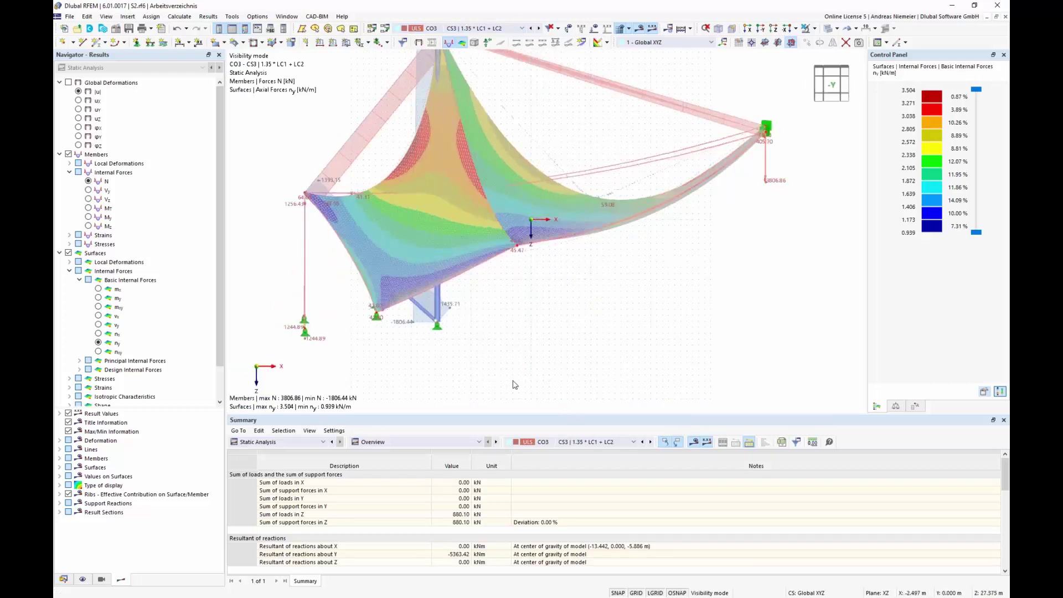
{"action": "left_click", "coordinate": [463, 28]}
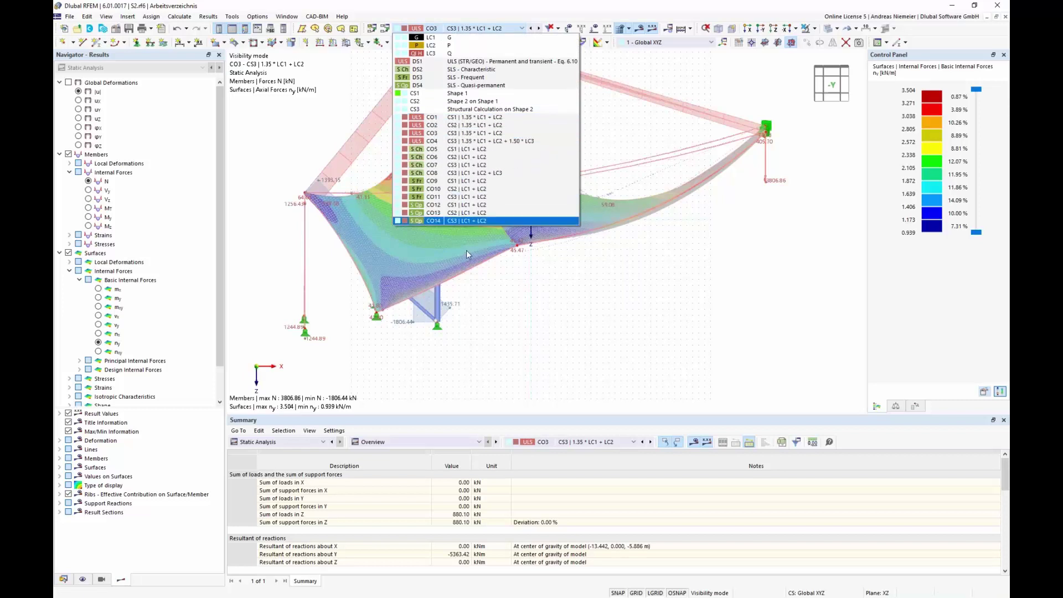
{"action": "left_click", "coordinate": [632, 311]}
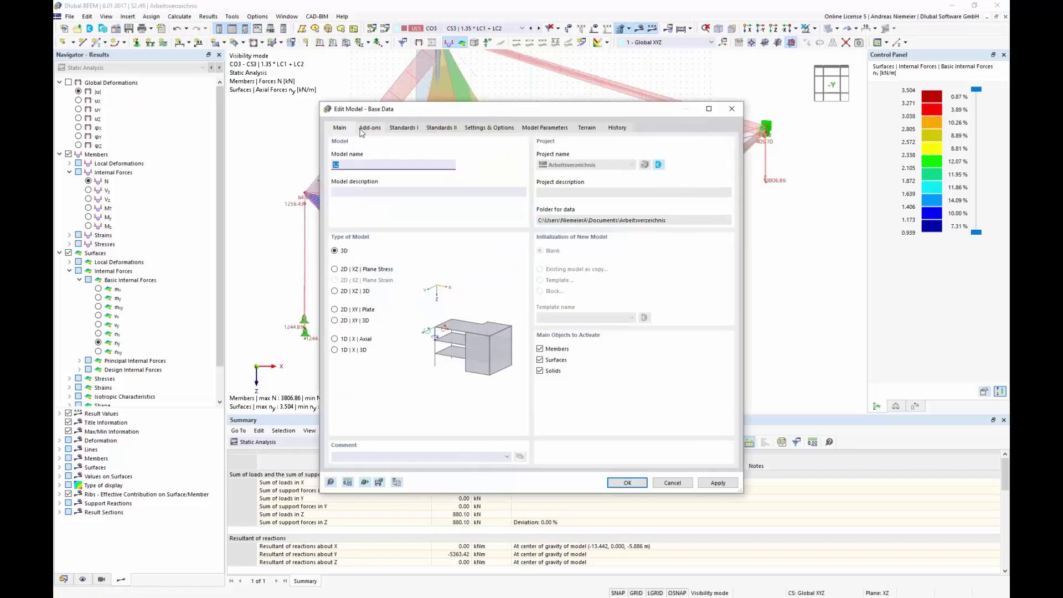
Step: Activate the Stress-Strain Analysis add-on in the model's base data
{"action": "left_click", "coordinate": [369, 128]}
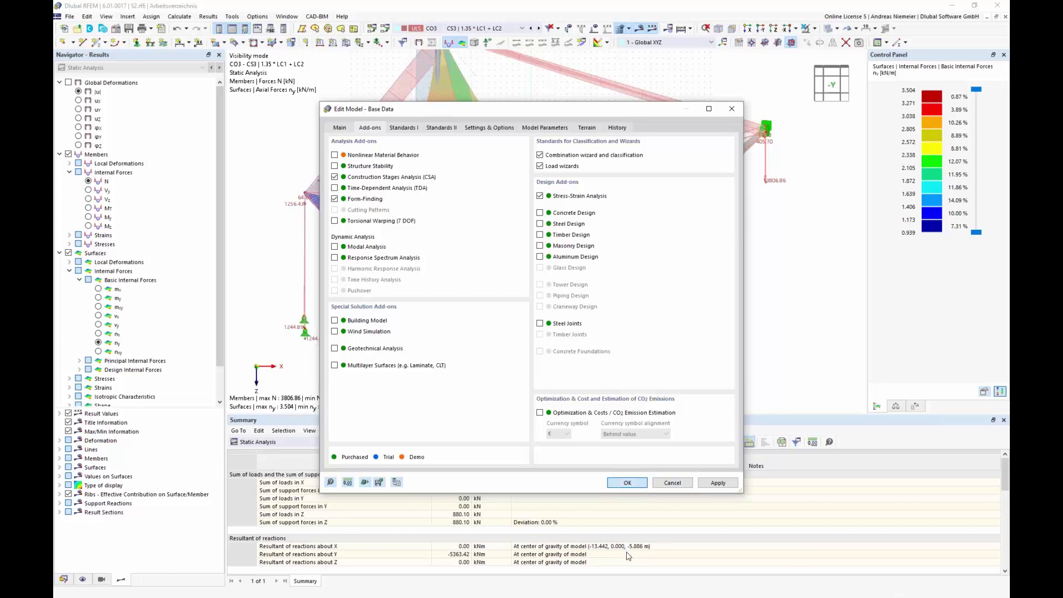
{"action": "left_click", "coordinate": [627, 483]}
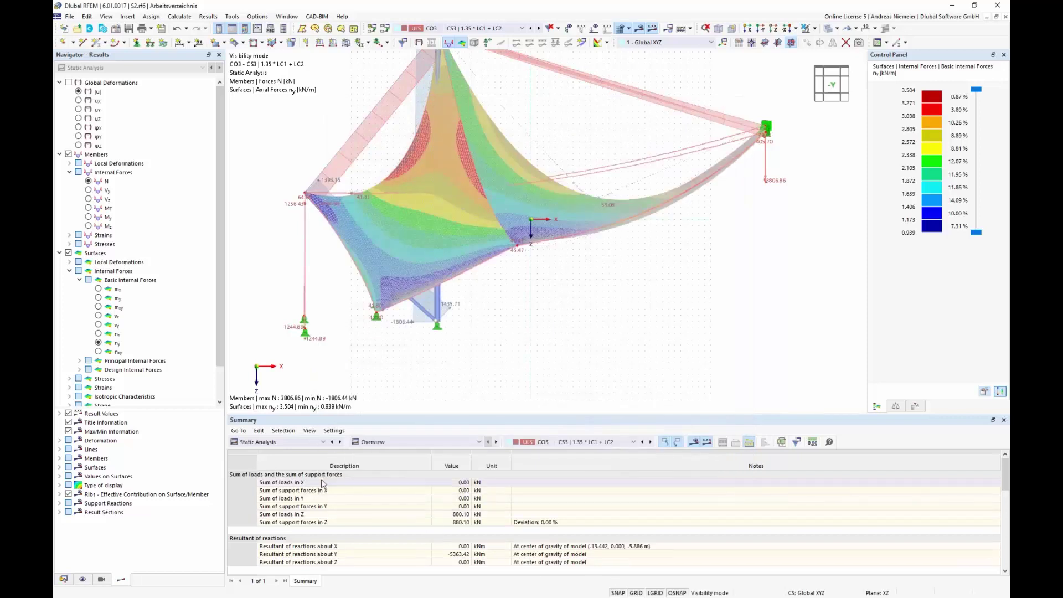
Step: Display the Stress-Strain Analysis input tables and examine the design situations and member configurations
{"action": "left_click", "coordinate": [285, 442]}
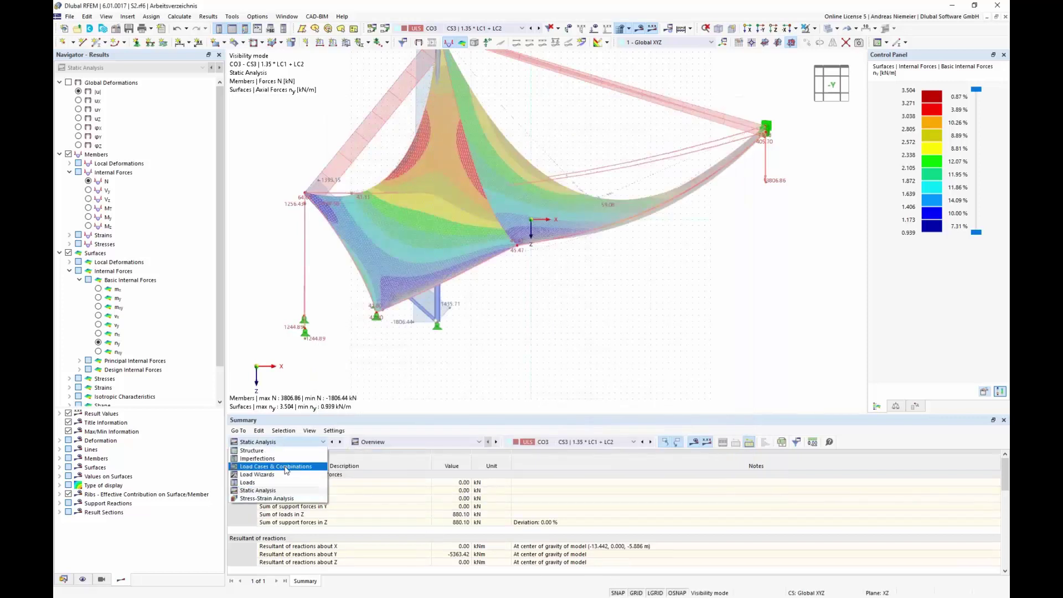
{"action": "left_click", "coordinate": [278, 499]}
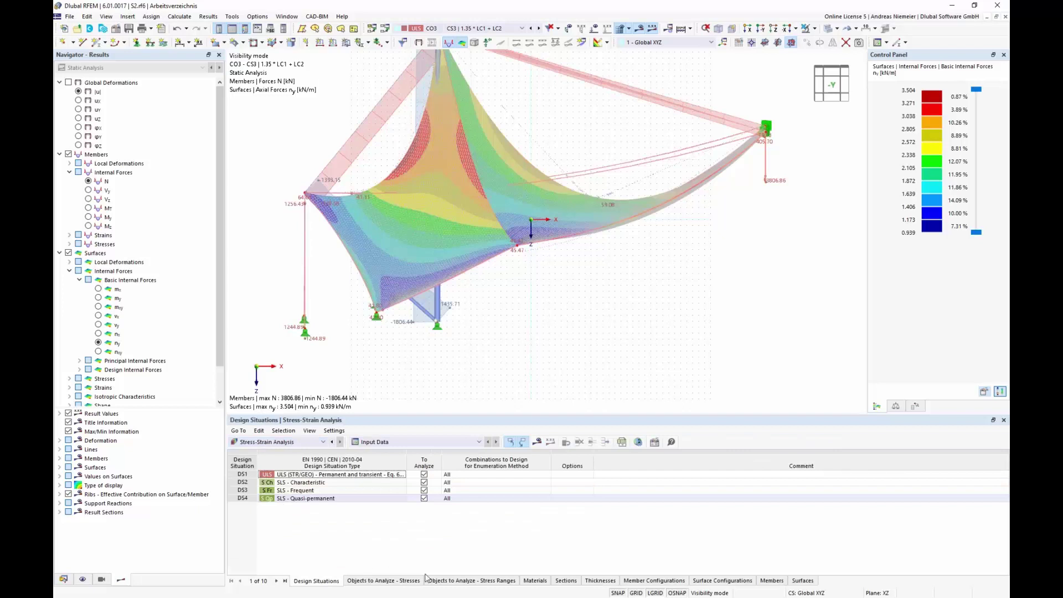
{"action": "left_click", "coordinate": [648, 583]}
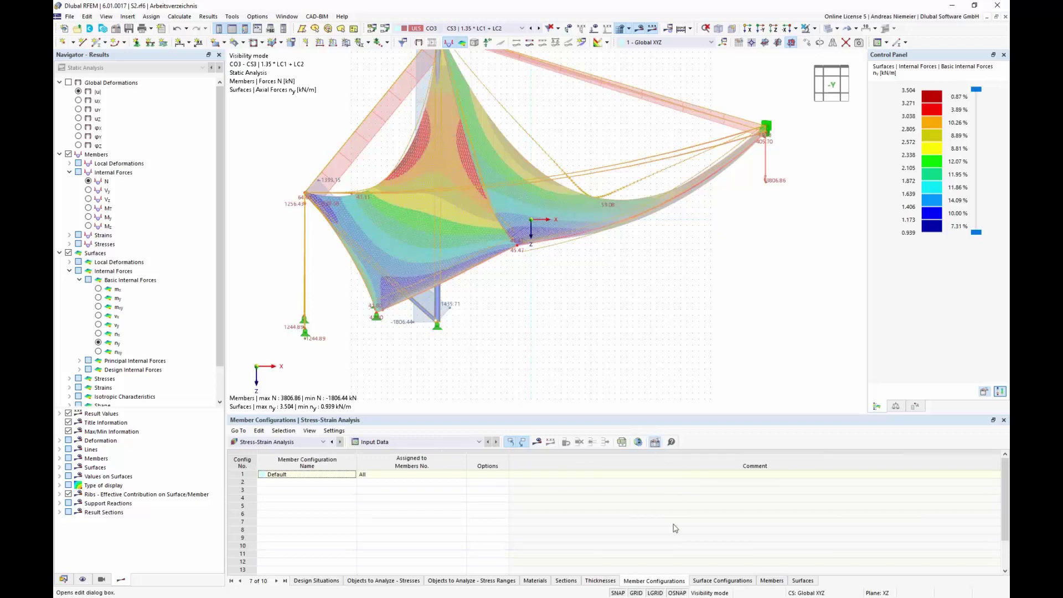
Step: Edit the default member configuration so that only the von Mises equivalent stress σeqv,von Mises is calculated, and confirm it
{"action": "left_click_drag", "start_coordinate": [536, 335], "coordinate": [531, 502]}
{"action": "scroll", "coordinate": [384, 238], "scroll_direction": "up", "scroll_amount": 6}
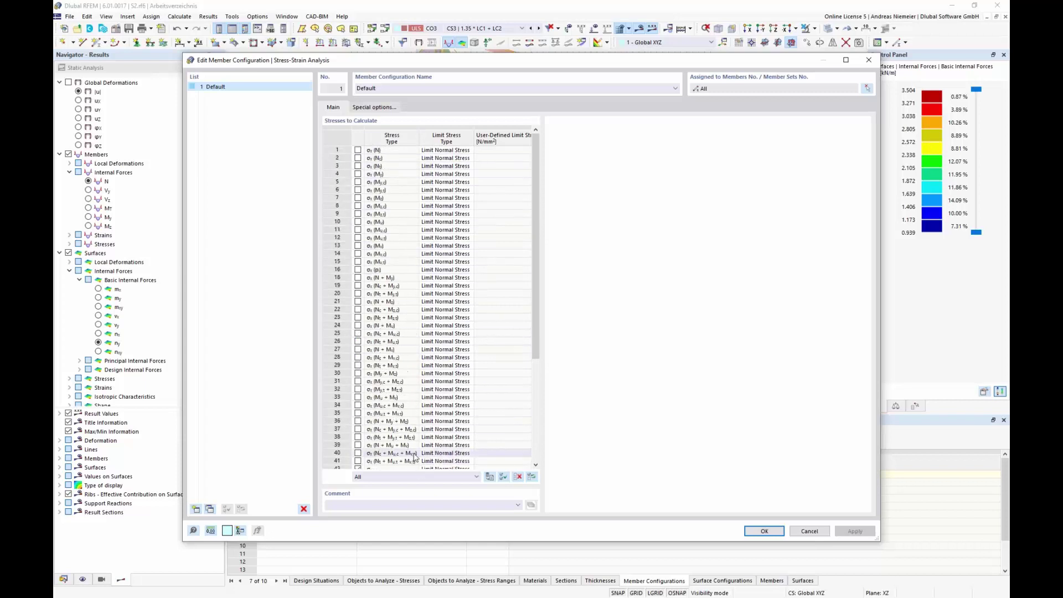
{"action": "scroll", "coordinate": [410, 466], "scroll_direction": "down", "scroll_amount": 6}
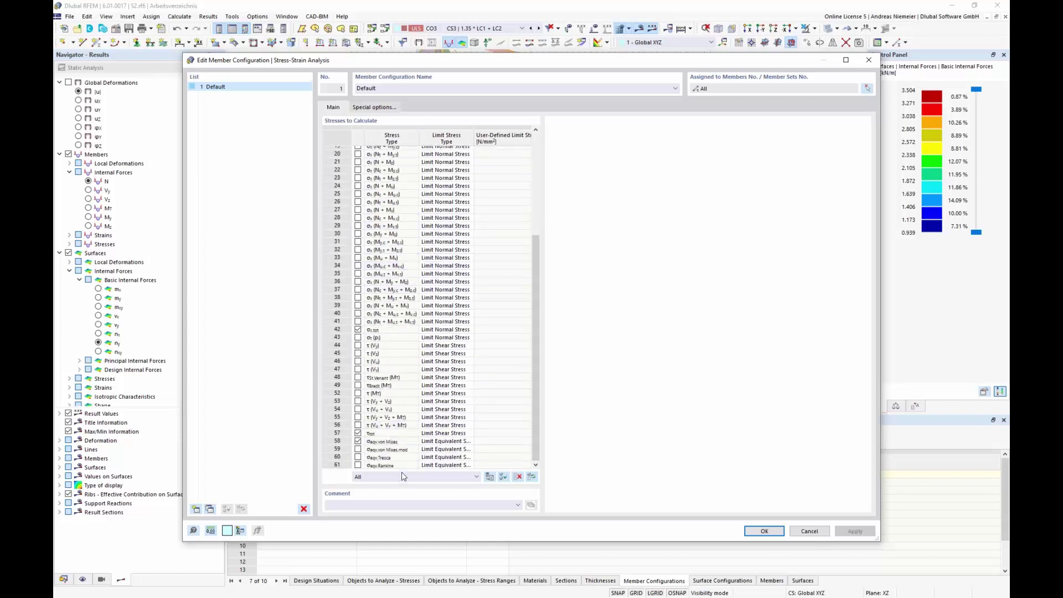
{"action": "left_click", "coordinate": [519, 478]}
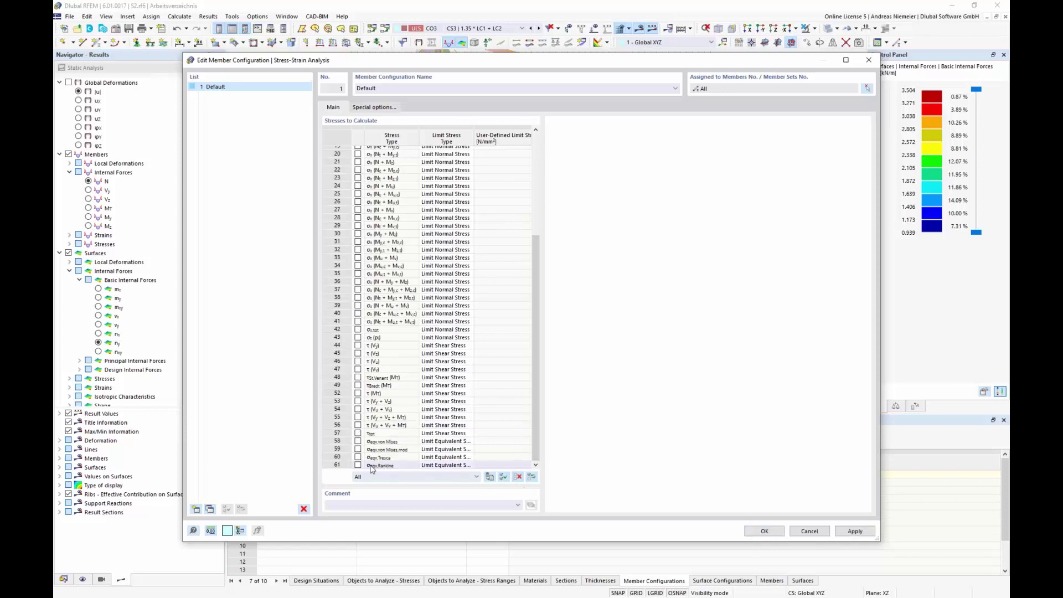
{"action": "left_click", "coordinate": [358, 441]}
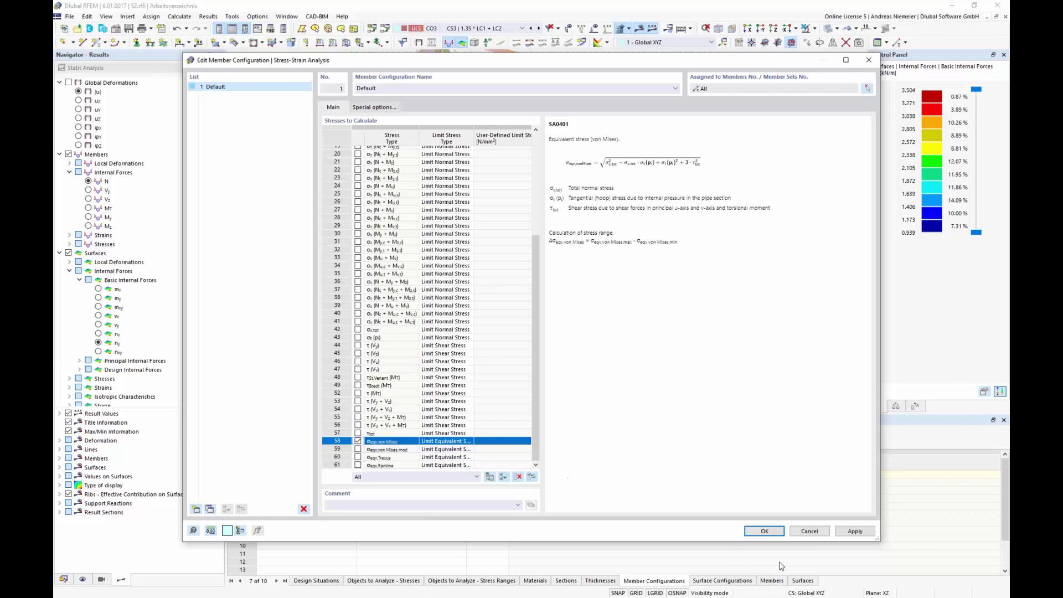
{"action": "left_click", "coordinate": [855, 531]}
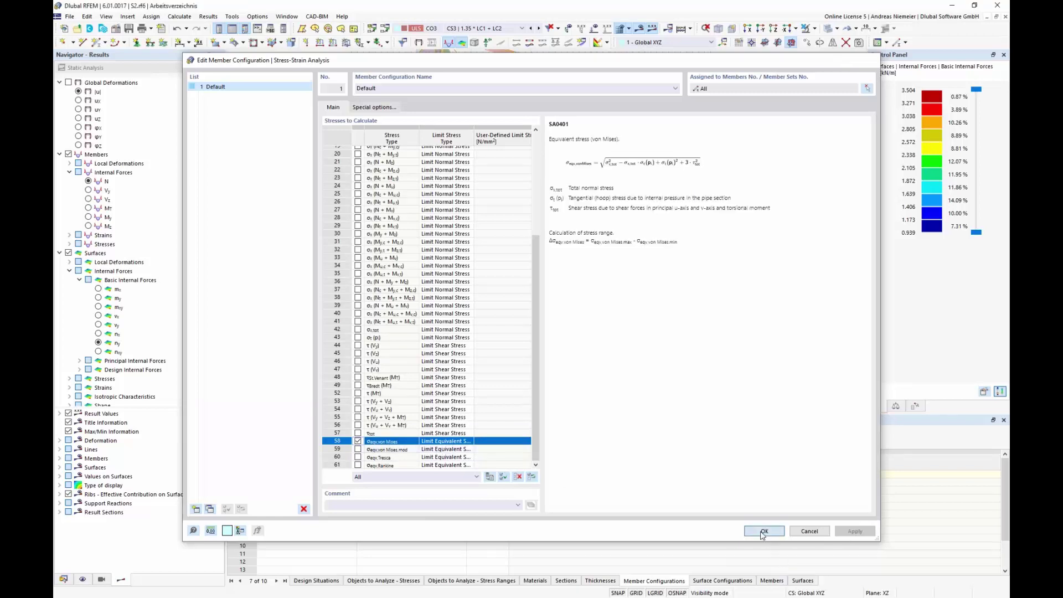
{"action": "left_click", "coordinate": [763, 532]}
Step: Restrict the default surface configuration to the membrane stresses σx,m and σy,m
{"action": "left_click", "coordinate": [733, 583]}
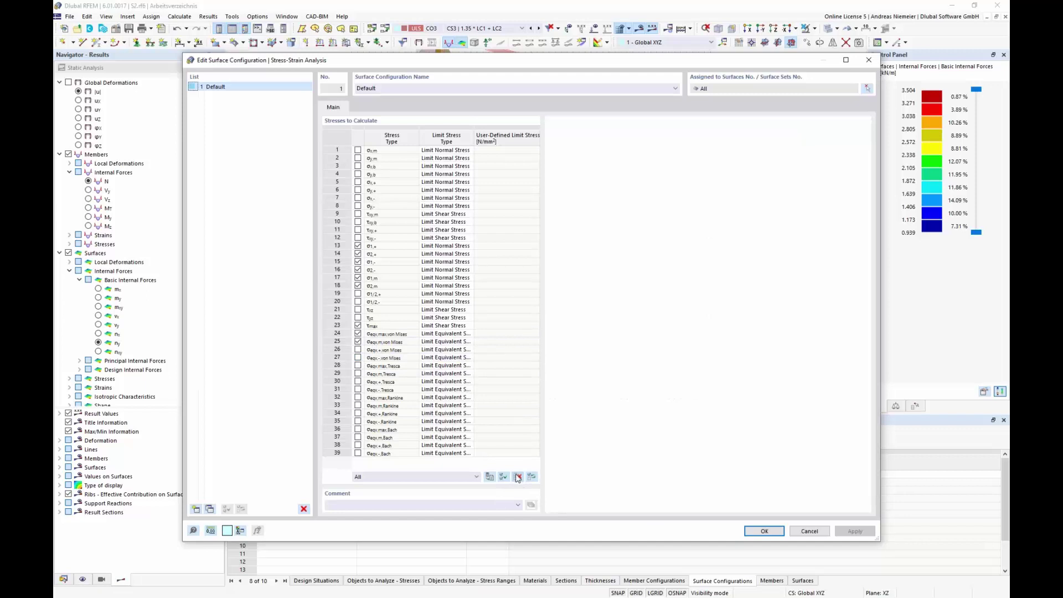
{"action": "left_click", "coordinate": [518, 478]}
{"action": "left_click", "coordinate": [358, 151]}
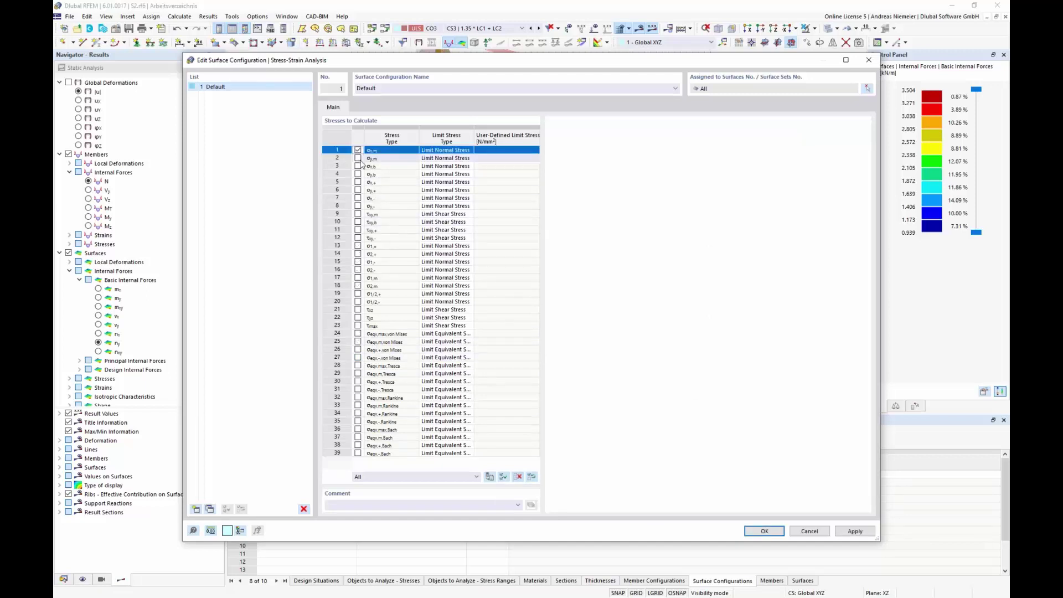
{"action": "left_click", "coordinate": [358, 159]}
Step: Set the limit stress type of σx,m to User with a limit of 35 N/mm²
{"action": "left_click", "coordinate": [469, 151]}
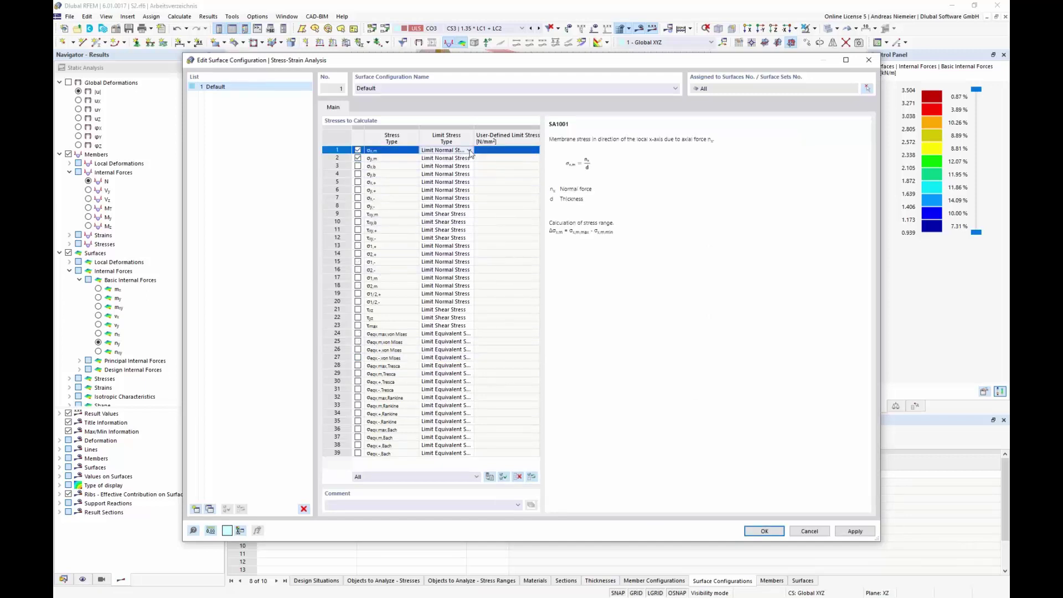
{"action": "left_click", "coordinate": [470, 151]}
{"action": "left_click", "coordinate": [447, 187]}
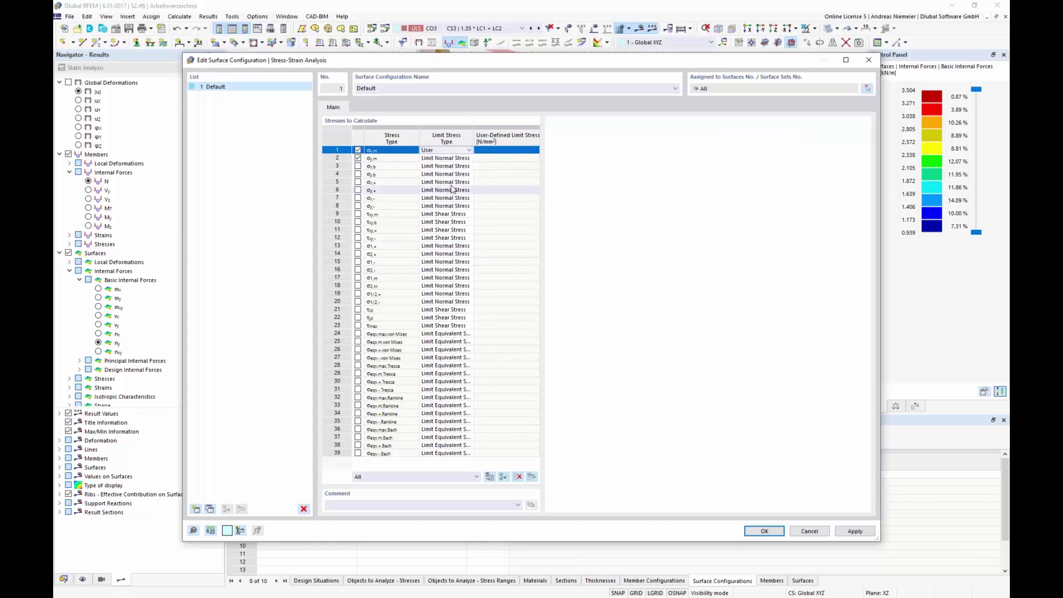
{"action": "left_click", "coordinate": [499, 151]}
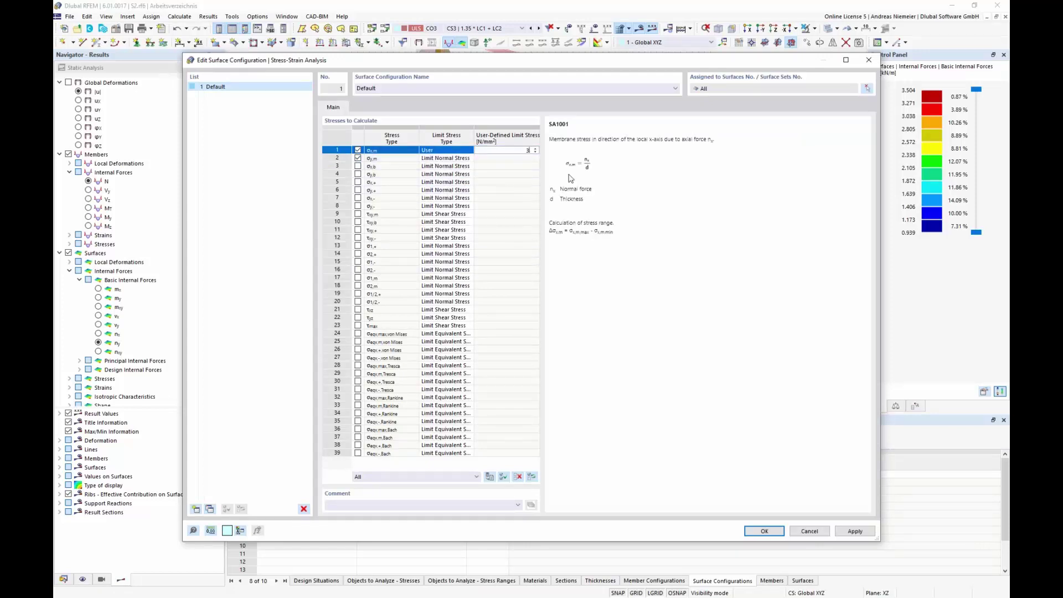
{"action": "type", "text": "35"}
Step: Give σy,m a User limit stress of 25 N/mm² and confirm the surface configuration
{"action": "left_click", "coordinate": [470, 159]}
{"action": "left_click", "coordinate": [470, 158]}
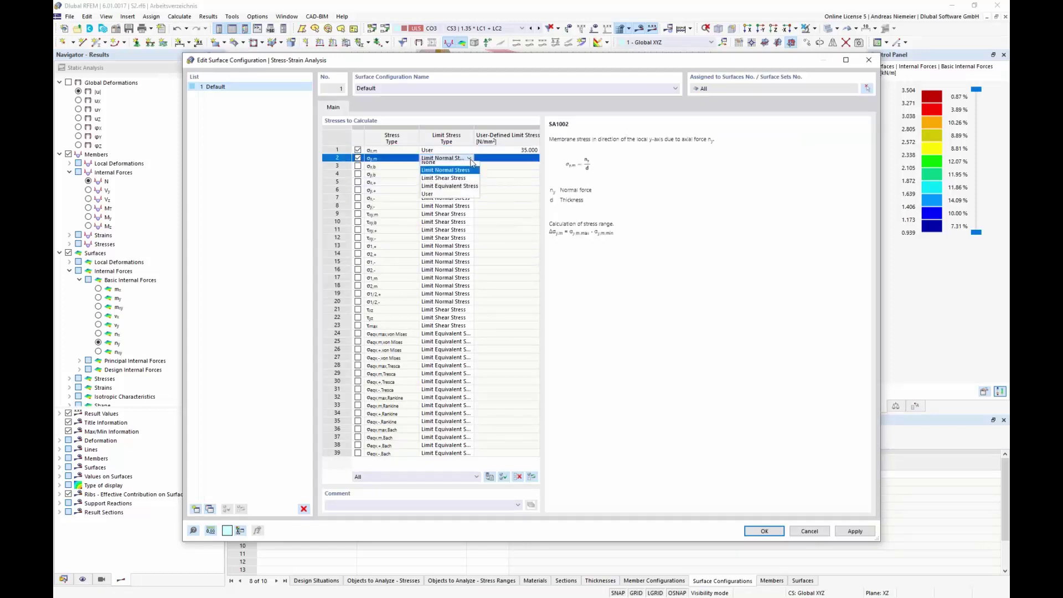
{"action": "left_click", "coordinate": [447, 197]}
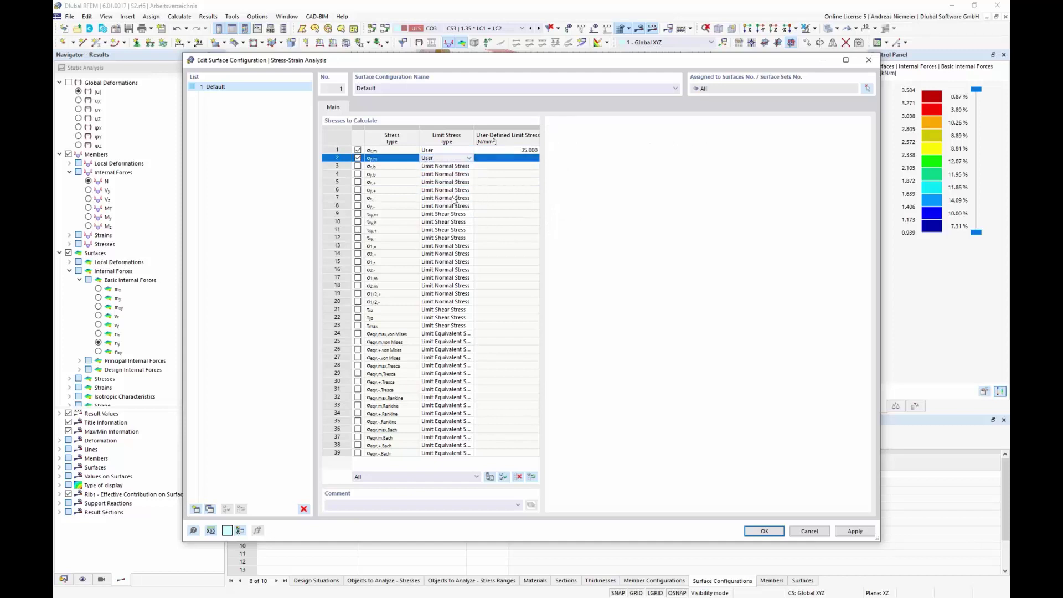
{"action": "left_click", "coordinate": [515, 159]}
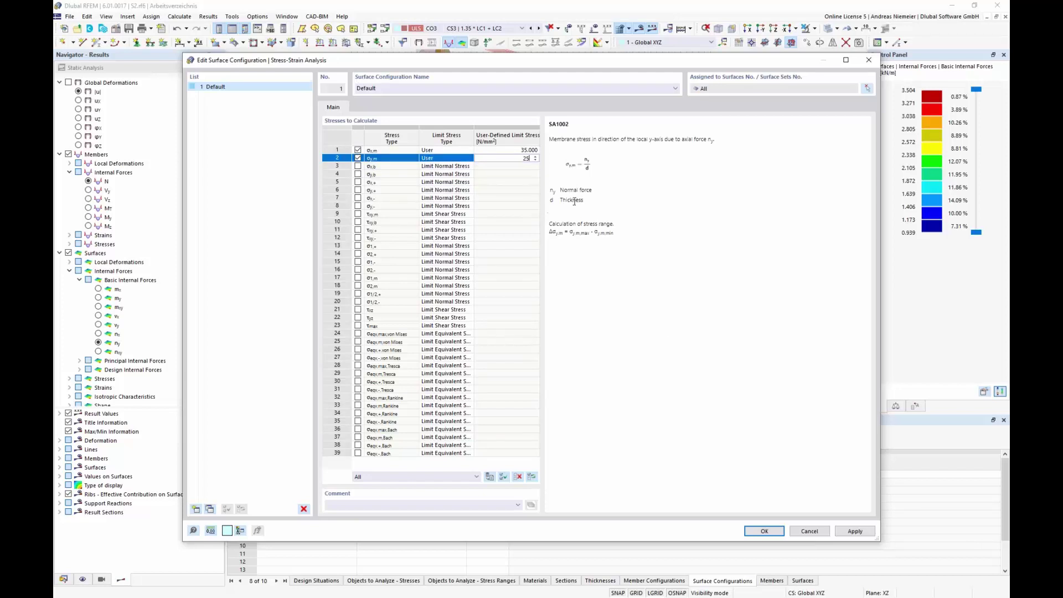
{"action": "left_click", "coordinate": [853, 532]}
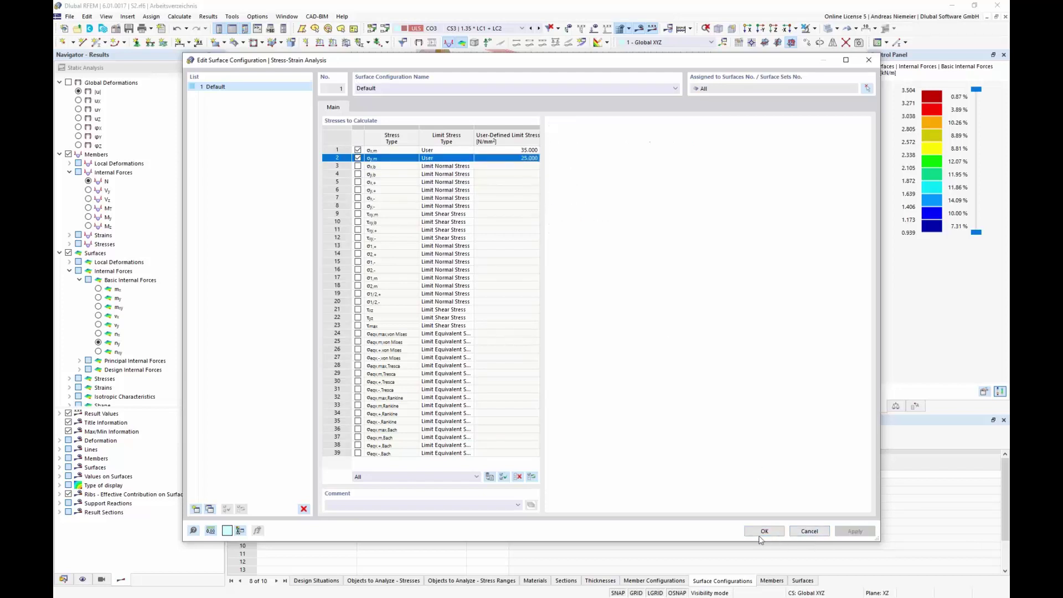
{"action": "left_click", "coordinate": [764, 532]}
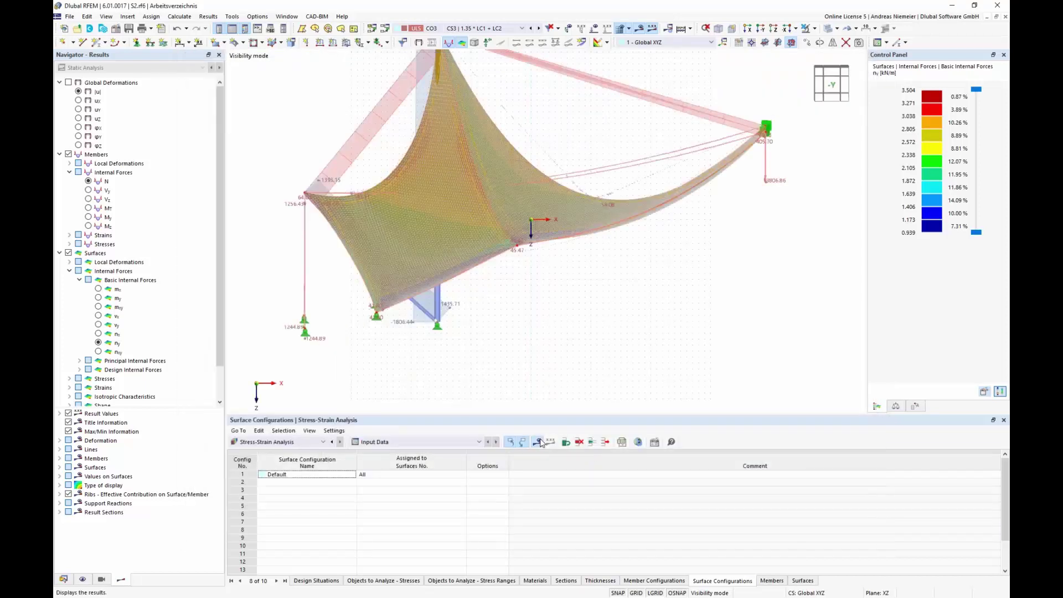
Step: Calculate the stress-strain analysis and examine the member and surface stresses on the structure
{"action": "left_click", "coordinate": [573, 346]}
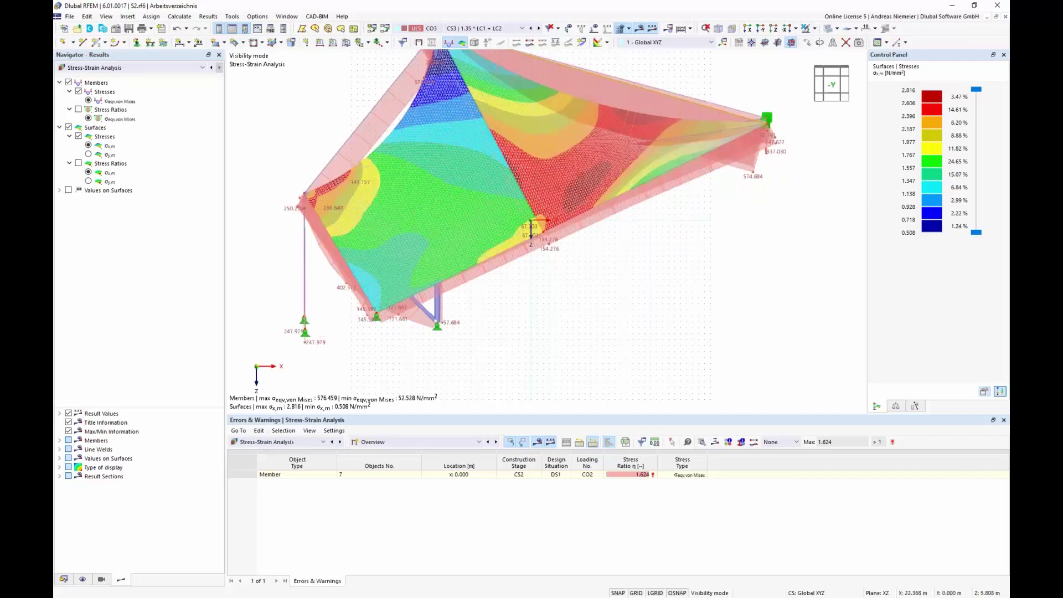
{"action": "scroll", "coordinate": [645, 260], "scroll_direction": "down", "scroll_amount": 1}
{"action": "middle_click_drag", "start_coordinate": [645, 261], "coordinate": [487, 277], "text": "ctrl"}
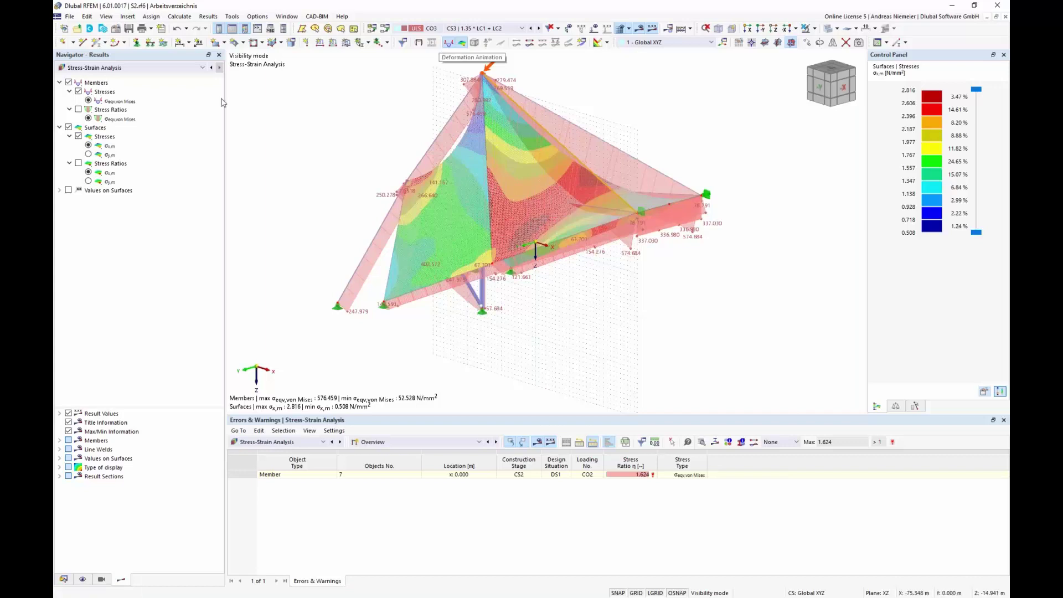
{"action": "left_click", "coordinate": [440, 47]}
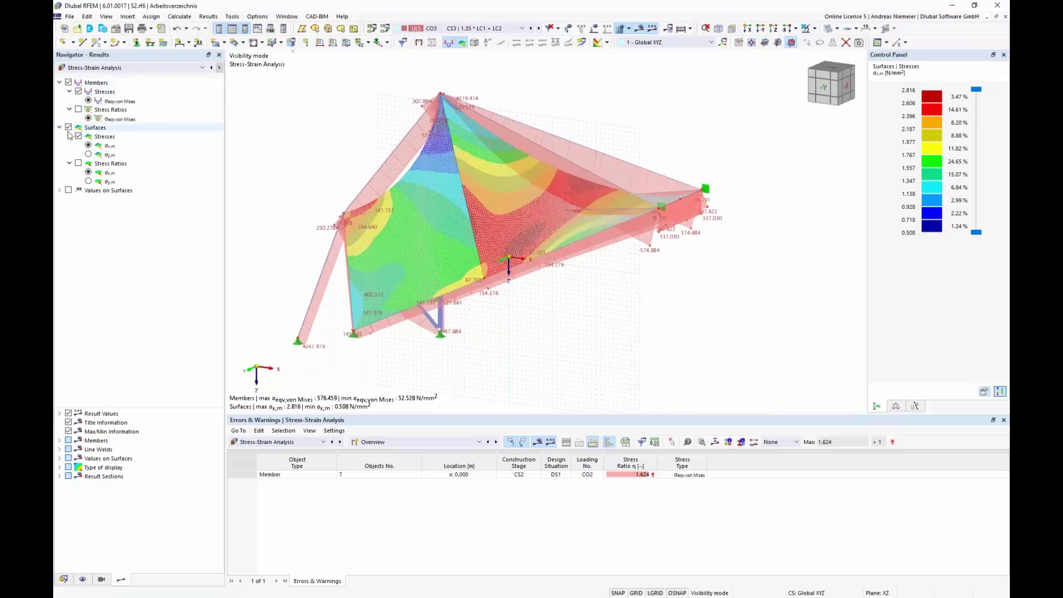
Step: Hide the surface results and display the von Mises stress ratios of the members
{"action": "left_click", "coordinate": [69, 128]}
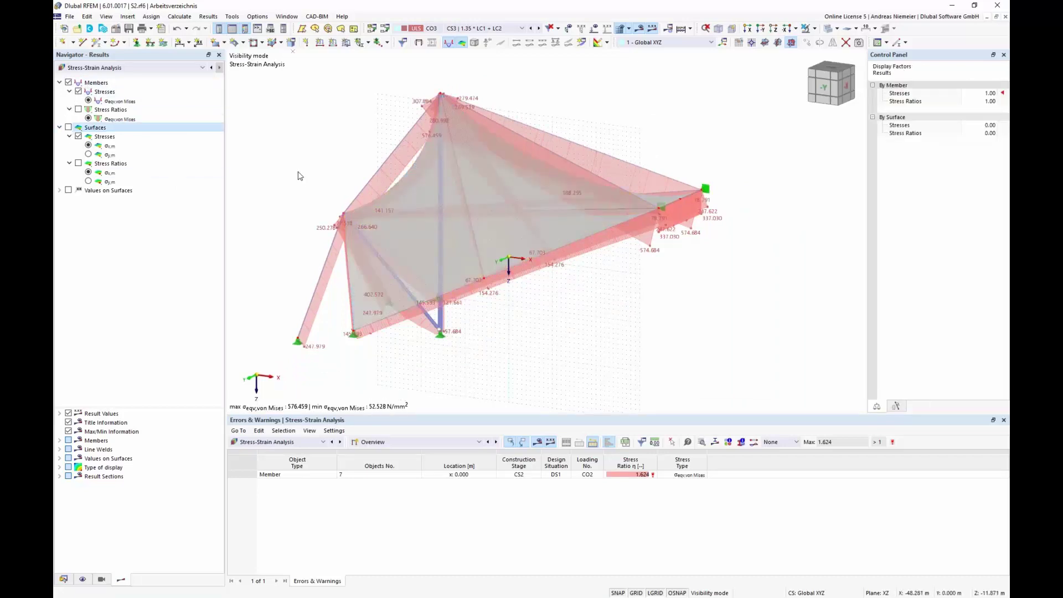
{"action": "left_click", "coordinate": [78, 110]}
{"action": "scroll", "coordinate": [260, 295], "scroll_direction": "down", "scroll_amount": 1}
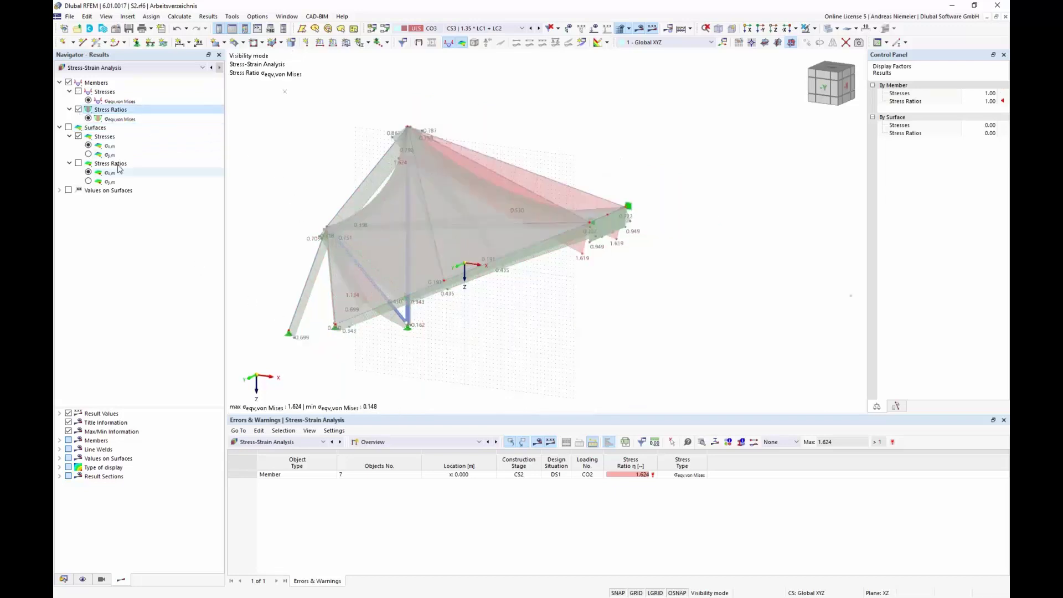
{"action": "middle_click_drag", "start_coordinate": [278, 155], "coordinate": [354, 132]}
Step: Show the model as wireframe without filled surfaces and examine the member stress ratios from several angles
{"action": "left_click", "coordinate": [621, 30]}
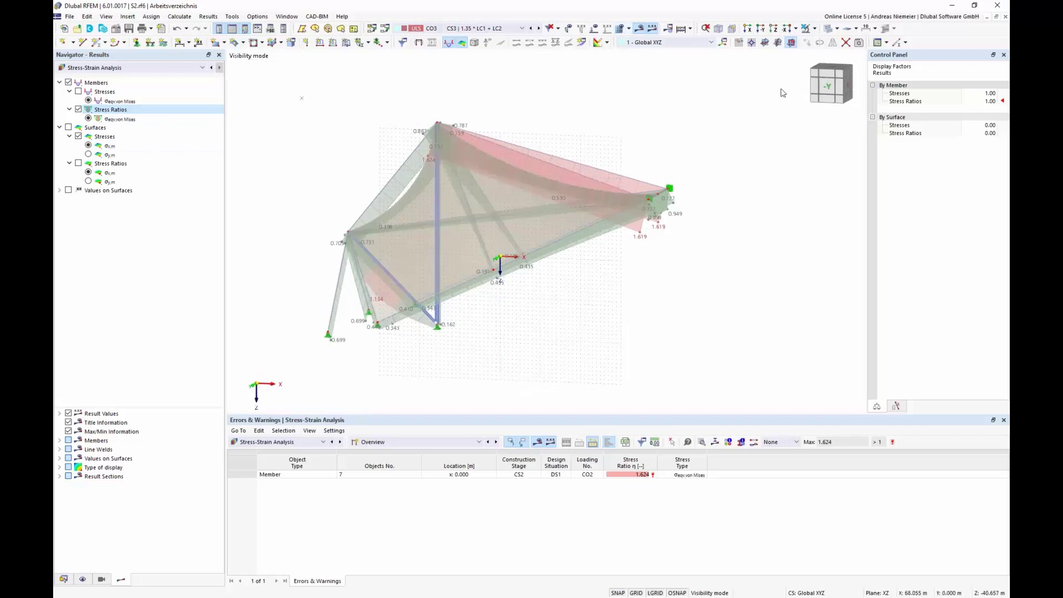
{"action": "left_click", "coordinate": [838, 28]}
{"action": "left_click", "coordinate": [844, 41]}
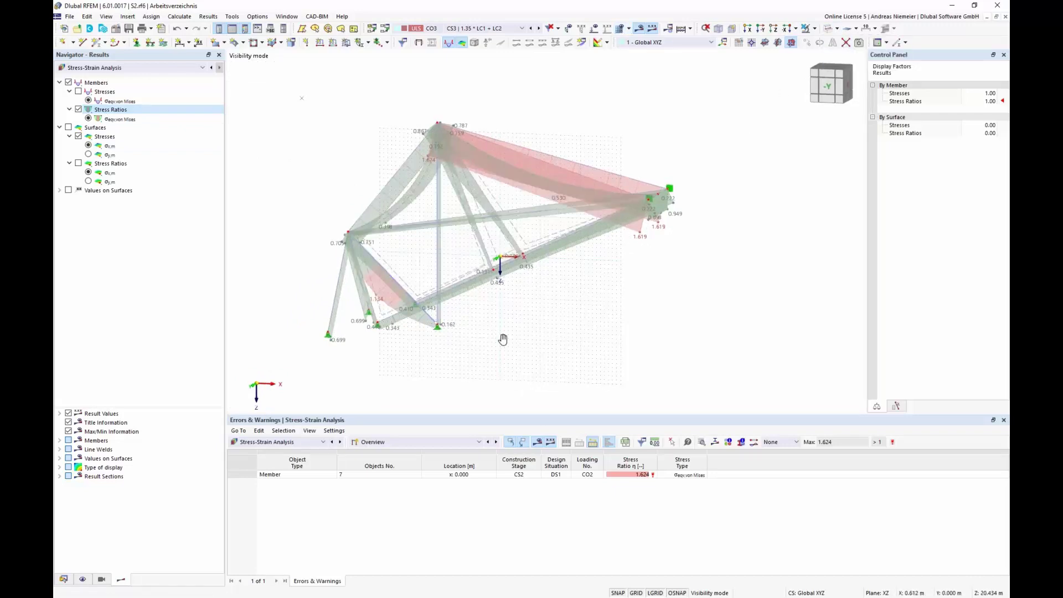
{"action": "middle_click_drag", "start_coordinate": [500, 339], "coordinate": [531, 339], "text": "ctrl"}
{"action": "scroll", "coordinate": [514, 285], "scroll_direction": "up", "scroll_amount": 2}
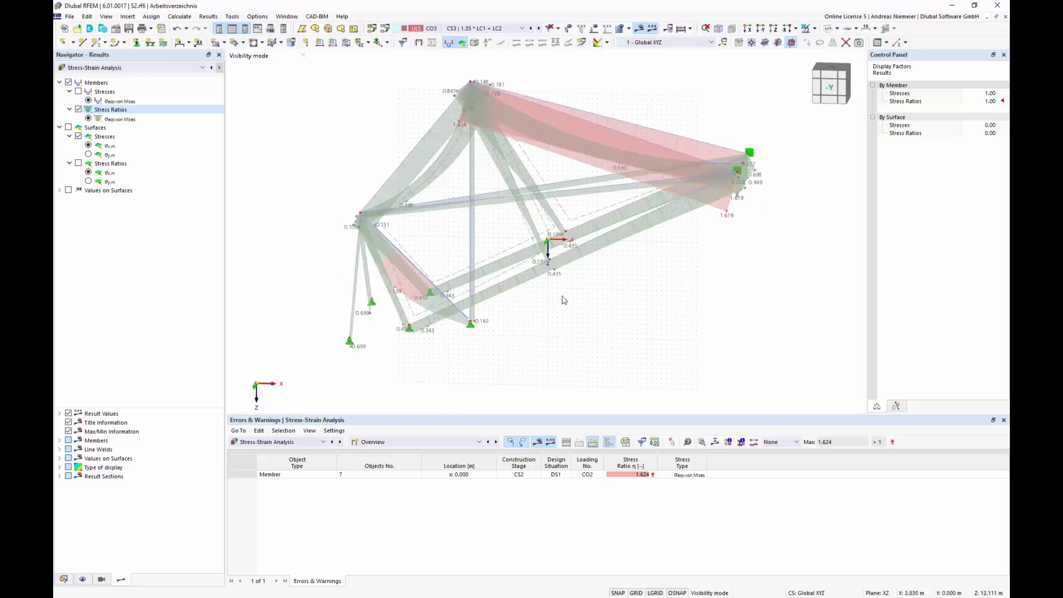
{"action": "middle_click_drag", "start_coordinate": [451, 316], "coordinate": [631, 287], "text": "ctrl"}
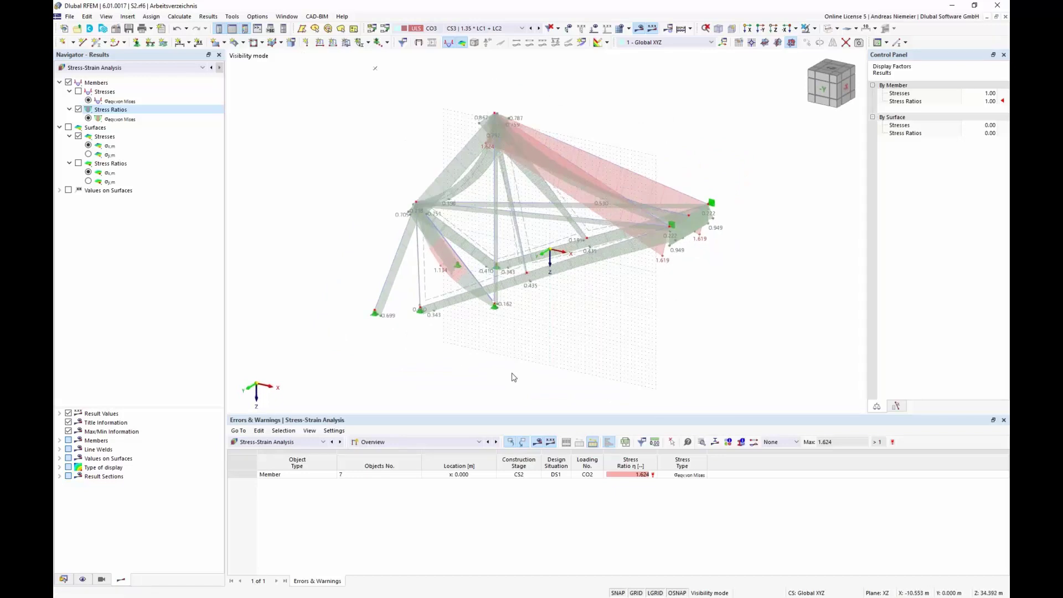
{"action": "middle_click_drag", "start_coordinate": [536, 353], "coordinate": [565, 338]}
Step: Display the result tables of stresses on members and examine them by construction stage and by section
{"action": "left_click", "coordinate": [423, 442]}
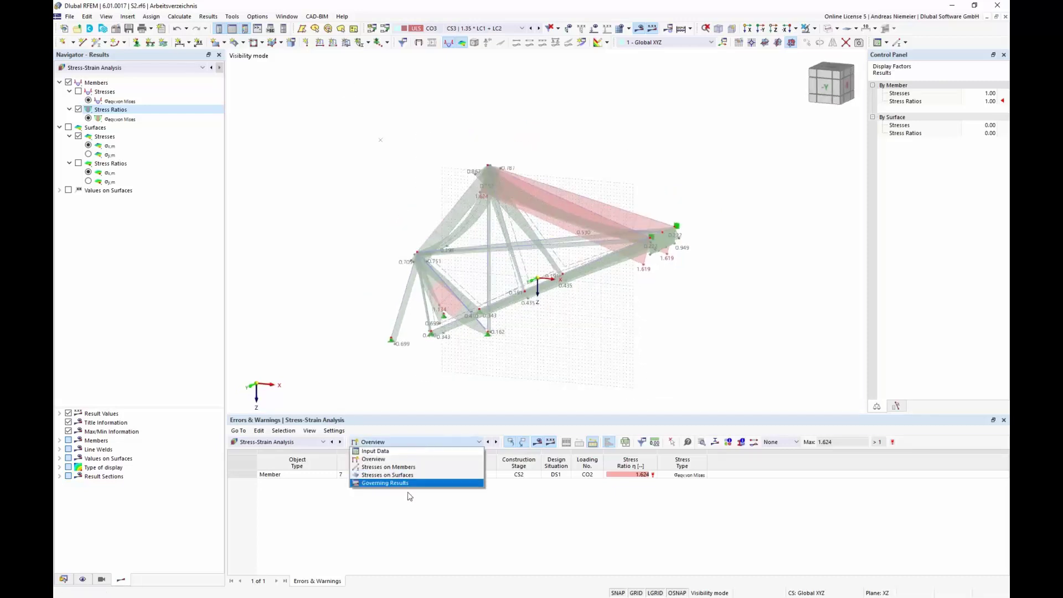
{"action": "left_click", "coordinate": [409, 468]}
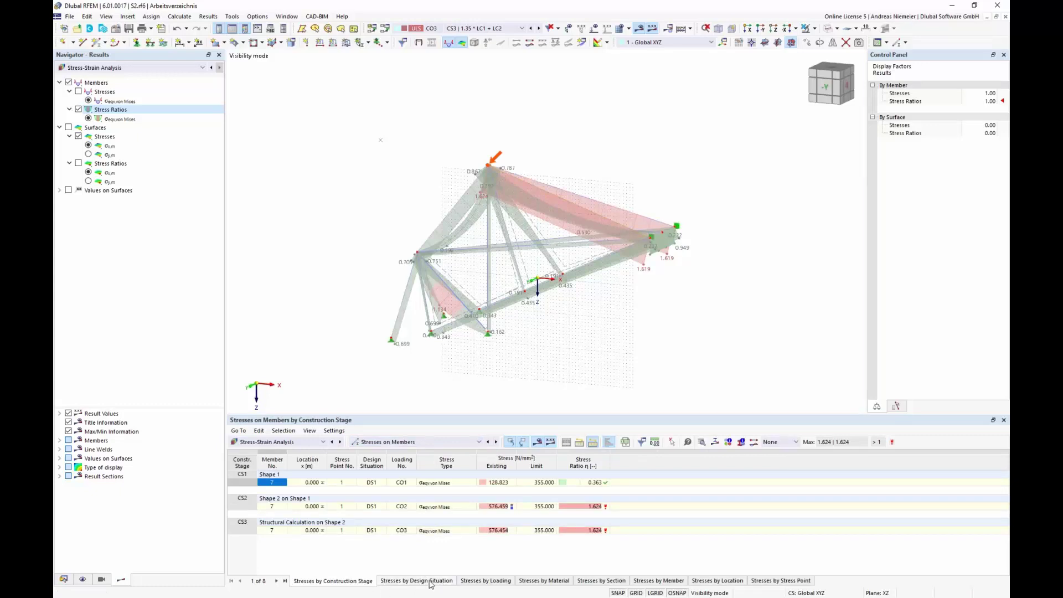
{"action": "left_click", "coordinate": [611, 581]}
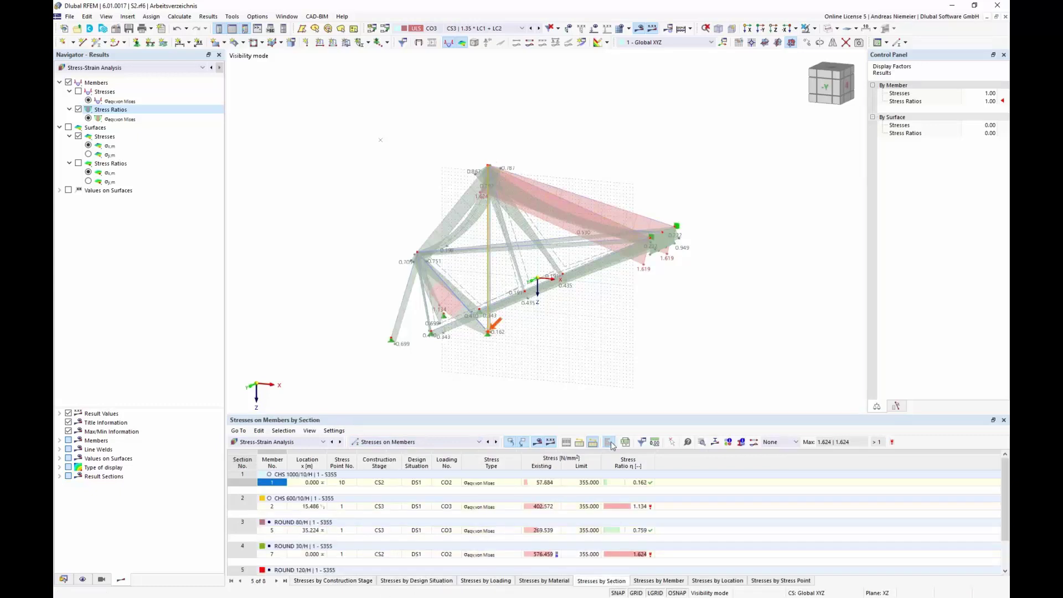
{"action": "left_click_drag", "start_coordinate": [619, 419], "coordinate": [626, 313]}
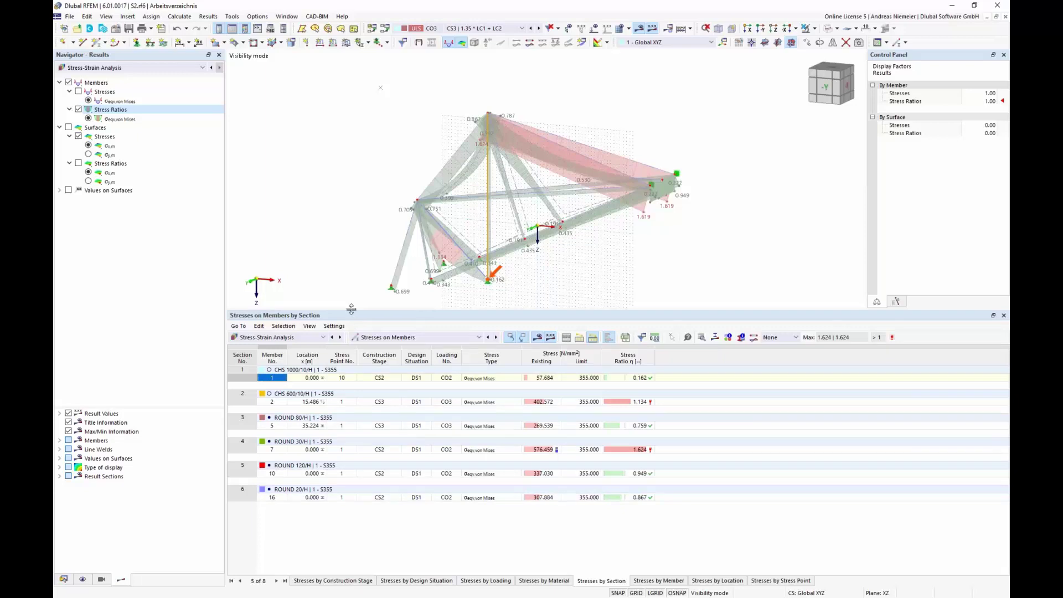
{"action": "left_click_drag", "start_coordinate": [352, 309], "coordinate": [356, 380]}
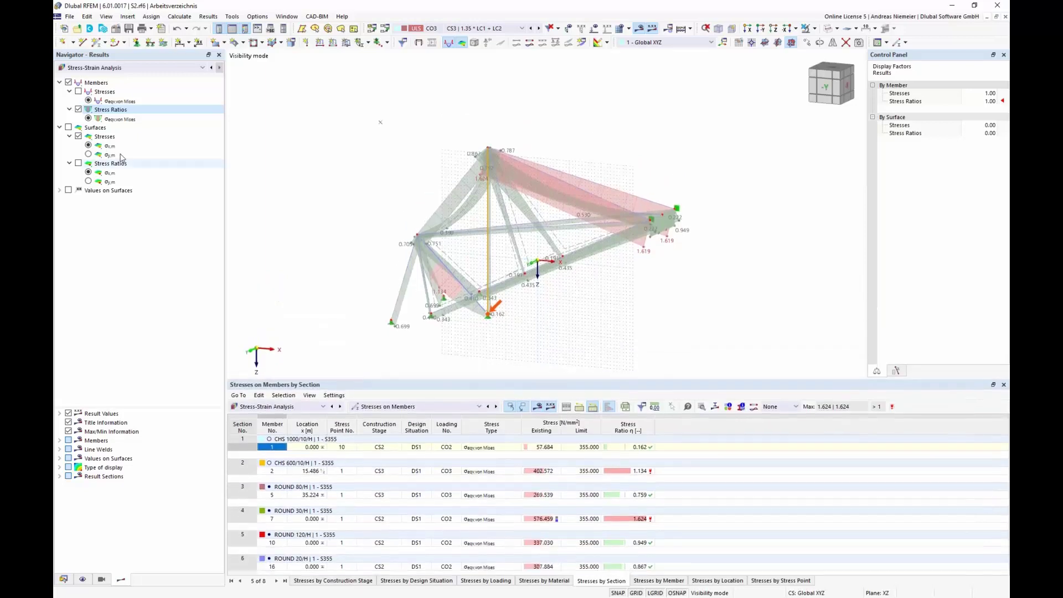
Step: Hide the member results and display the σx,m stress ratios on the membrane surfaces
{"action": "left_click", "coordinate": [69, 128]}
{"action": "left_click", "coordinate": [68, 82]}
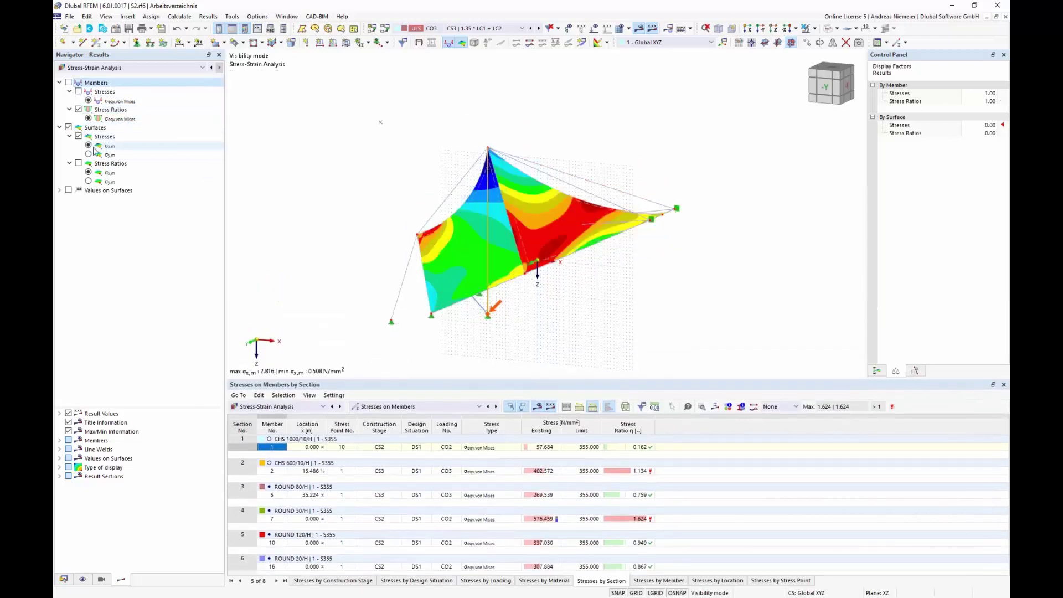
{"action": "left_click", "coordinate": [78, 164]}
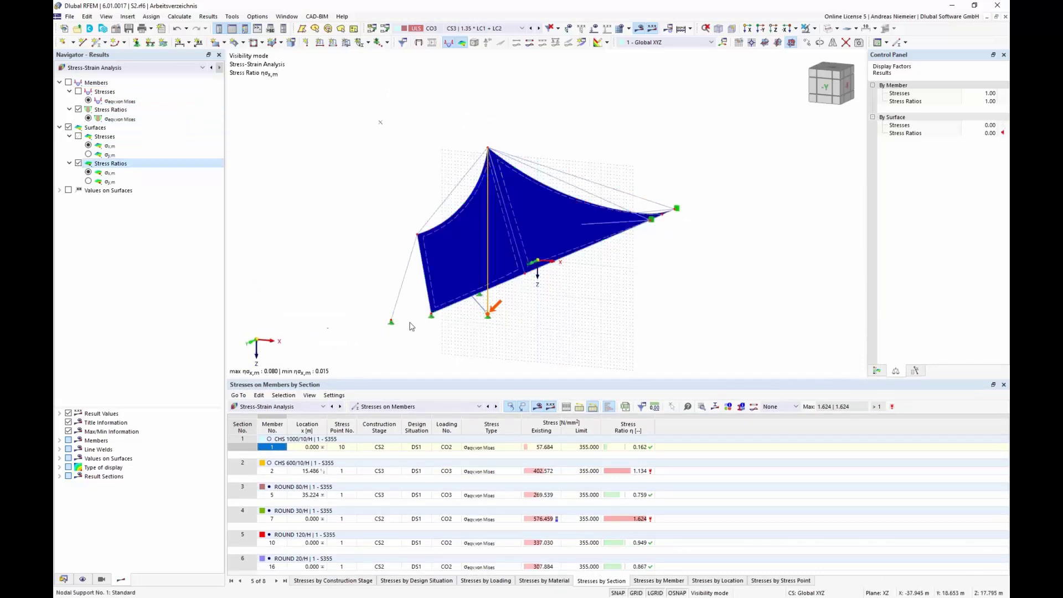
Step: Display the result tables of stresses on surfaces and examine them by construction stage, material and thickness
{"action": "left_click", "coordinate": [478, 407]}
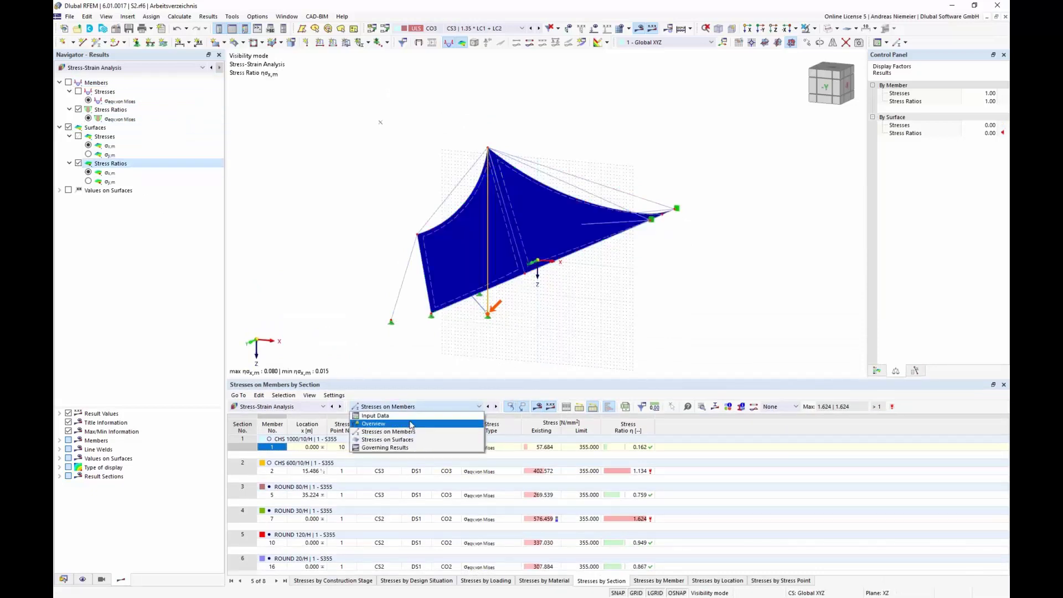
{"action": "left_click", "coordinate": [403, 444]}
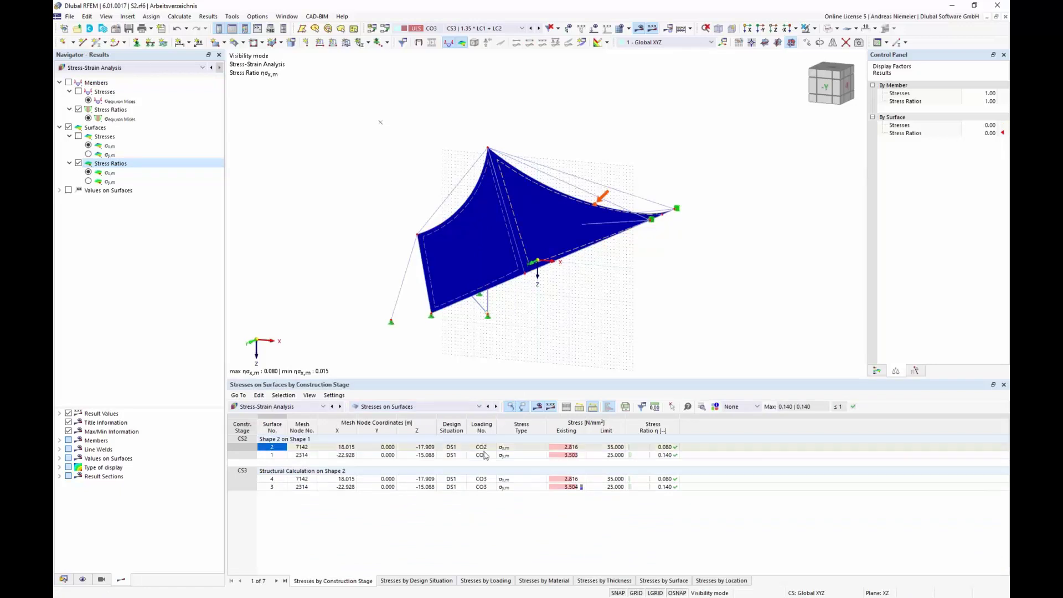
{"action": "left_click", "coordinate": [600, 455]}
{"action": "left_click", "coordinate": [612, 487], "text": "shift"}
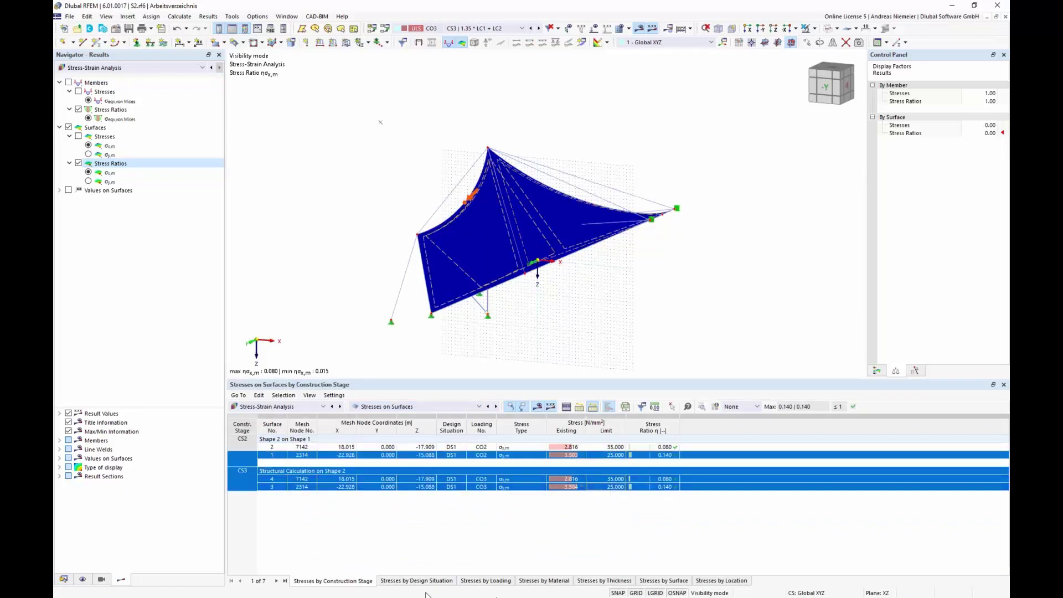
{"action": "left_click", "coordinate": [558, 586]}
{"action": "left_click", "coordinate": [615, 582]}
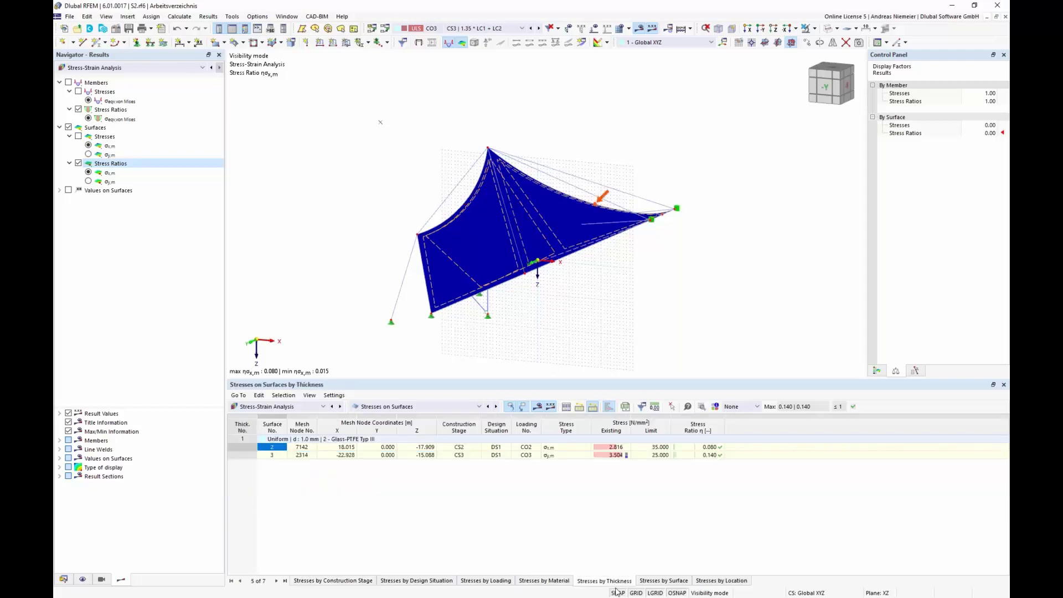
Step: Display the result table of stresses on surfaces grouped by surface and examine it together with the model
{"action": "left_click", "coordinate": [668, 581]}
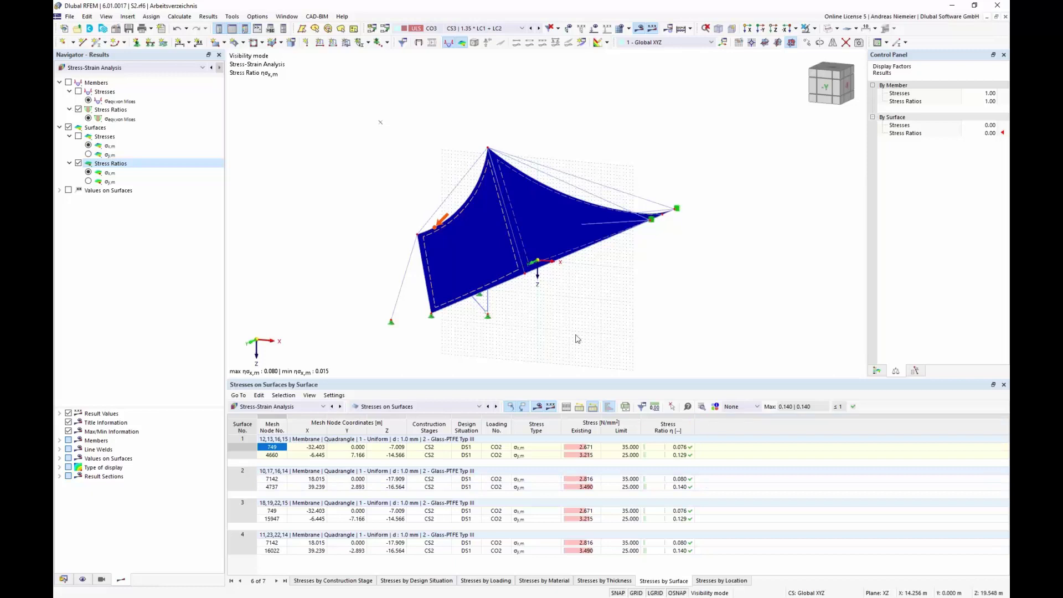
{"action": "middle_click_drag", "start_coordinate": [582, 335], "coordinate": [587, 308]}
{"action": "scroll", "coordinate": [586, 308], "scroll_direction": "down", "scroll_amount": 2}
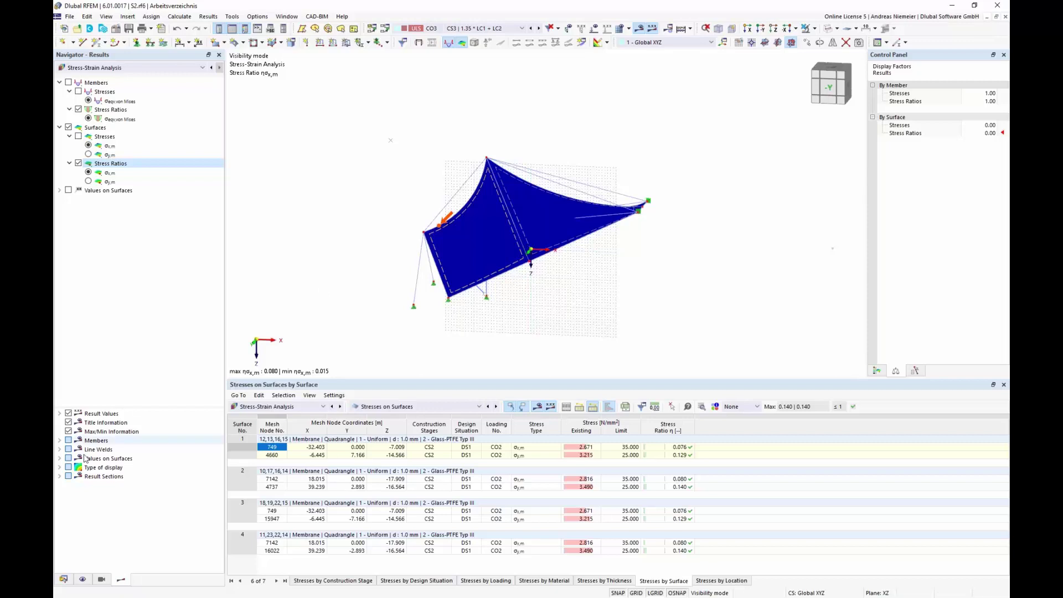
Step: Create a new printout report and collapse its report items to the main chapters
{"action": "left_click", "coordinate": [64, 580]}
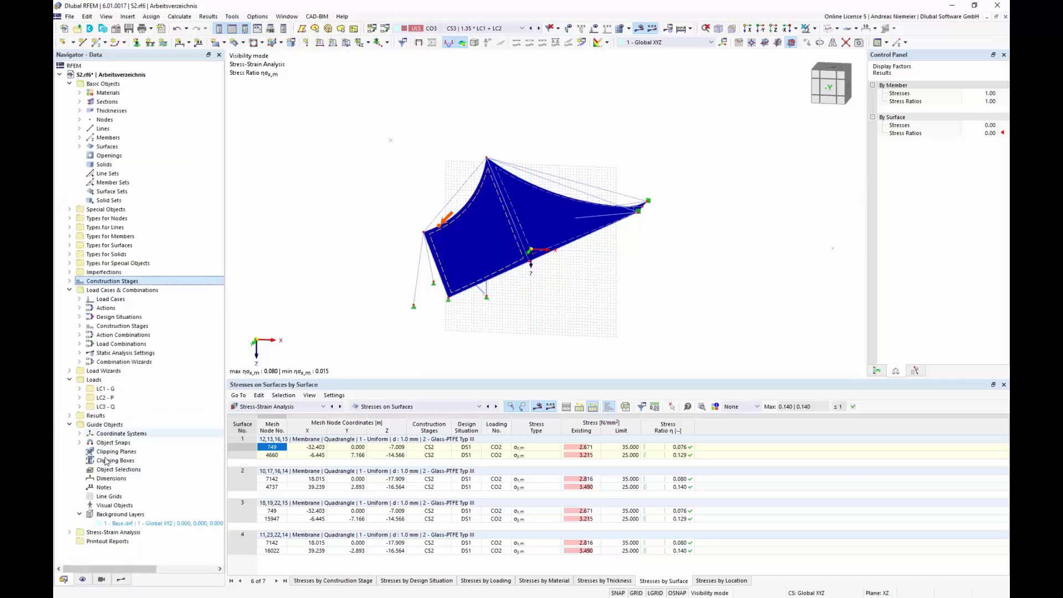
{"action": "right_click", "coordinate": [107, 542]}
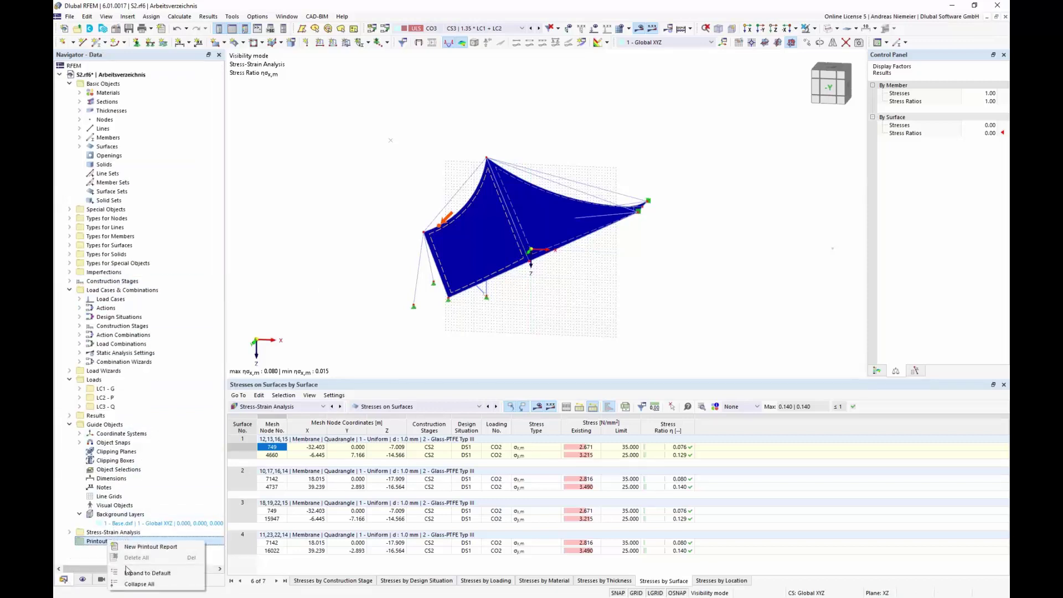
{"action": "left_click", "coordinate": [149, 547]}
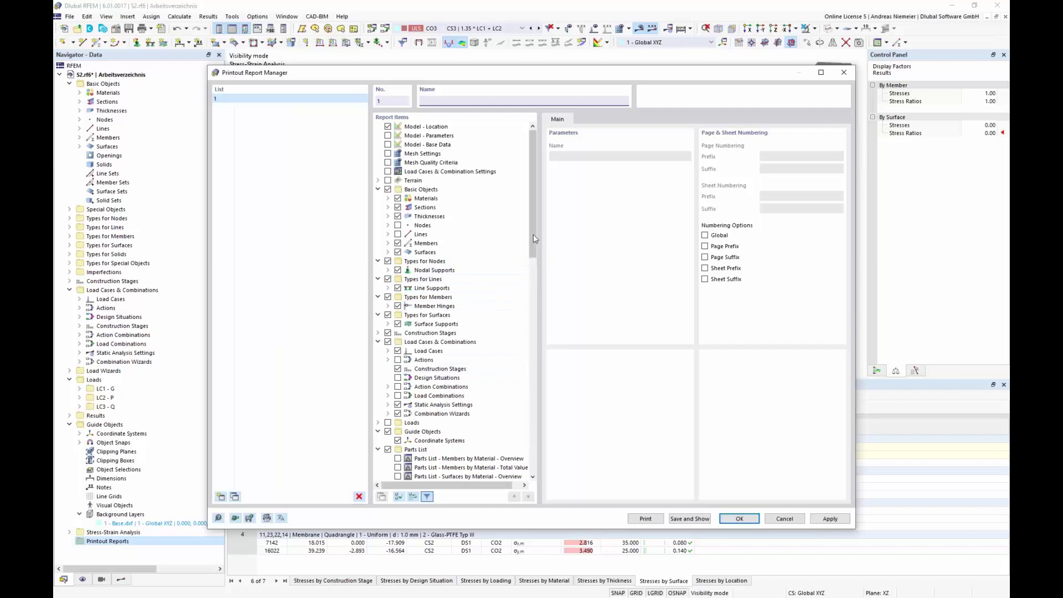
{"action": "right_click", "coordinate": [510, 239]}
{"action": "left_click", "coordinate": [544, 319]}
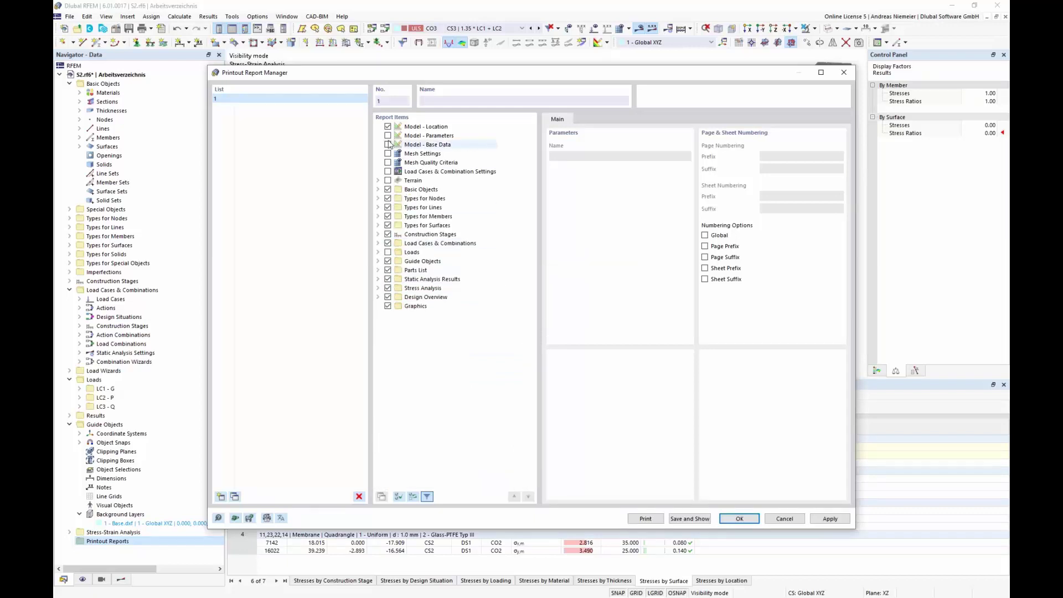
{"action": "left_click", "coordinate": [378, 190]}
{"action": "left_click", "coordinate": [378, 191]}
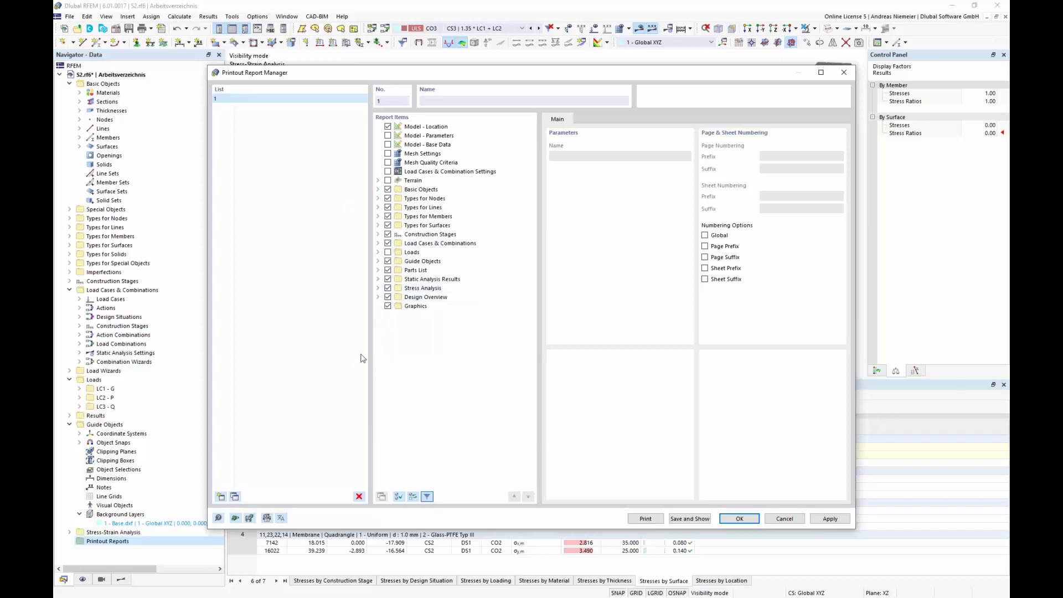
Step: Exclude errors and warnings and surface stresses by design situation and material, include Stresses on Surfaces by Surface, and save and show the report
{"action": "left_click", "coordinate": [379, 289]}
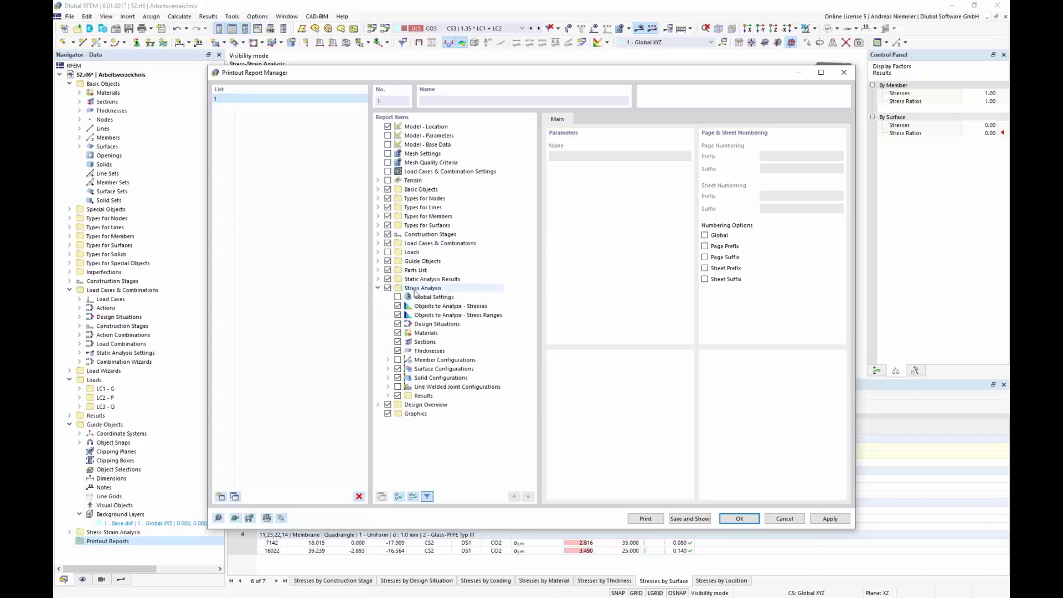
{"action": "left_click", "coordinate": [388, 395]}
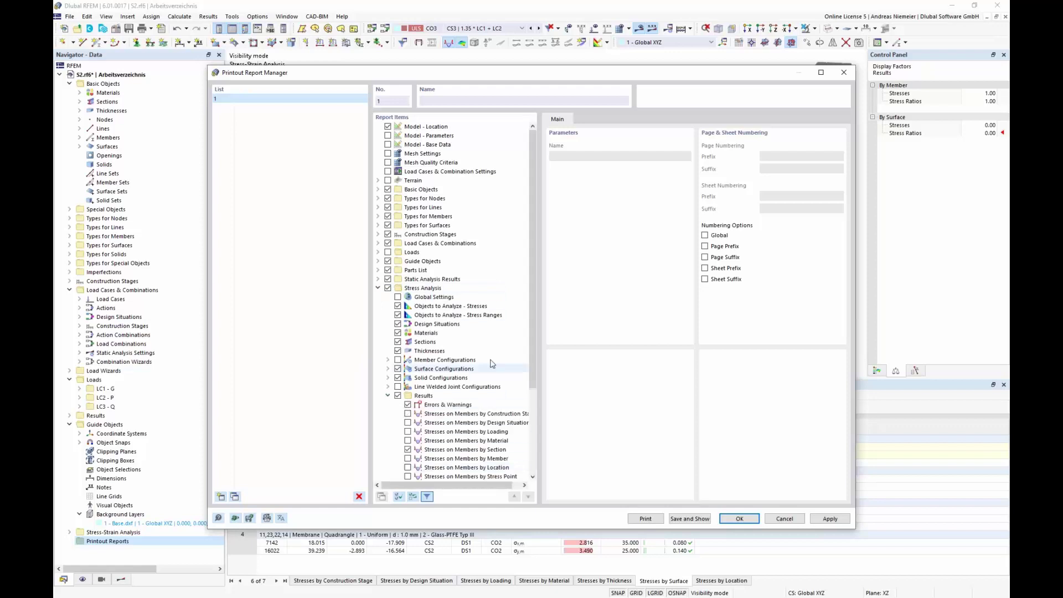
{"action": "scroll", "coordinate": [417, 358], "scroll_direction": "down", "scroll_amount": 4}
{"action": "left_click", "coordinate": [408, 288]}
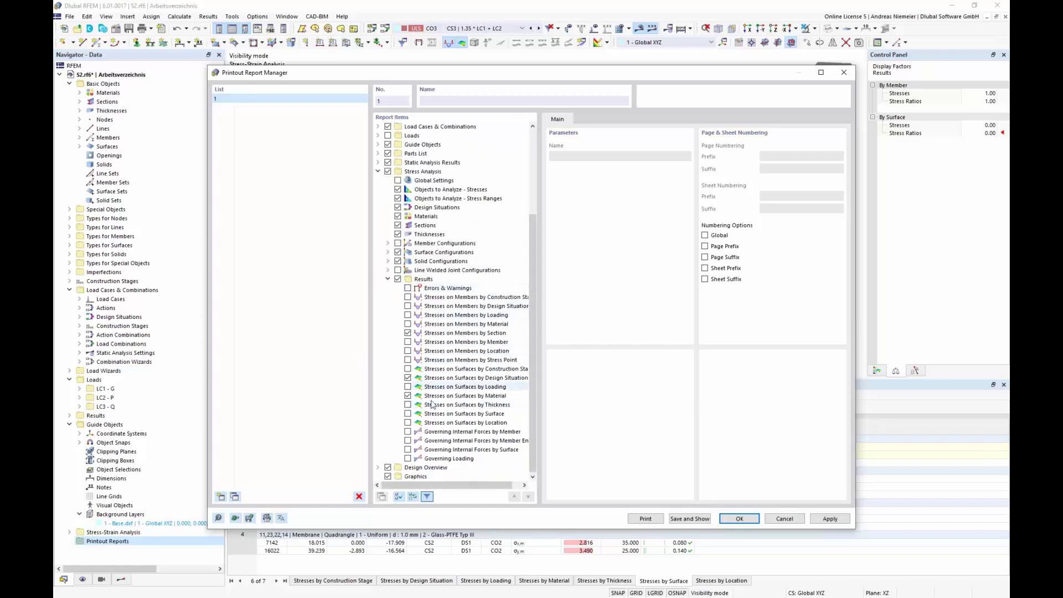
{"action": "left_click", "coordinate": [408, 378]}
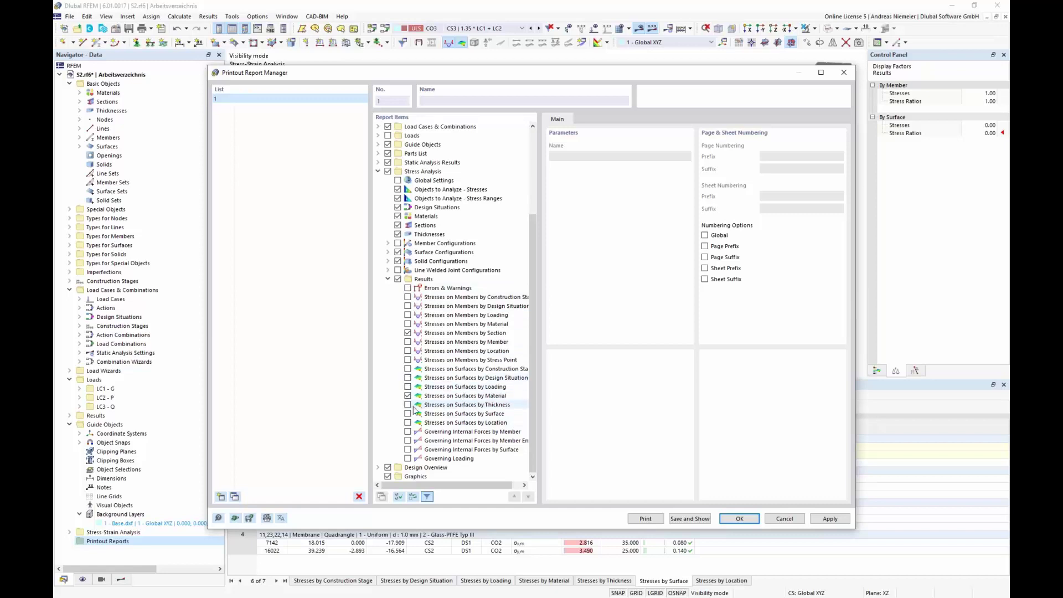
{"action": "left_click", "coordinate": [407, 396]}
{"action": "left_click", "coordinate": [408, 396]}
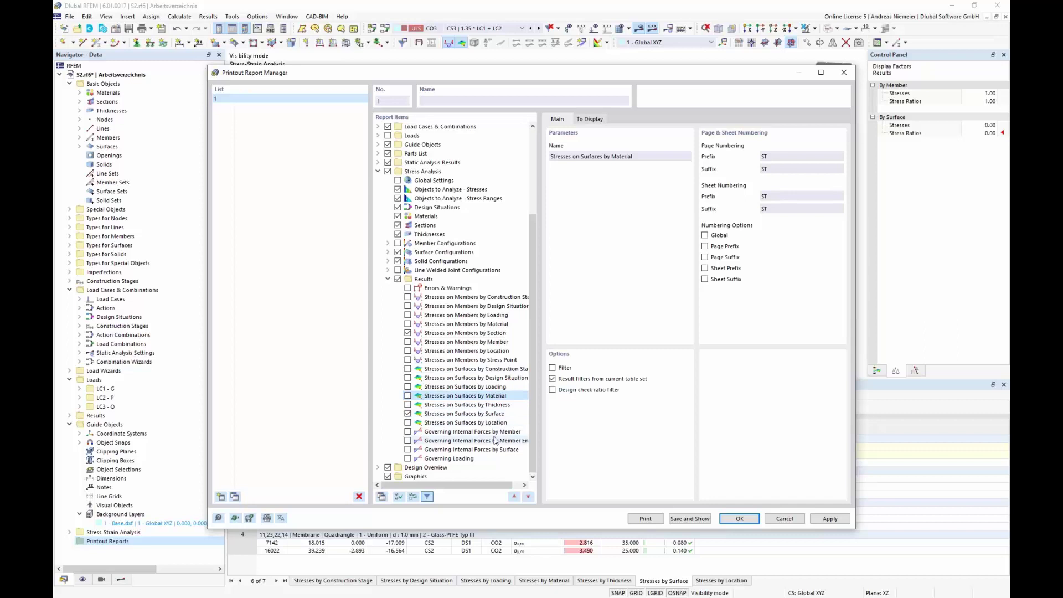
{"action": "left_click", "coordinate": [689, 519]}
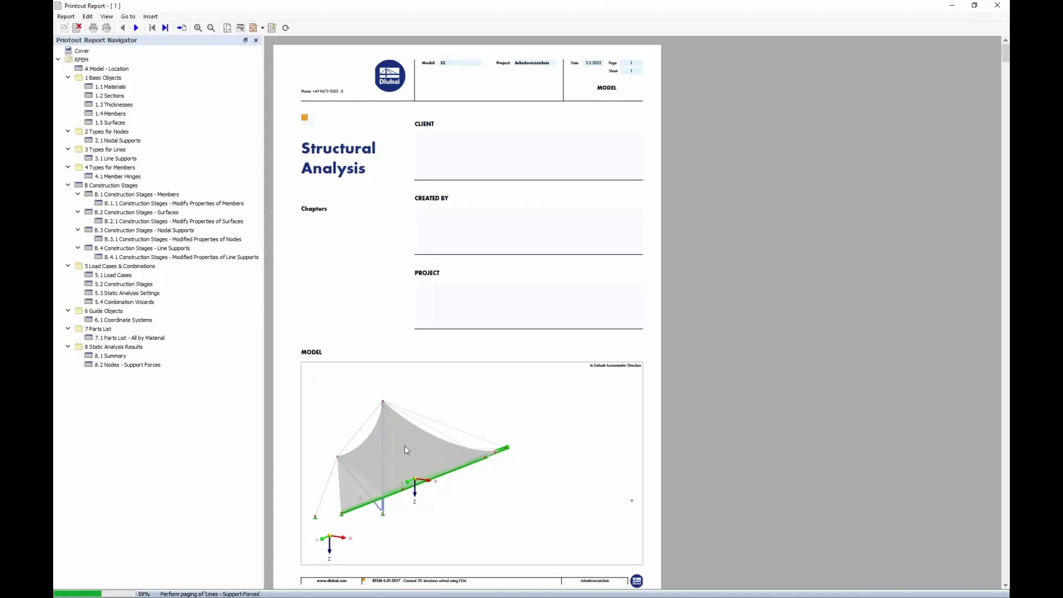
Step: Look through the report's cover, contents, basic objects, members, supports and construction stage chapters, enlarging the page display
{"action": "scroll", "coordinate": [448, 267], "scroll_direction": "down", "scroll_amount": 10}
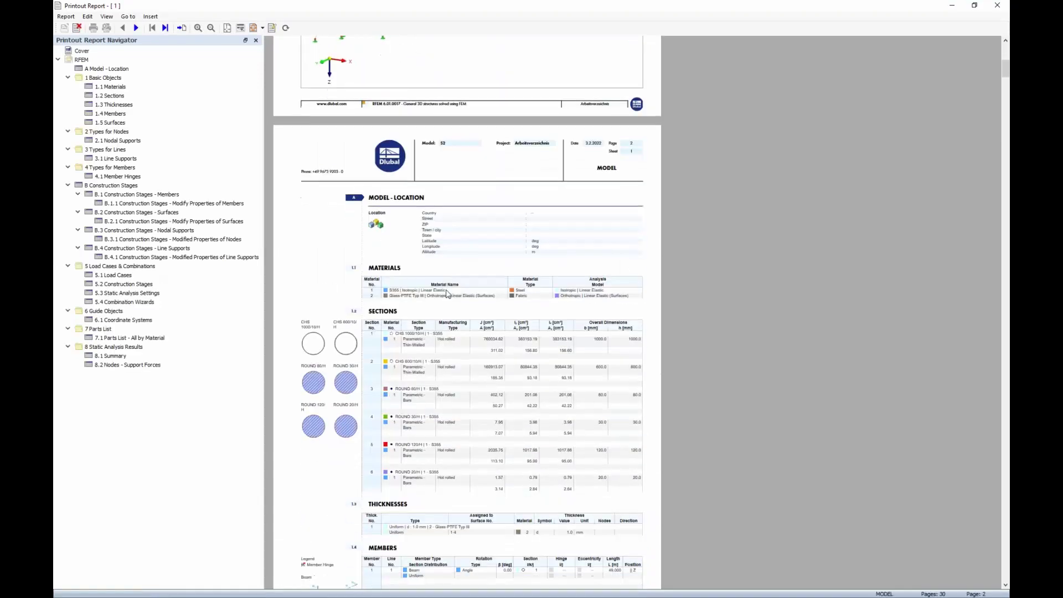
{"action": "scroll", "coordinate": [453, 277], "scroll_direction": "up", "scroll_amount": 10}
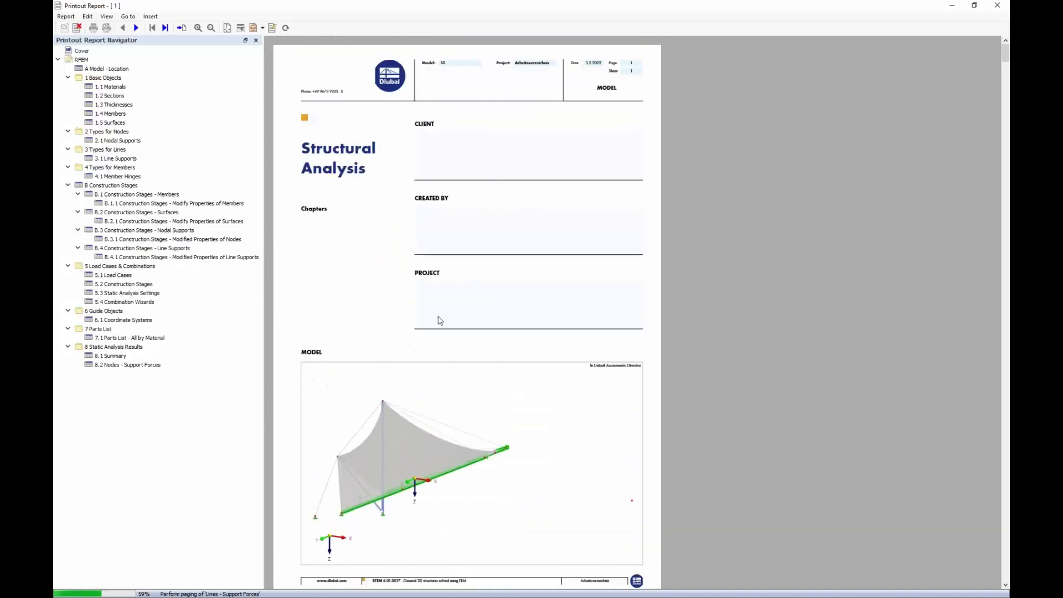
{"action": "scroll", "coordinate": [430, 275], "scroll_direction": "down", "scroll_amount": 14}
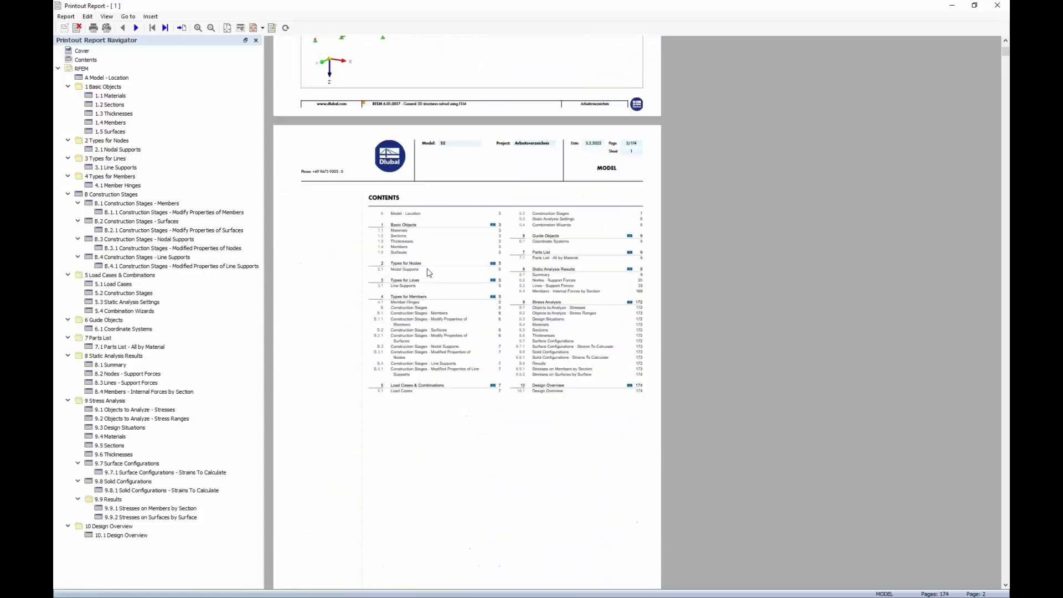
{"action": "scroll", "coordinate": [473, 283], "scroll_direction": "down", "scroll_amount": 15}
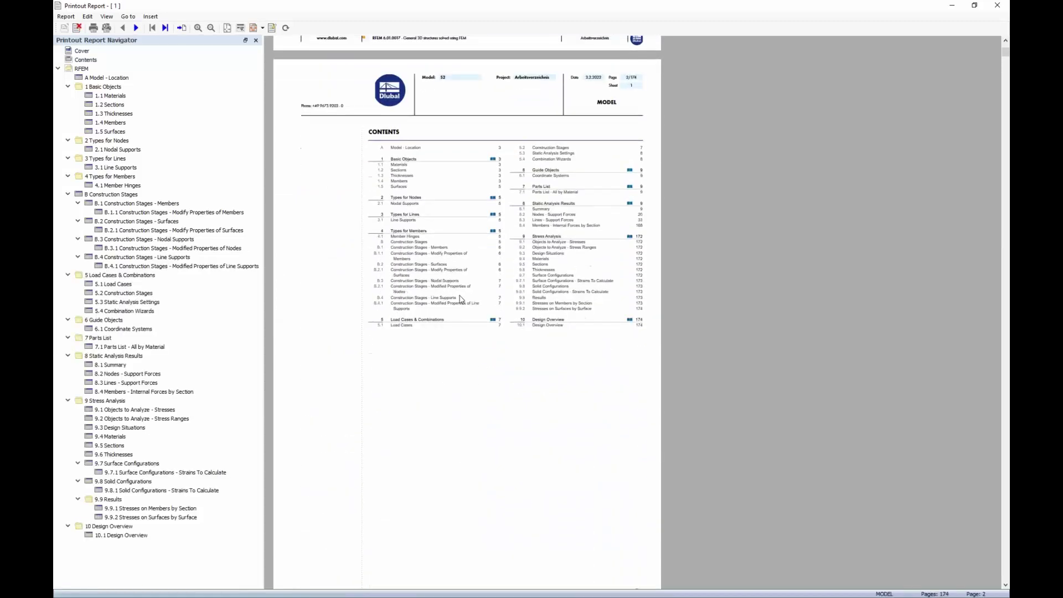
{"action": "scroll", "coordinate": [471, 285], "scroll_direction": "down", "scroll_amount": 1}
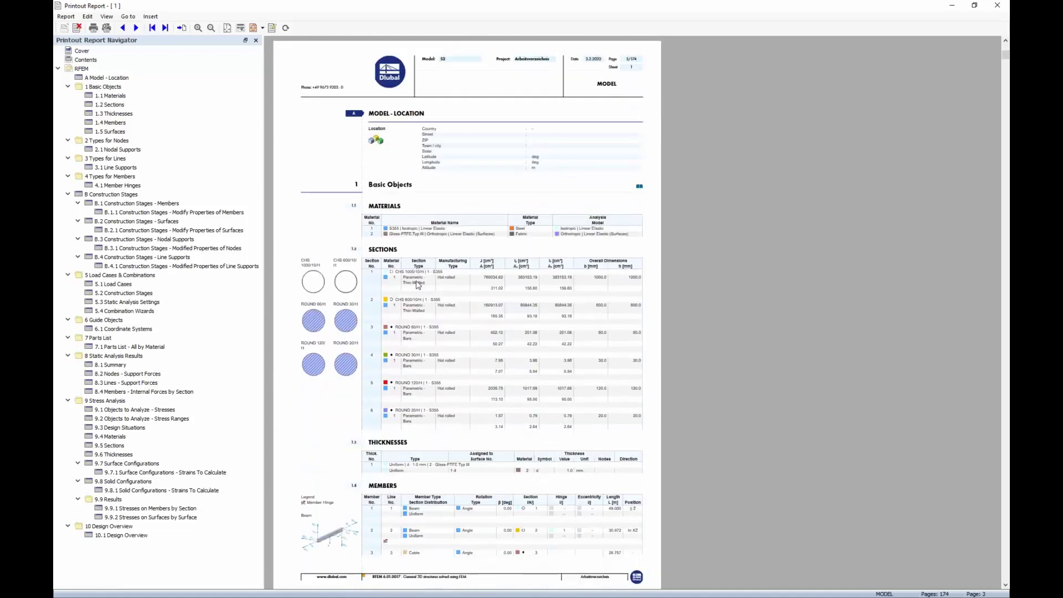
{"action": "scroll", "coordinate": [375, 292], "scroll_direction": "down", "scroll_amount": 10}
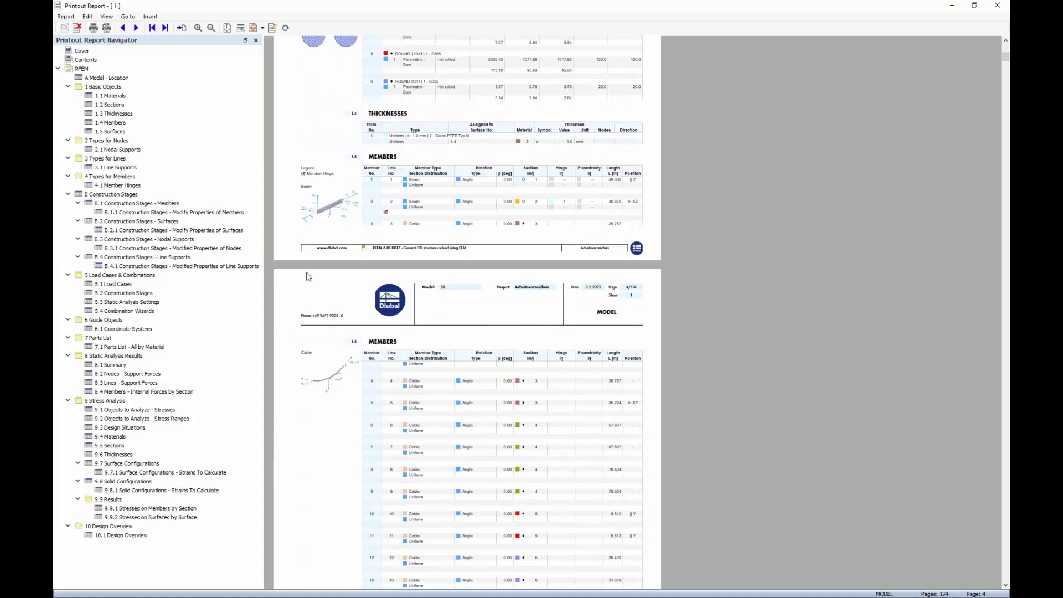
{"action": "scroll", "coordinate": [417, 403], "scroll_direction": "down", "scroll_amount": 14}
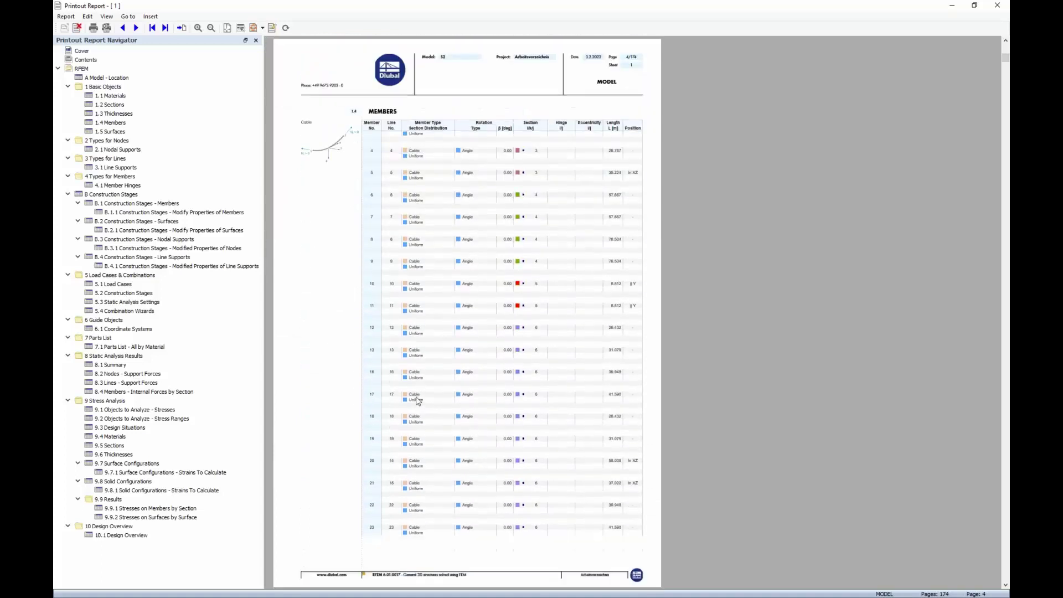
{"action": "scroll", "coordinate": [419, 394], "scroll_direction": "down", "scroll_amount": 7}
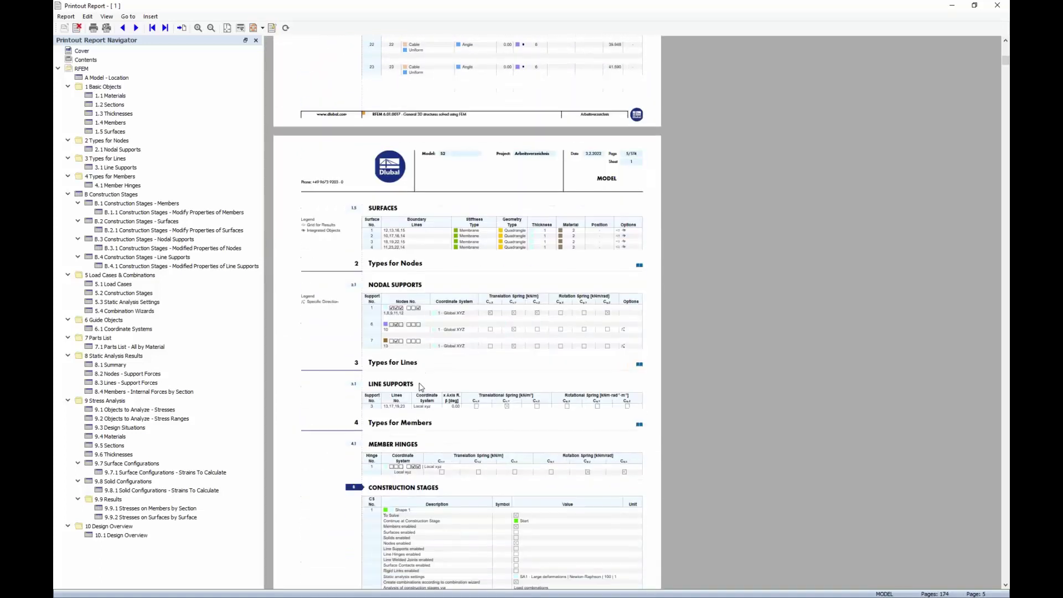
{"action": "left_click", "coordinate": [198, 28]}
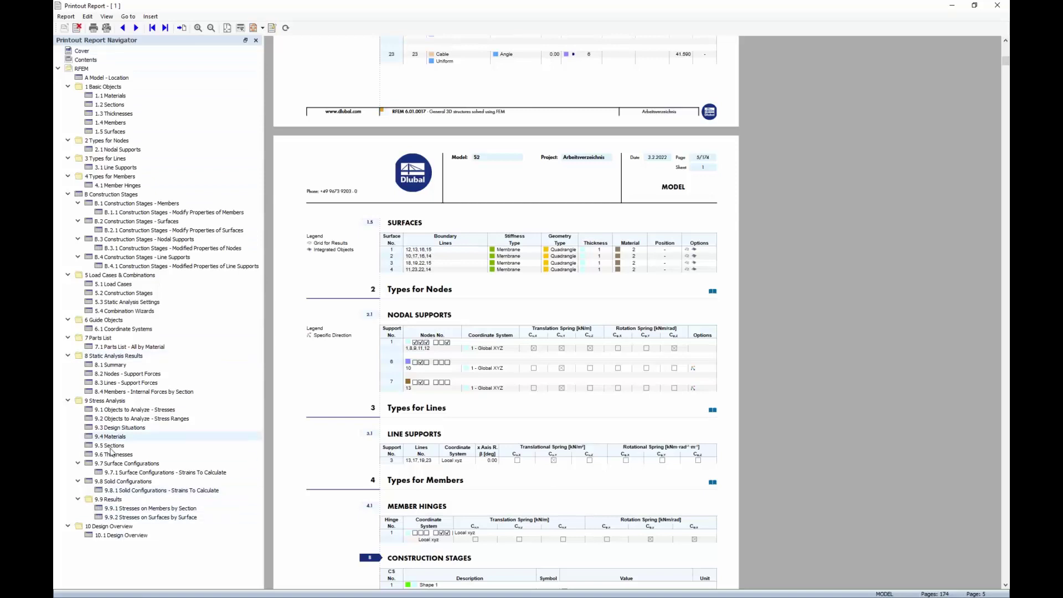
Step: Examine the report's stresses on members by section, stresses on surfaces and design overview, and close the report
{"action": "left_click", "coordinate": [130, 509]}
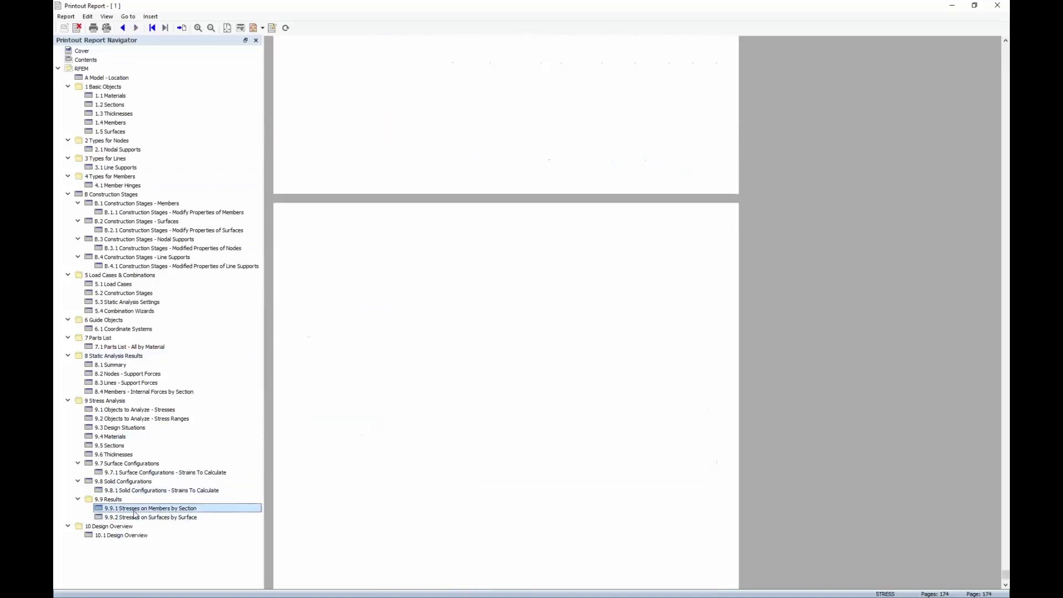
{"action": "scroll", "coordinate": [670, 131], "scroll_direction": "up", "scroll_amount": 1}
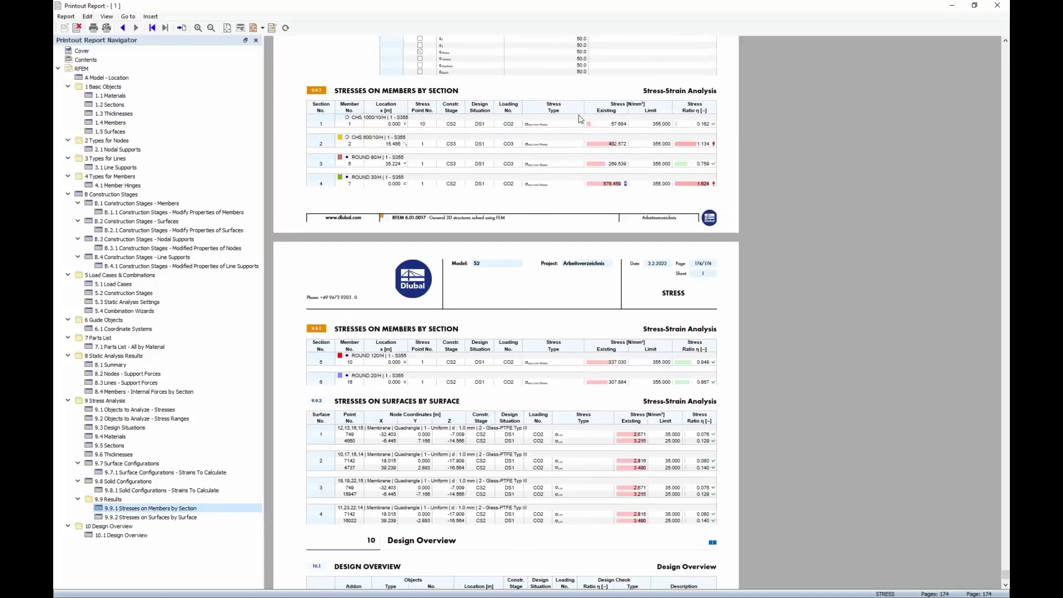
{"action": "scroll", "coordinate": [541, 298], "scroll_direction": "down", "scroll_amount": 3}
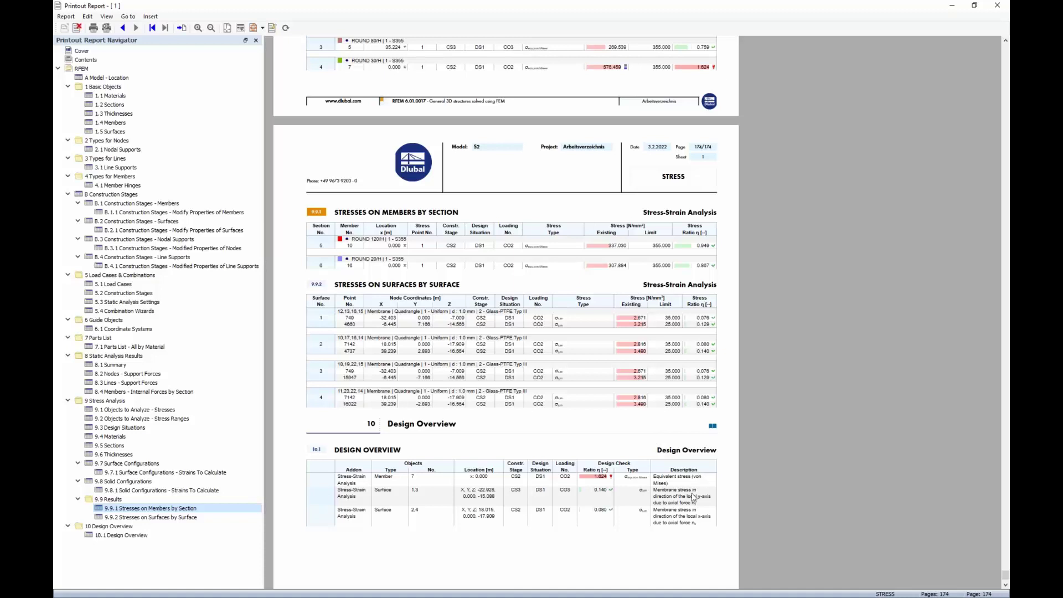
{"action": "left_click", "coordinate": [77, 29]}
Step: Hide the surface results and display the von Mises stress ratios on the members in an oblique view of the whole structure
{"action": "middle_click_drag", "start_coordinate": [639, 273], "coordinate": [588, 271]}
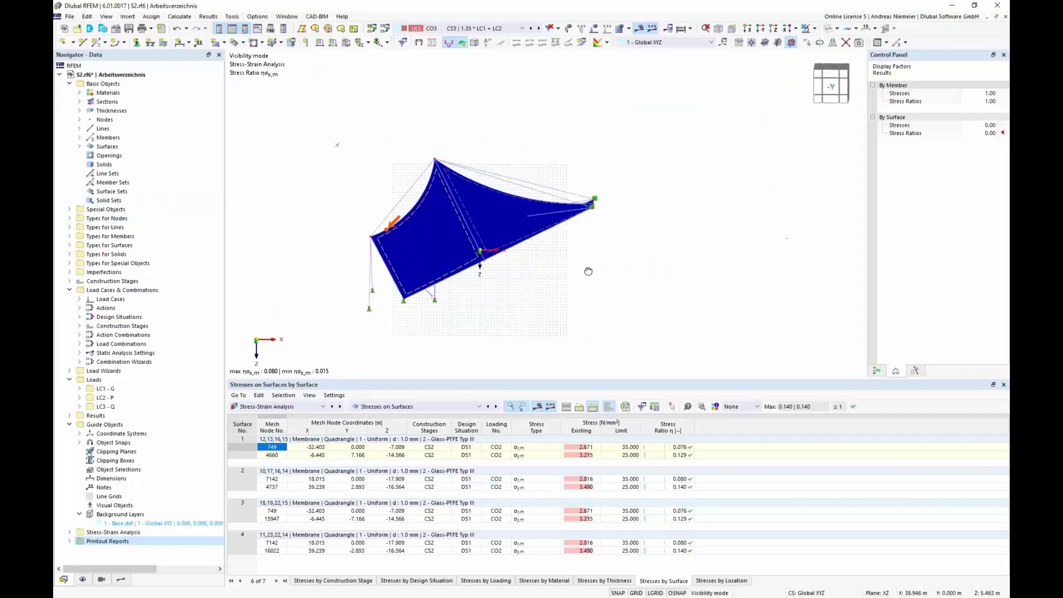
{"action": "scroll", "coordinate": [588, 270], "scroll_direction": "down", "scroll_amount": 1}
{"action": "middle_click_drag", "start_coordinate": [526, 293], "coordinate": [498, 326]}
{"action": "scroll", "coordinate": [499, 326], "scroll_direction": "down", "scroll_amount": 1}
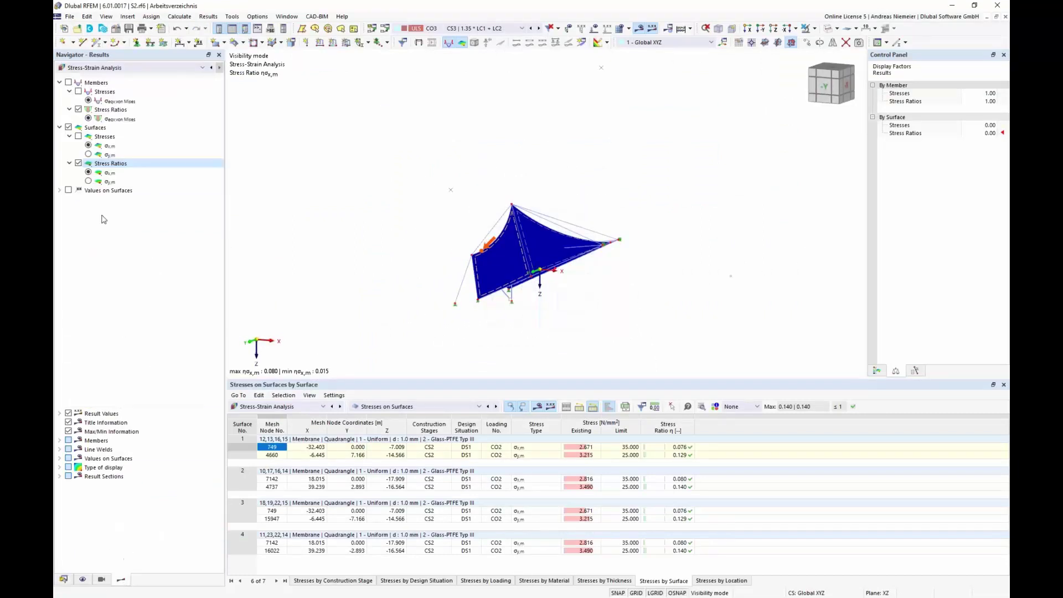
{"action": "left_click", "coordinate": [68, 127]}
{"action": "left_click", "coordinate": [69, 82]}
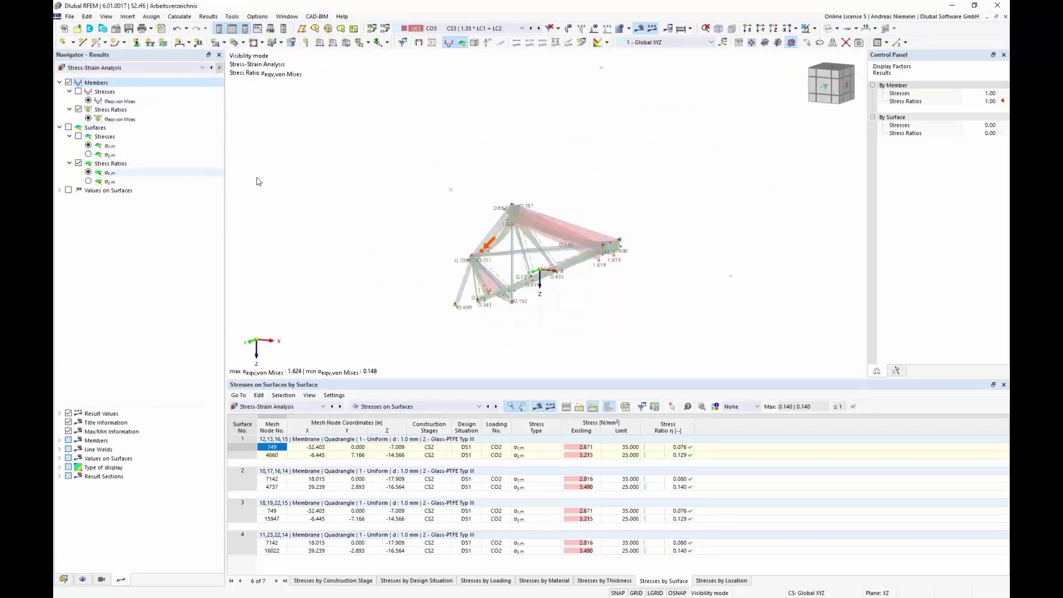
{"action": "middle_click_drag", "start_coordinate": [487, 142], "coordinate": [471, 274], "text": "ctrl"}
{"action": "scroll", "coordinate": [488, 255], "scroll_direction": "up", "scroll_amount": 3}
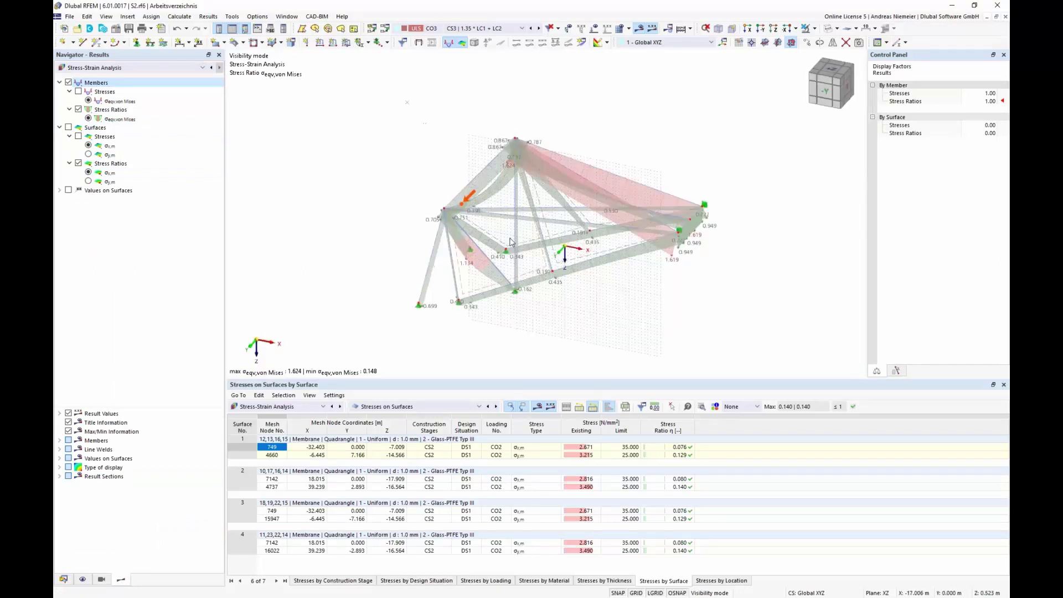
Step: Send the current member stress ratio graphic to printout report 1 as a window-filling picture with a height ratio of 50%
{"action": "left_click", "coordinate": [150, 28]}
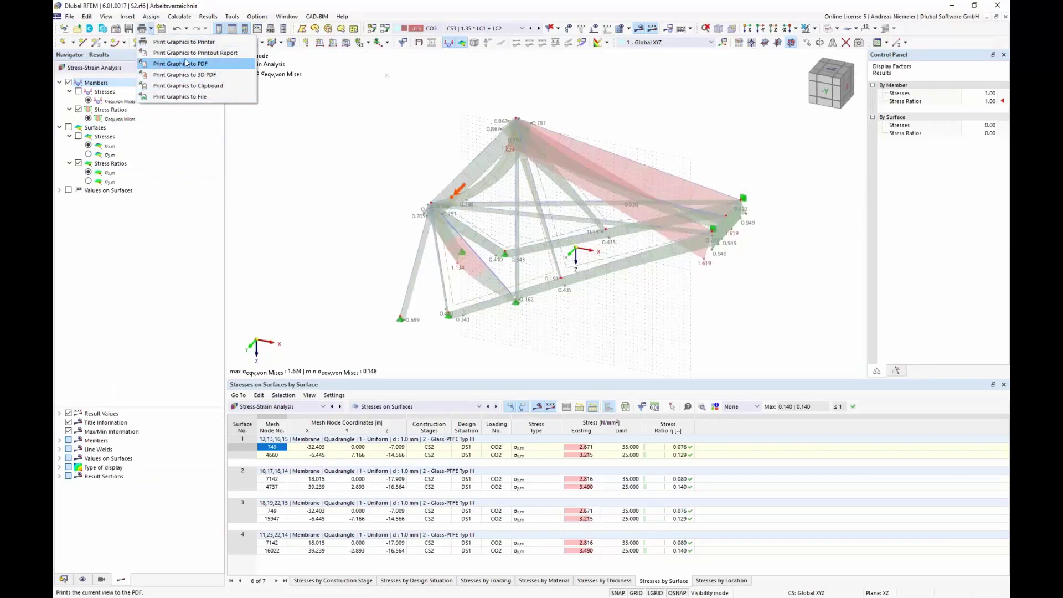
{"action": "left_click", "coordinate": [177, 55]}
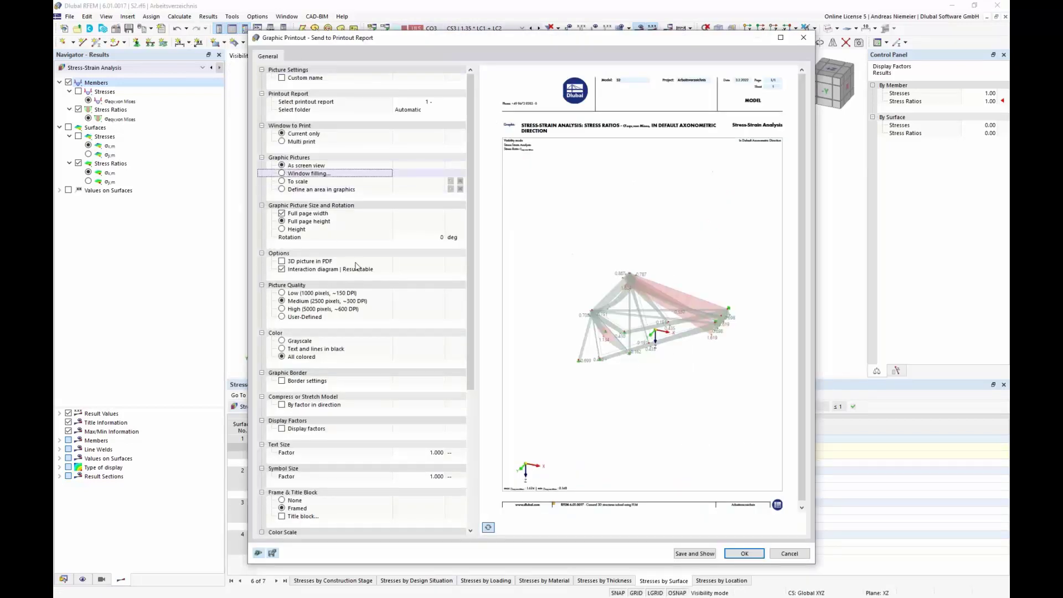
{"action": "left_click", "coordinate": [295, 230]}
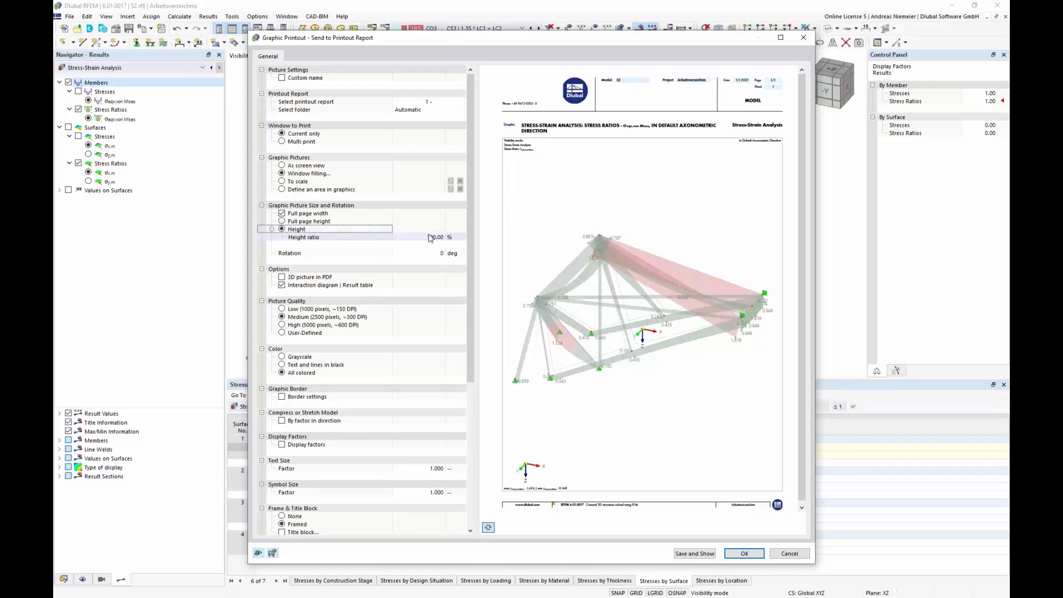
{"action": "left_click", "coordinate": [432, 238]}
{"action": "type", "text": "50"}
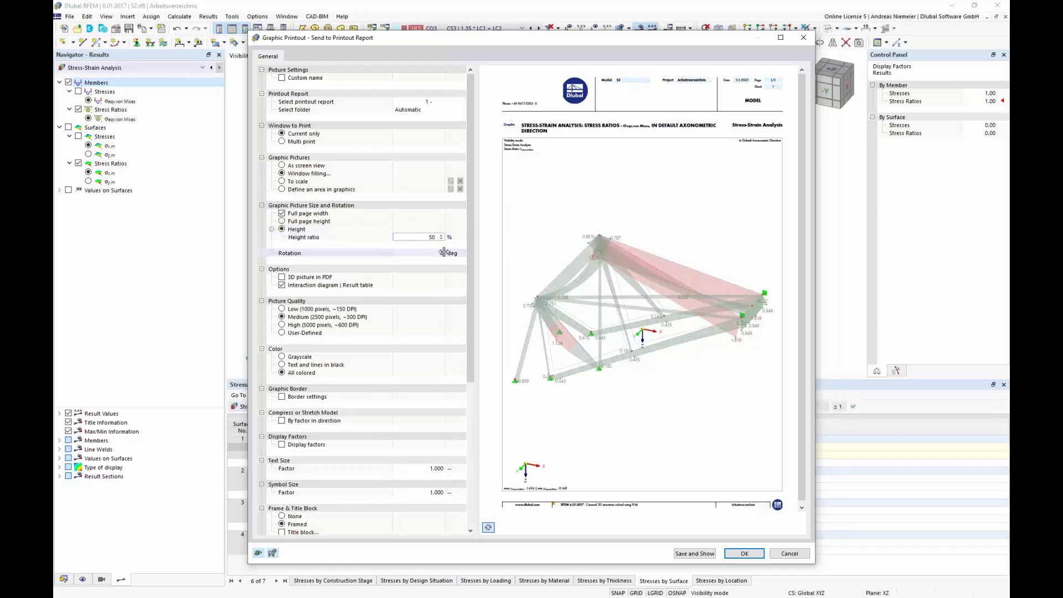
{"action": "key", "text": "Tab"}
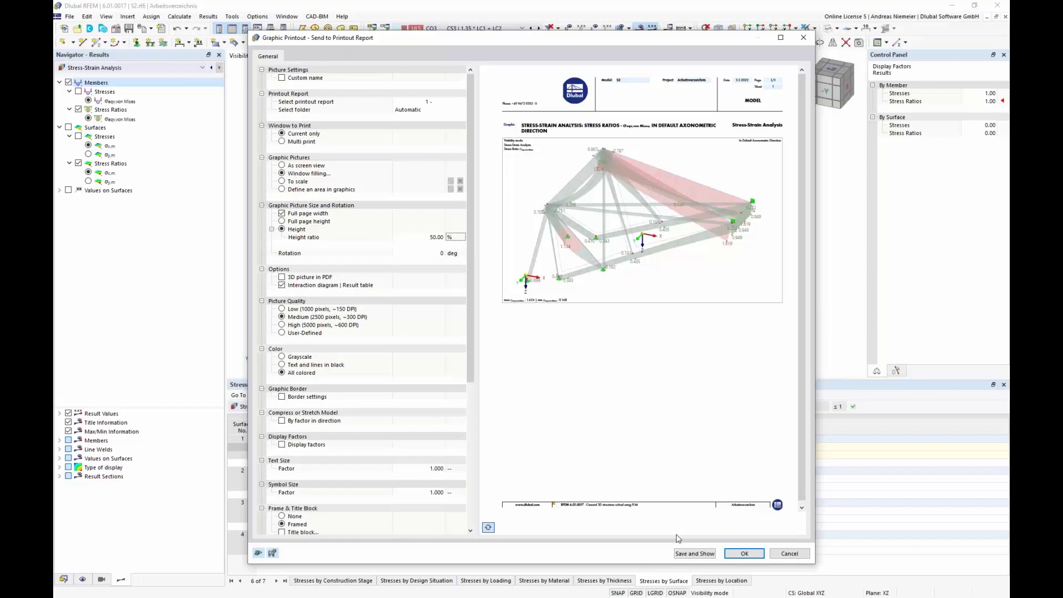
{"action": "left_click", "coordinate": [745, 553]}
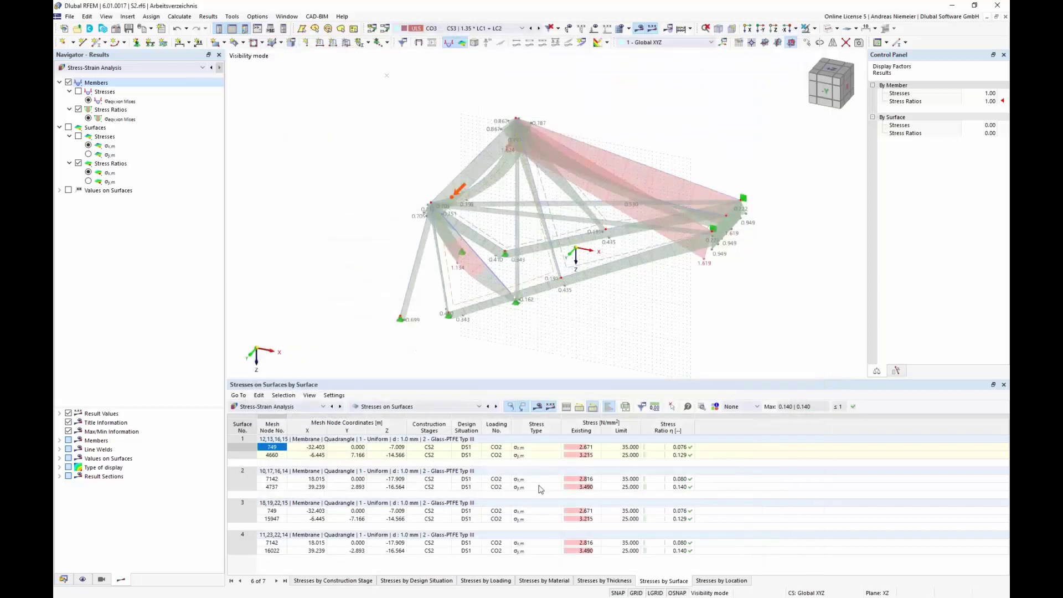
Step: Replace the member results with the σx,m stress ratios on the surfaces, viewed in direction +Z with only extreme values labelled
{"action": "left_click", "coordinate": [68, 82]}
{"action": "left_click", "coordinate": [68, 128]}
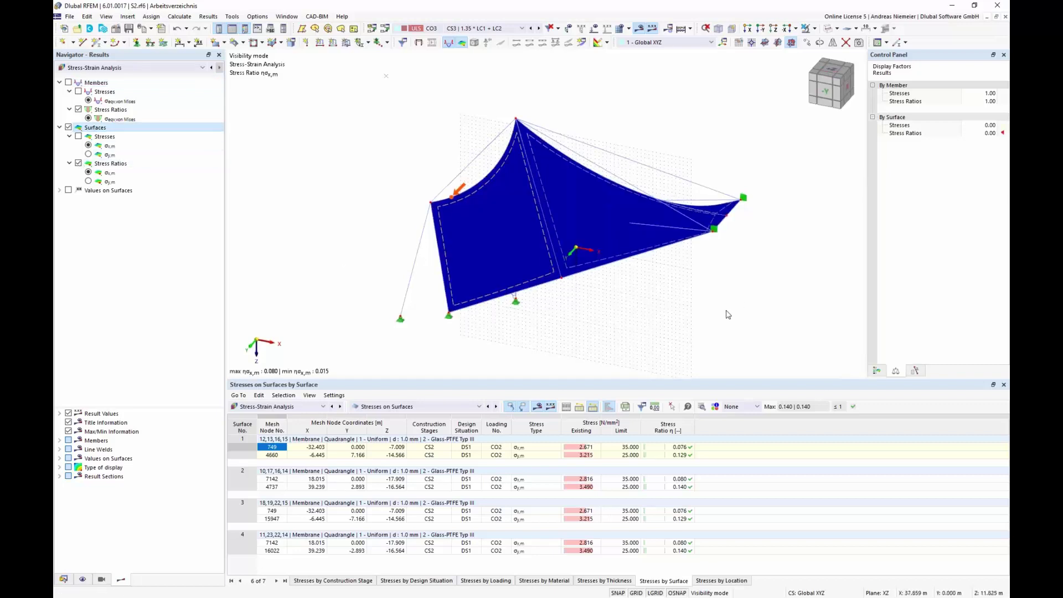
{"action": "left_click", "coordinate": [832, 73]}
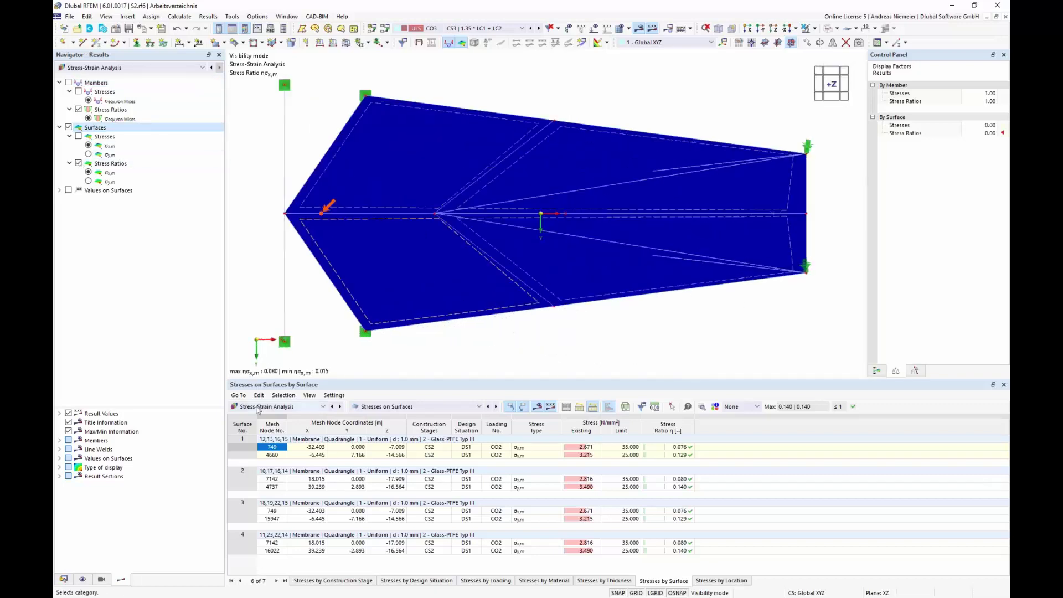
{"action": "left_click", "coordinate": [68, 190]}
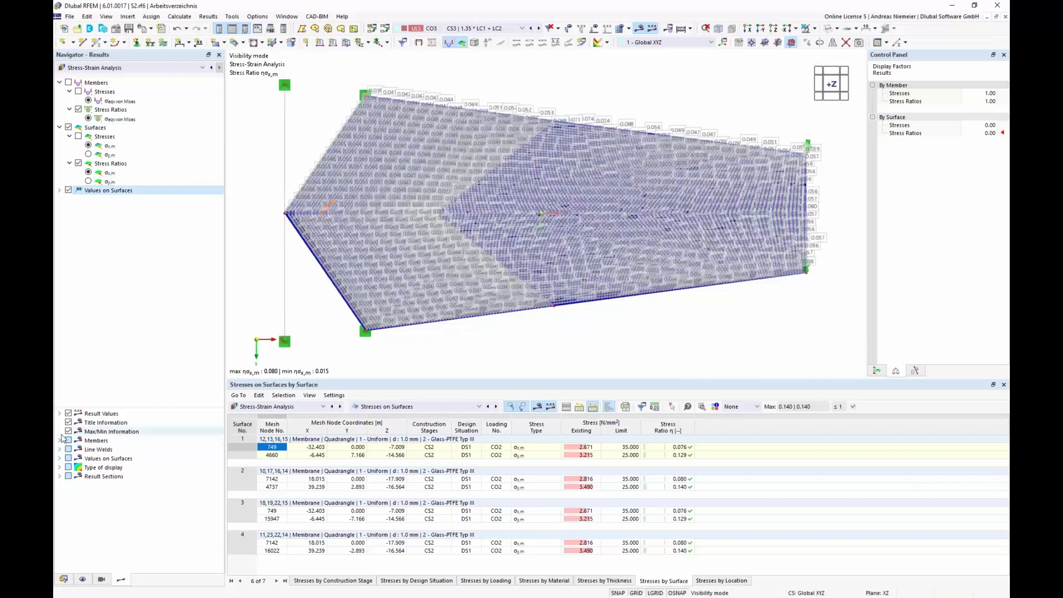
{"action": "left_click", "coordinate": [59, 458]}
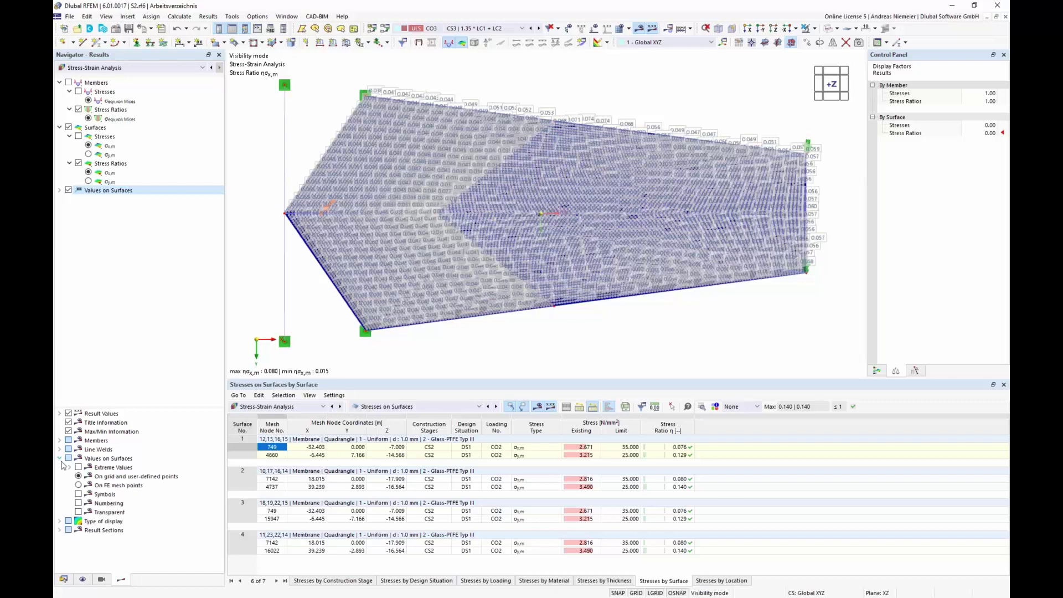
{"action": "left_click", "coordinate": [79, 467]}
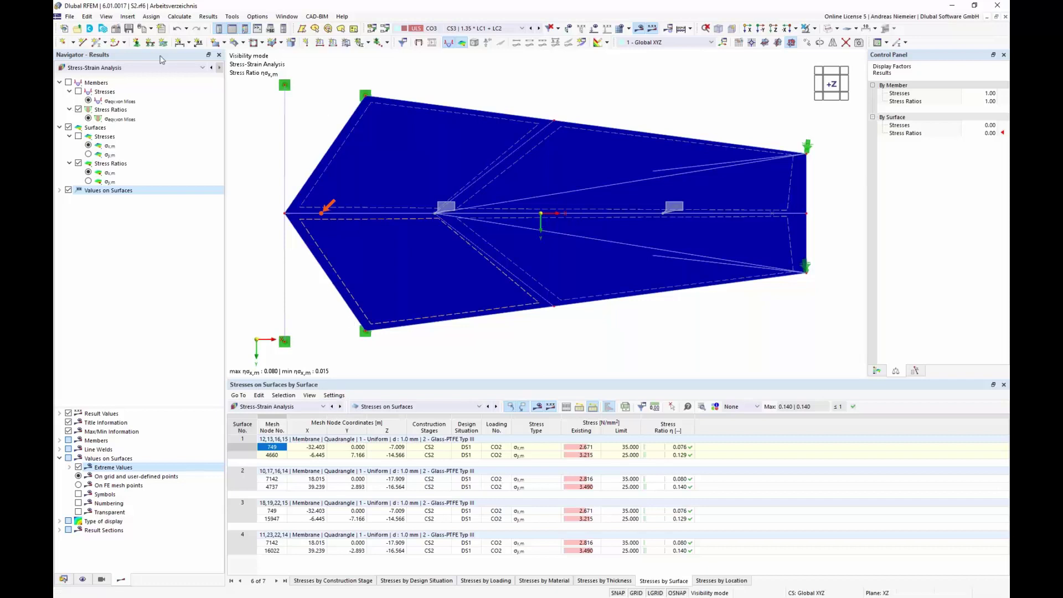
Step: Send the surface stress ratio graphics for σx,m and σy,m to printout report 1 and show the report
{"action": "left_click", "coordinate": [143, 32]}
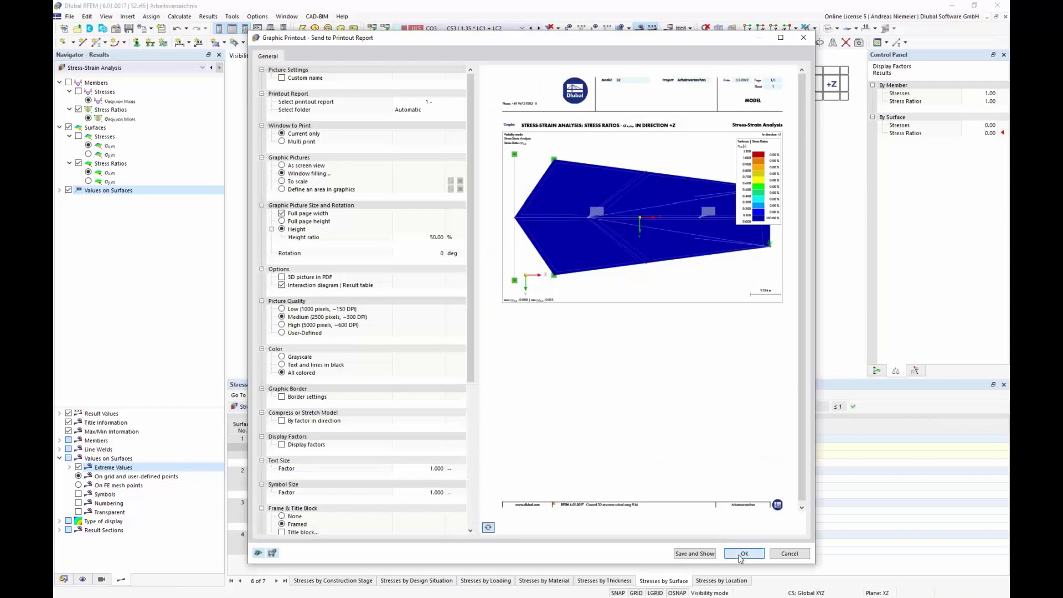
{"action": "left_click", "coordinate": [745, 553]}
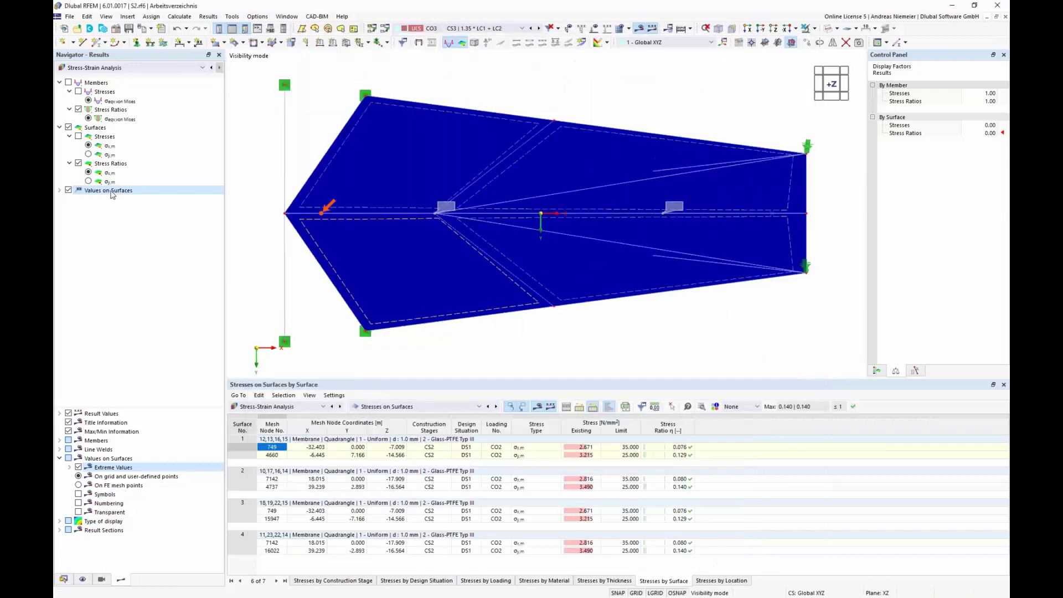
{"action": "left_click", "coordinate": [95, 183]}
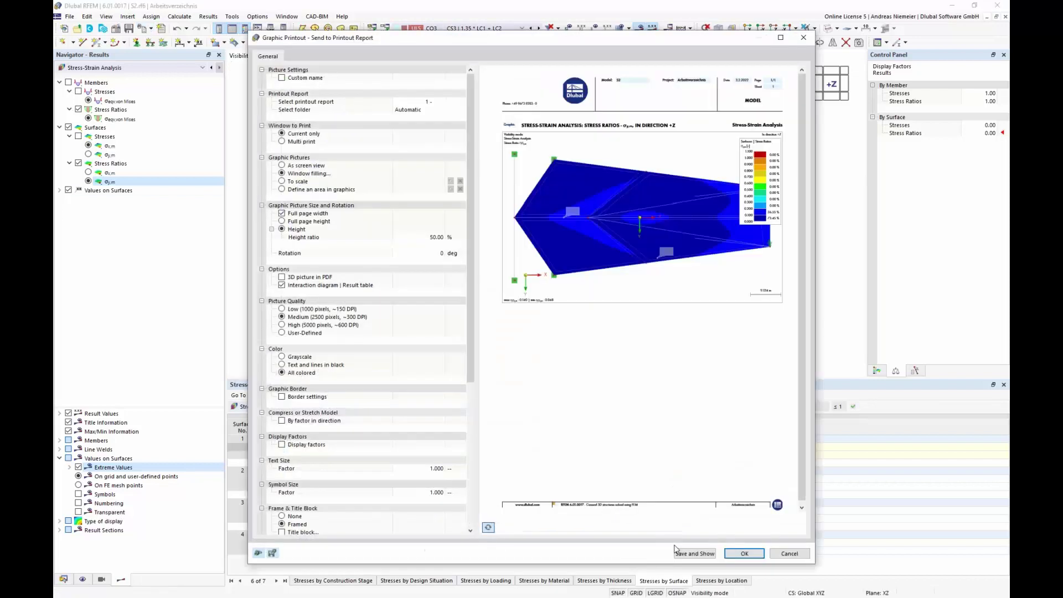
{"action": "left_click", "coordinate": [688, 555]}
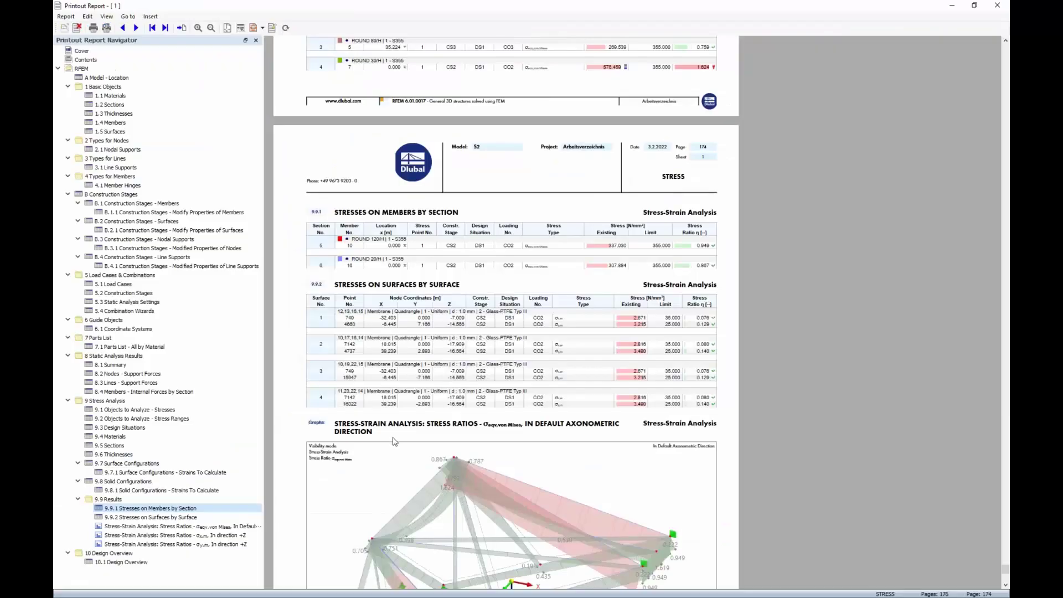
Step: Examine the stress tables and the added member and surface stress ratio graphics in the report, reducing the page display
{"action": "scroll", "coordinate": [465, 330], "scroll_direction": "down", "scroll_amount": 5}
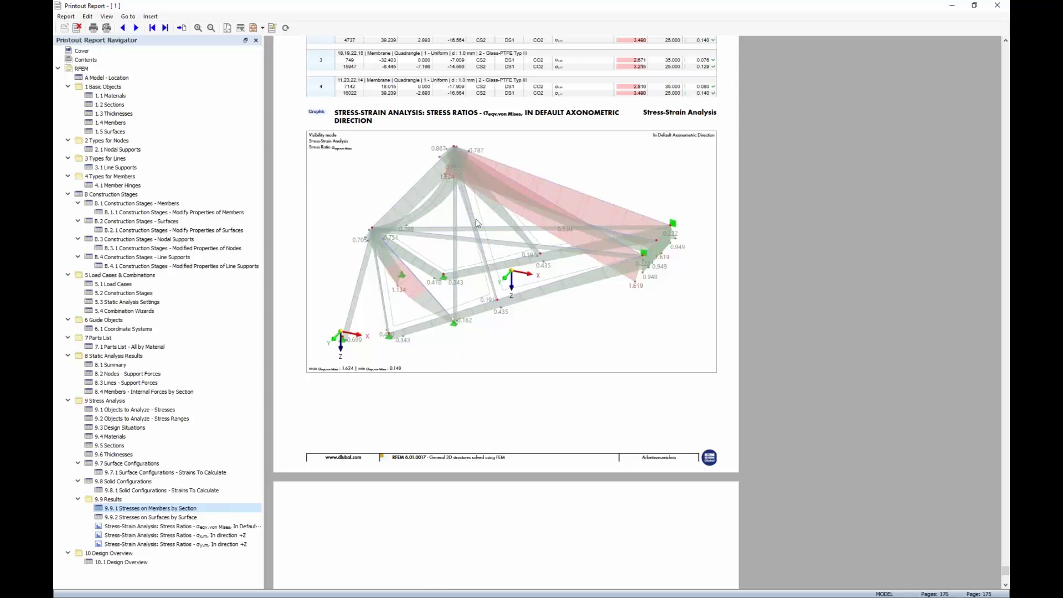
{"action": "scroll", "coordinate": [477, 223], "scroll_direction": "up", "scroll_amount": 10}
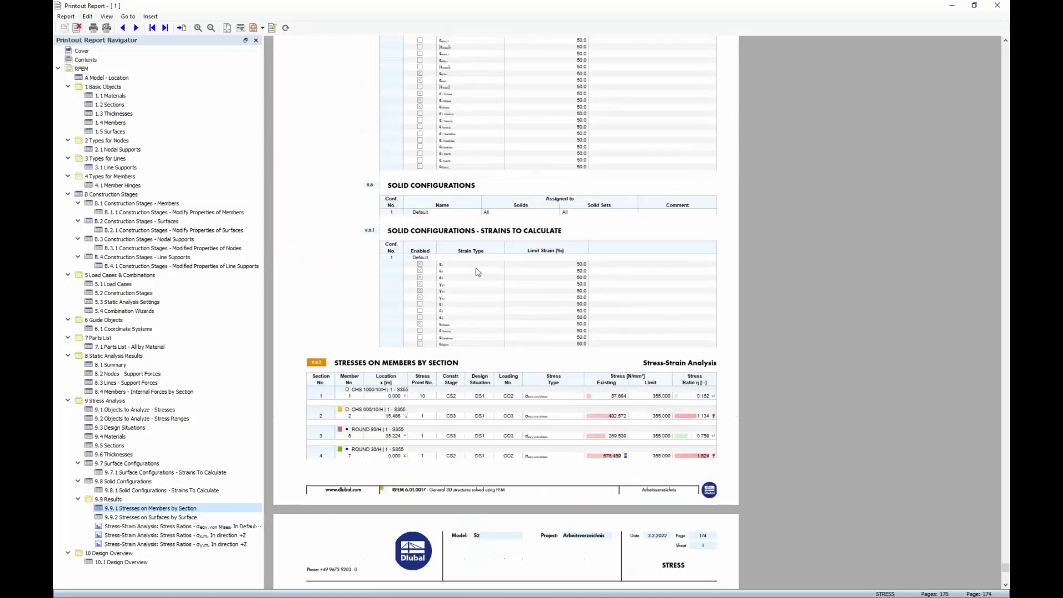
{"action": "scroll", "coordinate": [478, 272], "scroll_direction": "down", "scroll_amount": 10}
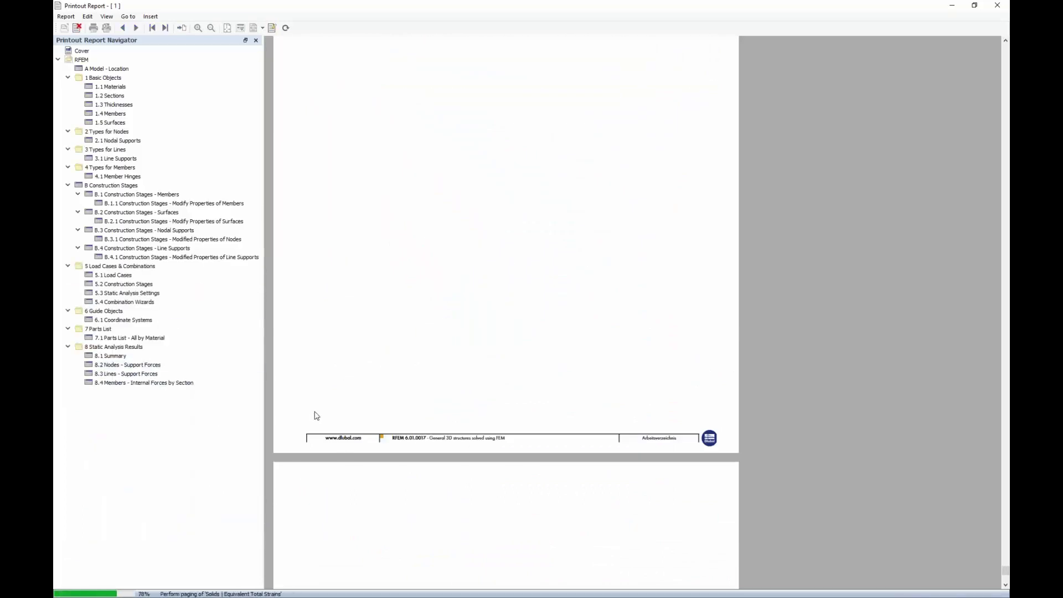
{"action": "left_click", "coordinate": [194, 535]}
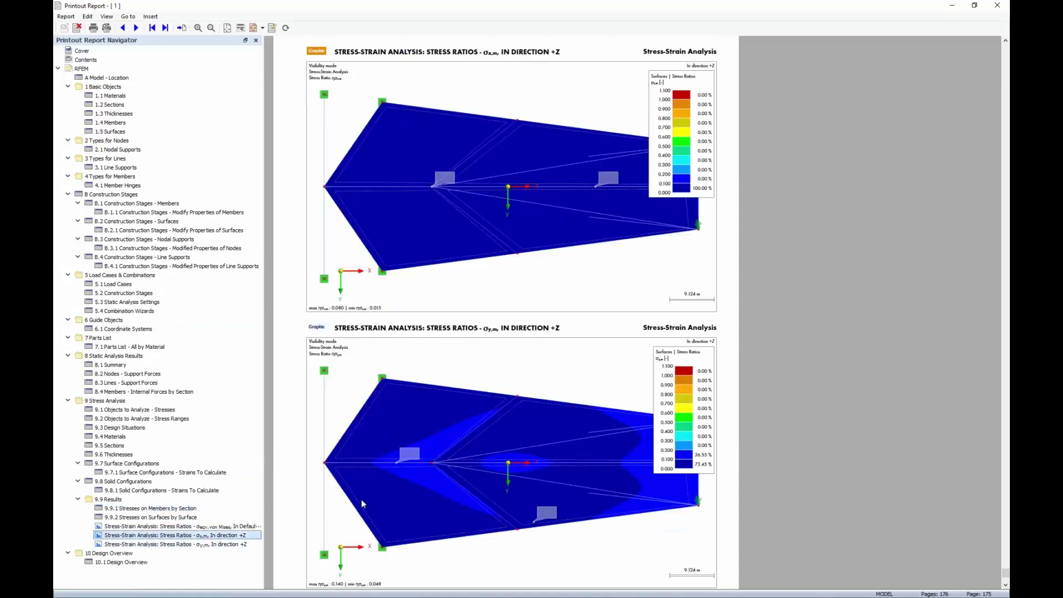
{"action": "scroll", "coordinate": [431, 371], "scroll_direction": "down", "scroll_amount": 5}
{"action": "scroll", "coordinate": [430, 371], "scroll_direction": "up", "scroll_amount": 4}
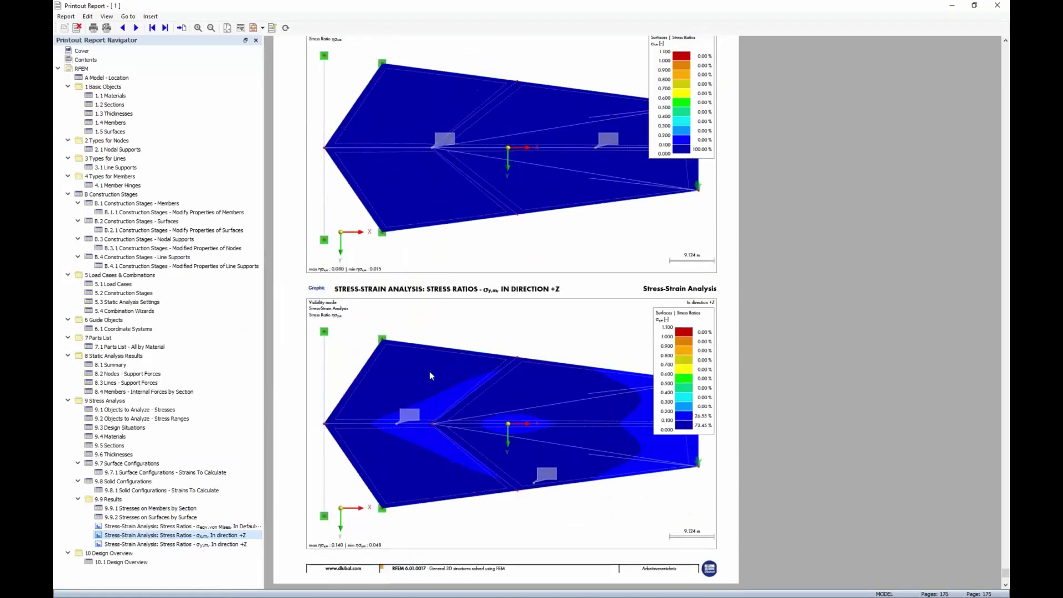
{"action": "left_click", "coordinate": [211, 28]}
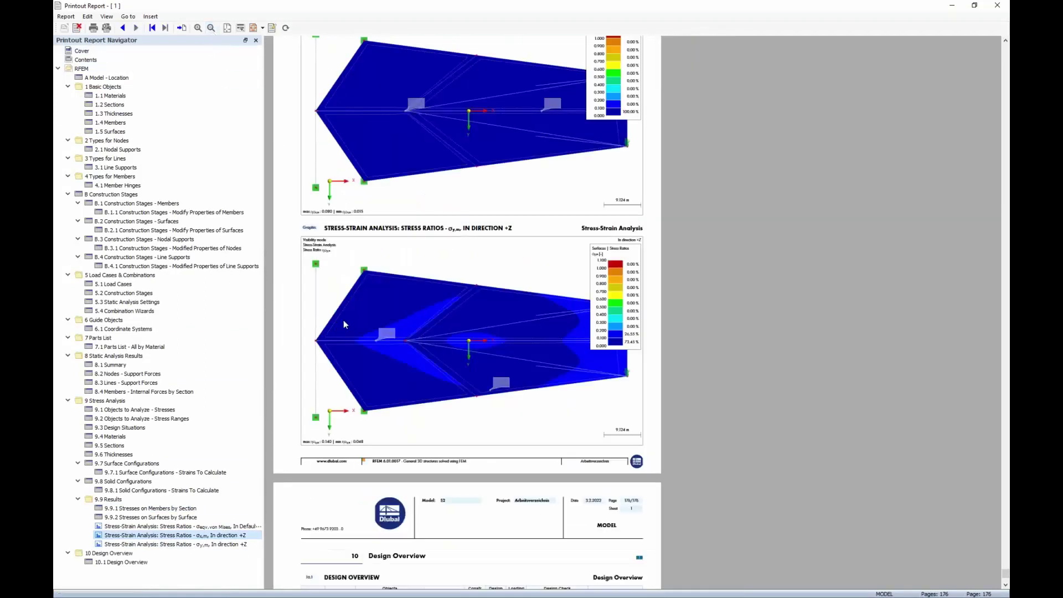
{"action": "scroll", "coordinate": [410, 334], "scroll_direction": "up", "scroll_amount": 2}
{"action": "scroll", "coordinate": [409, 334], "scroll_direction": "up", "scroll_amount": 2}
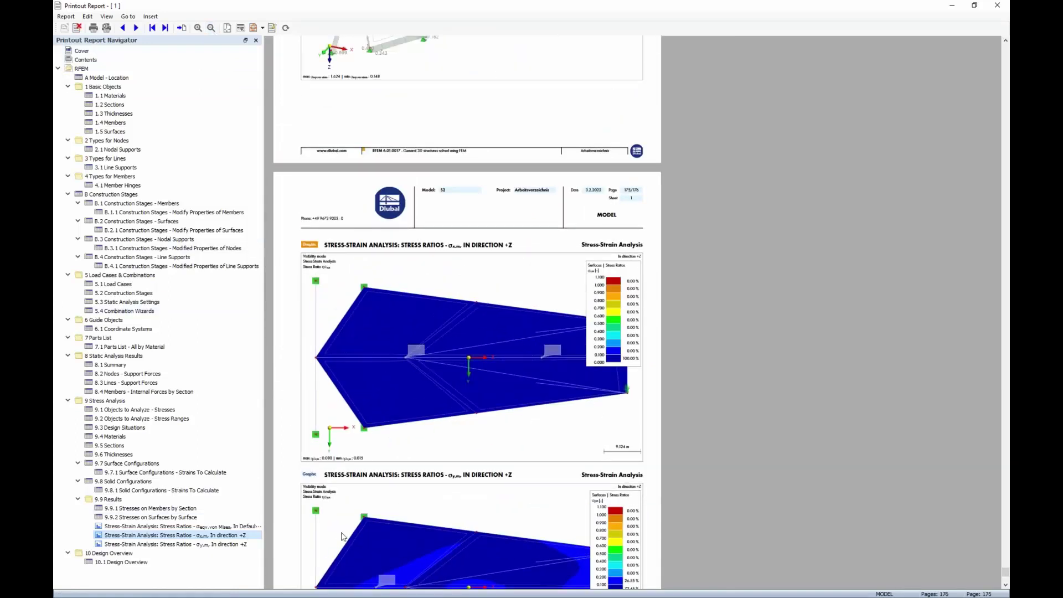
{"action": "scroll", "coordinate": [320, 390], "scroll_direction": "down", "scroll_amount": 2}
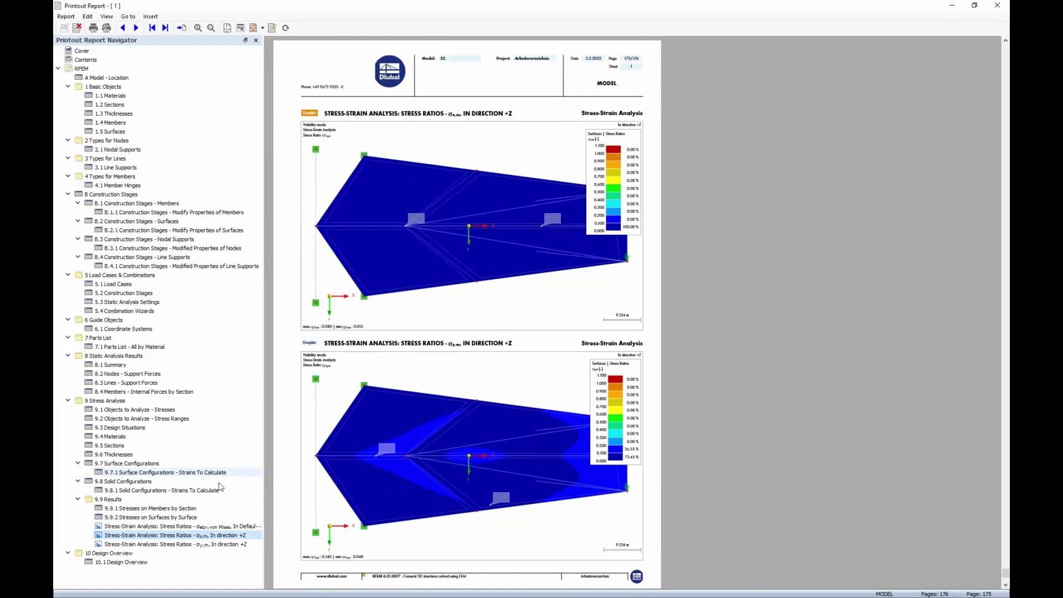
Step: Place the color scale outside the graphic picture for both the σx,m and σy,m stress ratio graphics in the report
{"action": "left_click", "coordinate": [215, 554]}
{"action": "scroll", "coordinate": [636, 314], "scroll_direction": "up", "scroll_amount": 3}
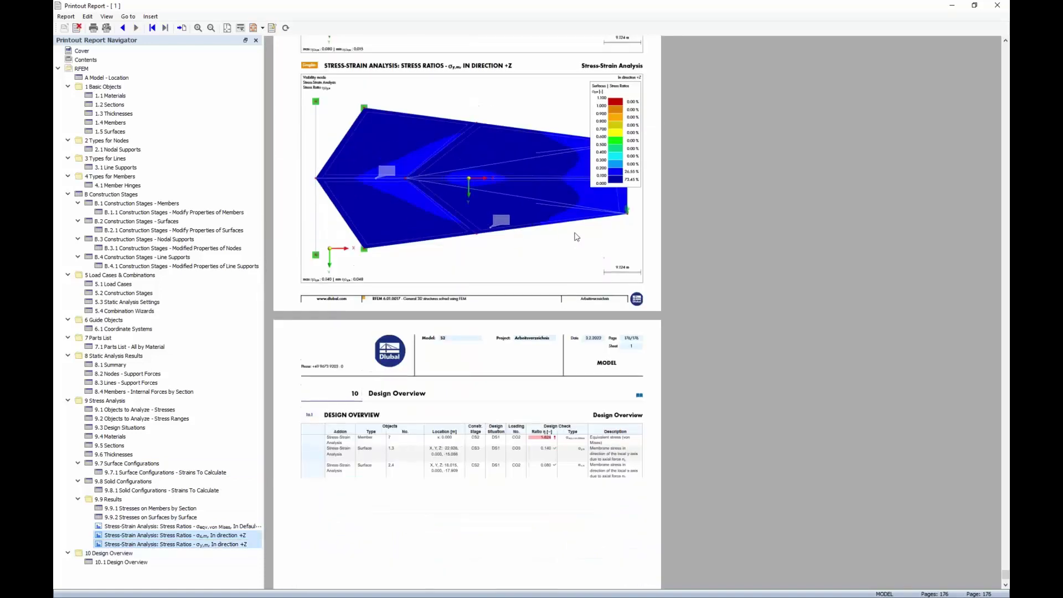
{"action": "scroll", "coordinate": [612, 118], "scroll_direction": "up", "scroll_amount": 1}
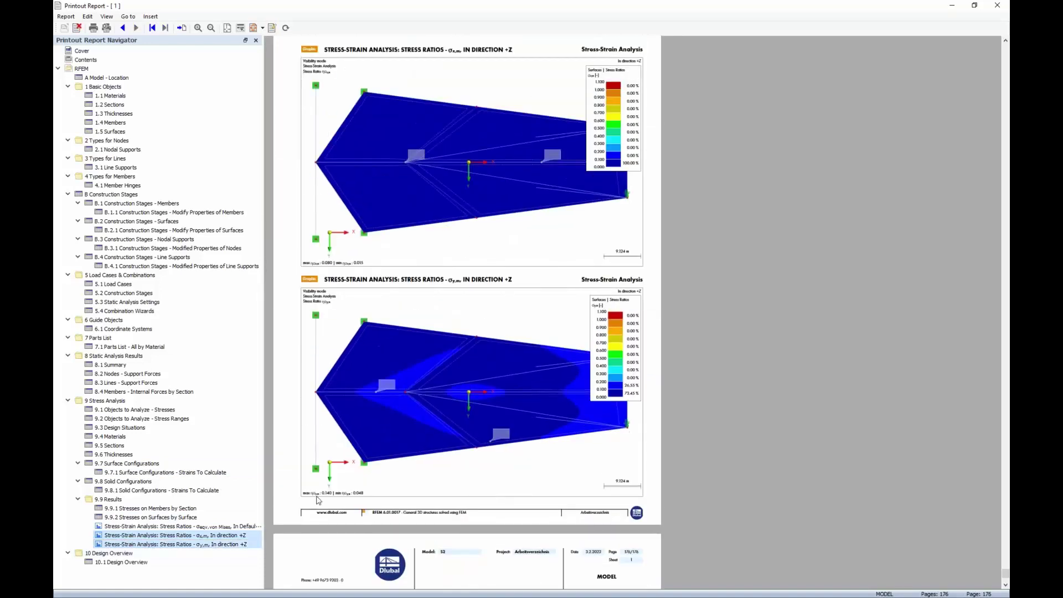
{"action": "right_click", "coordinate": [210, 536]}
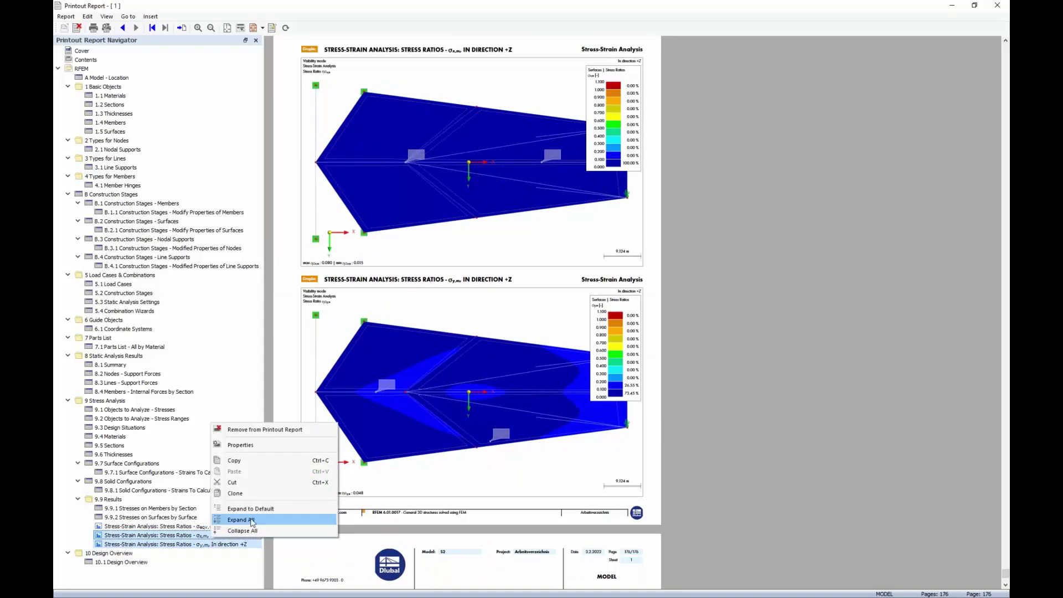
{"action": "left_click", "coordinate": [273, 453]}
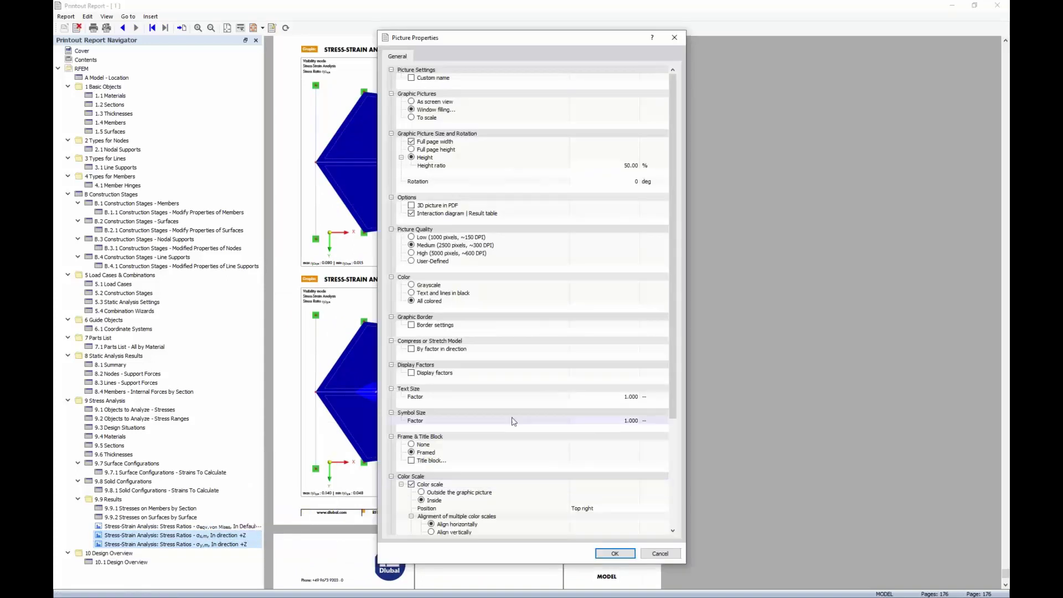
{"action": "scroll", "coordinate": [514, 422], "scroll_direction": "down", "scroll_amount": 3}
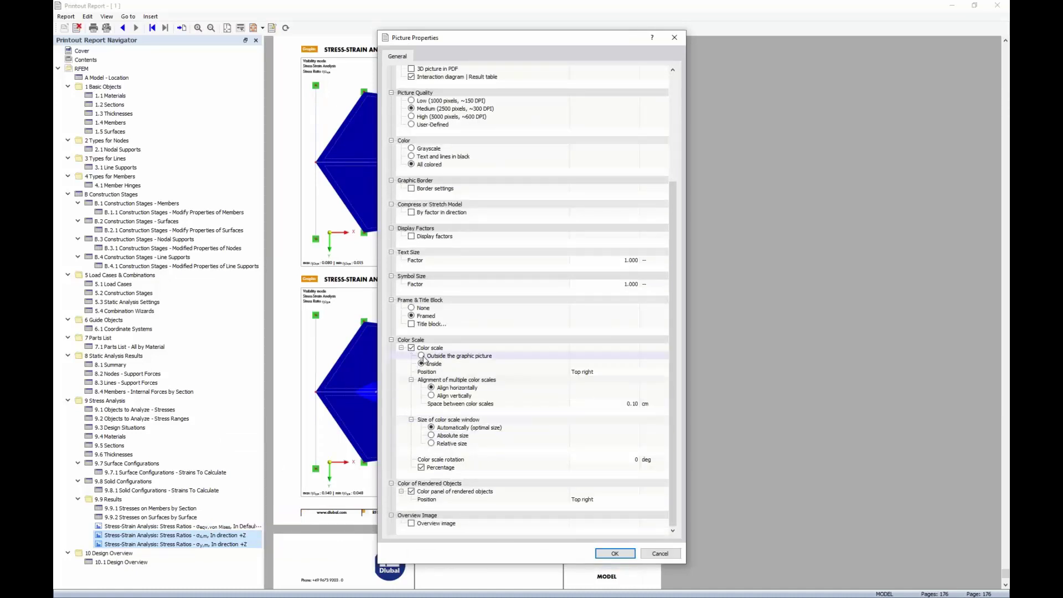
{"action": "left_click", "coordinate": [421, 356]}
{"action": "left_click", "coordinate": [615, 554]}
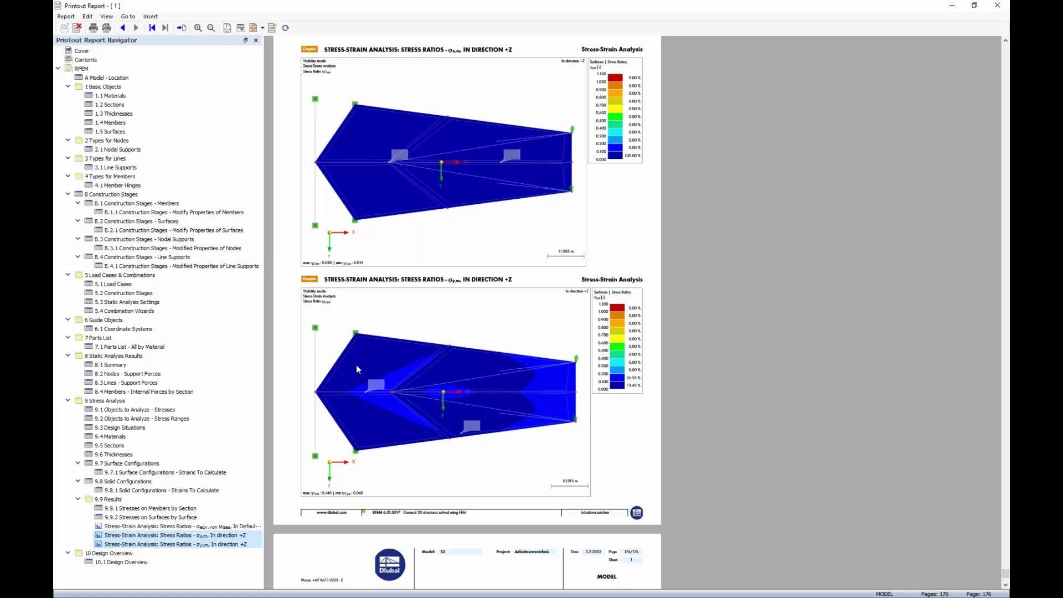
Step: Insert the PDF file King Fahd Stadium on Behance from the desktop folder RFEM6 FF RWIND Webinar into the report
{"action": "left_click", "coordinate": [150, 16]}
{"action": "left_click", "coordinate": [169, 87]}
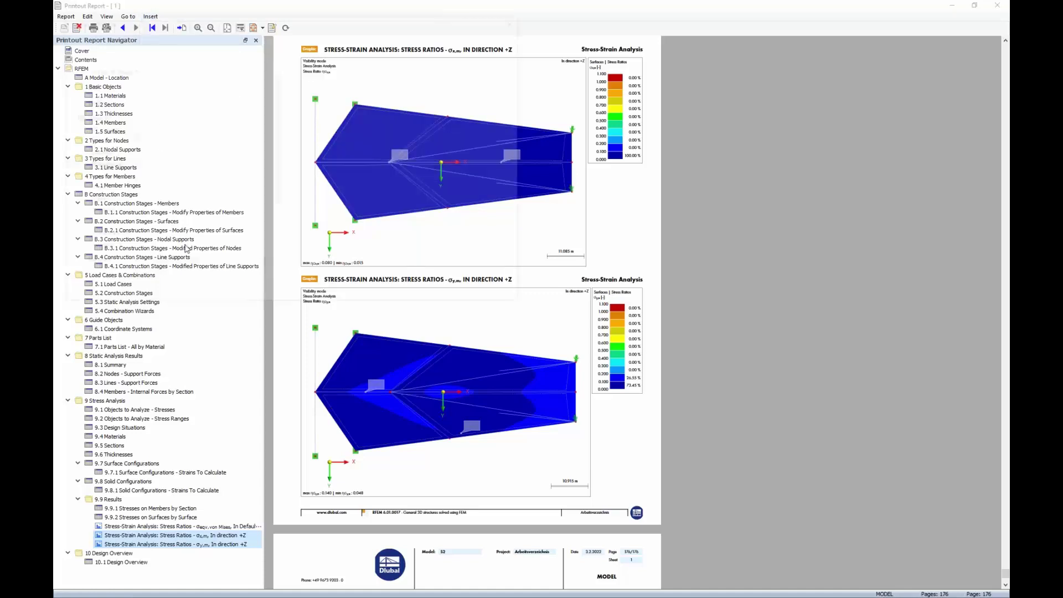
{"action": "scroll", "coordinate": [105, 92], "scroll_direction": "up", "scroll_amount": 3}
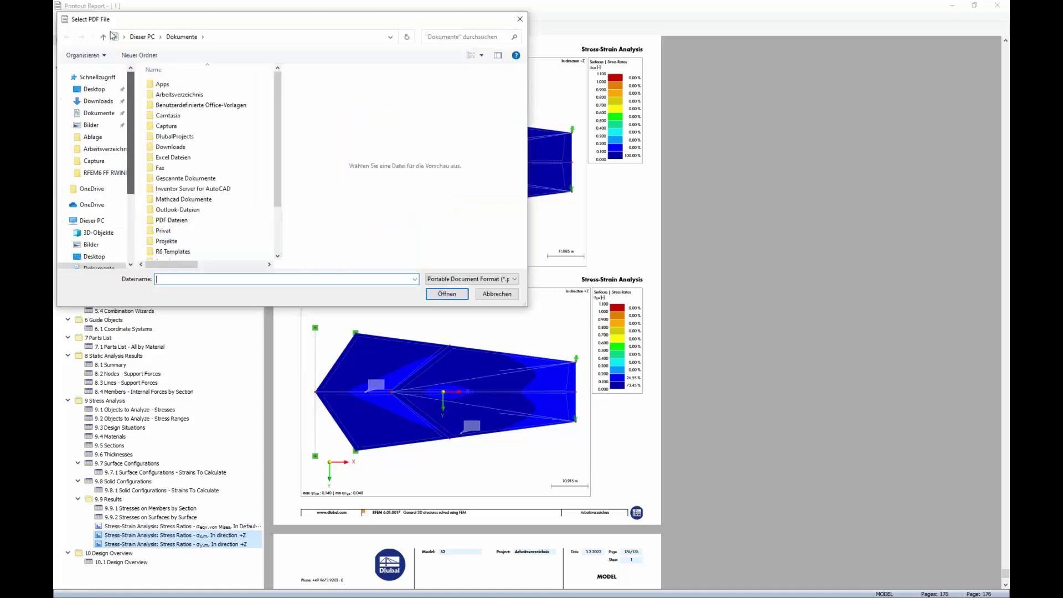
{"action": "left_click", "coordinate": [105, 91]}
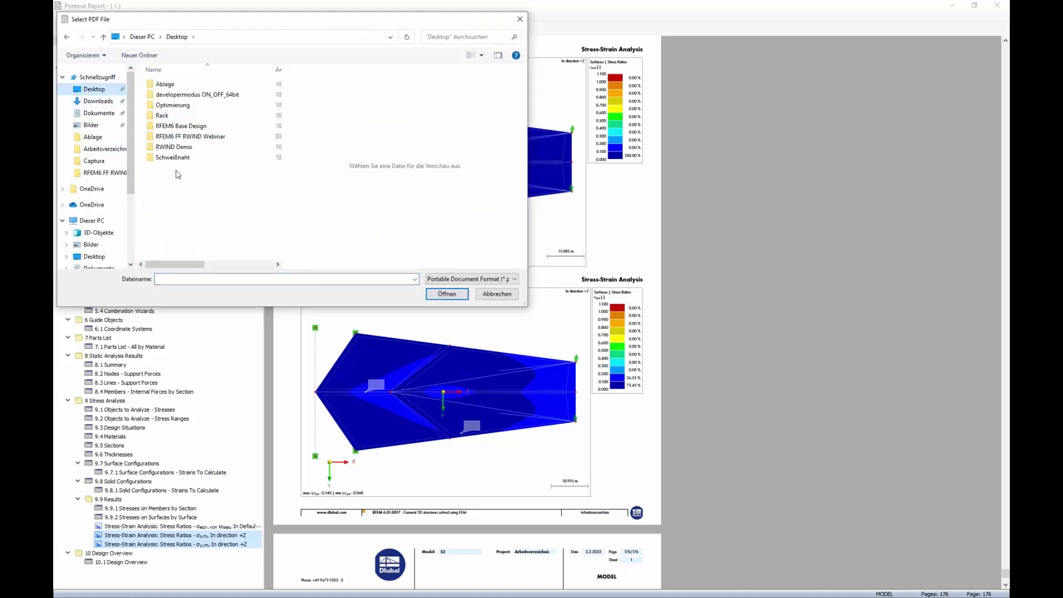
{"action": "double_click", "coordinate": [183, 136]}
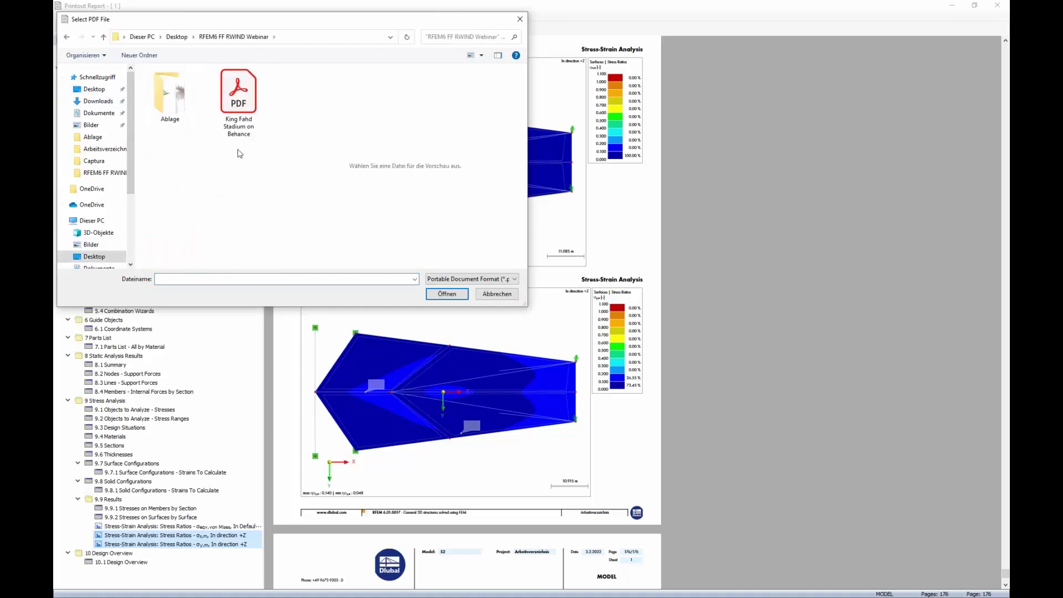
{"action": "left_click", "coordinate": [238, 130]}
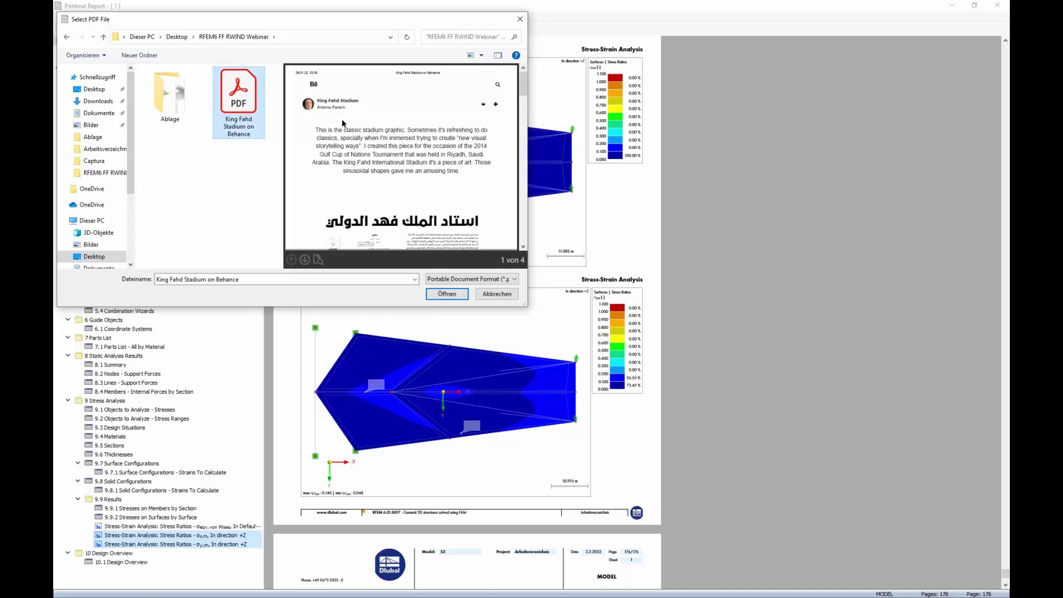
{"action": "scroll", "coordinate": [390, 156], "scroll_direction": "down", "scroll_amount": 6}
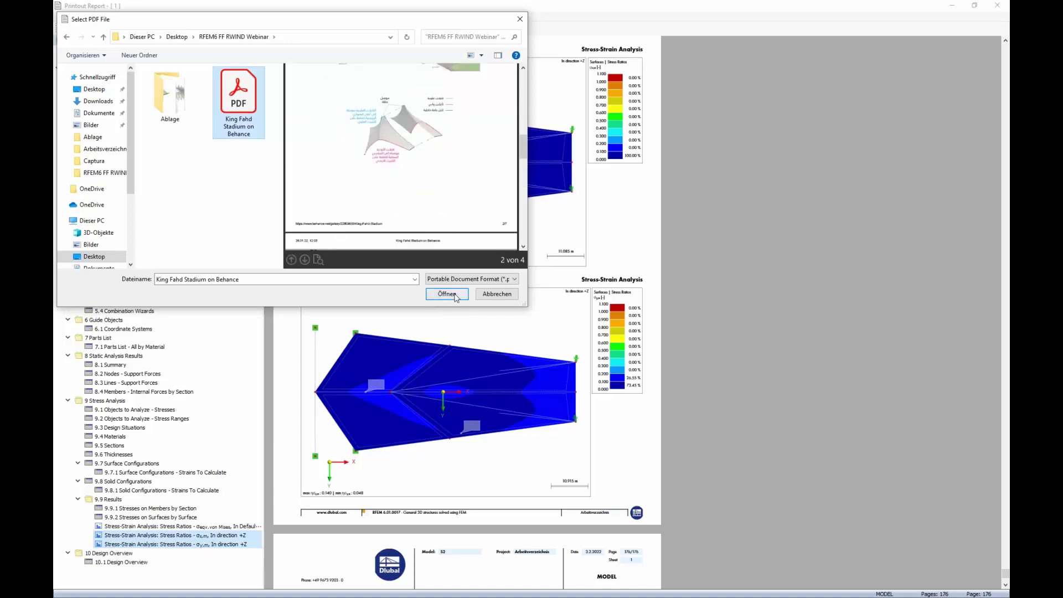
{"action": "left_click", "coordinate": [447, 294]}
{"action": "left_click", "coordinate": [594, 447]}
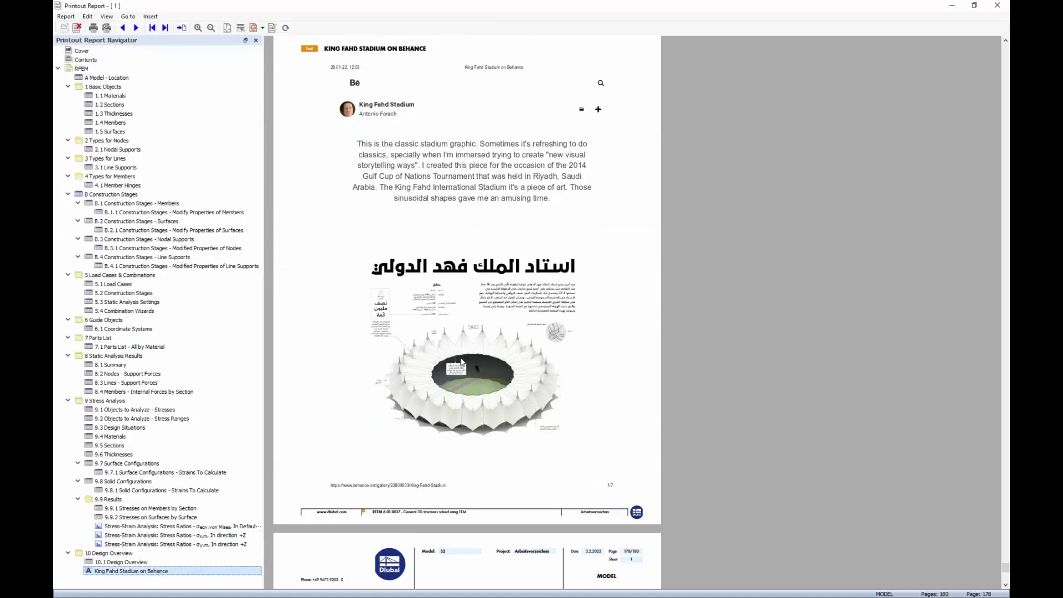
Step: Look through the pages of the inserted King Fahd Stadium document and return to its first page
{"action": "scroll", "coordinate": [500, 328], "scroll_direction": "down", "scroll_amount": 10}
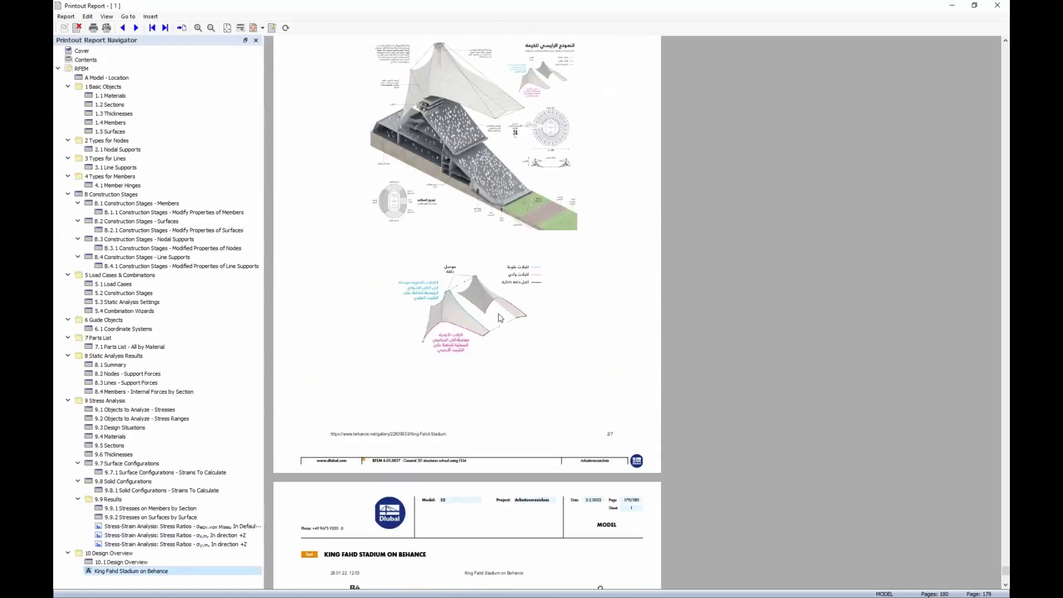
{"action": "scroll", "coordinate": [500, 320], "scroll_direction": "down", "scroll_amount": 10}
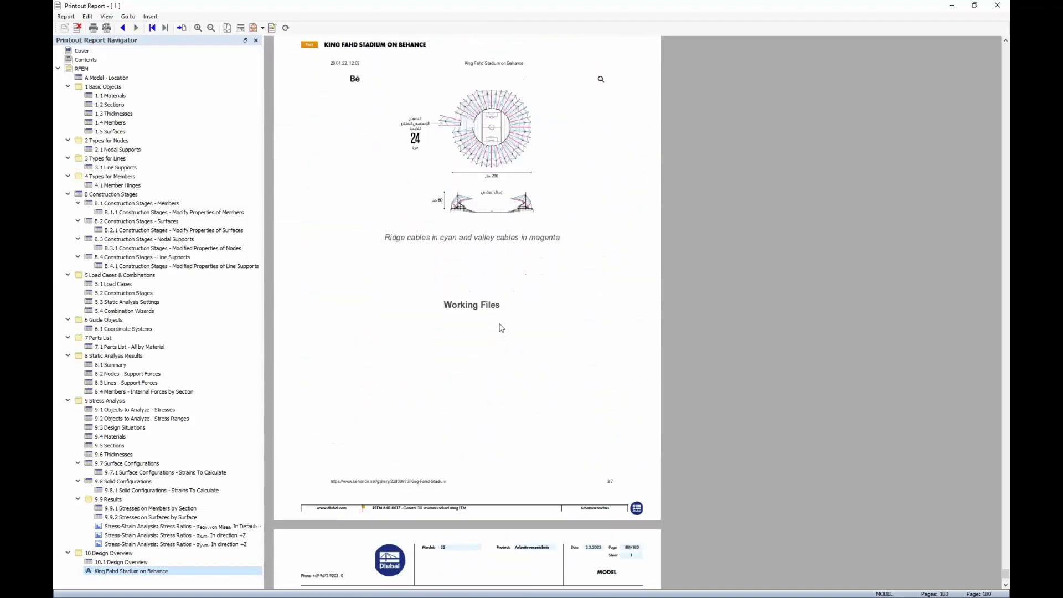
{"action": "scroll", "coordinate": [499, 332], "scroll_direction": "up", "scroll_amount": 10}
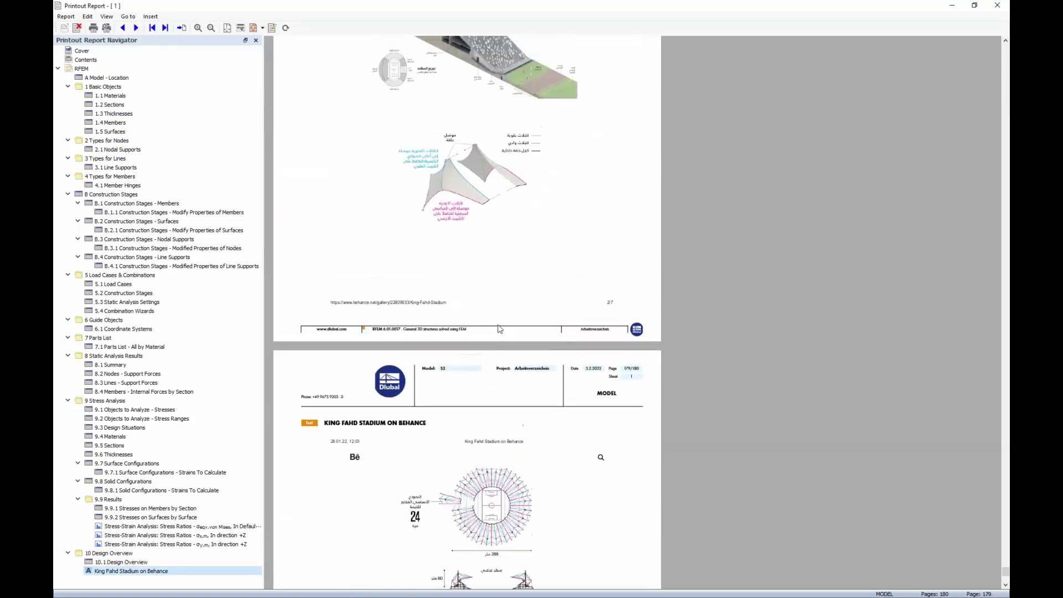
{"action": "scroll", "coordinate": [494, 322], "scroll_direction": "up", "scroll_amount": 15}
{"action": "left_click", "coordinate": [215, 259]}
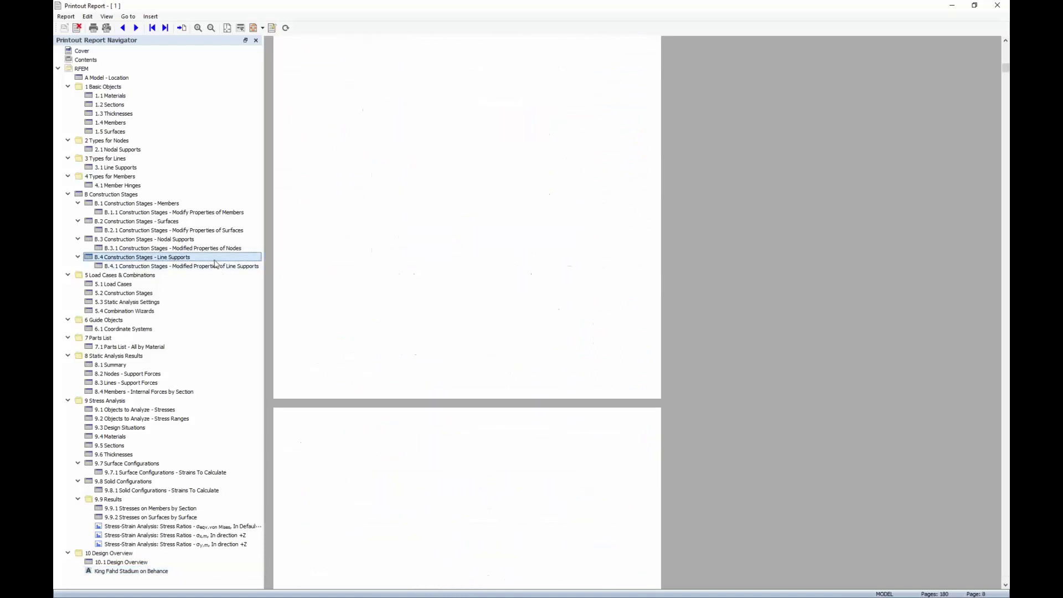
{"action": "left_click", "coordinate": [147, 571]}
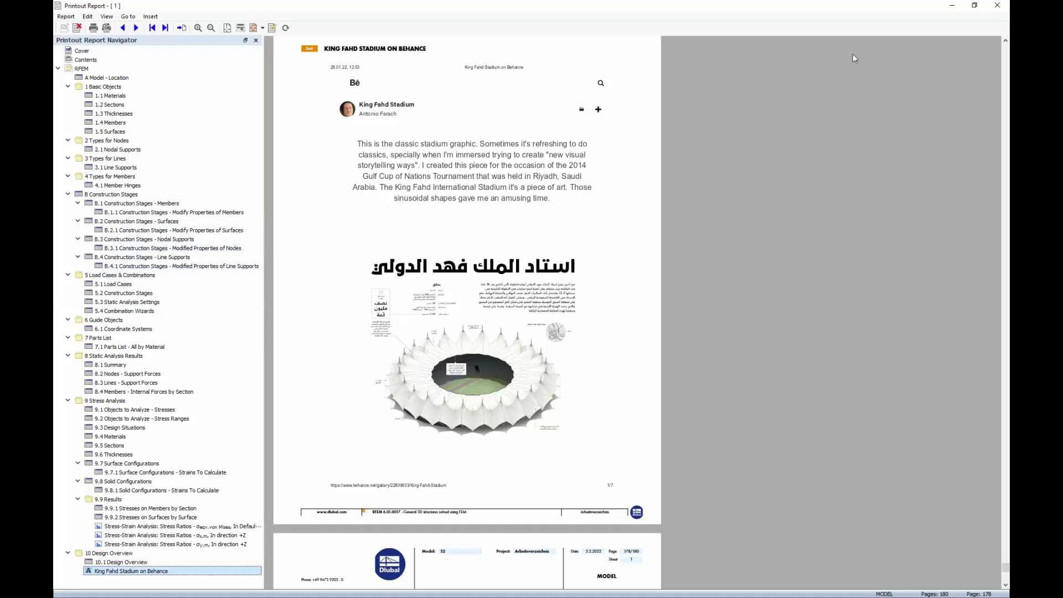
Step: Close the printout report and show the load cases and combinations tables
{"action": "left_click", "coordinate": [997, 7]}
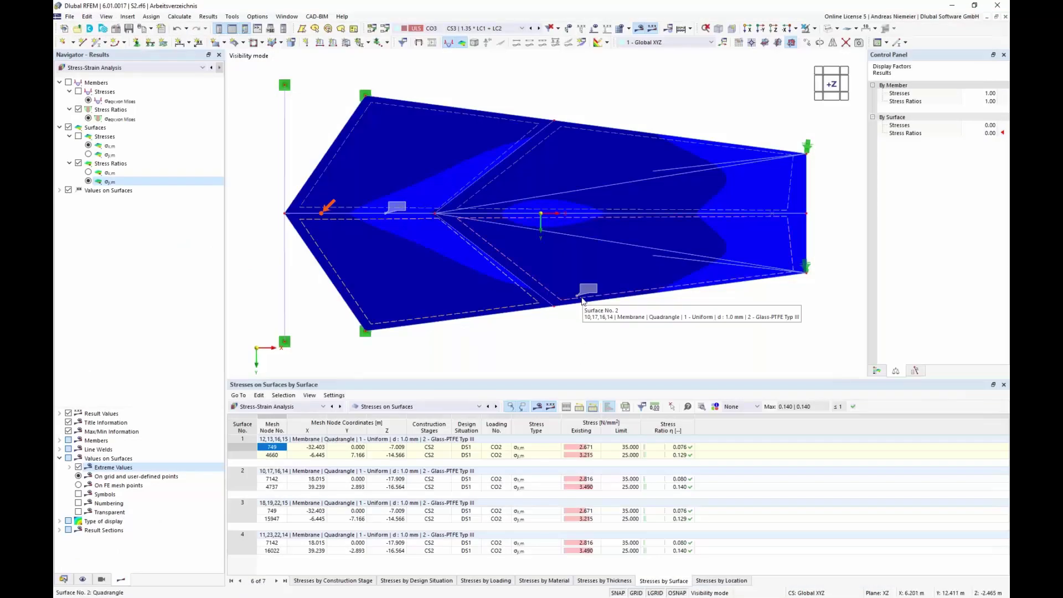
{"action": "left_click", "coordinate": [309, 410]}
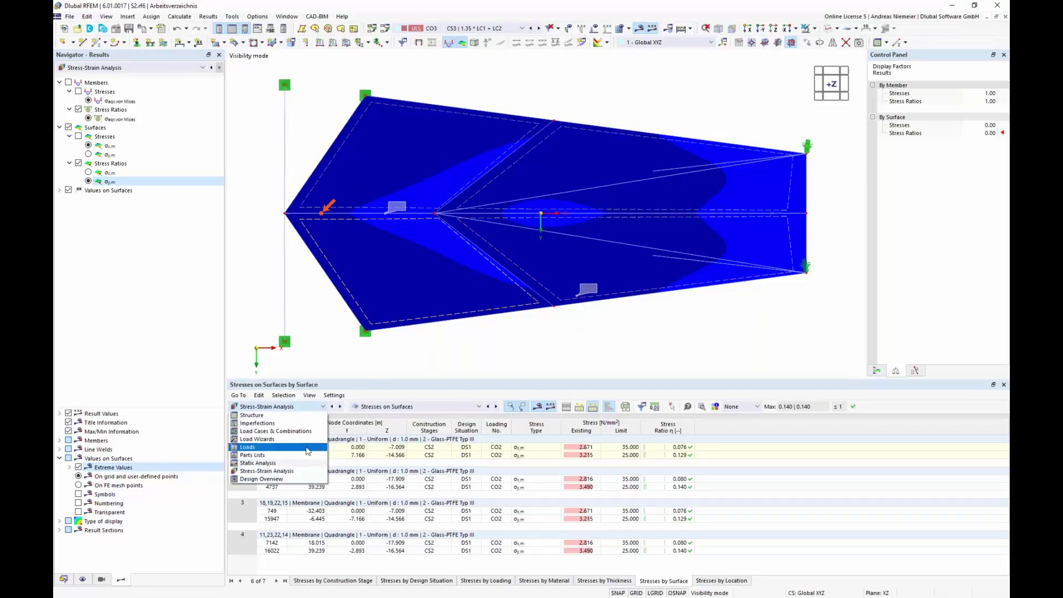
{"action": "left_click", "coordinate": [275, 431]}
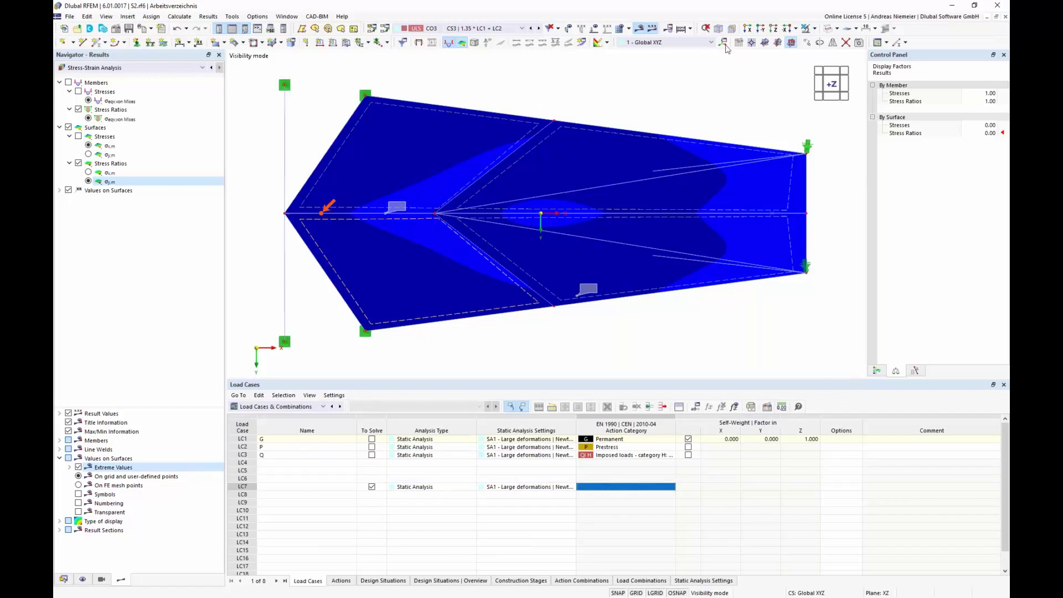
Step: Rotate the entire membrane segment about the Z axis as copies, using a 15° rotation angle and 23 steps
{"action": "left_click", "coordinate": [719, 30]}
{"action": "middle_click_drag", "start_coordinate": [576, 266], "coordinate": [535, 329], "text": "ctrl"}
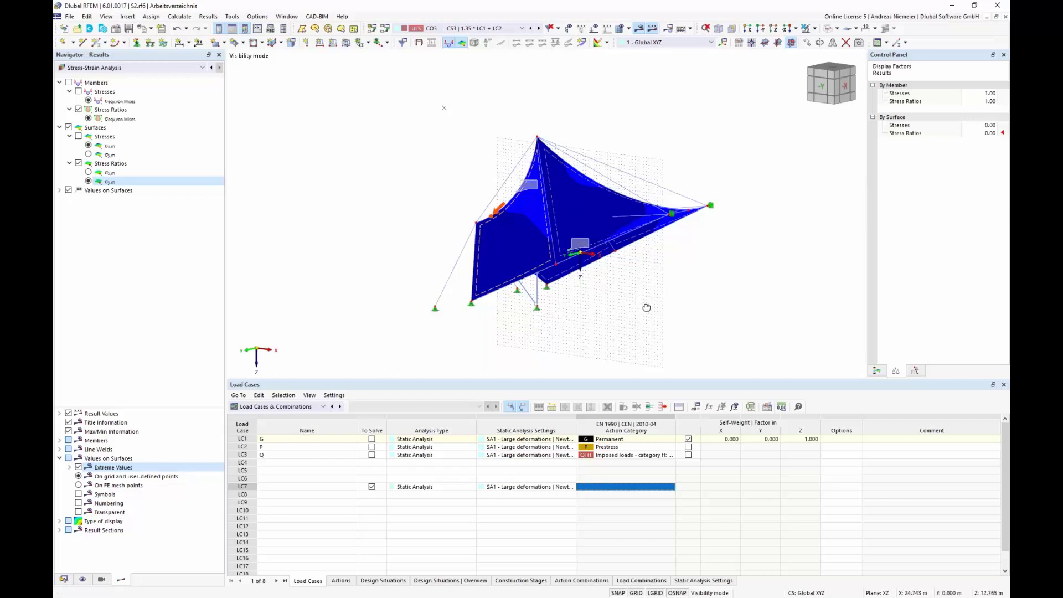
{"action": "mouse_move", "coordinate": [646, 308]}
{"action": "middle_mouse_down", "text": "ctrl"}
{"action": "mouse_move", "coordinate": [649, 319]}
{"action": "mouse_move", "coordinate": [659, 314]}
{"action": "middle_mouse_up", "text": "ctrl"}
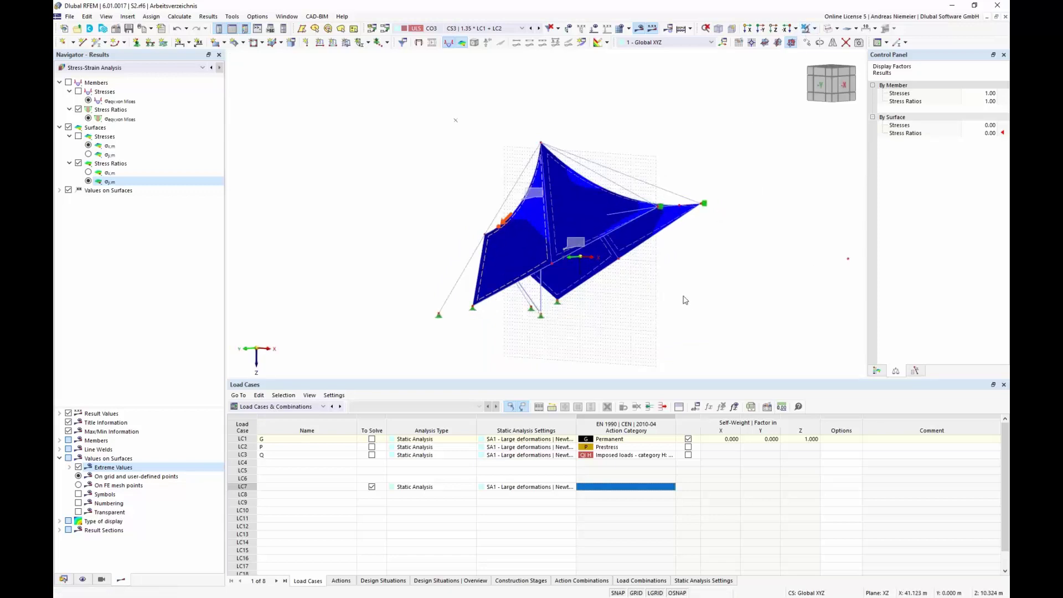
{"action": "left_click_drag", "start_coordinate": [371, 93], "coordinate": [722, 314]}
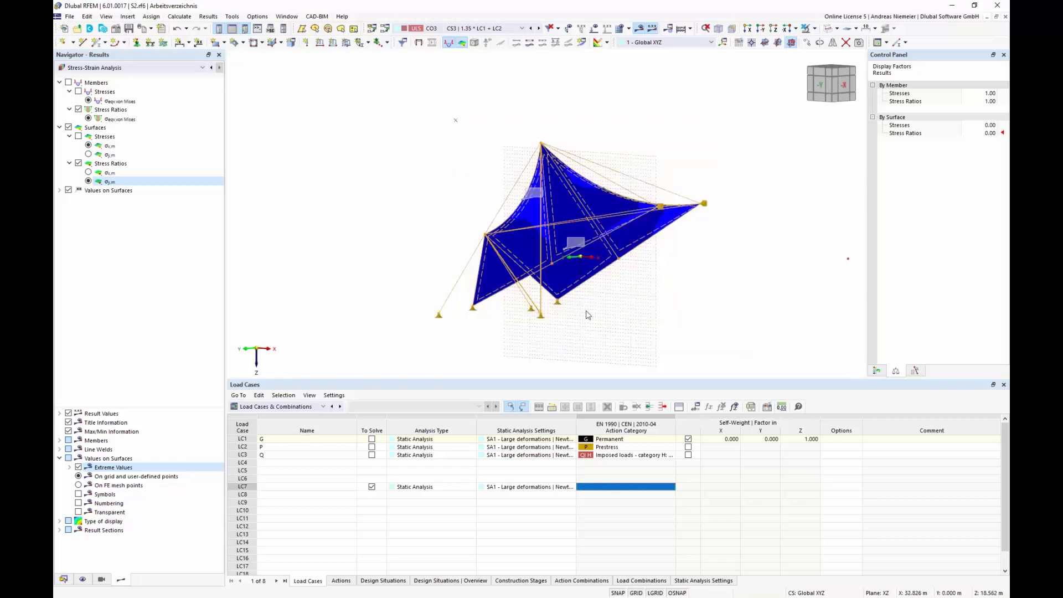
{"action": "middle_click_drag", "start_coordinate": [393, 205], "coordinate": [490, 234], "text": "ctrl"}
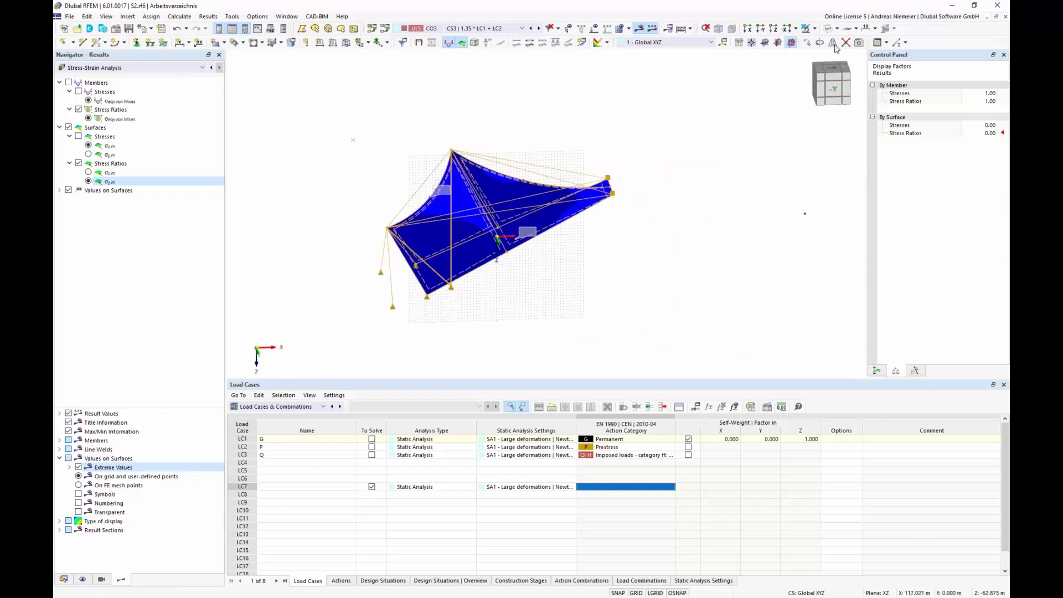
{"action": "left_click", "coordinate": [821, 43]}
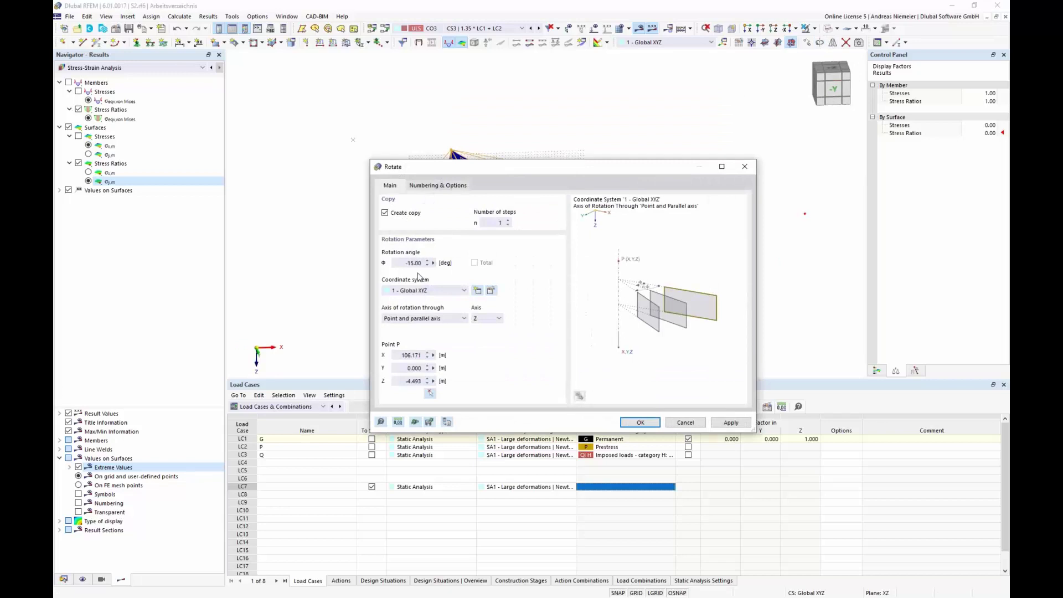
{"action": "double_click", "coordinate": [403, 262]}
{"action": "type", "text": "15"}
{"action": "double_click", "coordinate": [499, 223]}
{"action": "type", "text": "23"}
{"action": "left_click", "coordinate": [649, 426]}
{"action": "left_click", "coordinate": [647, 420]}
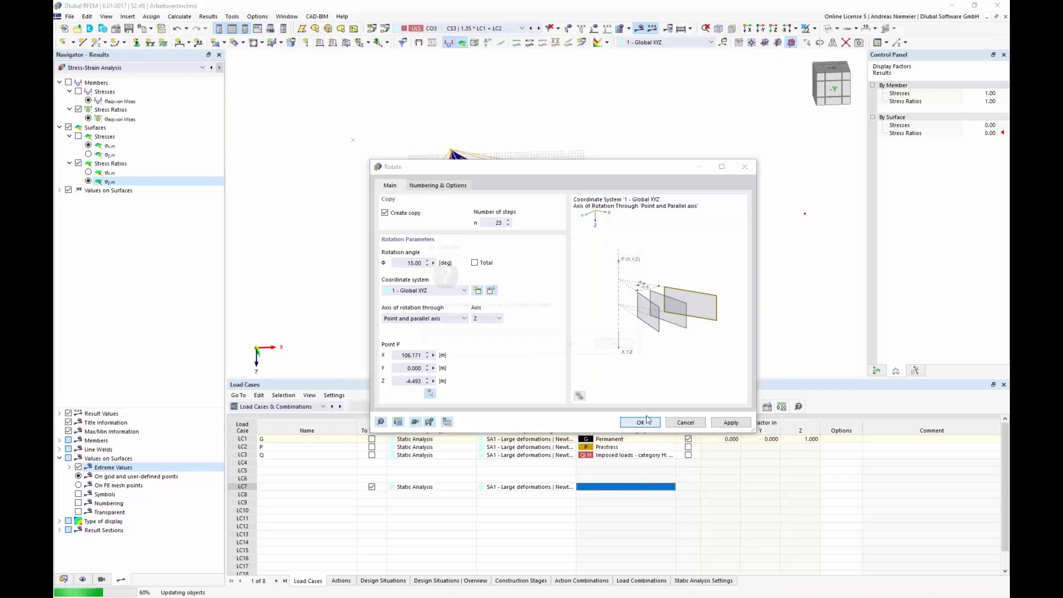
{"action": "left_click", "coordinate": [576, 347]}
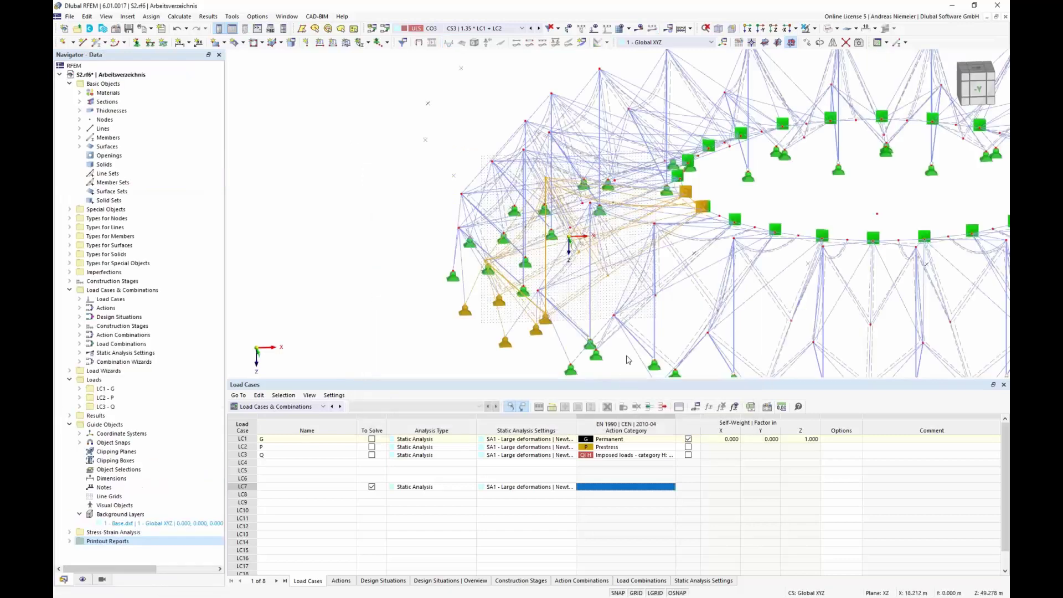
Step: Show the copied ring structure with its filled membrane surfaces and inspect the complete stadium roof
{"action": "scroll", "coordinate": [399, 232], "scroll_direction": "down", "scroll_amount": 5}
{"action": "middle_click_drag", "start_coordinate": [382, 242], "coordinate": [351, 230], "text": "ctrl"}
{"action": "scroll", "coordinate": [351, 290], "scroll_direction": "up", "scroll_amount": 1}
{"action": "scroll", "coordinate": [351, 230], "scroll_direction": "down", "scroll_amount": 1}
{"action": "left_click", "coordinate": [828, 28]}
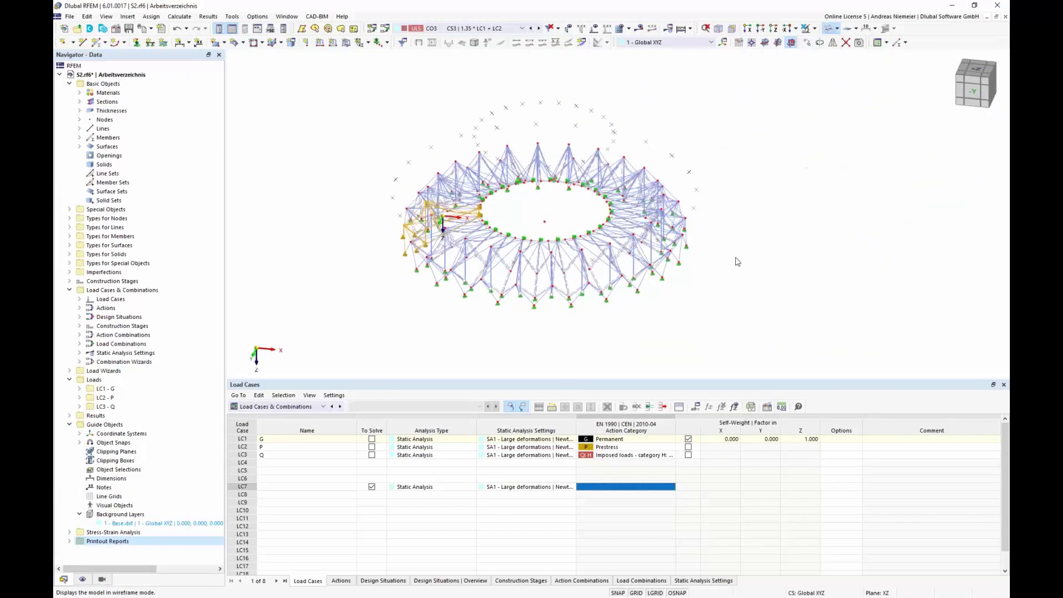
{"action": "middle_click_drag", "start_coordinate": [700, 168], "coordinate": [589, 308], "text": "ctrl"}
{"action": "scroll", "coordinate": [588, 307], "scroll_direction": "up", "scroll_amount": 2}
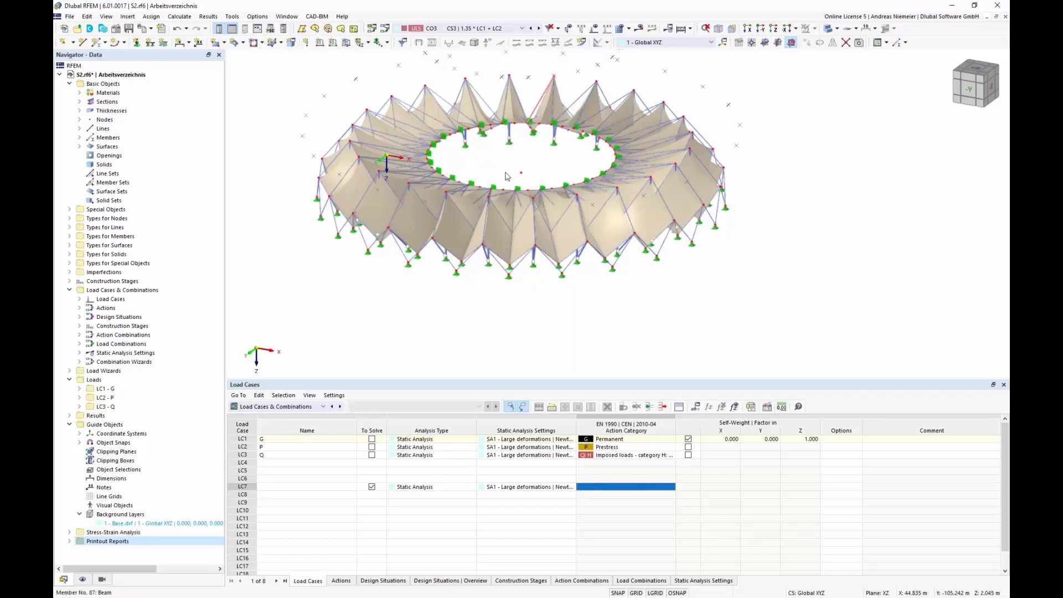
{"action": "scroll", "coordinate": [298, 131], "scroll_direction": "up", "scroll_amount": 1}
{"action": "scroll", "coordinate": [300, 141], "scroll_direction": "down", "scroll_amount": 1}
{"action": "middle_click_drag", "start_coordinate": [300, 141], "coordinate": [331, 128]}
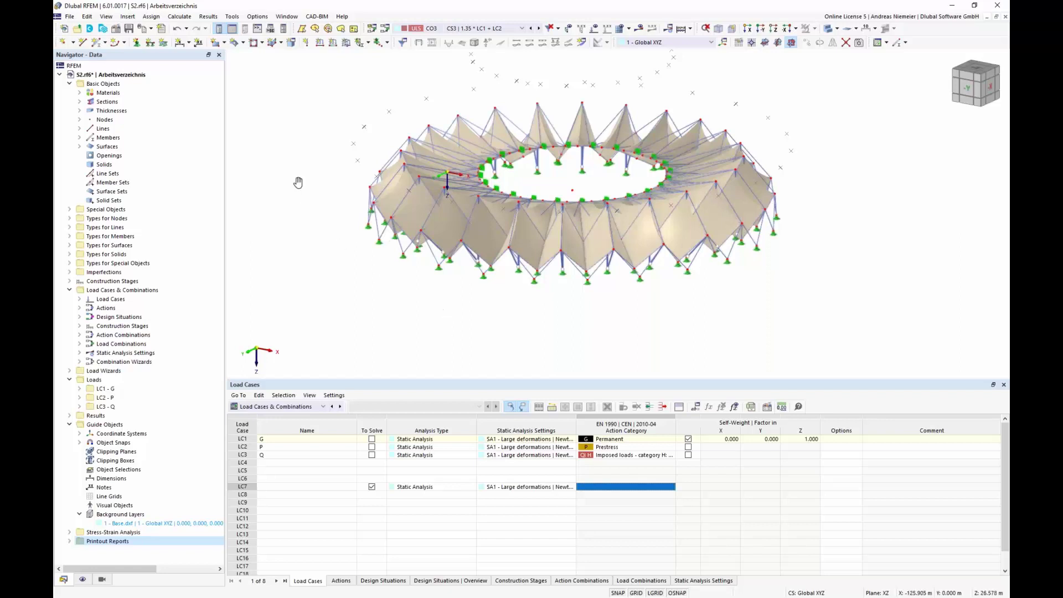
{"action": "middle_click_drag", "start_coordinate": [298, 179], "coordinate": [290, 203]}
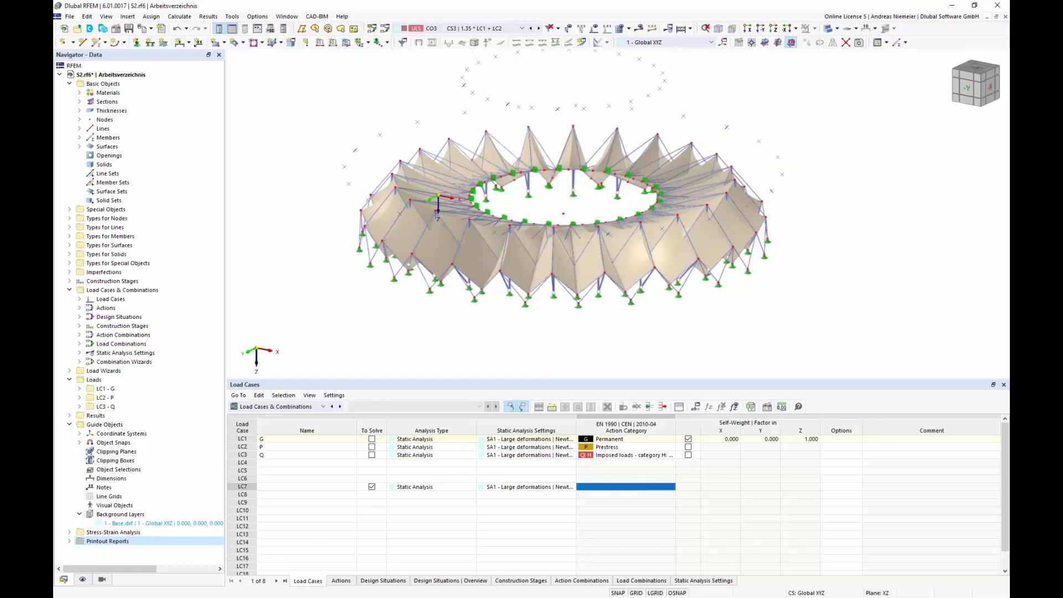
Step: Open the model Stage Wind.rf6 and show its load cases table
{"action": "left_click_drag", "start_coordinate": [53, 78], "coordinate": [563, 88]}
{"action": "double_click", "coordinate": [562, 89]}
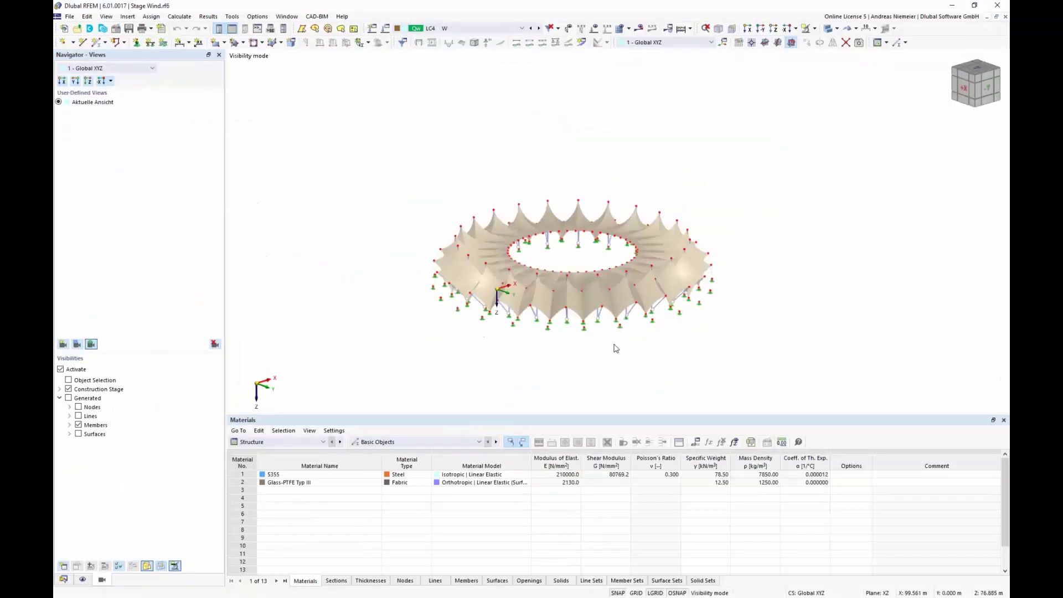
{"action": "scroll", "coordinate": [695, 327], "scroll_direction": "up", "scroll_amount": 2}
{"action": "mouse_move", "coordinate": [733, 322]}
{"action": "middle_mouse_down", "text": "ctrl"}
{"action": "mouse_move", "coordinate": [729, 255]}
{"action": "mouse_move", "coordinate": [715, 328]}
{"action": "middle_mouse_up", "text": "ctrl"}
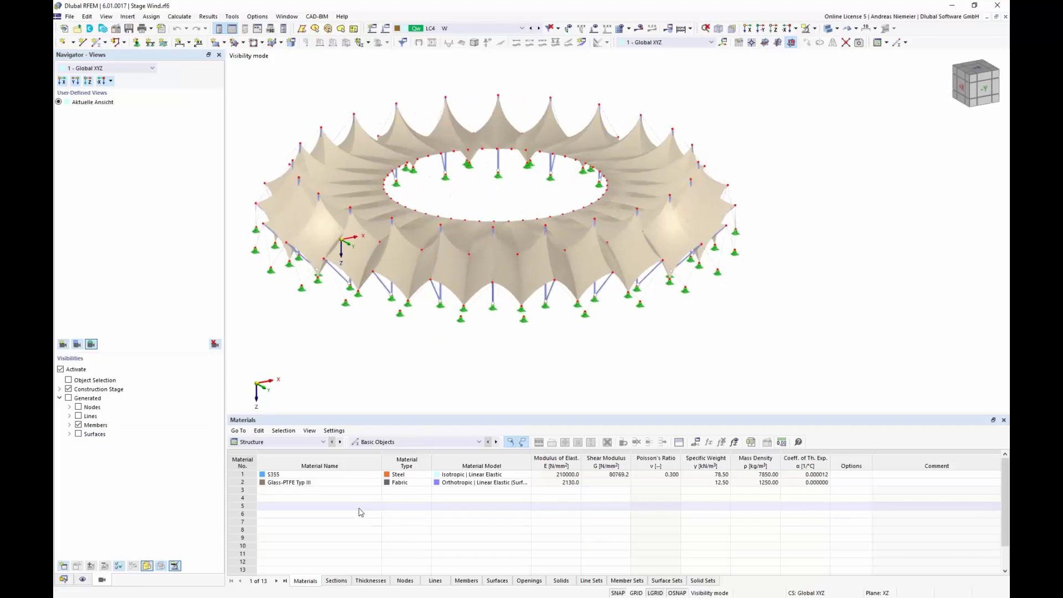
{"action": "left_click", "coordinate": [308, 442]}
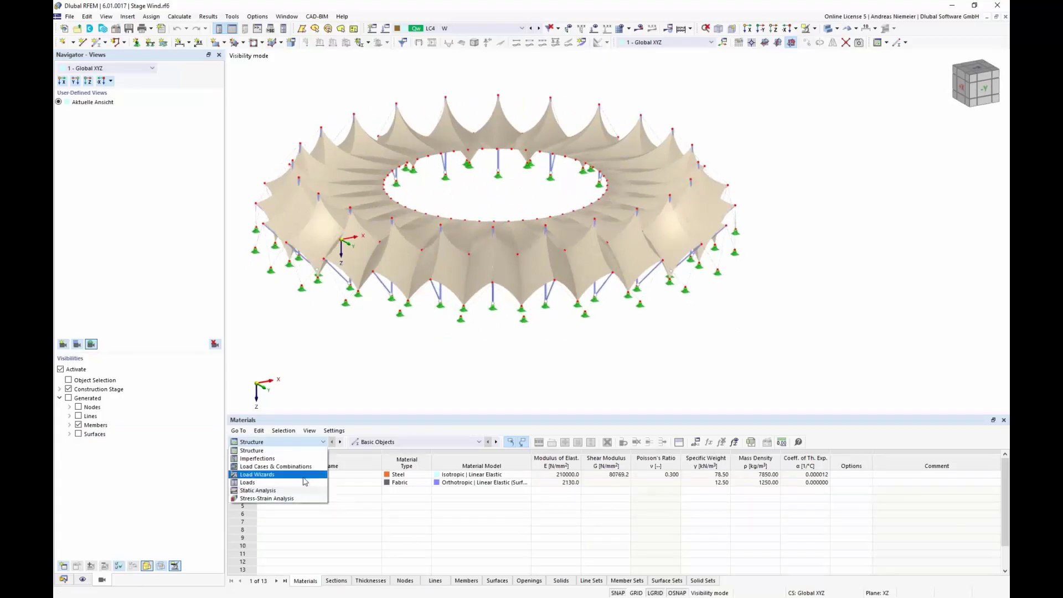
{"action": "left_click", "coordinate": [301, 522]}
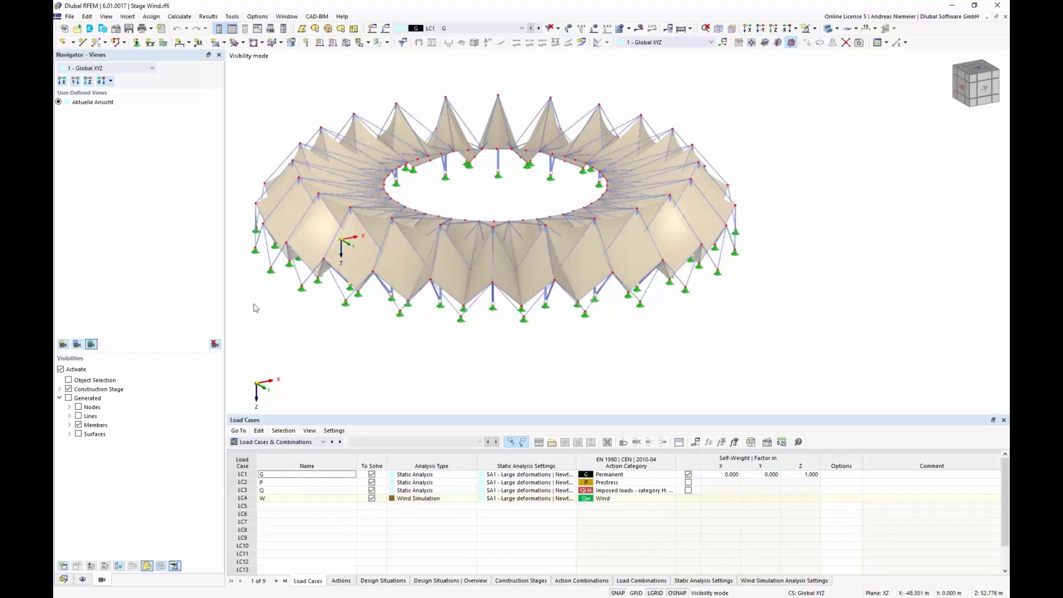
Step: Check the activated add-ons in the model's base data, including Wind Simulation, and leave without changes
{"action": "left_click", "coordinate": [117, 29]}
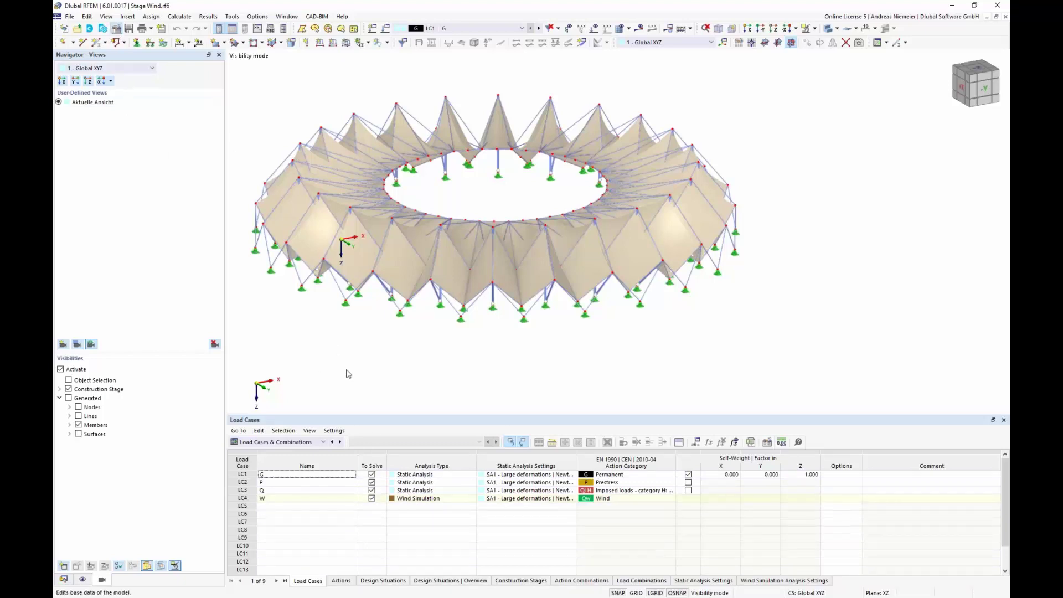
{"action": "left_click", "coordinate": [369, 131]}
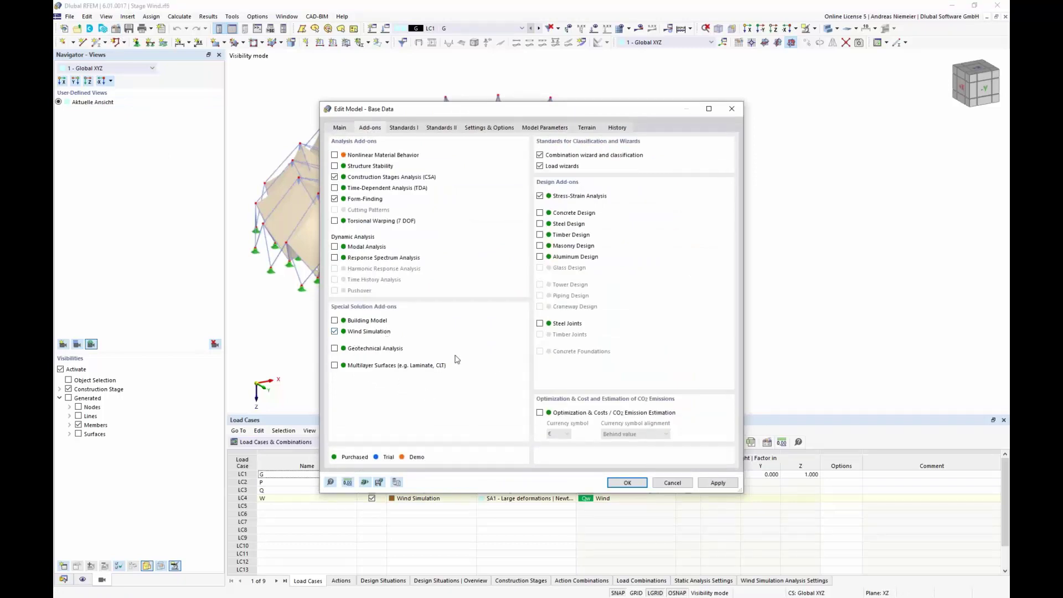
{"action": "left_click", "coordinate": [673, 483]}
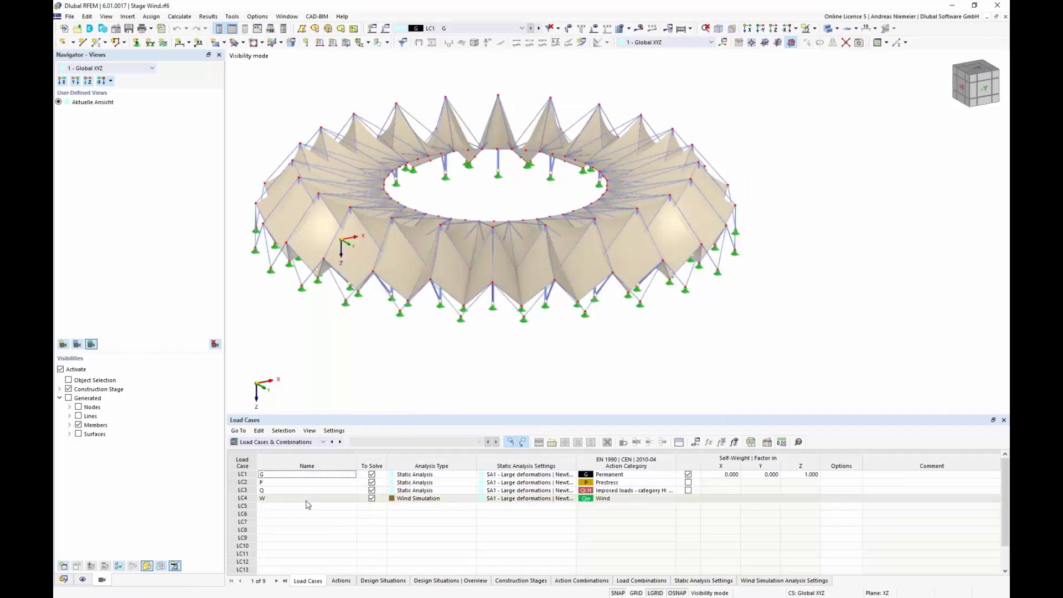
Step: Open wind load case LC4 for editing and review its analysis type, initial state and construction stage options
{"action": "left_click", "coordinate": [249, 500]}
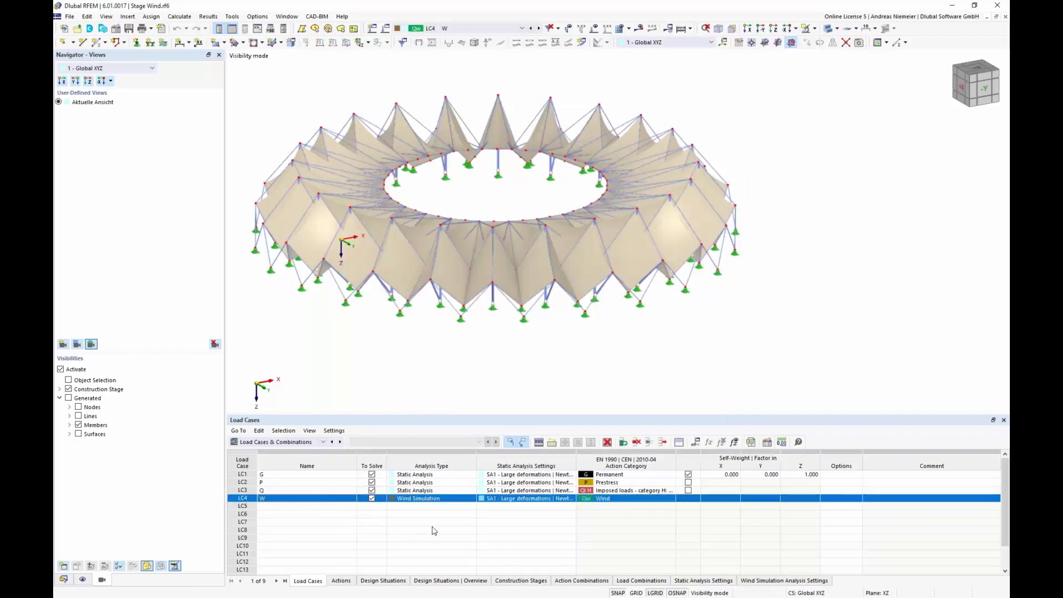
{"action": "double_click", "coordinate": [428, 506]}
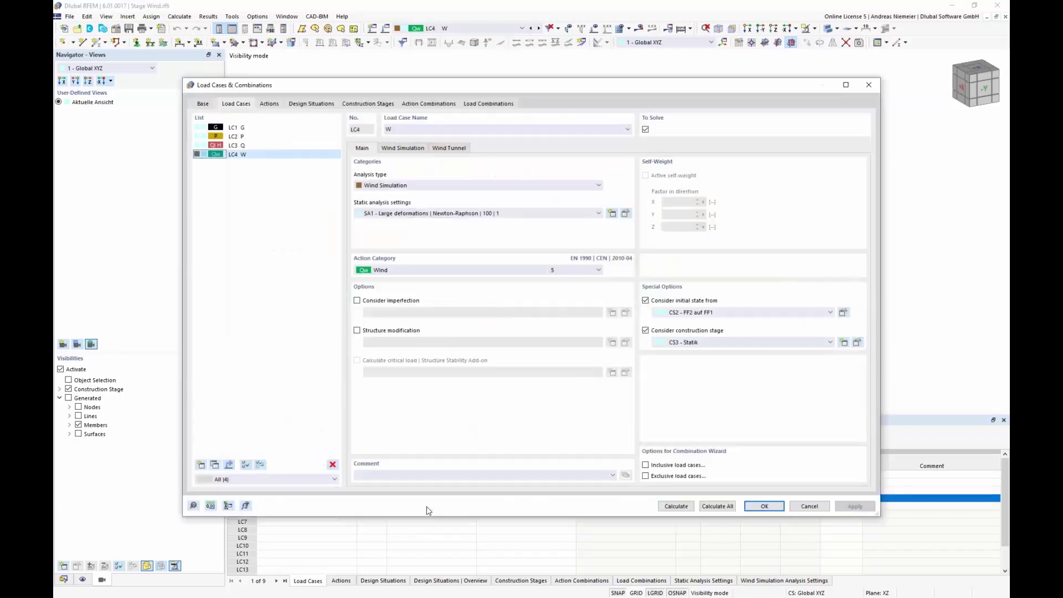
{"action": "left_click", "coordinate": [399, 185]}
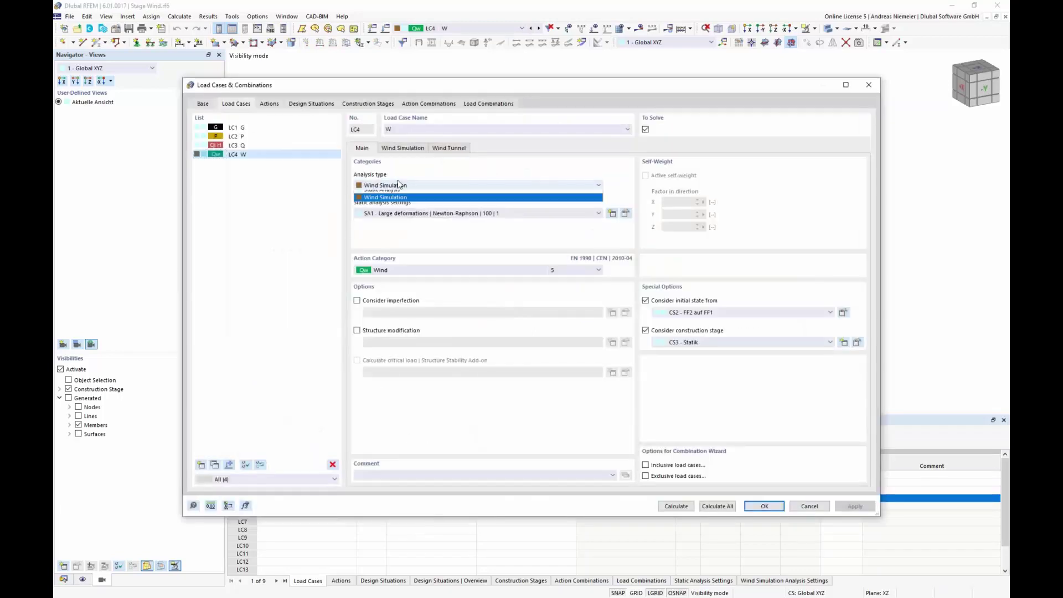
{"action": "left_click", "coordinate": [401, 184]}
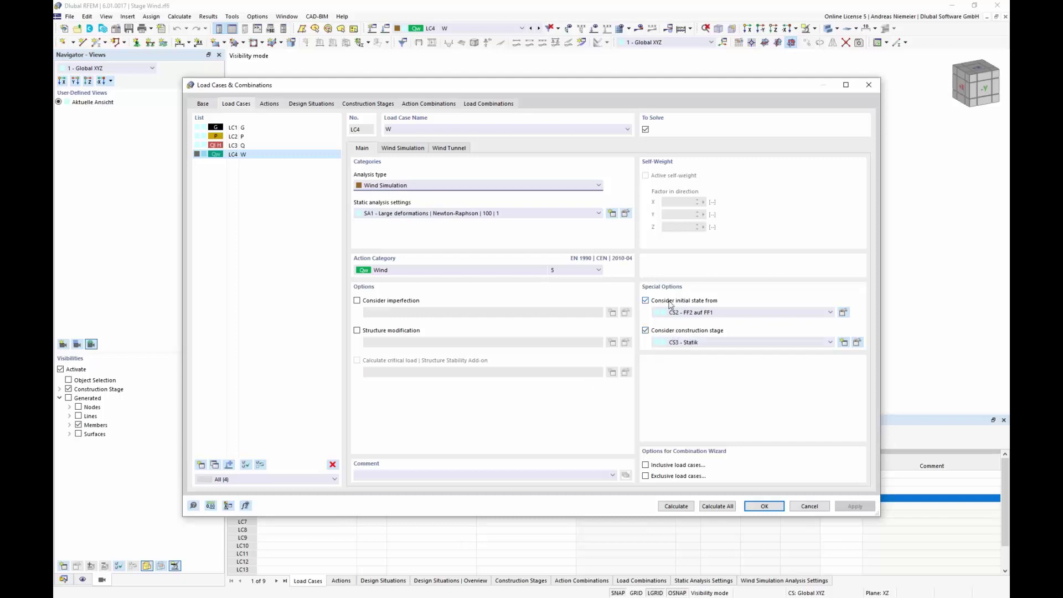
Step: Review the wind simulation analysis settings WA1 of load case LC4 without changing them
{"action": "left_click", "coordinate": [404, 149]}
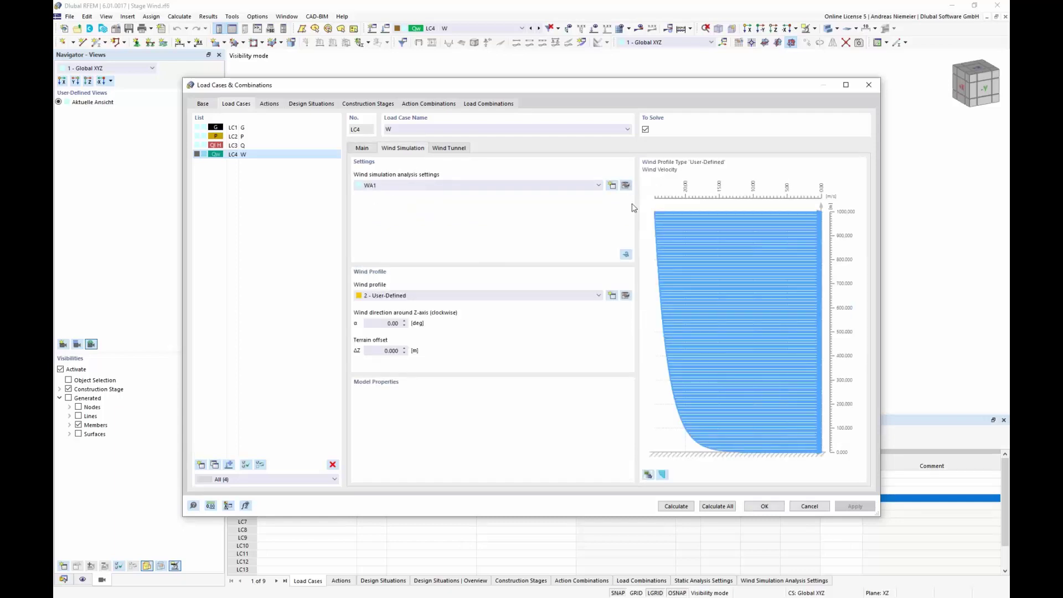
{"action": "left_click", "coordinate": [626, 185]}
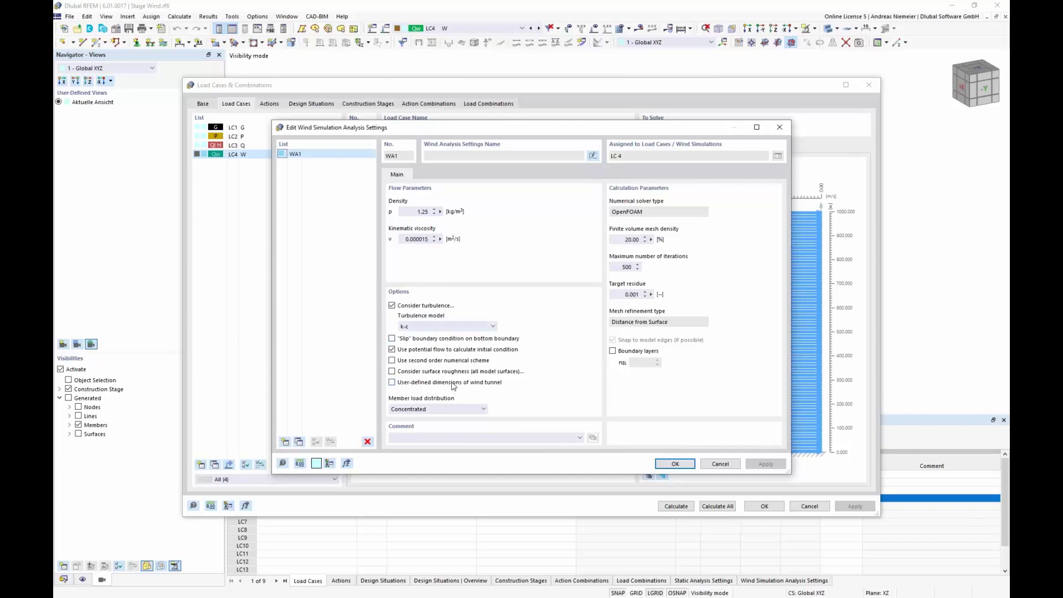
{"action": "left_click", "coordinate": [718, 465]}
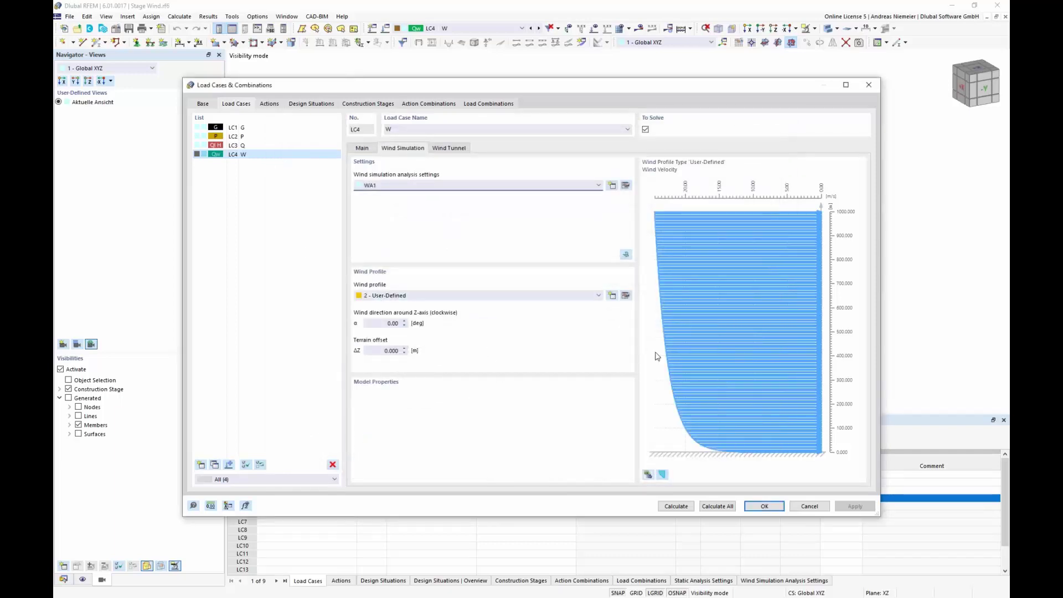
Step: Review the available wind profiles and the wind tunnel dimensions of load case LC4
{"action": "left_click", "coordinate": [432, 296]}
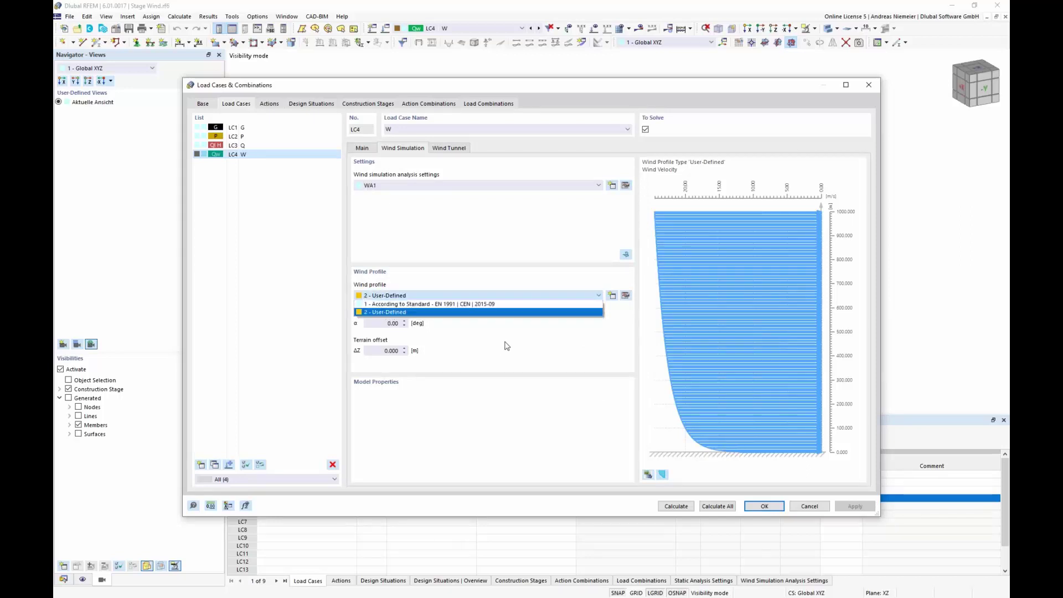
{"action": "left_click", "coordinate": [577, 360]}
{"action": "left_click", "coordinate": [406, 324]}
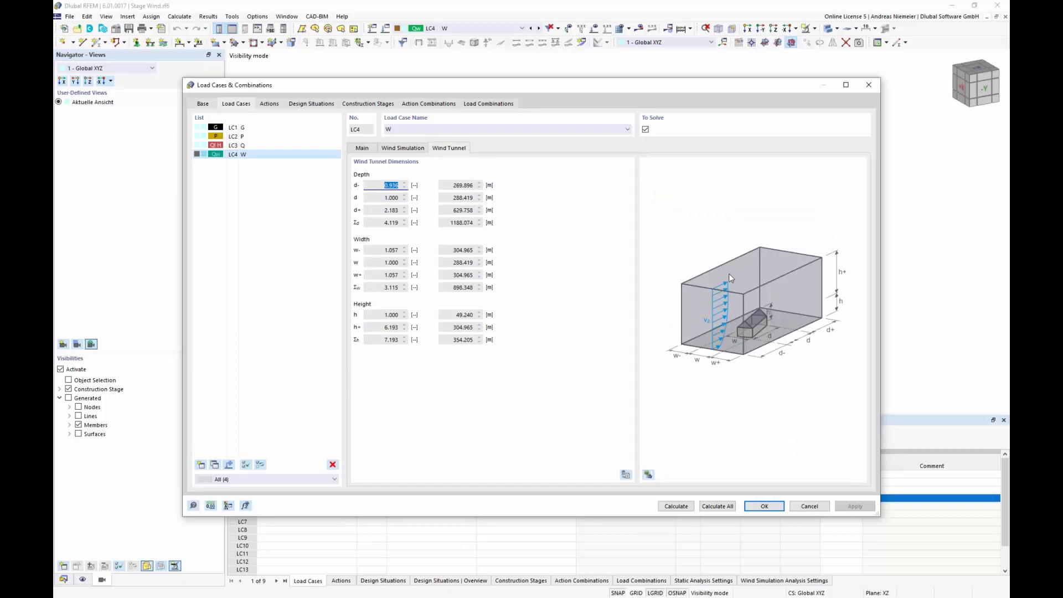
Step: Open the wind simulation of load case LC4 in RWIND and view the surface pressure within the whole wind tunnel
{"action": "left_click", "coordinate": [363, 149]}
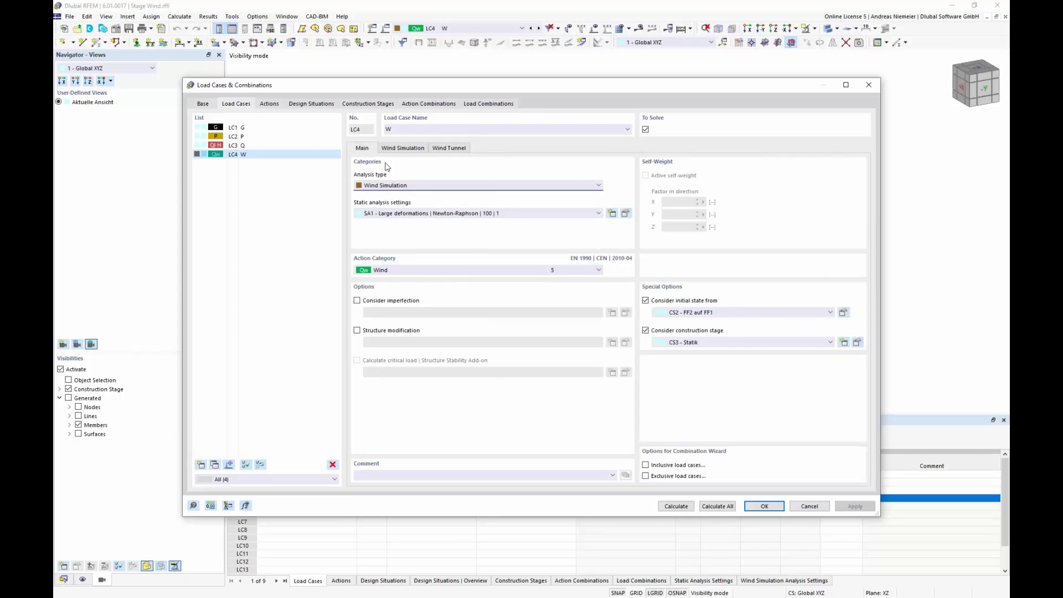
{"action": "left_click_drag", "start_coordinate": [399, 91], "coordinate": [435, 85]}
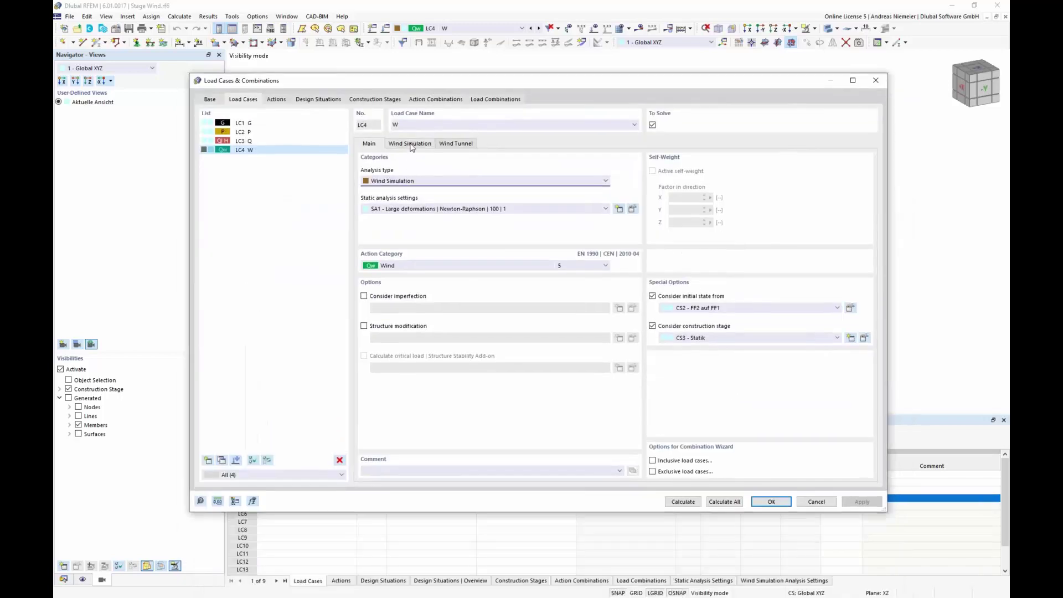
{"action": "left_click", "coordinate": [411, 143]}
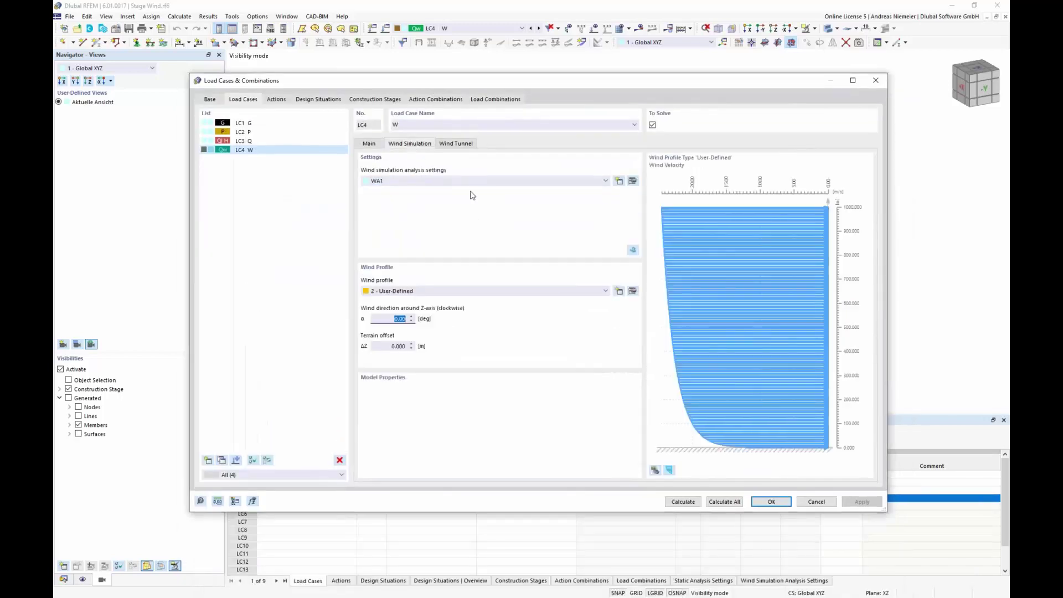
{"action": "left_click", "coordinate": [634, 251]}
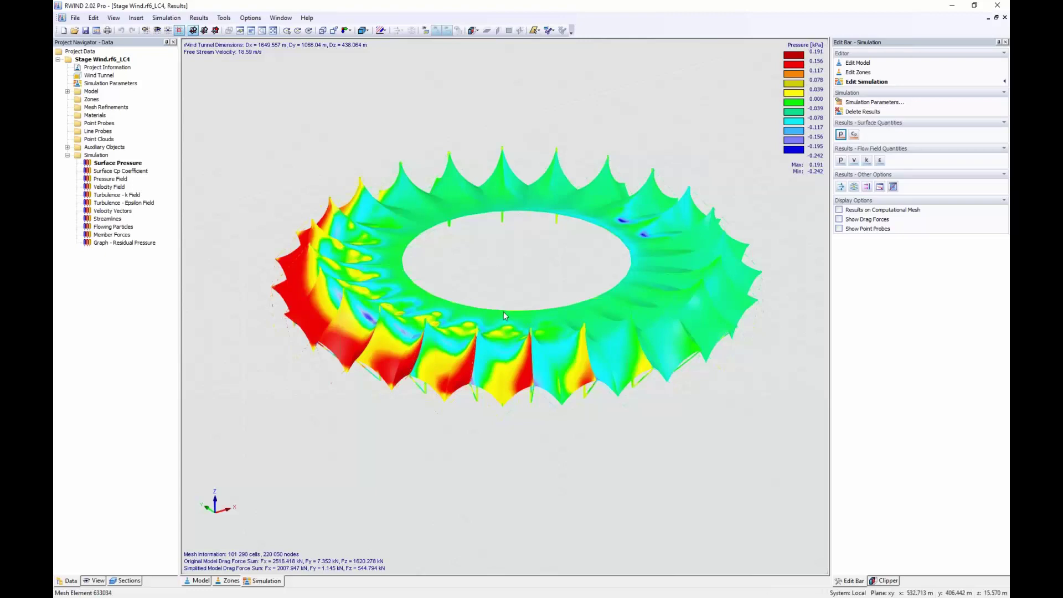
{"action": "scroll", "coordinate": [504, 311], "scroll_direction": "down", "scroll_amount": 8}
{"action": "middle_click_drag", "start_coordinate": [526, 417], "coordinate": [385, 458]}
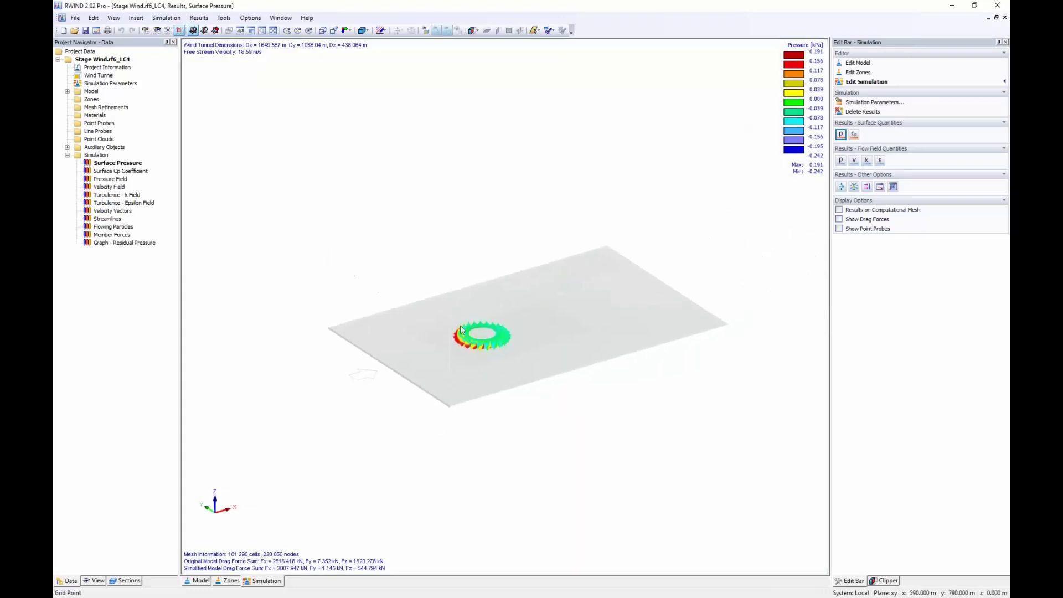
Step: Display the pressure field and examine it on the vertical section and on a horizontal XY slicer plane shifted through the roof
{"action": "scroll", "coordinate": [470, 340], "scroll_direction": "up", "scroll_amount": 5}
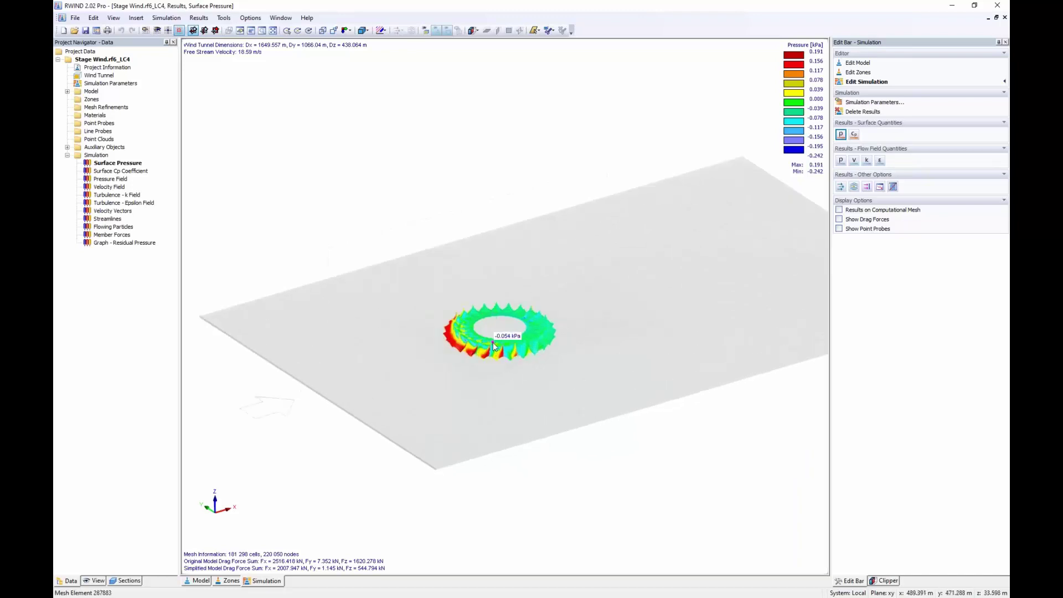
{"action": "left_click", "coordinate": [841, 161]}
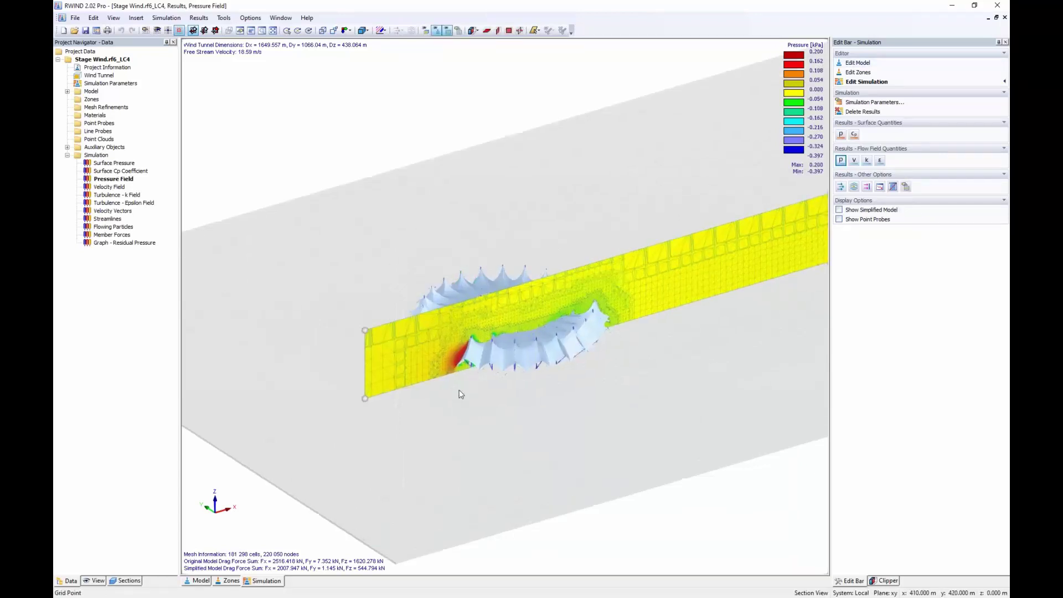
{"action": "scroll", "coordinate": [451, 382], "scroll_direction": "up", "scroll_amount": 4}
{"action": "middle_click_drag", "start_coordinate": [484, 398], "coordinate": [438, 379], "text": "ctrl"}
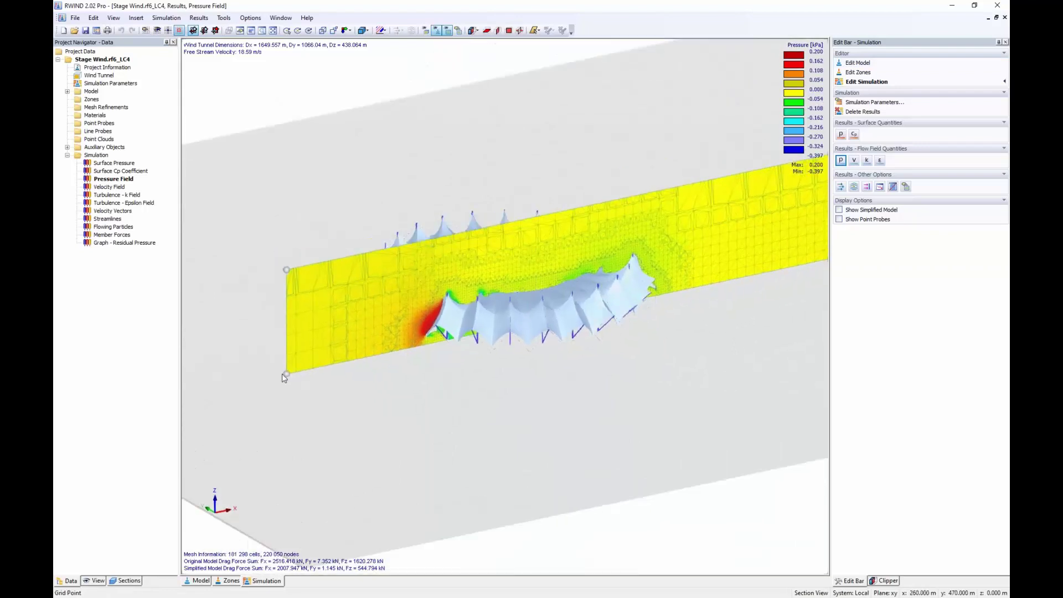
{"action": "mouse_move", "coordinate": [283, 375]}
{"action": "left_mouse_down"}
{"action": "mouse_move", "coordinate": [308, 387]}
{"action": "mouse_move", "coordinate": [288, 376]}
{"action": "left_mouse_up"}
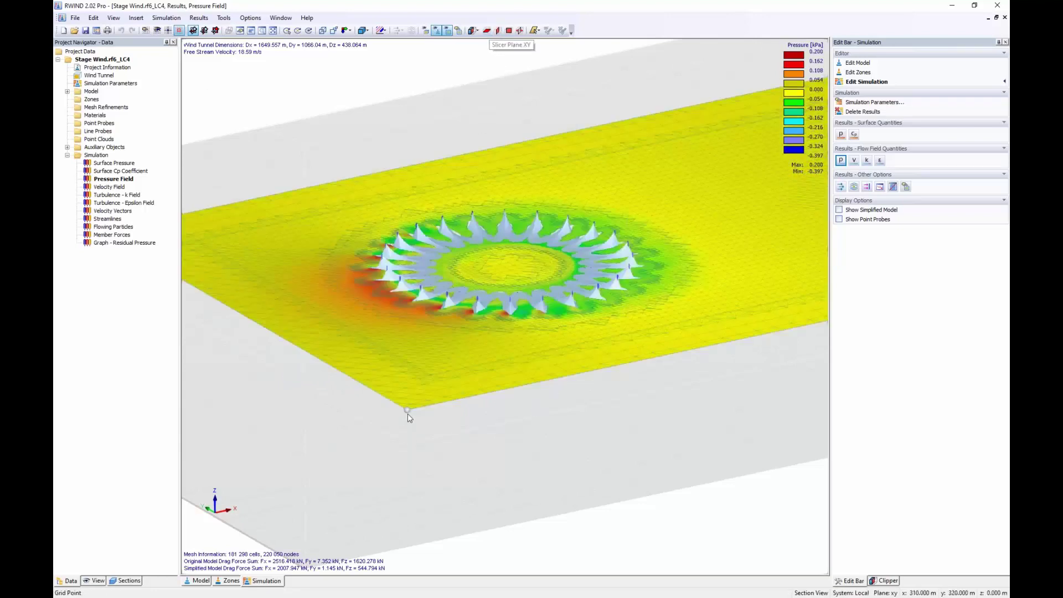
{"action": "left_click_drag", "start_coordinate": [408, 414], "coordinate": [407, 420]}
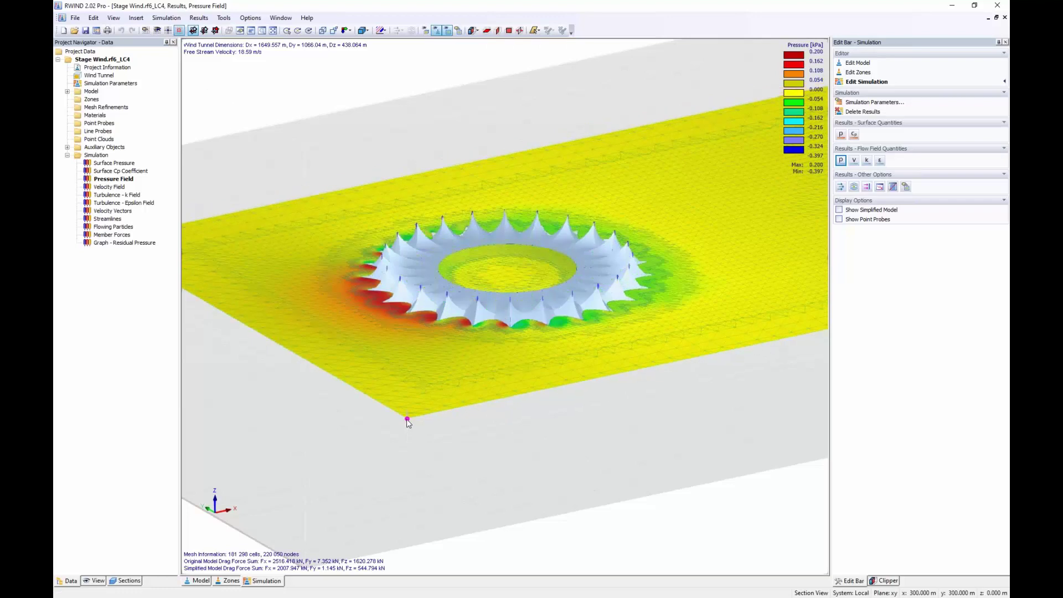
Step: View the airflow around the roof as velocity field, velocity vectors and streamlines
{"action": "left_click", "coordinate": [854, 161]}
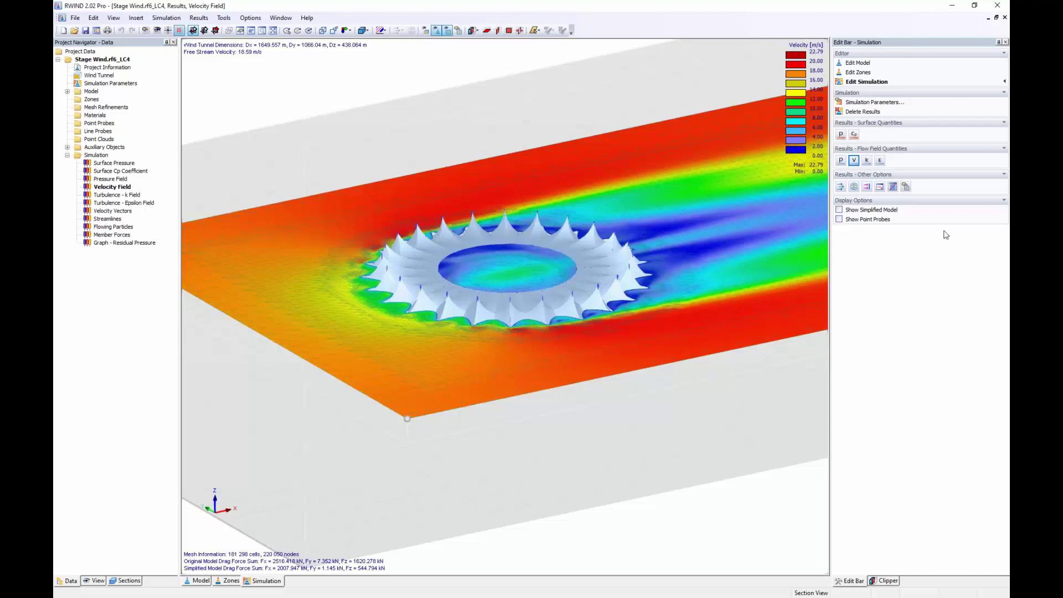
{"action": "left_click", "coordinate": [841, 187]}
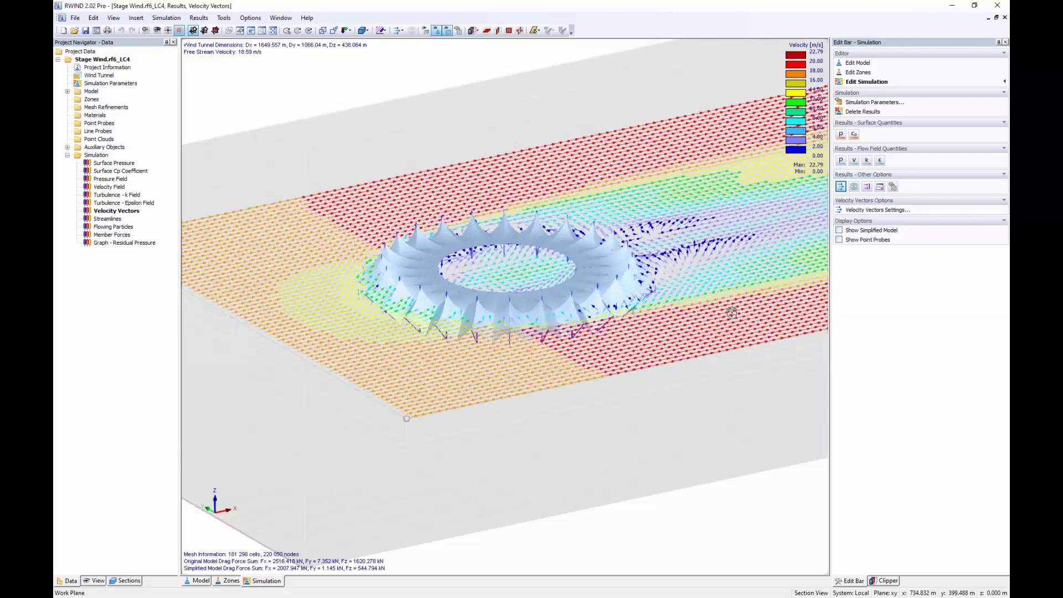
{"action": "middle_click_drag", "start_coordinate": [732, 314], "coordinate": [645, 430], "text": "ctrl"}
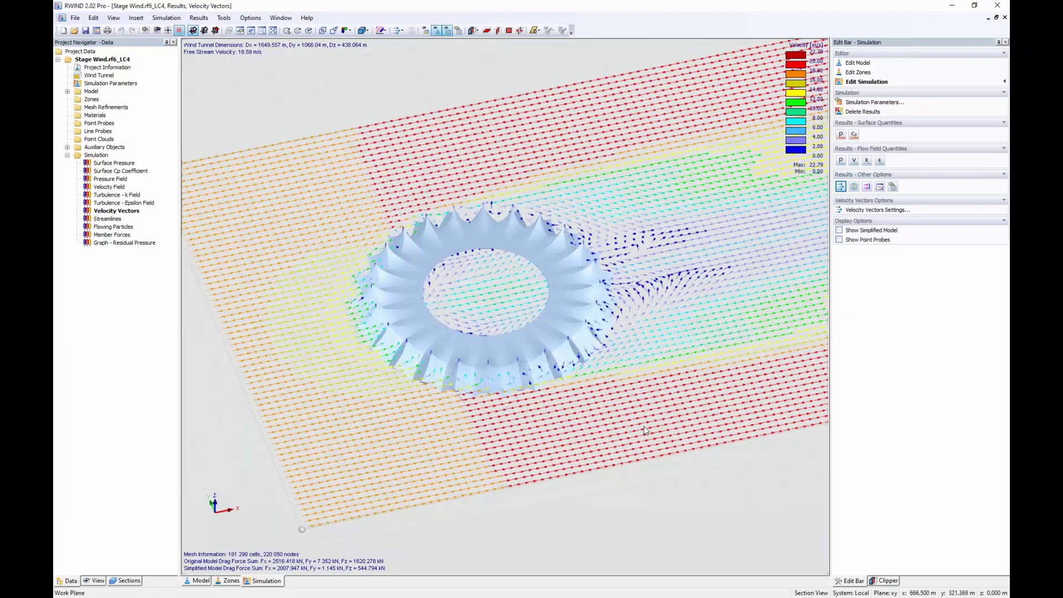
{"action": "scroll", "coordinate": [645, 429], "scroll_direction": "up", "scroll_amount": 1}
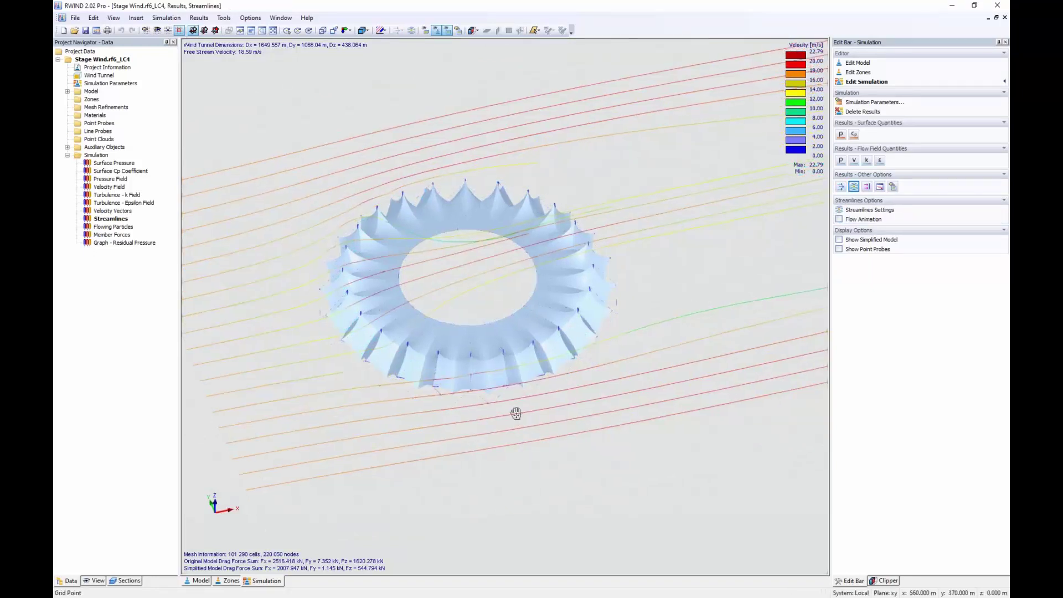
{"action": "middle_click_drag", "start_coordinate": [517, 413], "coordinate": [518, 282], "text": "ctrl"}
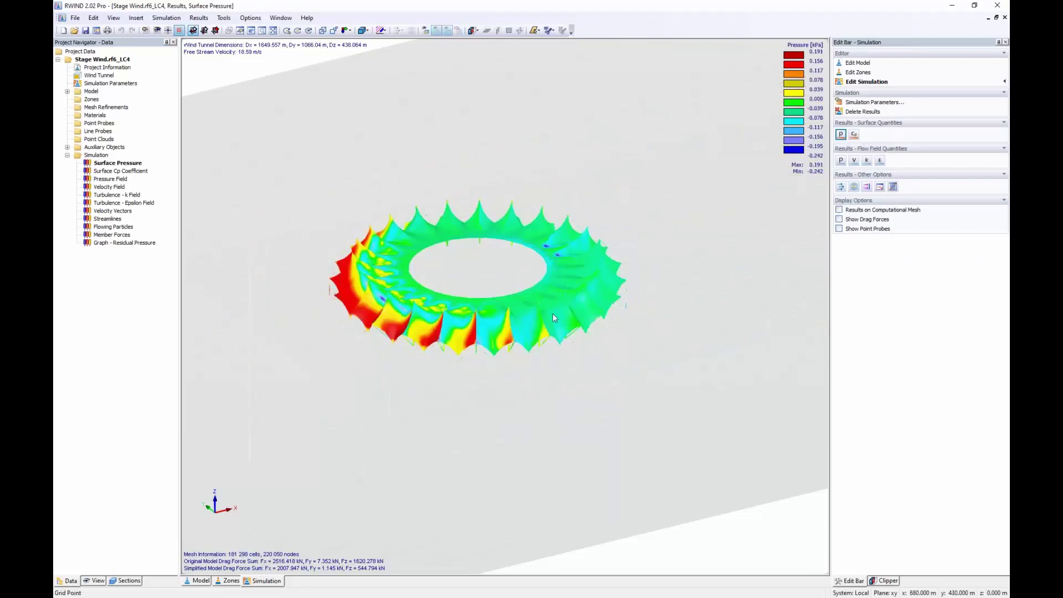
Step: Display the surface pressure and examine its distribution on the windward side and around the whole roof ring
{"action": "middle_click_drag", "start_coordinate": [337, 354], "coordinate": [583, 398], "text": "ctrl"}
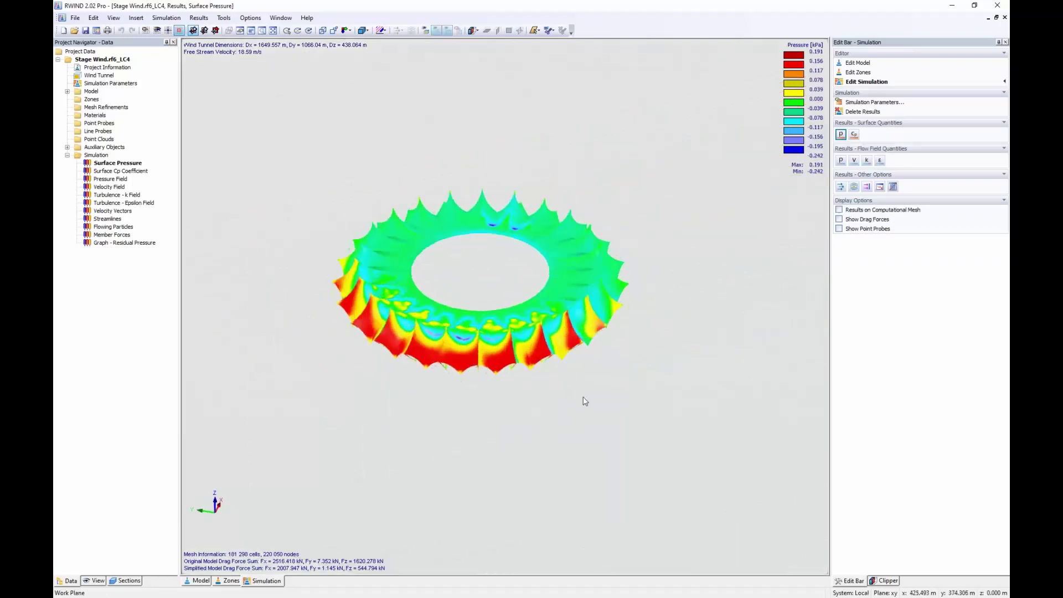
{"action": "scroll", "coordinate": [451, 351], "scroll_direction": "up", "scroll_amount": 4}
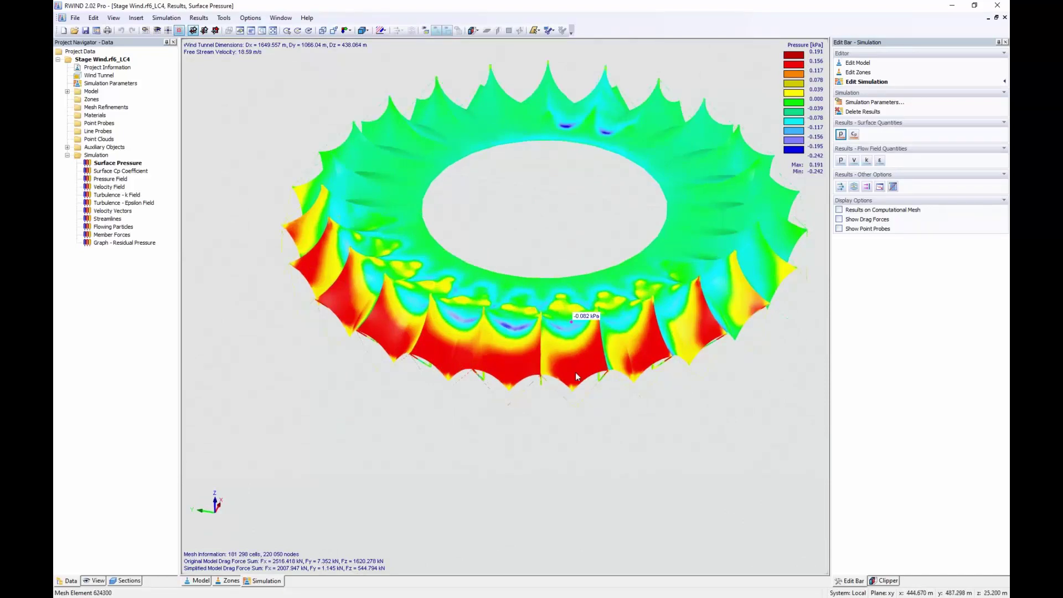
{"action": "middle_click_drag", "start_coordinate": [577, 377], "coordinate": [530, 14], "text": "ctrl"}
{"action": "middle_click_drag", "start_coordinate": [474, 146], "coordinate": [199, 128]}
{"action": "middle_click_drag", "start_coordinate": [429, 191], "coordinate": [632, 507]}
{"action": "scroll", "coordinate": [482, 423], "scroll_direction": "up", "scroll_amount": 2}
{"action": "scroll", "coordinate": [361, 392], "scroll_direction": "down", "scroll_amount": 1}
{"action": "scroll", "coordinate": [361, 390], "scroll_direction": "down", "scroll_amount": 4}
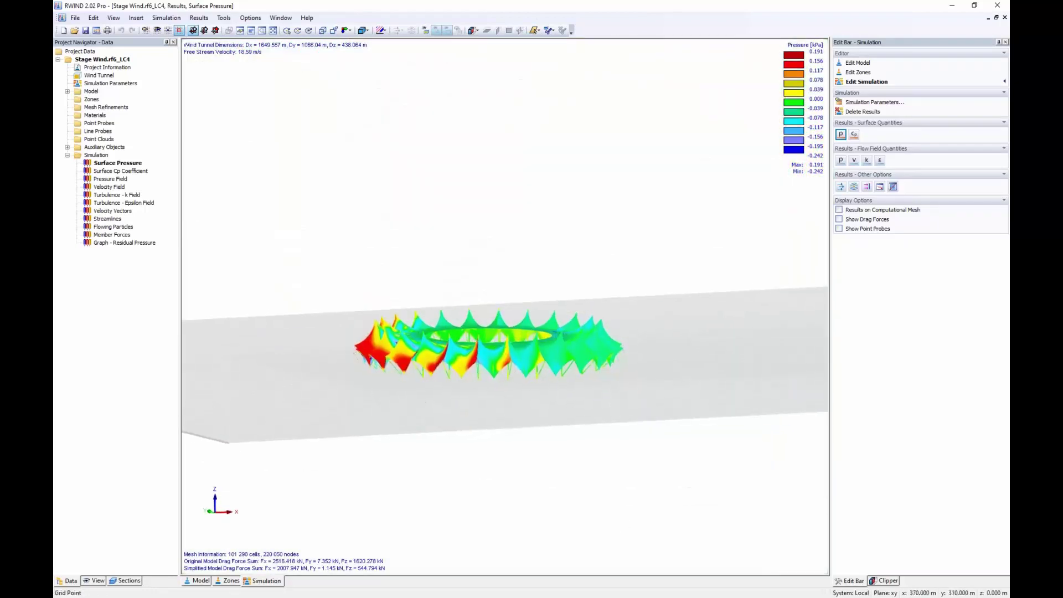
{"action": "middle_click_drag", "start_coordinate": [453, 413], "coordinate": [534, 518], "text": "ctrl"}
{"action": "scroll", "coordinate": [404, 433], "scroll_direction": "up", "scroll_amount": 1}
{"action": "middle_click_drag", "start_coordinate": [404, 432], "coordinate": [470, 442], "text": "ctrl"}
{"action": "scroll", "coordinate": [471, 440], "scroll_direction": "down", "scroll_amount": 1}
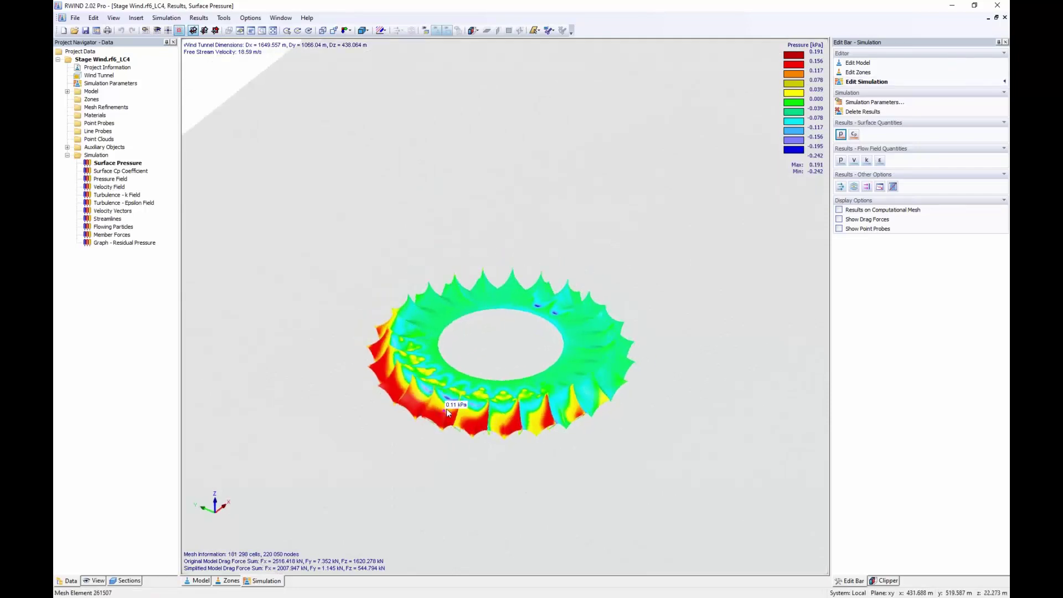
Step: Close RWIND and leave the load cases dialog in RFEM without changes
{"action": "left_click", "coordinate": [997, 7]}
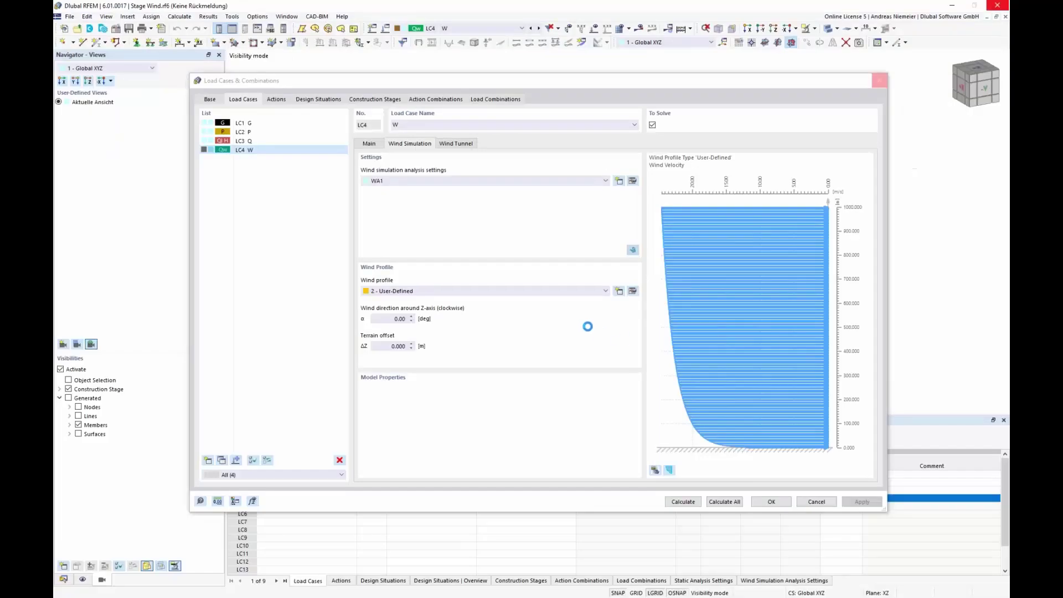
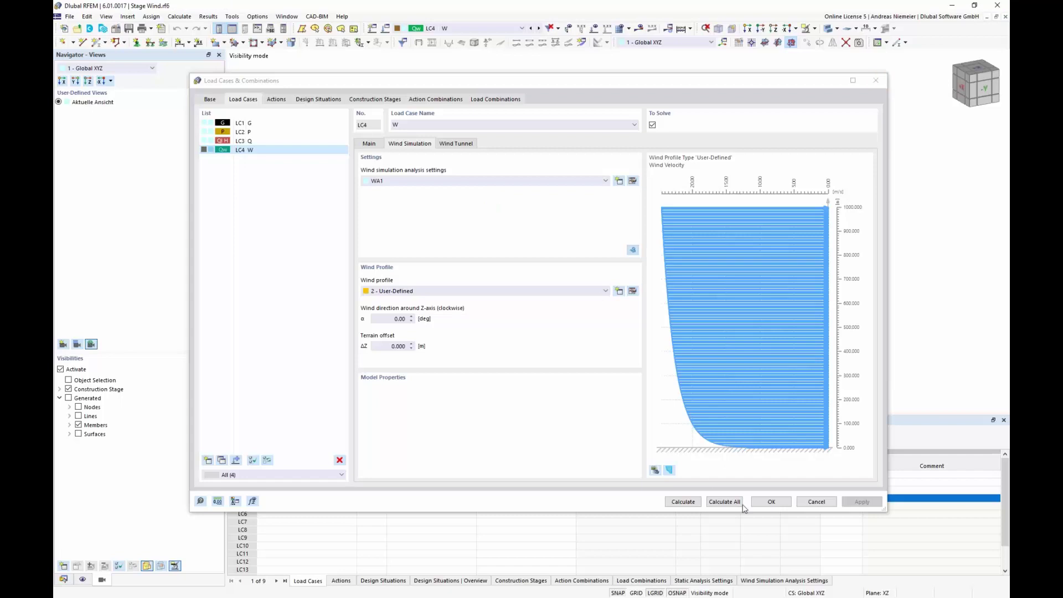
{"action": "left_click", "coordinate": [816, 502]}
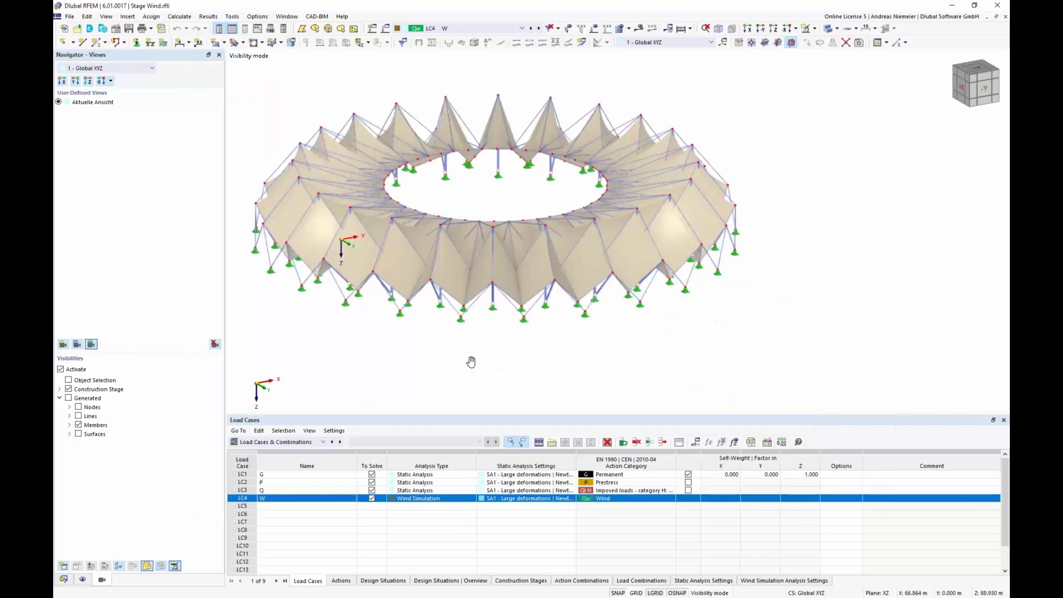
{"action": "middle_click_drag", "start_coordinate": [473, 360], "coordinate": [525, 365]}
{"action": "scroll", "coordinate": [525, 365], "scroll_direction": "down", "scroll_amount": 2}
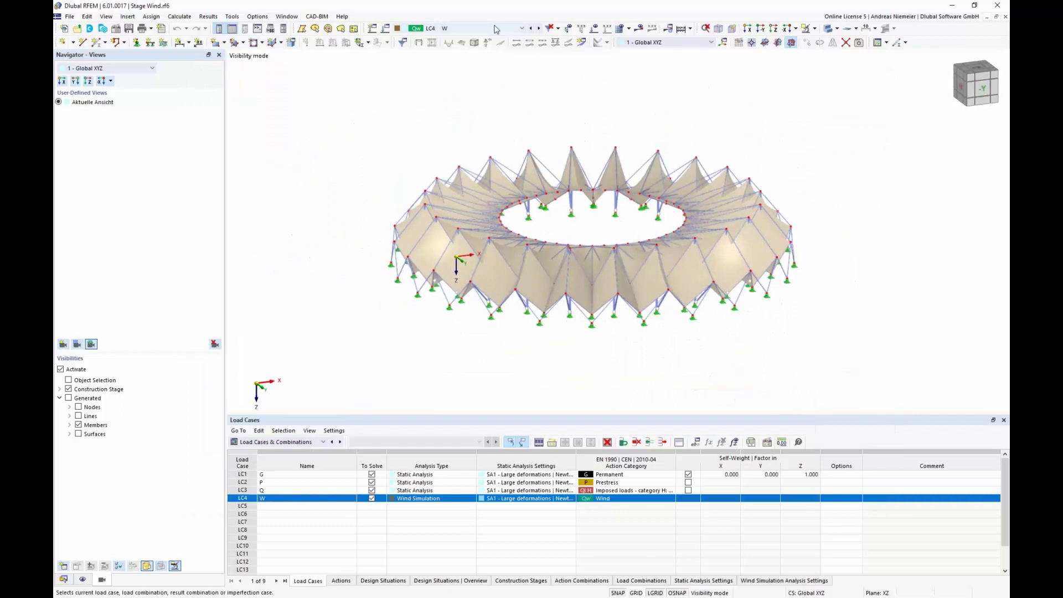
Step: Show the loads of load case LC4 and cancel the visibility mode to view the wind profile at the wind tunnel inlet
{"action": "left_click", "coordinate": [593, 30]}
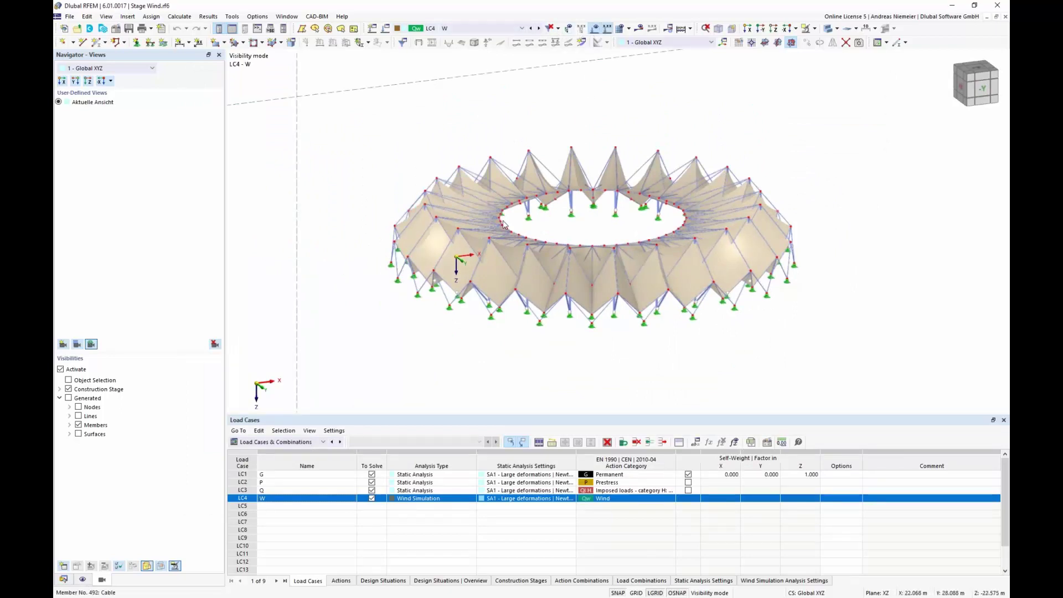
{"action": "scroll", "coordinate": [502, 226], "scroll_direction": "down", "scroll_amount": 5}
{"action": "middle_click_drag", "start_coordinate": [491, 226], "coordinate": [637, 244], "text": "ctrl"}
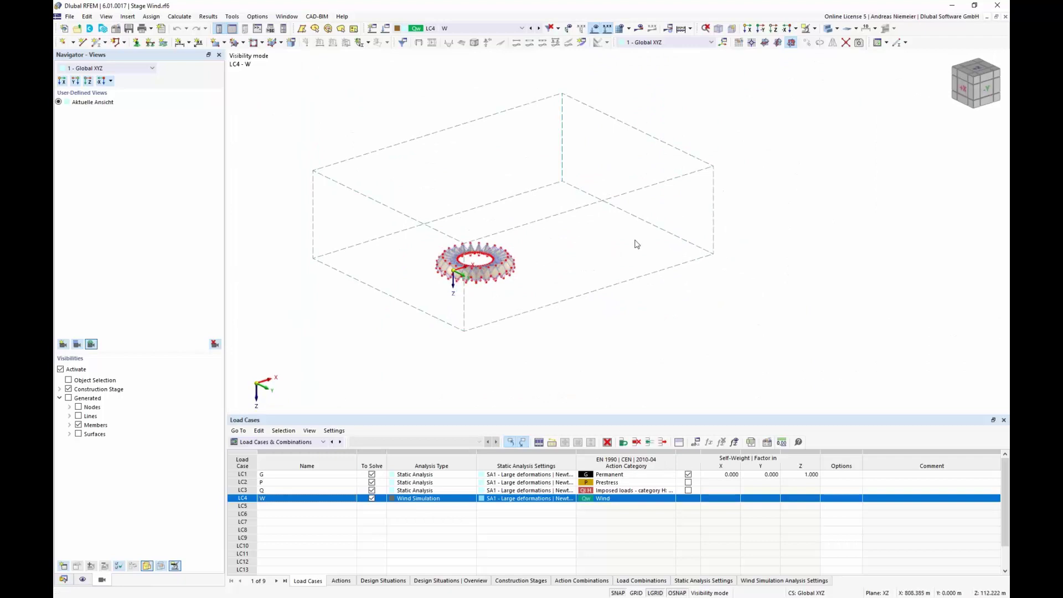
{"action": "left_click", "coordinate": [815, 28]}
{"action": "left_click", "coordinate": [831, 94]}
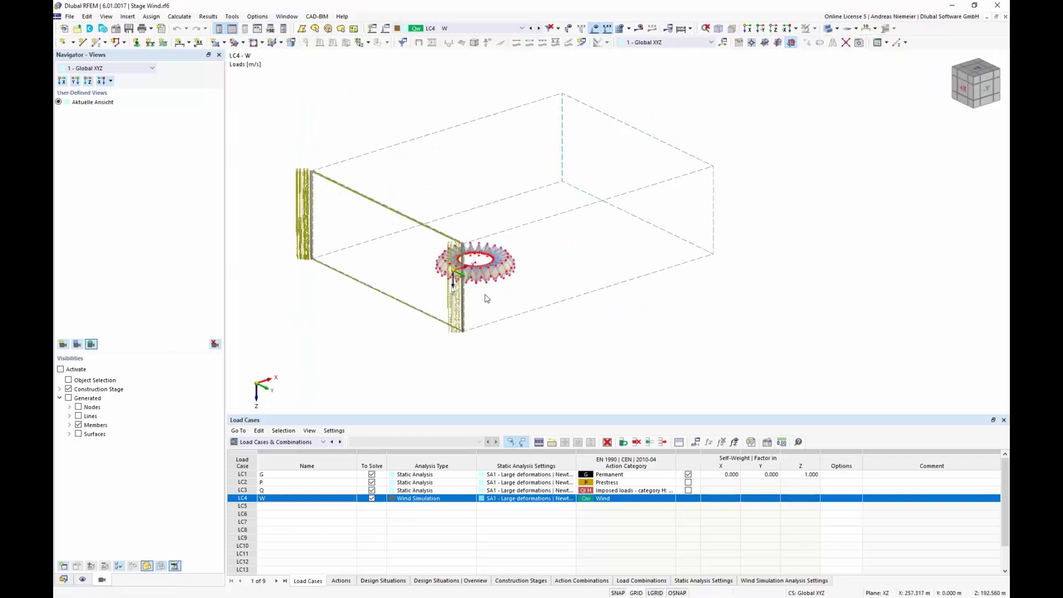
{"action": "scroll", "coordinate": [486, 297], "scroll_direction": "up", "scroll_amount": 4}
{"action": "middle_click_drag", "start_coordinate": [523, 287], "coordinate": [433, 220], "text": "ctrl"}
{"action": "scroll", "coordinate": [434, 220], "scroll_direction": "down", "scroll_amount": 1}
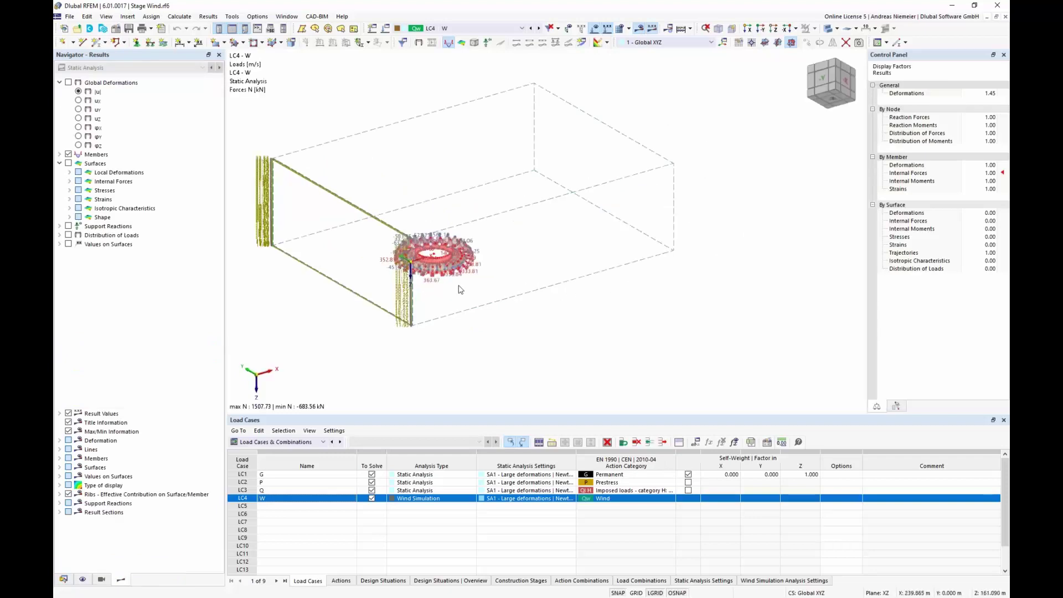
Step: Examine the axial forces N of the members around the stadium roof for load case LC4
{"action": "scroll", "coordinate": [397, 275], "scroll_direction": "up", "scroll_amount": 5}
{"action": "scroll", "coordinate": [397, 275], "scroll_direction": "up", "scroll_amount": 2}
{"action": "middle_click_drag", "start_coordinate": [402, 275], "coordinate": [629, 328]}
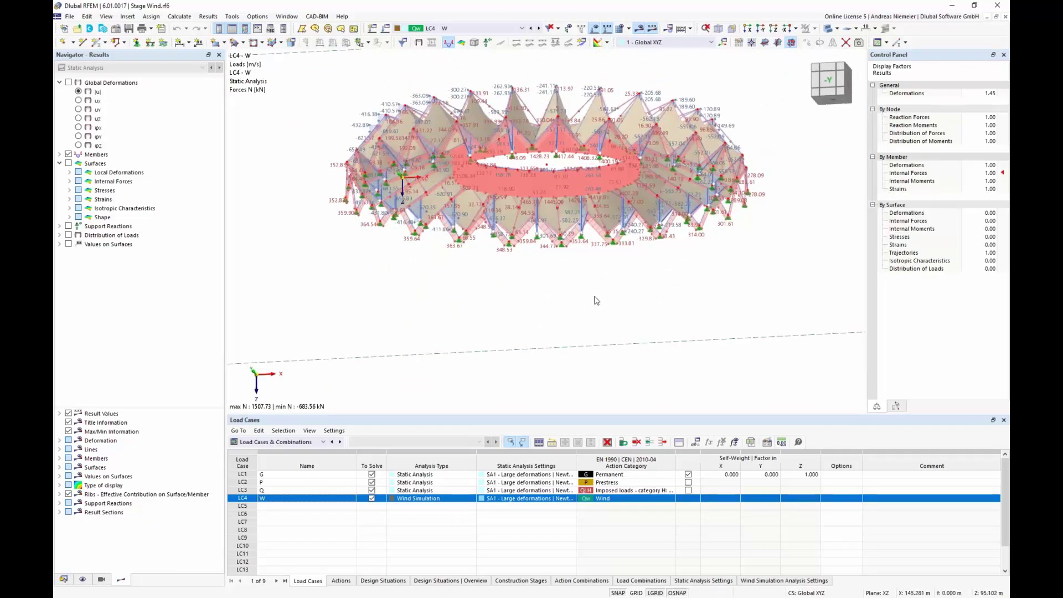
{"action": "scroll", "coordinate": [457, 254], "scroll_direction": "up", "scroll_amount": 5}
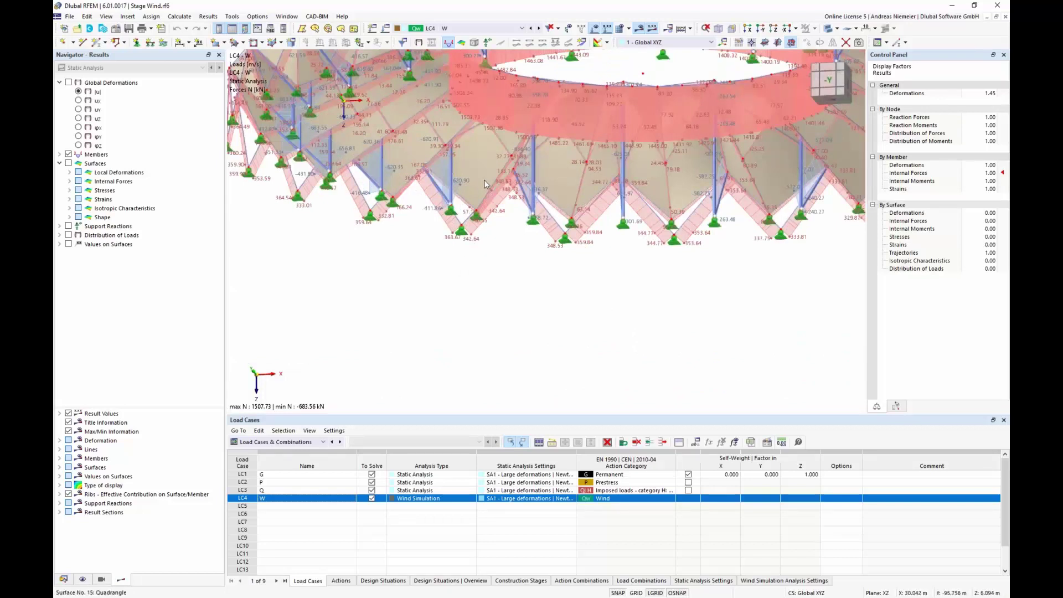
{"action": "scroll", "coordinate": [493, 261], "scroll_direction": "down", "scroll_amount": 5}
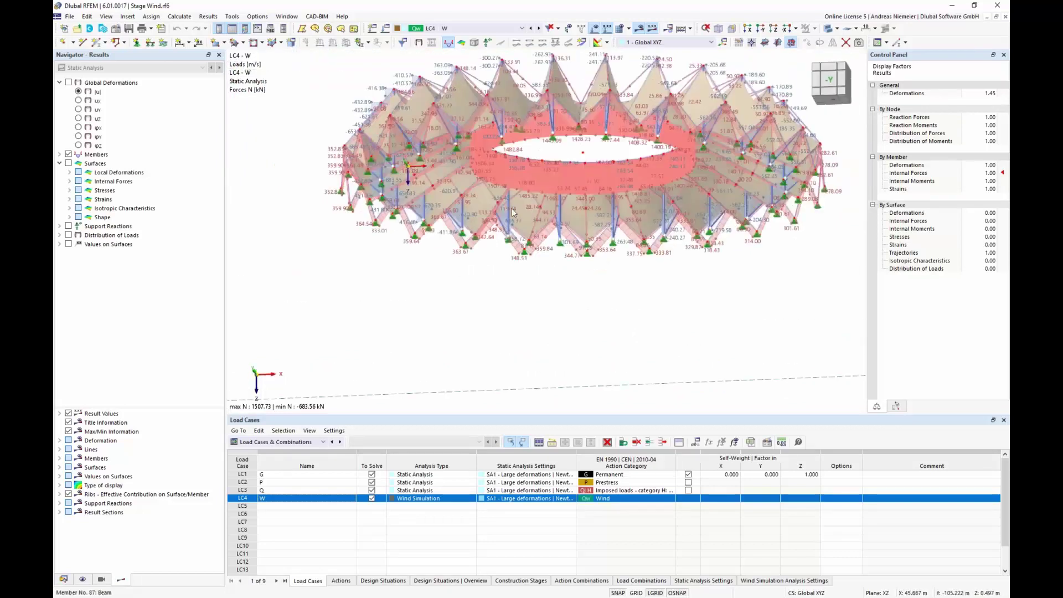
{"action": "scroll", "coordinate": [513, 212], "scroll_direction": "up", "scroll_amount": 2}
{"action": "scroll", "coordinate": [532, 206], "scroll_direction": "down", "scroll_amount": 2}
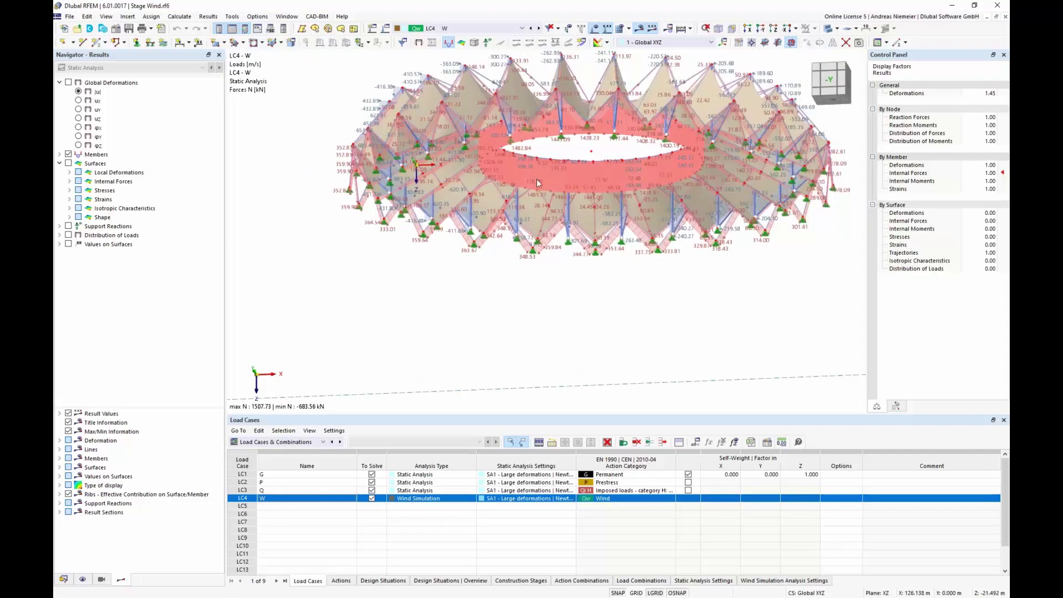
{"action": "left_click", "coordinate": [59, 155]}
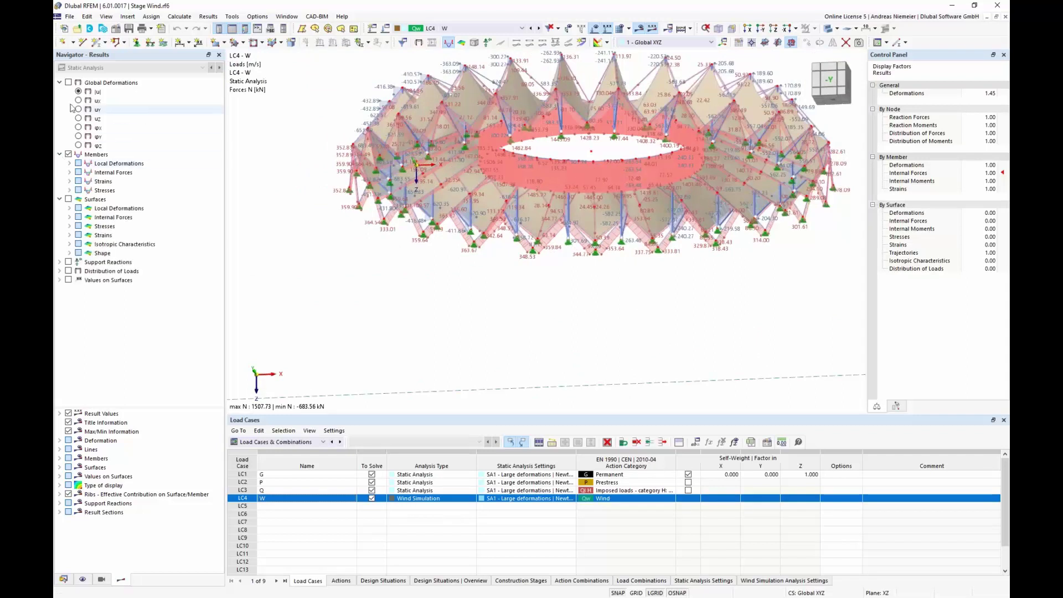
{"action": "scroll", "coordinate": [468, 303], "scroll_direction": "down", "scroll_amount": 1}
{"action": "middle_click_drag", "start_coordinate": [468, 303], "coordinate": [444, 407], "text": "ctrl"}
{"action": "left_click", "coordinate": [718, 29]}
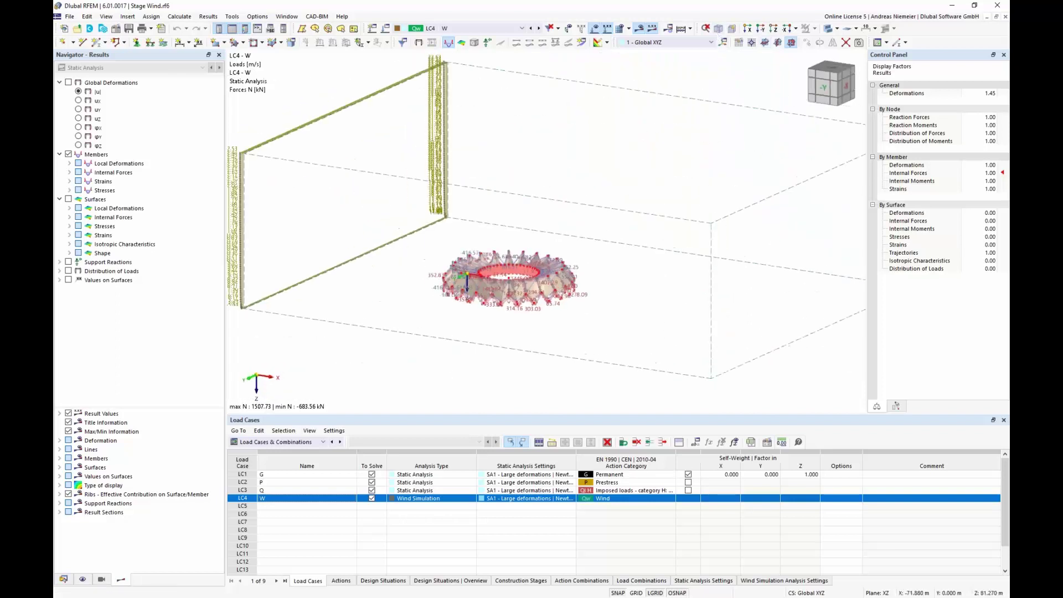
{"action": "scroll", "coordinate": [459, 319], "scroll_direction": "up", "scroll_amount": 4}
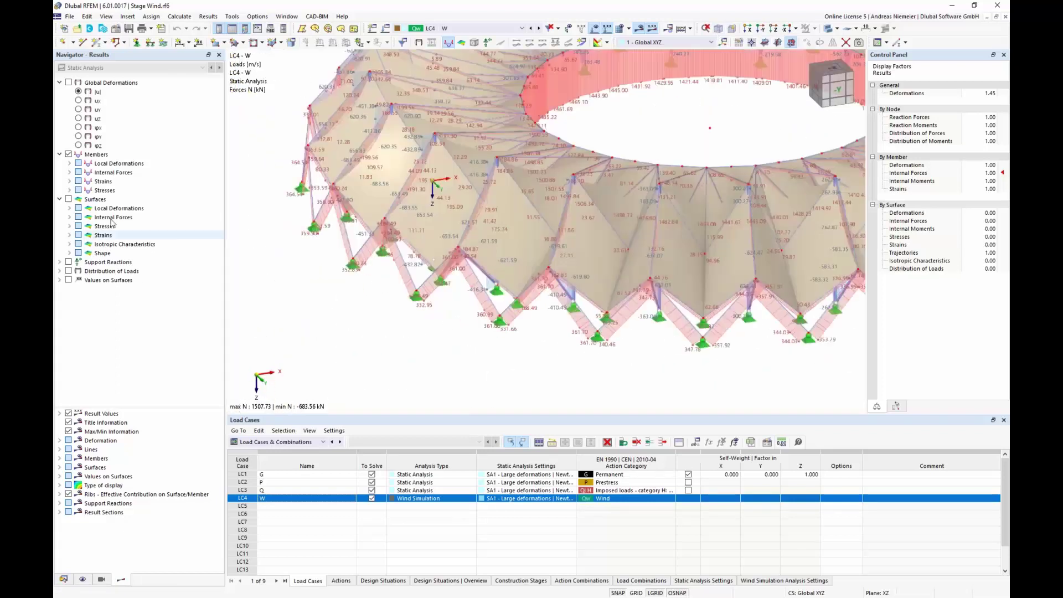
Step: Display the total global deformations |u| of the membrane roof for load case LC4
{"action": "left_click", "coordinate": [72, 83]}
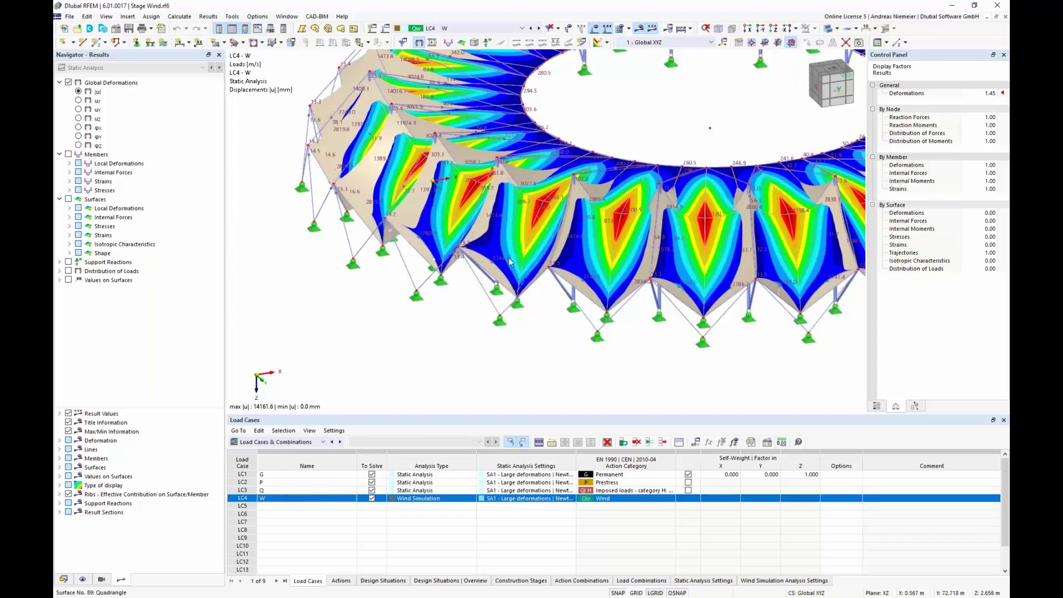
{"action": "mouse_move", "coordinate": [510, 263]}
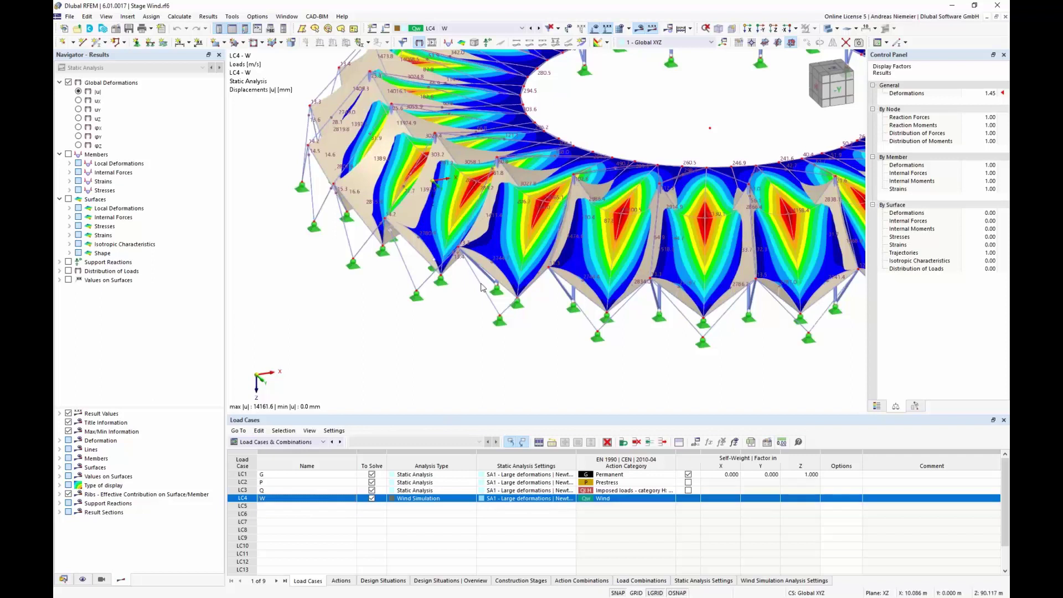
{"action": "left_click", "coordinate": [731, 28]}
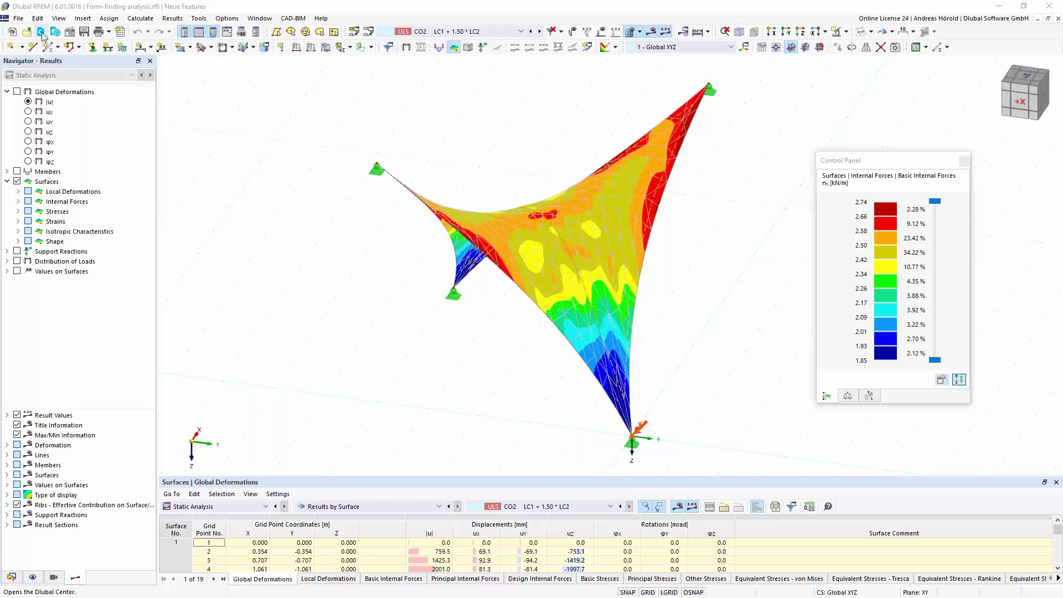
Step: Switch to a maximised Dlubal Center and open the account area with the list of fixed RFEM 6 bugs
{"action": "left_click", "coordinate": [41, 32]}
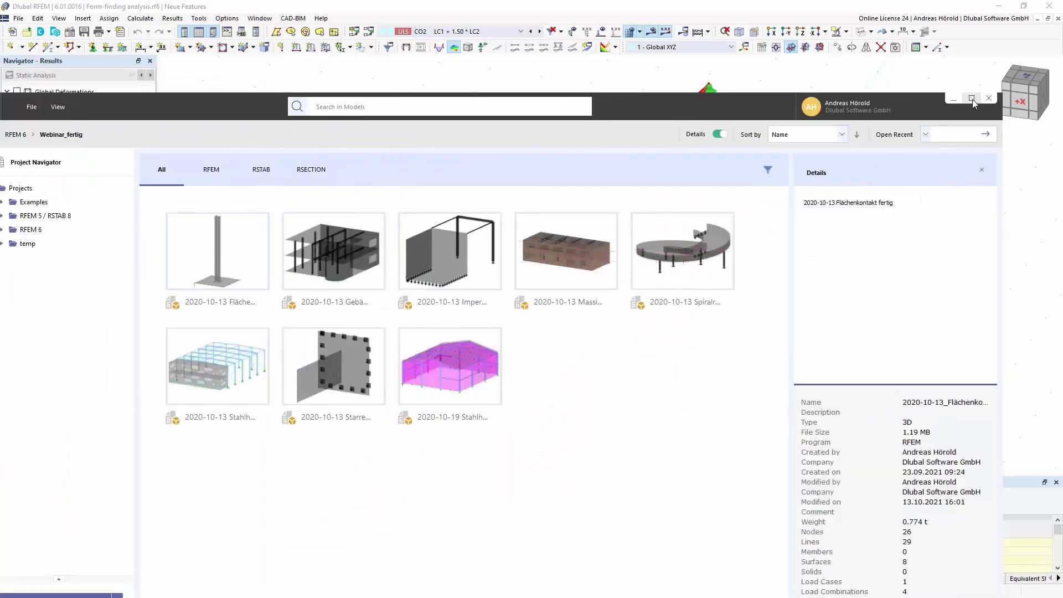
{"action": "left_click", "coordinate": [972, 99]}
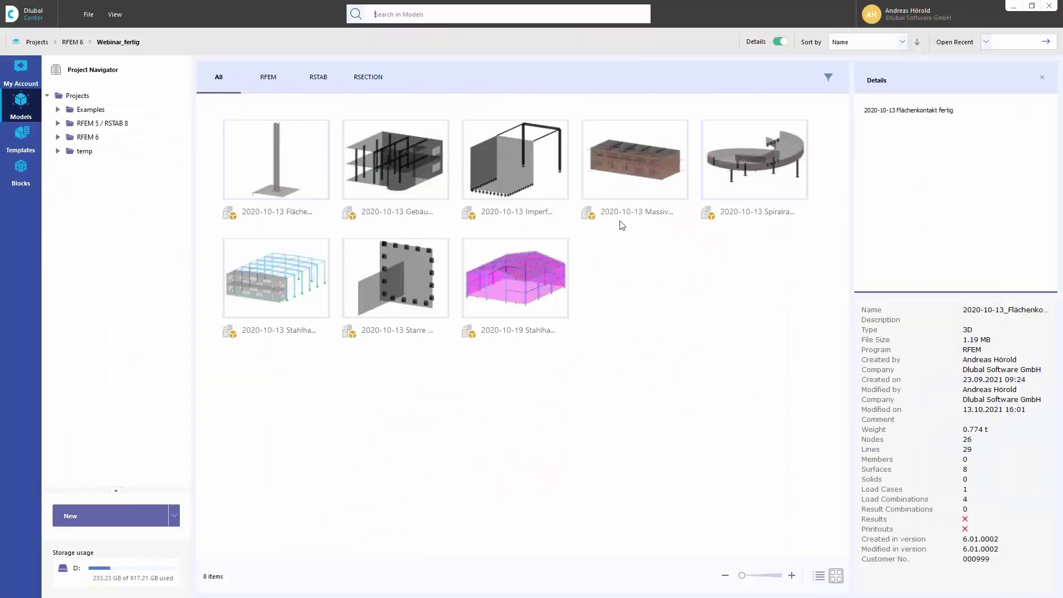
{"action": "left_click", "coordinate": [22, 74]}
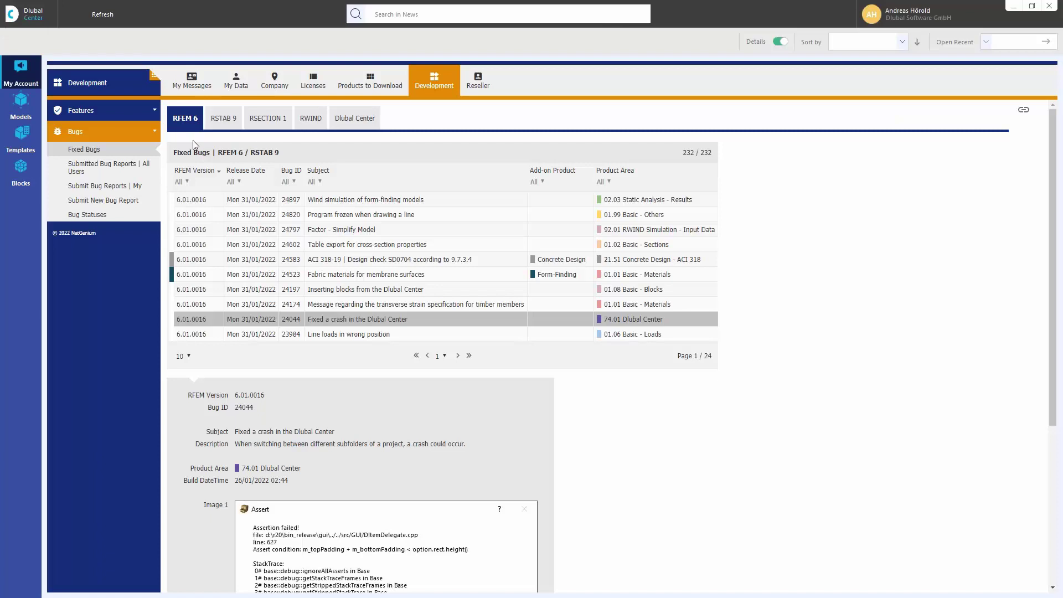
Step: Look through the account's messages, company data and current product versions to download, including those of the R19 generation
{"action": "left_click", "coordinate": [191, 83]}
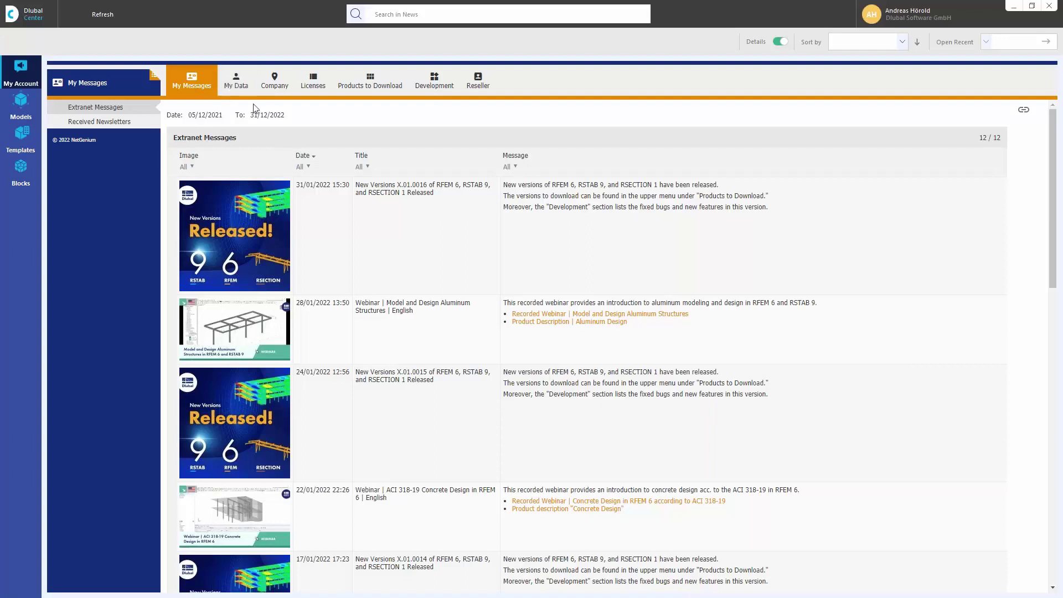
{"action": "left_click", "coordinate": [274, 84]}
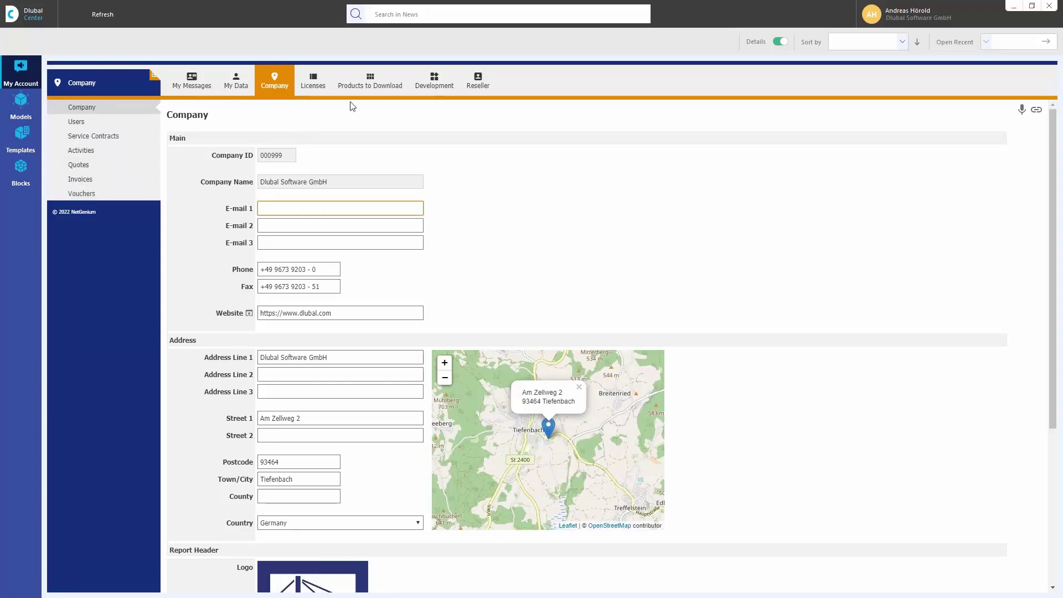
{"action": "left_click", "coordinate": [369, 84]}
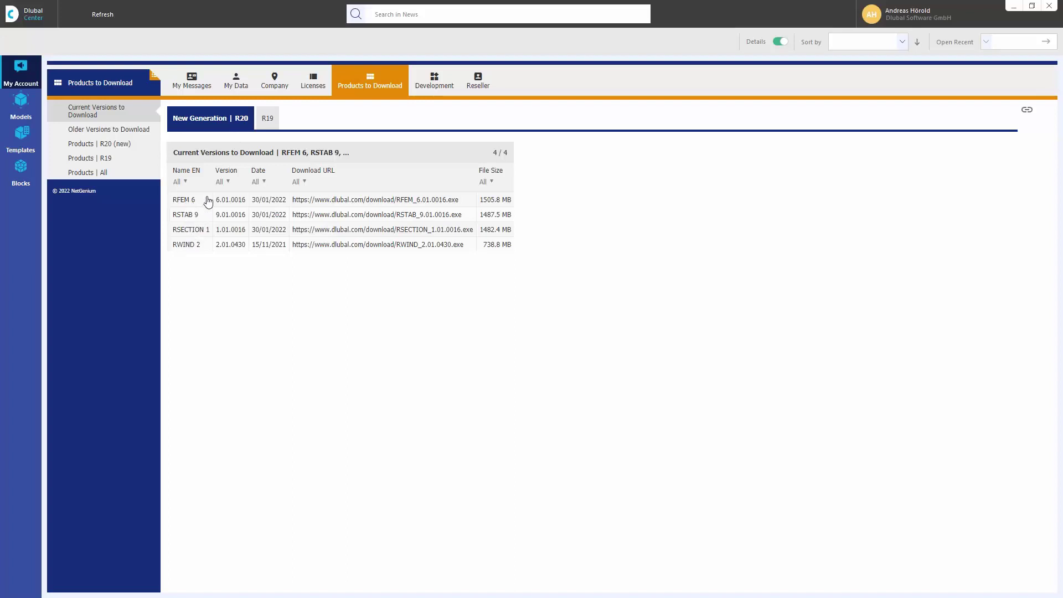
{"action": "left_click", "coordinate": [265, 119]}
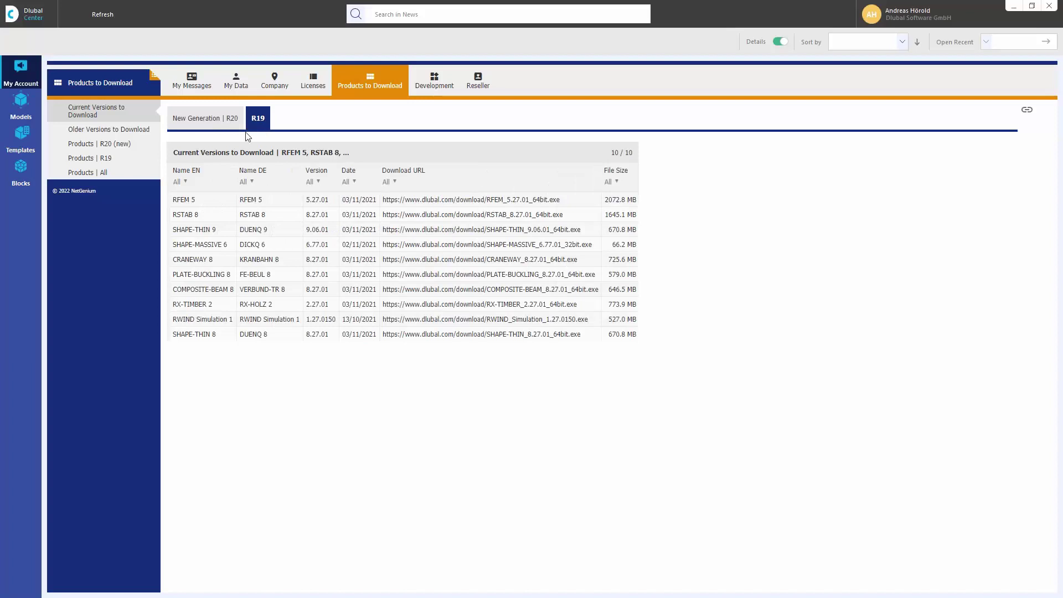
Step: Review the implemented features, open features and fixed bugs of RFEM 6 in the development area
{"action": "left_click", "coordinate": [434, 83]}
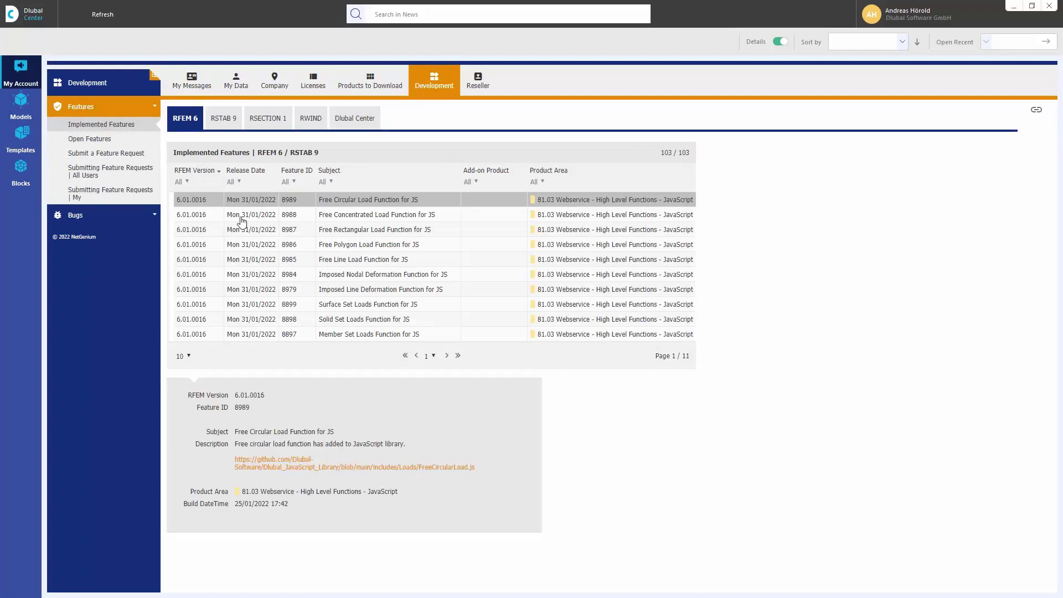
{"action": "left_click", "coordinate": [98, 142]}
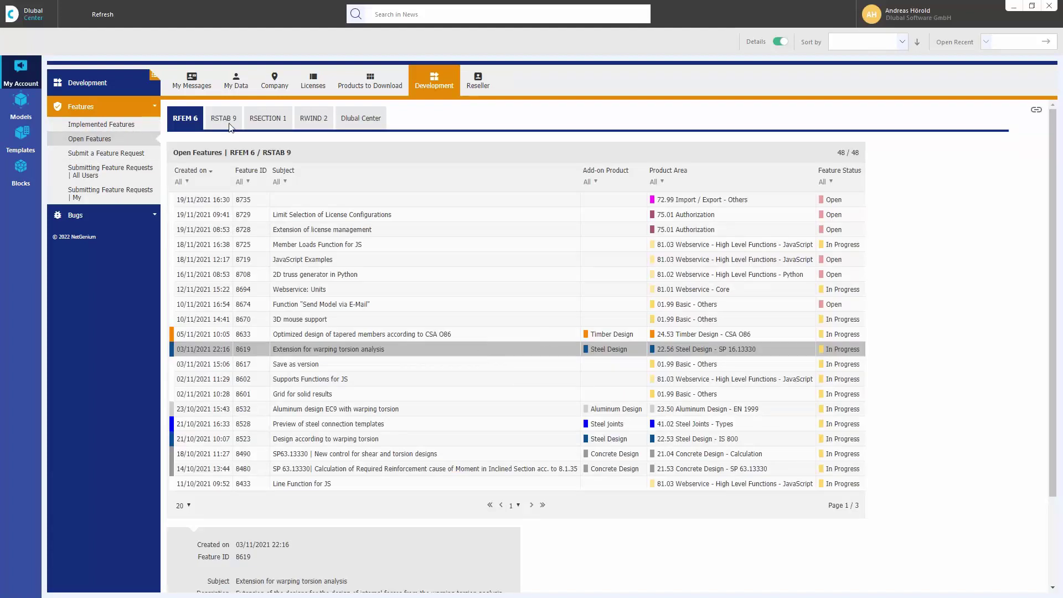
{"action": "left_click", "coordinate": [104, 220]}
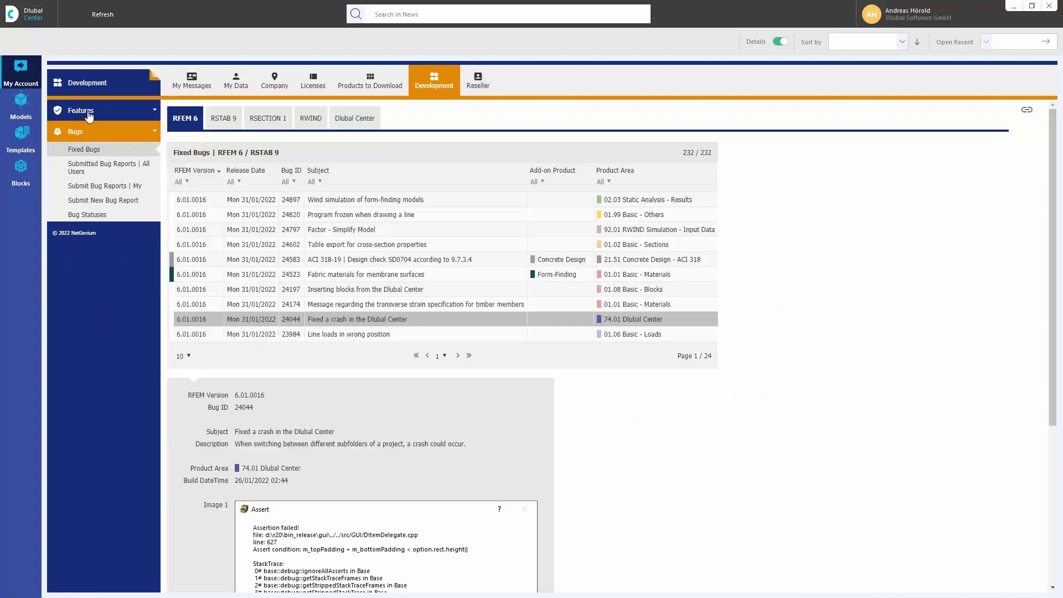
{"action": "left_click", "coordinate": [89, 113]}
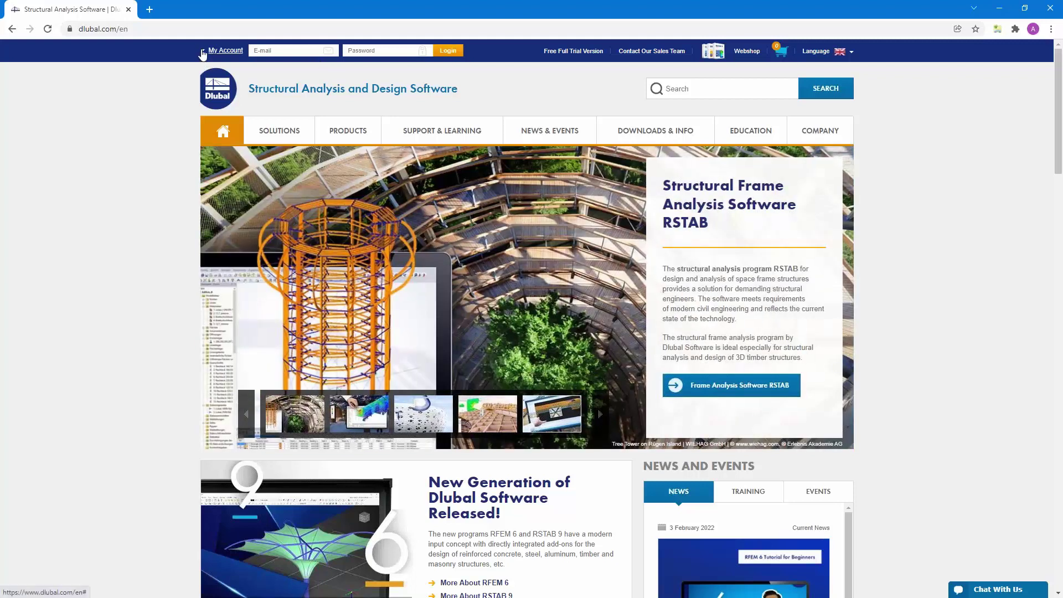
Step: Switch to the Dlubal website, show the account options and browse the RFEM 6 for Beginners e-learning videos
{"action": "left_click", "coordinate": [203, 53]}
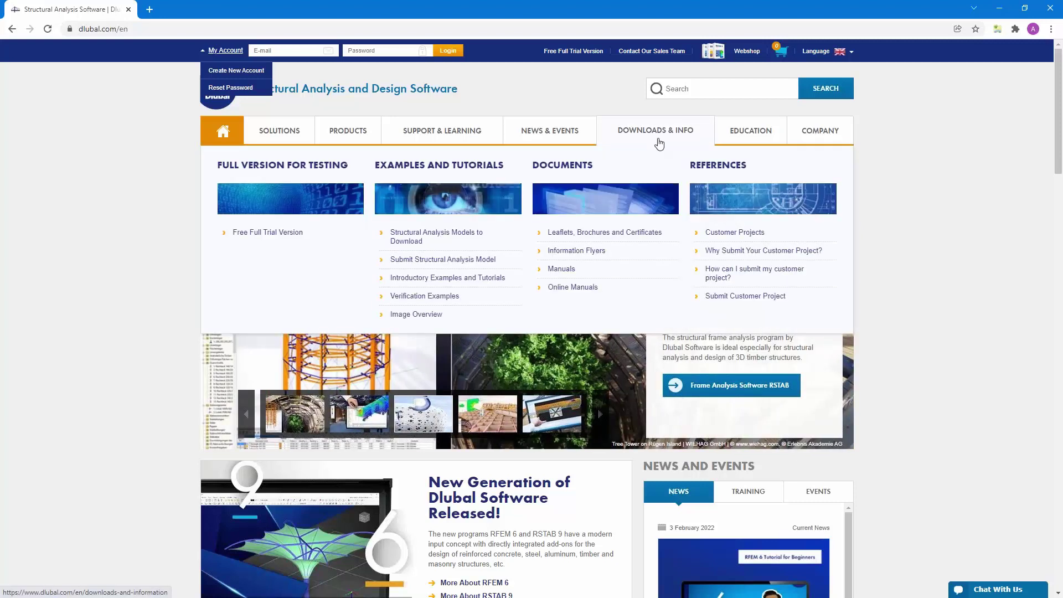
{"action": "mouse_move", "coordinate": [747, 131]}
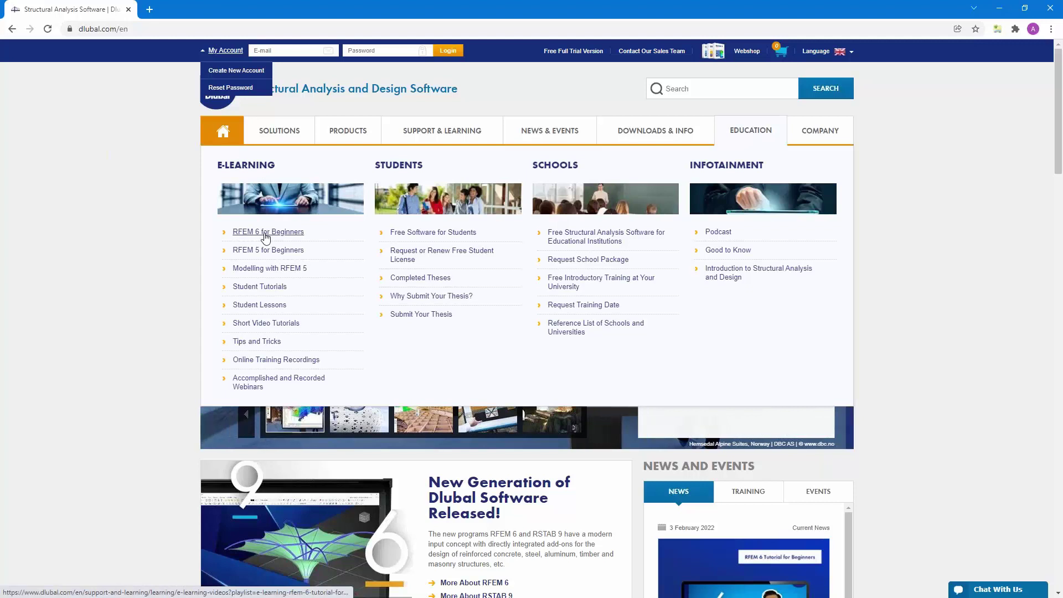
{"action": "left_click", "coordinate": [265, 233]}
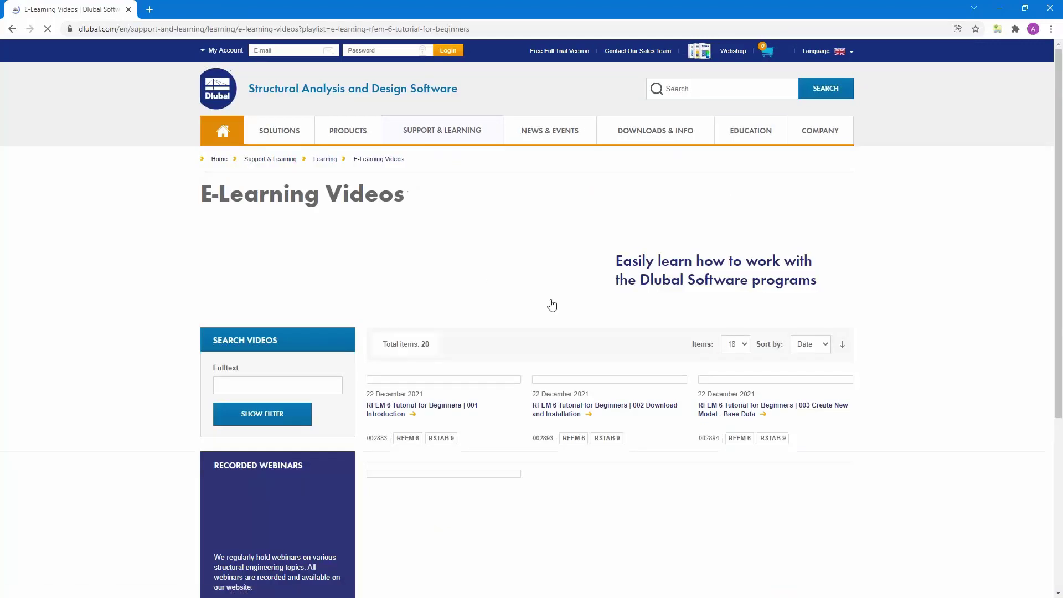
{"action": "scroll", "coordinate": [635, 343], "scroll_direction": "down", "scroll_amount": 4}
{"action": "scroll", "coordinate": [632, 340], "scroll_direction": "down", "scroll_amount": 1}
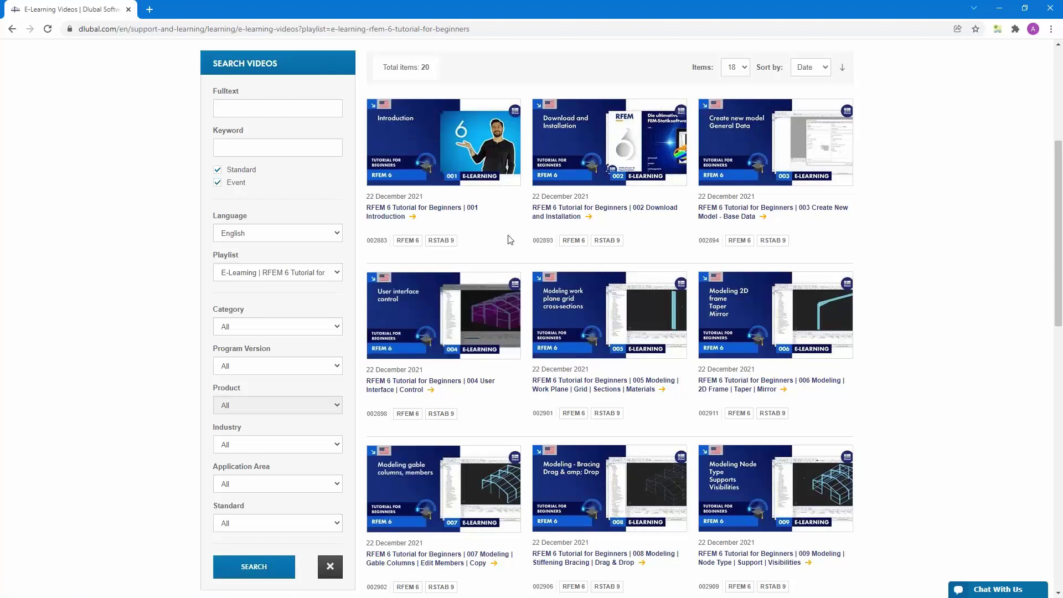
{"action": "scroll", "coordinate": [511, 239], "scroll_direction": "down", "scroll_amount": 14}
{"action": "scroll", "coordinate": [510, 240], "scroll_direction": "up", "scroll_amount": 9}
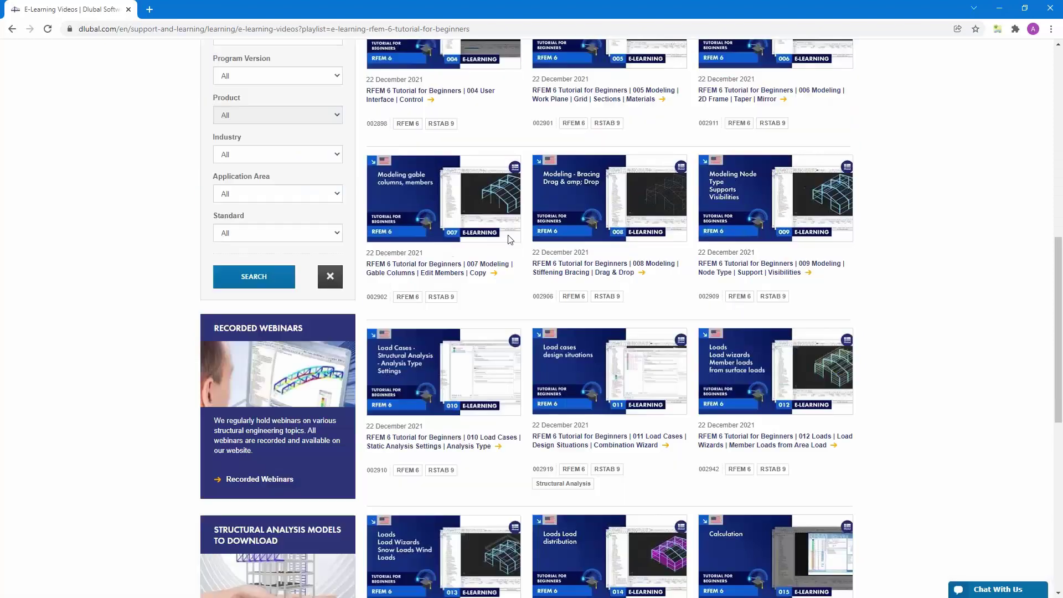
{"action": "scroll", "coordinate": [510, 239], "scroll_direction": "up", "scroll_amount": 10}
{"action": "scroll", "coordinate": [458, 285], "scroll_direction": "down", "scroll_amount": 2}
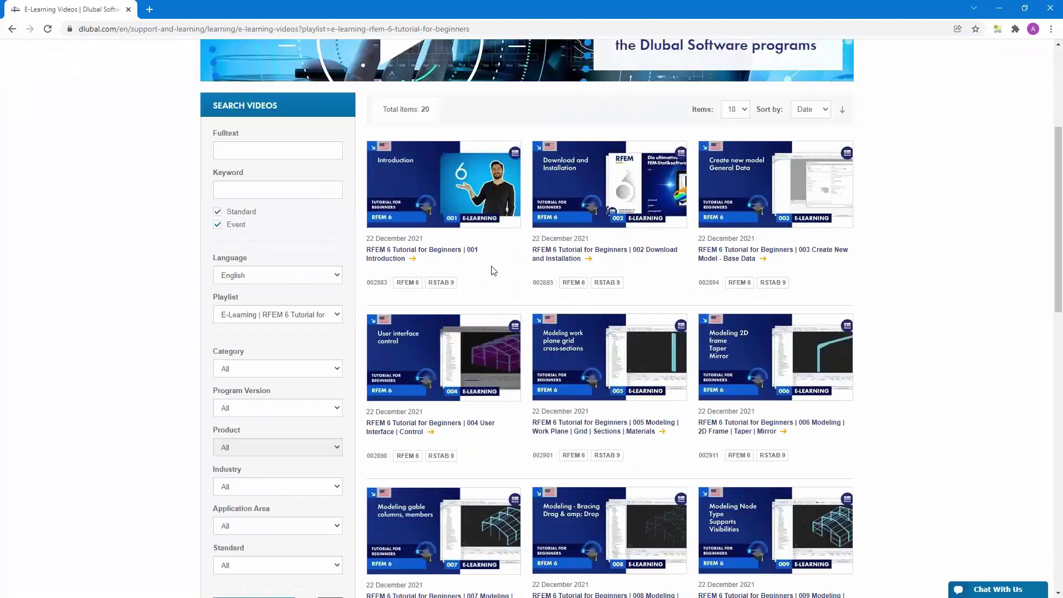
{"action": "scroll", "coordinate": [497, 280], "scroll_direction": "up", "scroll_amount": 5}
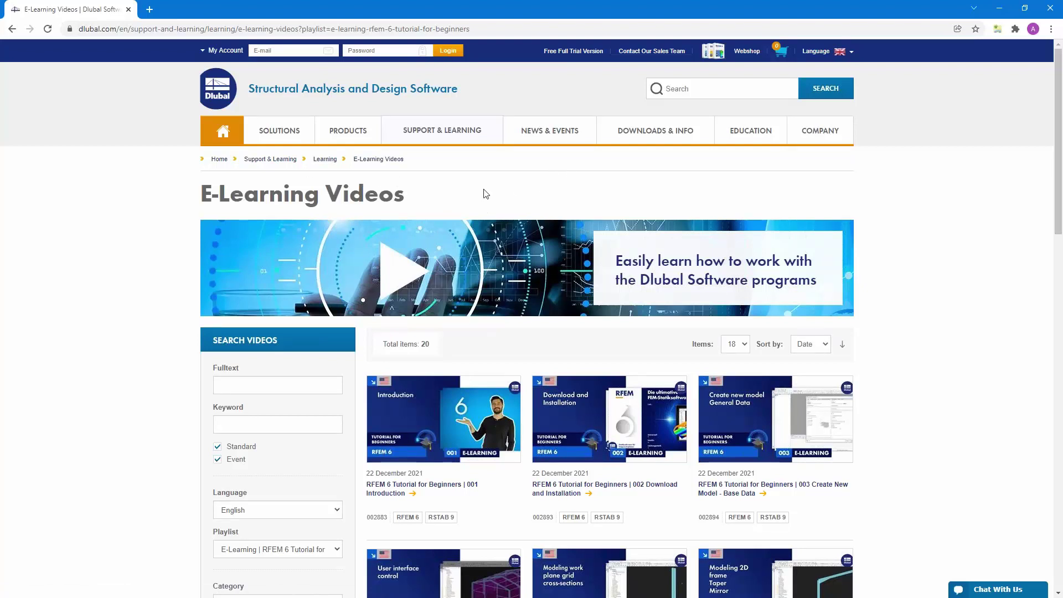
Step: Open the page of the webinar "Form-Finding and Calculation of Membrane Structures in RFEM 6" from the webinar overview
{"action": "mouse_move", "coordinate": [340, 125]}
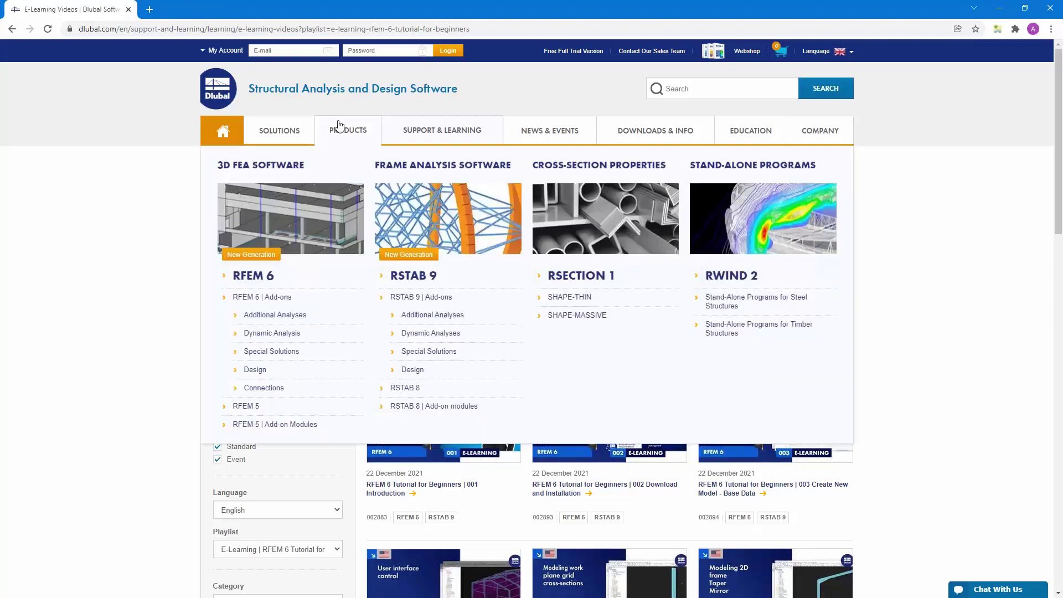
{"action": "mouse_move", "coordinate": [554, 135]}
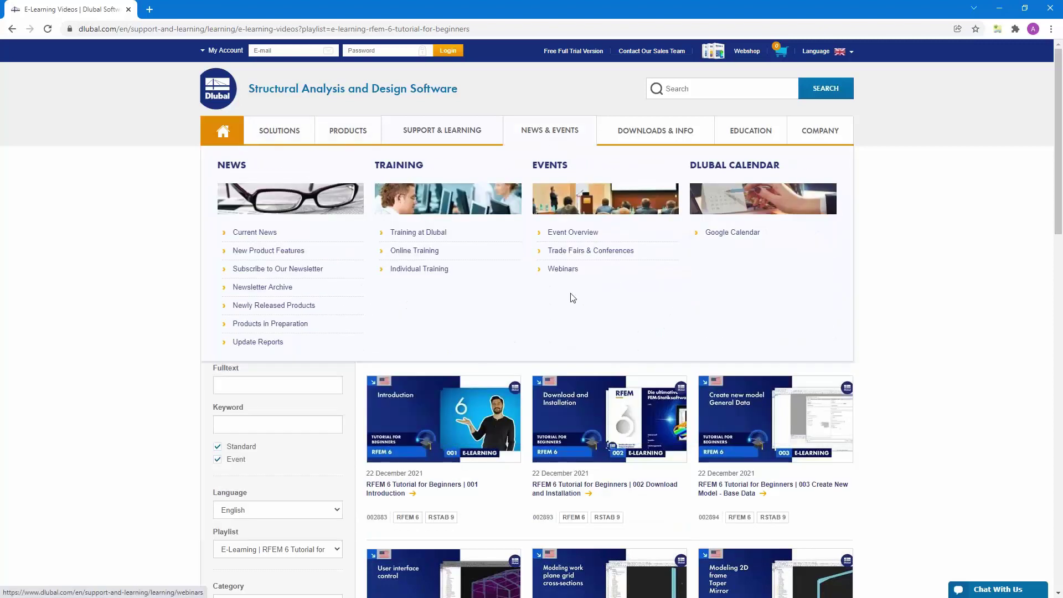
{"action": "left_click", "coordinate": [562, 269]}
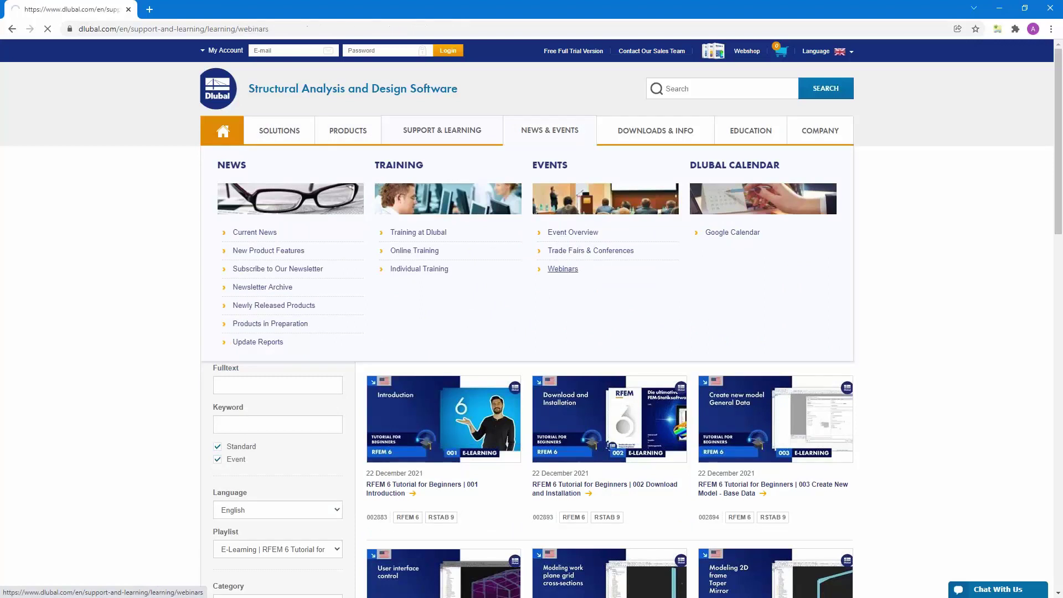
{"action": "scroll", "coordinate": [552, 372], "scroll_direction": "down", "scroll_amount": 6}
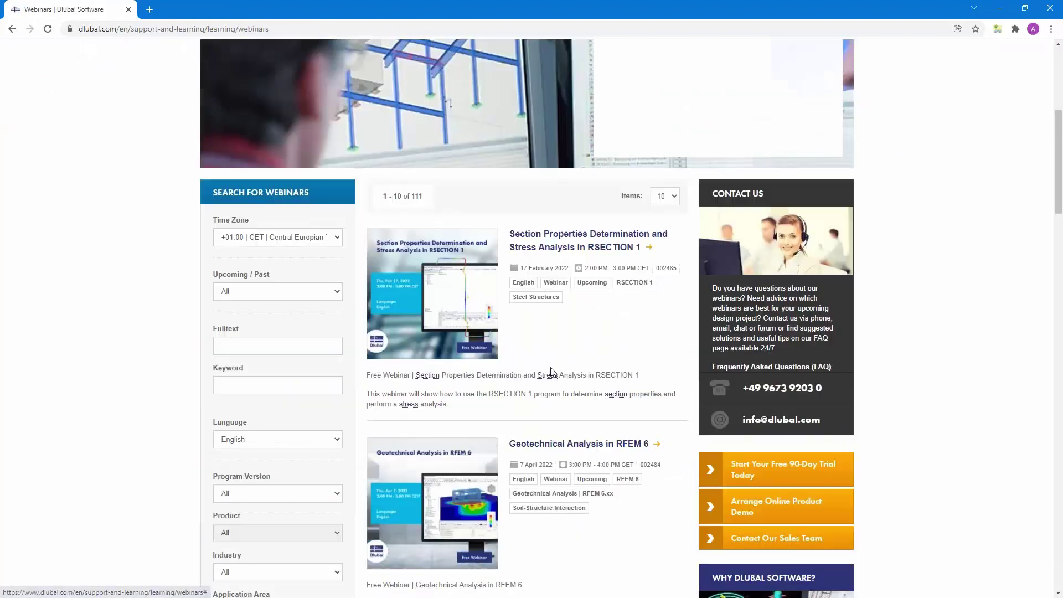
{"action": "scroll", "coordinate": [552, 372], "scroll_direction": "down", "scroll_amount": 8}
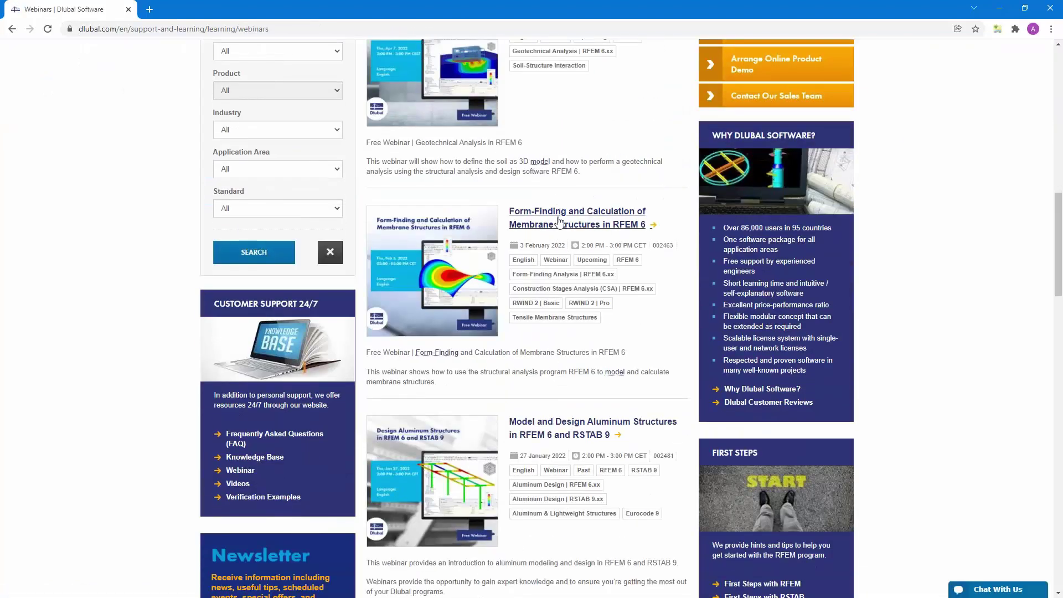
{"action": "left_click", "coordinate": [559, 221]}
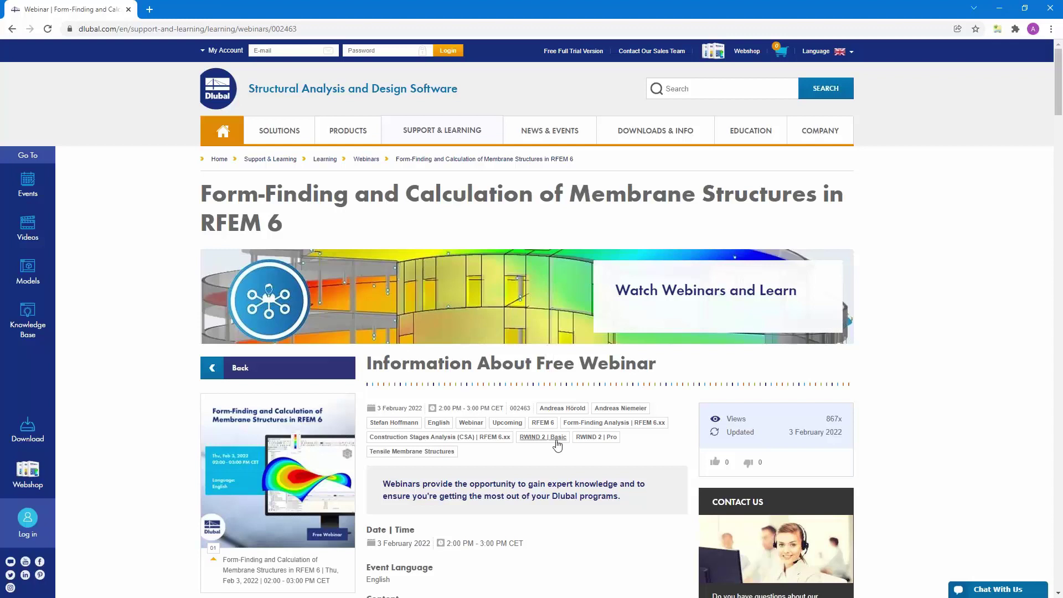
Step: Review the webinar's information, downloads and related content, and select the downloadable model Stadium Roof Made of Membranes
{"action": "scroll", "coordinate": [558, 445], "scroll_direction": "down", "scroll_amount": 4}
{"action": "scroll", "coordinate": [556, 439], "scroll_direction": "down", "scroll_amount": 2}
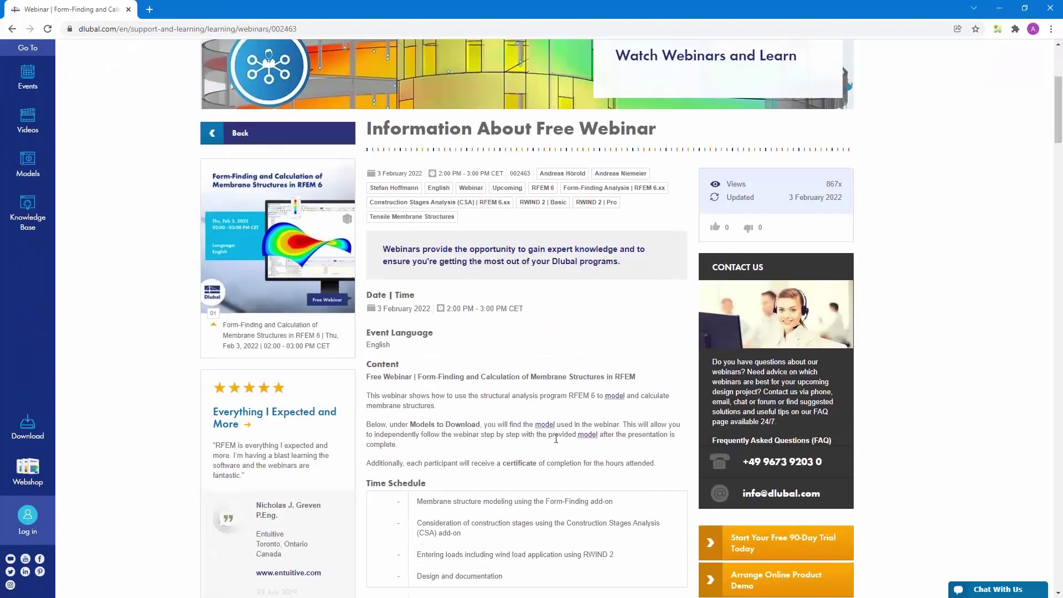
{"action": "scroll", "coordinate": [538, 375], "scroll_direction": "down", "scroll_amount": 10}
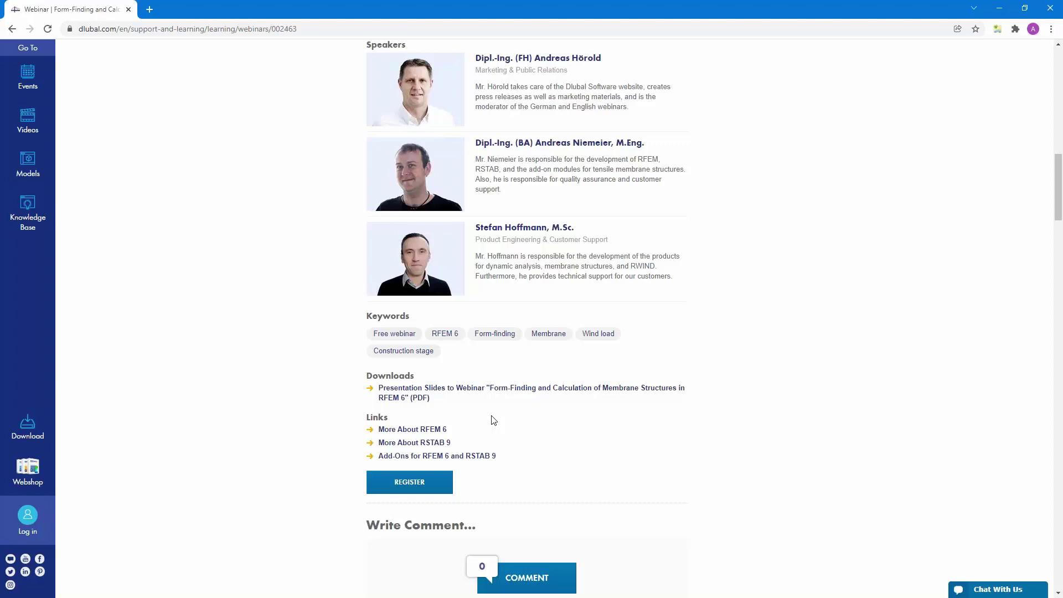
{"action": "scroll", "coordinate": [493, 420], "scroll_direction": "down", "scroll_amount": 13}
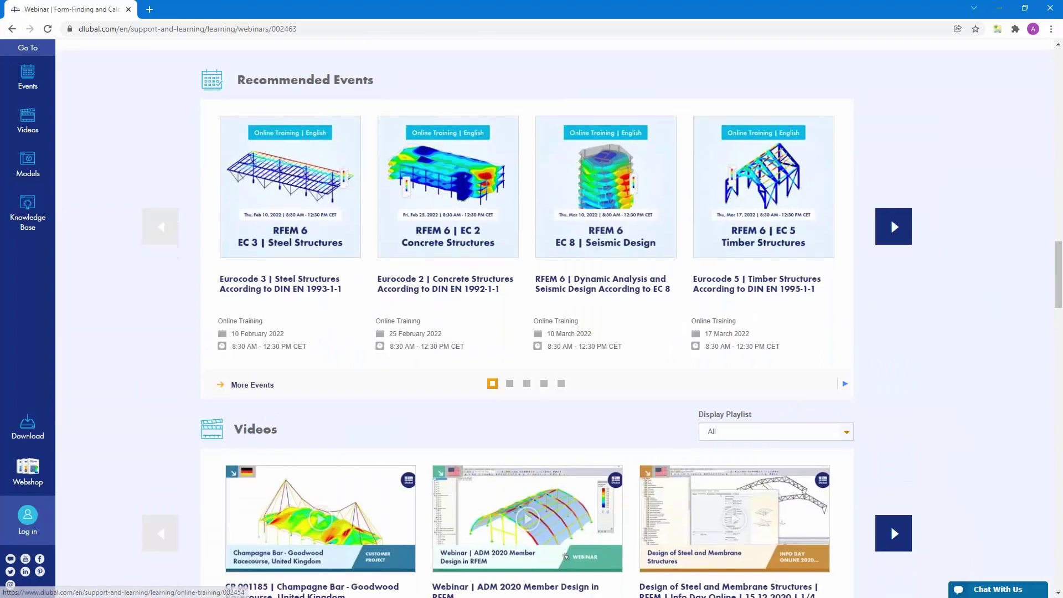
{"action": "scroll", "coordinate": [333, 437], "scroll_direction": "down", "scroll_amount": 7}
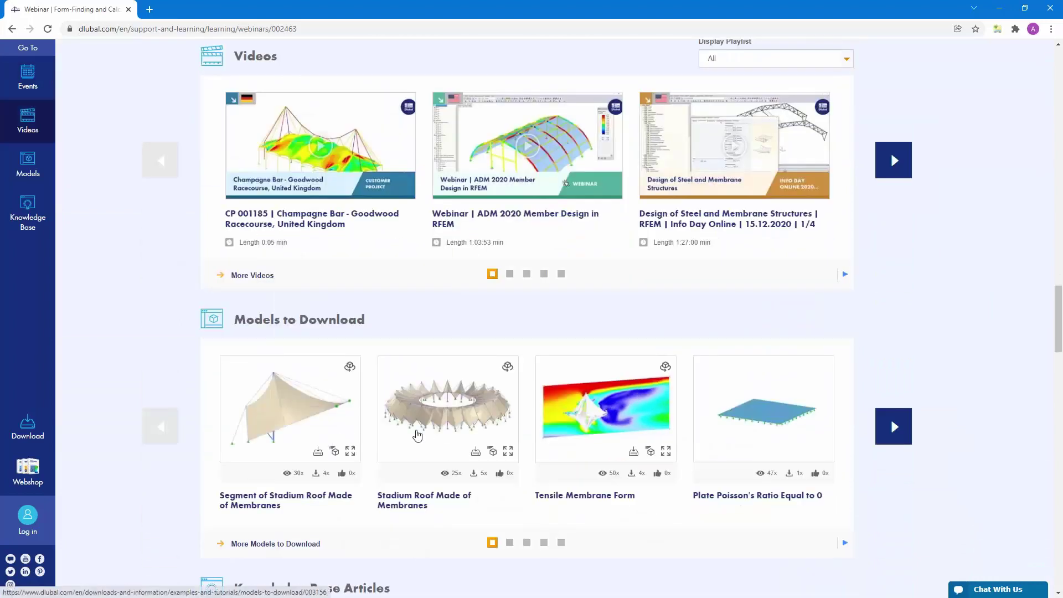
{"action": "left_click", "coordinate": [437, 436]}
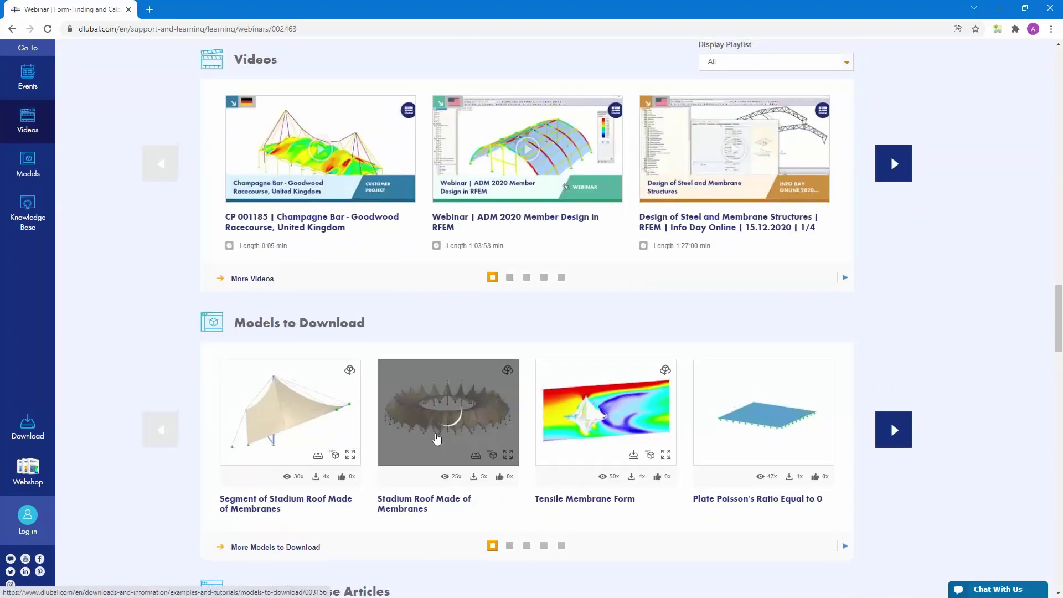
{"action": "scroll", "coordinate": [437, 439], "scroll_direction": "up", "scroll_amount": 20}
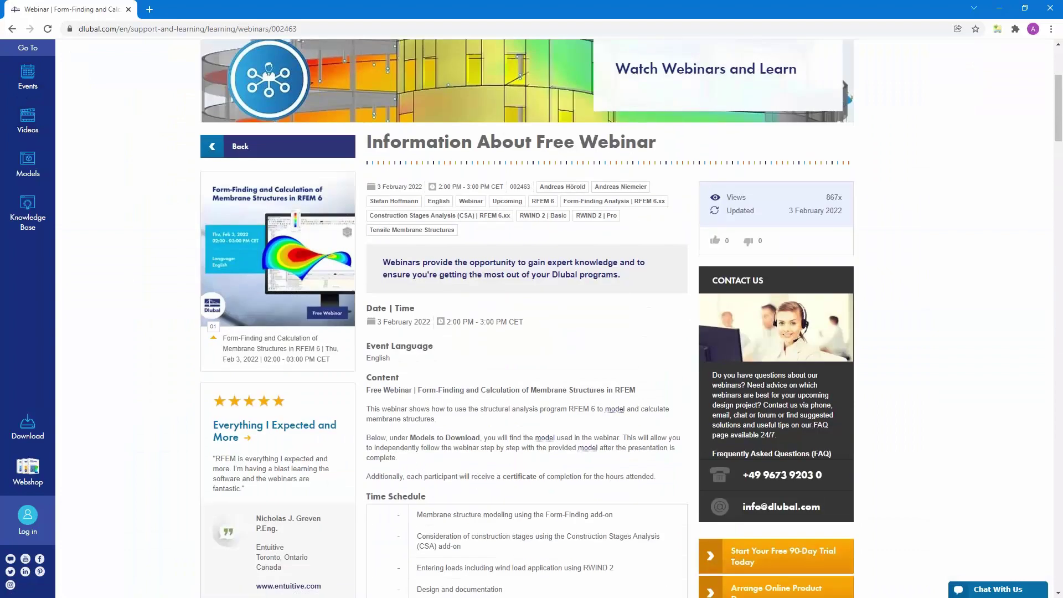